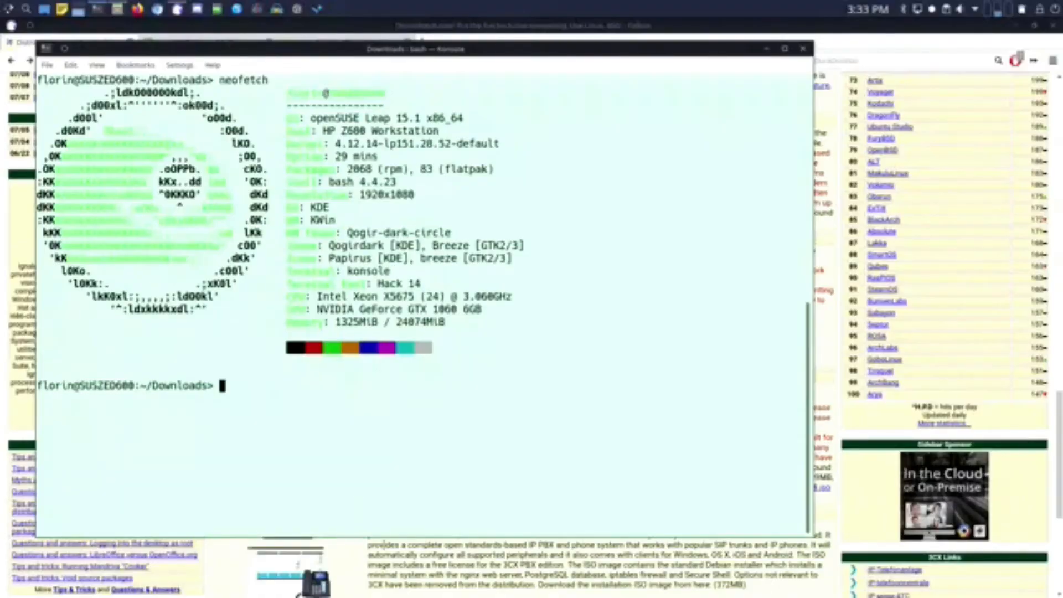
- Bring the Falkon browser showing DistroWatch in front of the Konsole terminal
{"action": "left_click", "coordinate": [389, 555]}
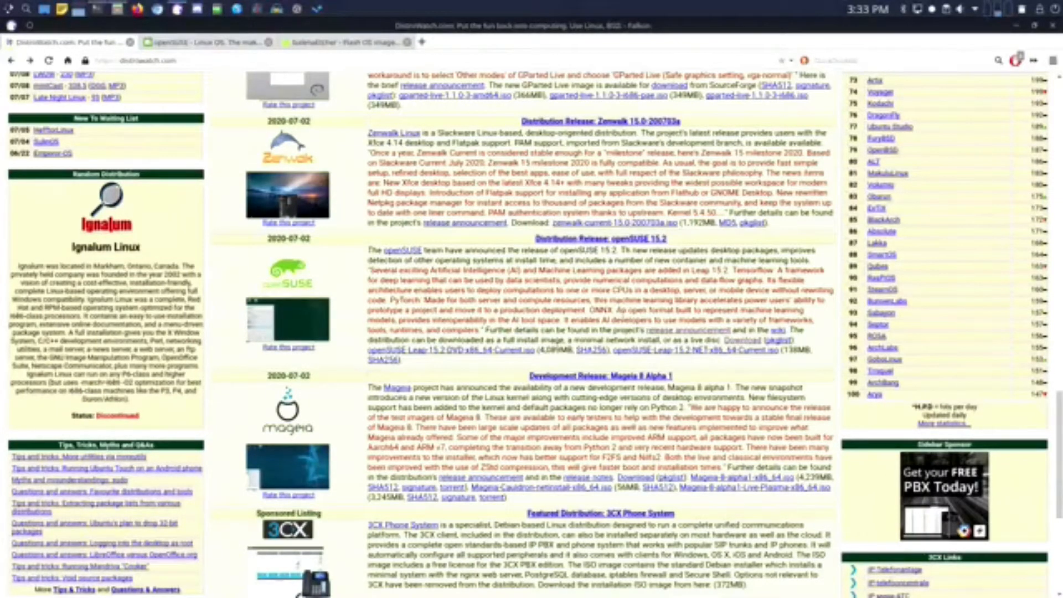
- Follow the 'release announcement' link in DistroWatch's openSUSE 15.2 entry
{"action": "left_click", "coordinate": [664, 332]}
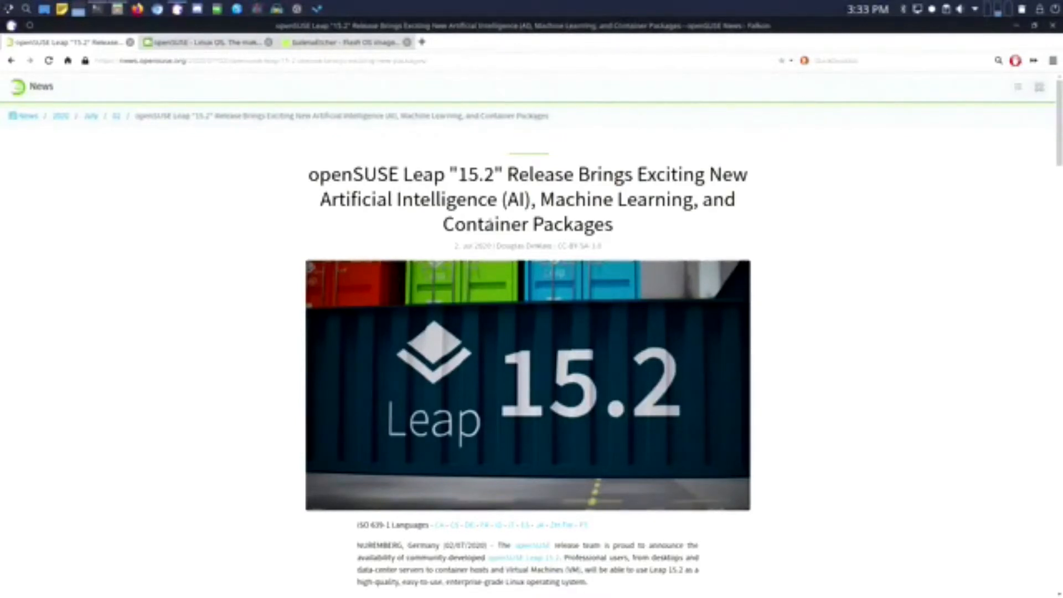
- Scroll into What's New and highlight the supported x86-64, ARM64 and POWER architectures
{"action": "scroll", "coordinate": [492, 227], "scroll_direction": "down", "scroll_amount": 3}
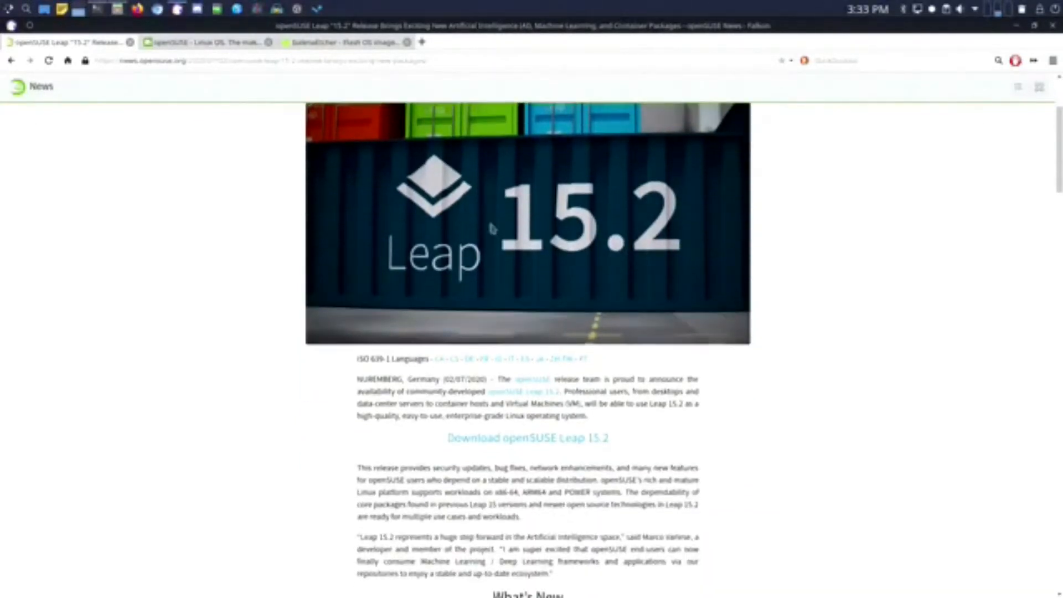
{"action": "scroll", "coordinate": [492, 227], "scroll_direction": "down", "scroll_amount": 5}
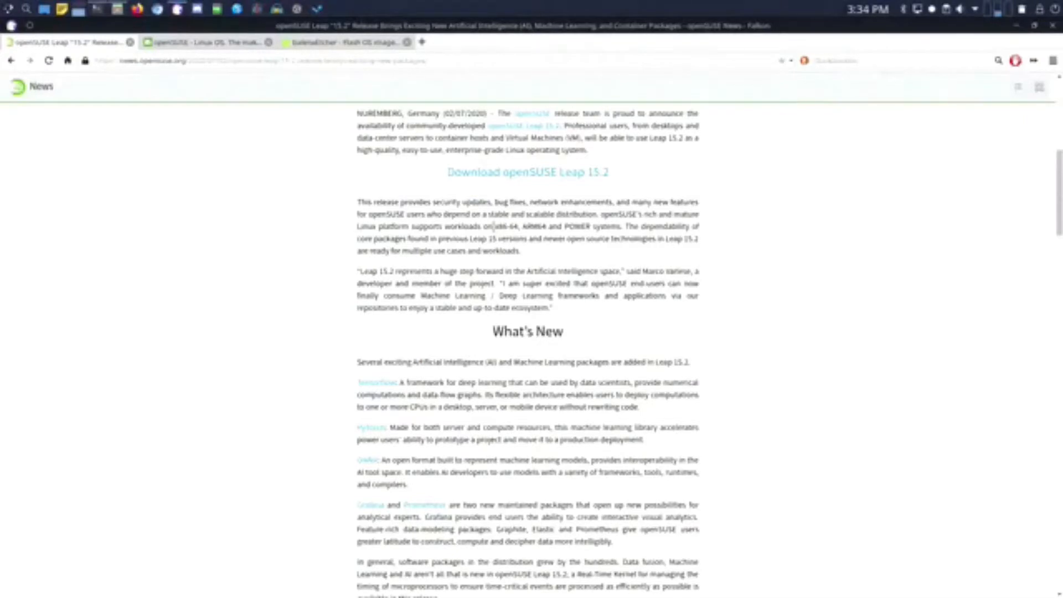
{"action": "left_click_drag", "start_coordinate": [493, 226], "coordinate": [596, 227]}
{"action": "left_click", "coordinate": [585, 255]}
- Highlight the AI and Machine Learning, new Grafana and Prometheus, and Real-Time Kernel mentions
{"action": "scroll", "coordinate": [573, 277], "scroll_direction": "down", "scroll_amount": 5}
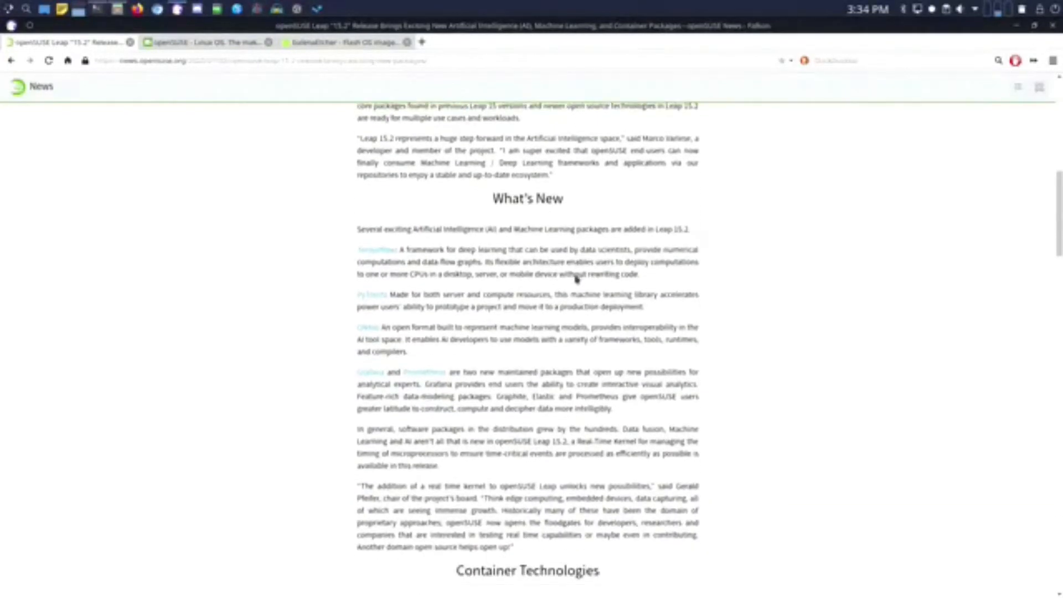
{"action": "scroll", "coordinate": [574, 273], "scroll_direction": "down", "scroll_amount": 1}
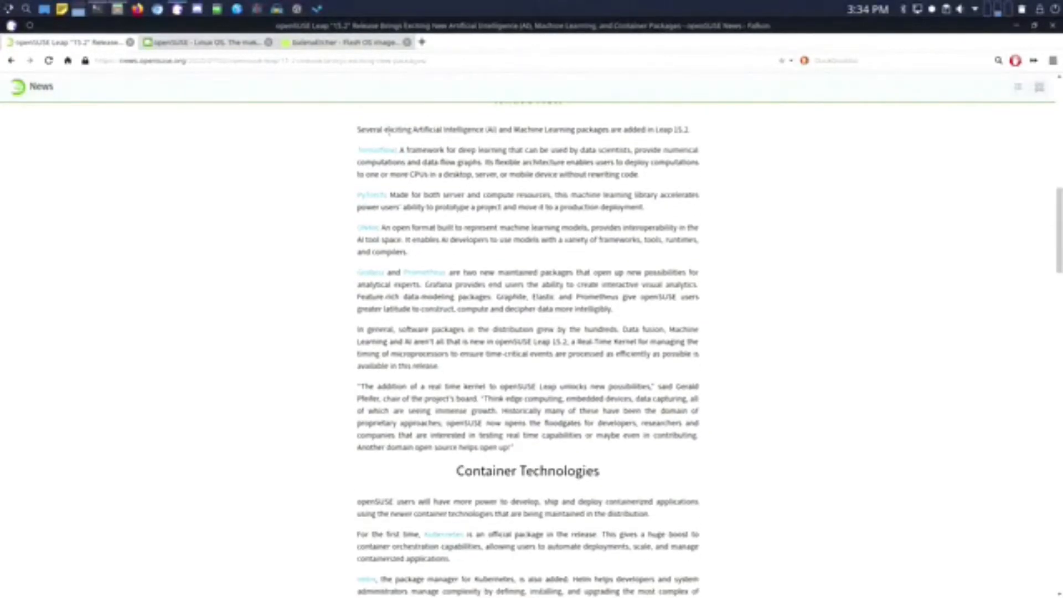
{"action": "left_click_drag", "start_coordinate": [388, 129], "coordinate": [560, 133]}
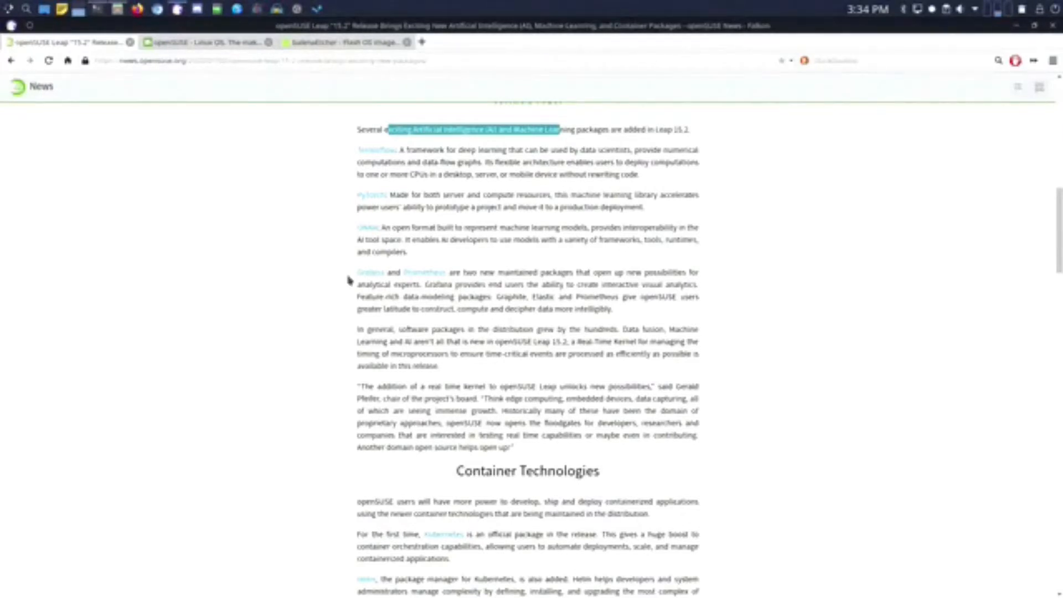
{"action": "left_click_drag", "start_coordinate": [355, 272], "coordinate": [504, 272]}
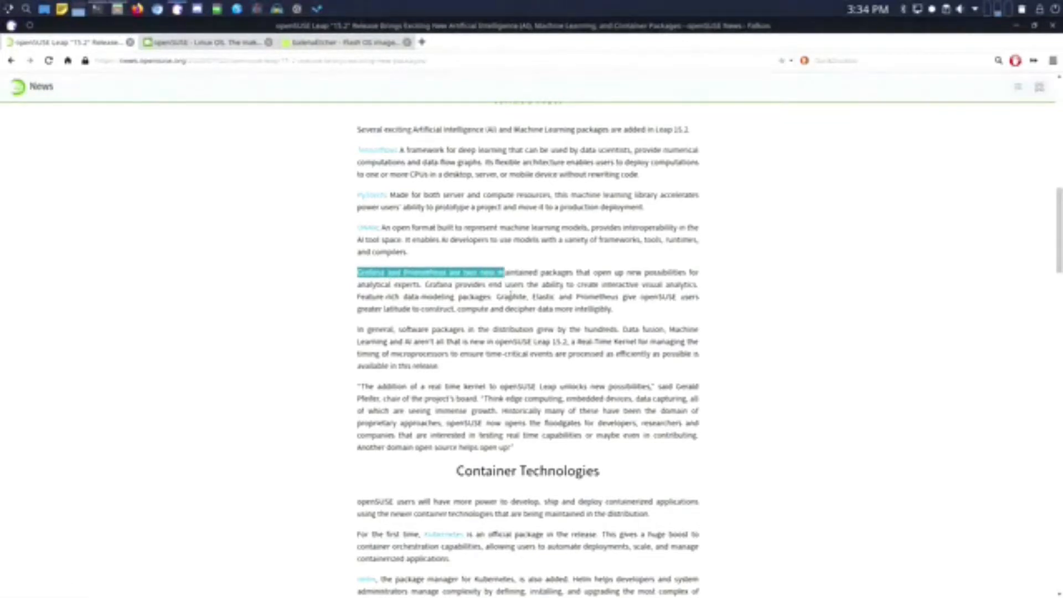
{"action": "left_click", "coordinate": [510, 295]}
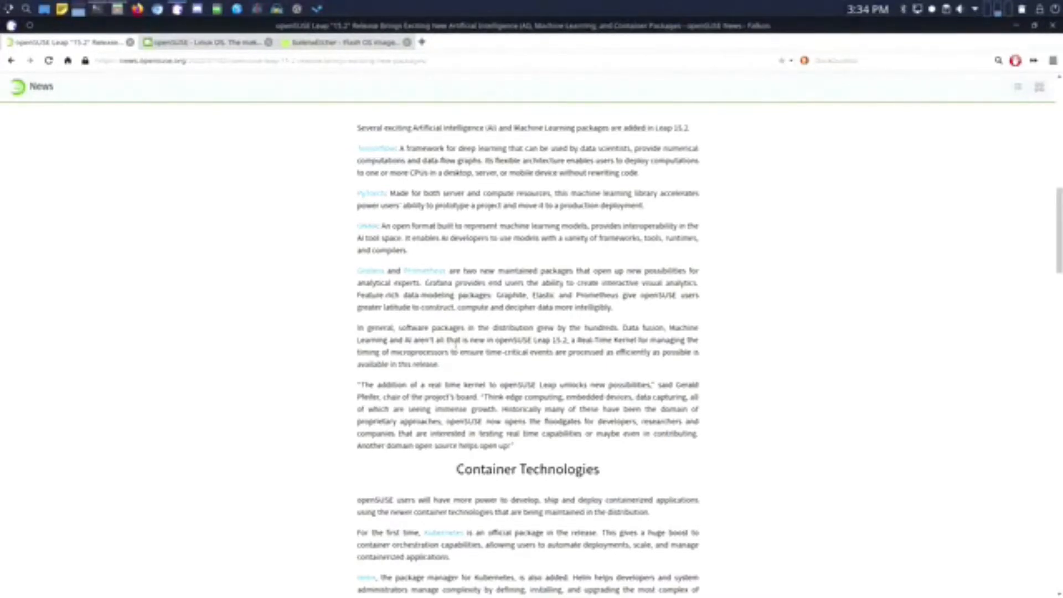
{"action": "scroll", "coordinate": [454, 343], "scroll_direction": "down", "scroll_amount": 1}
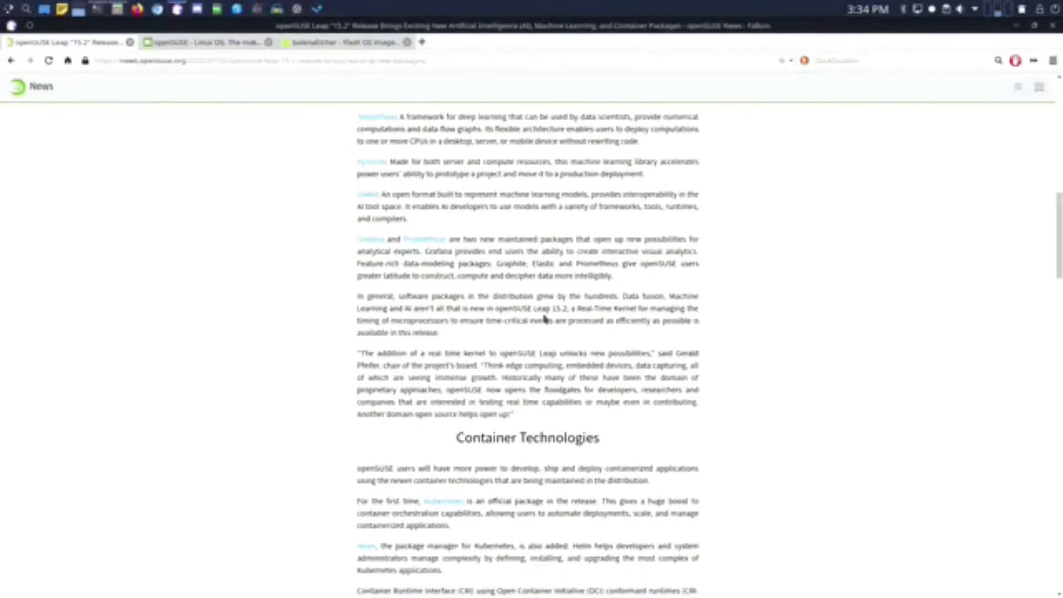
{"action": "left_click_drag", "start_coordinate": [406, 308], "coordinate": [640, 309]}
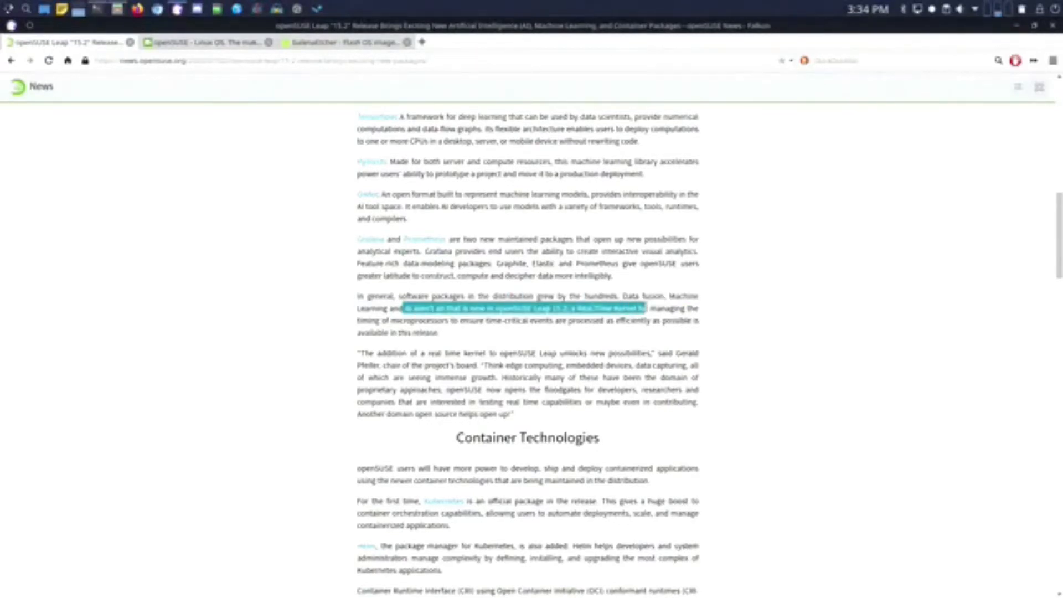
{"action": "scroll", "coordinate": [672, 330], "scroll_direction": "down", "scroll_amount": 3}
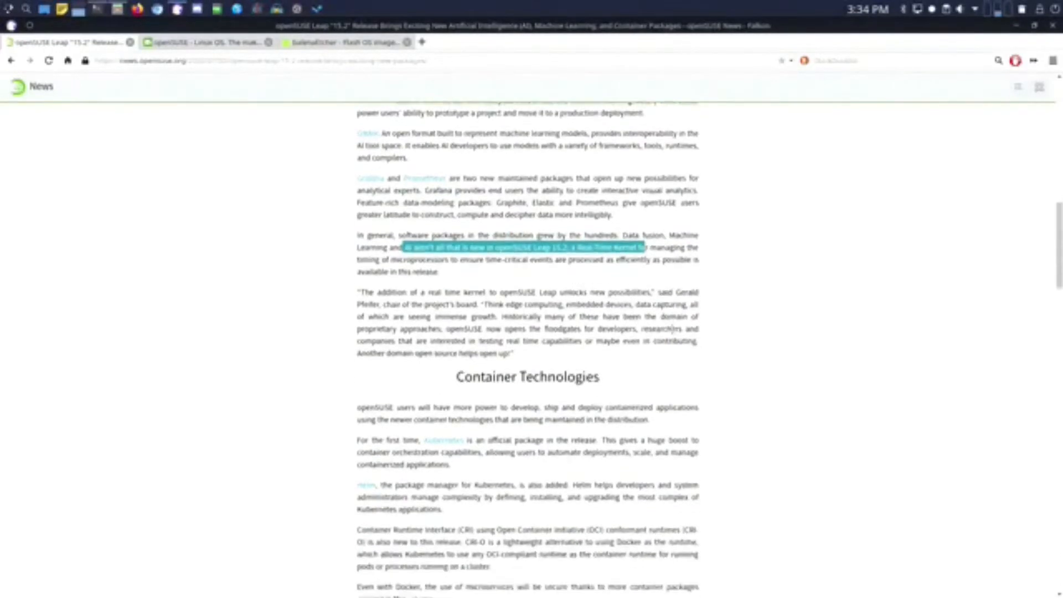
{"action": "scroll", "coordinate": [672, 330], "scroll_direction": "down", "scroll_amount": 5}
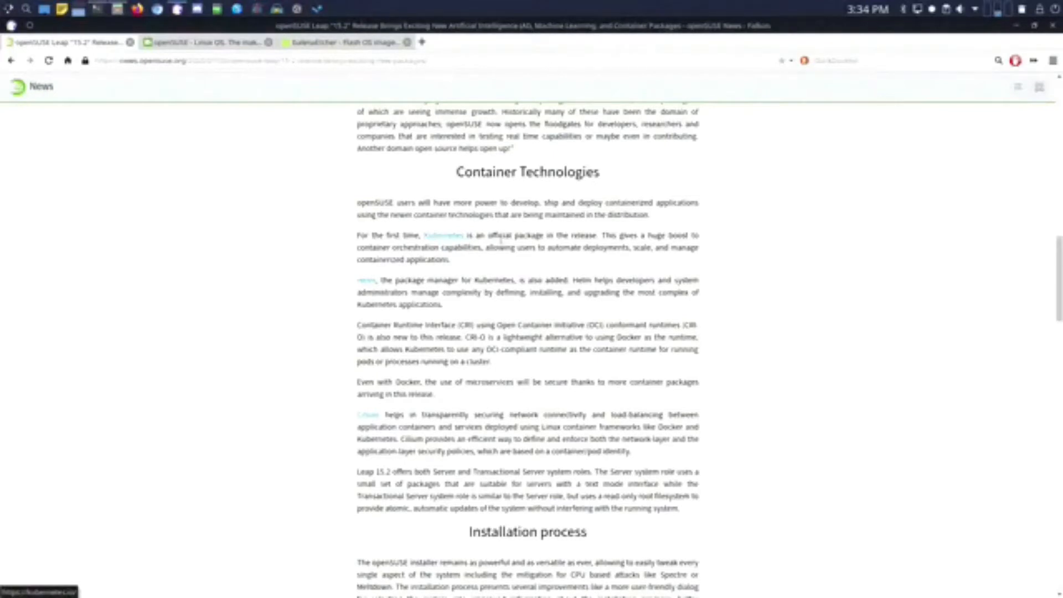
- Highlight the official Kubernetes package and the Server and Transactional Server roles sentences
{"action": "left_click_drag", "start_coordinate": [502, 235], "coordinate": [538, 247]}
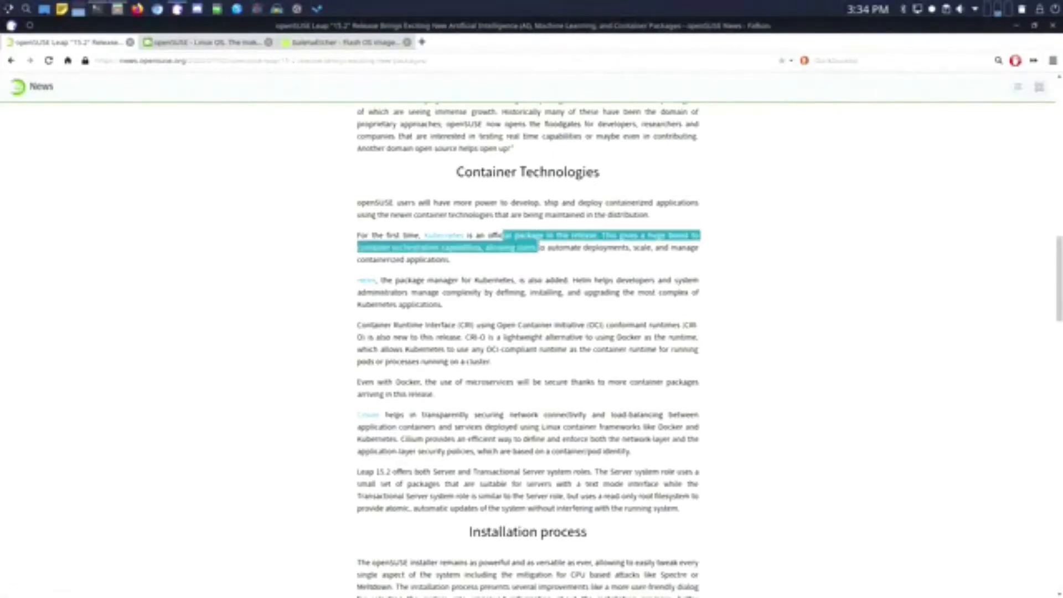
{"action": "left_click", "coordinate": [535, 268]}
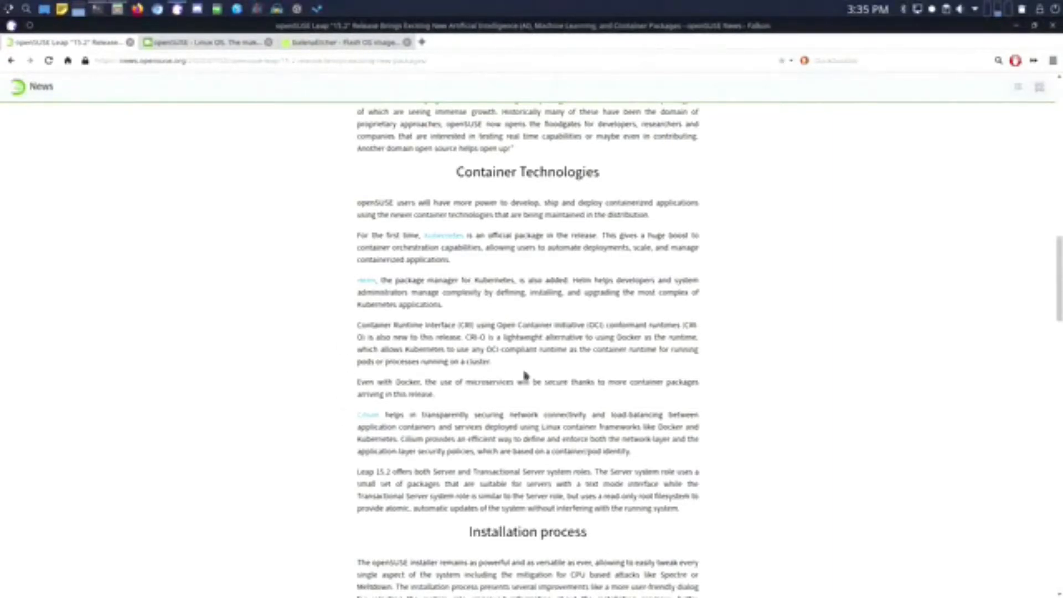
{"action": "scroll", "coordinate": [583, 383], "scroll_direction": "down", "scroll_amount": 1}
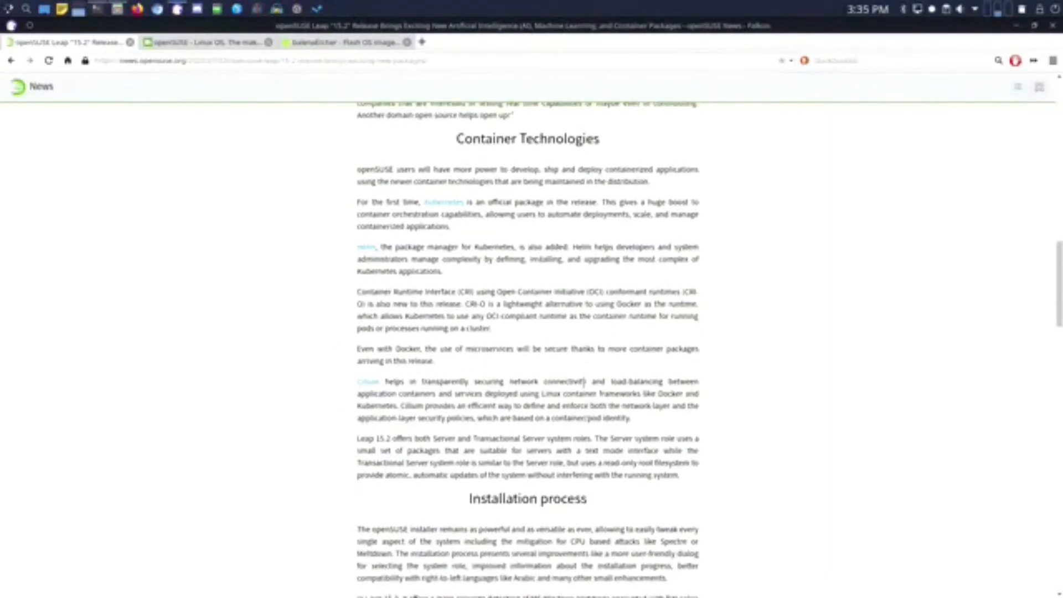
{"action": "scroll", "coordinate": [536, 381], "scroll_direction": "down", "scroll_amount": 1}
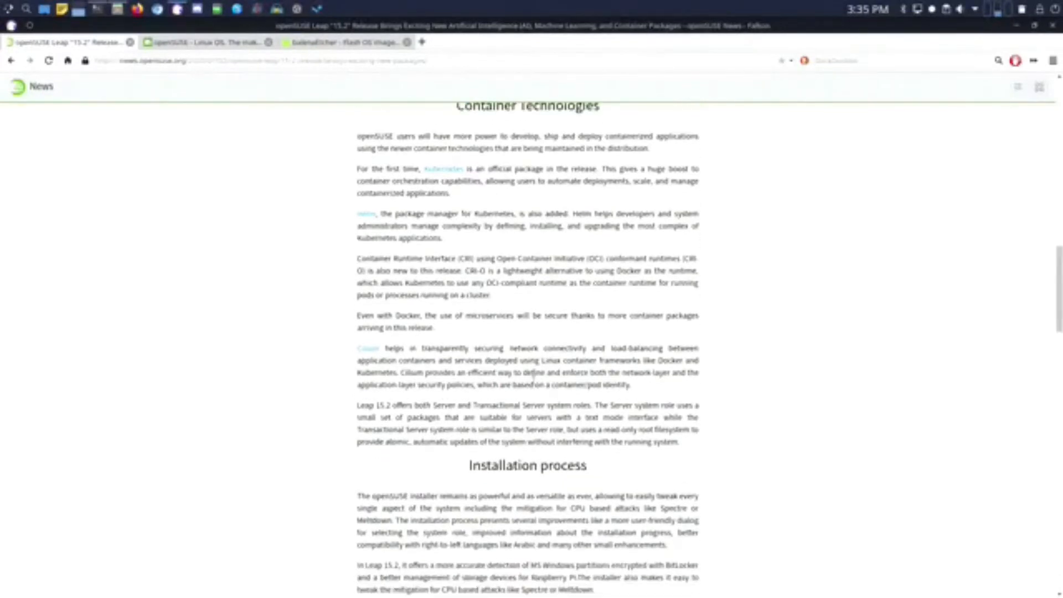
{"action": "scroll", "coordinate": [538, 365], "scroll_direction": "down", "scroll_amount": 1}
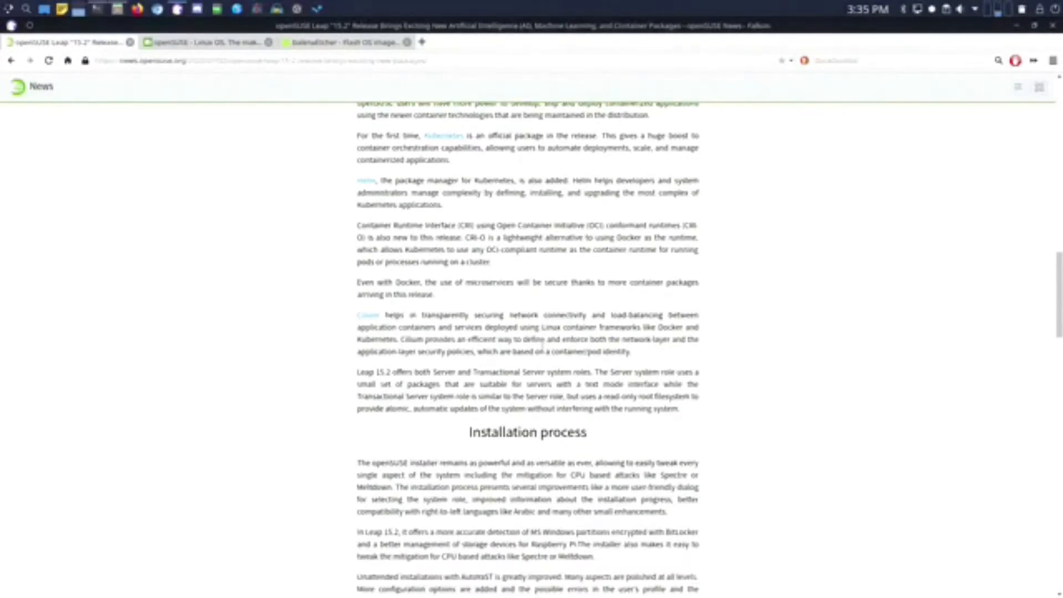
{"action": "scroll", "coordinate": [505, 365], "scroll_direction": "down", "scroll_amount": 1}
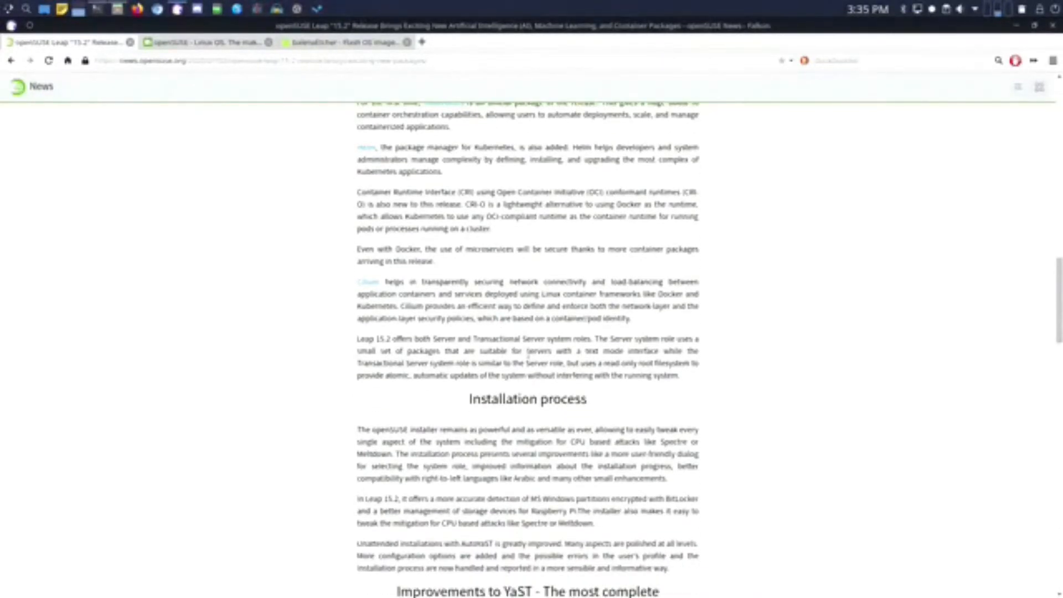
{"action": "scroll", "coordinate": [528, 351], "scroll_direction": "down", "scroll_amount": 4}
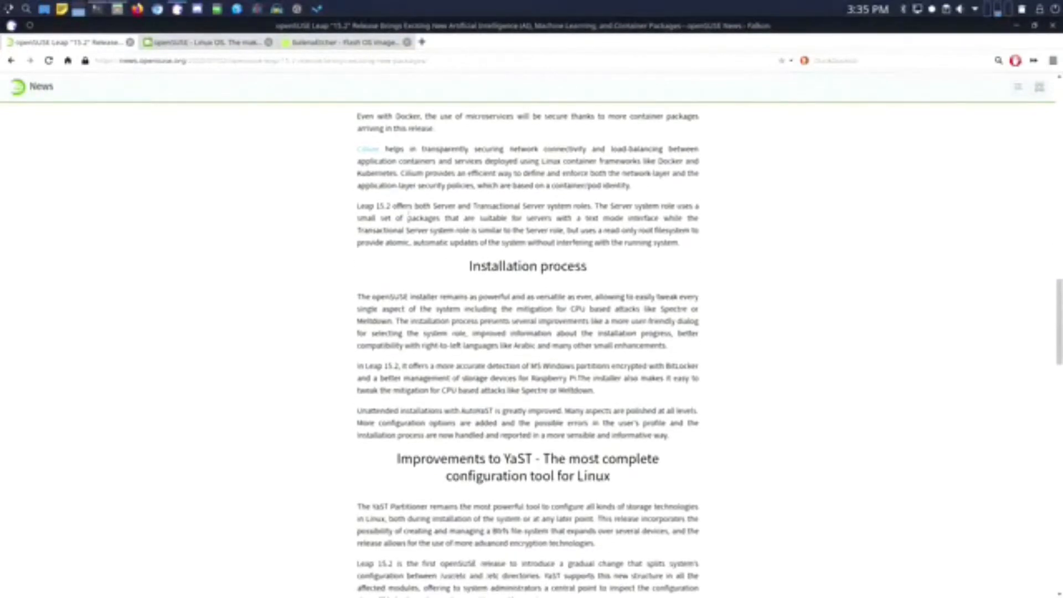
{"action": "left_click_drag", "start_coordinate": [365, 206], "coordinate": [556, 203]}
{"action": "left_click", "coordinate": [554, 203]}
- Scroll on and highlight the opening of the Installation process paragraph
{"action": "scroll", "coordinate": [487, 370], "scroll_direction": "down", "scroll_amount": 3}
{"action": "scroll", "coordinate": [489, 377], "scroll_direction": "down", "scroll_amount": 1}
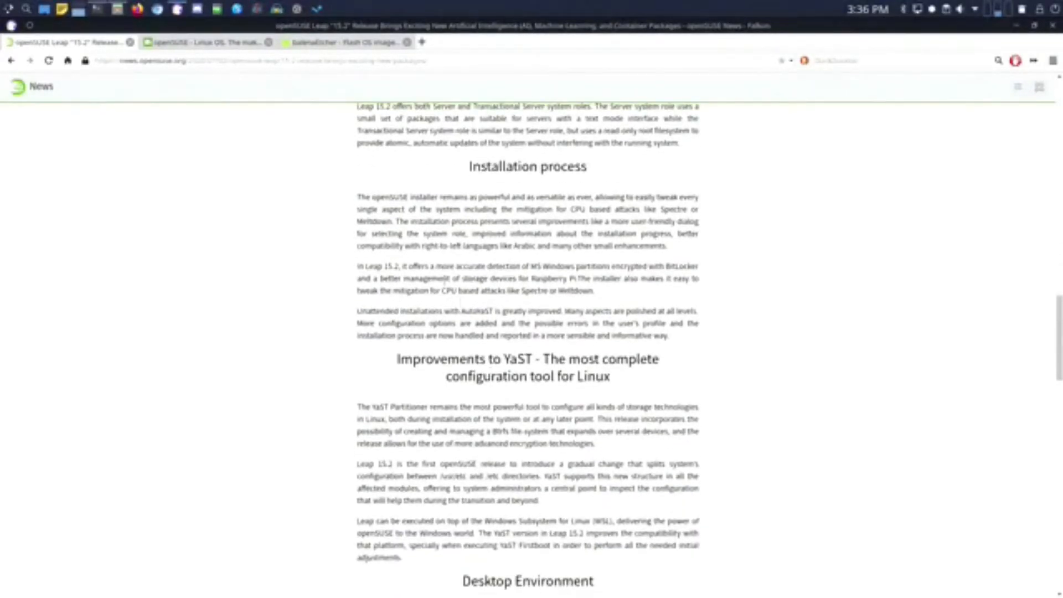
{"action": "left_click_drag", "start_coordinate": [376, 197], "coordinate": [602, 233]}
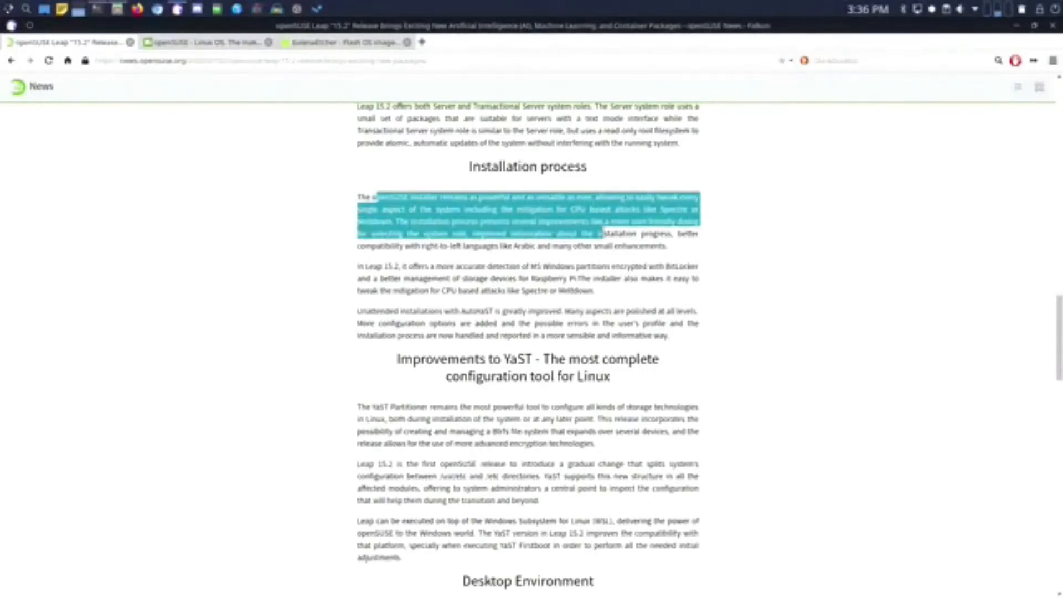
{"action": "left_click", "coordinate": [516, 205]}
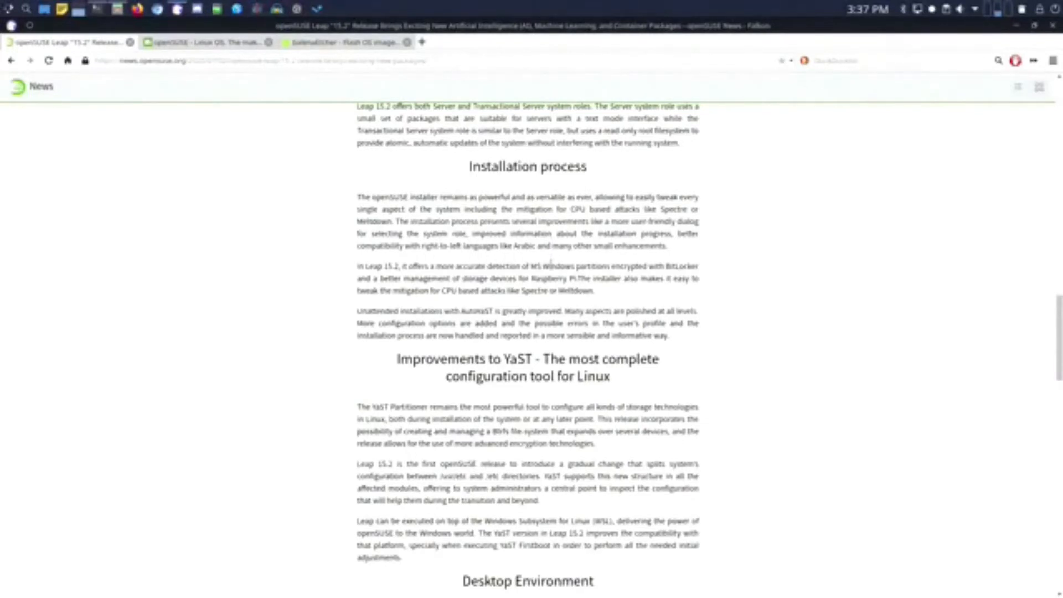
- Highlight the Spectre or Meltdown mitigation mention and read on through Desktop Environment
{"action": "scroll", "coordinate": [551, 265], "scroll_direction": "down", "scroll_amount": 3}
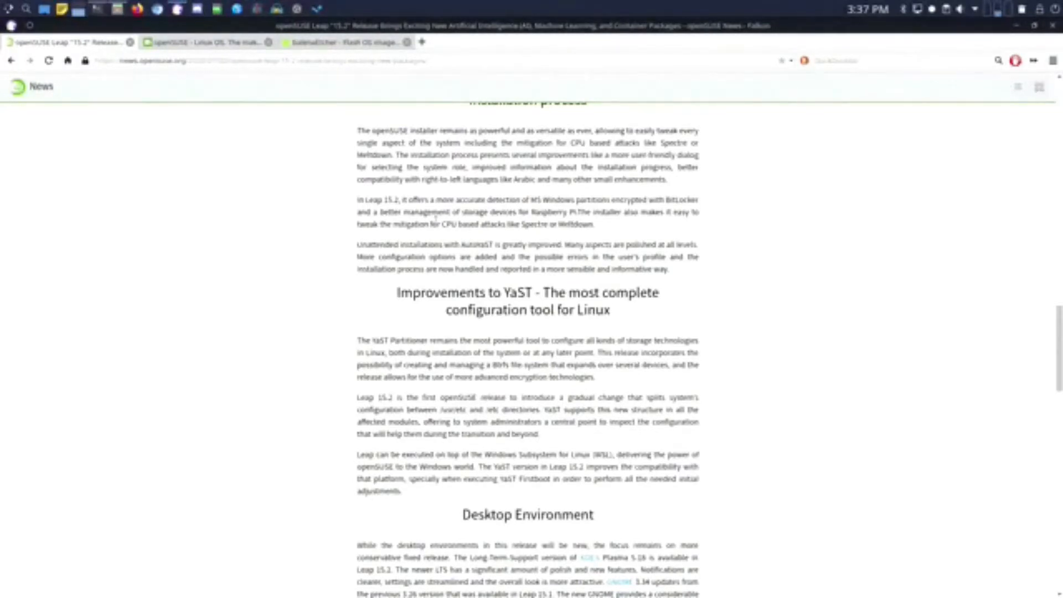
{"action": "left_click_drag", "start_coordinate": [436, 223], "coordinate": [593, 224]}
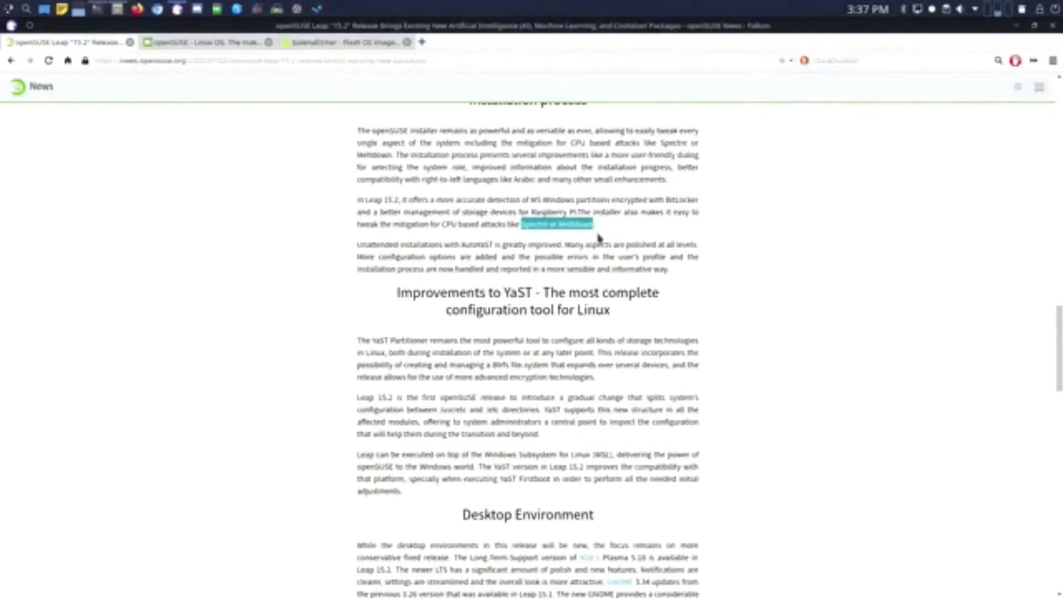
{"action": "left_click", "coordinate": [576, 283]}
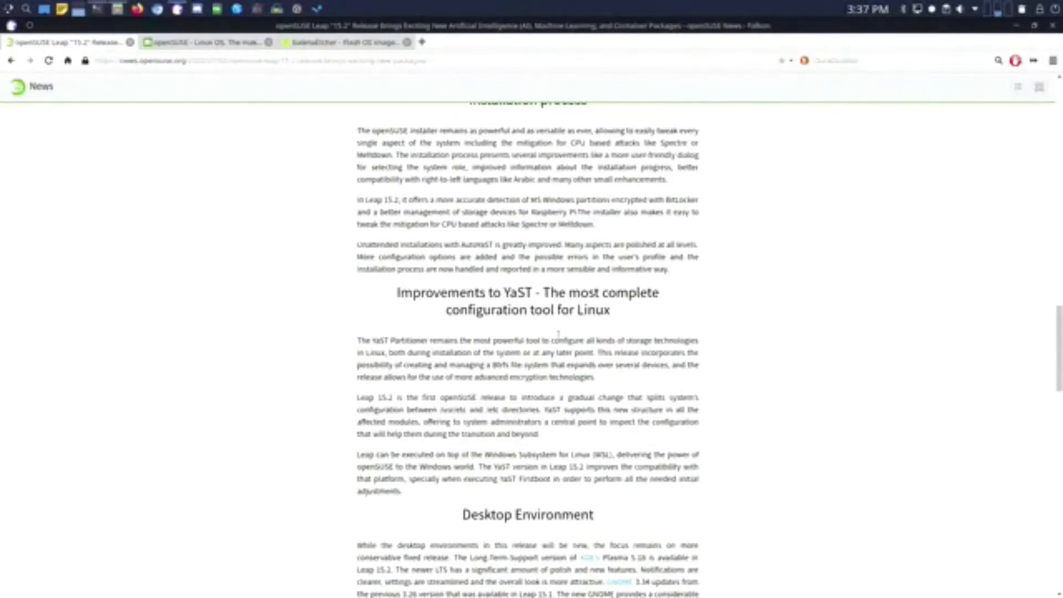
{"action": "scroll", "coordinate": [559, 332], "scroll_direction": "down", "scroll_amount": 2}
{"action": "scroll", "coordinate": [536, 323], "scroll_direction": "down", "scroll_amount": 4}
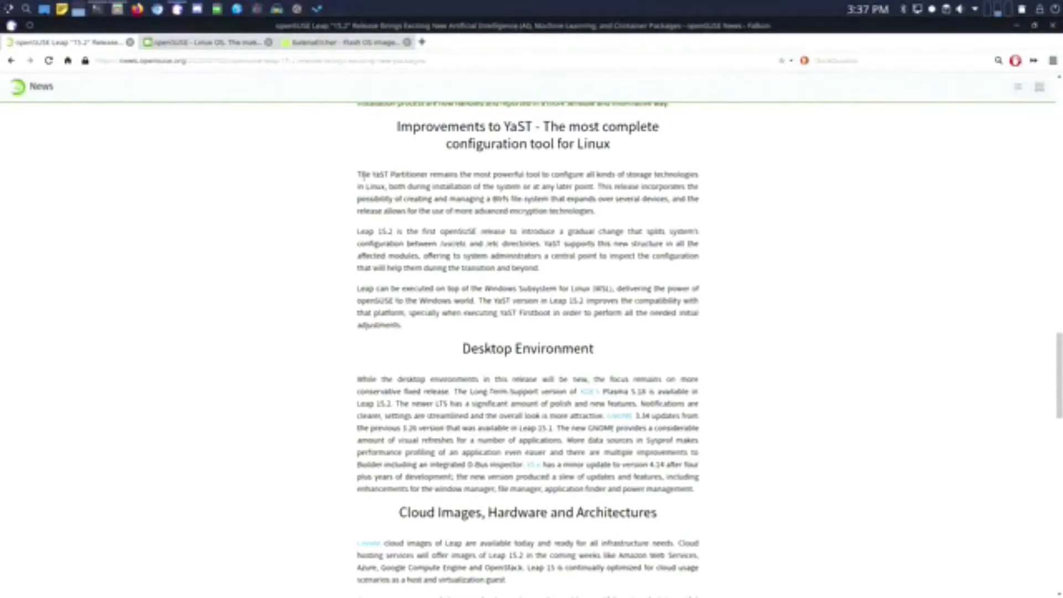
- Highlight the YaST Partitioner and multi-device Btrfs file system mentions
{"action": "left_click_drag", "start_coordinate": [365, 175], "coordinate": [543, 175]}
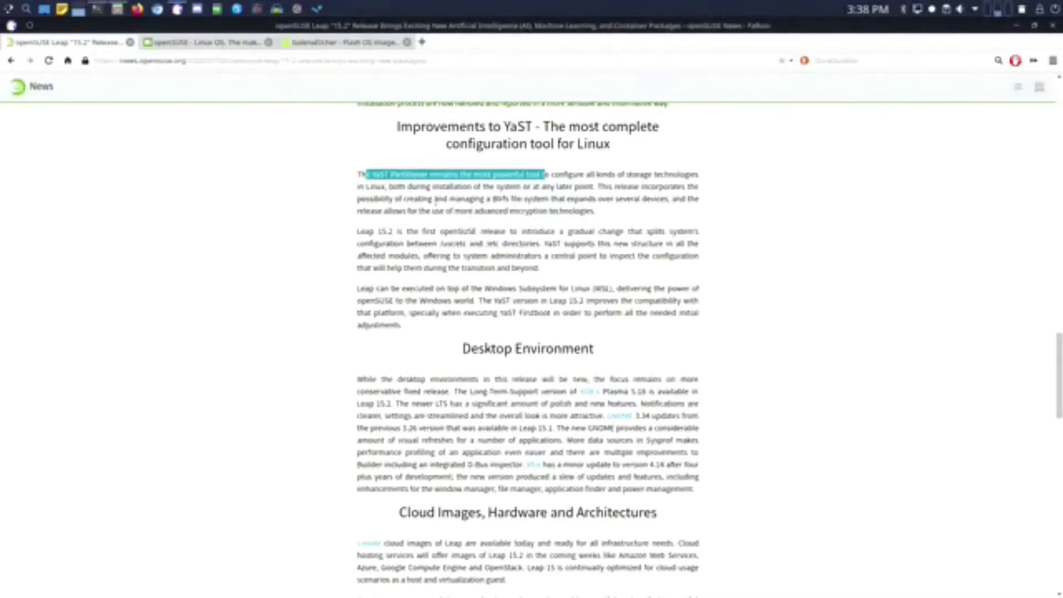
{"action": "left_click_drag", "start_coordinate": [436, 199], "coordinate": [571, 199]}
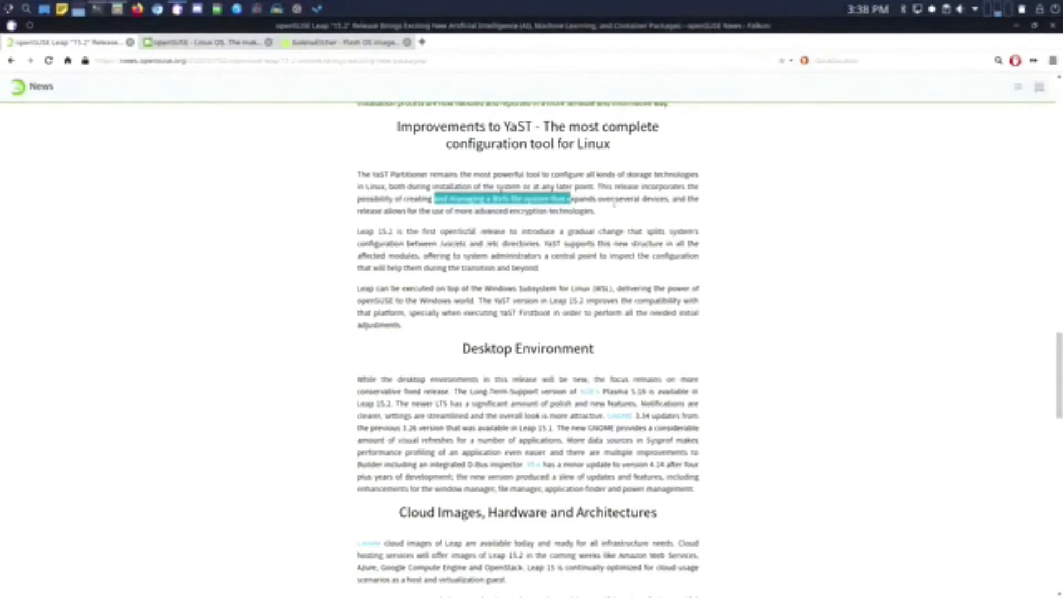
{"action": "left_click", "coordinate": [623, 209]}
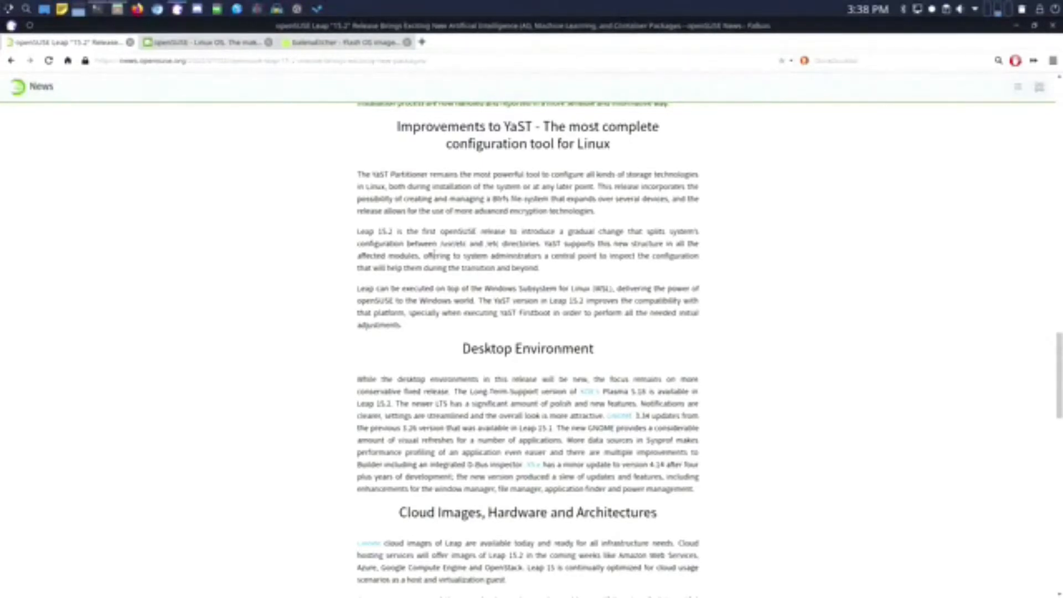
- Highlight the Windows Subsystem for Linux sentence and scroll on through Cloud Images, Hardware and Architectures
{"action": "scroll", "coordinate": [435, 249], "scroll_direction": "down", "scroll_amount": 3}
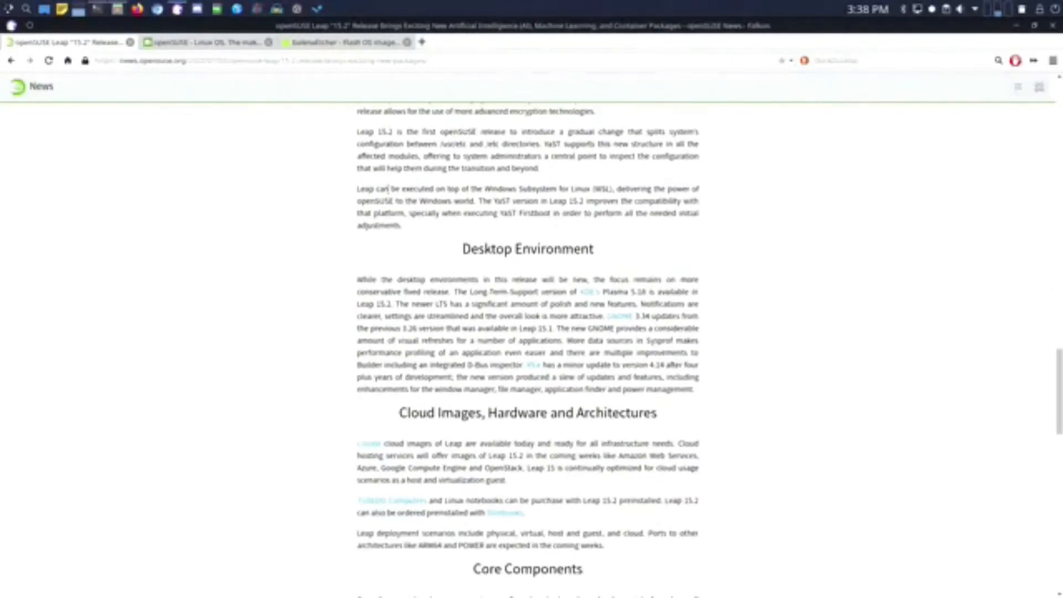
{"action": "left_click_drag", "start_coordinate": [380, 189], "coordinate": [480, 213]}
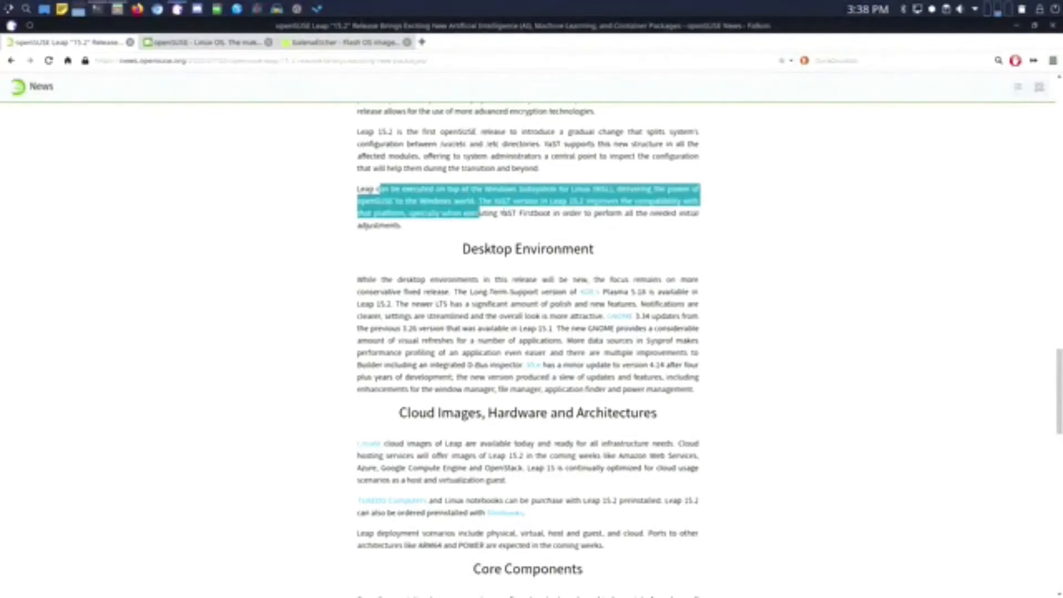
{"action": "left_click", "coordinate": [530, 213]}
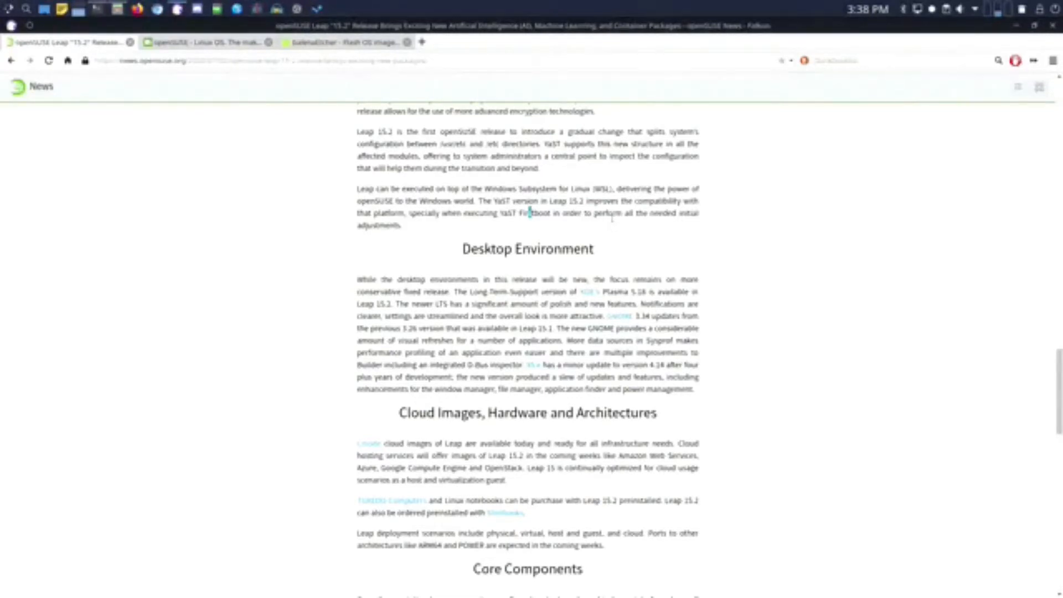
{"action": "scroll", "coordinate": [611, 219], "scroll_direction": "down", "scroll_amount": 1}
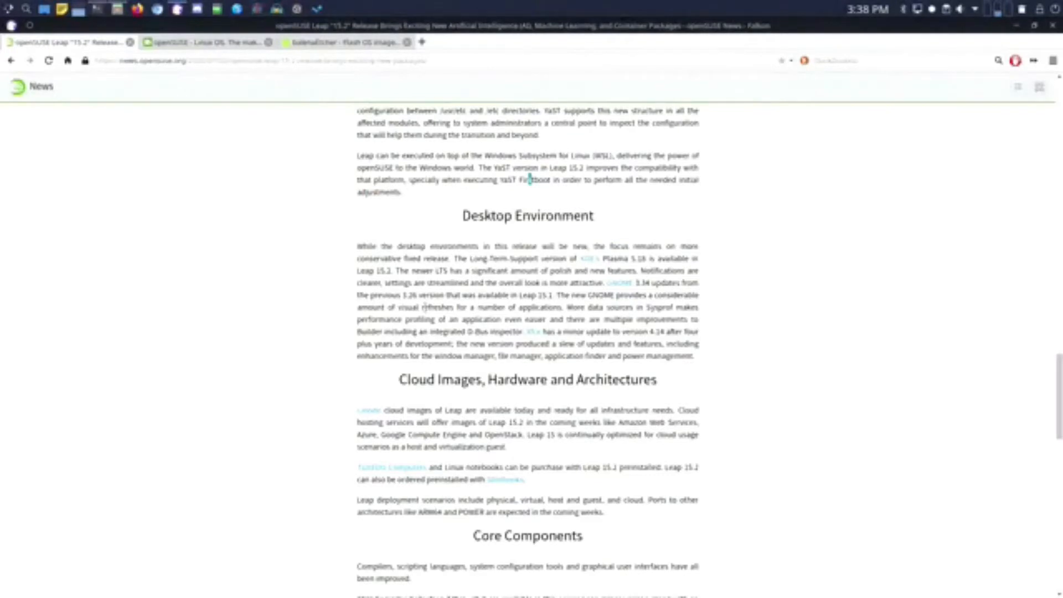
{"action": "scroll", "coordinate": [460, 304], "scroll_direction": "down", "scroll_amount": 1}
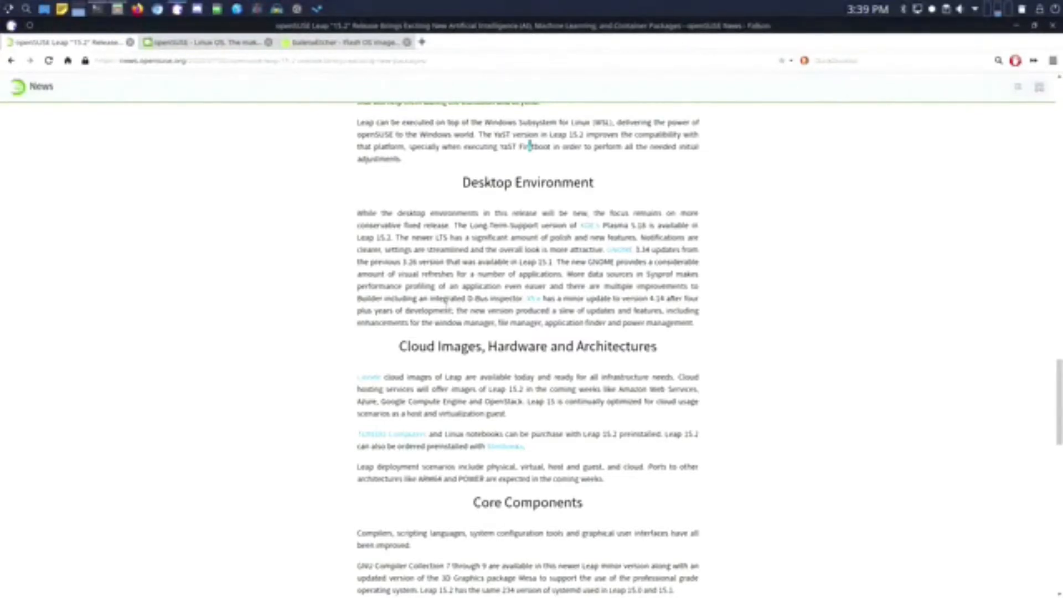
{"action": "scroll", "coordinate": [446, 302], "scroll_direction": "down", "scroll_amount": 2}
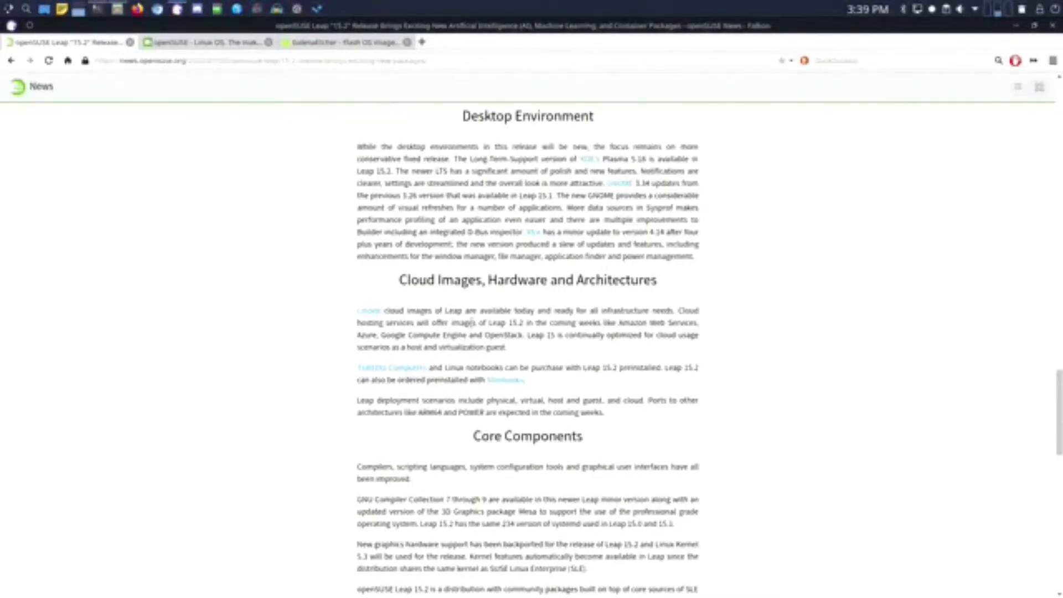
- Mark cloud images text, then scroll past Health Packages, Configuration Management and Groupware to Life Cycle of Leap
{"action": "scroll", "coordinate": [470, 323], "scroll_direction": "down", "scroll_amount": 1}
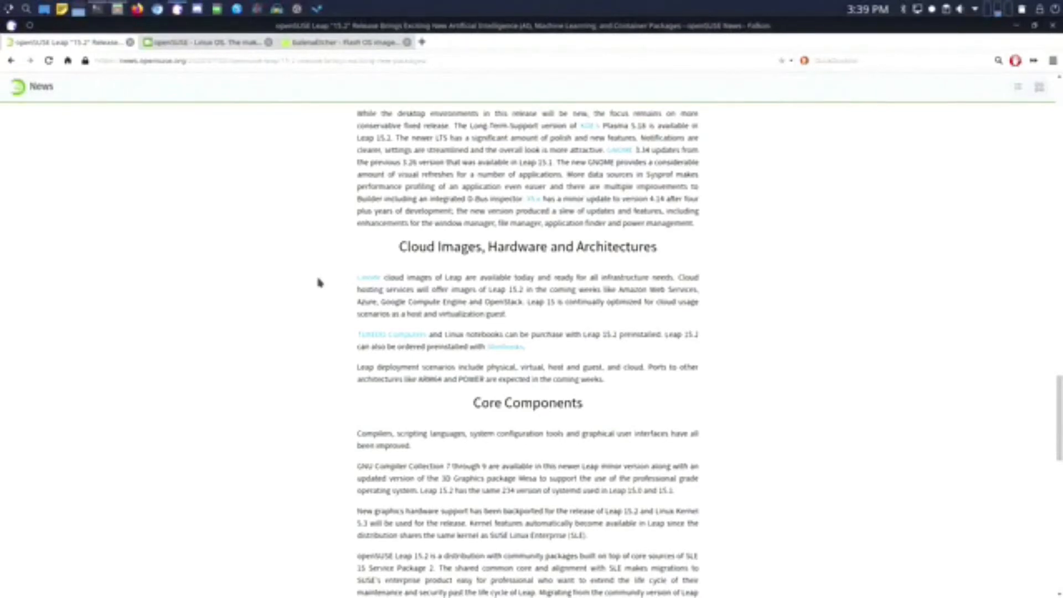
{"action": "left_click_drag", "start_coordinate": [319, 278], "coordinate": [434, 301]}
{"action": "left_click", "coordinate": [435, 301]}
{"action": "scroll", "coordinate": [482, 346], "scroll_direction": "down", "scroll_amount": 1}
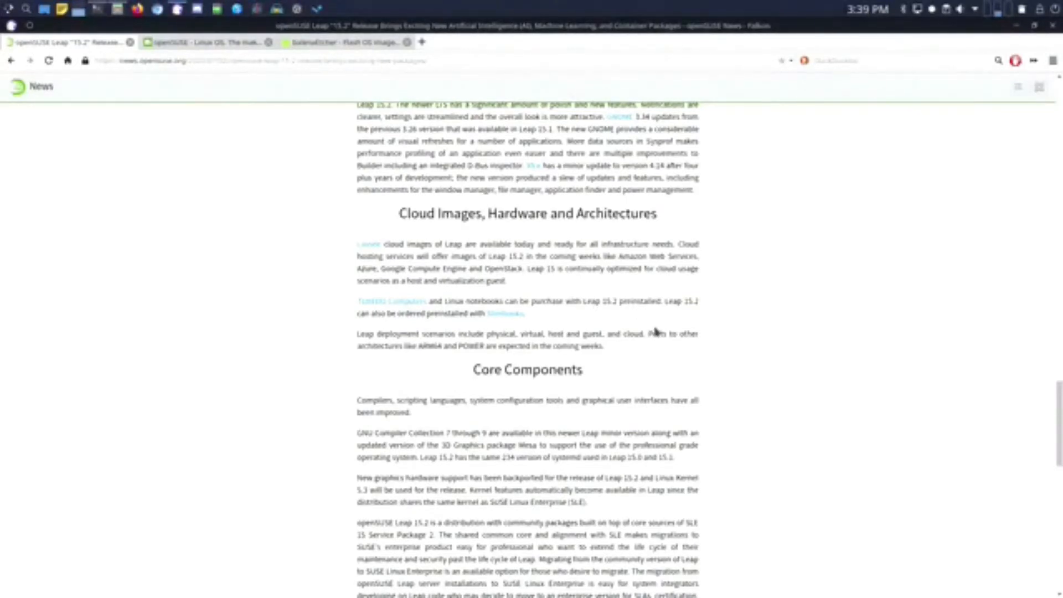
{"action": "scroll", "coordinate": [655, 329], "scroll_direction": "down", "scroll_amount": 2}
{"action": "scroll", "coordinate": [655, 329], "scroll_direction": "down", "scroll_amount": 1}
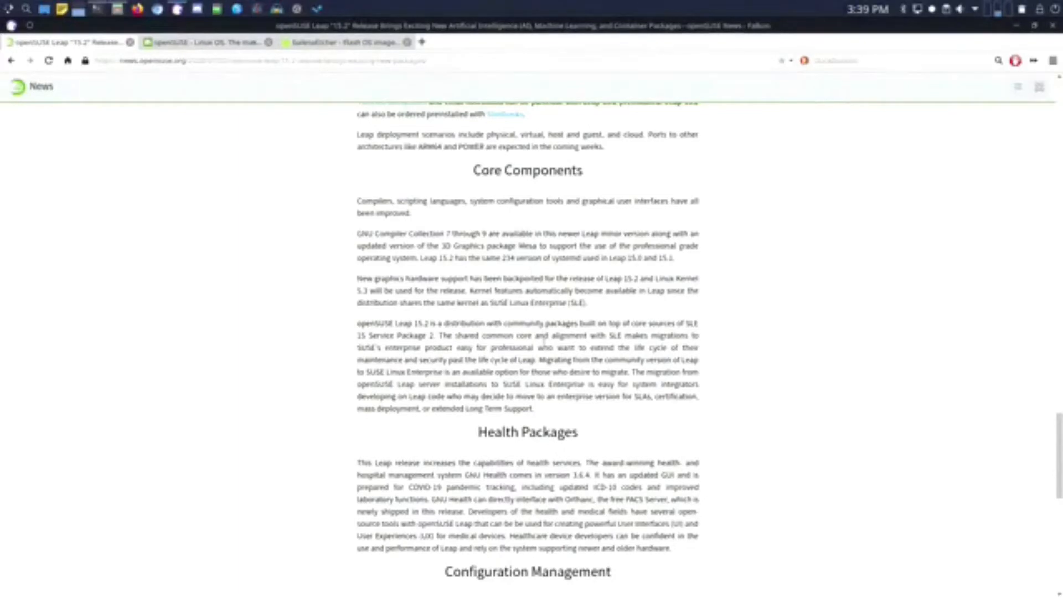
{"action": "scroll", "coordinate": [544, 338], "scroll_direction": "down", "scroll_amount": 3}
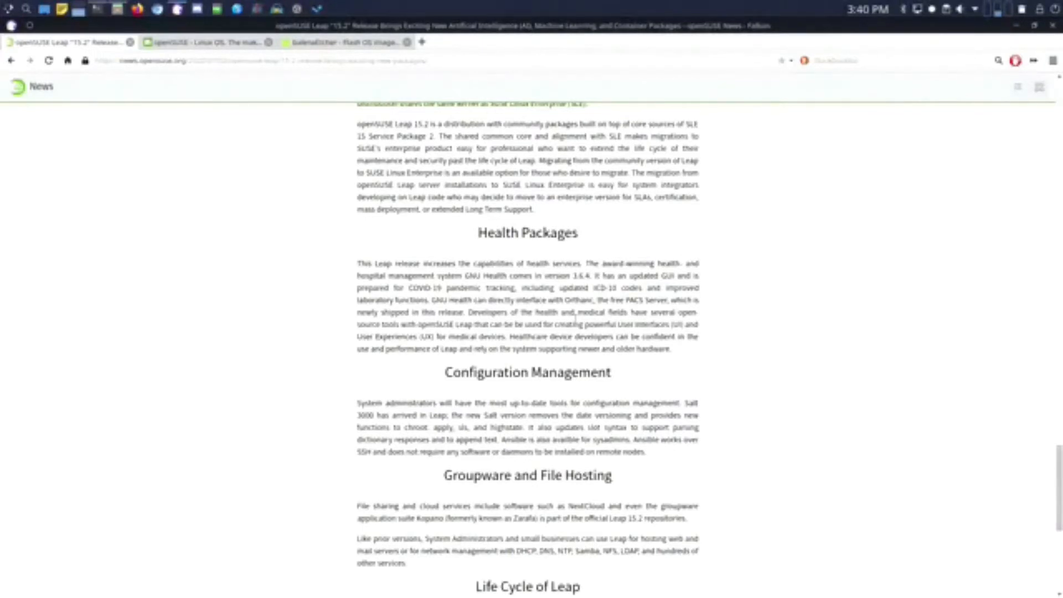
{"action": "scroll", "coordinate": [576, 319], "scroll_direction": "down", "scroll_amount": 4}
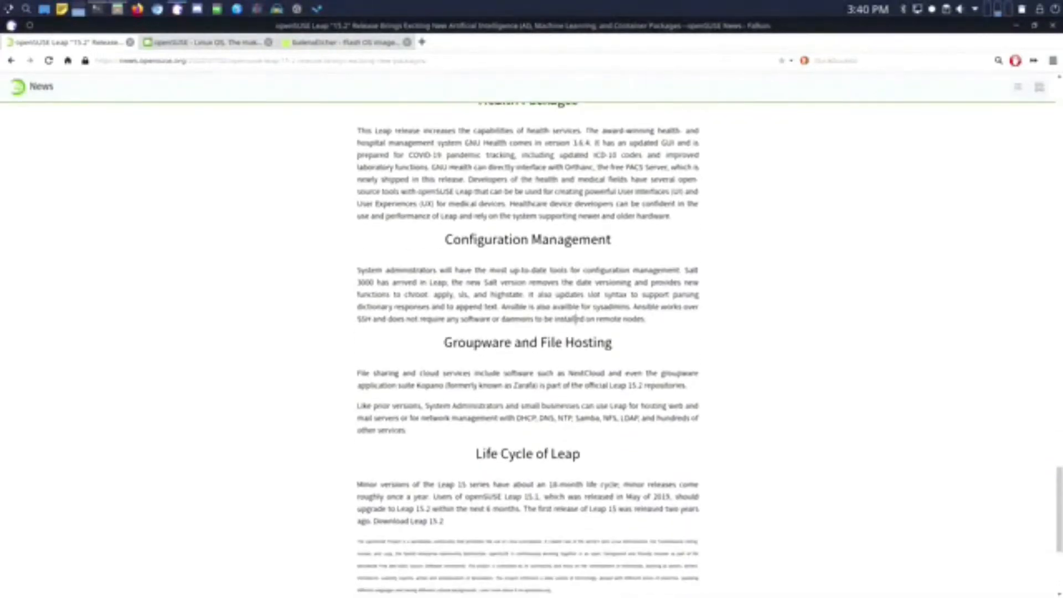
{"action": "scroll", "coordinate": [576, 319], "scroll_direction": "down", "scroll_amount": 1}
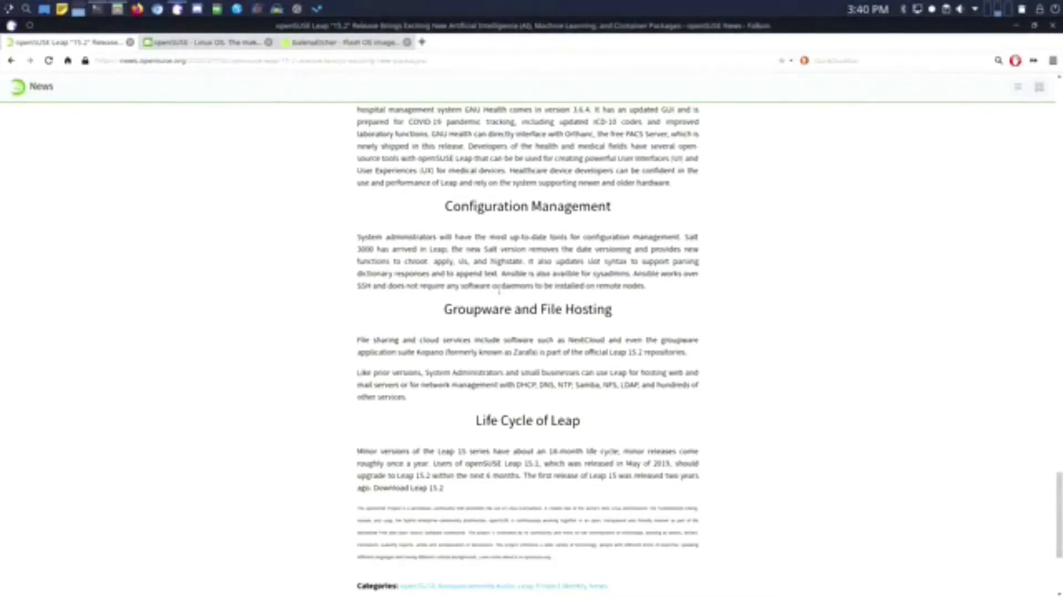
- Scroll past Life Cycle of Leap to the categories, Tags block and Share this post icons
{"action": "scroll", "coordinate": [498, 291], "scroll_direction": "down", "scroll_amount": 2}
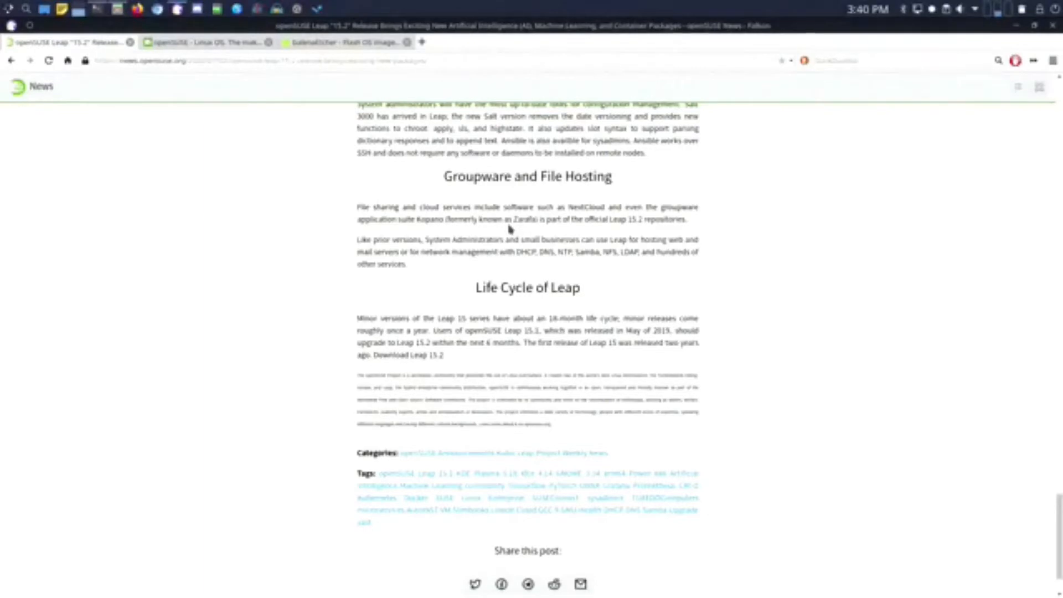
{"action": "scroll", "coordinate": [446, 280], "scroll_direction": "down", "scroll_amount": 1}
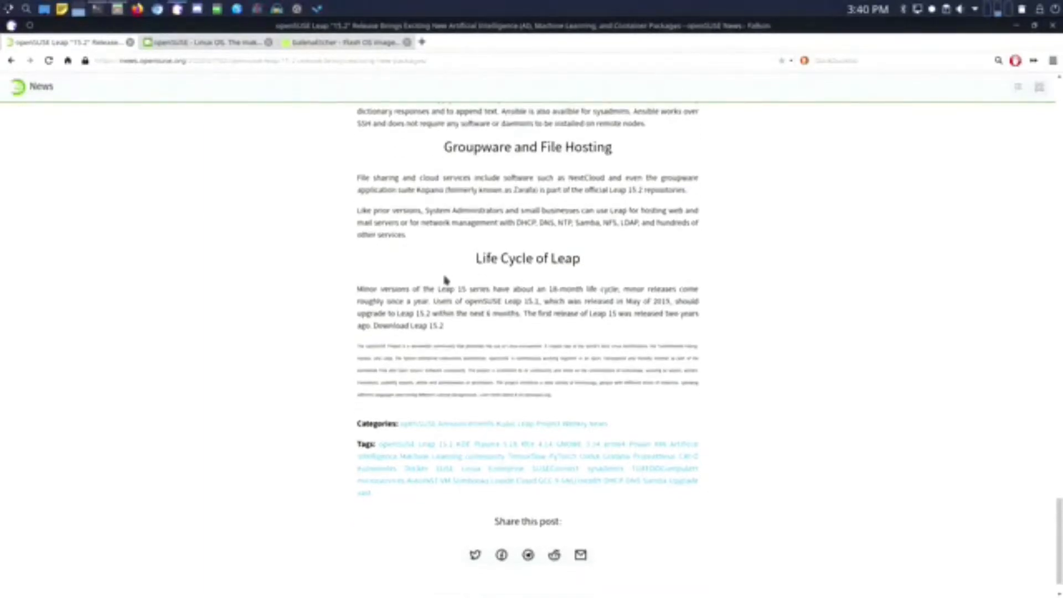
{"action": "scroll", "coordinate": [444, 277], "scroll_direction": "down", "scroll_amount": 1}
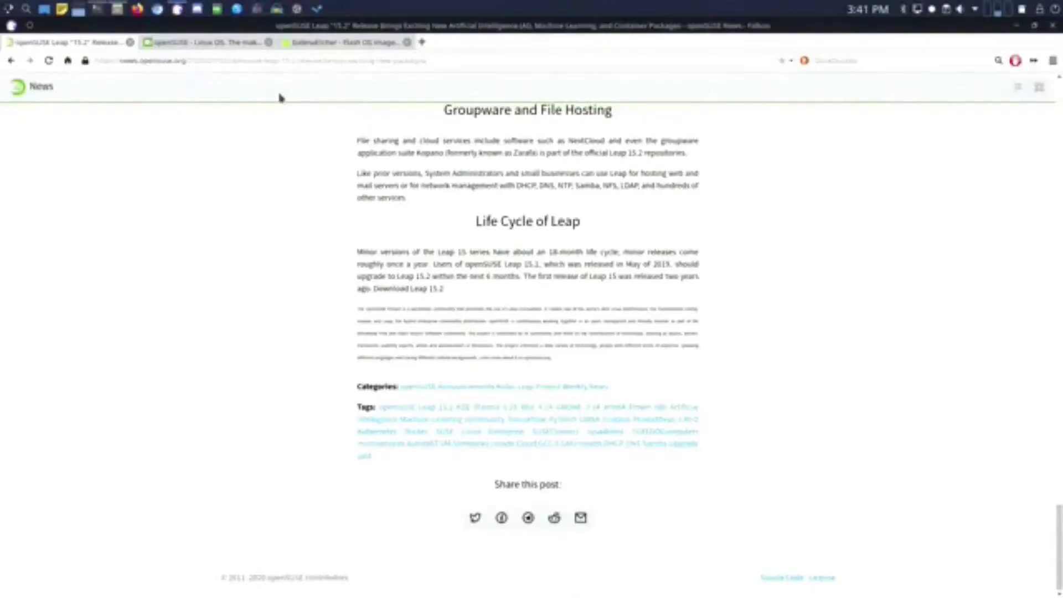
- Switch to the openSUSE home page tab and open the Leap card's details panel
{"action": "left_click", "coordinate": [196, 44]}
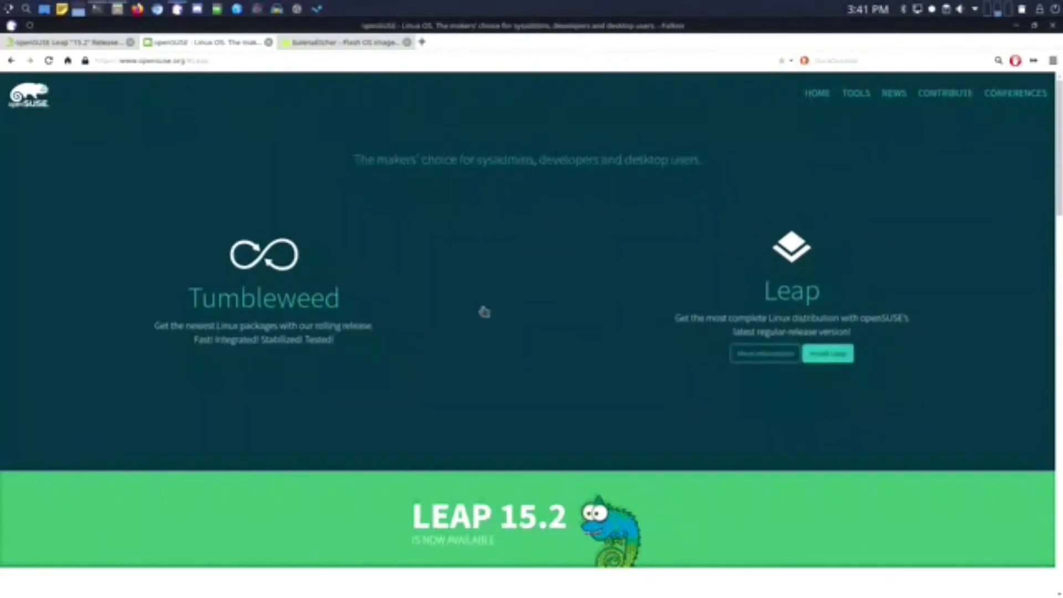
{"action": "mouse_move", "coordinate": [269, 279]}
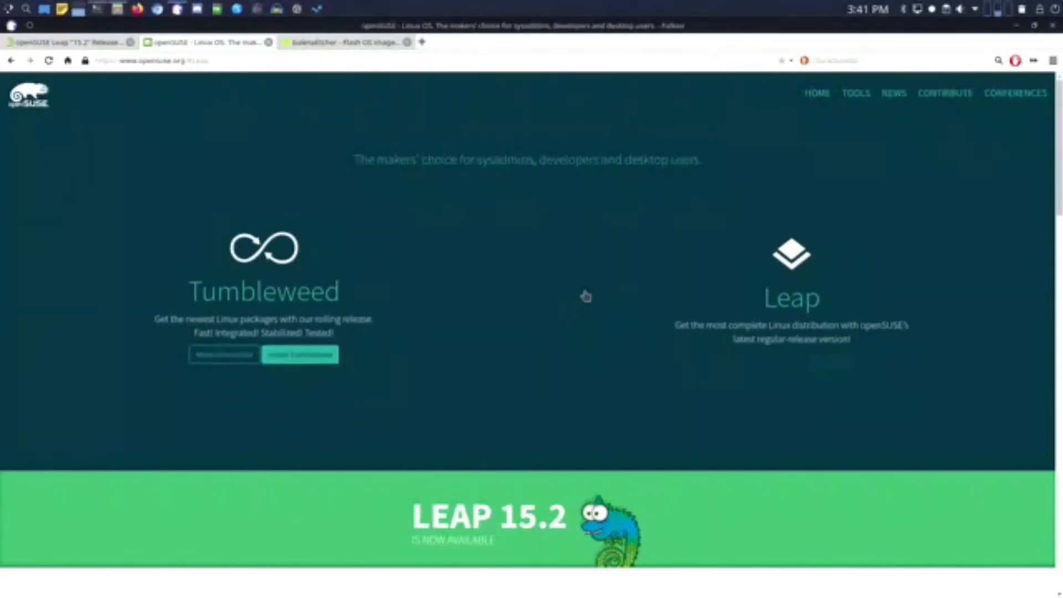
{"action": "mouse_move", "coordinate": [625, 298]}
{"action": "mouse_move", "coordinate": [475, 296]}
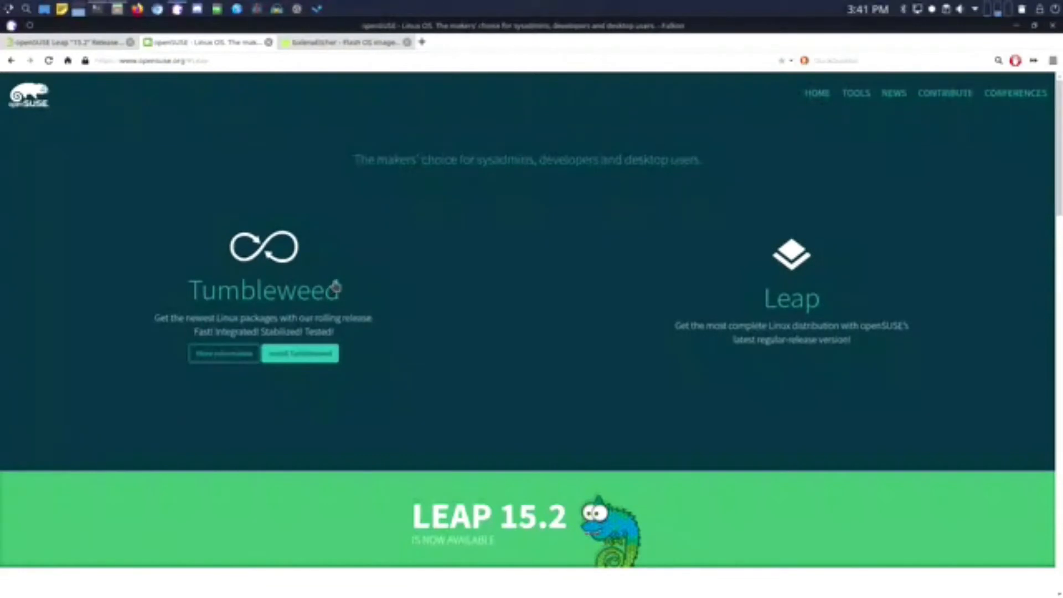
{"action": "mouse_move", "coordinate": [789, 284]}
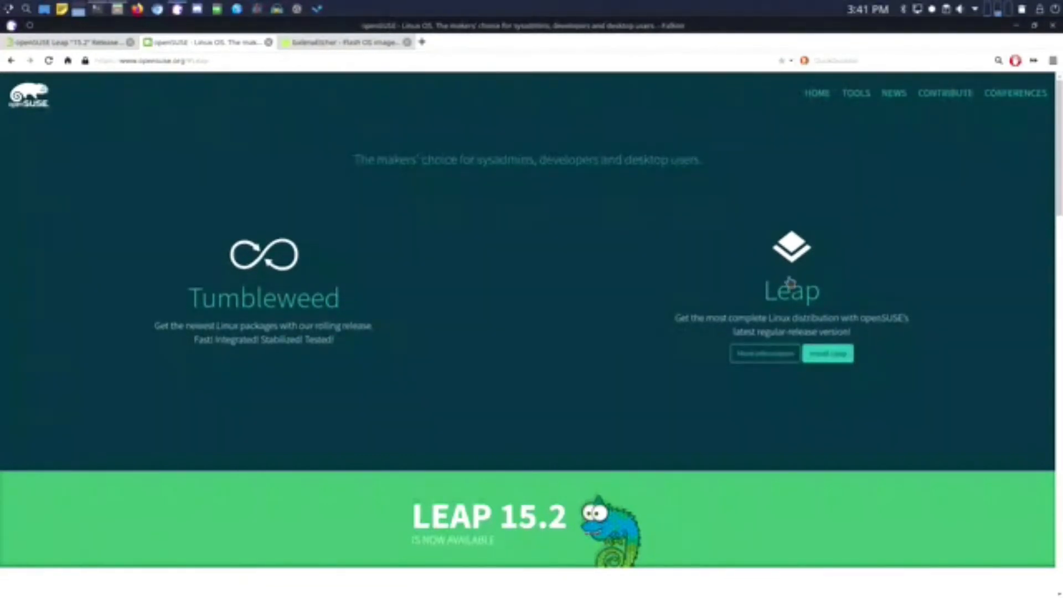
{"action": "left_click", "coordinate": [790, 284]}
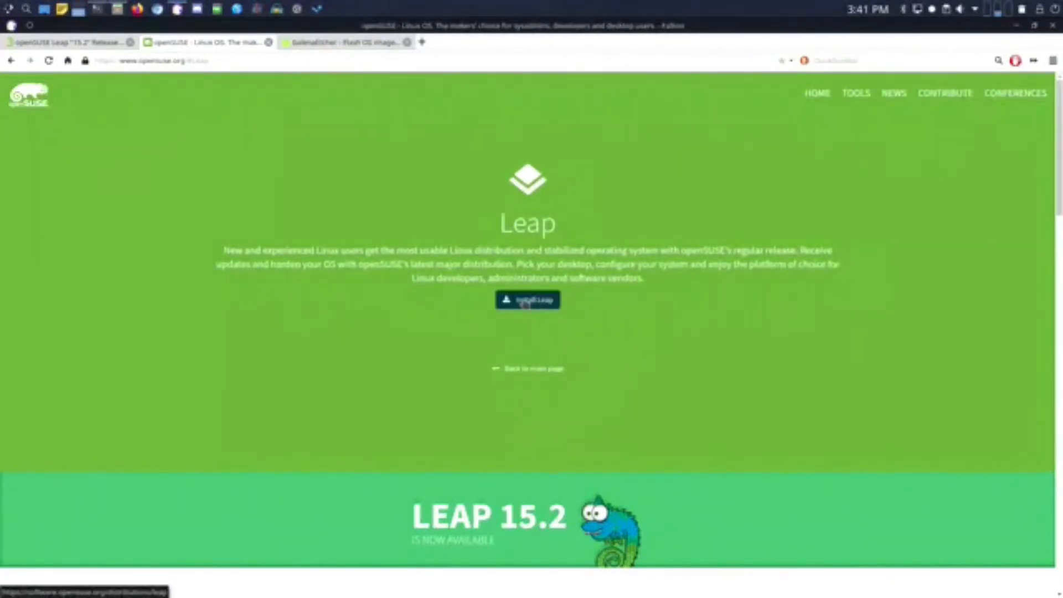
- Open Install Leap to reach the Leap 15.2 Get openSUSE page with DVD and Network images
{"action": "left_click", "coordinate": [531, 301]}
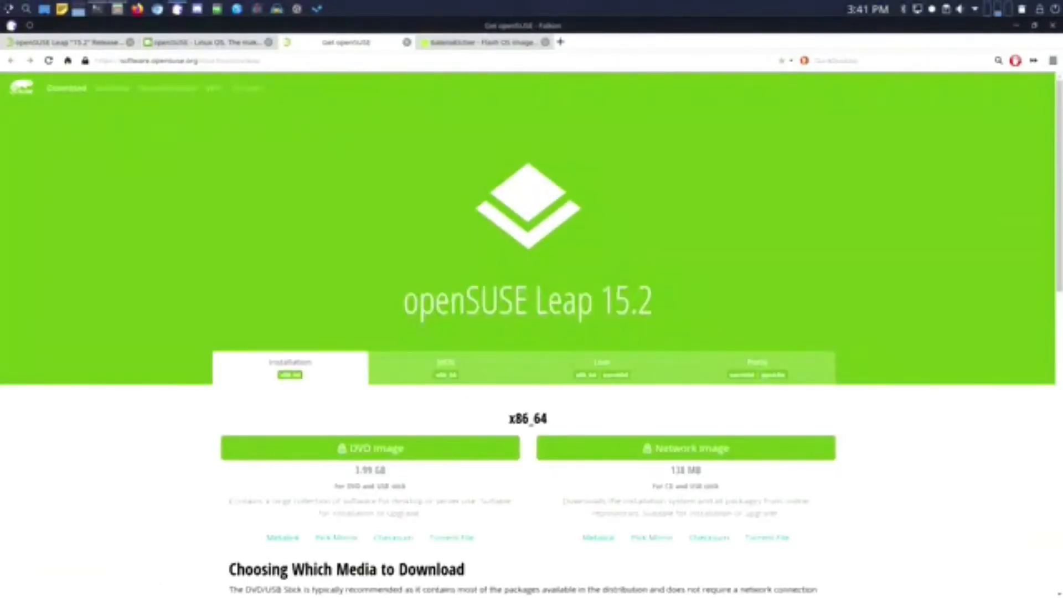
{"action": "scroll", "coordinate": [523, 297], "scroll_direction": "down", "scroll_amount": 3}
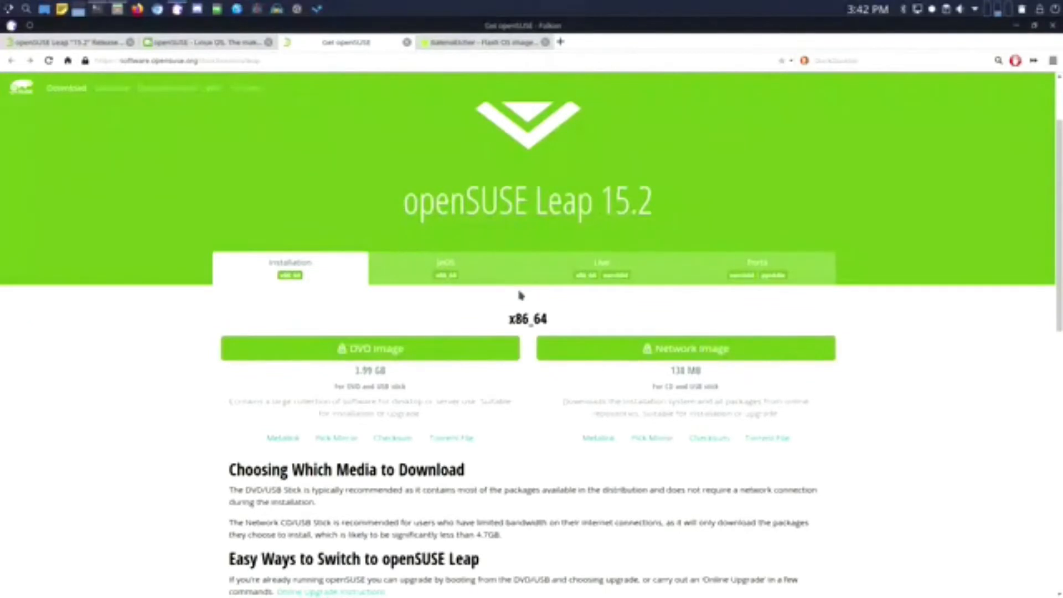
{"action": "scroll", "coordinate": [520, 295], "scroll_direction": "down", "scroll_amount": 1}
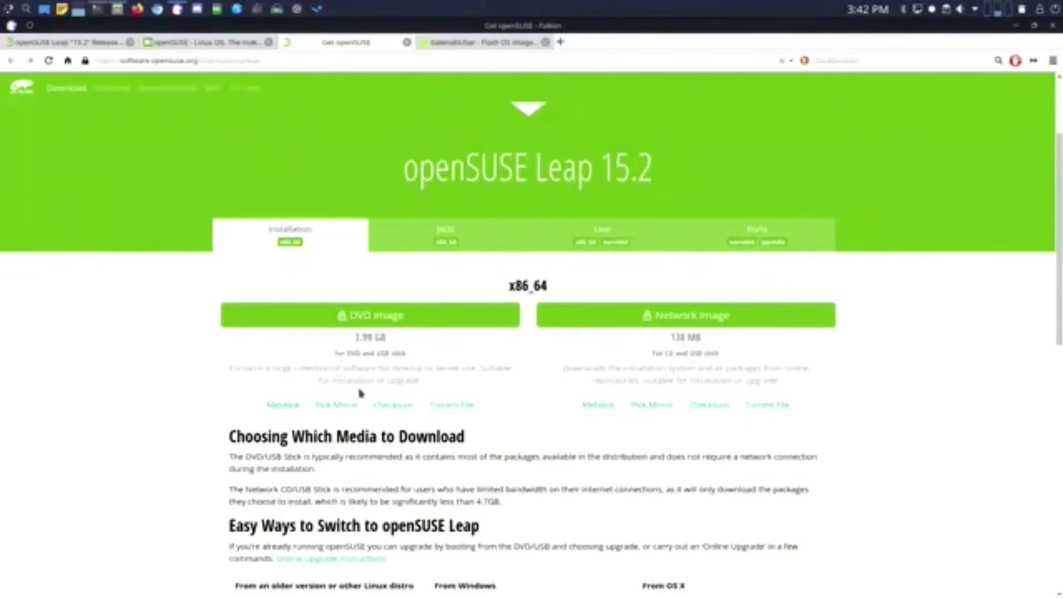
- Save openSUSE-Leap-15.2-DVD-x86_64.iso.torrent from the DVD Image section into Downloads
{"action": "left_click", "coordinate": [455, 409]}
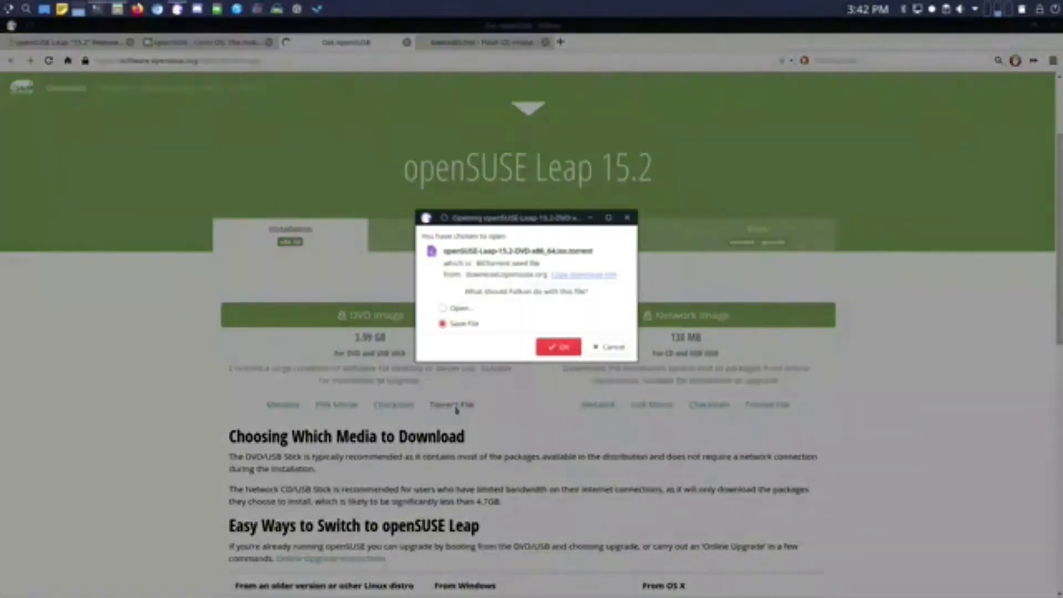
{"action": "left_click", "coordinate": [558, 347]}
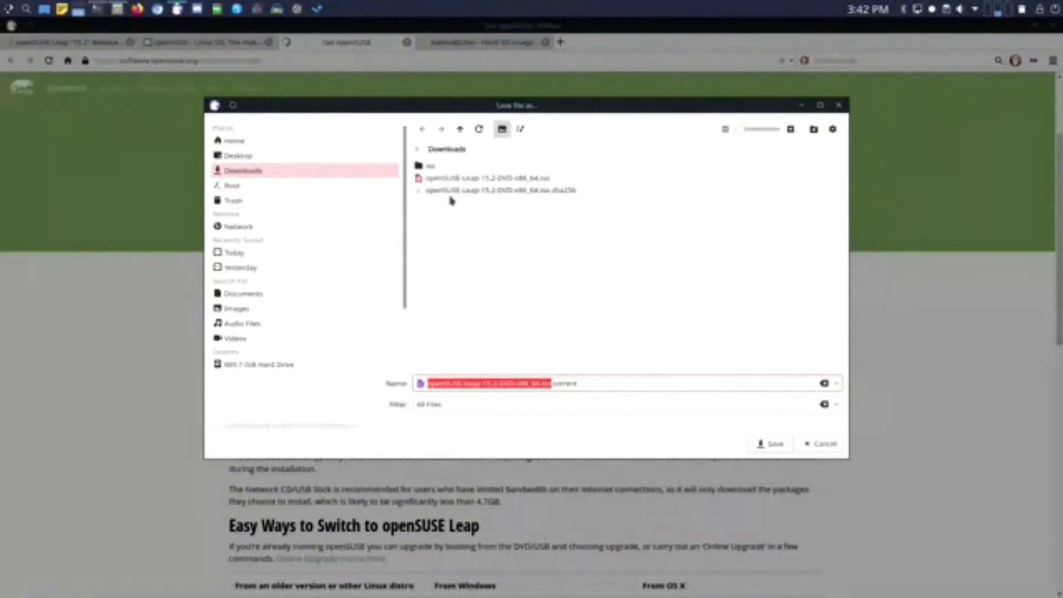
{"action": "left_click", "coordinate": [773, 444]}
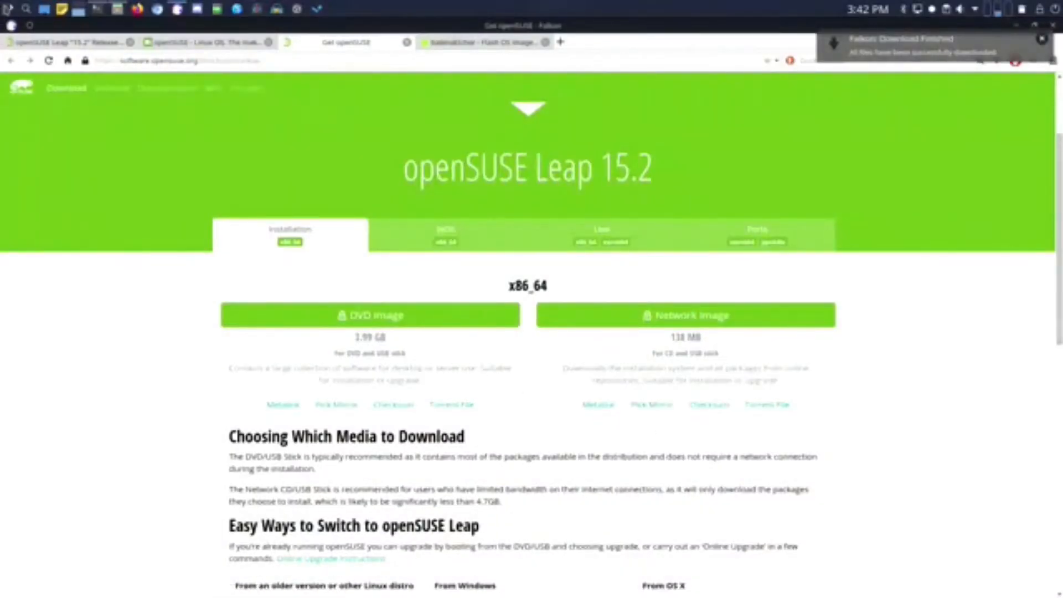
{"action": "left_click", "coordinate": [8, 11]}
- Launch qBittorrent from the Internet section of the application menu
{"action": "mouse_move", "coordinate": [47, 168]}
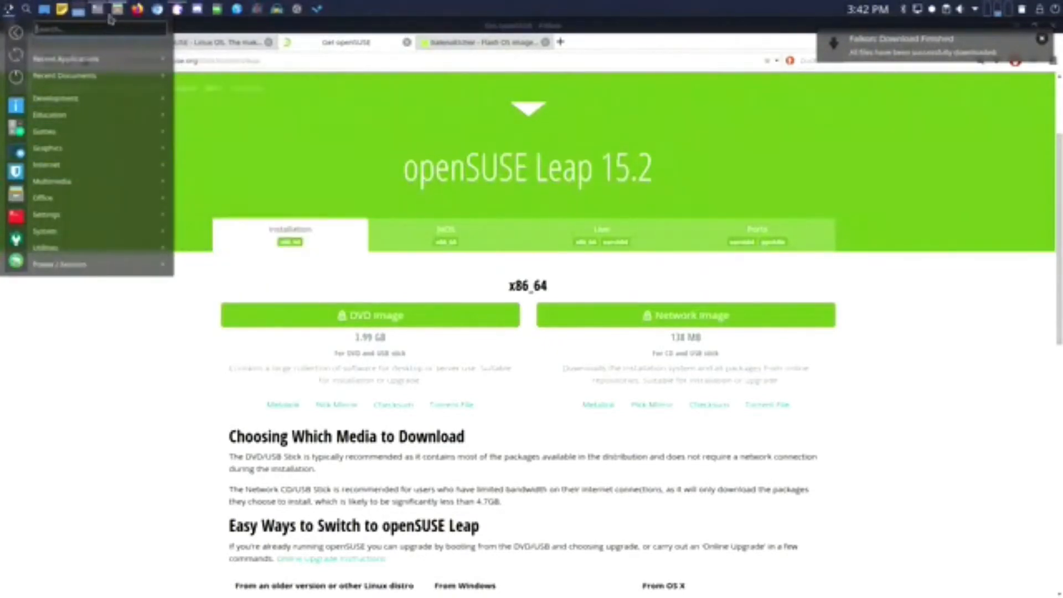
{"action": "mouse_move", "coordinate": [119, 14]}
{"action": "mouse_move", "coordinate": [79, 165]}
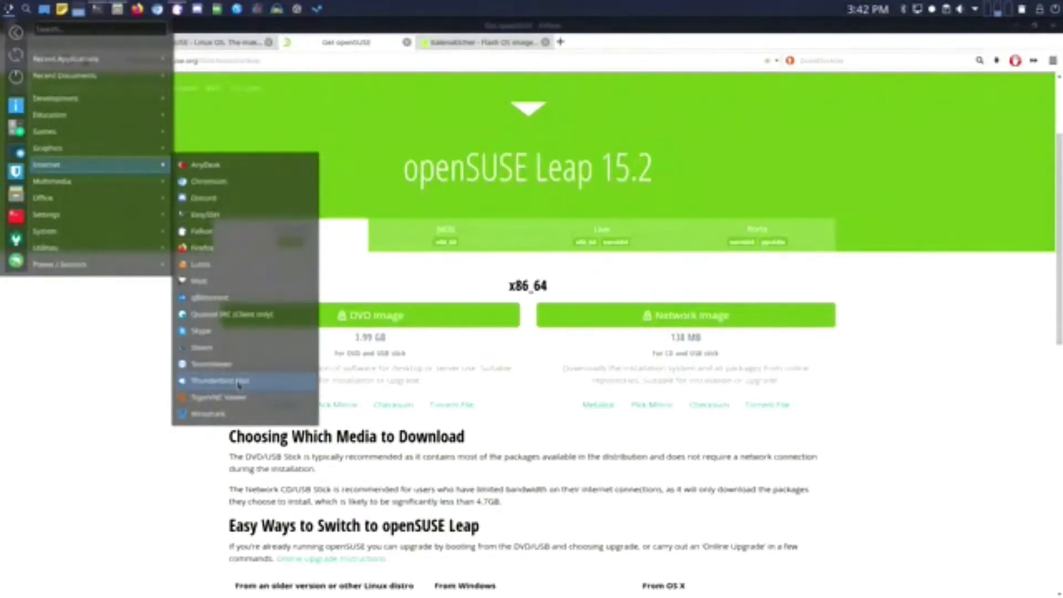
{"action": "left_click", "coordinate": [249, 297]}
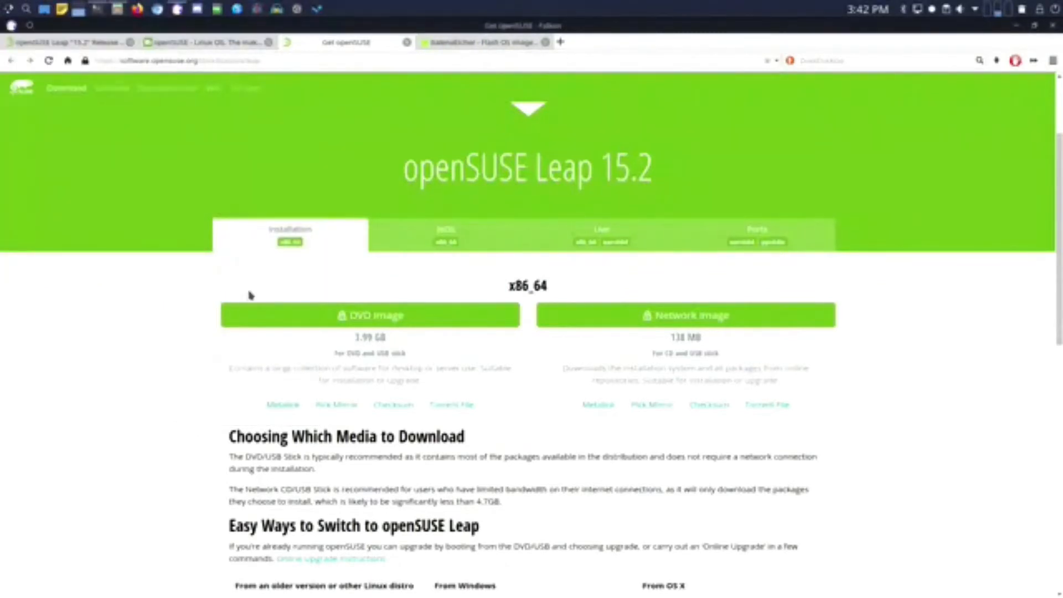
- Delete the existing openSUSE Leap 15.2 DVD torrent from the transfer list
{"action": "left_click", "coordinate": [375, 164]}
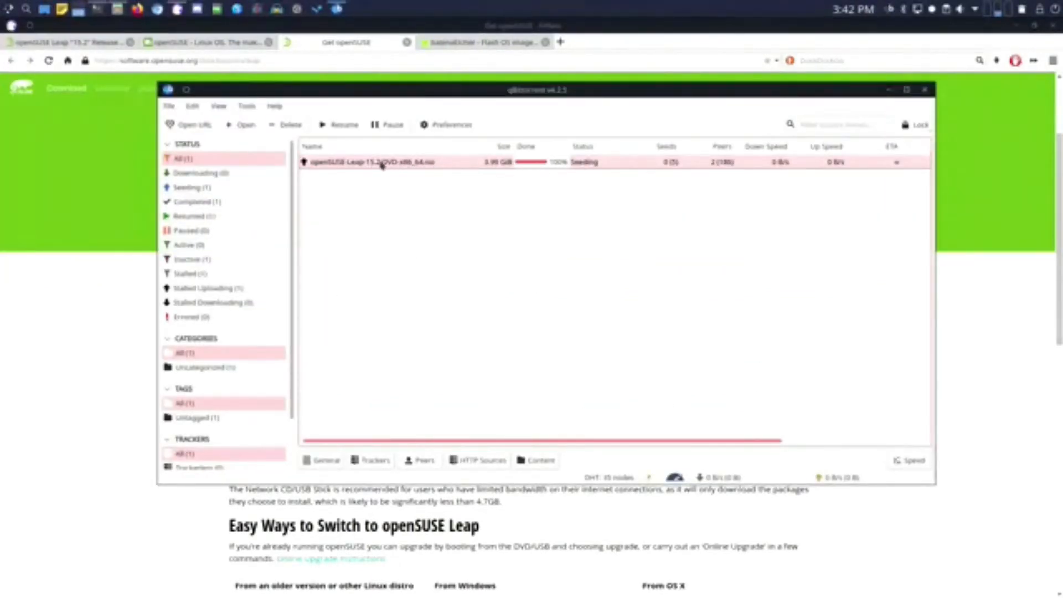
{"action": "left_click", "coordinate": [345, 162]}
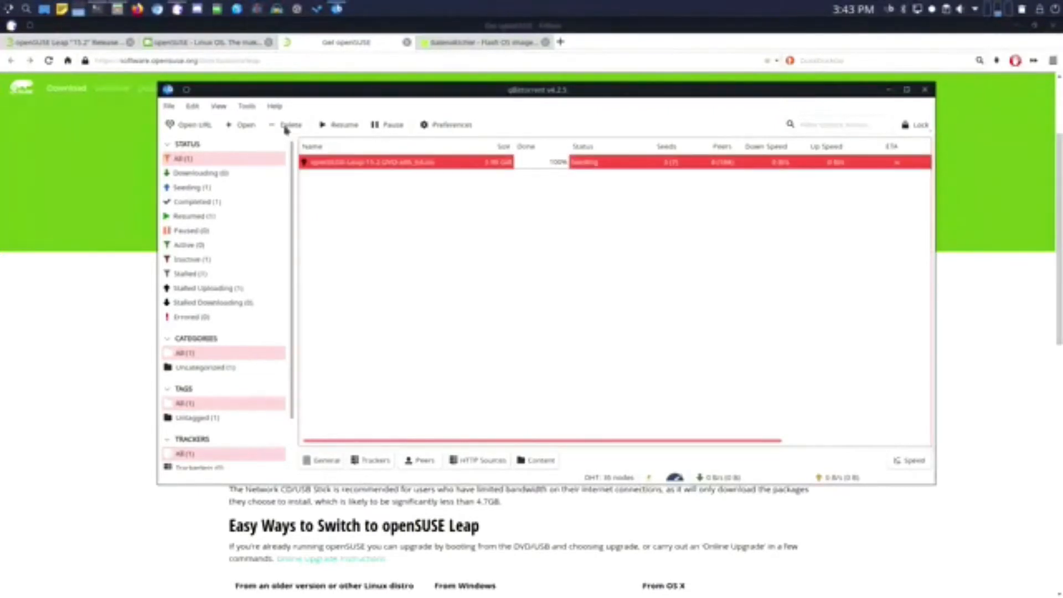
{"action": "left_click", "coordinate": [285, 127]}
{"action": "left_click", "coordinate": [593, 307]}
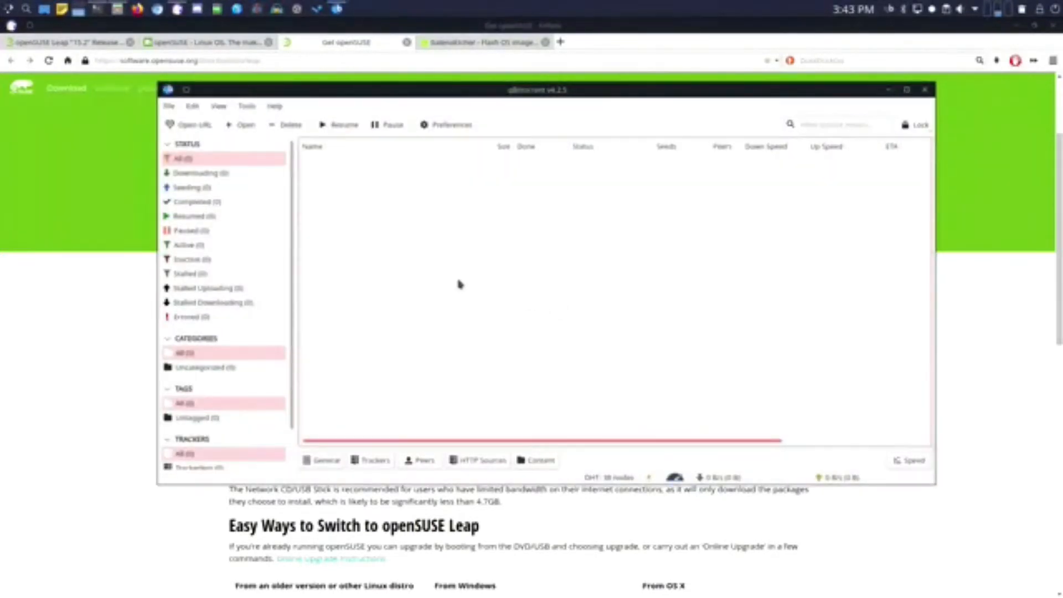
- Add the Leap 15.2 DVD torrent from Downloads, saving into Downloads/opensuseleap152, and start it
{"action": "left_click", "coordinate": [243, 126]}
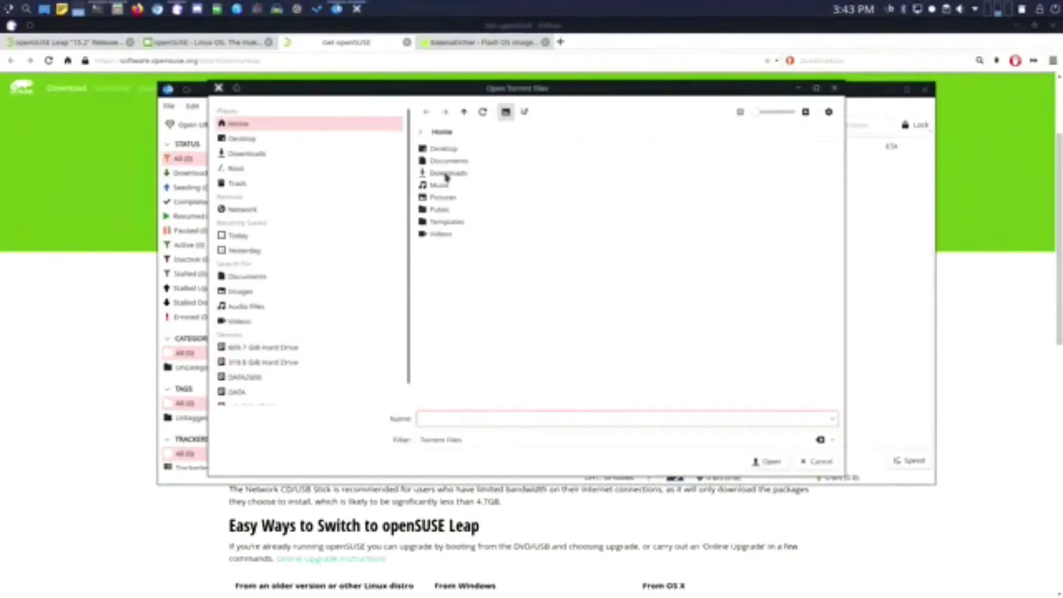
{"action": "double_click", "coordinate": [446, 174]}
{"action": "left_click", "coordinate": [481, 162]}
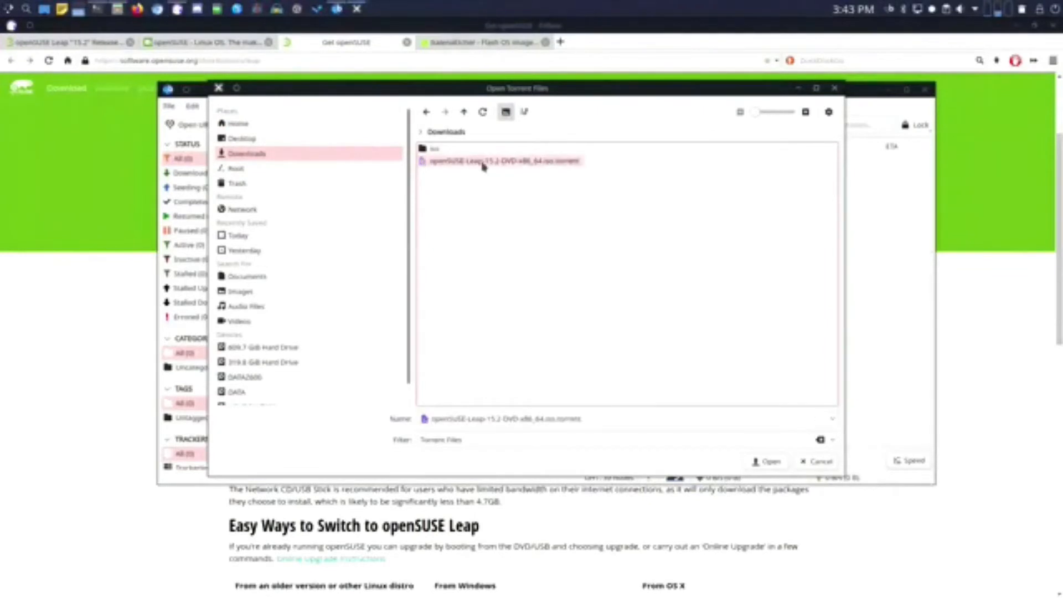
{"action": "left_click", "coordinate": [779, 462]}
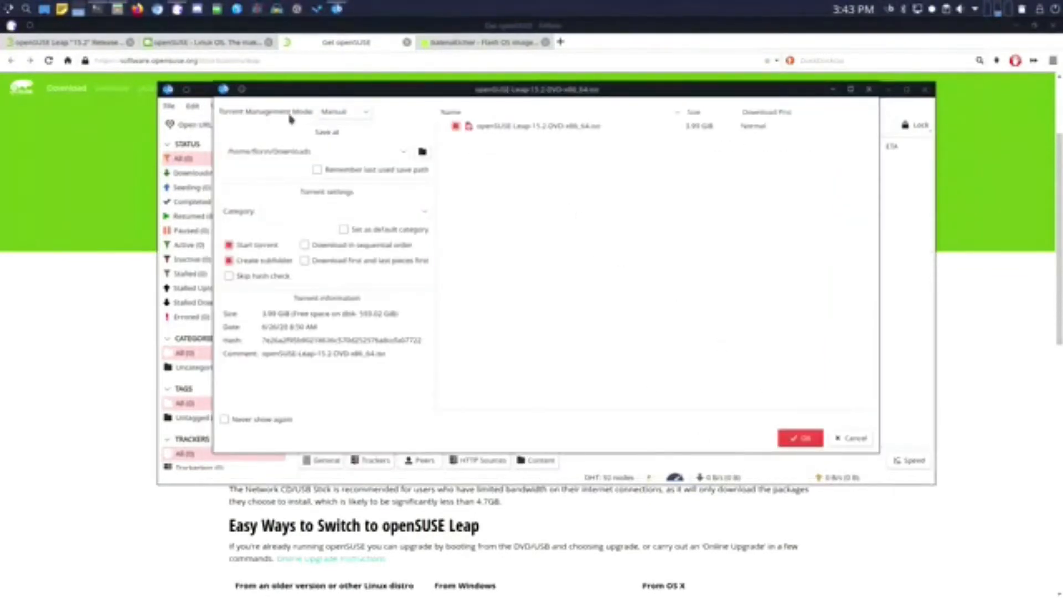
{"action": "left_click", "coordinate": [337, 150]}
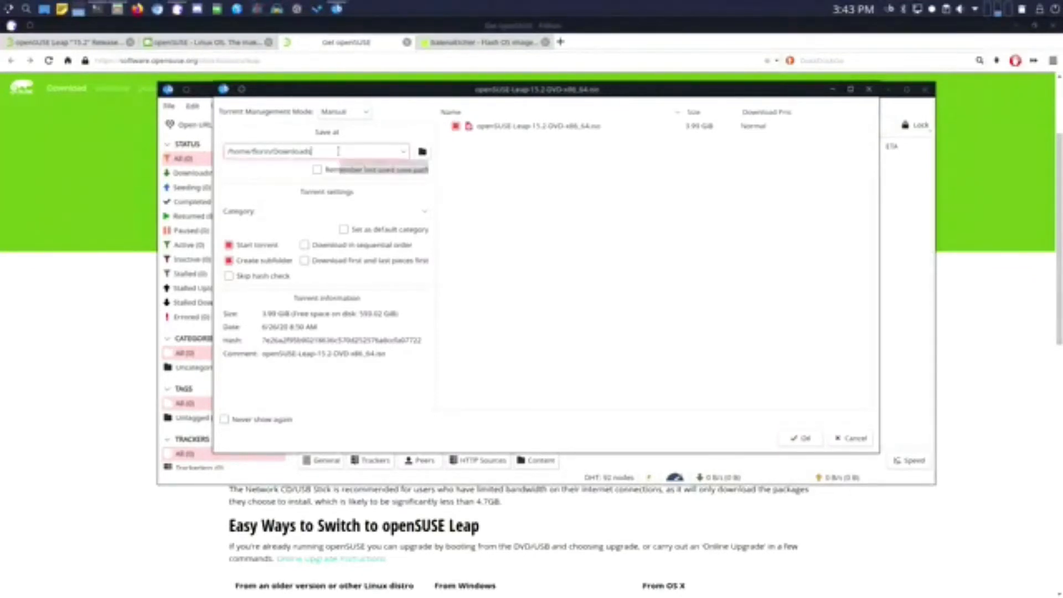
{"action": "type", "text": "/"}
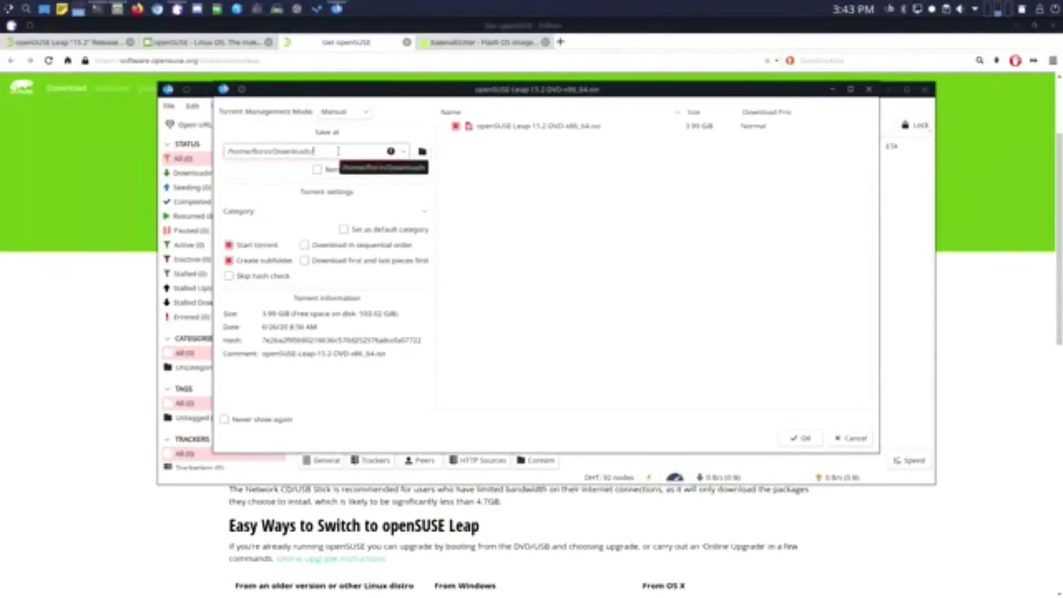
{"action": "type", "text": "opensuseleap152"}
{"action": "left_click", "coordinate": [801, 438]}
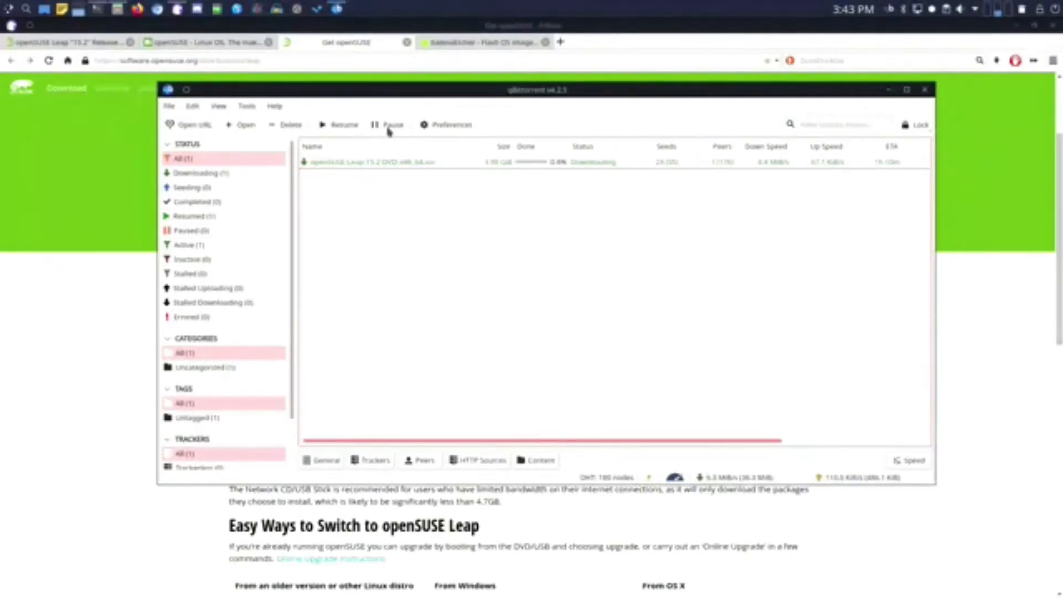
- Delete the openSUSE torrent from the transfer list and close qBittorrent
{"action": "left_click", "coordinate": [363, 164]}
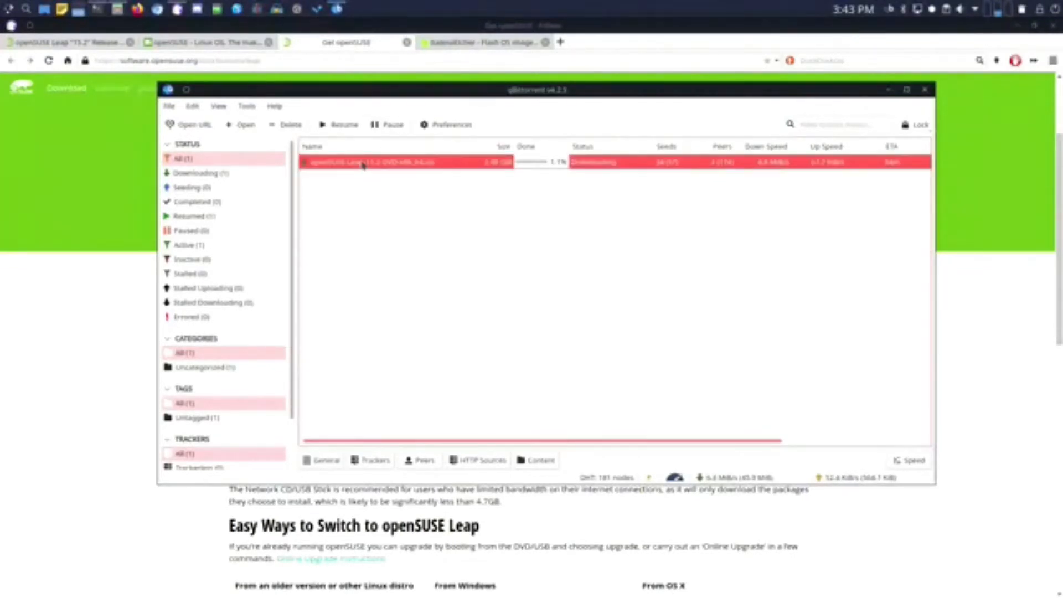
{"action": "key", "text": "Delete"}
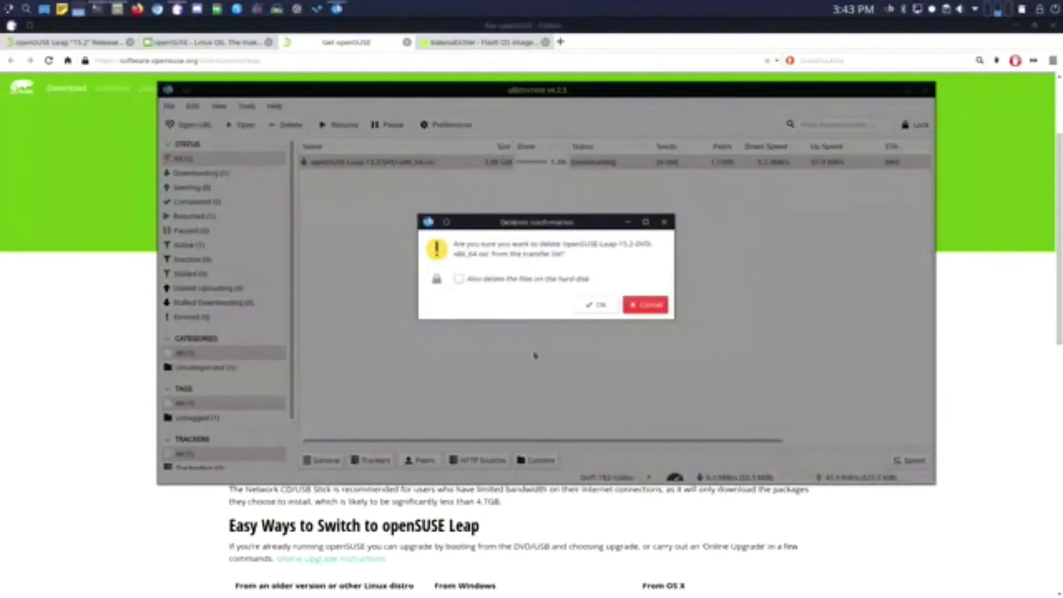
{"action": "left_click", "coordinate": [595, 303]}
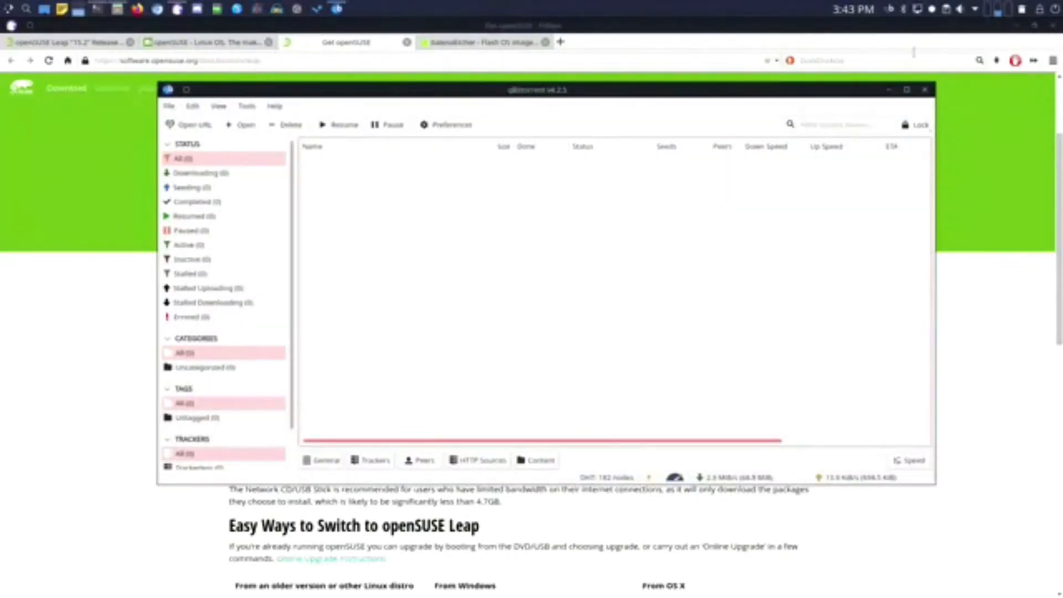
{"action": "left_click", "coordinate": [925, 89]}
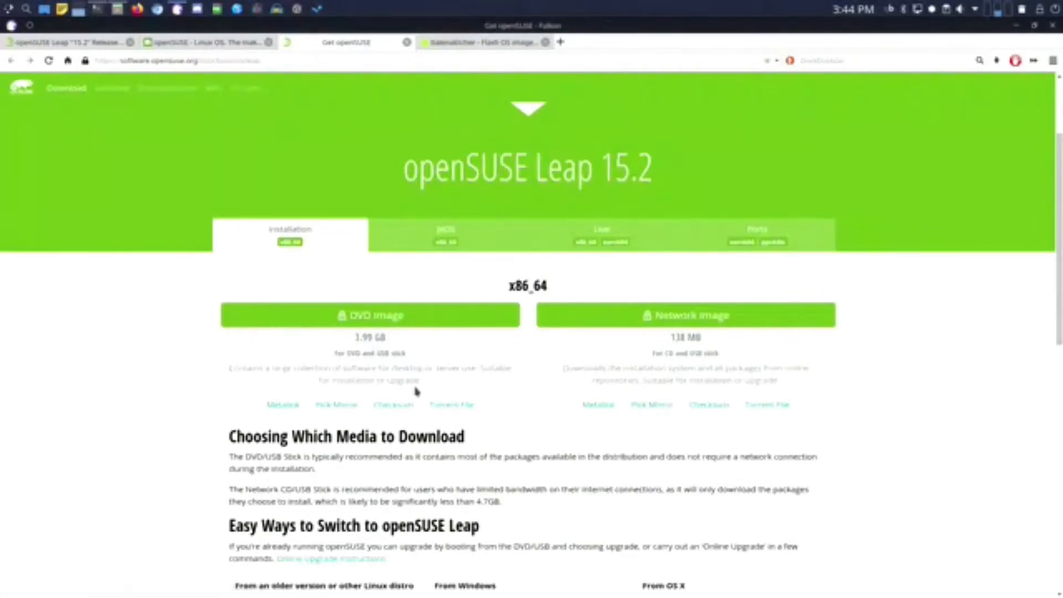
{"action": "left_click", "coordinate": [395, 408]}
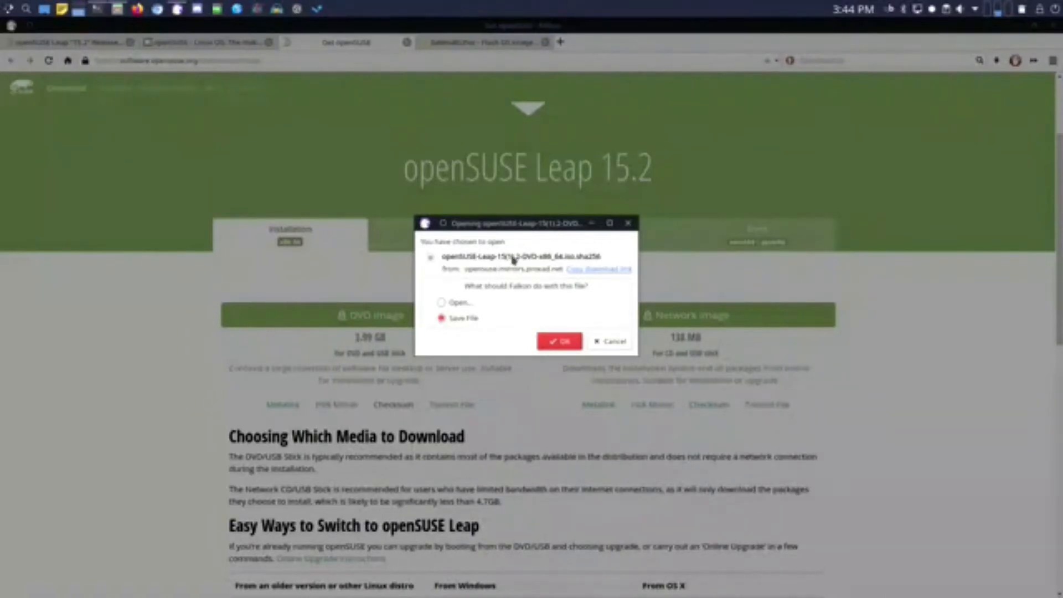
{"action": "left_click", "coordinate": [604, 345]}
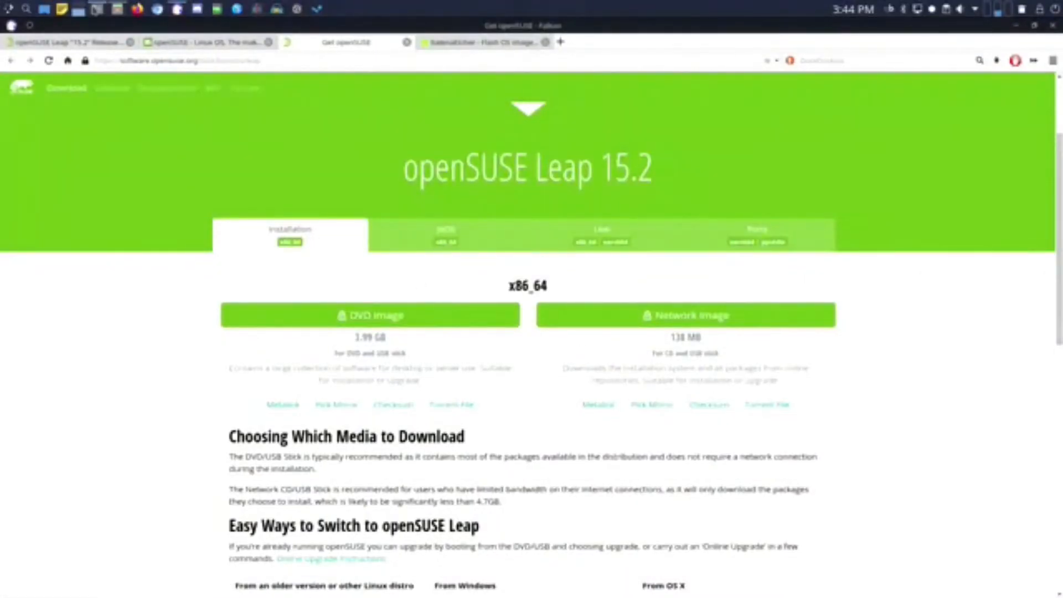
{"action": "mouse_move", "coordinate": [98, 10]}
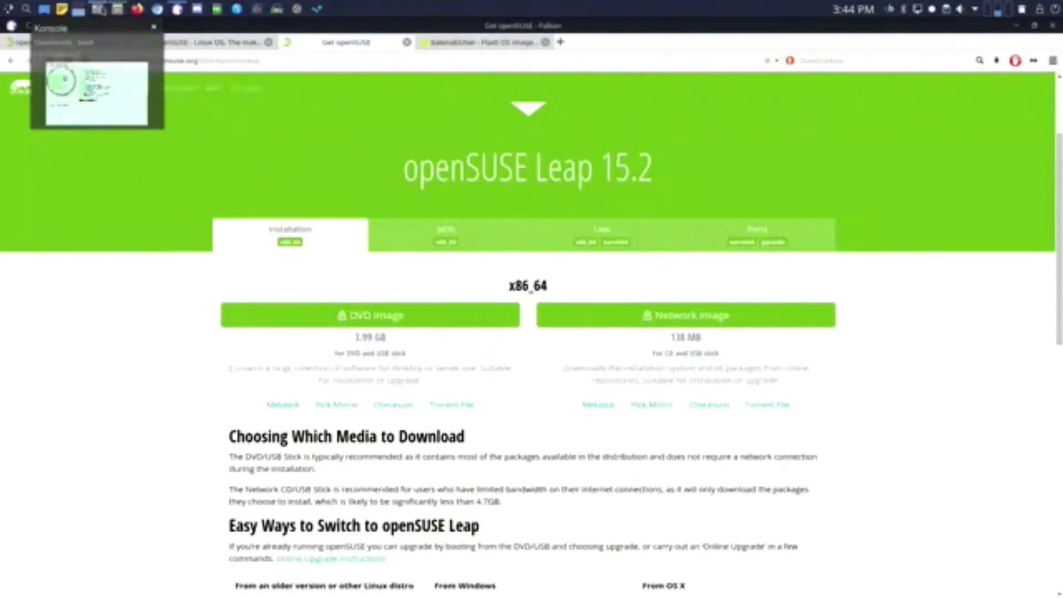
- Open checksums.txt from the Documents pane in Kate
{"action": "left_click", "coordinate": [117, 11]}
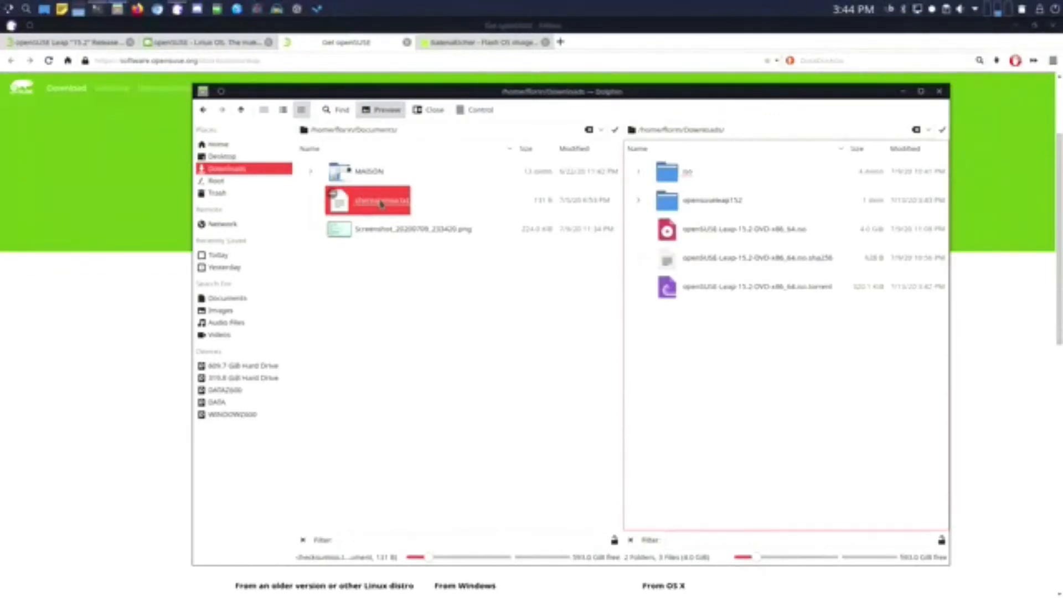
{"action": "left_click", "coordinate": [382, 203]}
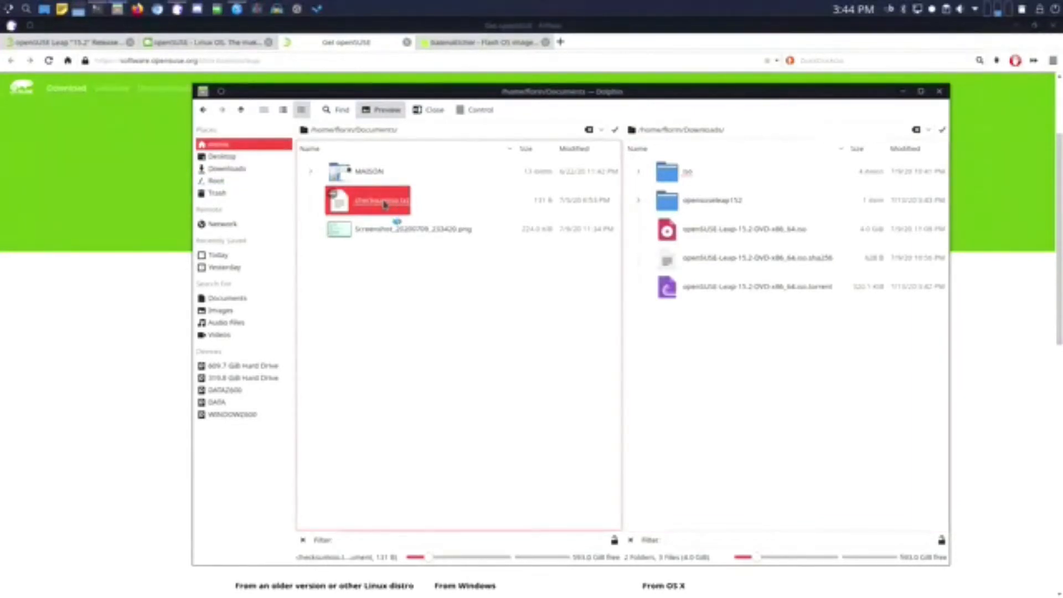
{"action": "double_click", "coordinate": [385, 204]}
{"action": "left_click_drag", "start_coordinate": [518, 26], "coordinate": [385, 105]}
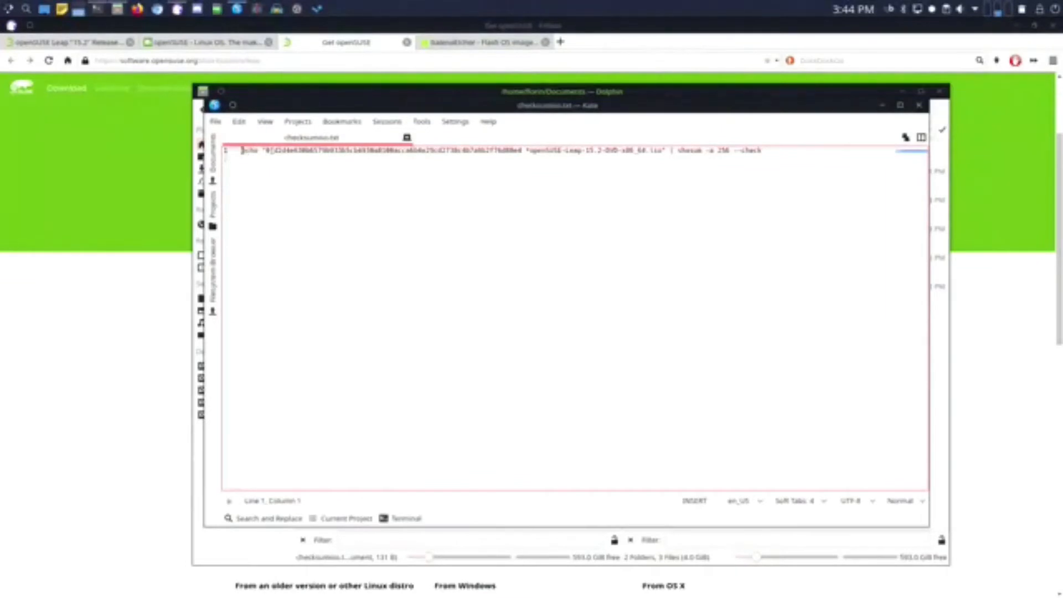
- Copy the shasum -a 256 --check command from line 1, then close Kate
{"action": "left_click_drag", "start_coordinate": [266, 151], "coordinate": [665, 150]}
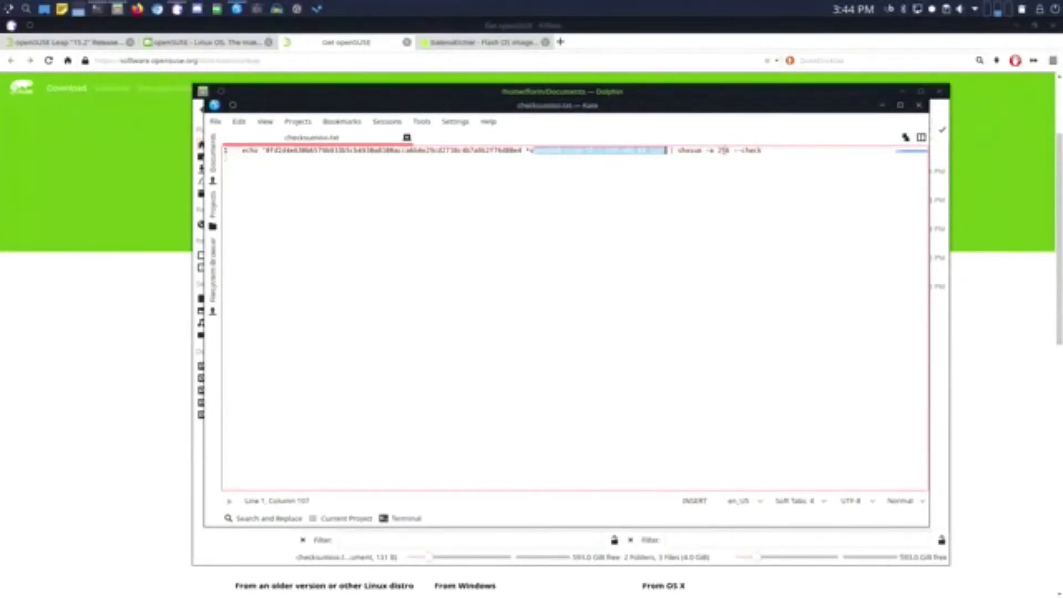
{"action": "left_click", "coordinate": [726, 162]}
{"action": "key", "text": "Return"}
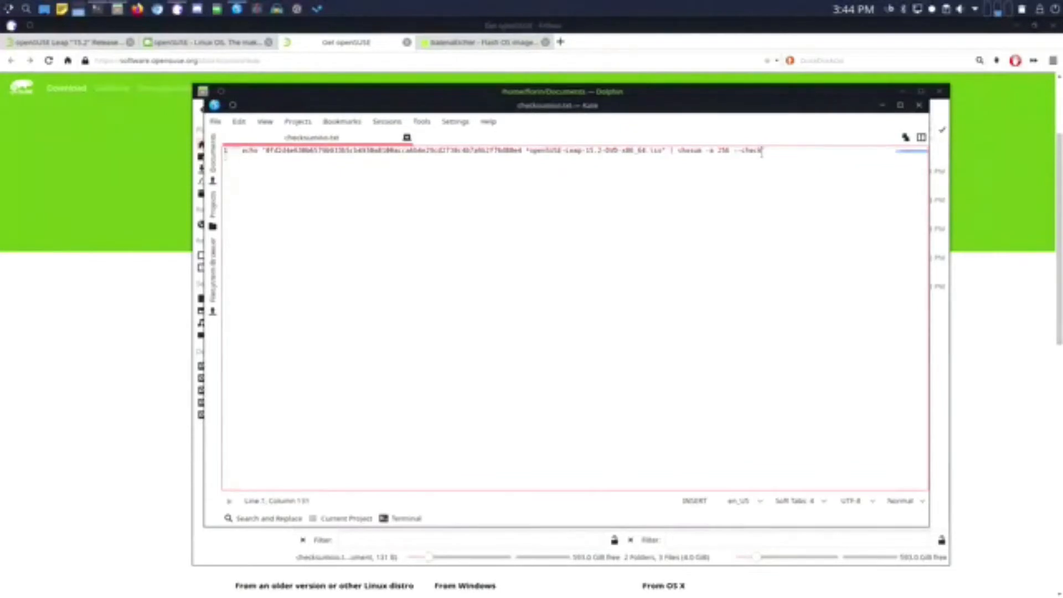
{"action": "left_click_drag", "start_coordinate": [614, 158], "coordinate": [242, 151]}
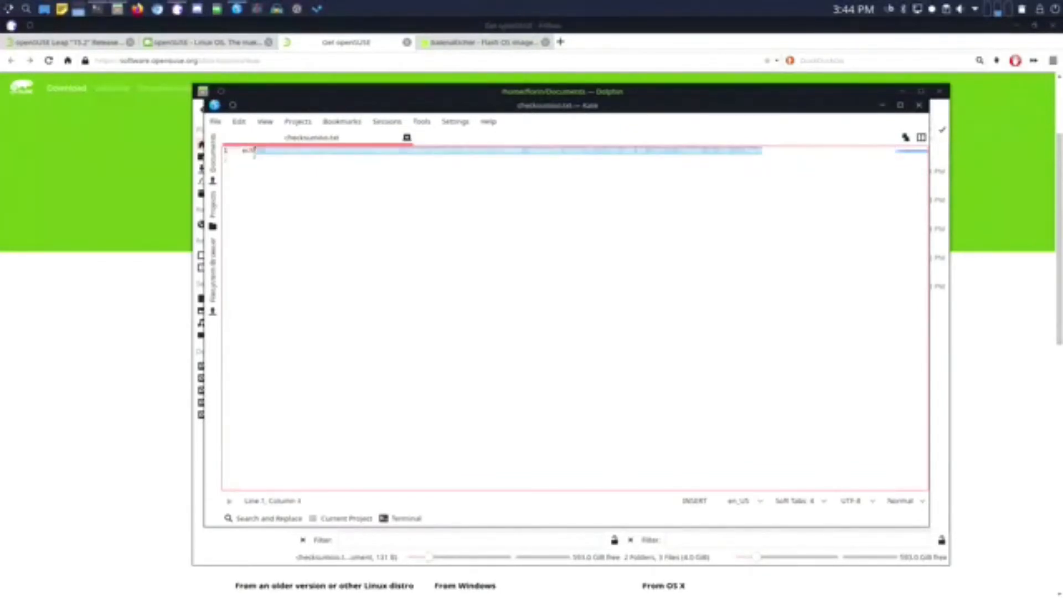
{"action": "right_click", "coordinate": [267, 154]}
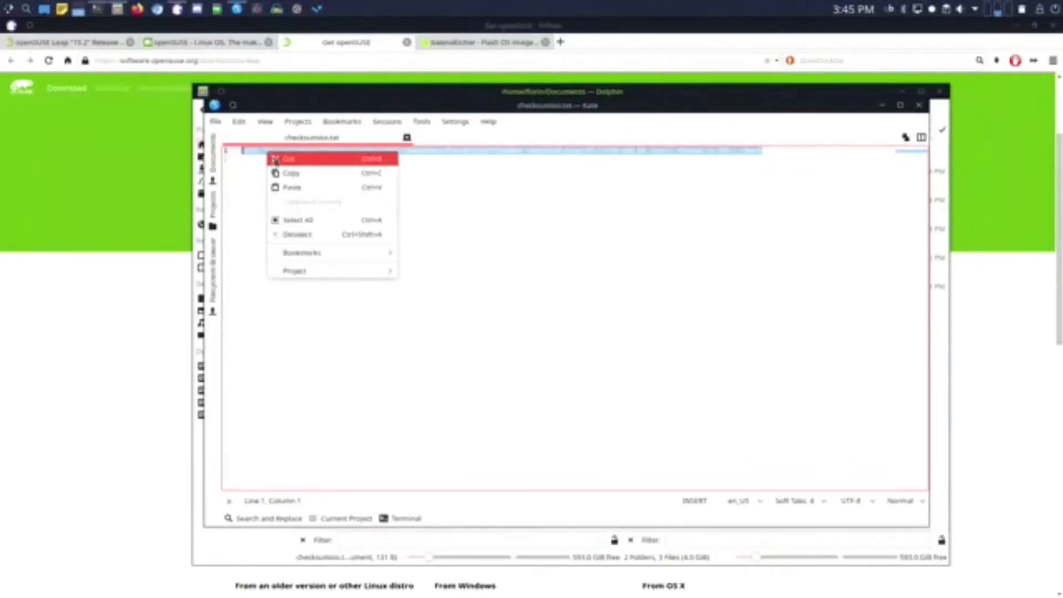
{"action": "left_click", "coordinate": [318, 176]}
{"action": "left_click", "coordinate": [334, 181]}
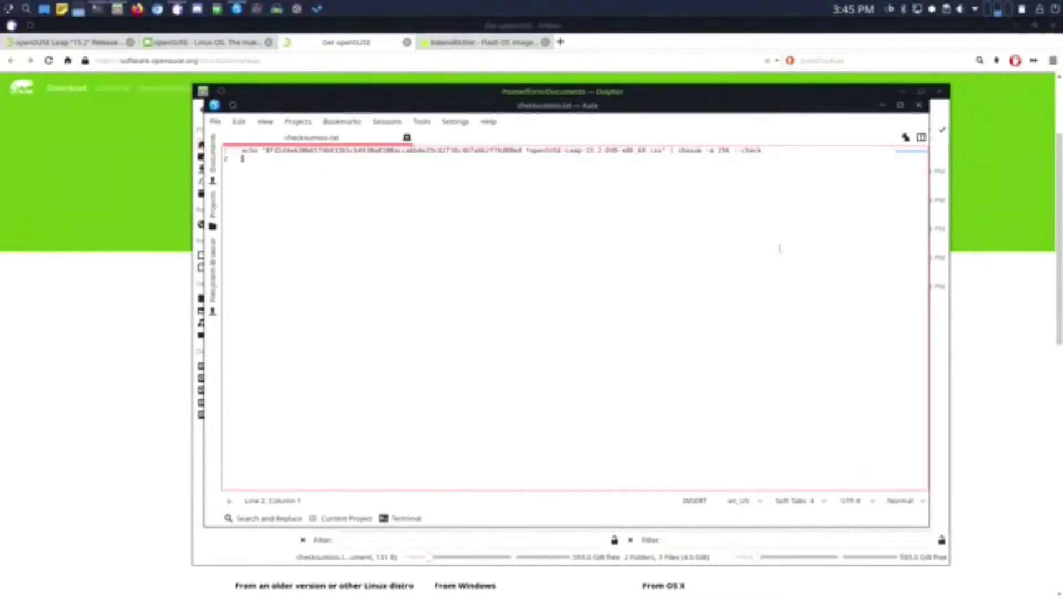
{"action": "left_click", "coordinate": [919, 105]}
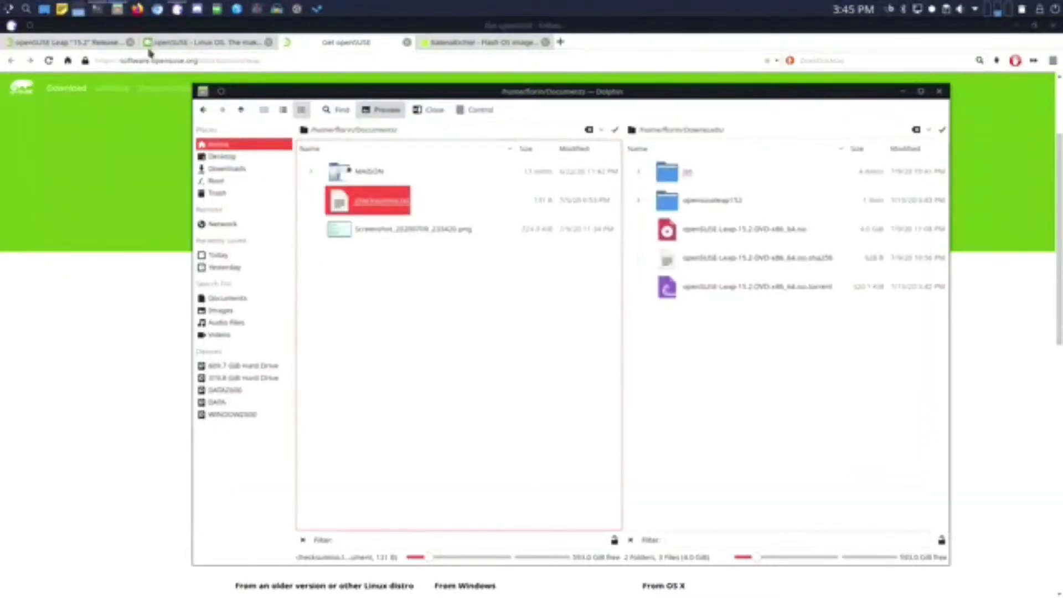
- List ~/Downloads with ll to check the openSUSE ISO is there
{"action": "left_click", "coordinate": [98, 9]}
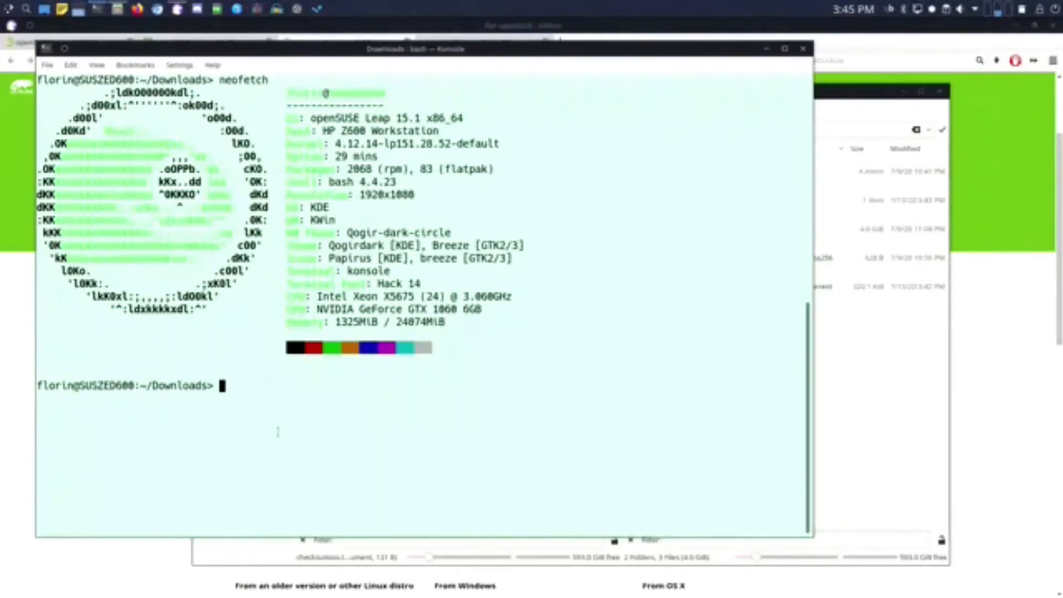
{"action": "type", "text": "ll"}
{"action": "key", "text": "Return"}
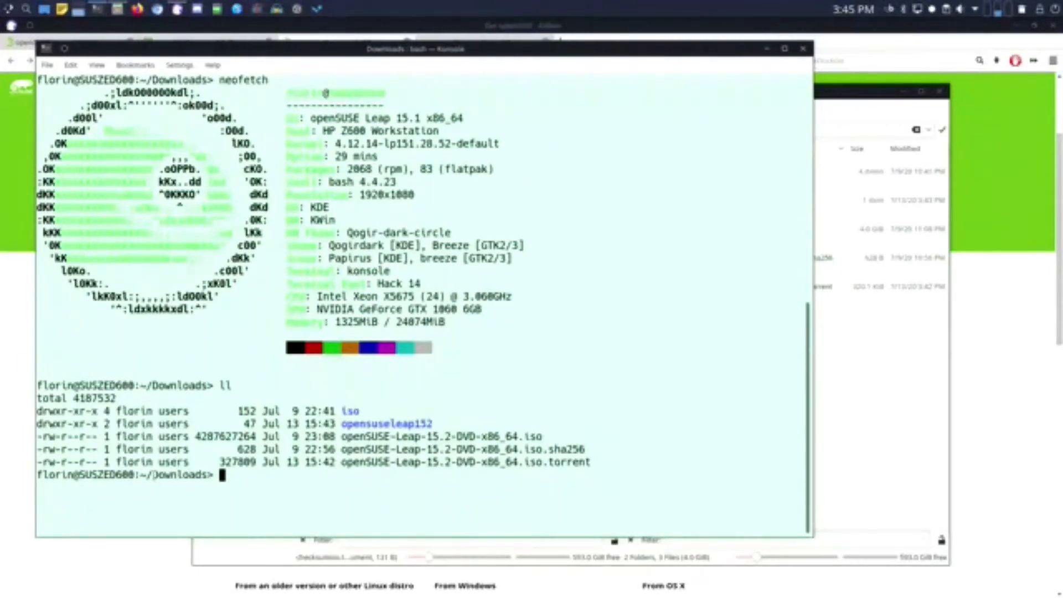
{"action": "left_click_drag", "start_coordinate": [340, 436], "coordinate": [542, 436]}
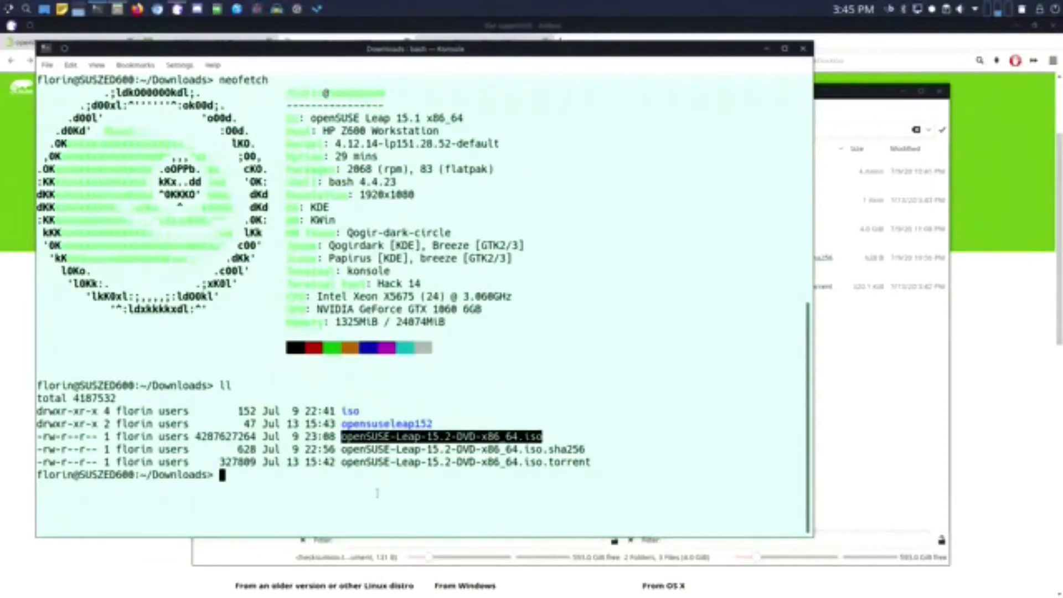
{"action": "left_click", "coordinate": [279, 484]}
- Paste and run the shasum -a 256 --check command, confirming the ISO reports OK
{"action": "right_click", "coordinate": [273, 480]}
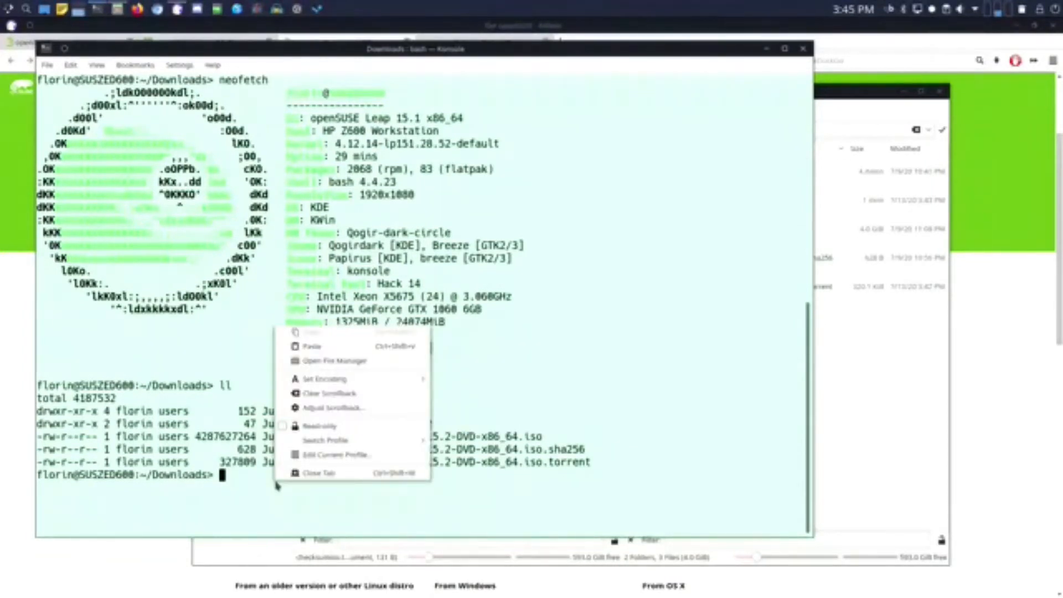
{"action": "left_click", "coordinate": [310, 346]}
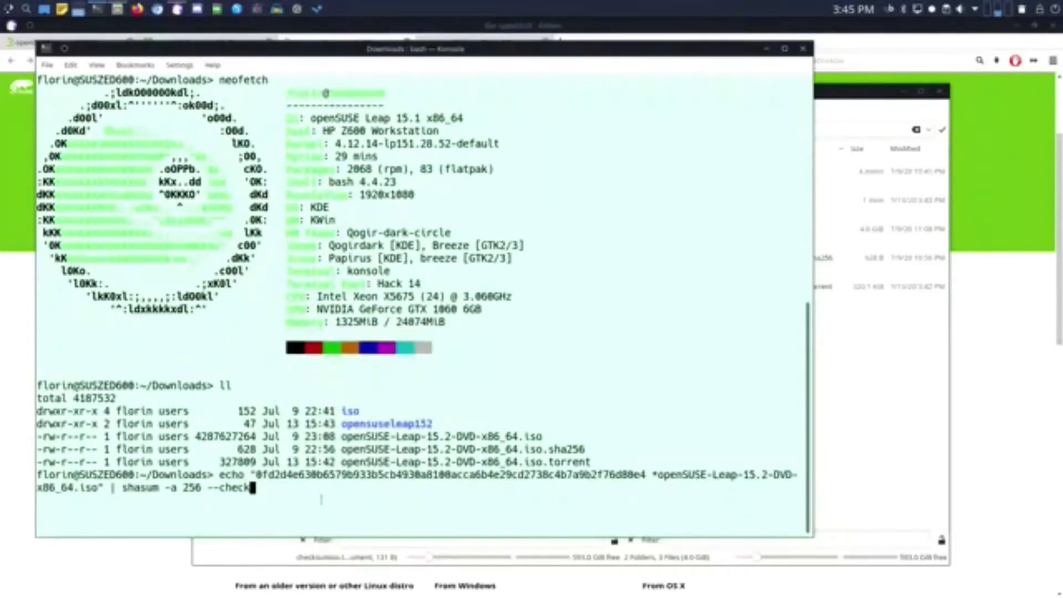
{"action": "key", "text": "Return"}
{"action": "left_click_drag", "start_coordinate": [257, 471], "coordinate": [647, 474]}
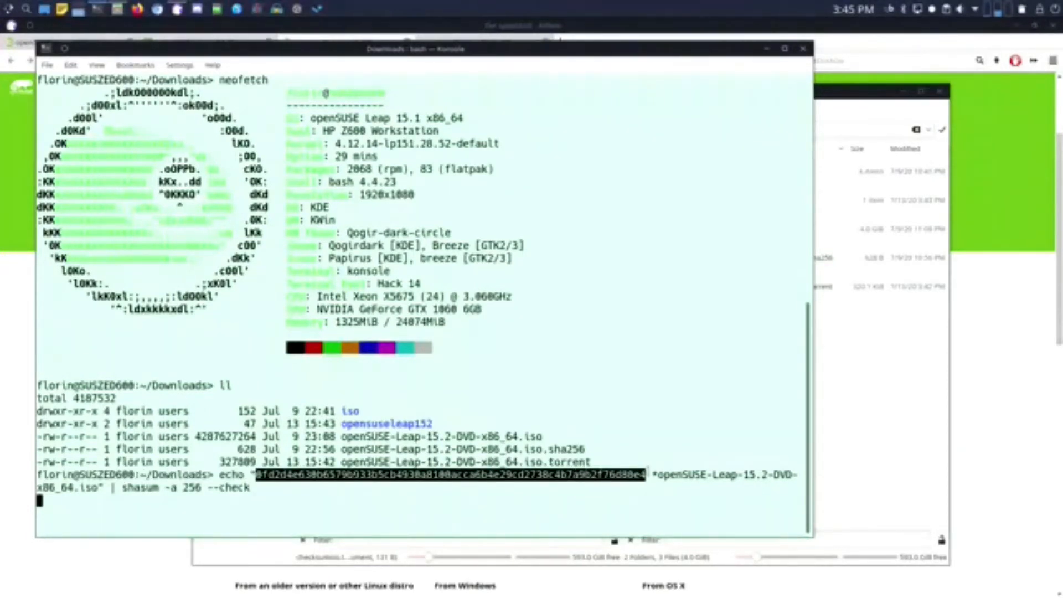
{"action": "left_click", "coordinate": [454, 441]}
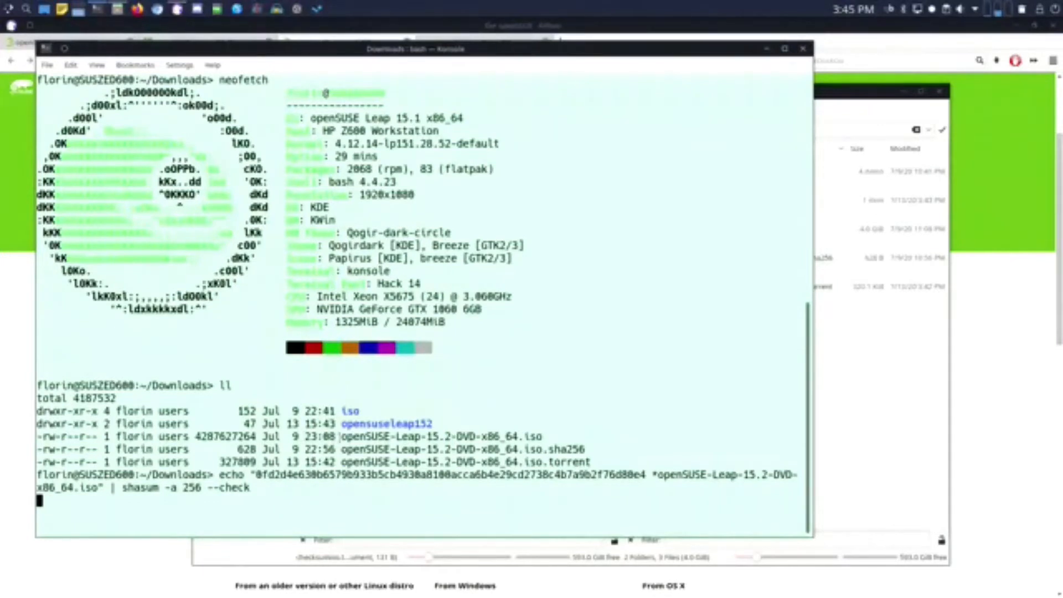
{"action": "left_click_drag", "start_coordinate": [340, 437], "coordinate": [543, 438]}
{"action": "left_click", "coordinate": [489, 457]}
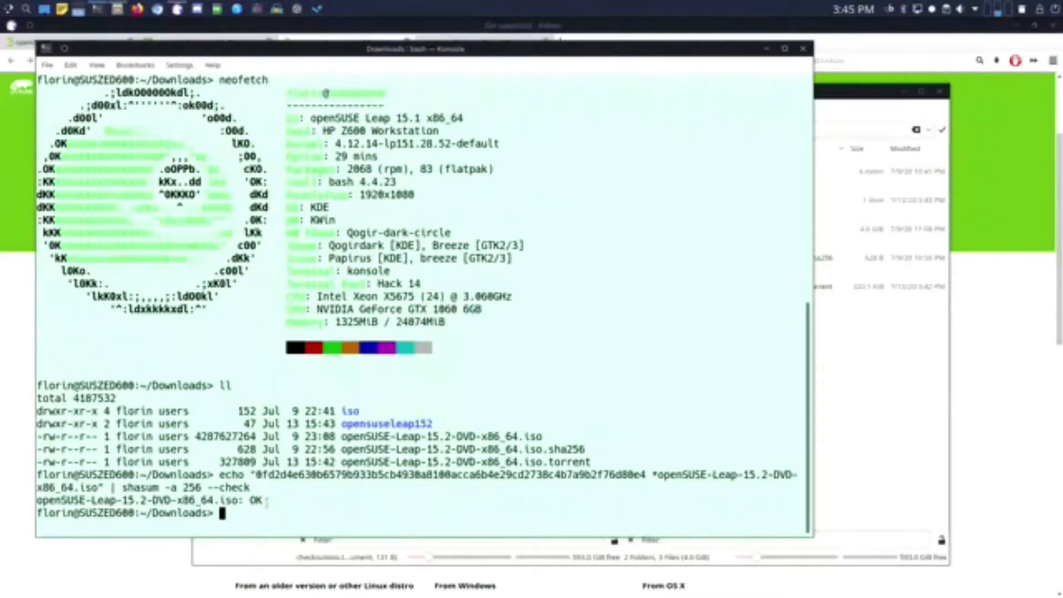
{"action": "left_click_drag", "start_coordinate": [266, 501], "coordinate": [37, 500]}
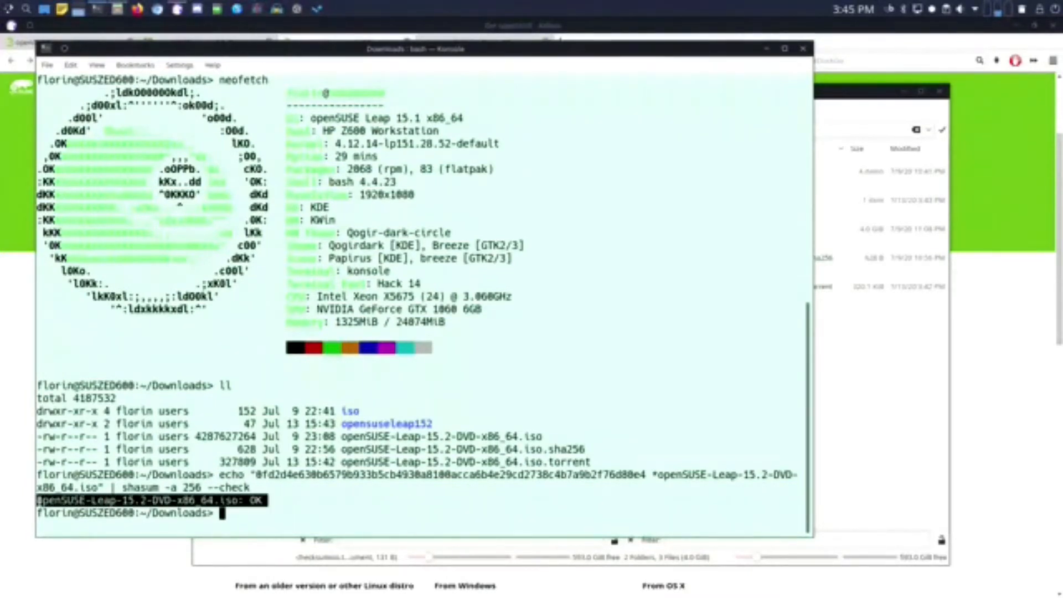
{"action": "left_click", "coordinate": [270, 499]}
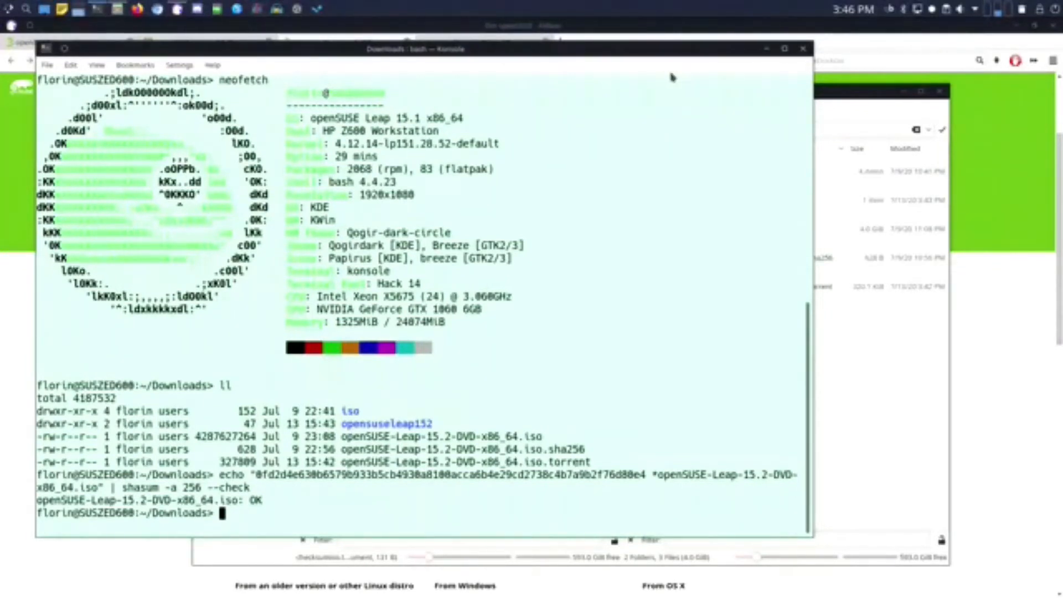
- Close Konsole and browse the launcher's System and Utilities menus
{"action": "left_click", "coordinate": [804, 50]}
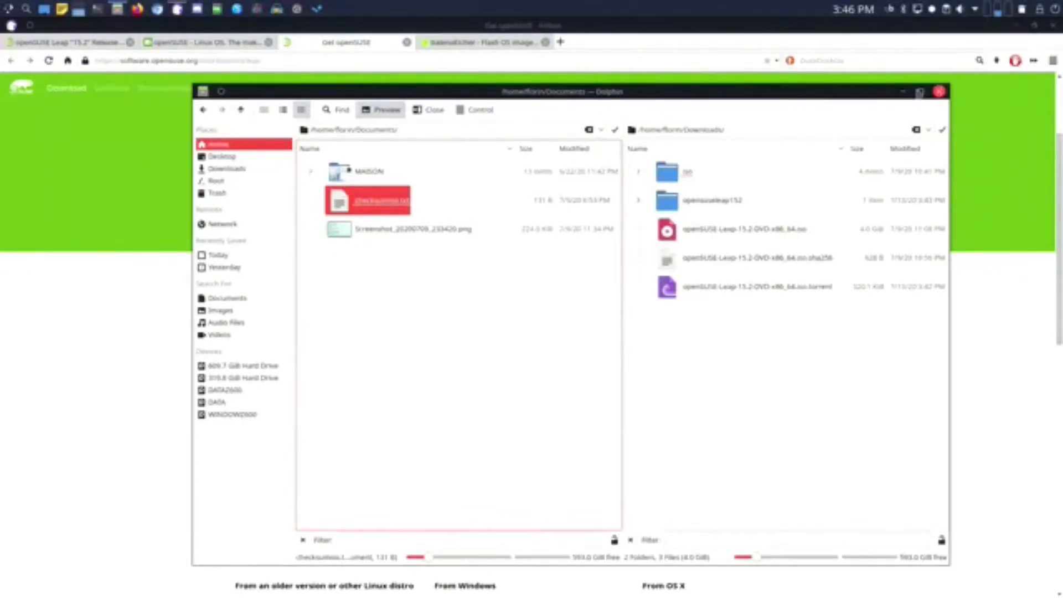
{"action": "left_click_drag", "start_coordinate": [863, 91], "coordinate": [730, 59]}
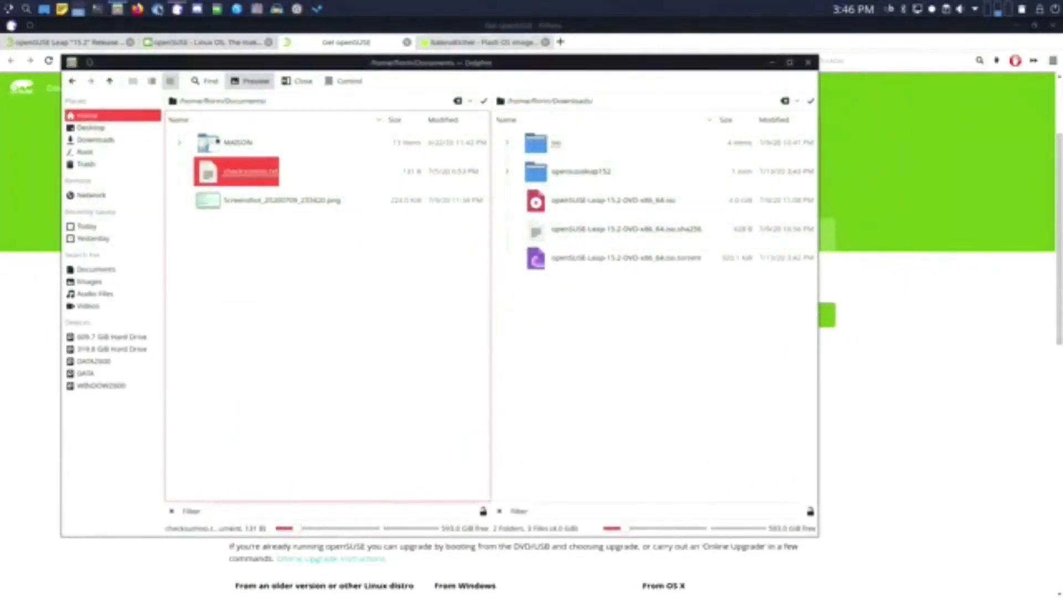
{"action": "left_click", "coordinate": [7, 10]}
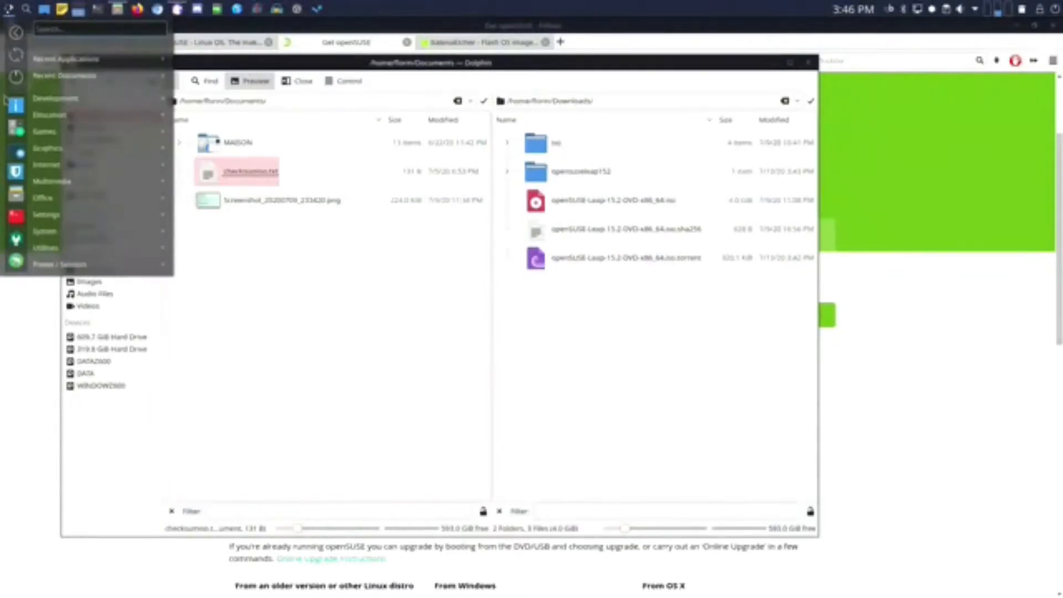
{"action": "mouse_move", "coordinate": [56, 231]}
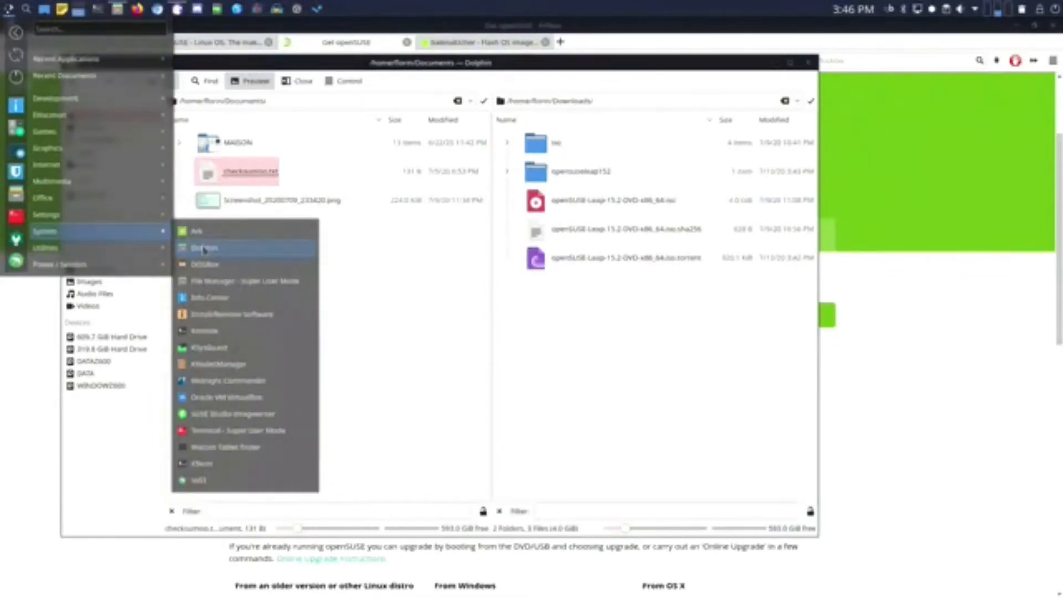
{"action": "mouse_move", "coordinate": [166, 256]}
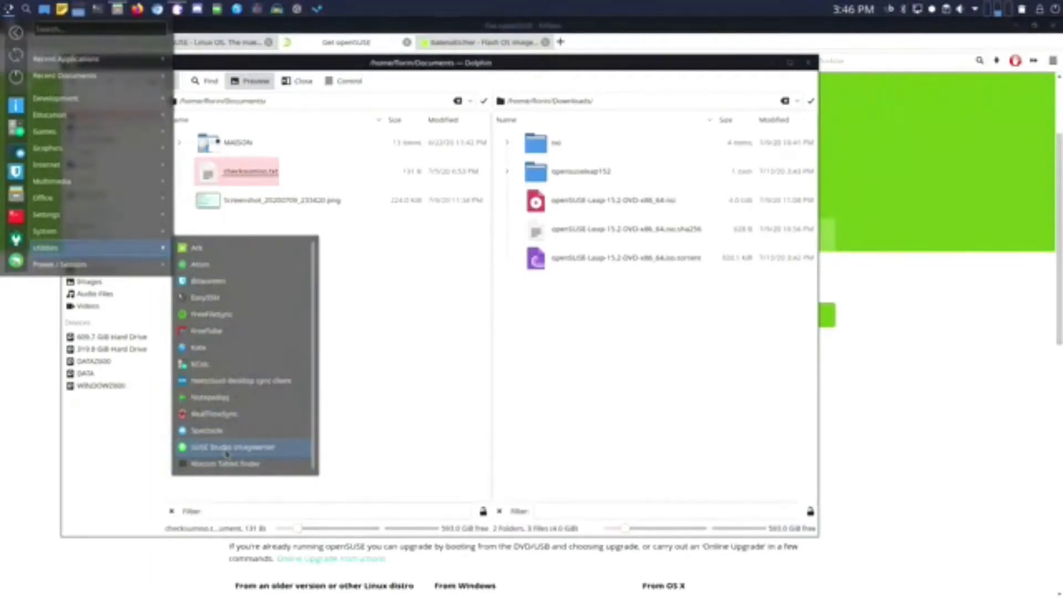
- Open the iso folder in Downloads and bring up the balenaEtcher tab in Falkon
{"action": "left_click", "coordinate": [597, 416]}
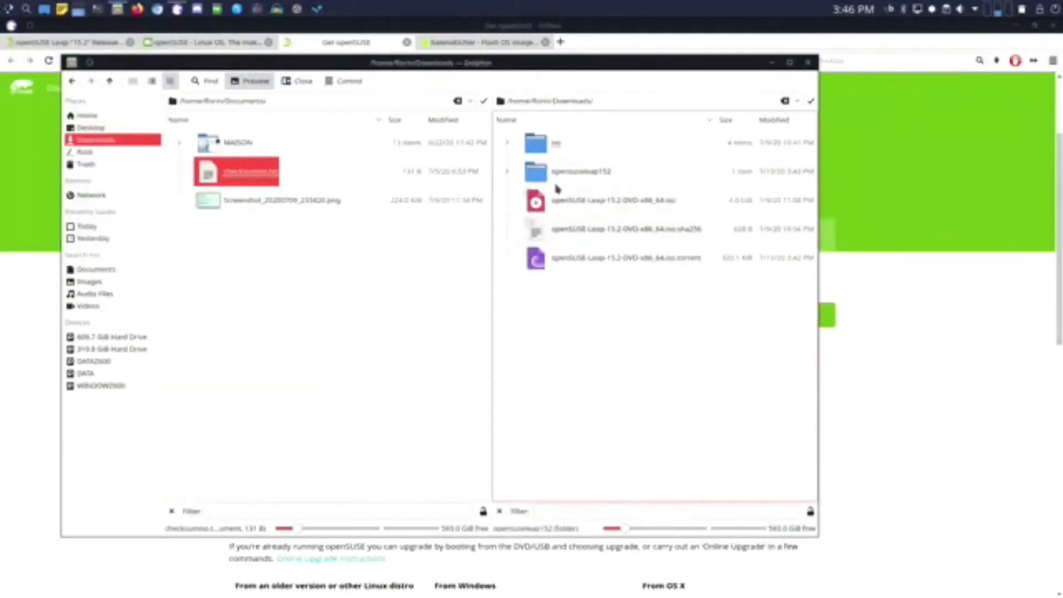
{"action": "left_click", "coordinate": [547, 151]}
{"action": "left_click", "coordinate": [441, 47]}
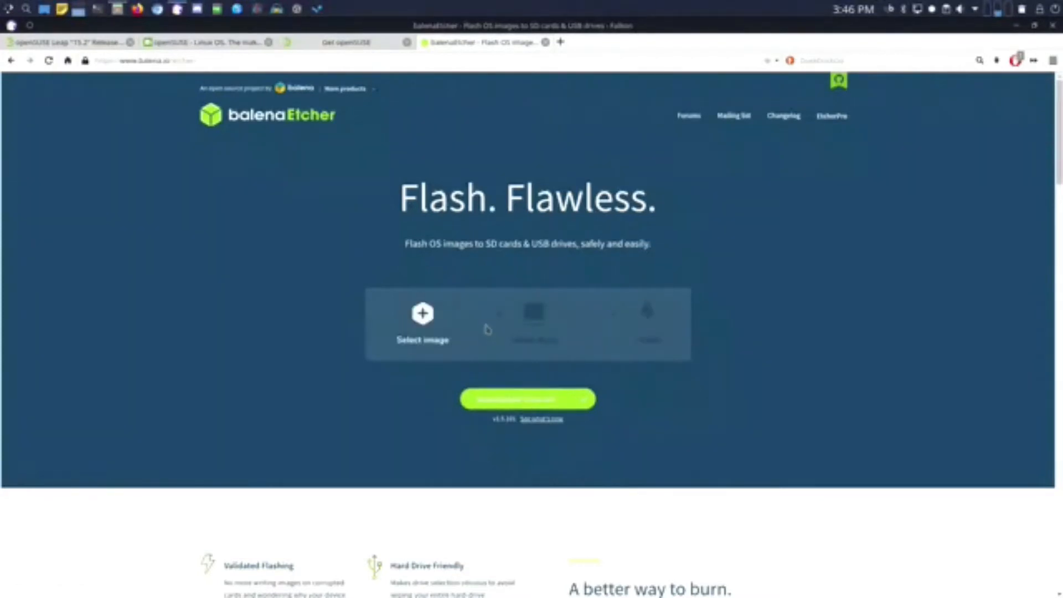
- Download balena-etcher-electron-1.5.101-linux-x64.zip (Linux x64) into Downloads
{"action": "left_click", "coordinate": [516, 400]}
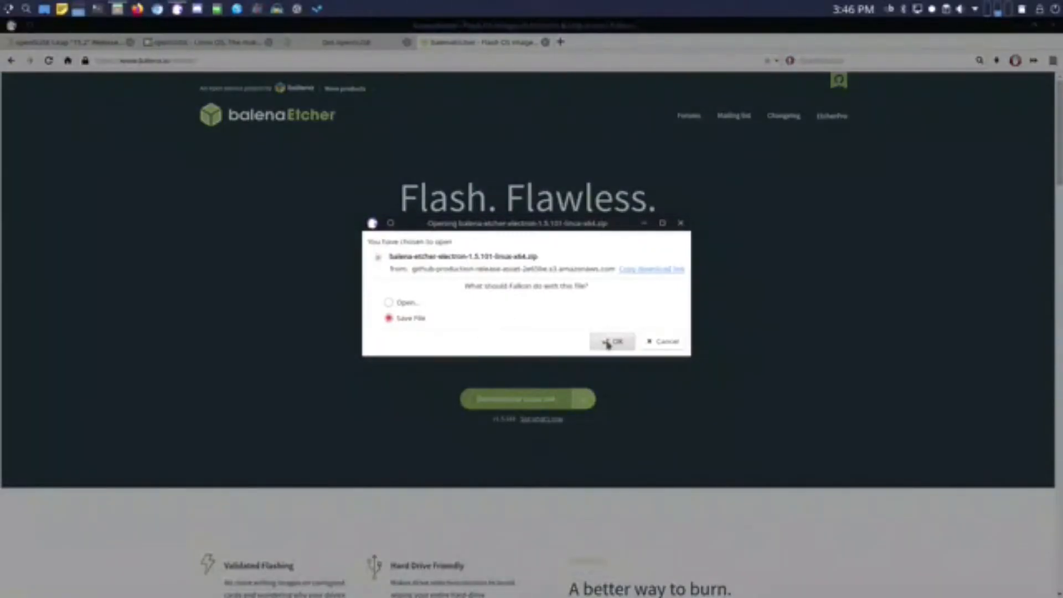
{"action": "left_click", "coordinate": [595, 344]}
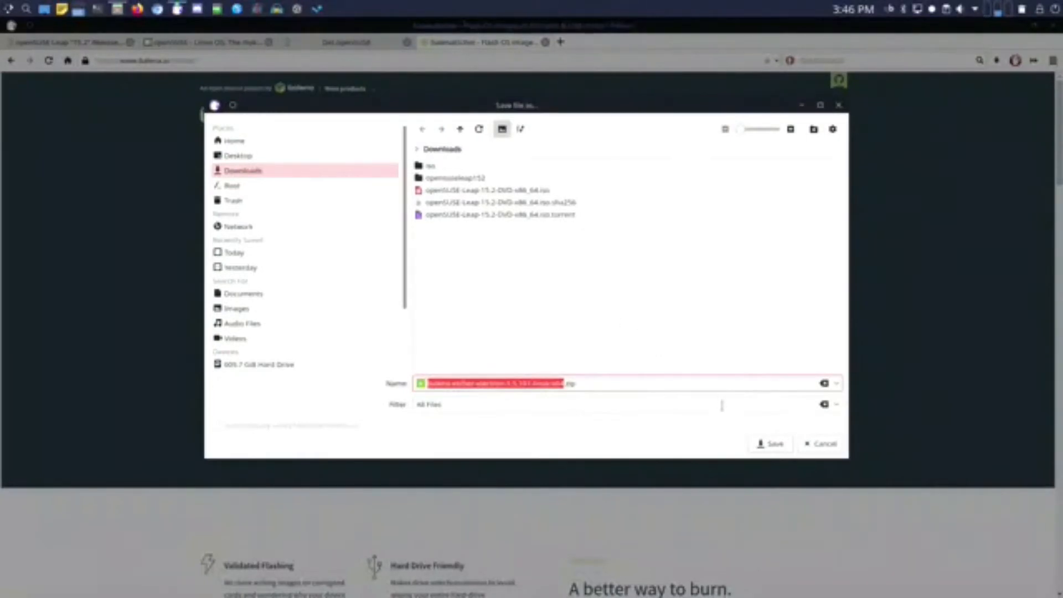
{"action": "left_click", "coordinate": [771, 443]}
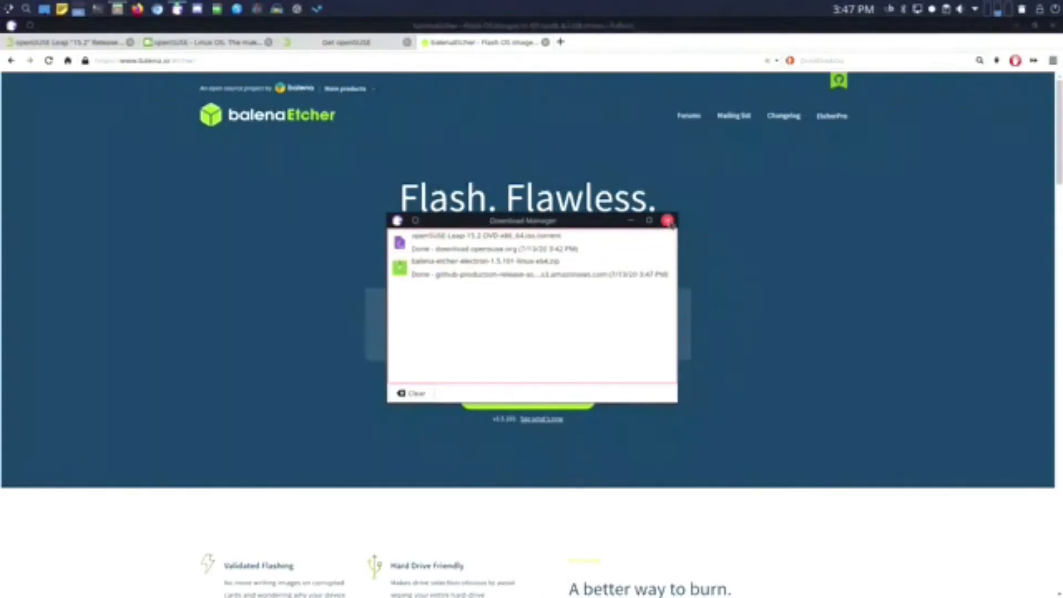
{"action": "left_click", "coordinate": [668, 221]}
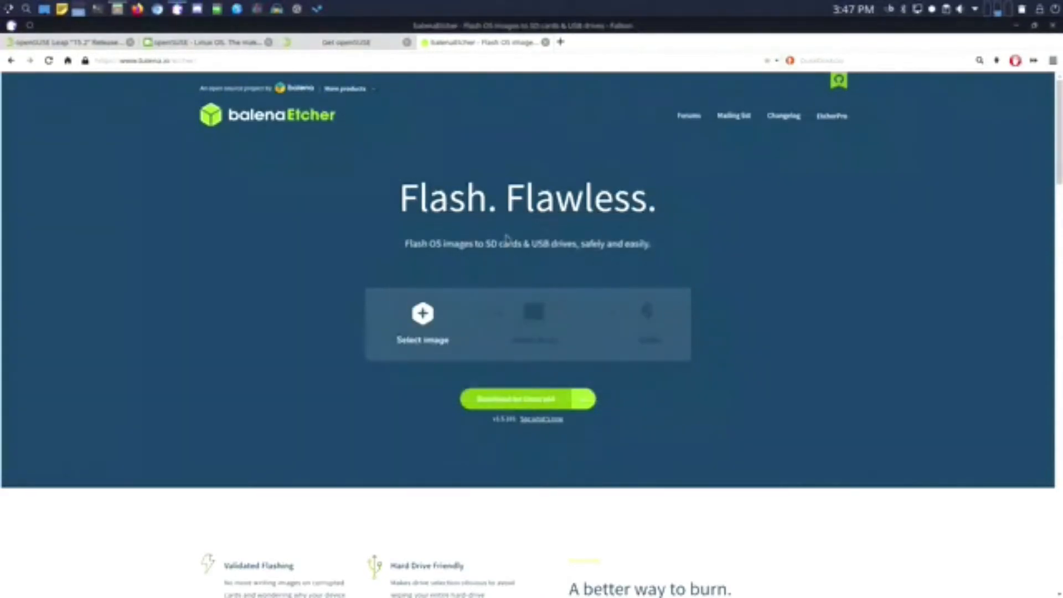
- Try extracting the older balenaEtcher zip in the iso folder, cancelling the AppImage overwrite
{"action": "left_click", "coordinate": [116, 9]}
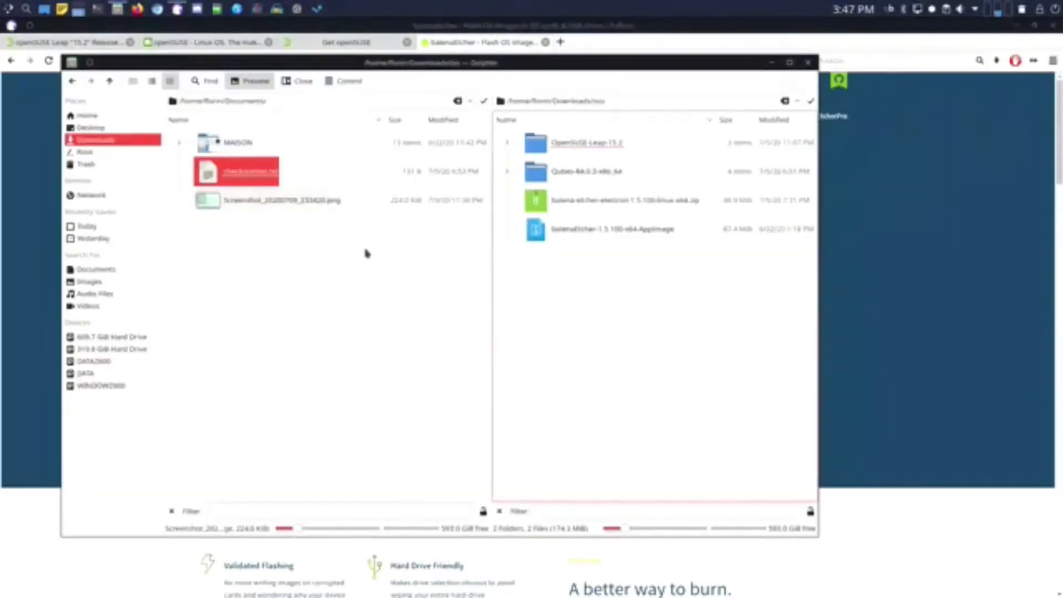
{"action": "left_click", "coordinate": [621, 205]}
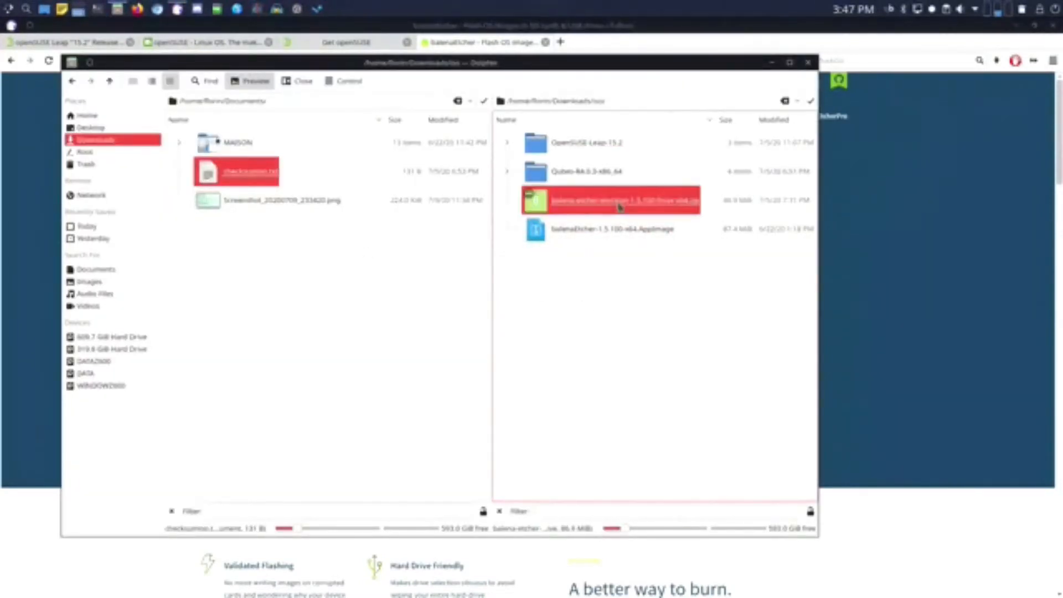
{"action": "right_click", "coordinate": [619, 207]}
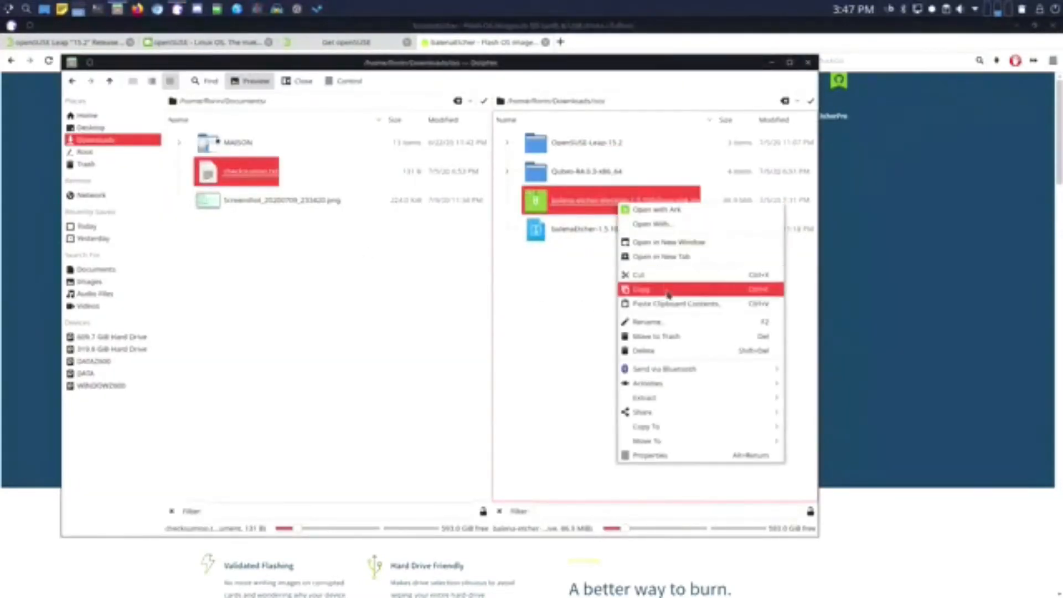
{"action": "mouse_move", "coordinate": [689, 389]}
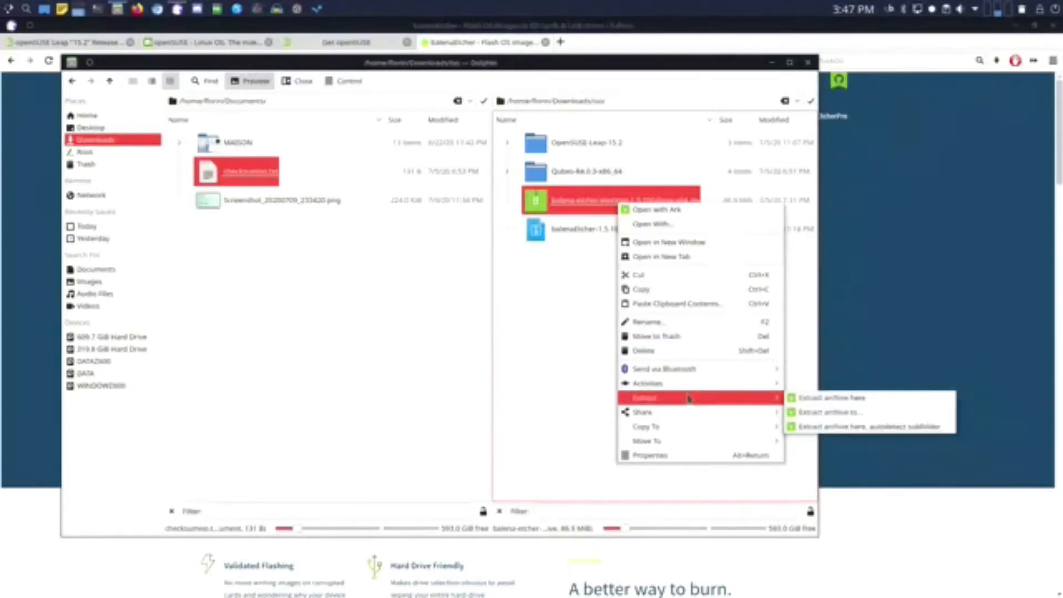
{"action": "left_click", "coordinate": [866, 404]}
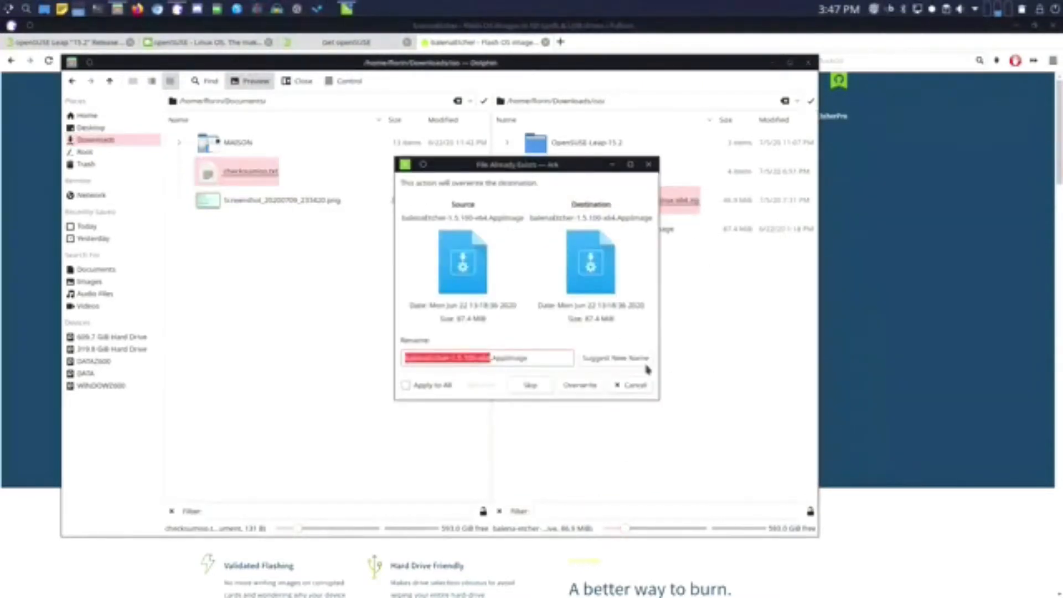
{"action": "left_click_drag", "start_coordinate": [543, 164], "coordinate": [327, 189]}
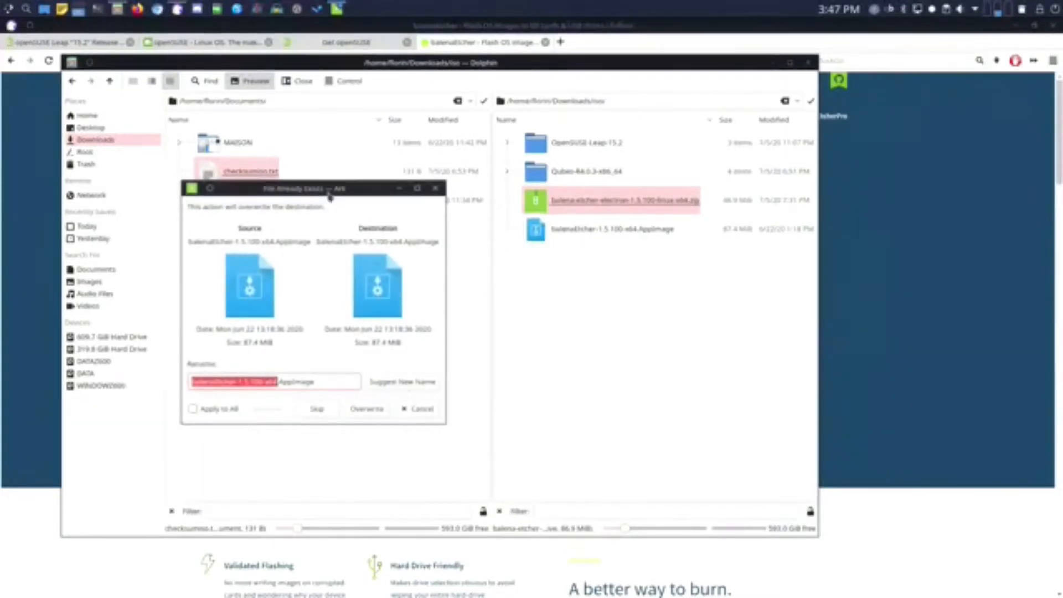
{"action": "left_click", "coordinate": [413, 414]}
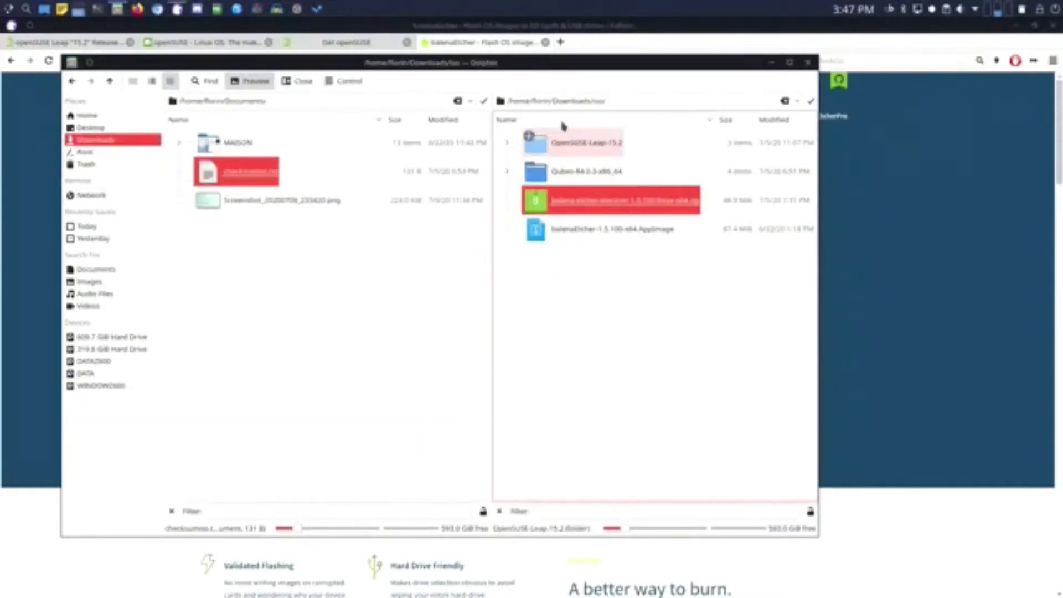
{"action": "left_click", "coordinate": [576, 297]}
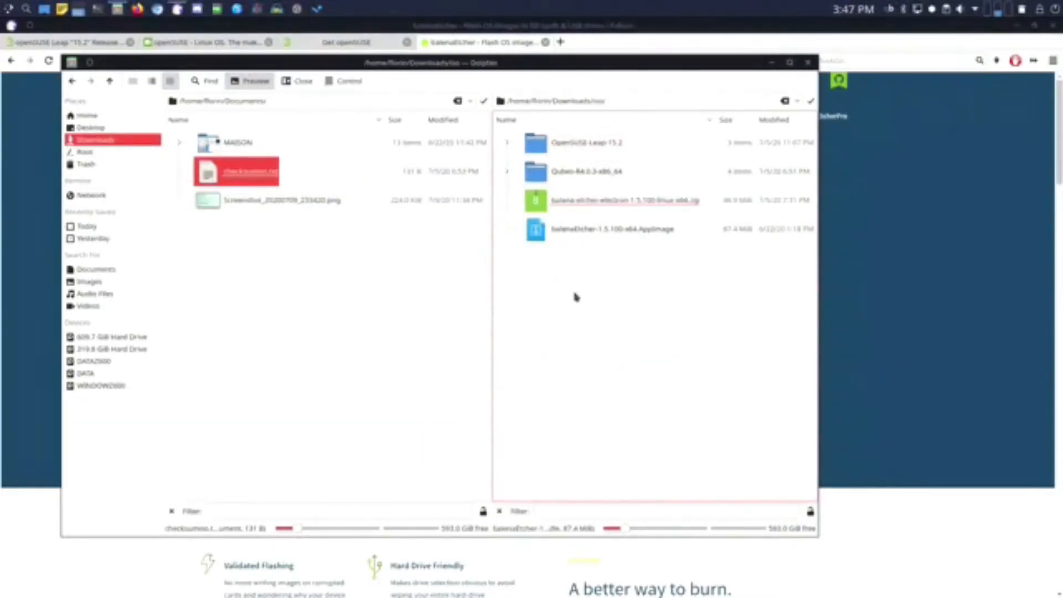
- Extract the 1.5.101 zip in Downloads and select the new balenaEtcher-1.5.101-x64.AppImage
{"action": "left_click", "coordinate": [111, 81]}
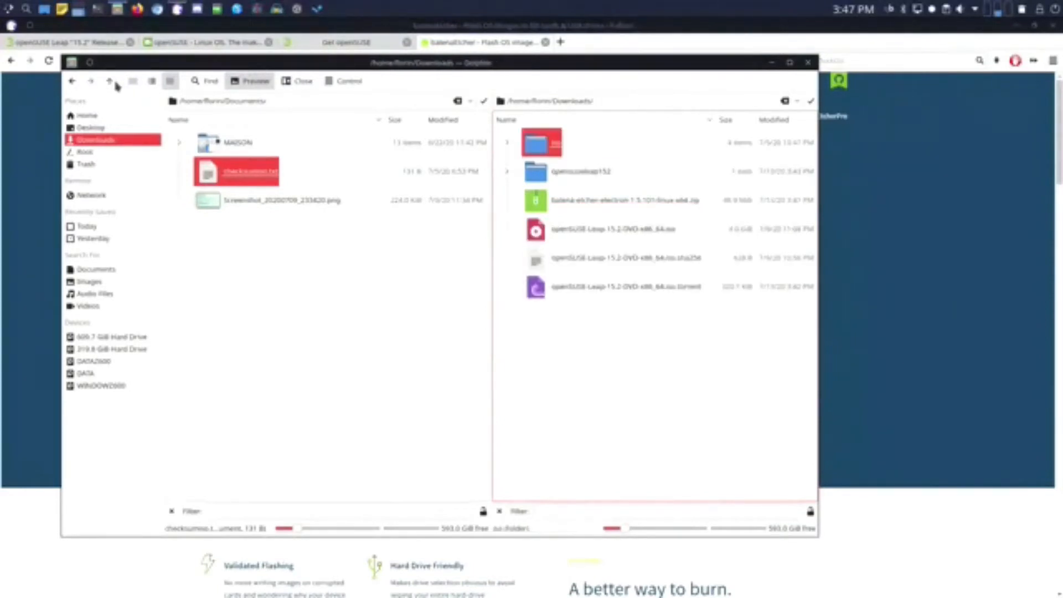
{"action": "right_click", "coordinate": [603, 205]}
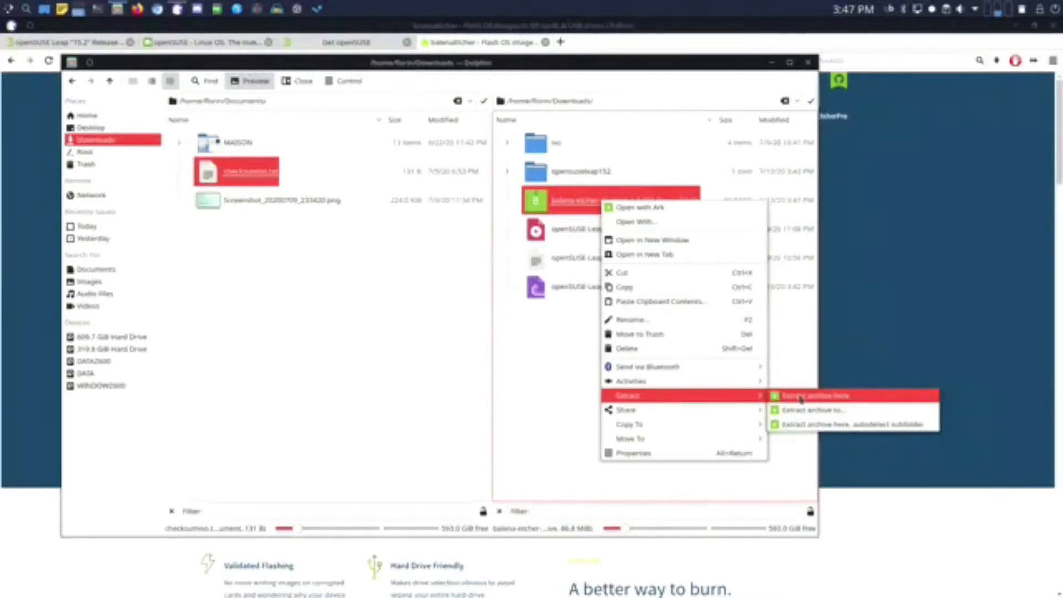
{"action": "left_click", "coordinate": [800, 396]}
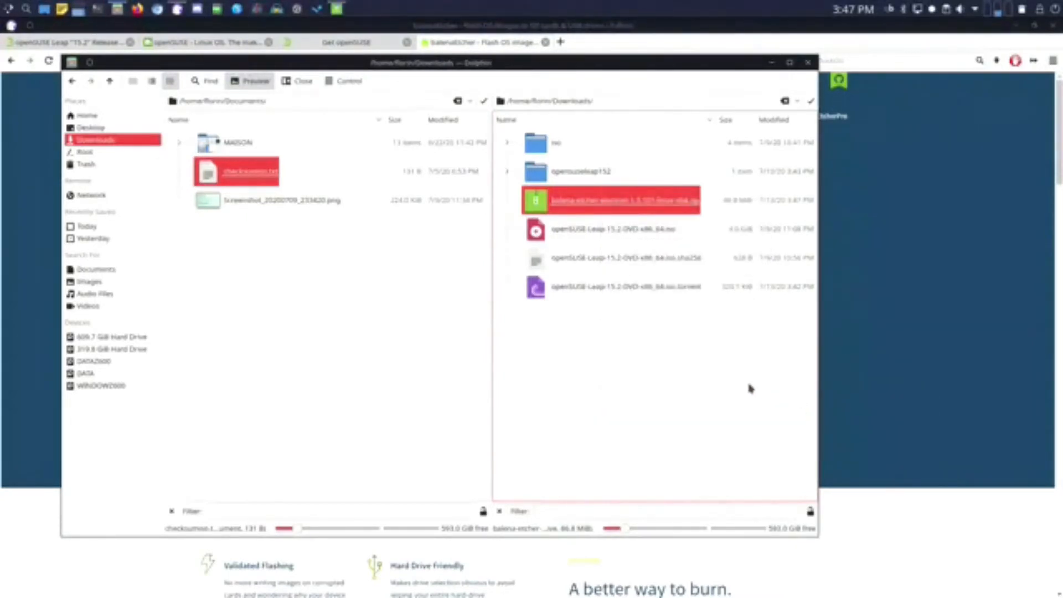
{"action": "left_click", "coordinate": [611, 231]}
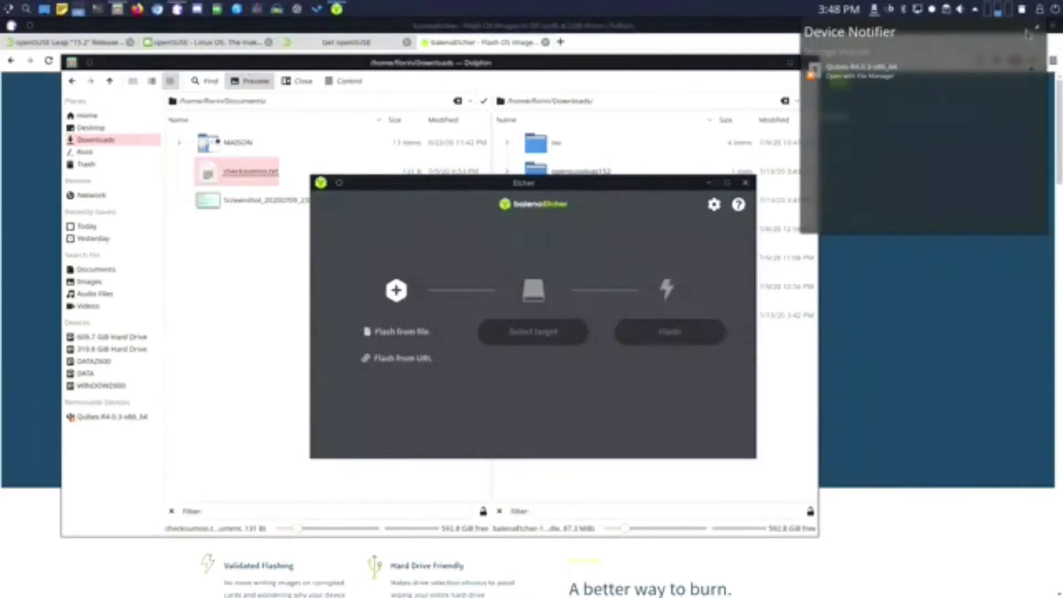
- Choose openSUSE-Leap-15.2-DVD-x86_64.iso as the image to flash
{"action": "left_click", "coordinate": [873, 12]}
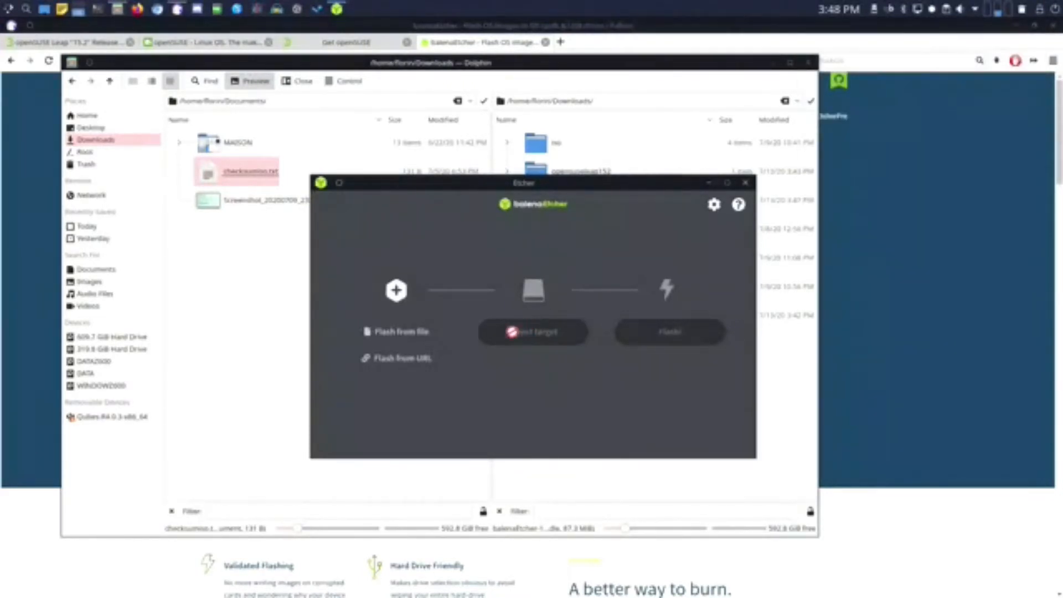
{"action": "left_click", "coordinate": [412, 333]}
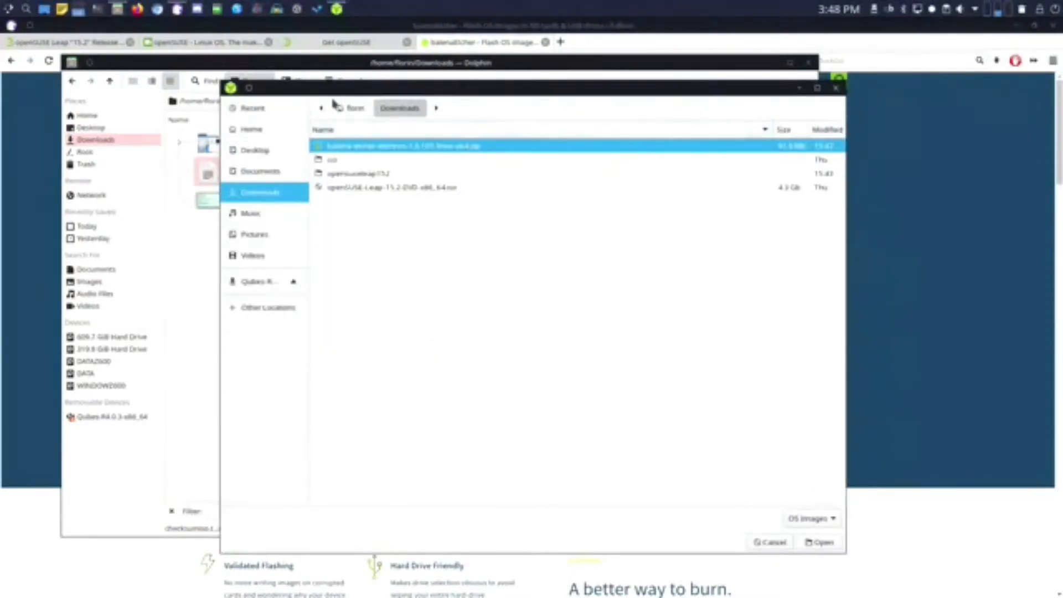
{"action": "left_click", "coordinate": [363, 188]}
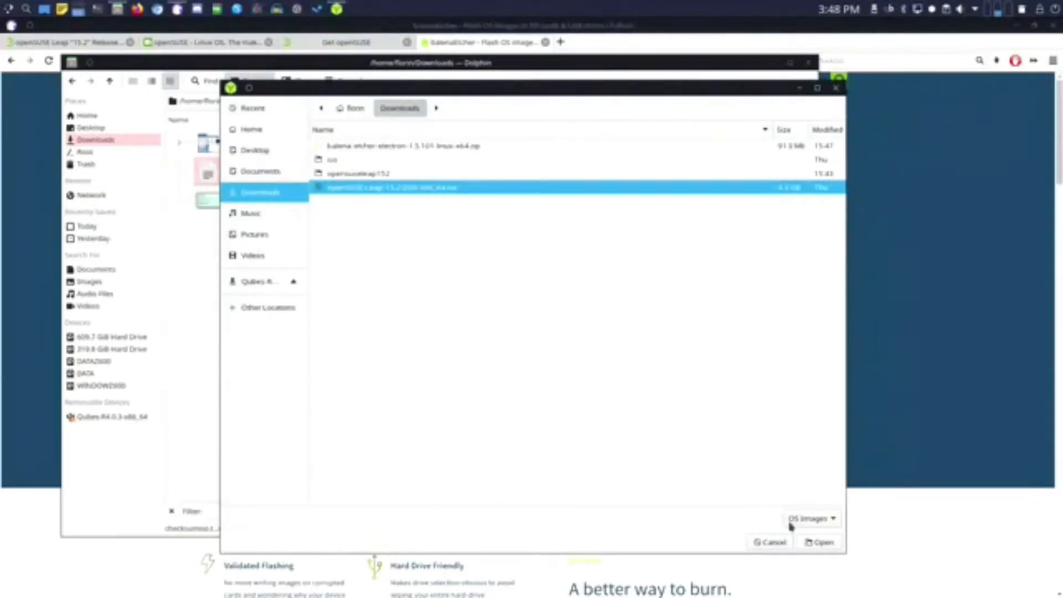
{"action": "left_click", "coordinate": [818, 542]}
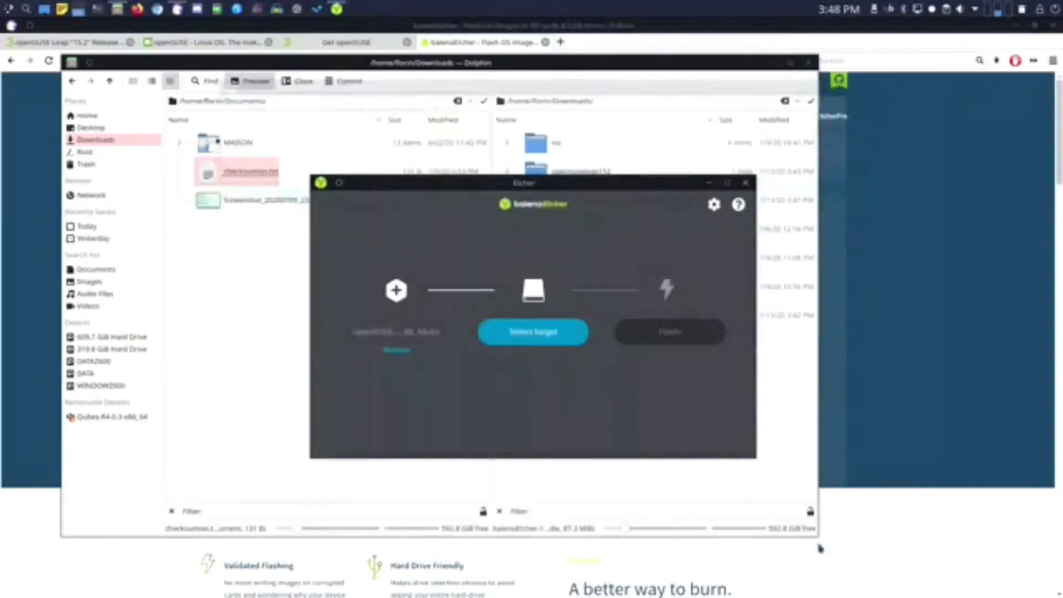
- Select the 7.97 GB Generic Storage Device as the flash target
{"action": "left_click", "coordinate": [527, 339]}
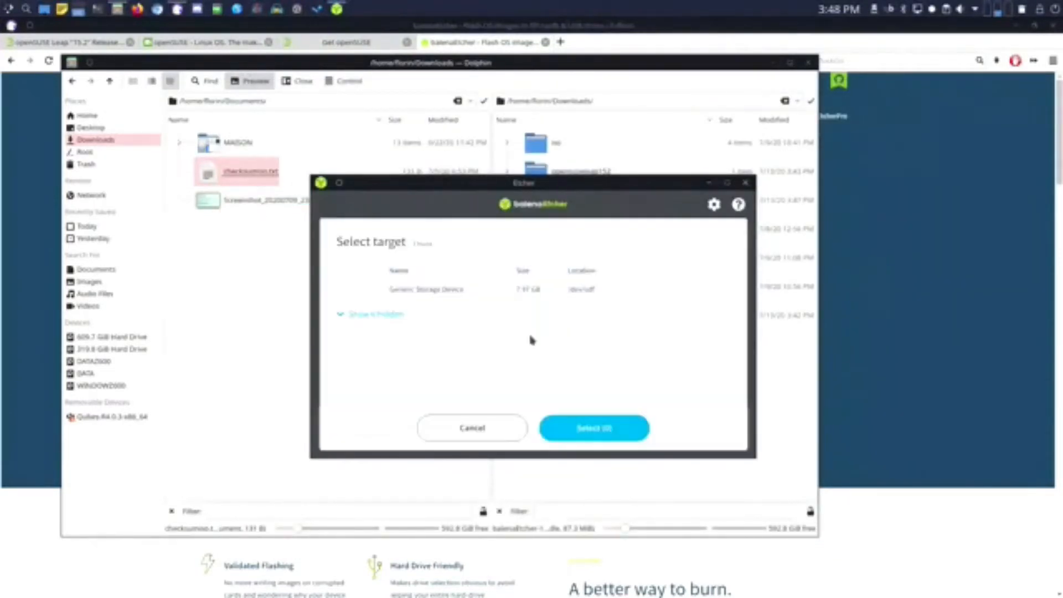
{"action": "left_click", "coordinate": [428, 293]}
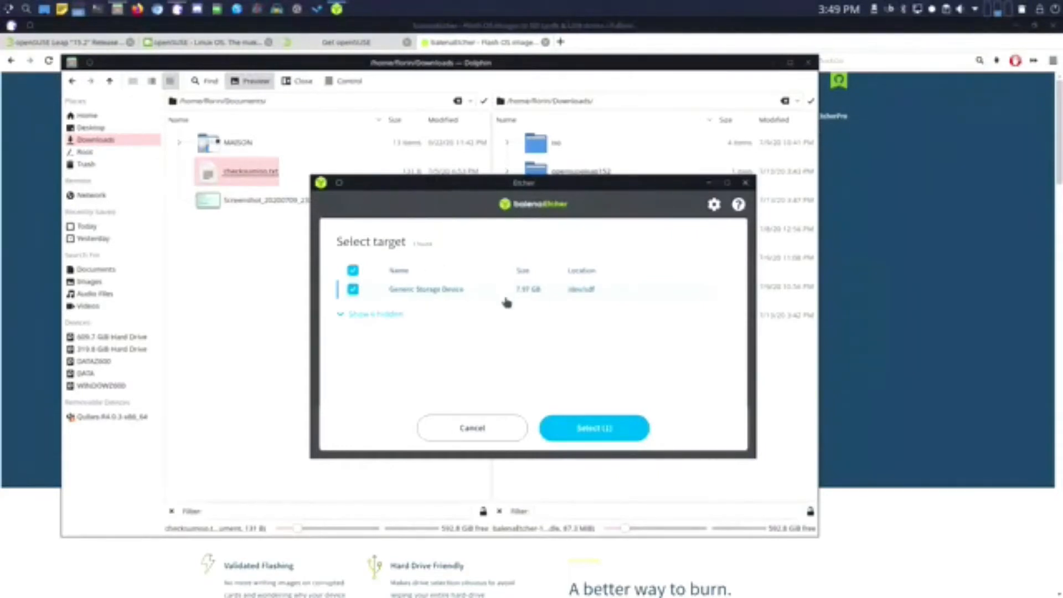
{"action": "left_click", "coordinate": [593, 434]}
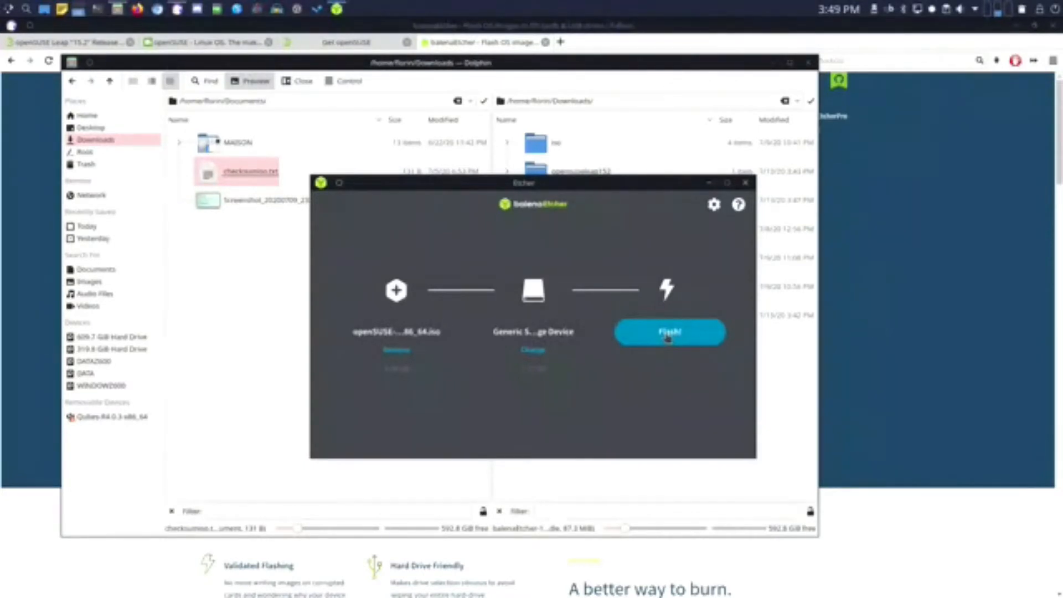
- Flash the openSUSE Leap 15.2 ISO to the USB drive, authorising with the root password
{"action": "left_click", "coordinate": [667, 335]}
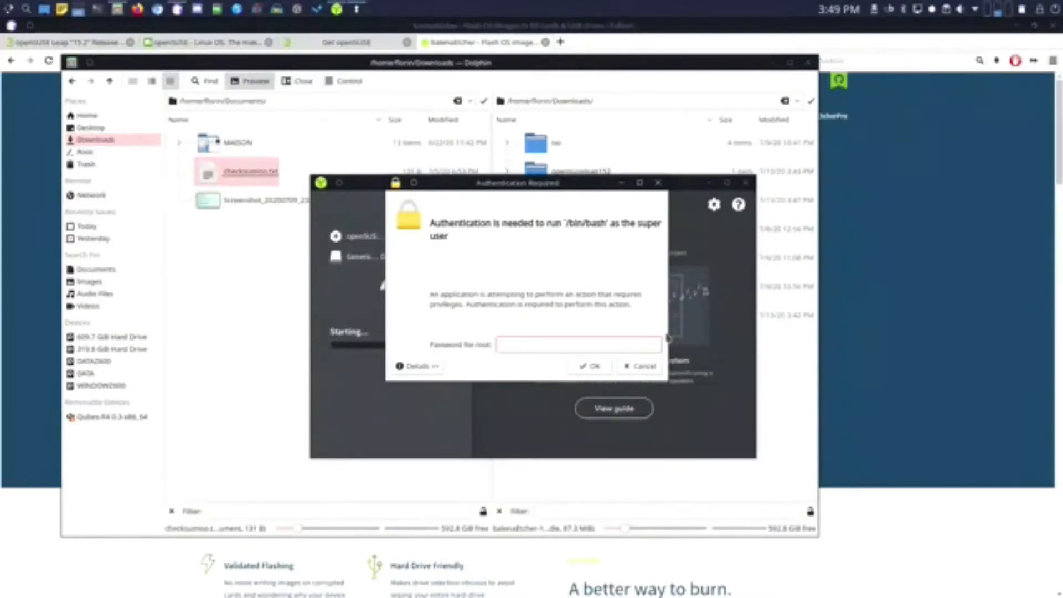
{"action": "type", "text": "•••••••••••••••"}
{"action": "left_click", "coordinate": [595, 366]}
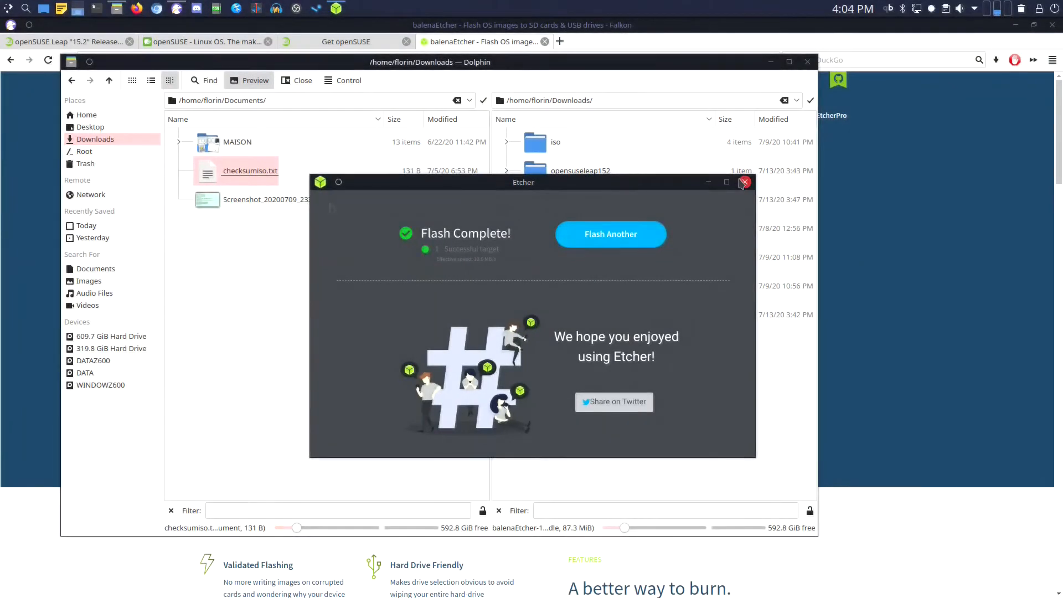
- Close the balenaEtcher, Dolphin and Falkon windows
{"action": "left_click", "coordinate": [744, 182]}
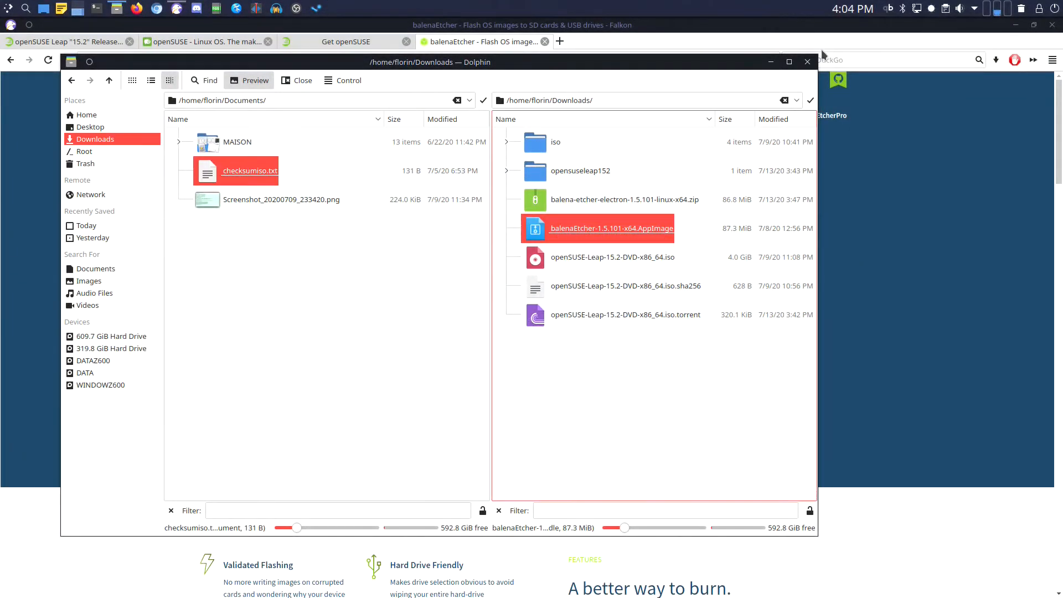
{"action": "left_click", "coordinate": [807, 61]}
{"action": "left_click", "coordinate": [1051, 25]}
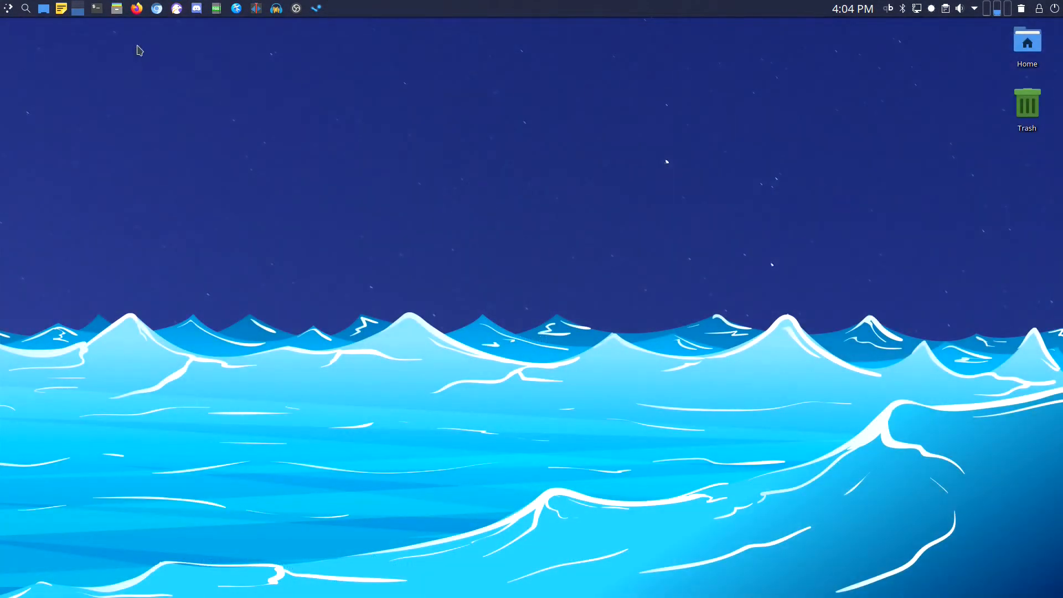
- Reboot the computer from the application launcher, confirming the restart immediately
{"action": "left_click", "coordinate": [8, 9]}
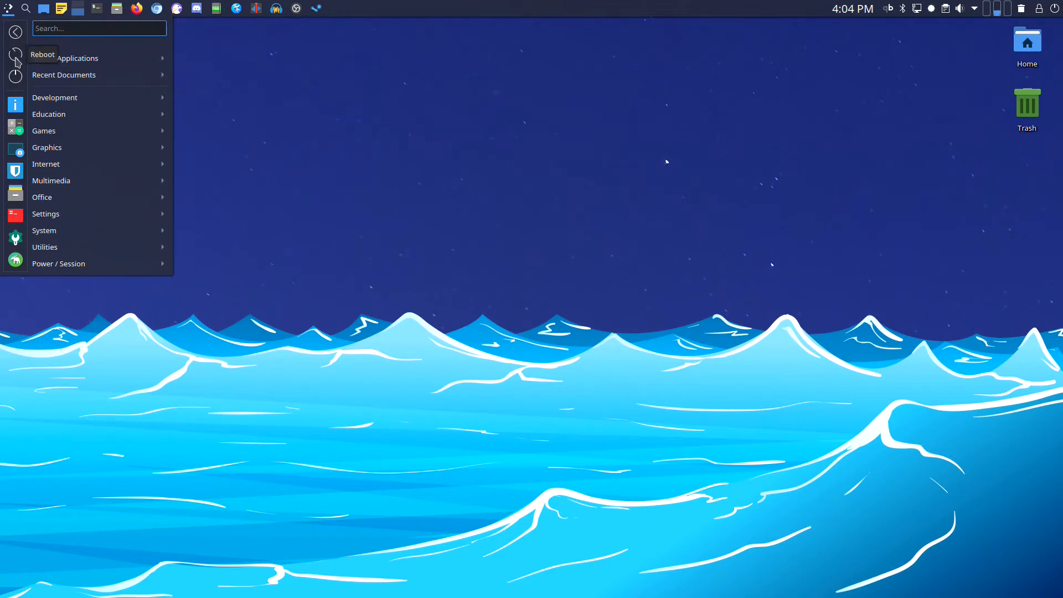
{"action": "left_click", "coordinate": [16, 59]}
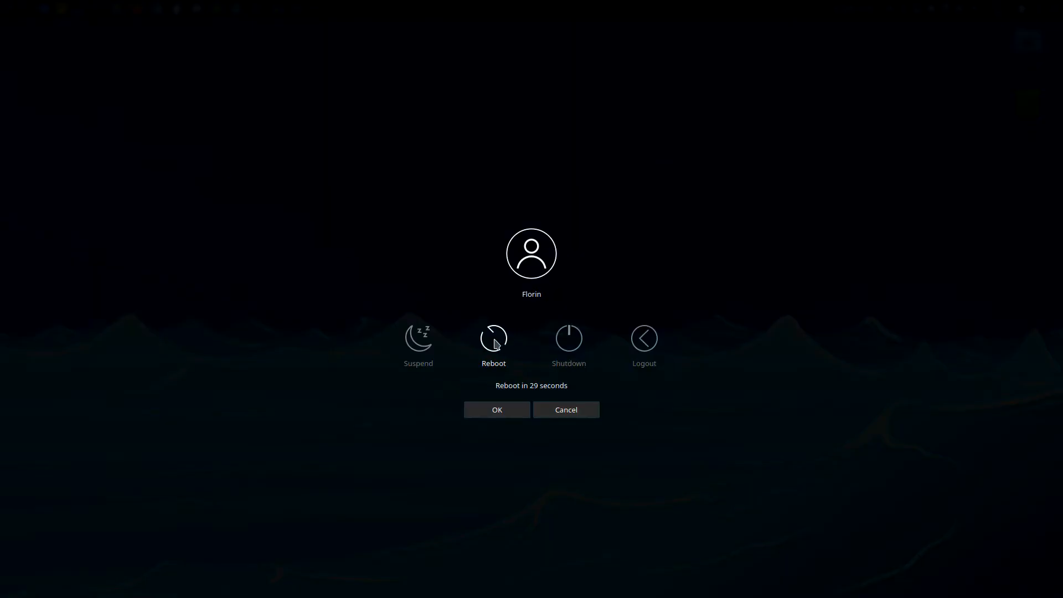
{"action": "left_click", "coordinate": [494, 338]}
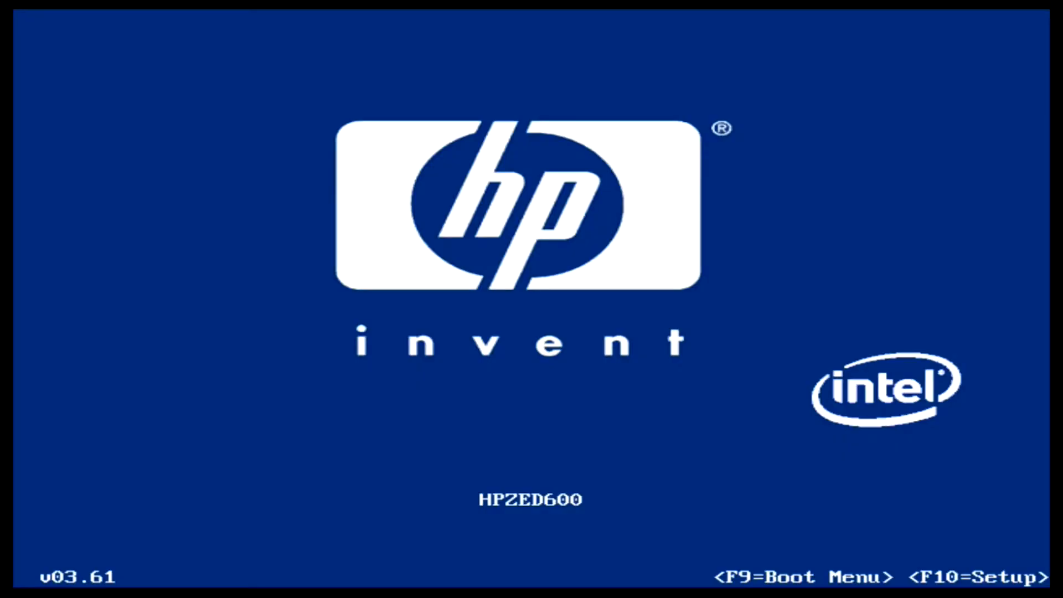
- Enter the HP Setup Utility with F10 and supply the setup password
{"action": "key", "text": "F10"}
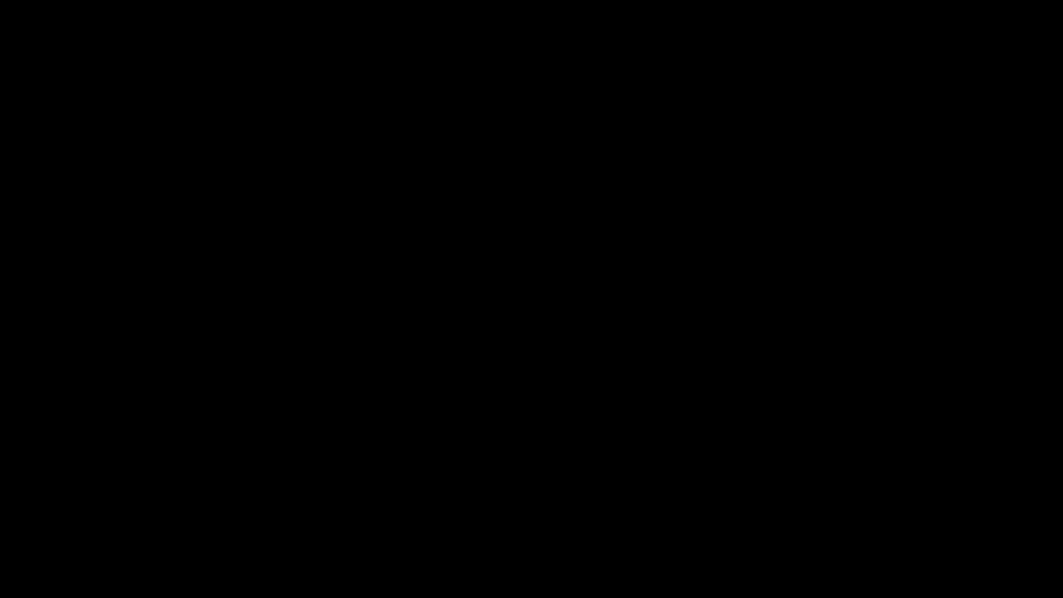
{"action": "type", "text": "*********"}
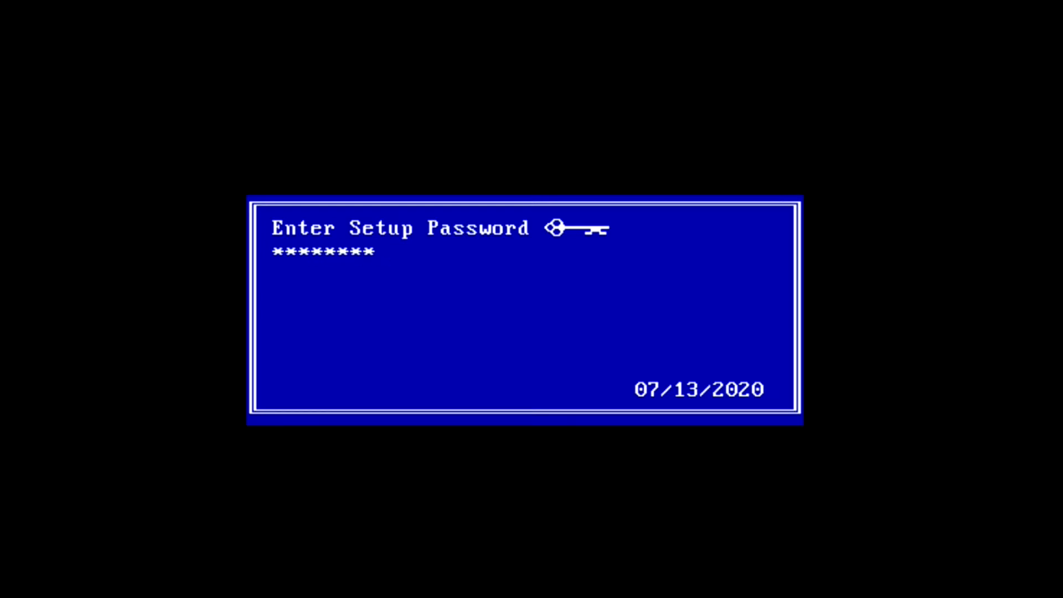
{"action": "key", "text": "Return"}
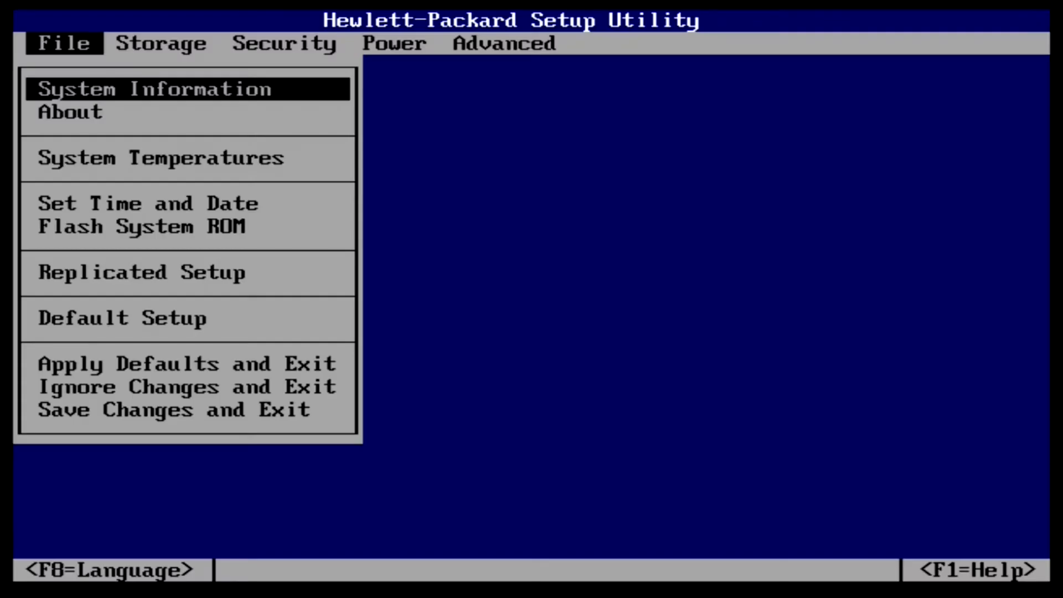
- Move CT500MX500SSD1 to the top of the Storage boot order and accept it
{"action": "key", "text": "Right"}
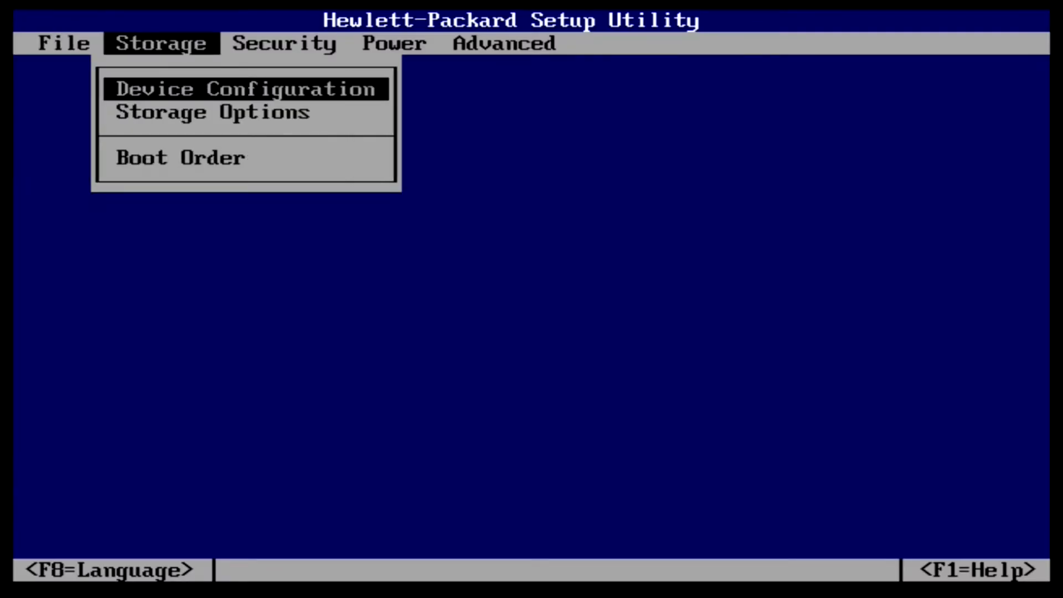
{"action": "key", "text": "Down"}
{"action": "key", "text": "Down"}
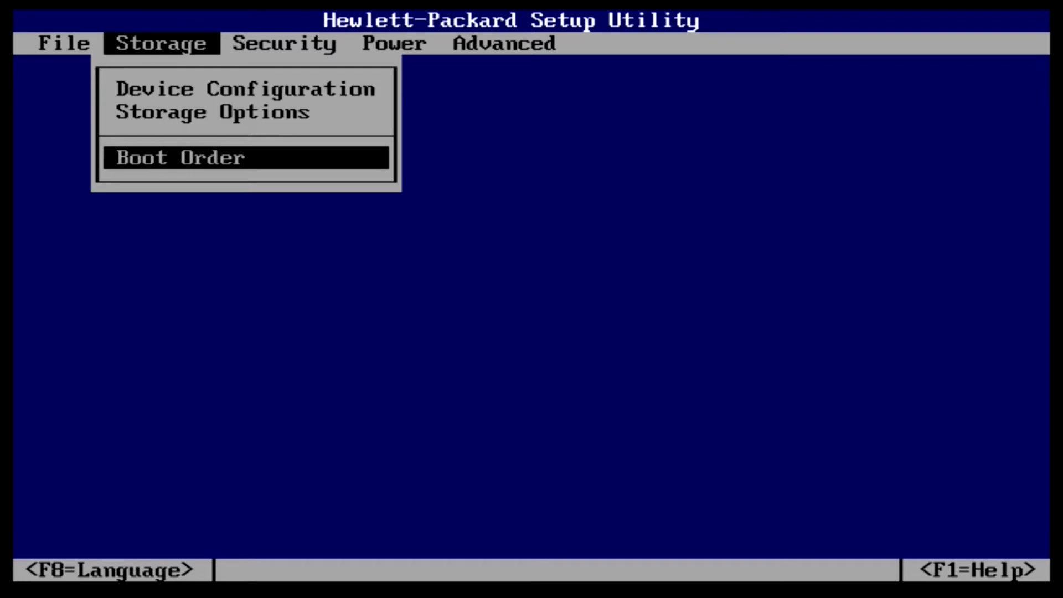
{"action": "key", "text": "Return"}
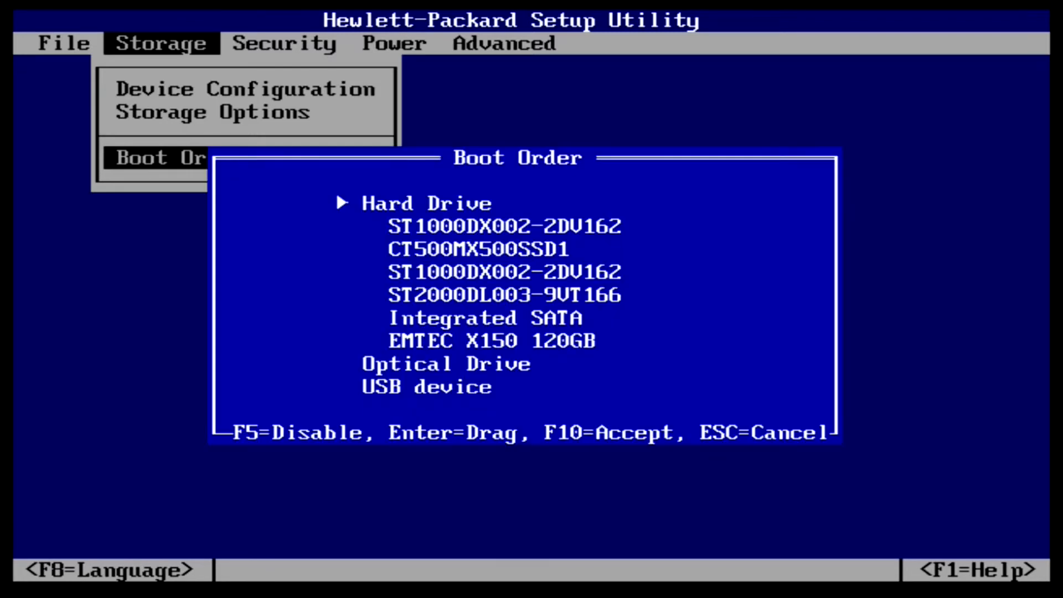
{"action": "key", "text": "Down"}
{"action": "key", "text": "Down"}
{"action": "key", "text": "Return"}
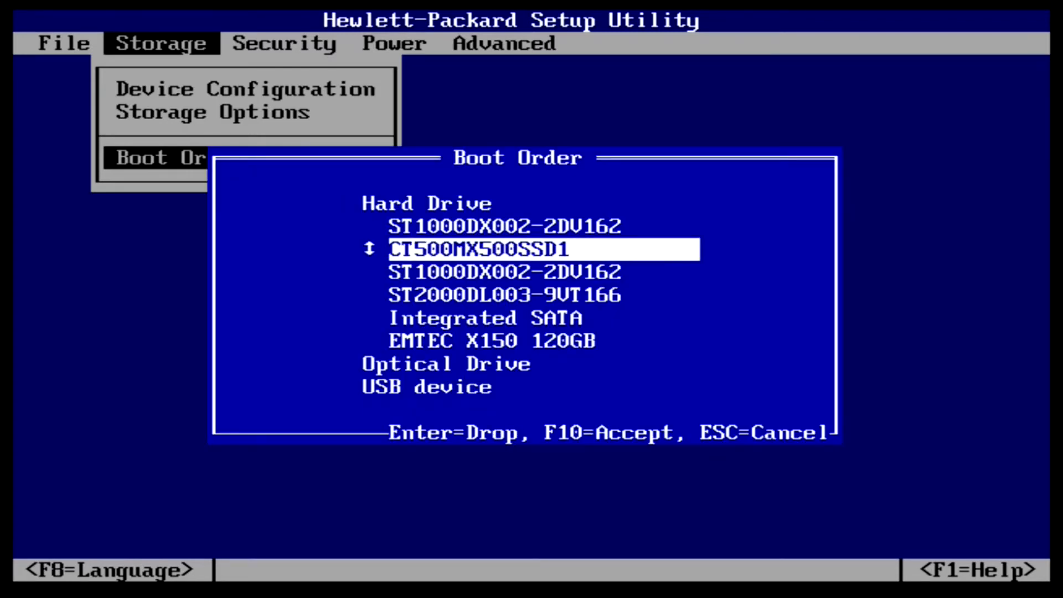
{"action": "key", "text": "Up"}
{"action": "key", "text": "Return"}
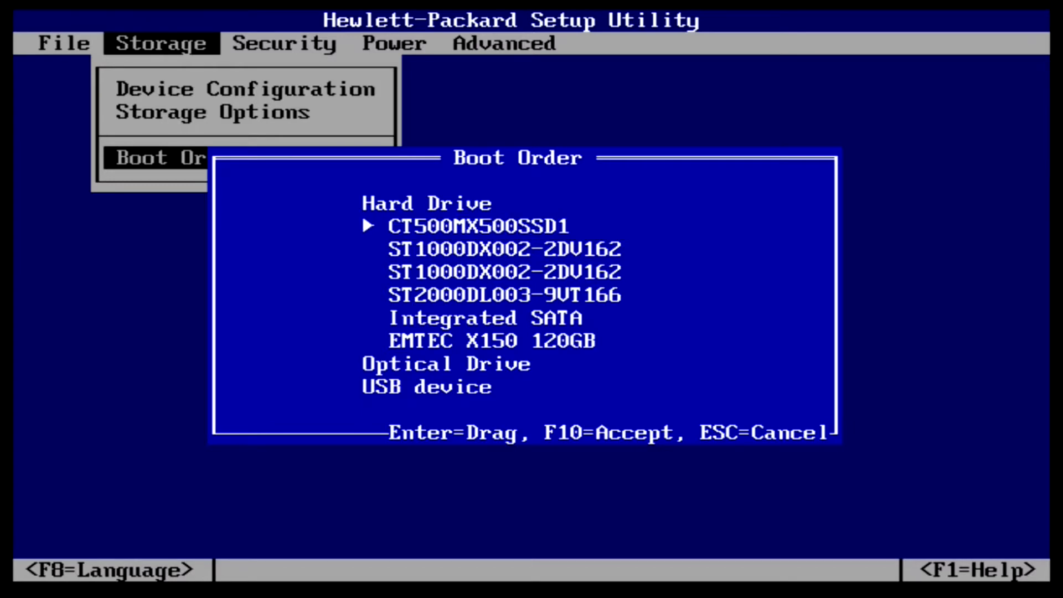
{"action": "key", "text": "F10"}
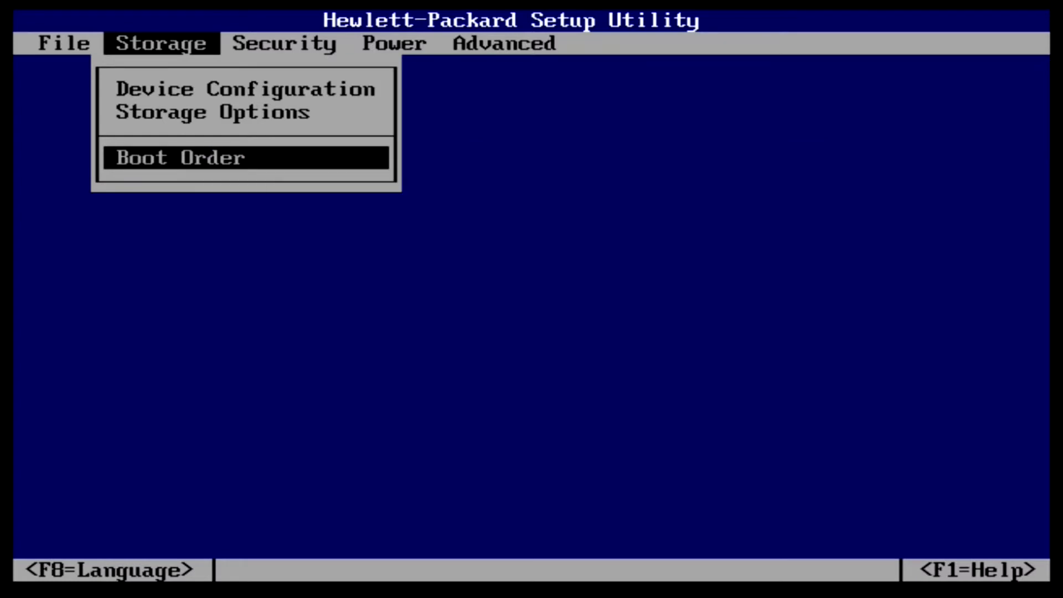
- Save the BIOS changes and exit via File > Save Changes and Exit
{"action": "key", "text": "Left"}
{"action": "key", "text": "Up"}
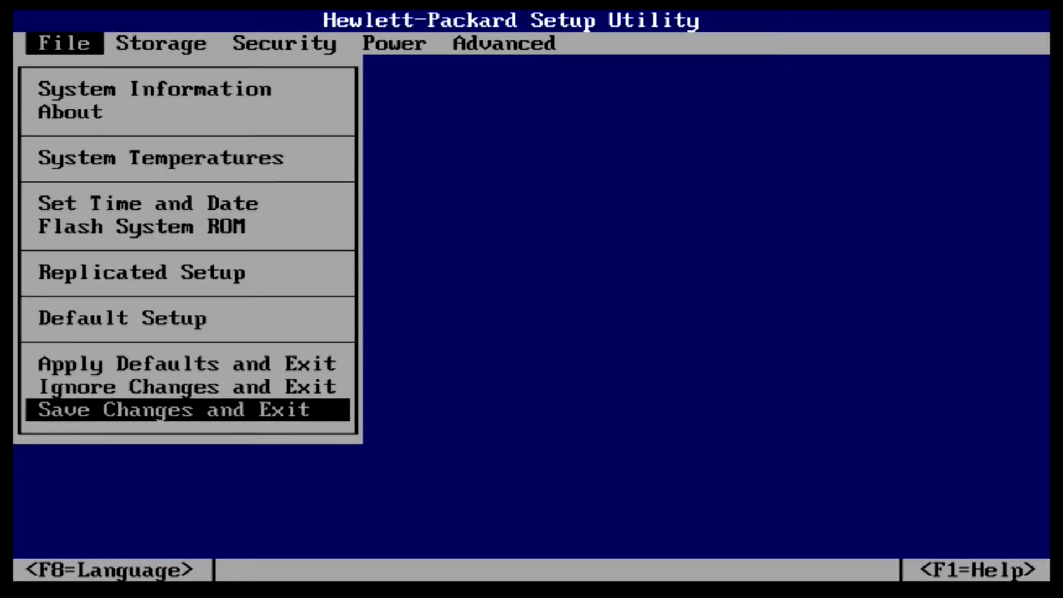
{"action": "key", "text": "Return"}
{"action": "key", "text": "F10"}
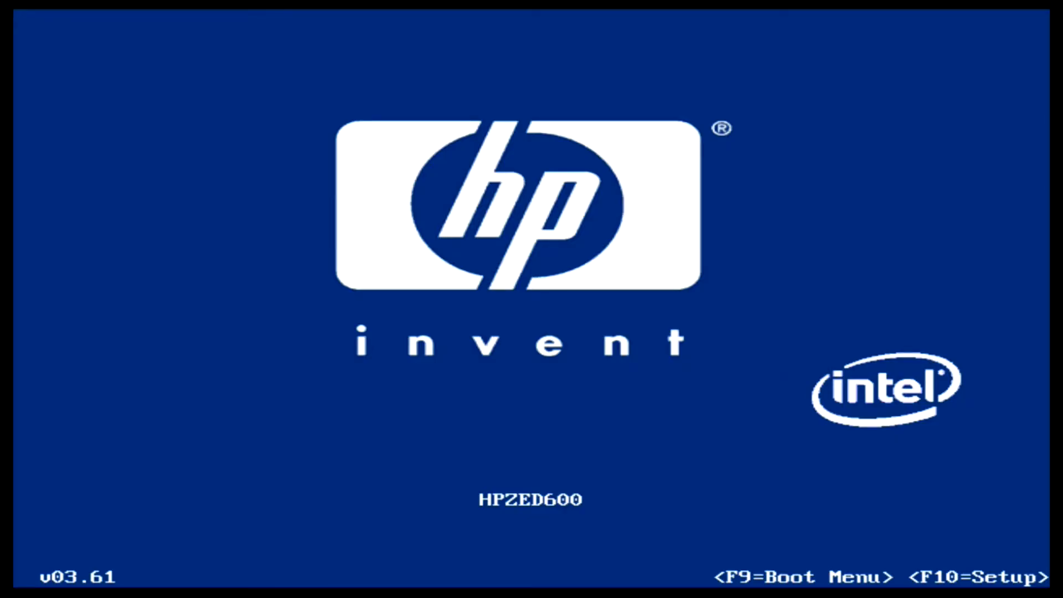
- Open the F9 boot menu with the setup password and boot from USB Device
{"action": "key", "text": "F9"}
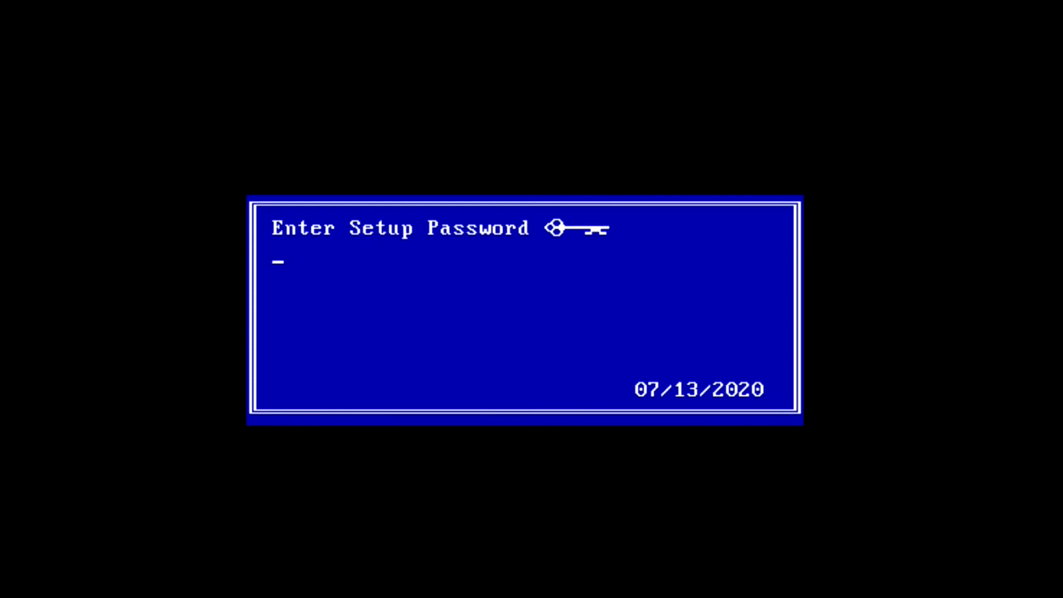
{"action": "type", "text": "********"}
{"action": "key", "text": "Return"}
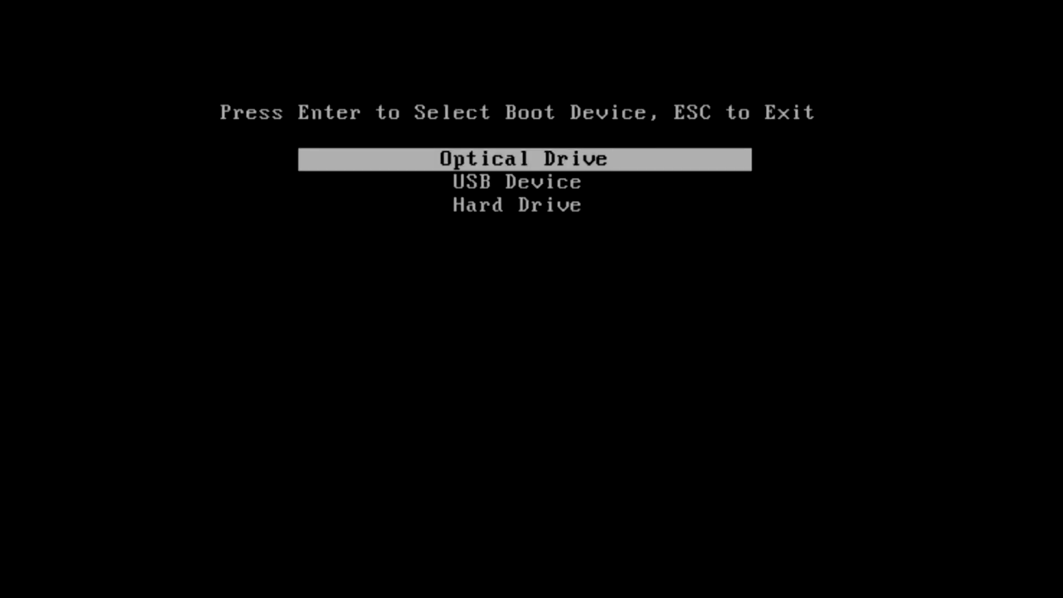
{"action": "key", "text": "Down"}
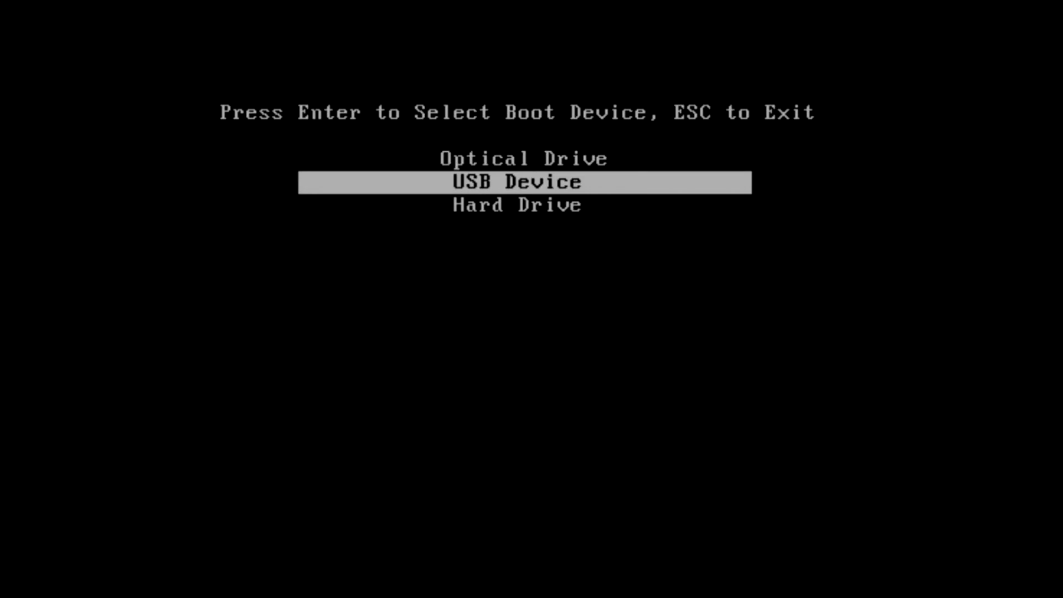
{"action": "key", "text": "Return"}
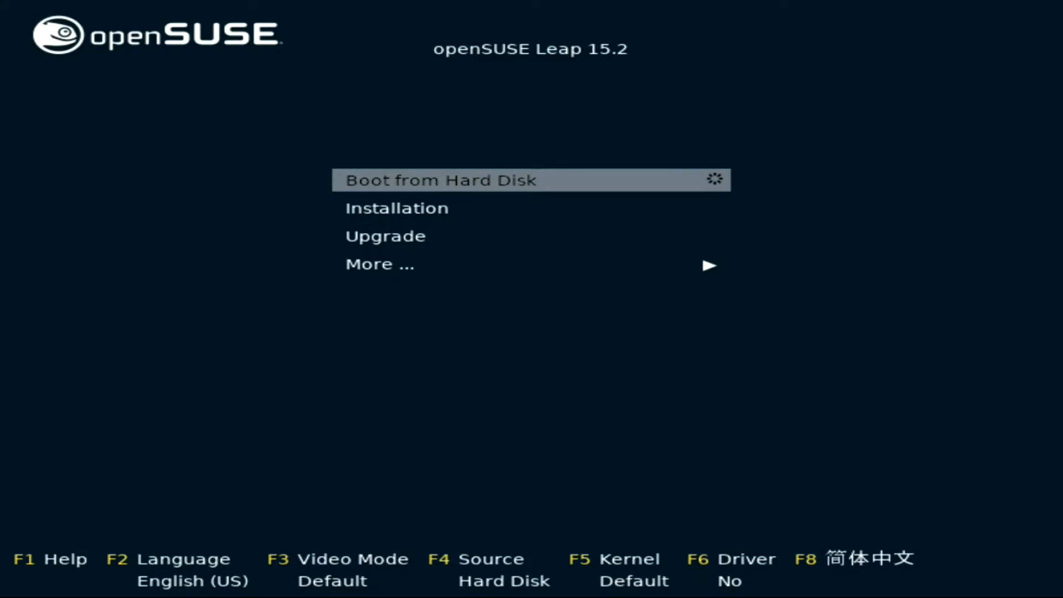
- Browse the boot entries and More ... submenu, then launch Installation
{"action": "key", "text": "Down"}
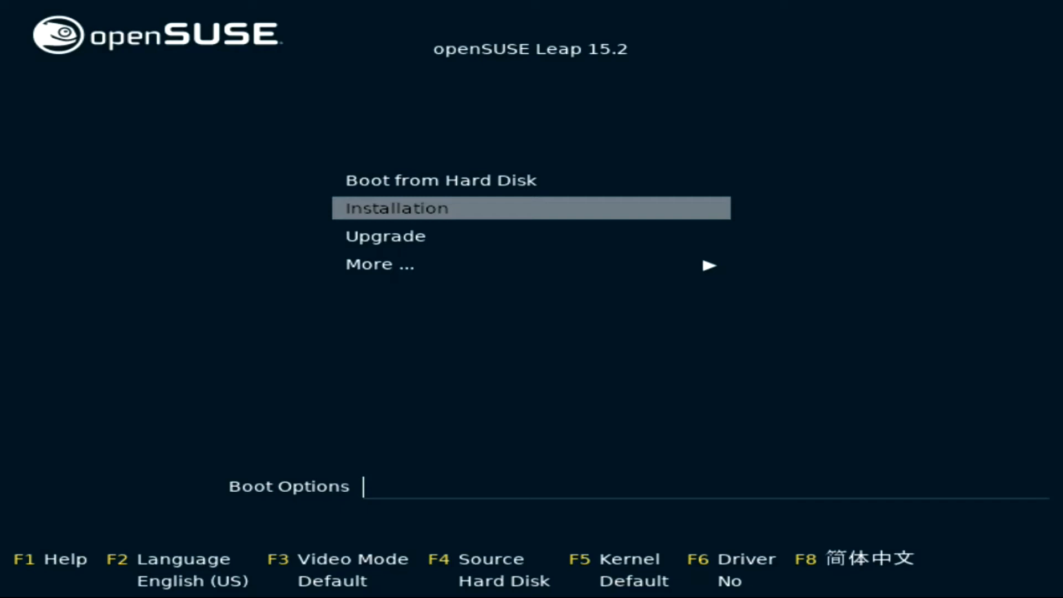
{"action": "key", "text": "Up"}
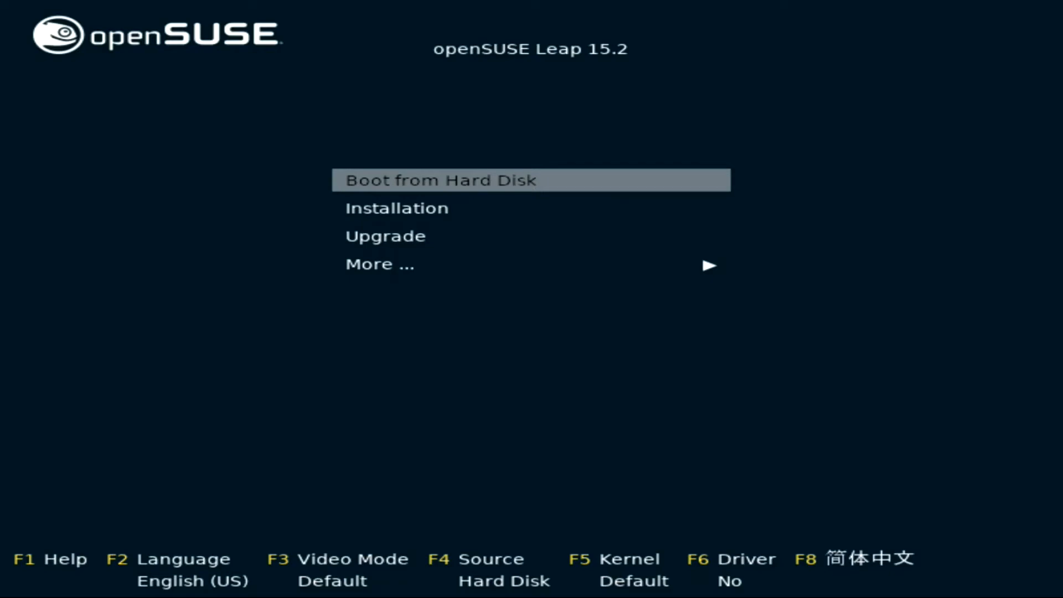
{"action": "key", "text": "Down"}
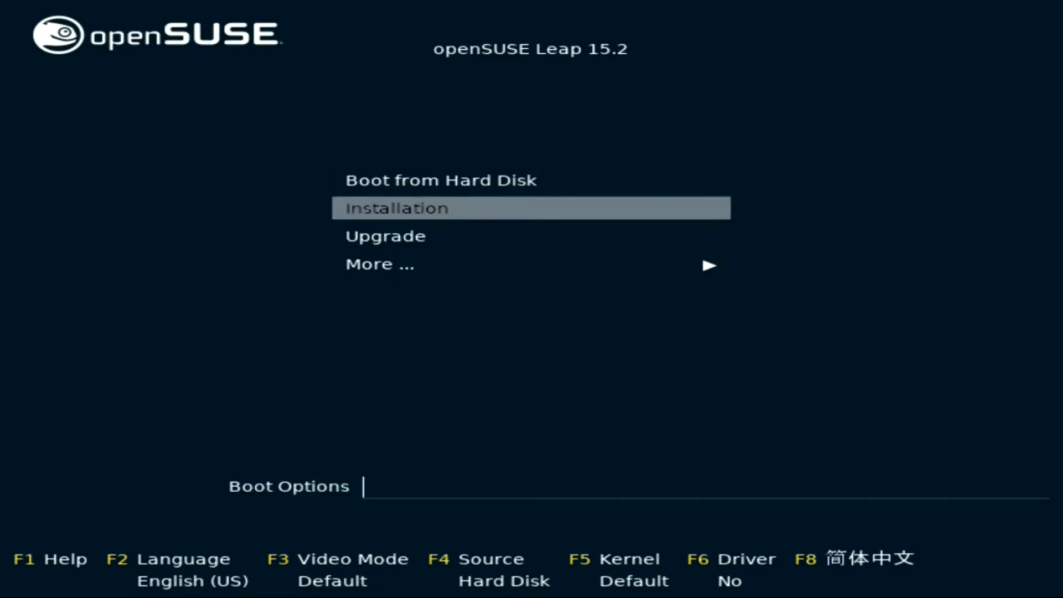
{"action": "key", "text": "Down"}
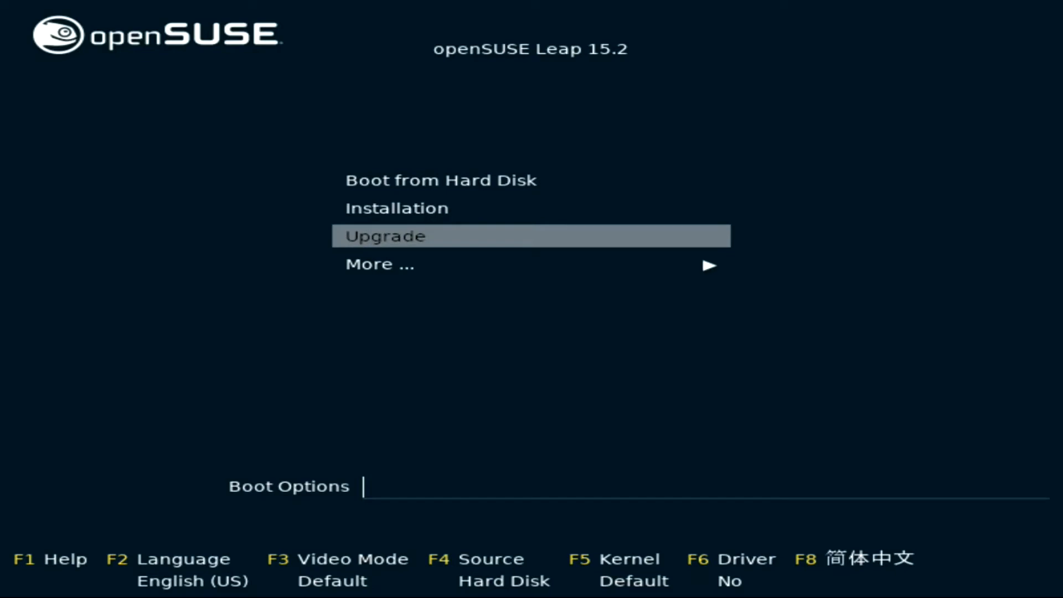
{"action": "key", "text": "Down"}
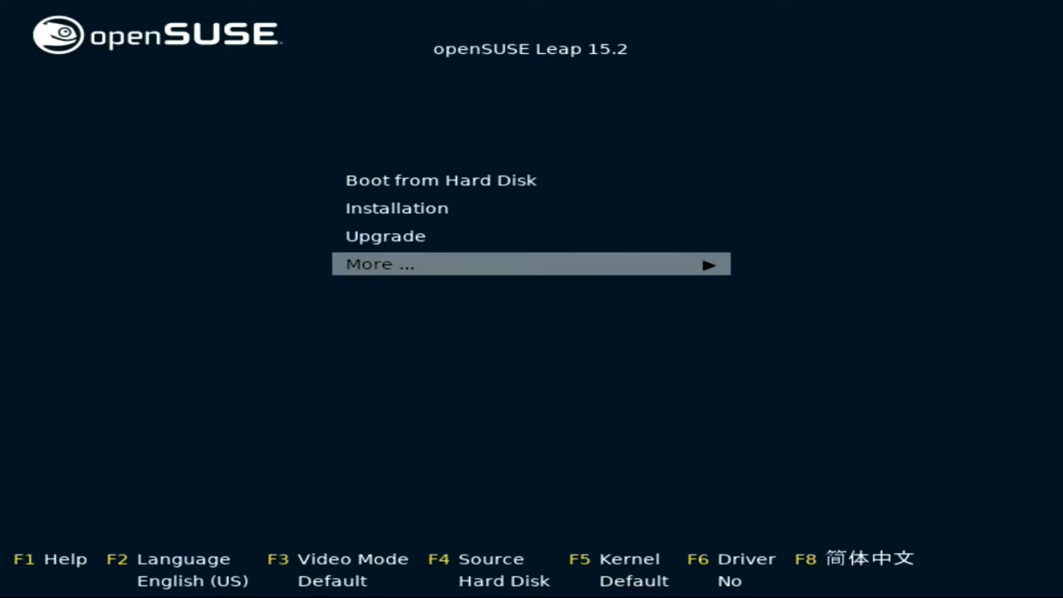
{"action": "key", "text": "Return"}
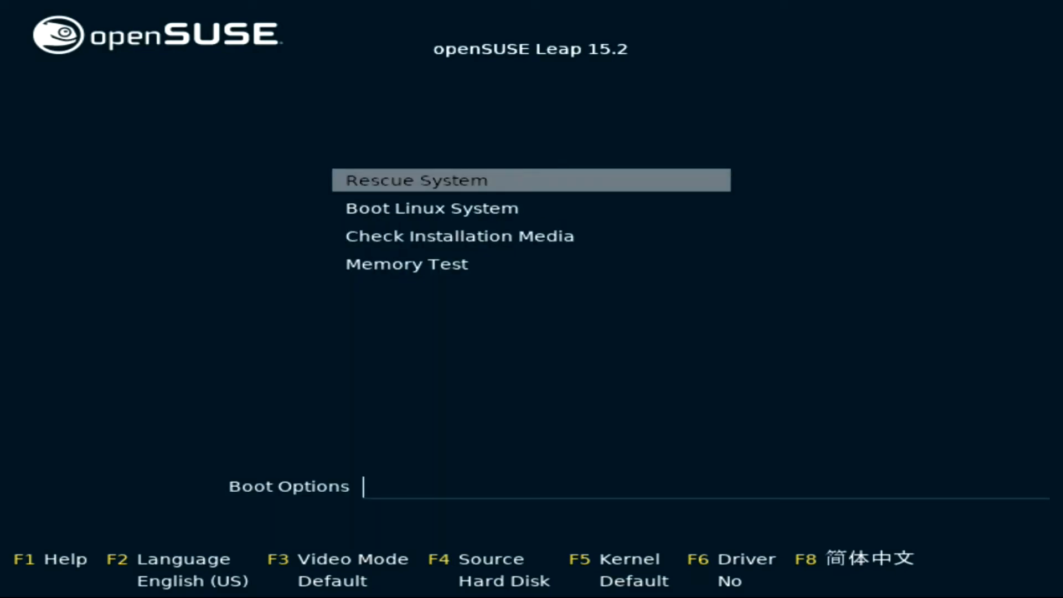
{"action": "key", "text": "Down"}
{"action": "key", "text": "Down"}
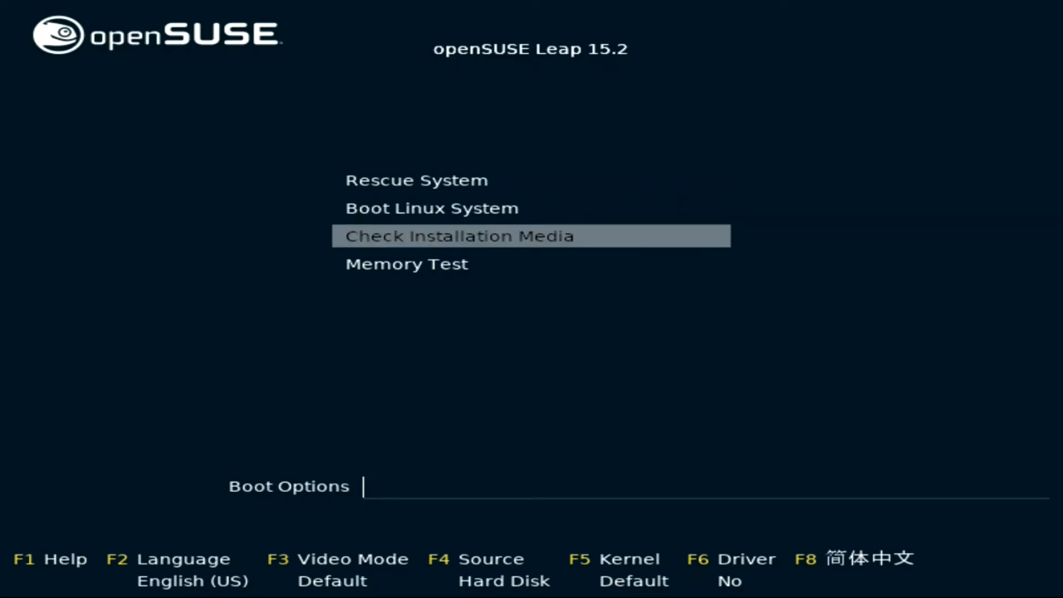
{"action": "key", "text": "Down"}
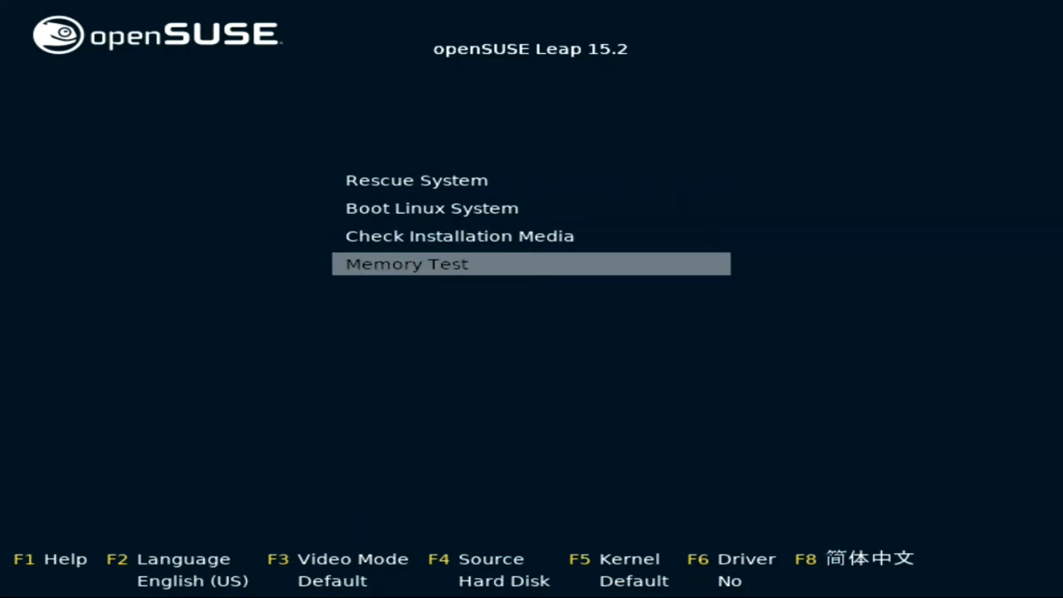
{"action": "key", "text": "Escape"}
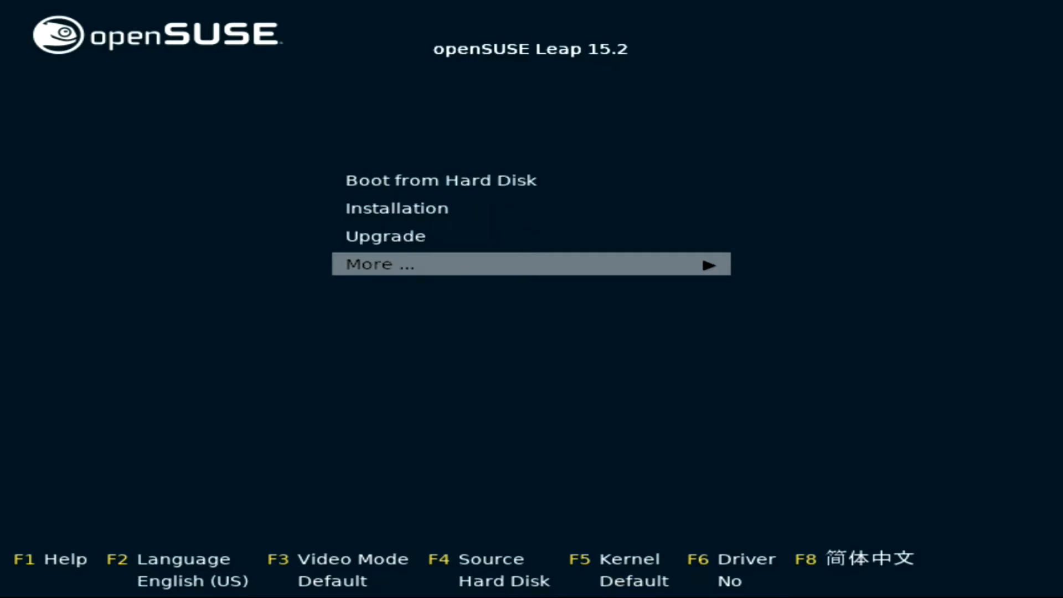
{"action": "key", "text": "Up"}
{"action": "key", "text": "Up"}
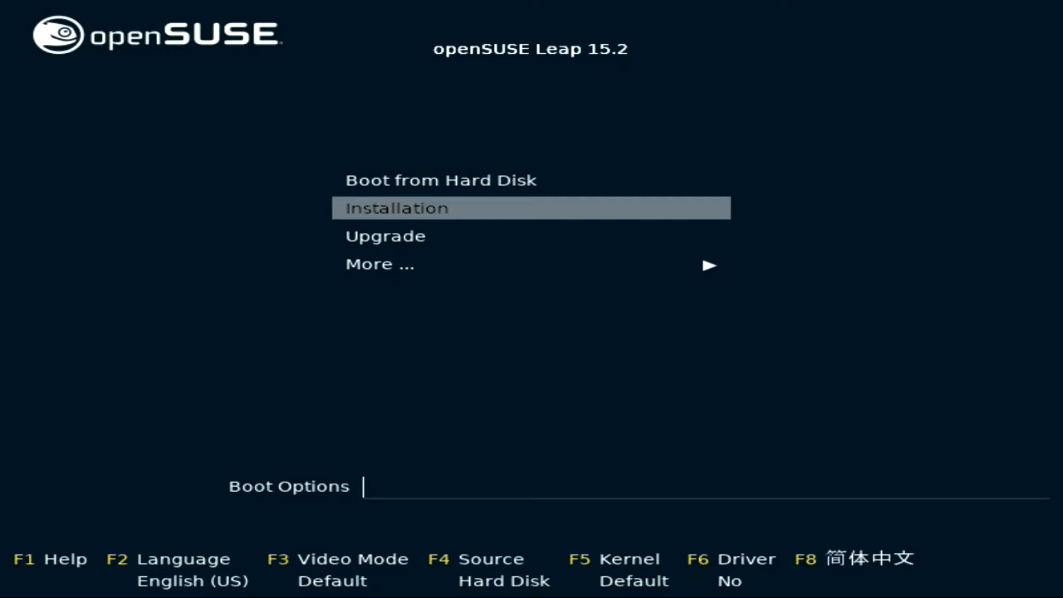
{"action": "key", "text": "Return"}
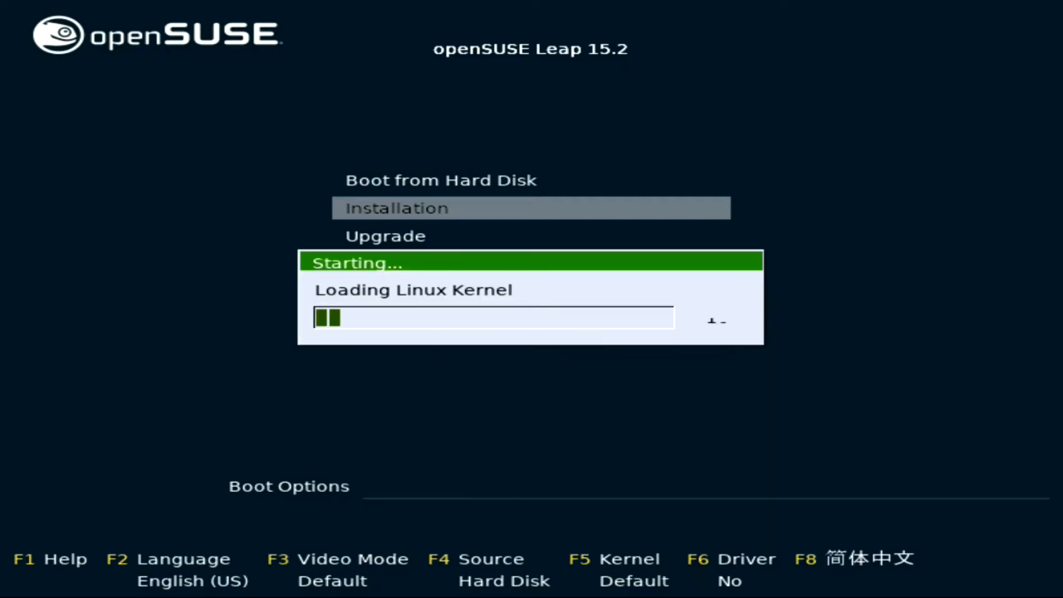
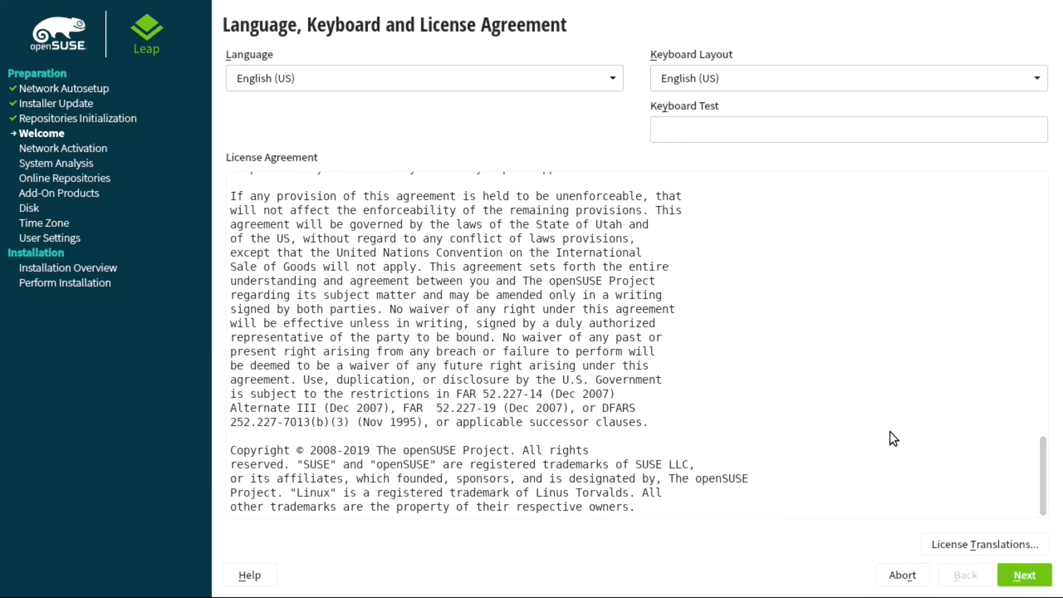
- Accept the openSUSE Leap 15.2 license agreement and continue to system probing
{"action": "left_click", "coordinate": [1019, 577]}
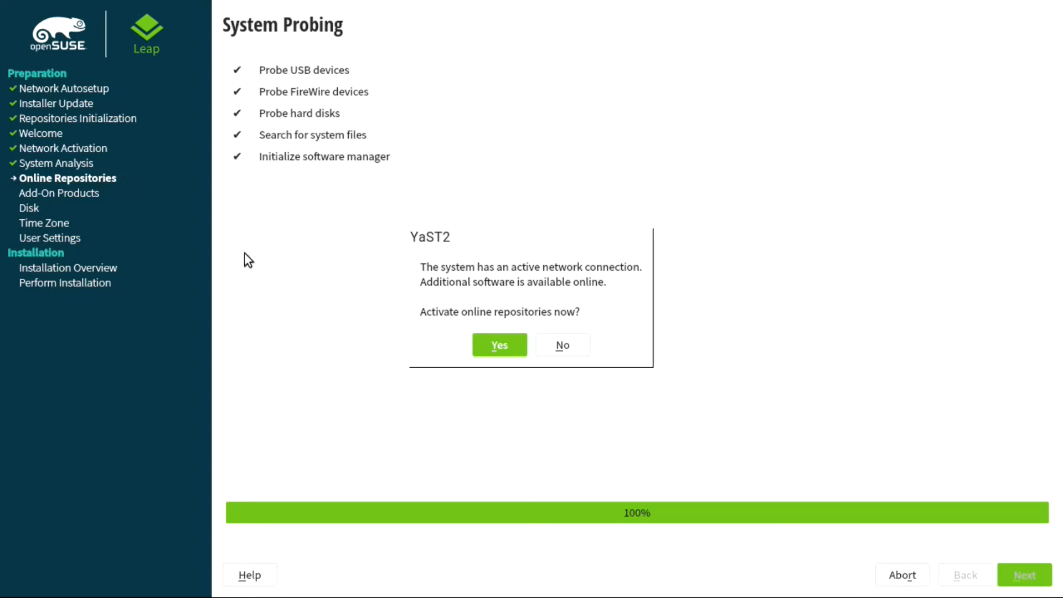
- Activate online repositories and confirm the four default repositories as selected
{"action": "left_click", "coordinate": [497, 338]}
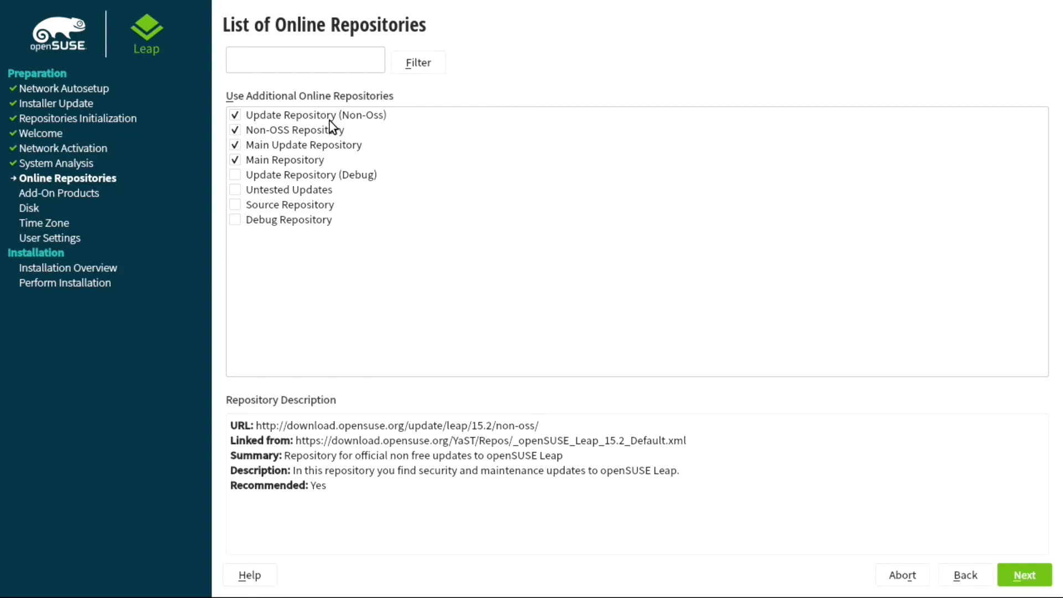
{"action": "left_click", "coordinate": [1017, 570]}
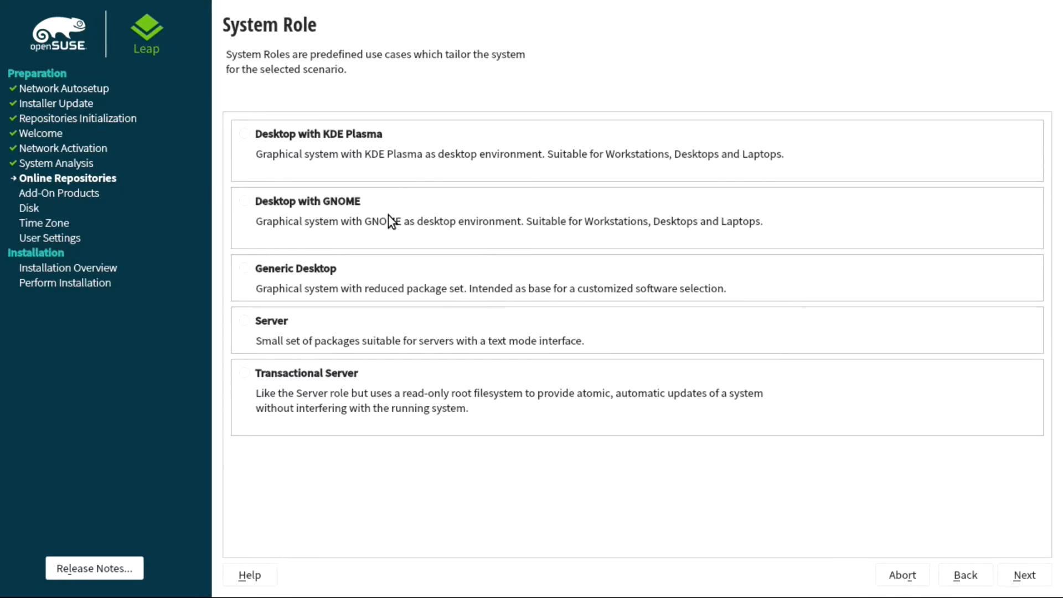
- Compare the GNOME, Generic Desktop, Server and Transactional Server roles, then choose Desktop with KDE Plasma
{"action": "left_click", "coordinate": [264, 133]}
{"action": "left_click", "coordinate": [307, 207]}
{"action": "left_click", "coordinate": [244, 270]}
{"action": "left_click", "coordinate": [280, 323]}
{"action": "left_click", "coordinate": [335, 375]}
{"action": "left_click", "coordinate": [270, 135]}
{"action": "left_click", "coordinate": [1034, 582]}
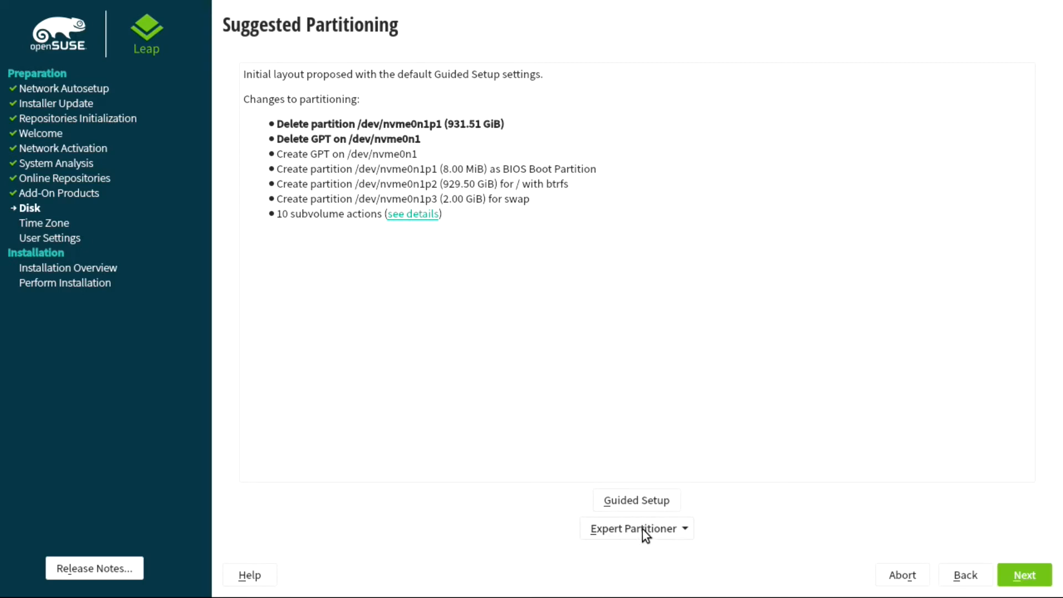
- Launch Guided Setup from the Suggested Partitioning page to select hard disks
{"action": "left_click", "coordinate": [632, 500]}
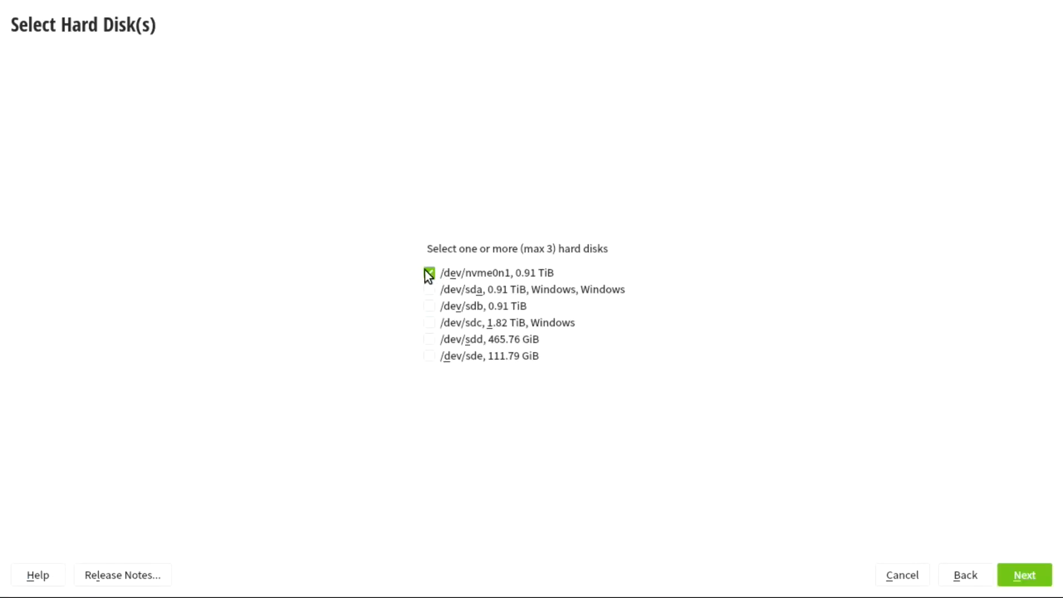
- Switch the target disk from /dev/nvme0n1 to the 465.76 GiB /dev/sdd and continue
{"action": "left_click", "coordinate": [429, 272]}
{"action": "left_click", "coordinate": [429, 338]}
{"action": "left_click", "coordinate": [1039, 576]}
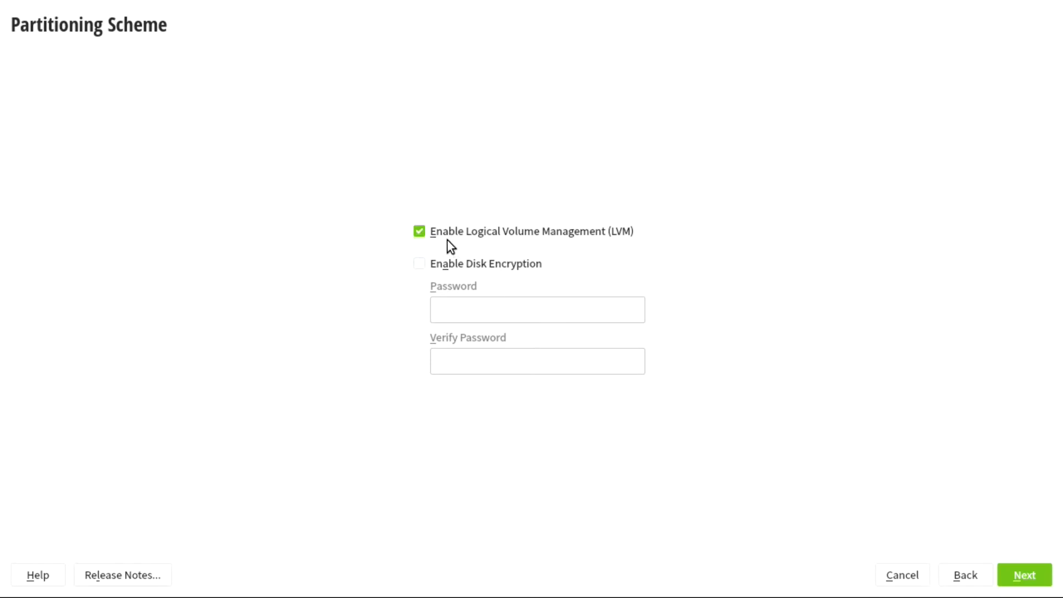
- Enable disk encryption on the LVM scheme, entering the encryption password and its verification
{"action": "left_click", "coordinate": [466, 268]}
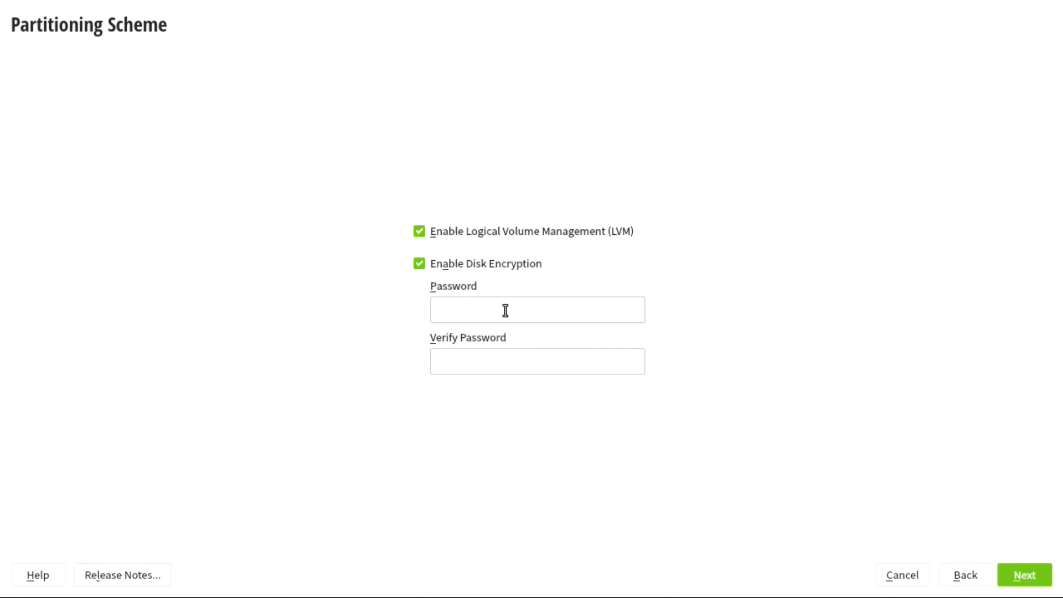
{"action": "type", "text": "assworspassword"}
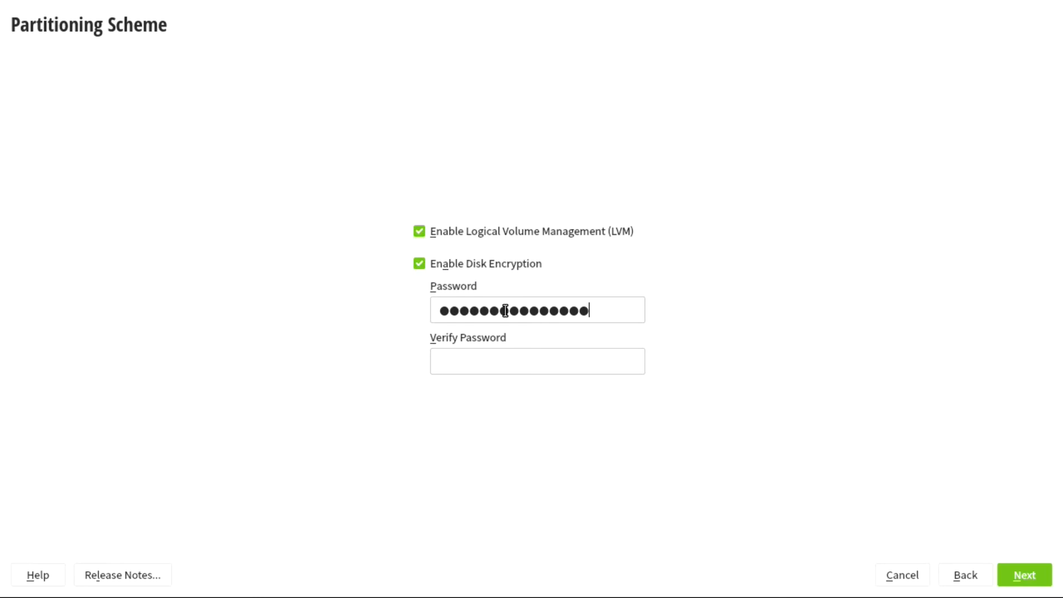
{"action": "type", "text": "12345"}
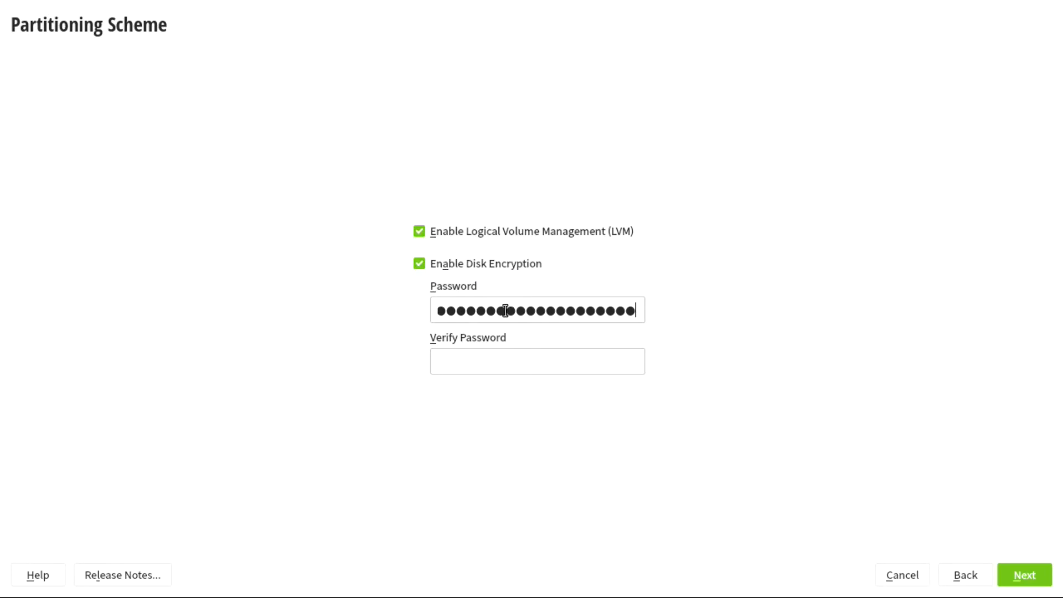
{"action": "key", "text": "Tab"}
{"action": "type", "text": "password123456"}
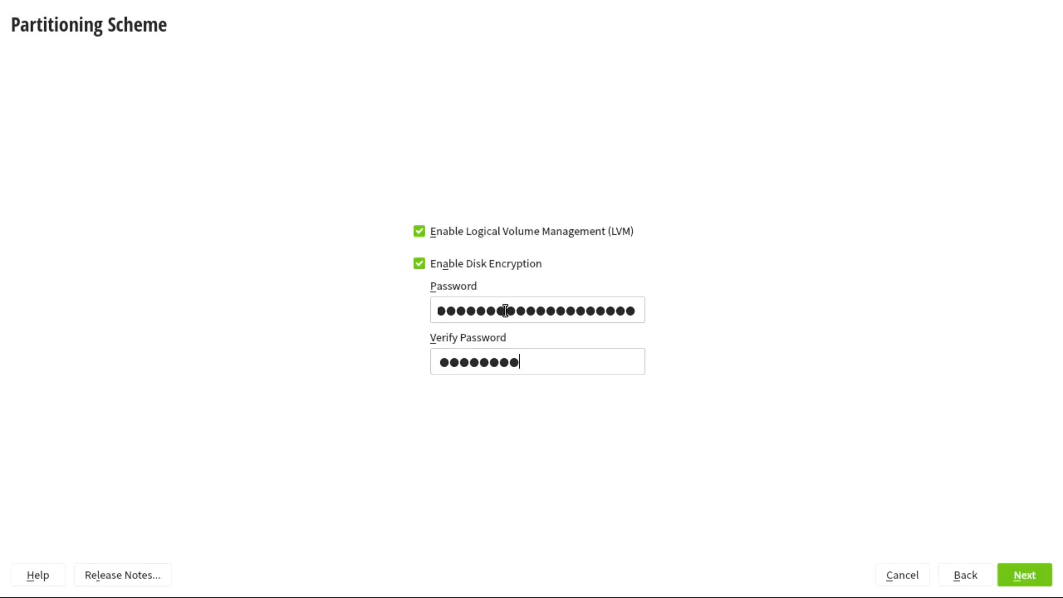
{"action": "type", "text": "789"}
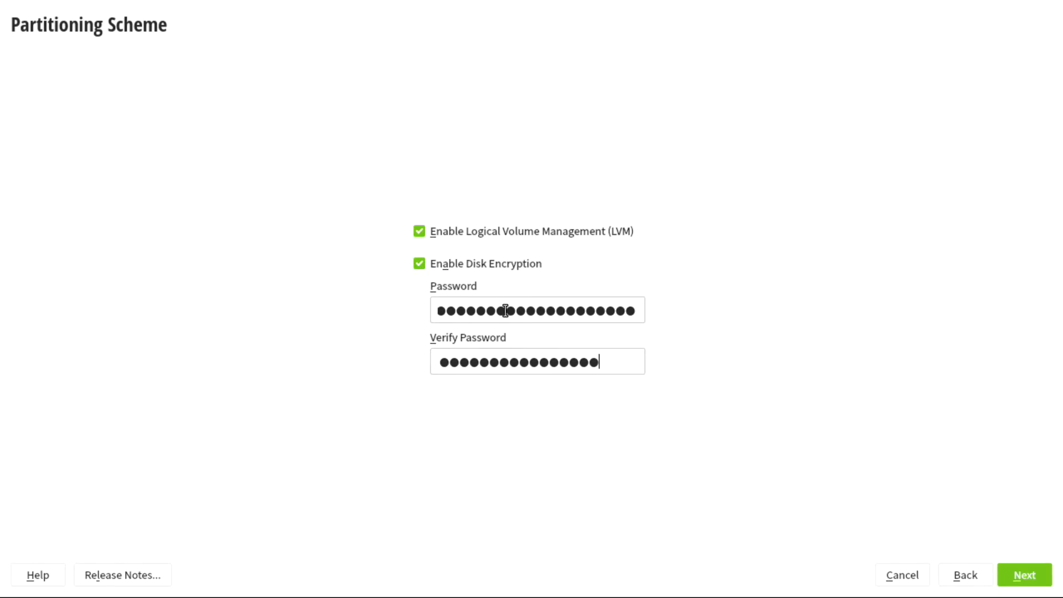
{"action": "type", "text": "012"}
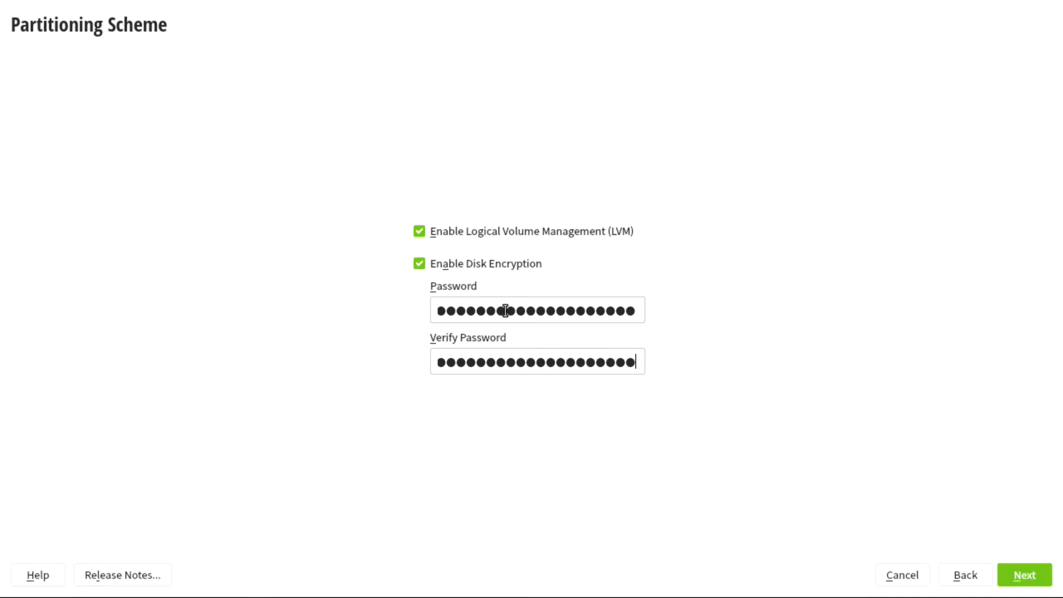
{"action": "left_click", "coordinate": [1050, 579]}
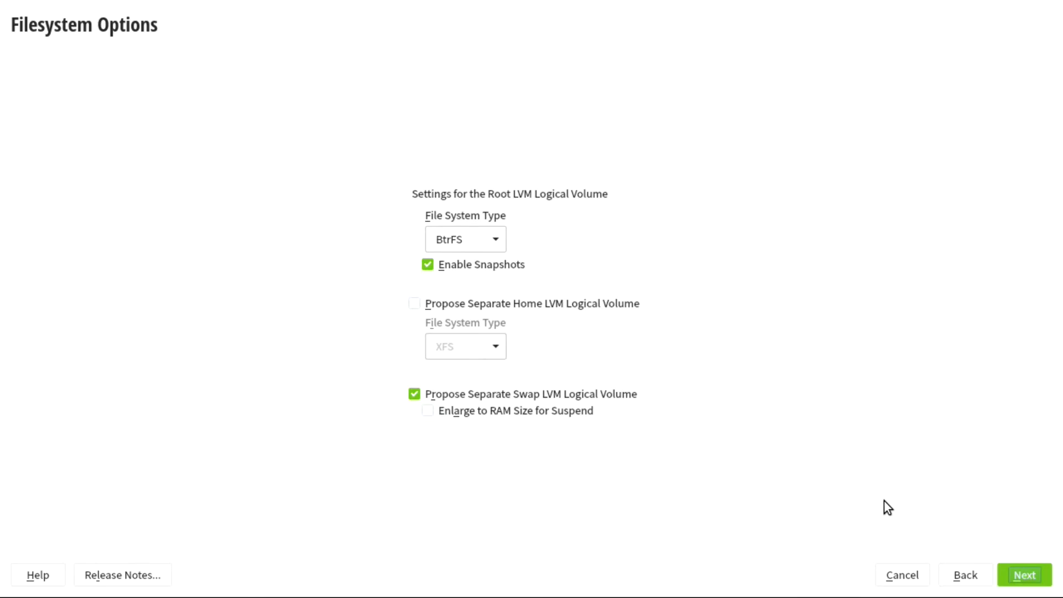
- Keep Btrfs root with snapshots and add a separate XFS home volume alongside swap
{"action": "left_click", "coordinate": [431, 304]}
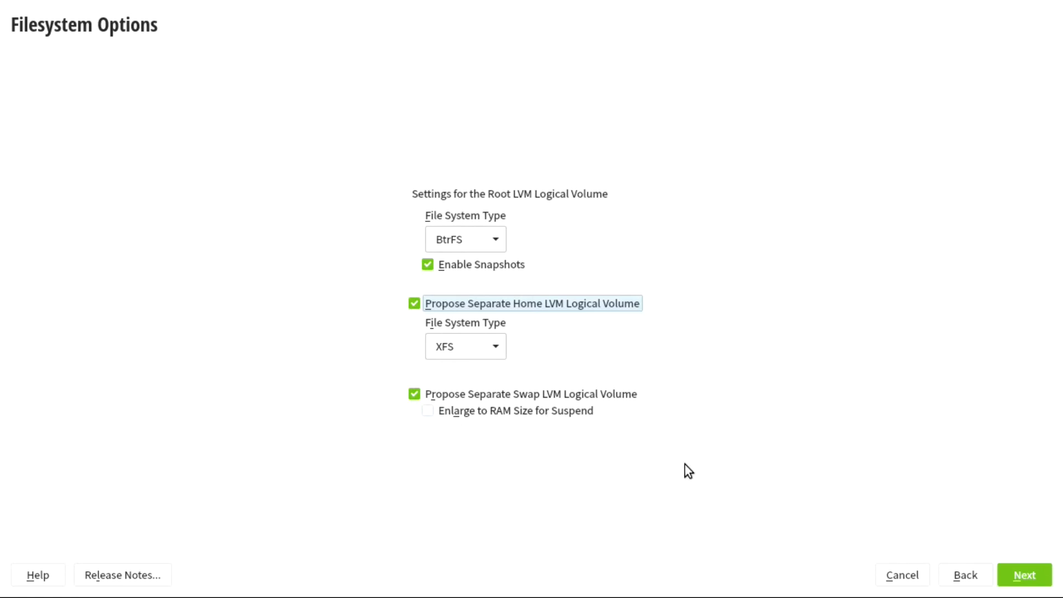
{"action": "left_click", "coordinate": [1024, 574]}
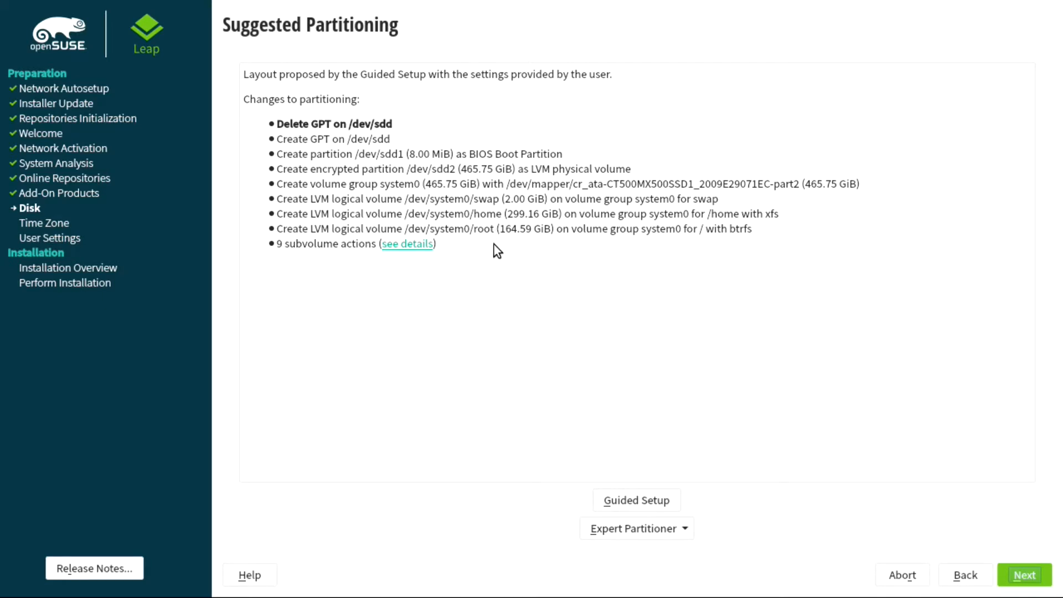
- Accept the encrypted LVM layout: 2.00 GiB swap, 299.16 GiB XFS /home, 164.59 GiB btrfs root
{"action": "left_click", "coordinate": [1018, 577]}
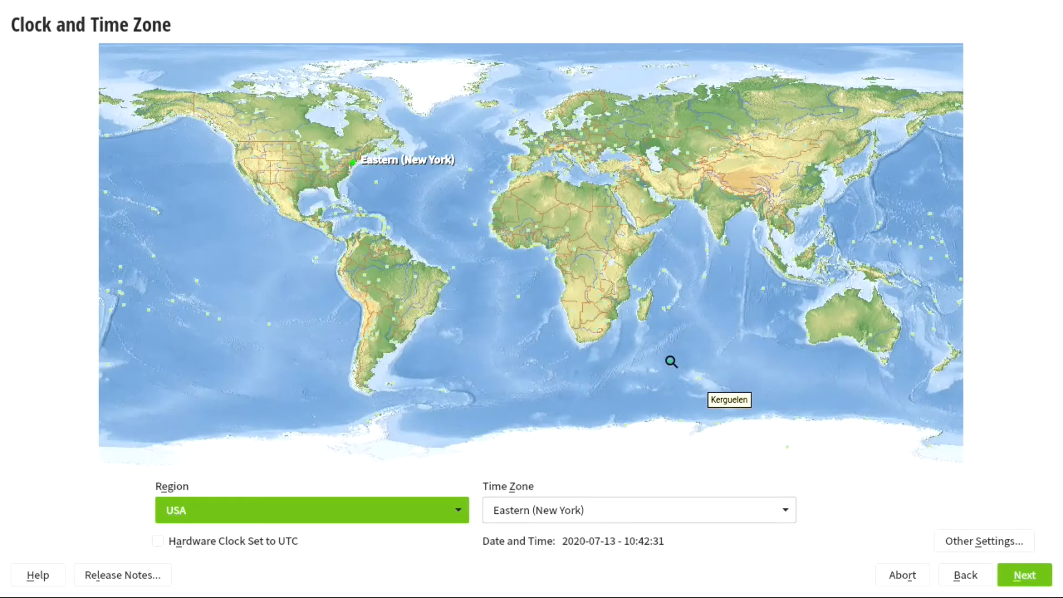
- Pick France on the world map so the region is Europe and time zone France
{"action": "left_click", "coordinate": [539, 143]}
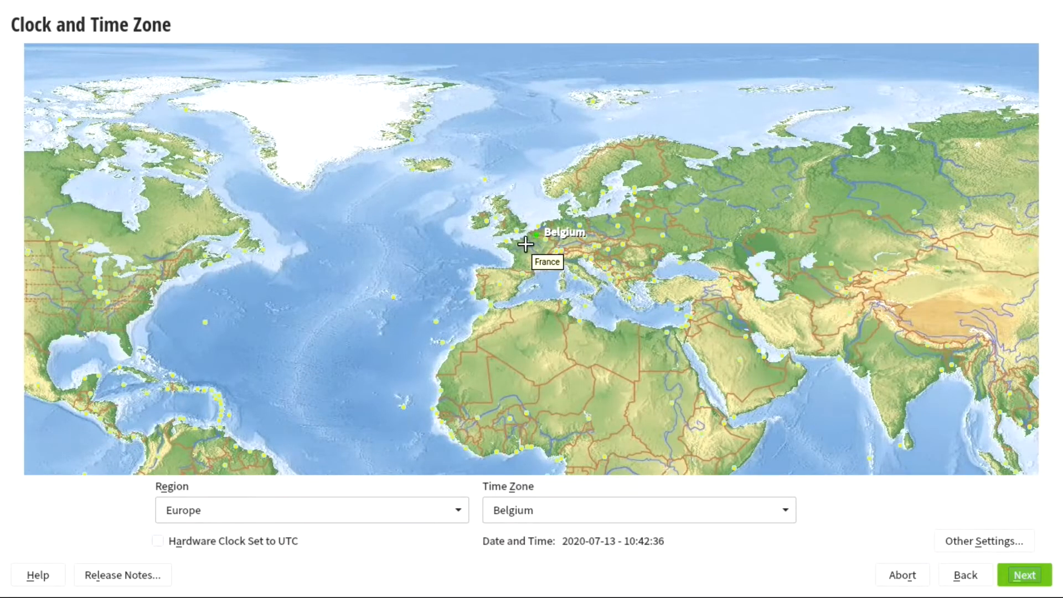
{"action": "left_click", "coordinate": [525, 243]}
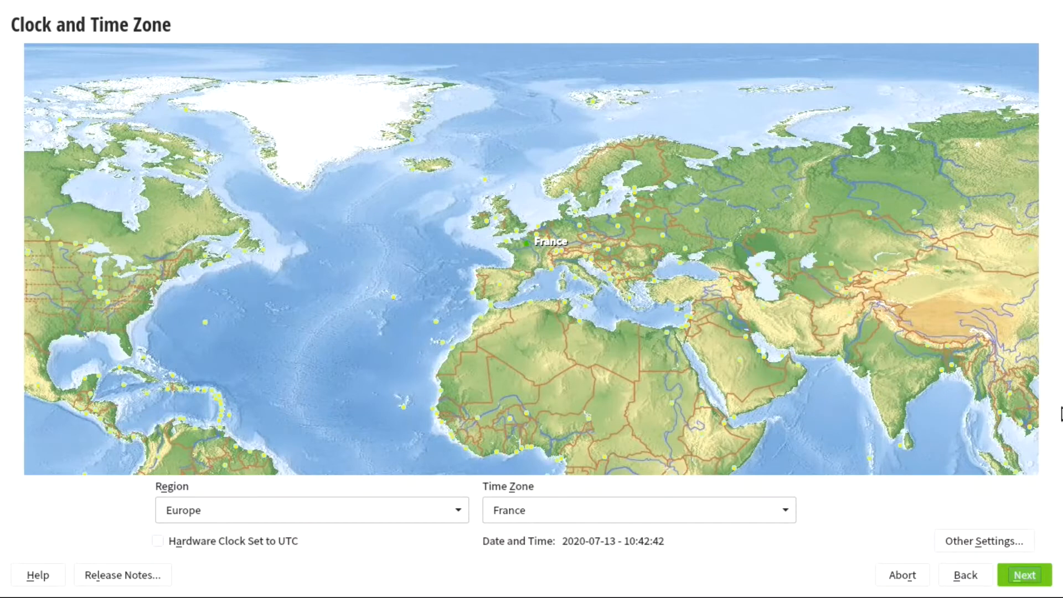
{"action": "left_click", "coordinate": [1025, 575]}
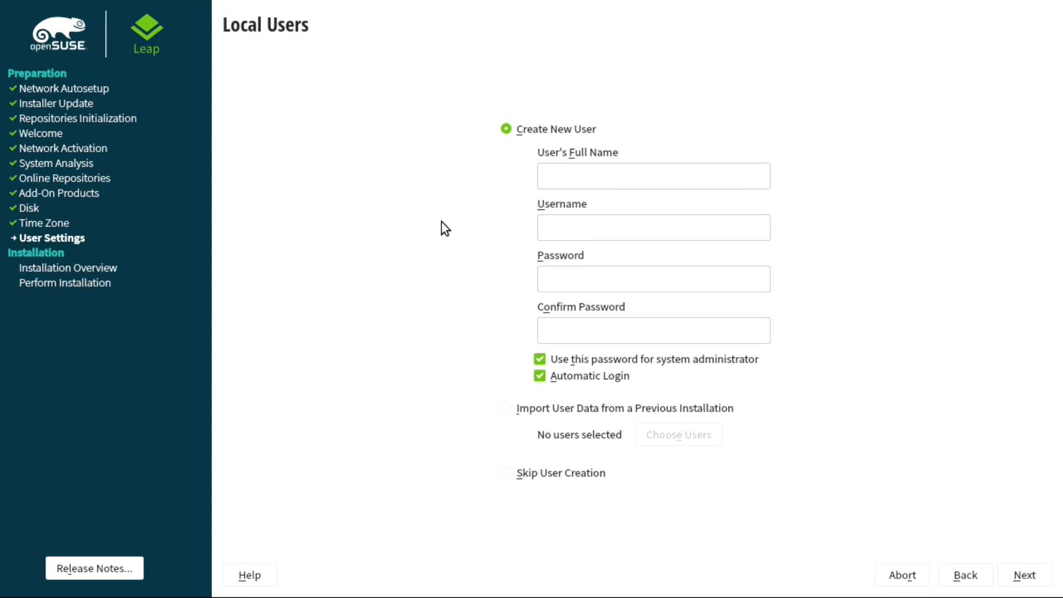
- Create the local user with a name, password and confirmation, with Automatic Login disabled
{"action": "type", "text": "Piratu"}
{"action": "key", "text": "Tab"}
{"action": "key", "text": "Tab"}
{"action": "type", "text": "********"}
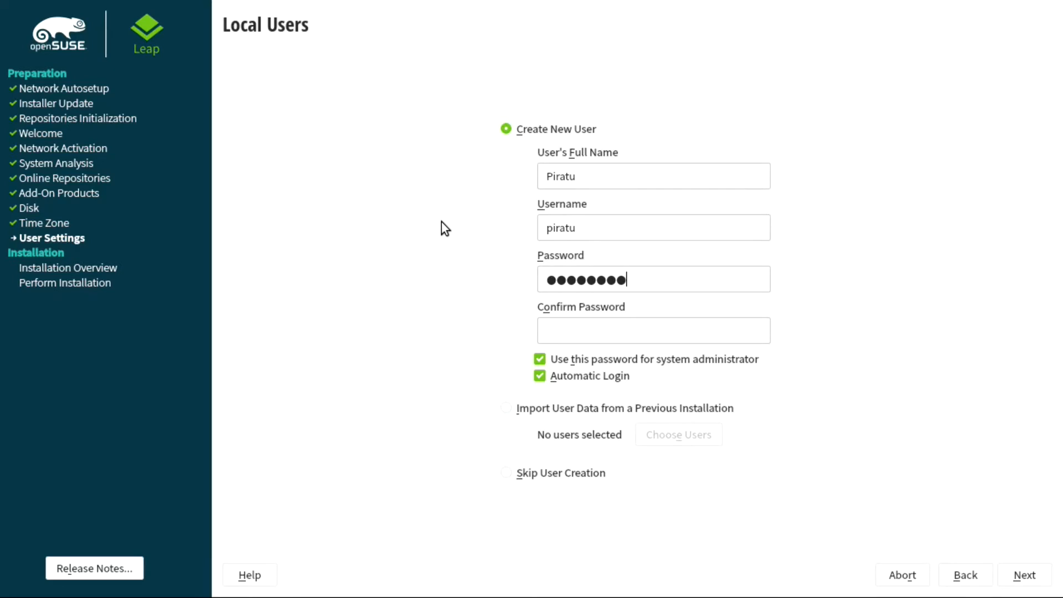
{"action": "type", "text": "*****"}
{"action": "key", "text": "Tab"}
{"action": "type", "text": "*******"}
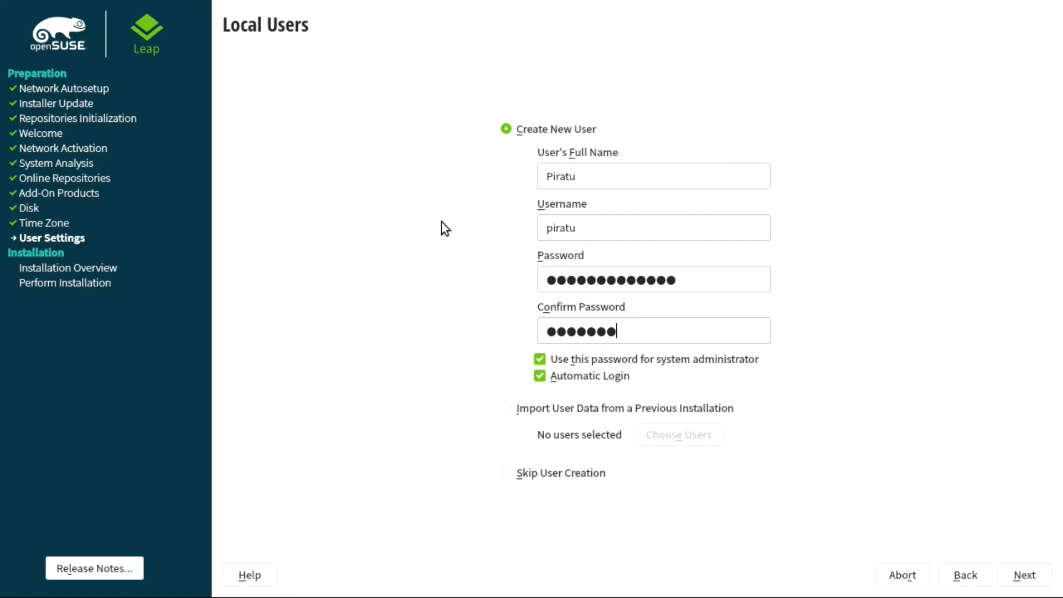
{"action": "type", "text": "******"}
{"action": "left_click", "coordinate": [540, 376]}
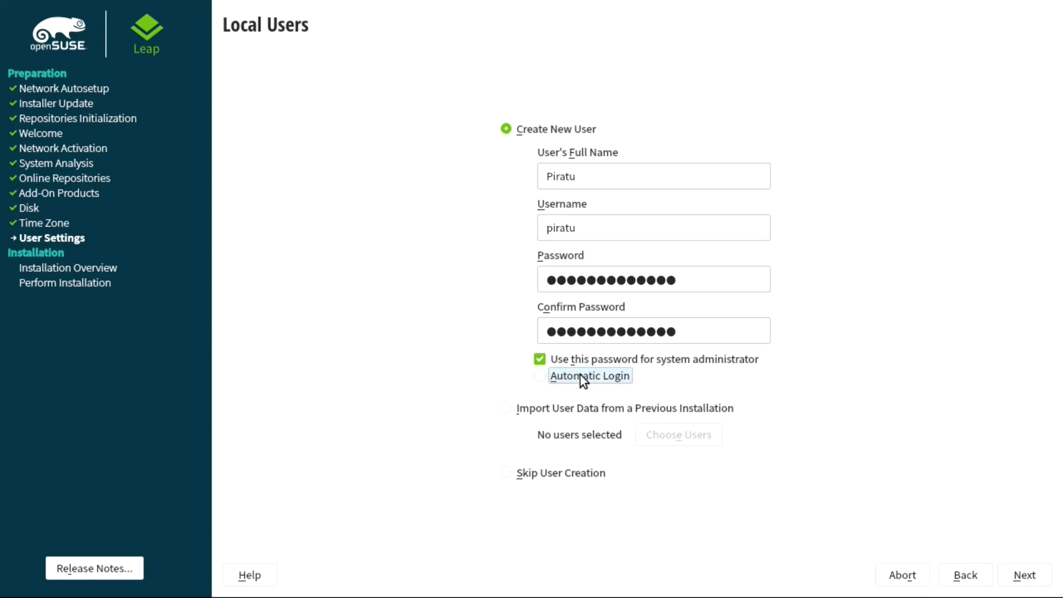
{"action": "left_click", "coordinate": [1023, 575]}
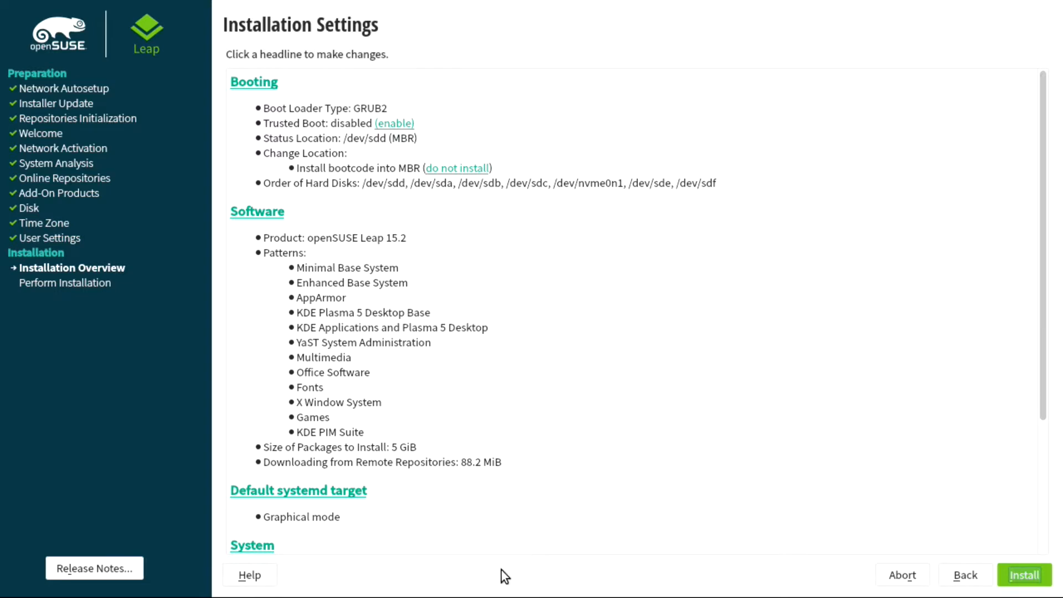
- Review the Installation Settings summary and open Software Selection and System Tasks from the Software heading
{"action": "scroll", "coordinate": [450, 516], "scroll_direction": "down", "scroll_amount": 3}
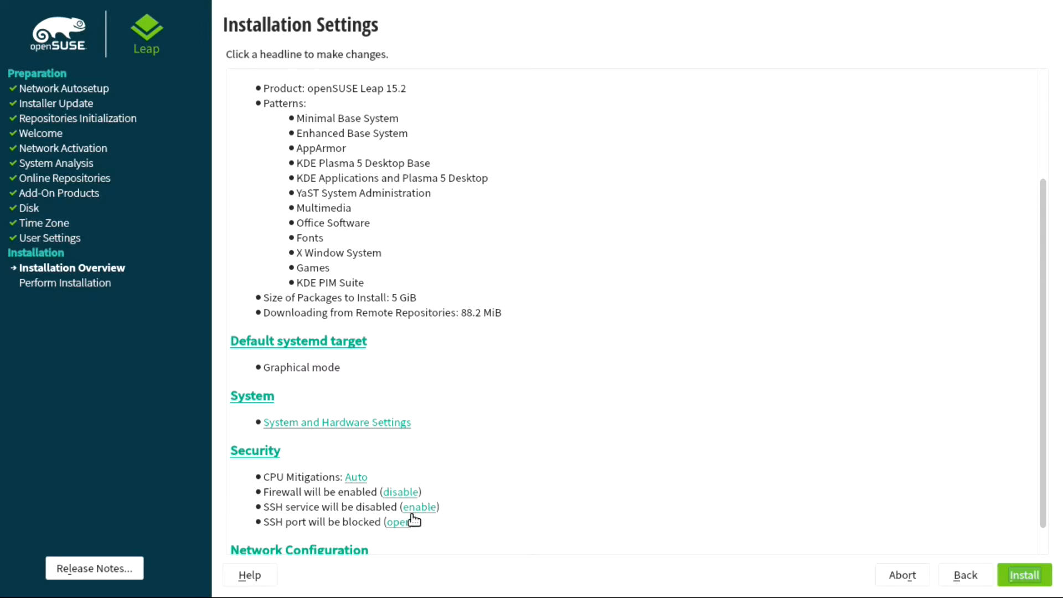
{"action": "scroll", "coordinate": [465, 531], "scroll_direction": "down", "scroll_amount": 1}
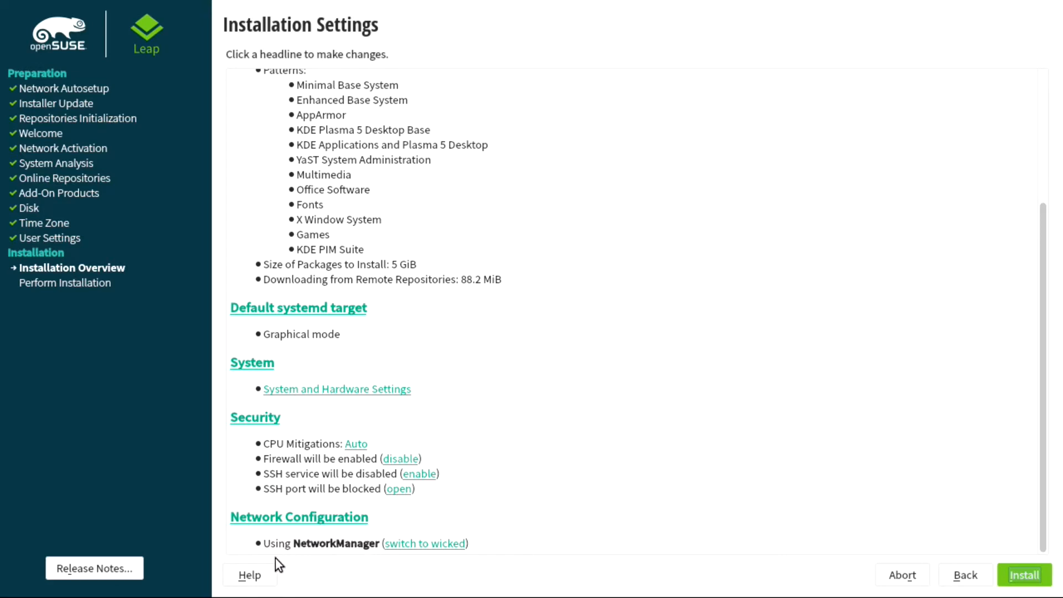
{"action": "scroll", "coordinate": [510, 486], "scroll_direction": "up", "scroll_amount": 6}
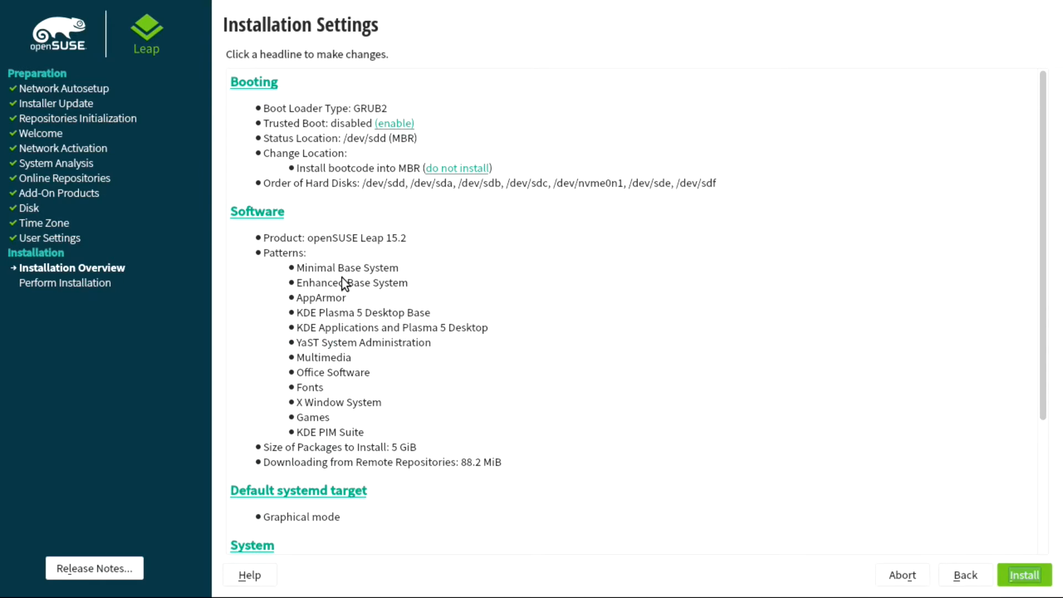
{"action": "left_click", "coordinate": [278, 215]}
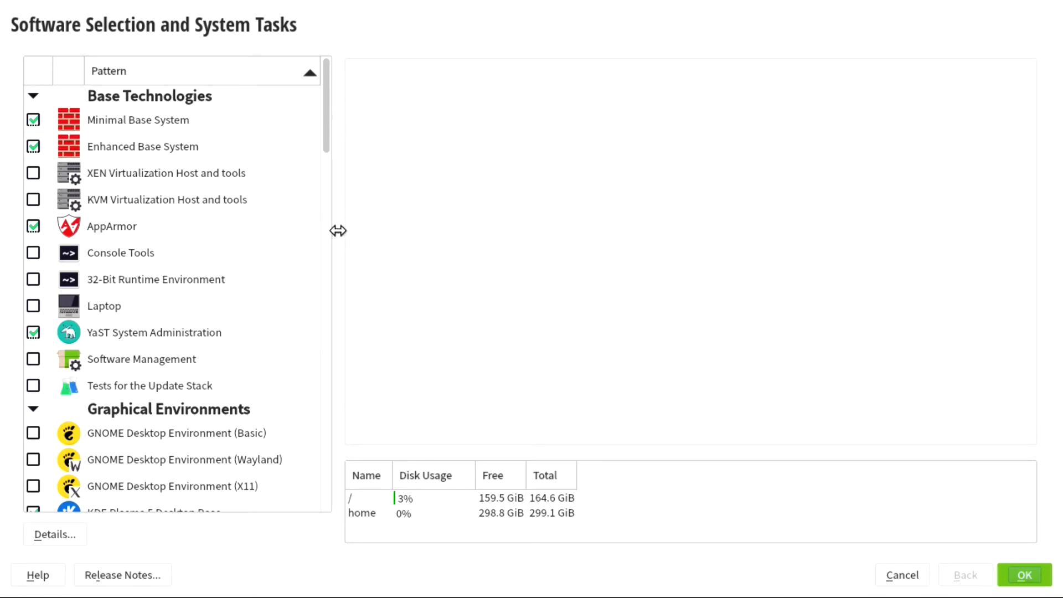
- Open the detailed package view with a wider pattern list and inspect Minimal and Enhanced Base System
{"action": "left_click_drag", "start_coordinate": [338, 230], "coordinate": [373, 240]}
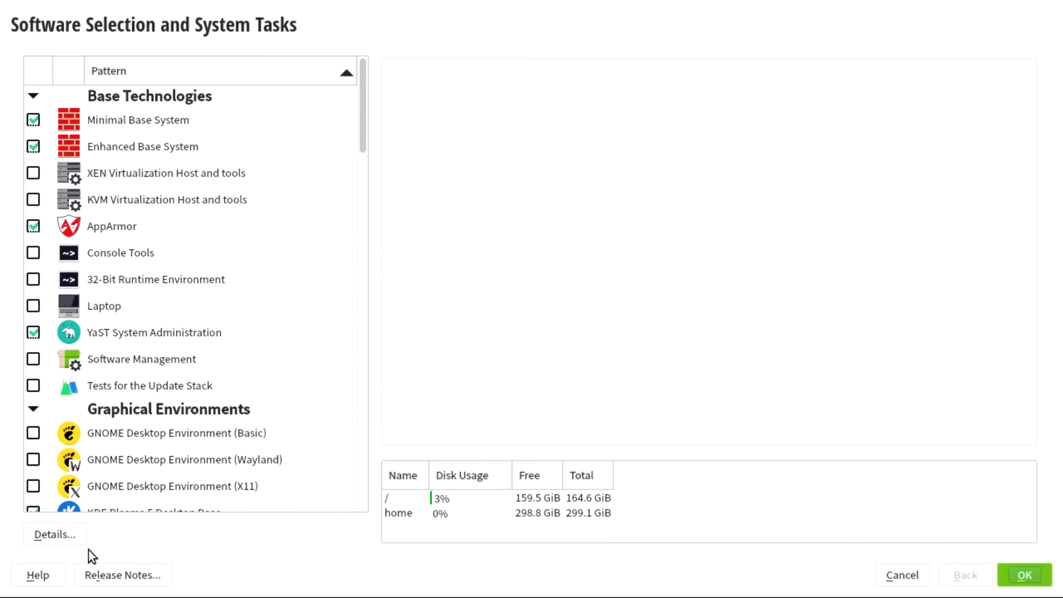
{"action": "left_click", "coordinate": [62, 536]}
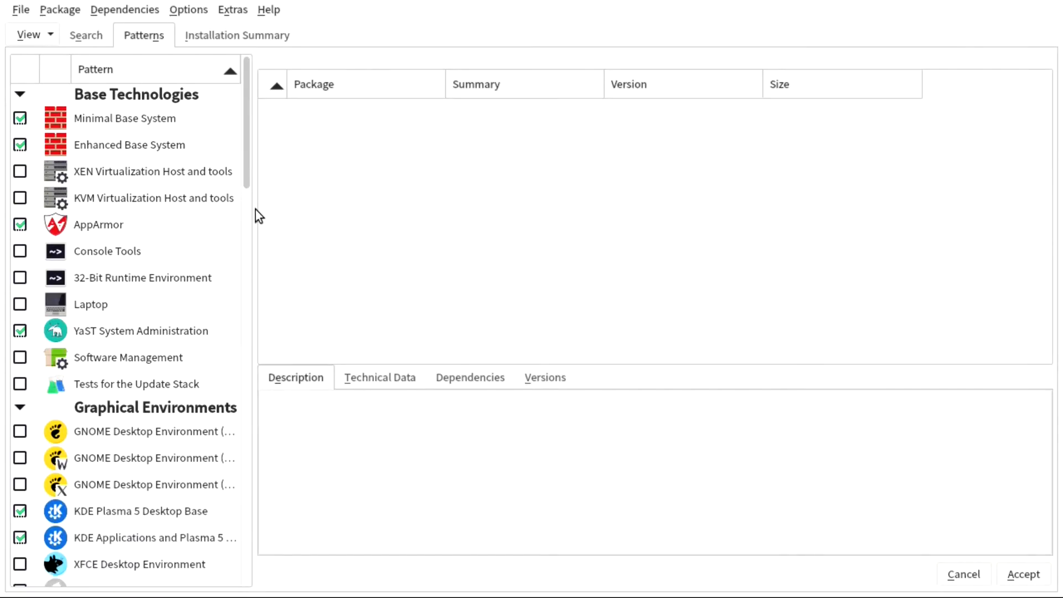
{"action": "left_click_drag", "start_coordinate": [254, 202], "coordinate": [333, 202]}
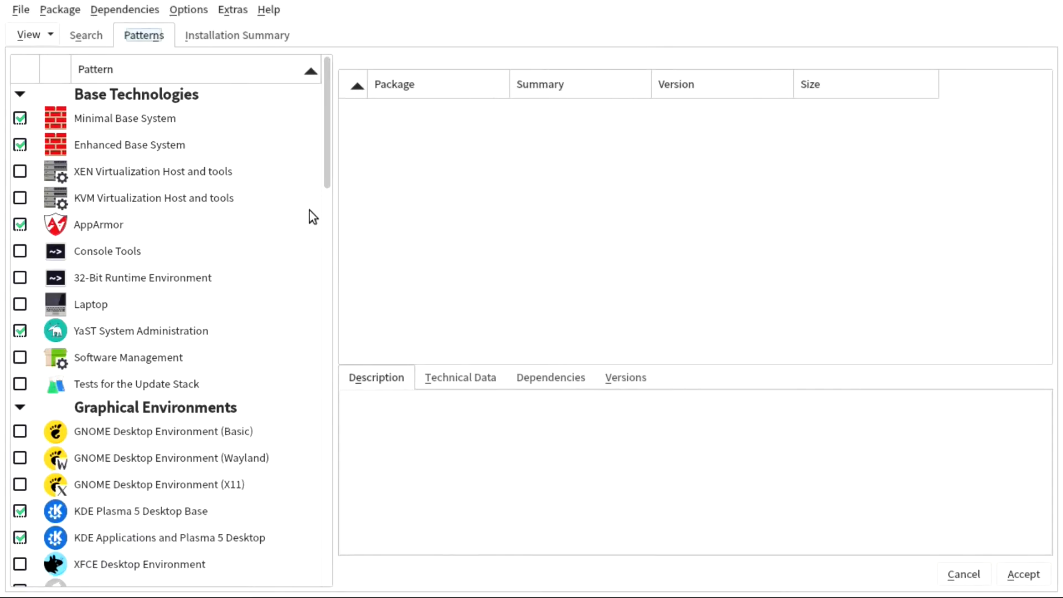
{"action": "left_click", "coordinate": [124, 119]}
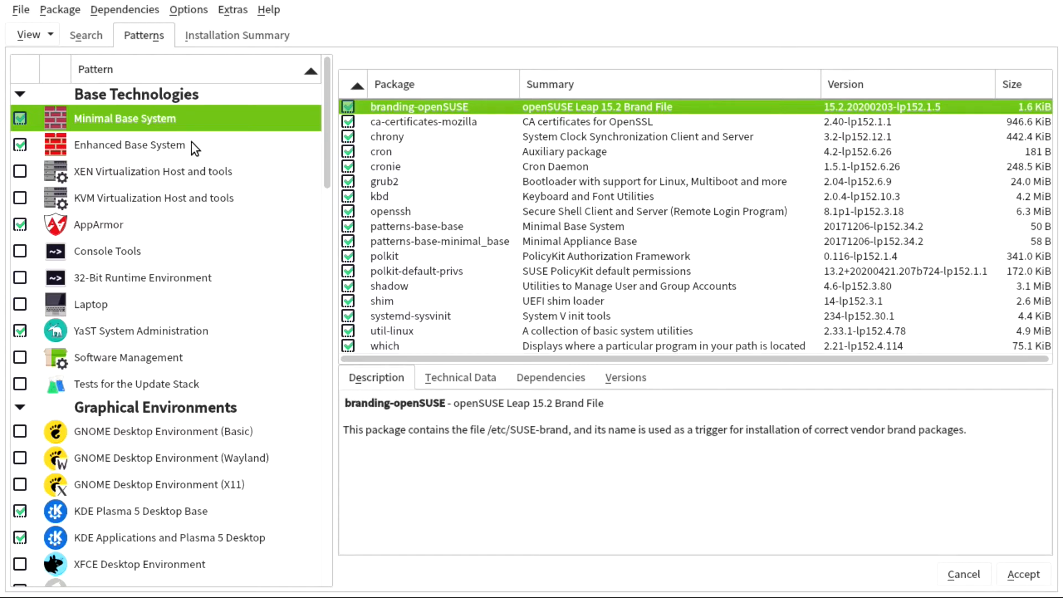
{"action": "left_click", "coordinate": [175, 151]}
- Mark the optional zip and xfsdump packages for installation and view the AppArmor pattern
{"action": "scroll", "coordinate": [467, 224], "scroll_direction": "down", "scroll_amount": 16}
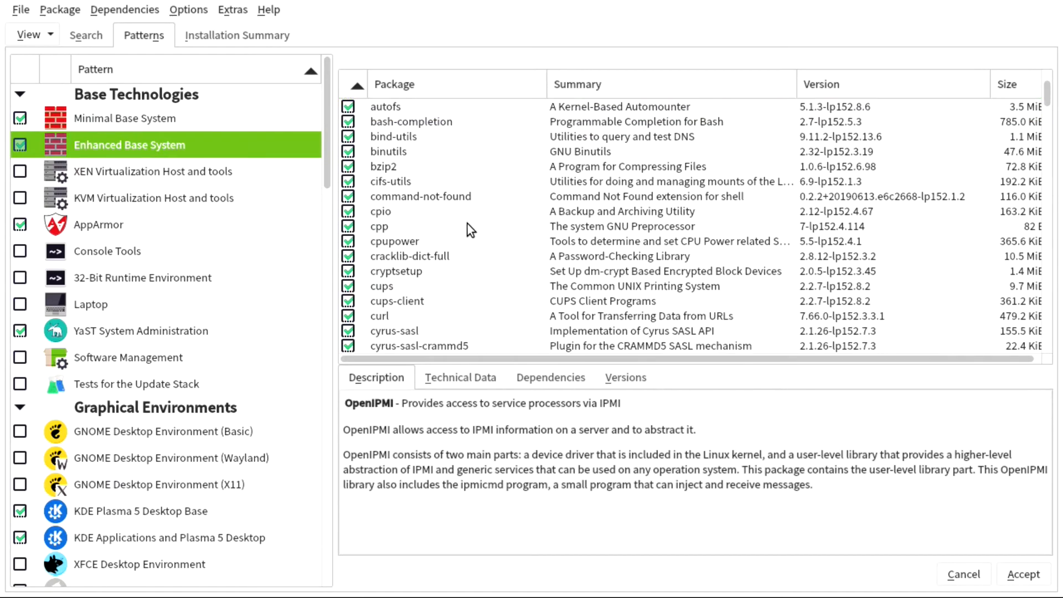
{"action": "scroll", "coordinate": [471, 220], "scroll_direction": "down", "scroll_amount": 18}
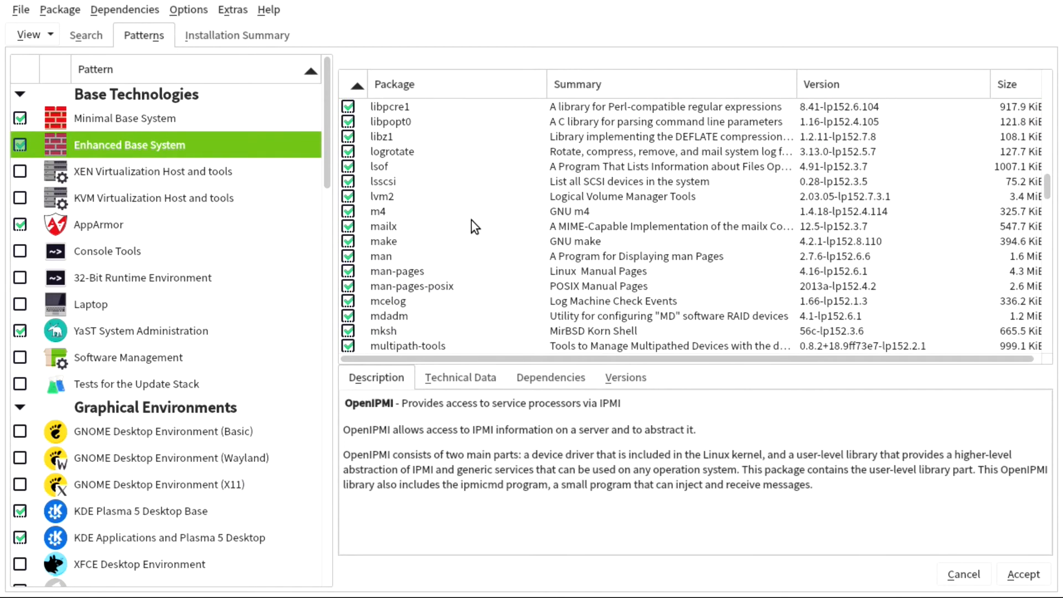
{"action": "scroll", "coordinate": [446, 205], "scroll_direction": "down", "scroll_amount": 17}
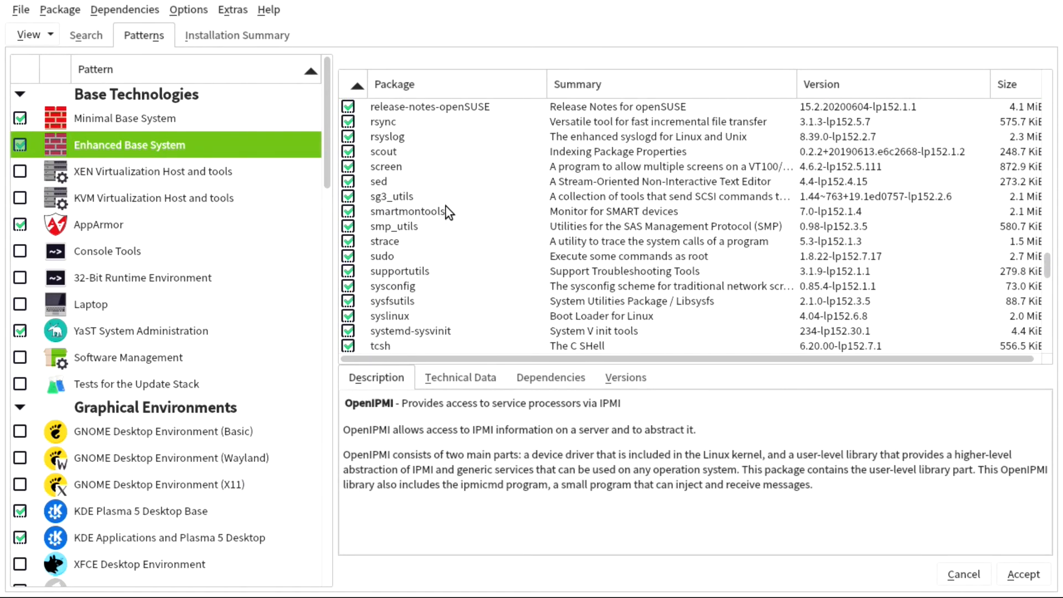
{"action": "scroll", "coordinate": [453, 217], "scroll_direction": "up", "scroll_amount": 1}
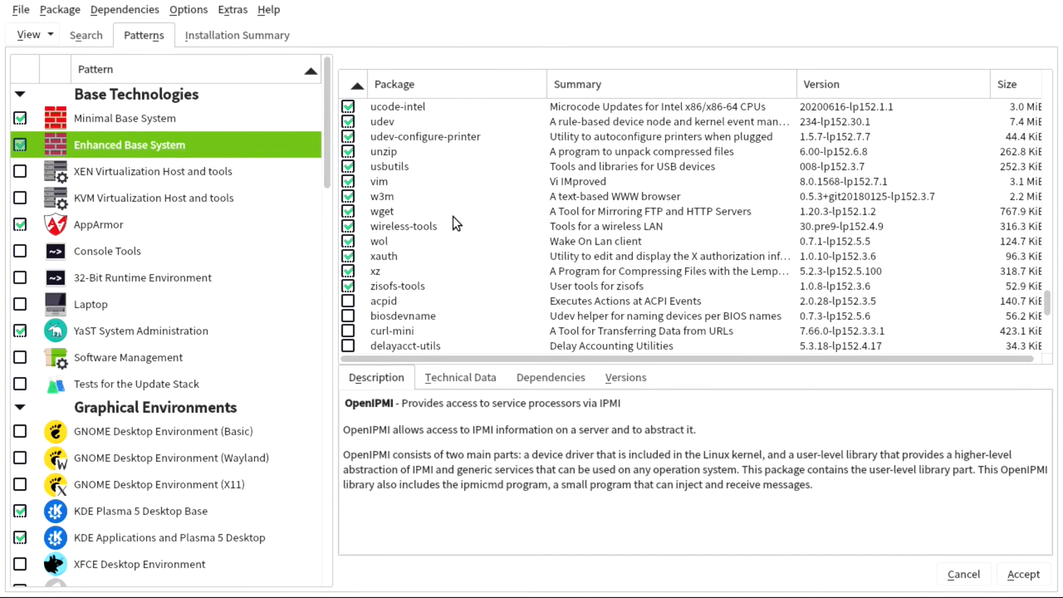
{"action": "scroll", "coordinate": [444, 202], "scroll_direction": "down", "scroll_amount": 4}
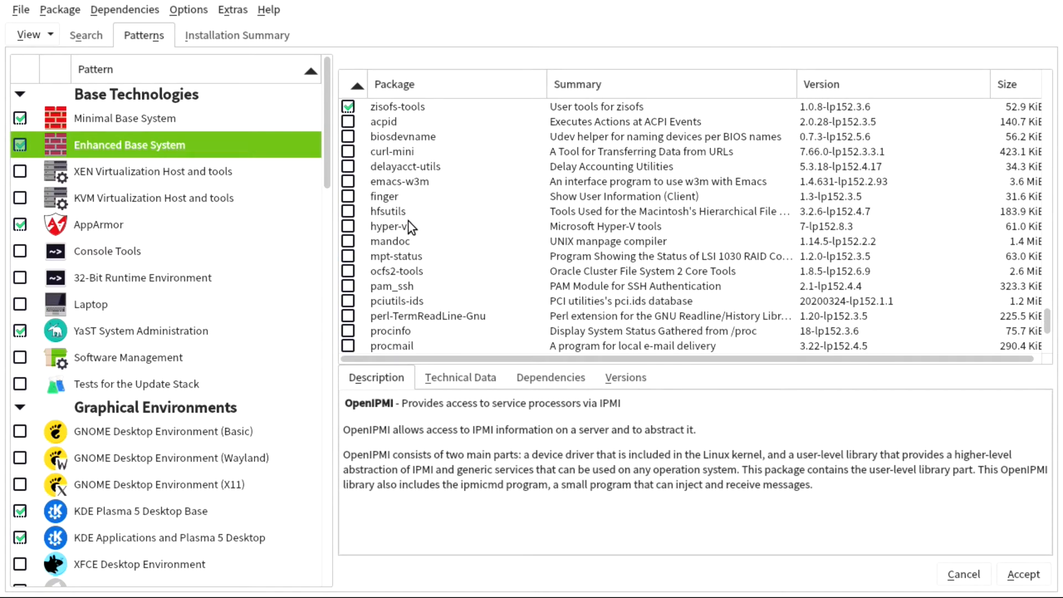
{"action": "scroll", "coordinate": [408, 221], "scroll_direction": "down", "scroll_amount": 4}
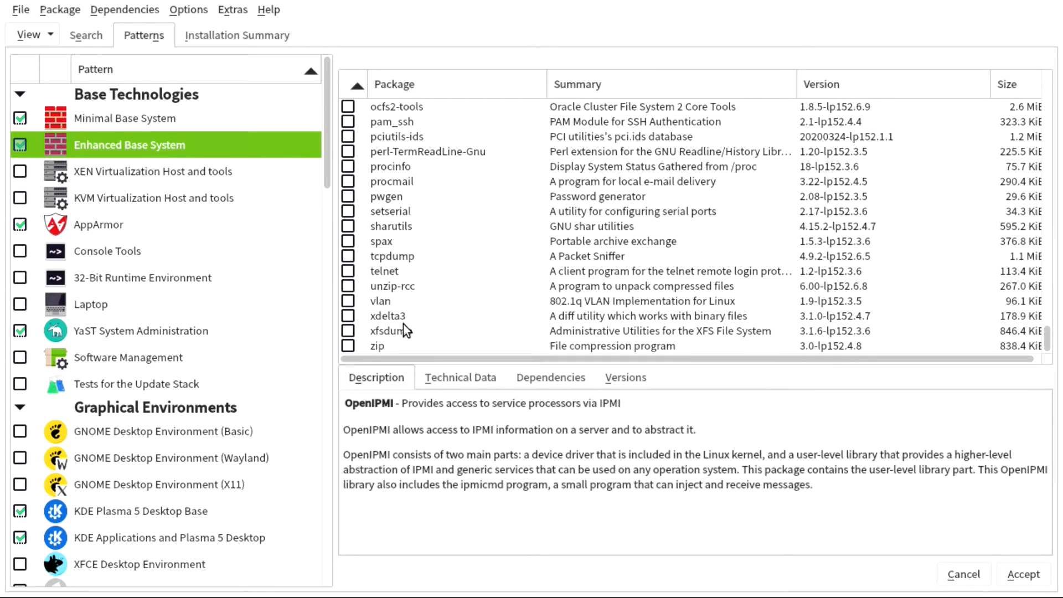
{"action": "left_click", "coordinate": [347, 343]}
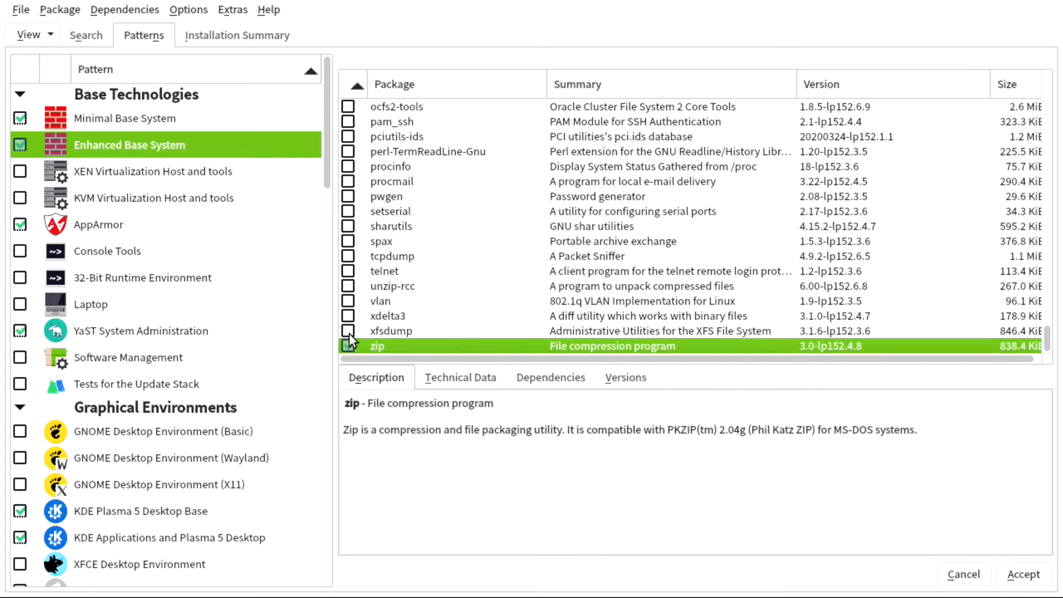
{"action": "left_click", "coordinate": [348, 331]}
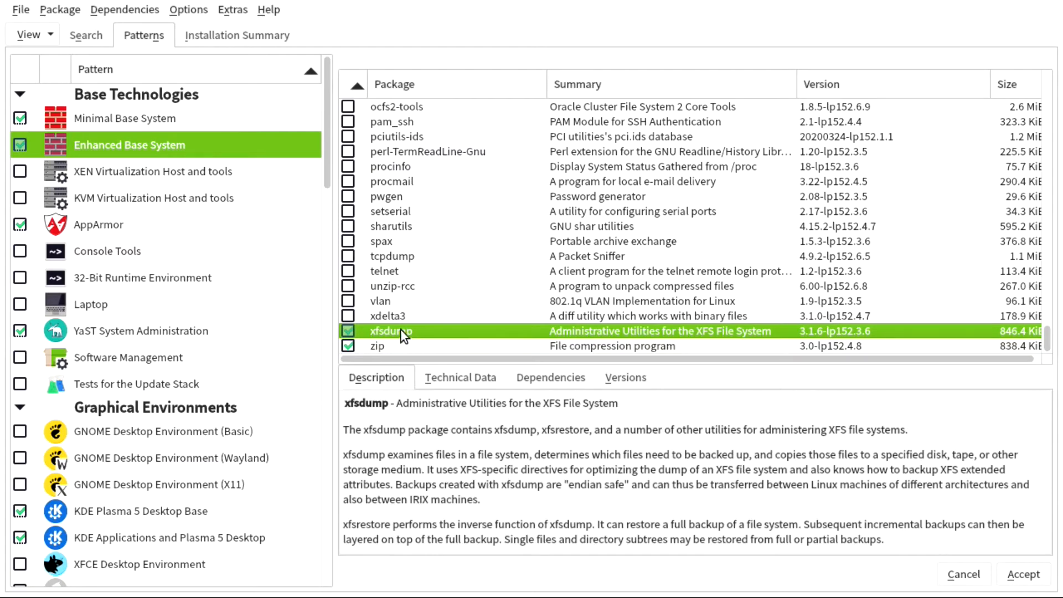
{"action": "left_click", "coordinate": [157, 224]}
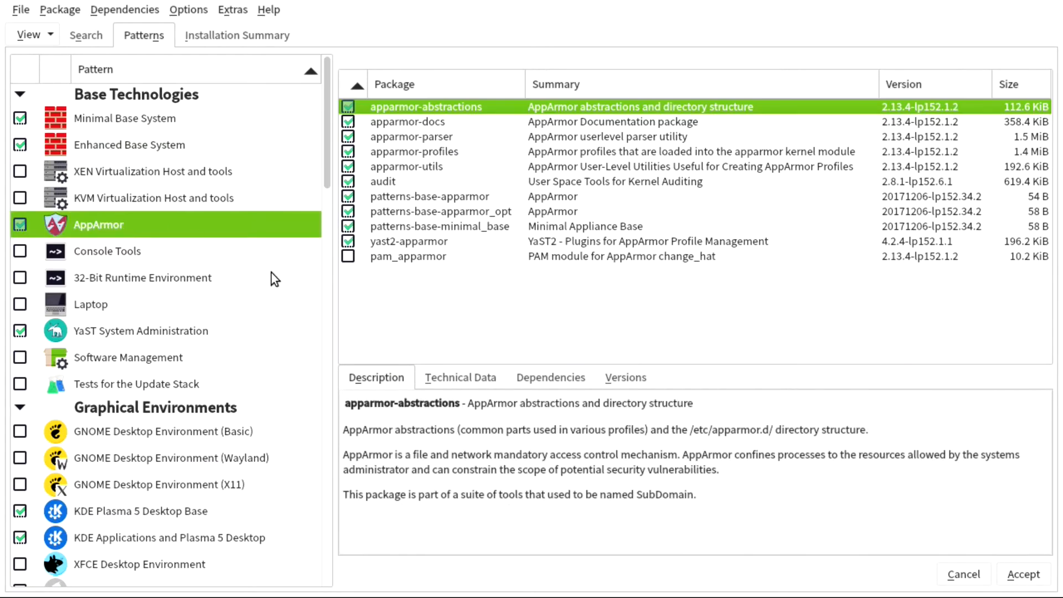
- List the YaST System Administration pattern's packages and scroll through them
{"action": "mouse_move", "coordinate": [271, 274]}
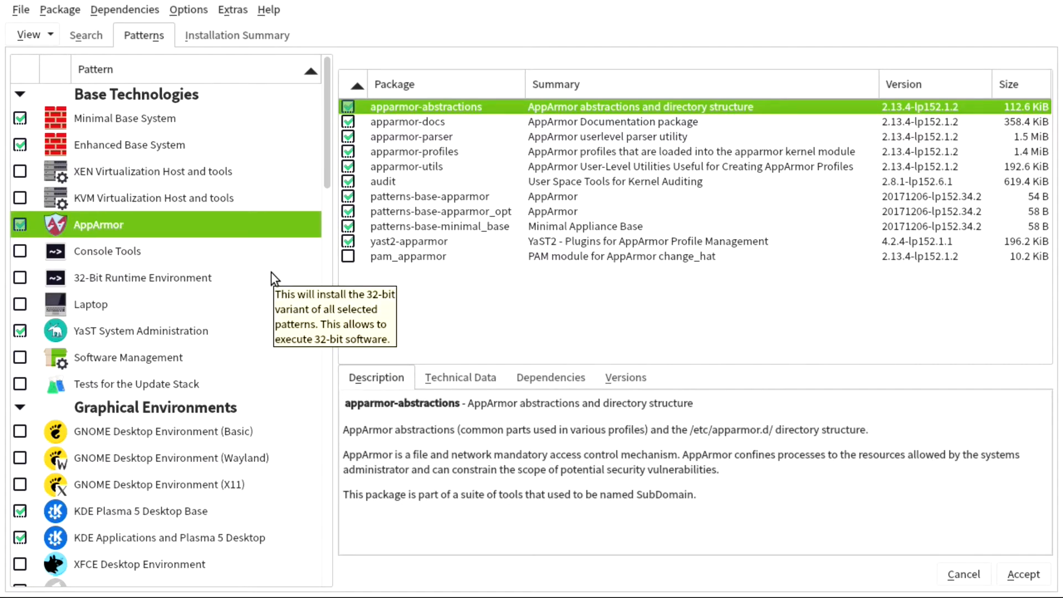
{"action": "left_click", "coordinate": [165, 332]}
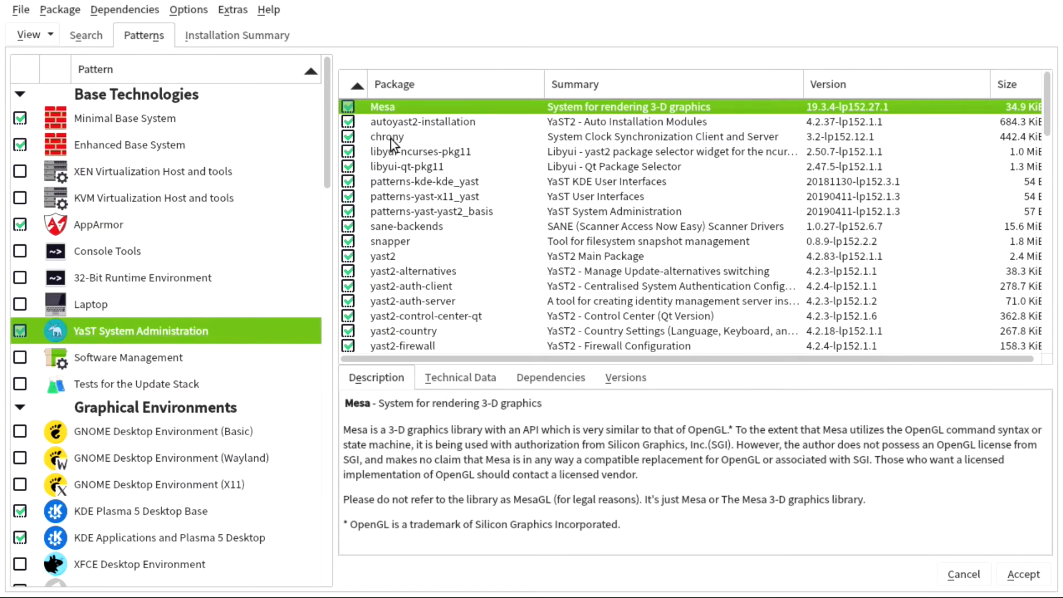
{"action": "scroll", "coordinate": [388, 218], "scroll_direction": "down", "scroll_amount": 20}
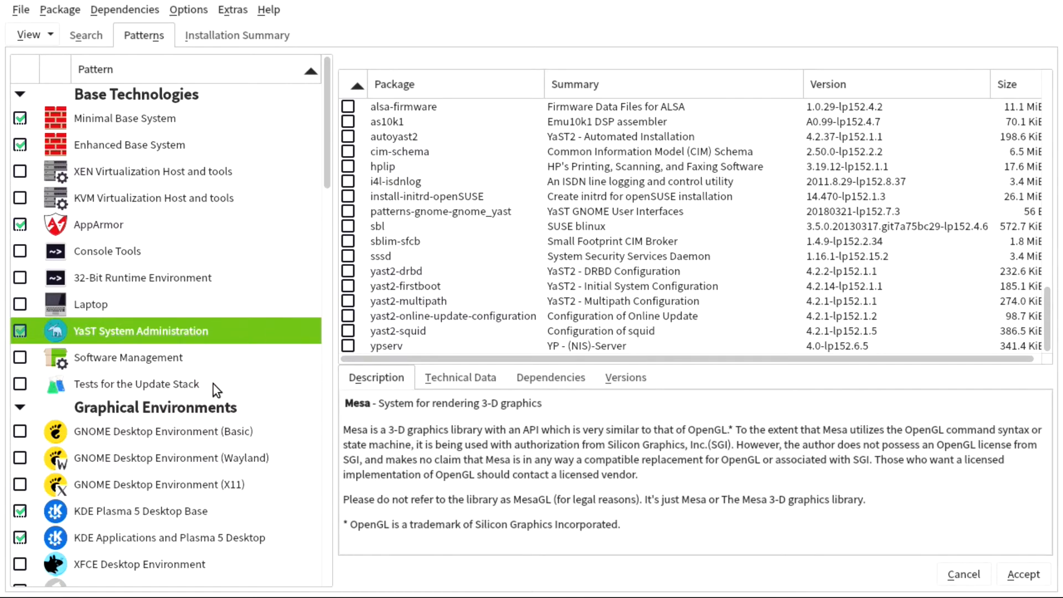
{"action": "scroll", "coordinate": [213, 384], "scroll_direction": "down", "scroll_amount": 2}
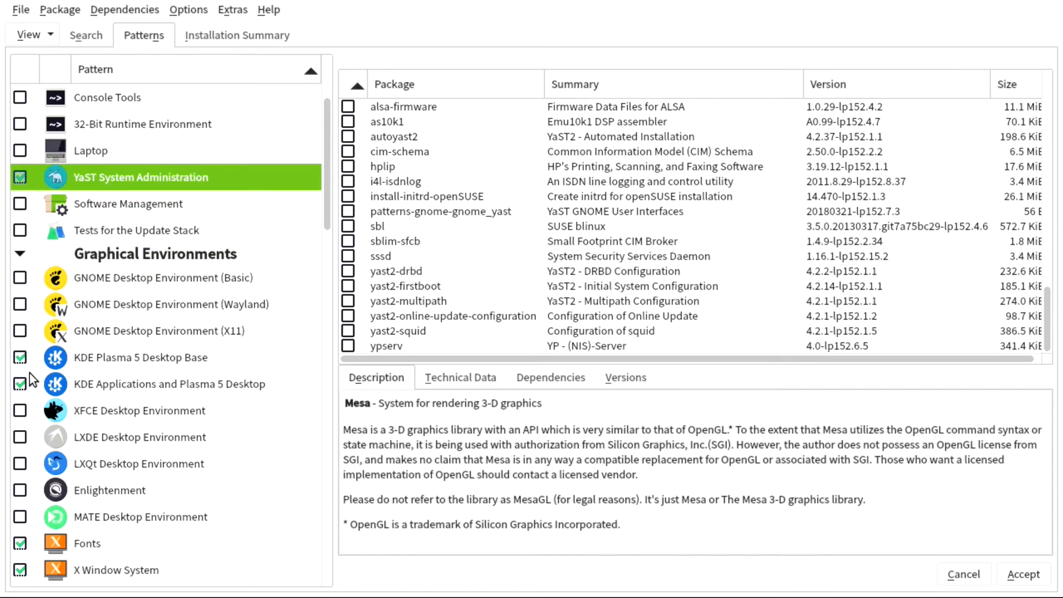
- Deselect KDE Applications and Plasma 5 Desktop, then browse the XFCE, LXDE, LXQt, Enlightenment and MATE patterns
{"action": "left_click", "coordinate": [19, 383]}
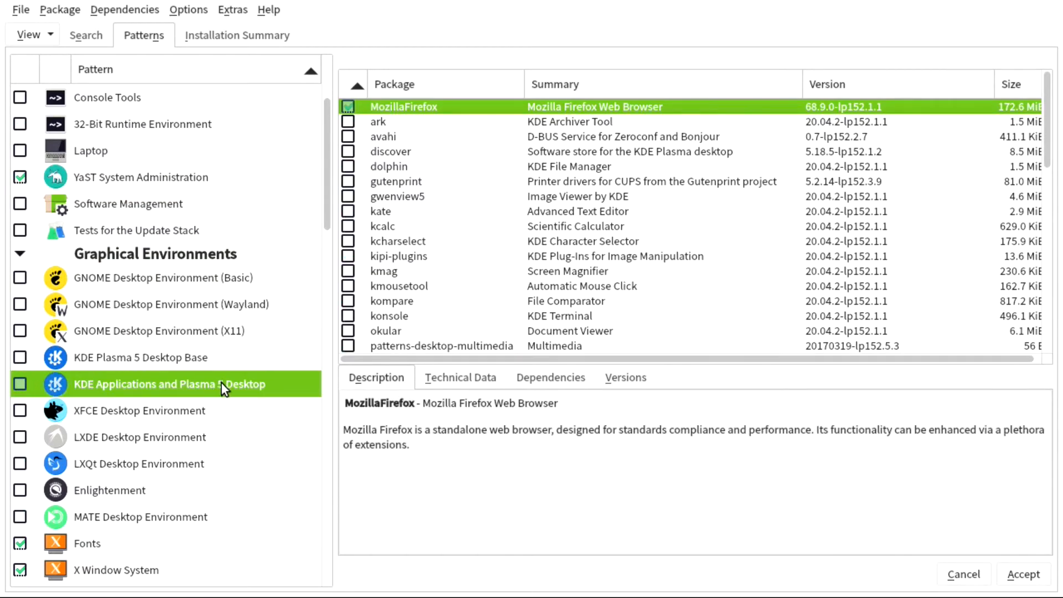
{"action": "left_click", "coordinate": [155, 353]}
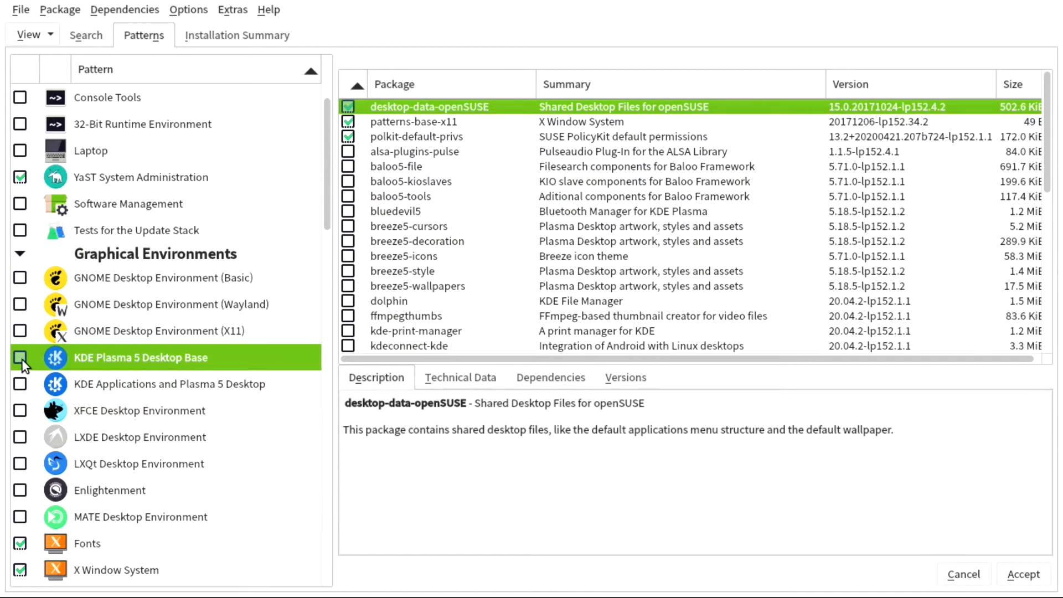
{"action": "left_click", "coordinate": [131, 412]}
{"action": "left_click", "coordinate": [150, 441]}
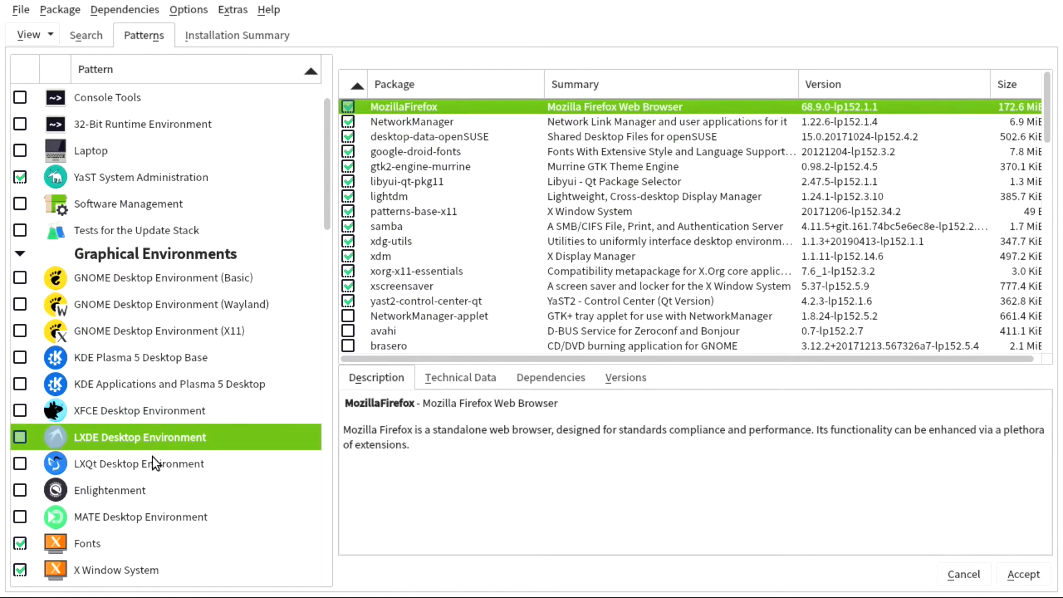
{"action": "left_click", "coordinate": [153, 458]}
{"action": "left_click", "coordinate": [150, 490]}
{"action": "left_click", "coordinate": [207, 522]}
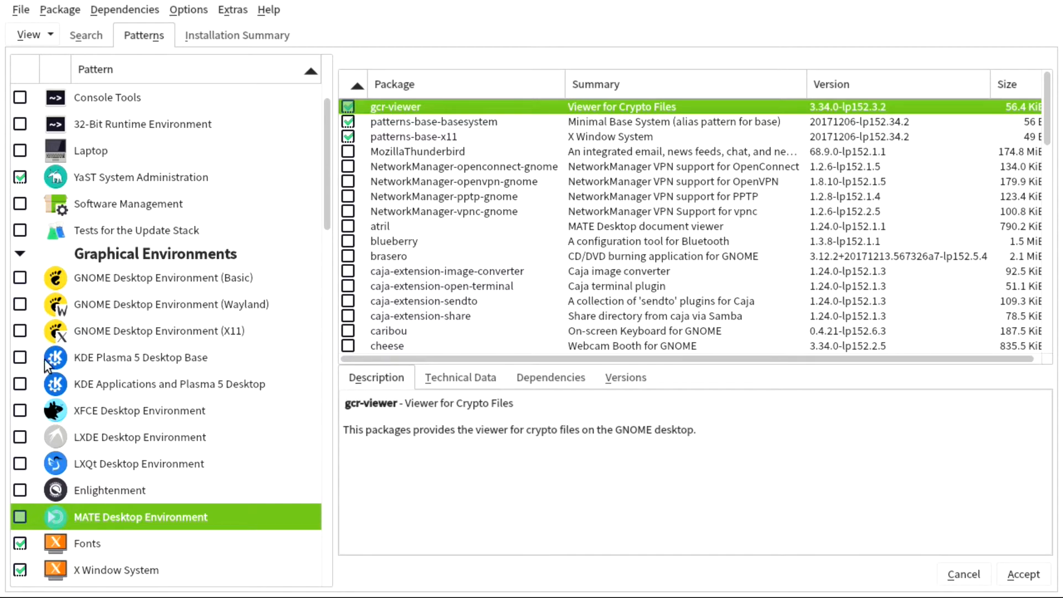
- Re-select KDE Plasma 5 Desktop Base and list the KDE Applications and Plasma 5 Desktop packages
{"action": "left_click", "coordinate": [17, 358]}
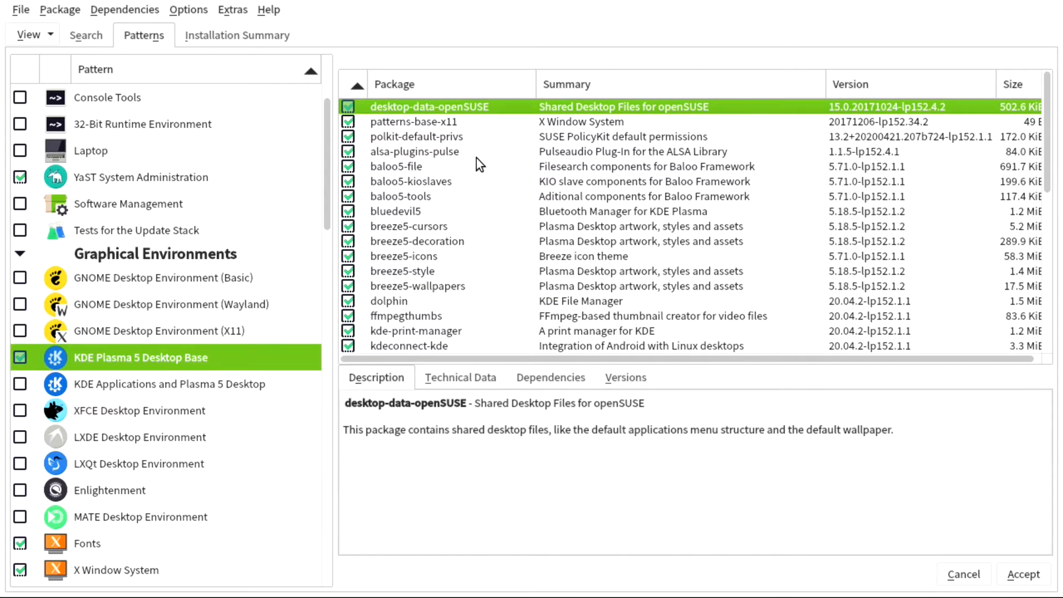
{"action": "scroll", "coordinate": [476, 158], "scroll_direction": "down", "scroll_amount": 5}
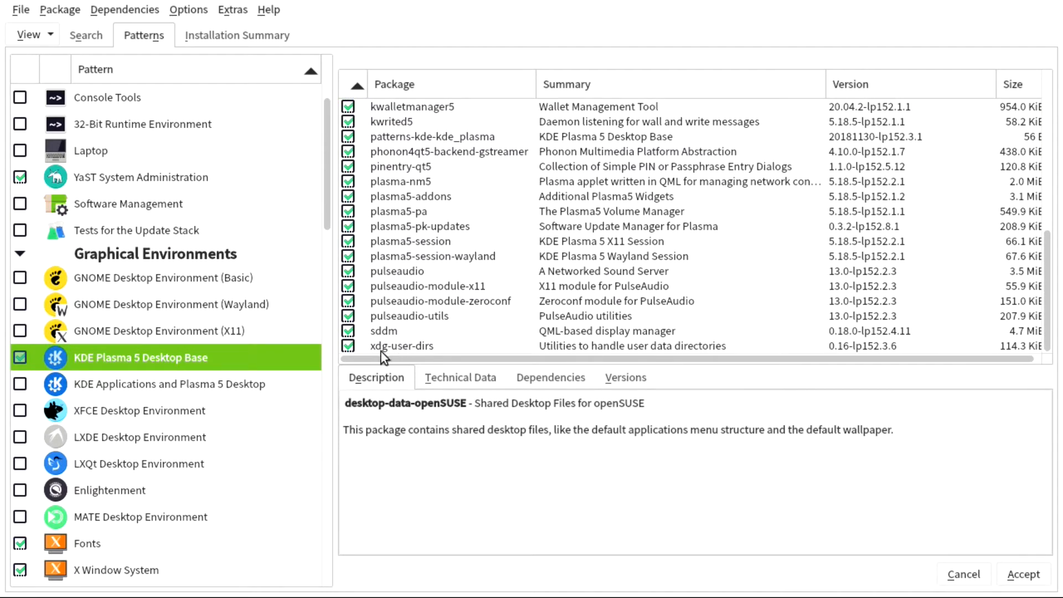
{"action": "left_click", "coordinate": [106, 386]}
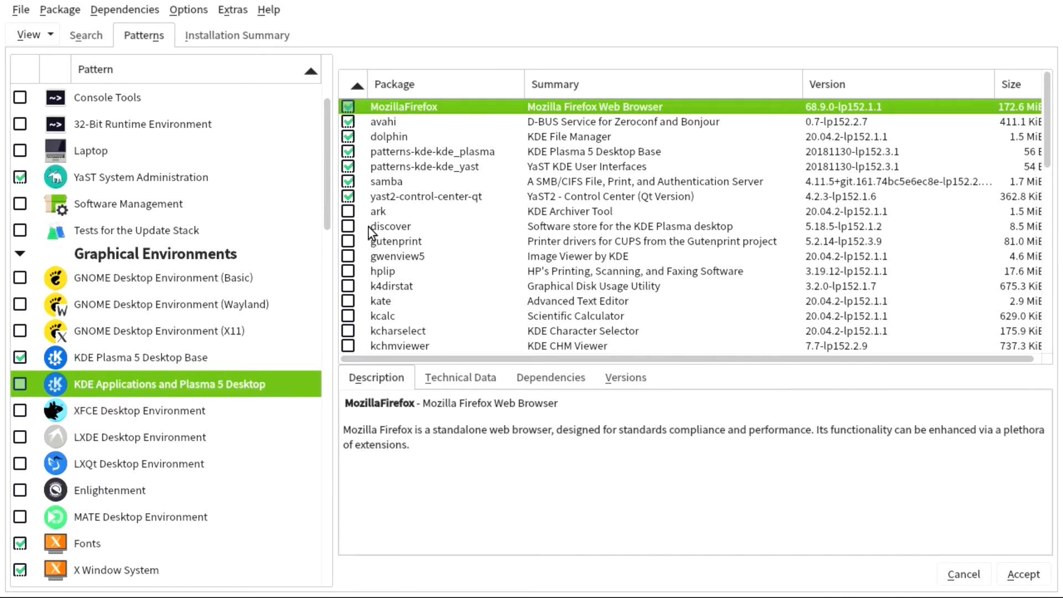
- Read the ark package description and mark kate and kcalc for installation
{"action": "left_click", "coordinate": [348, 212]}
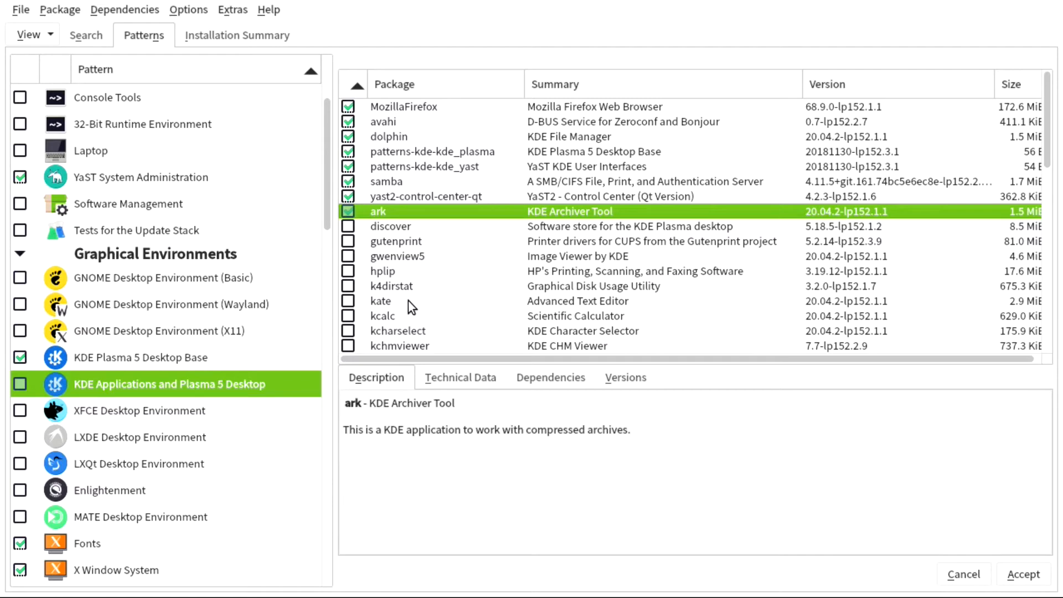
{"action": "left_click", "coordinate": [349, 300]}
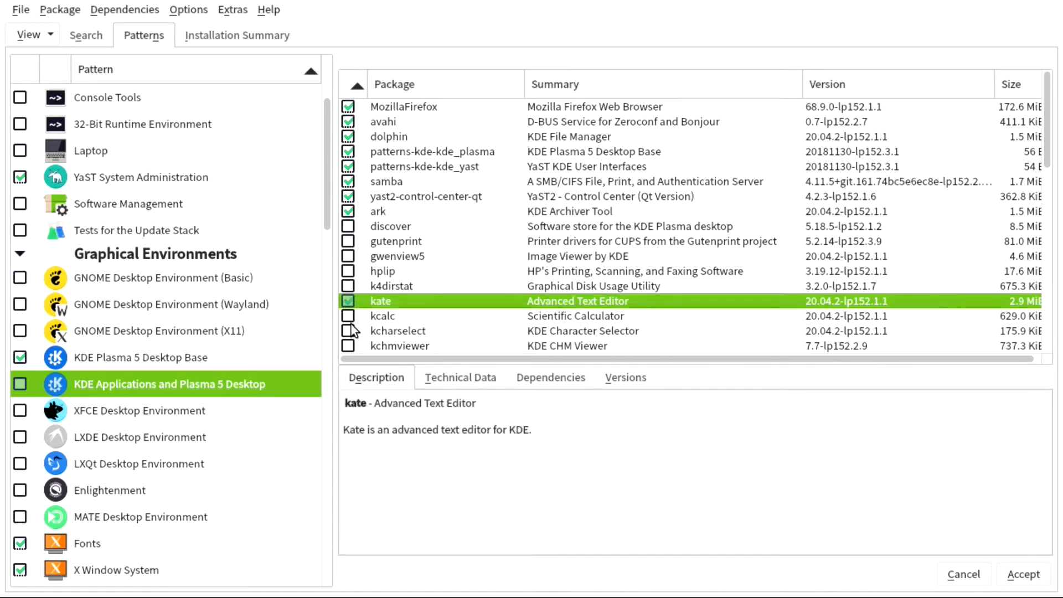
{"action": "left_click", "coordinate": [348, 316]}
- Mark konsole, krename and krusader for installation and check the okular package details
{"action": "scroll", "coordinate": [503, 303], "scroll_direction": "down", "scroll_amount": 2}
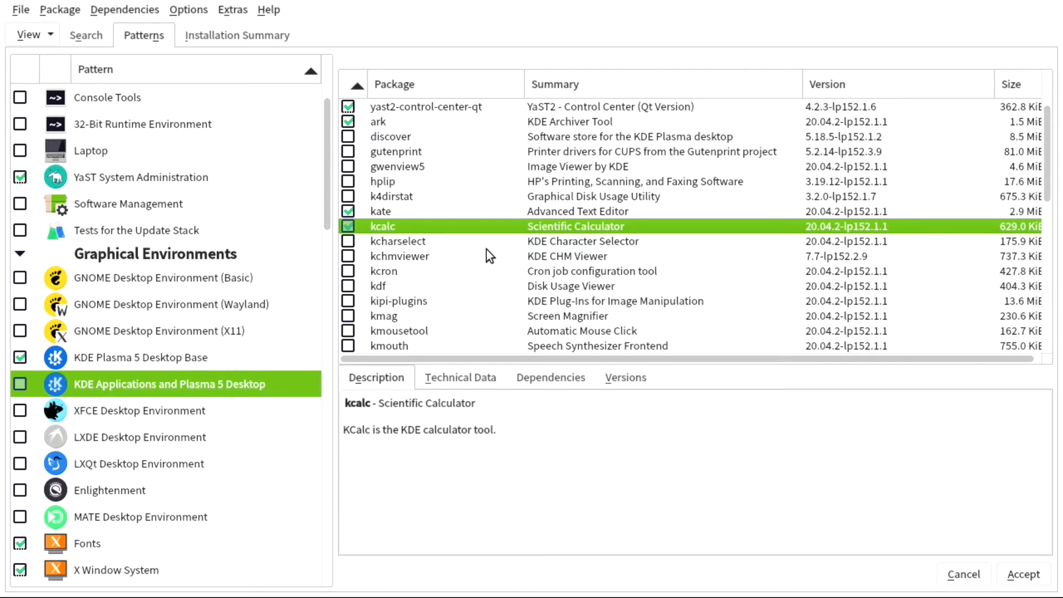
{"action": "scroll", "coordinate": [489, 255], "scroll_direction": "down", "scroll_amount": 1}
{"action": "scroll", "coordinate": [486, 253], "scroll_direction": "down", "scroll_amount": 2}
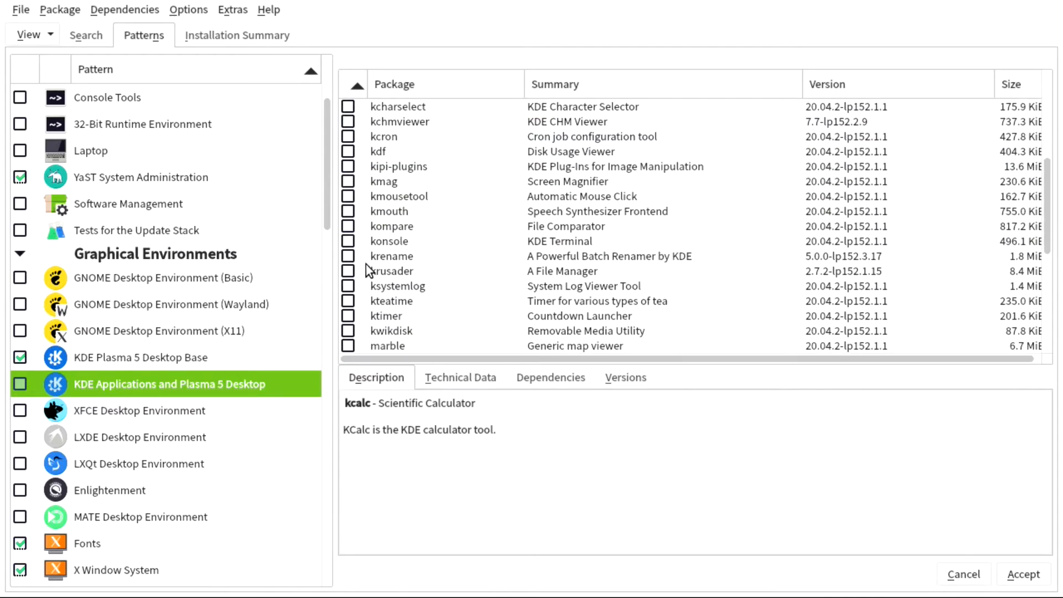
{"action": "left_click", "coordinate": [347, 241]}
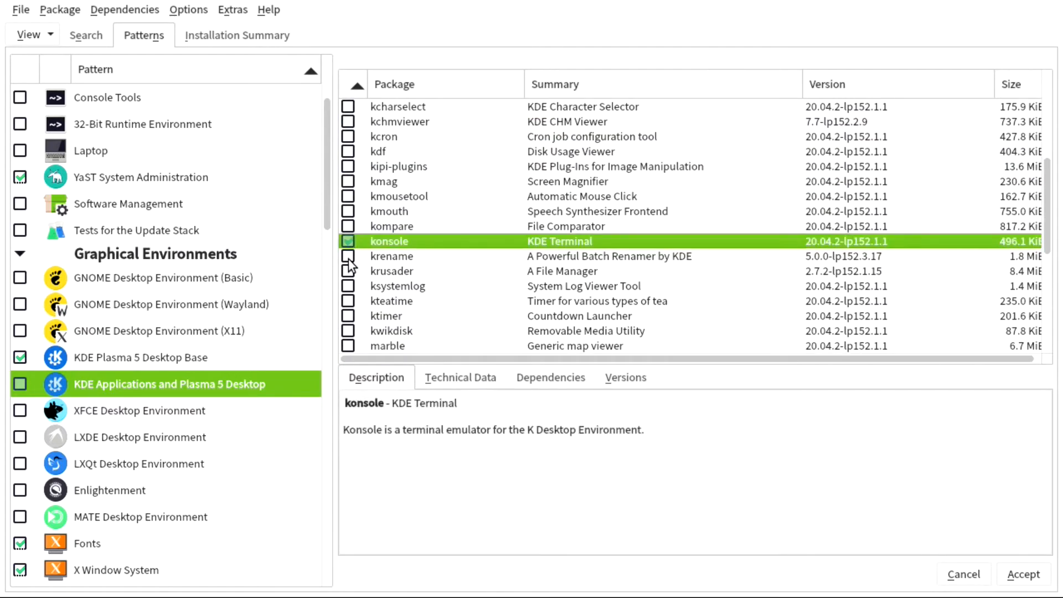
{"action": "left_click", "coordinate": [348, 257]}
{"action": "left_click", "coordinate": [348, 271]}
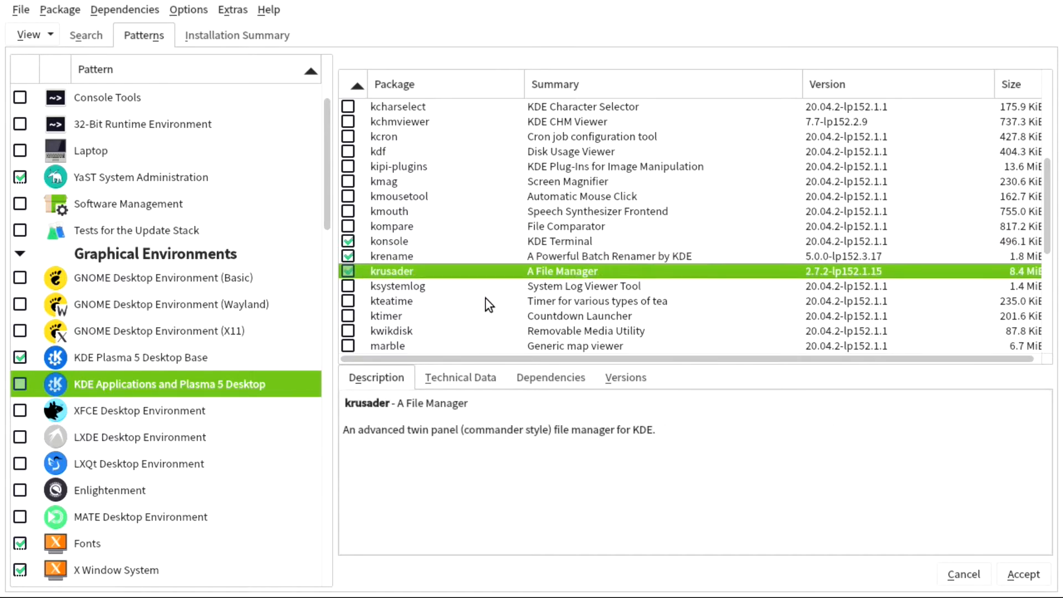
{"action": "scroll", "coordinate": [486, 305], "scroll_direction": "down", "scroll_amount": 1}
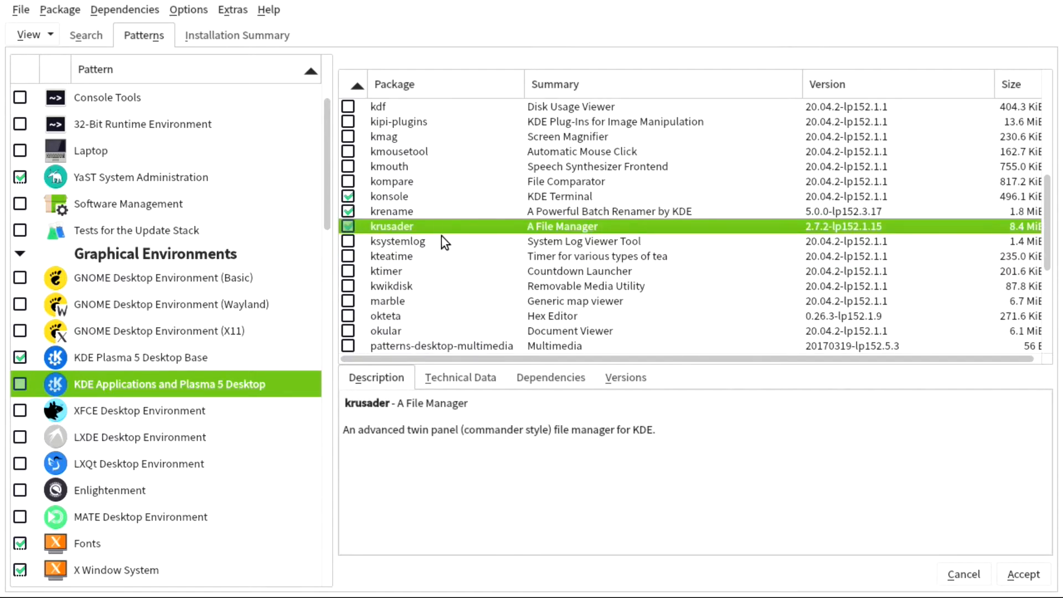
{"action": "scroll", "coordinate": [457, 260], "scroll_direction": "down", "scroll_amount": 1}
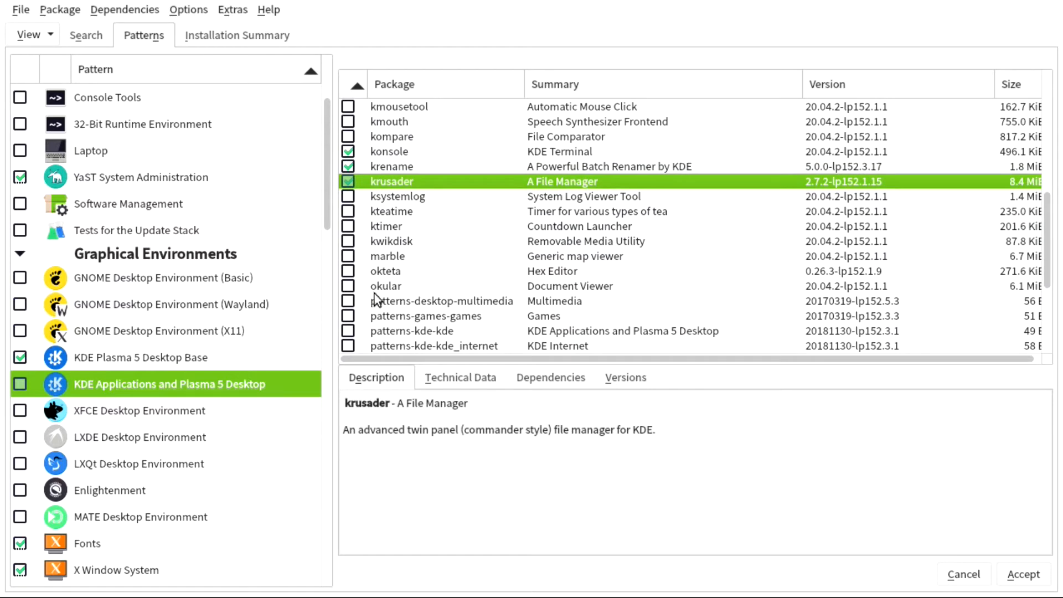
{"action": "left_click", "coordinate": [423, 290]}
{"action": "scroll", "coordinate": [523, 299], "scroll_direction": "down", "scroll_amount": 1}
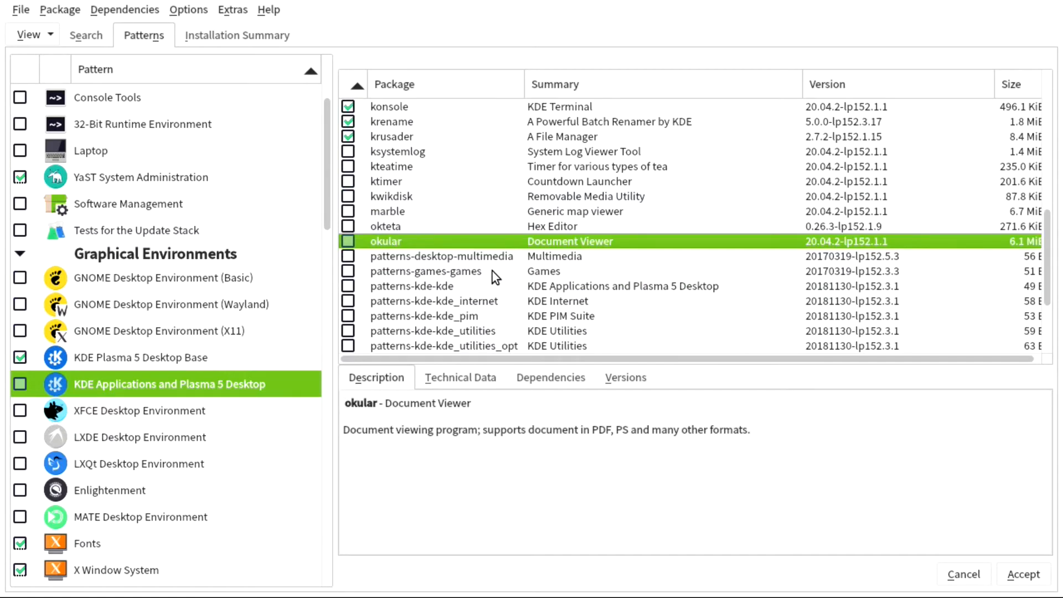
{"action": "scroll", "coordinate": [492, 258], "scroll_direction": "down", "scroll_amount": 3}
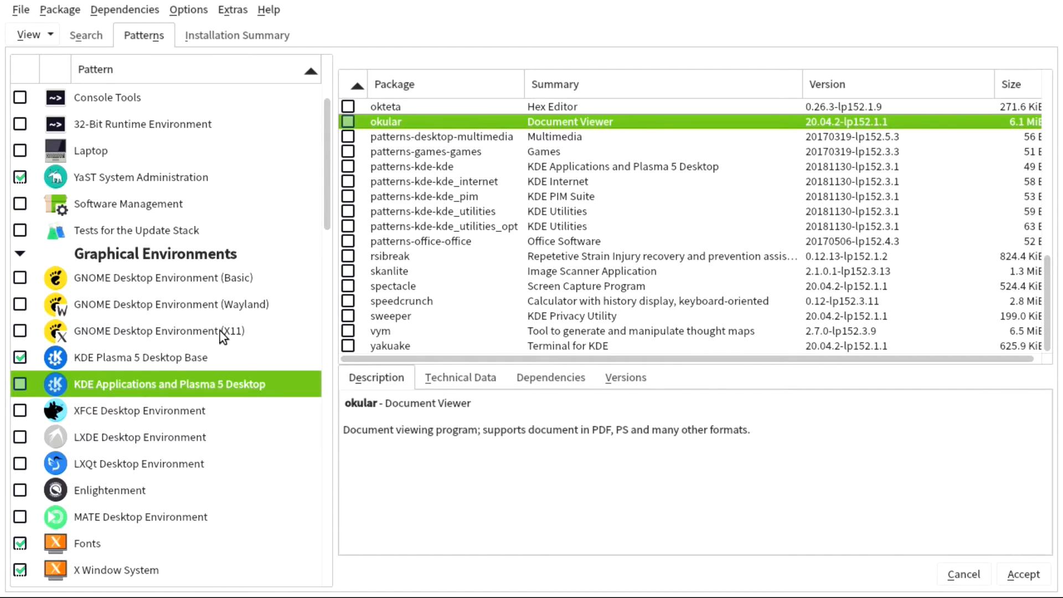
{"action": "scroll", "coordinate": [161, 424], "scroll_direction": "down", "scroll_amount": 3}
- Browse the Fonts pattern's packages and read the bitstream-vera-fonts description
{"action": "left_click", "coordinate": [104, 313]}
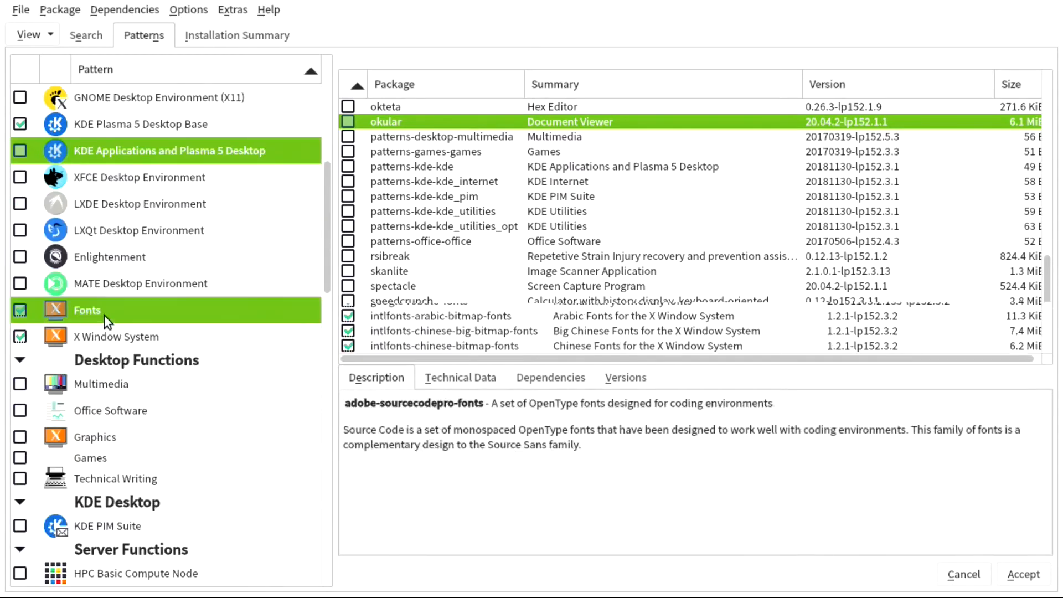
{"action": "scroll", "coordinate": [457, 212], "scroll_direction": "down", "scroll_amount": 6}
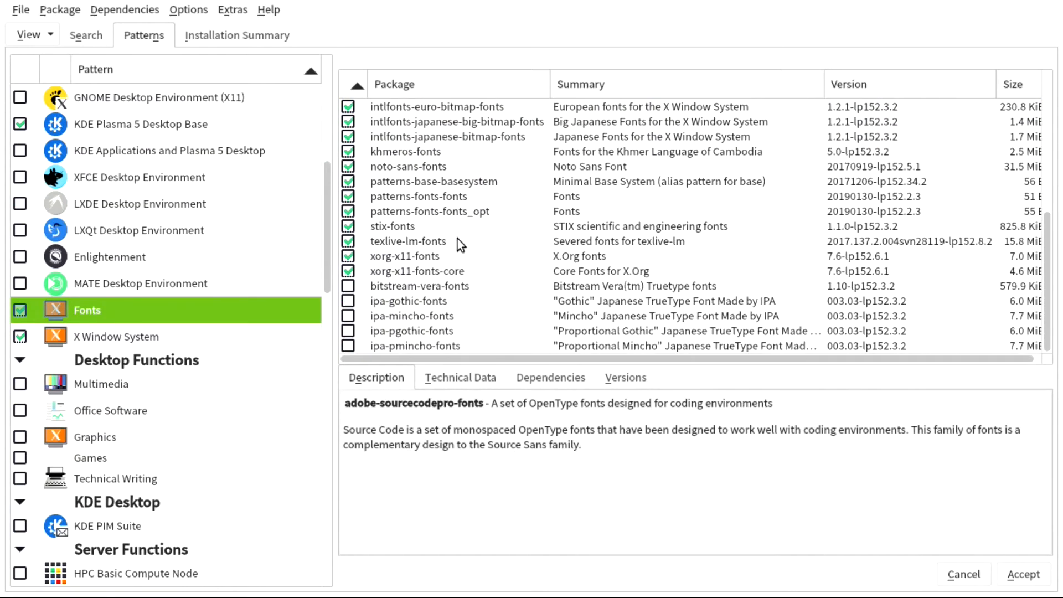
{"action": "left_click", "coordinate": [395, 288]}
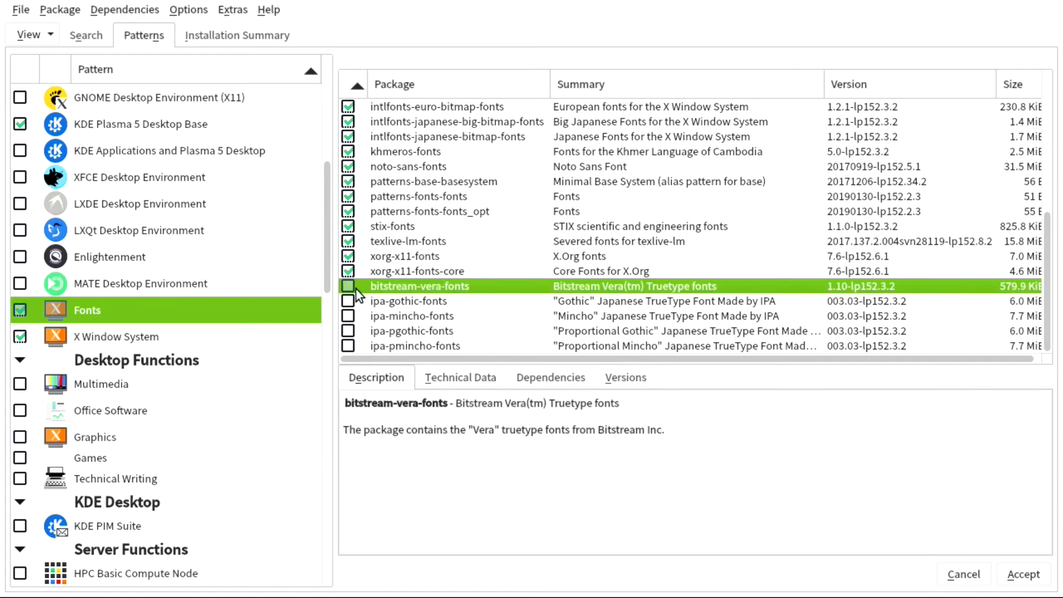
- Scroll through the X Window System pattern's package list
{"action": "left_click", "coordinate": [138, 337]}
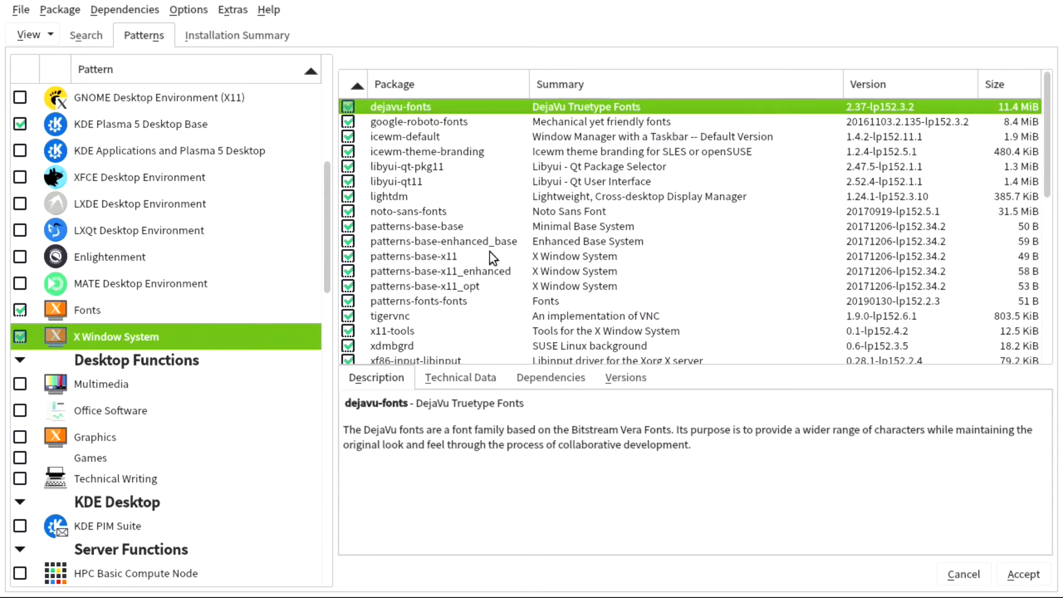
{"action": "scroll", "coordinate": [498, 233], "scroll_direction": "down", "scroll_amount": 10}
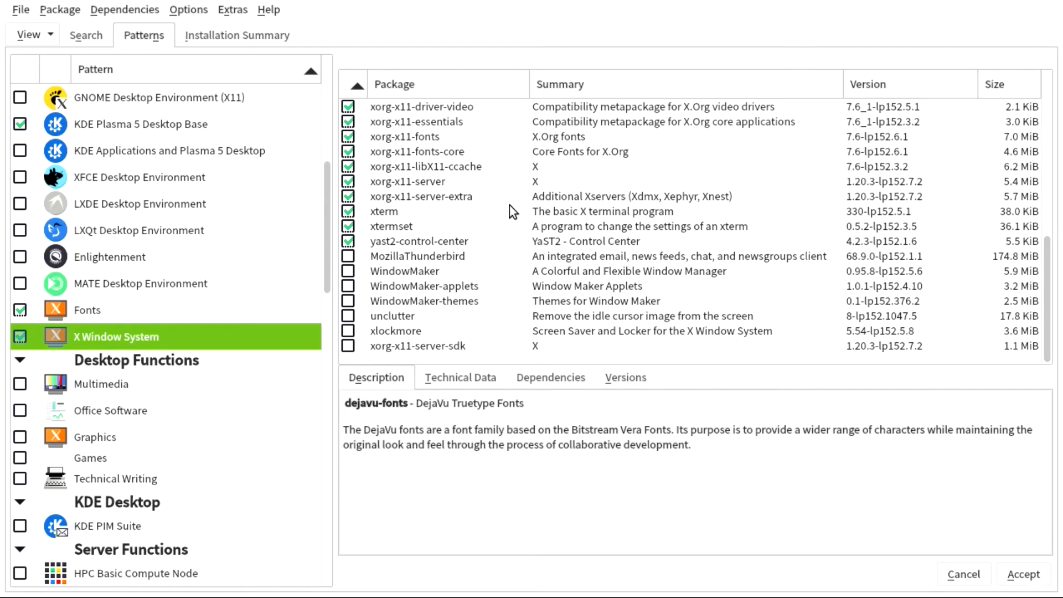
{"action": "scroll", "coordinate": [459, 274], "scroll_direction": "up", "scroll_amount": 10}
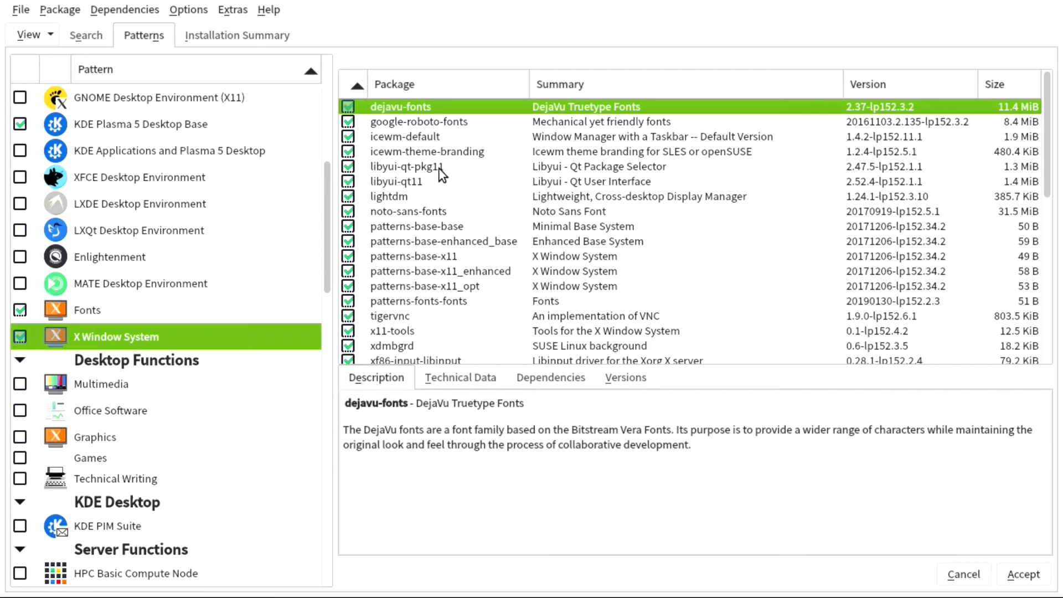
{"action": "scroll", "coordinate": [443, 186], "scroll_direction": "down", "scroll_amount": 7}
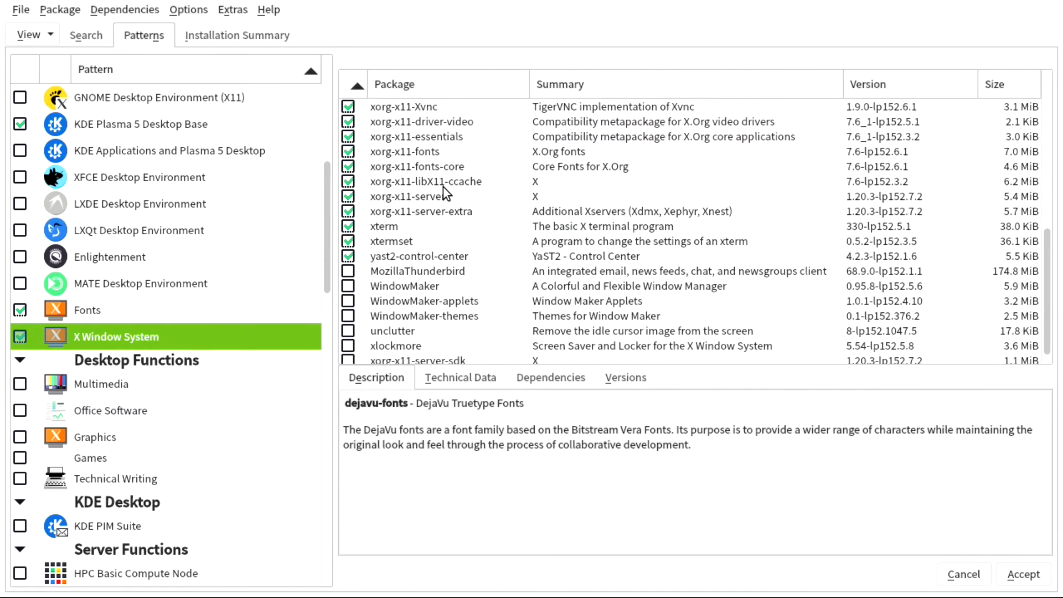
{"action": "scroll", "coordinate": [454, 278], "scroll_direction": "down", "scroll_amount": 1}
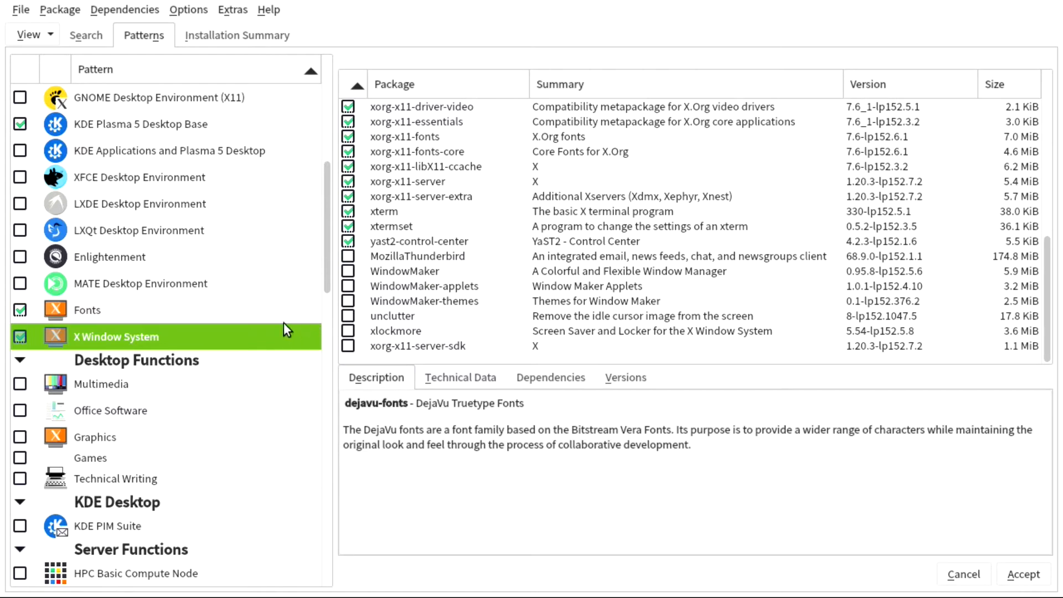
- In Multimedia, mark gstreamer-plugins-bad, -good, -libav, -ugly and gstreamer-utils for installation
{"action": "scroll", "coordinate": [127, 363], "scroll_direction": "down", "scroll_amount": 1}
{"action": "left_click", "coordinate": [125, 305]}
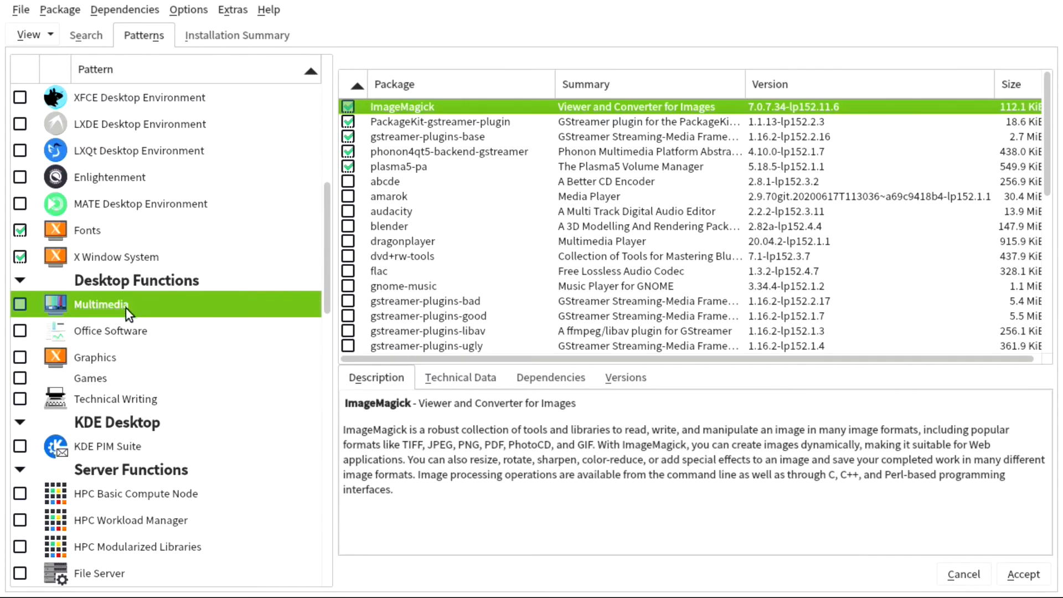
{"action": "scroll", "coordinate": [441, 194], "scroll_direction": "down", "scroll_amount": 1}
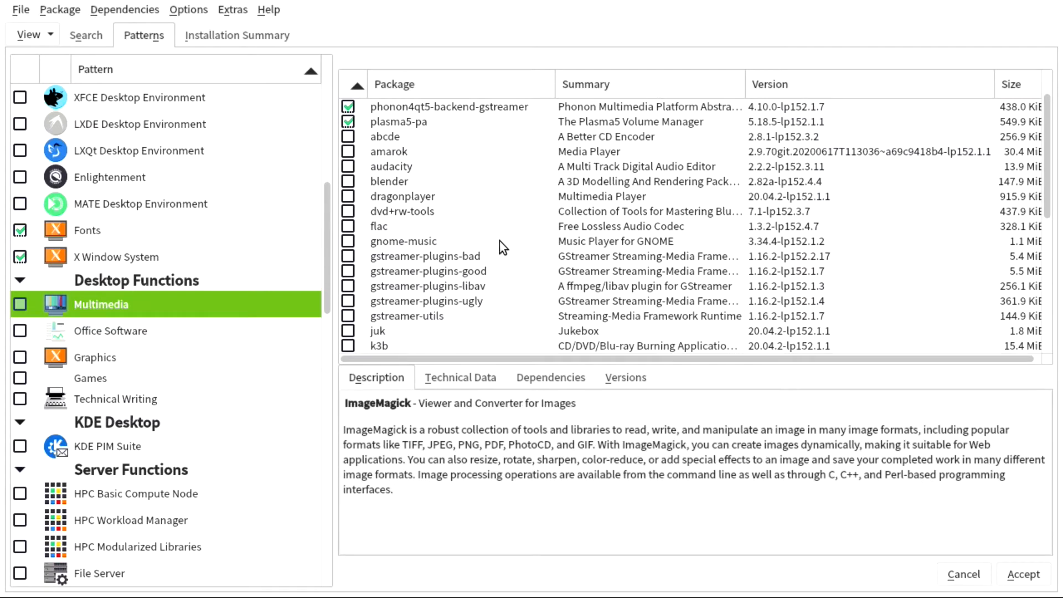
{"action": "left_click", "coordinate": [348, 256]}
{"action": "left_click", "coordinate": [348, 271]}
{"action": "left_click", "coordinate": [349, 286]}
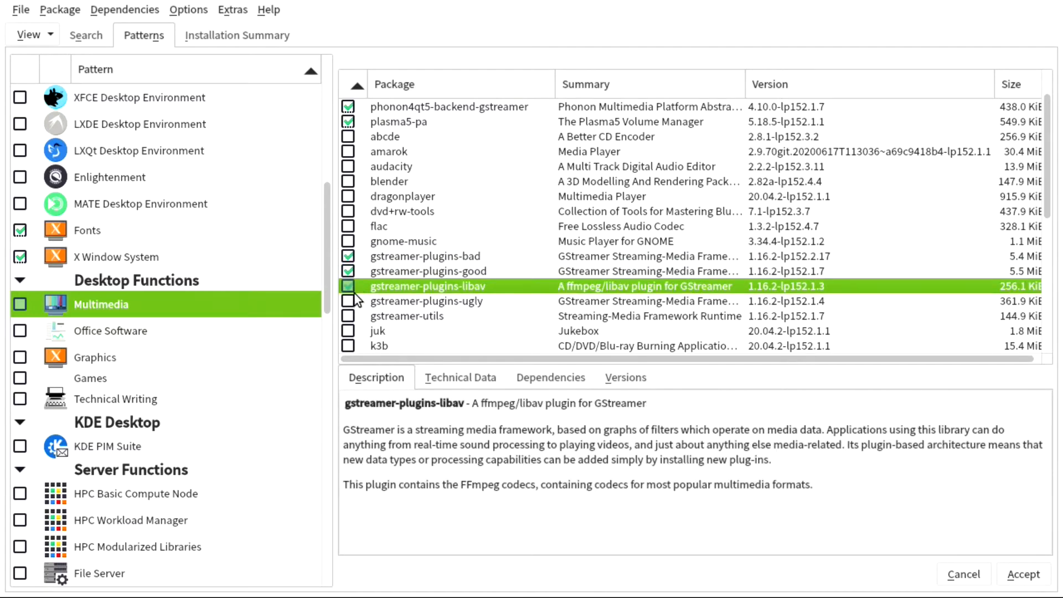
{"action": "left_click", "coordinate": [349, 301]}
{"action": "left_click", "coordinate": [349, 316]}
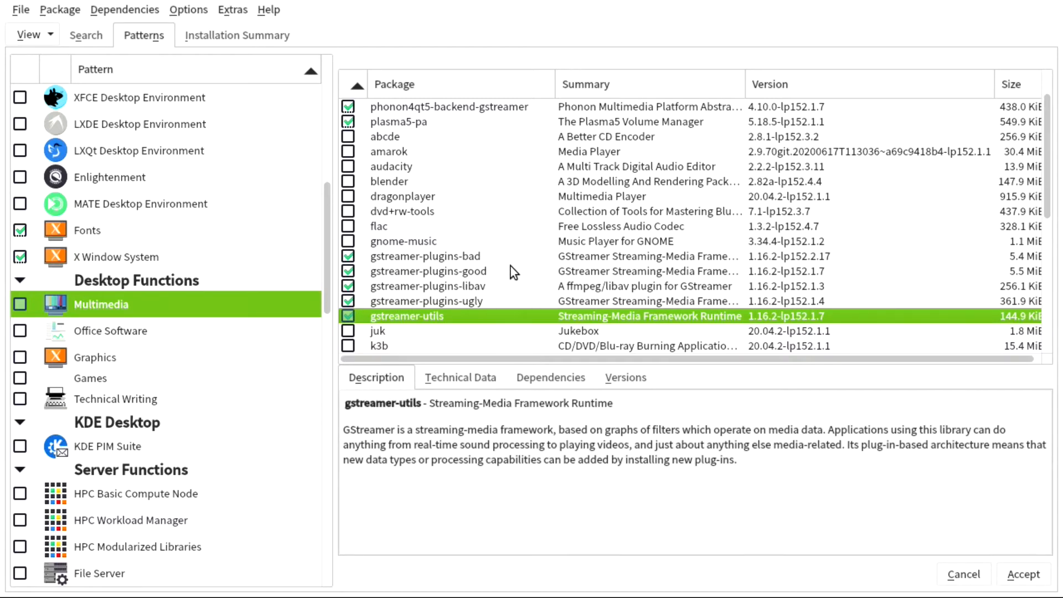
- Mark flac for installation and scroll through the rest of the Multimedia package list
{"action": "left_click", "coordinate": [348, 226]}
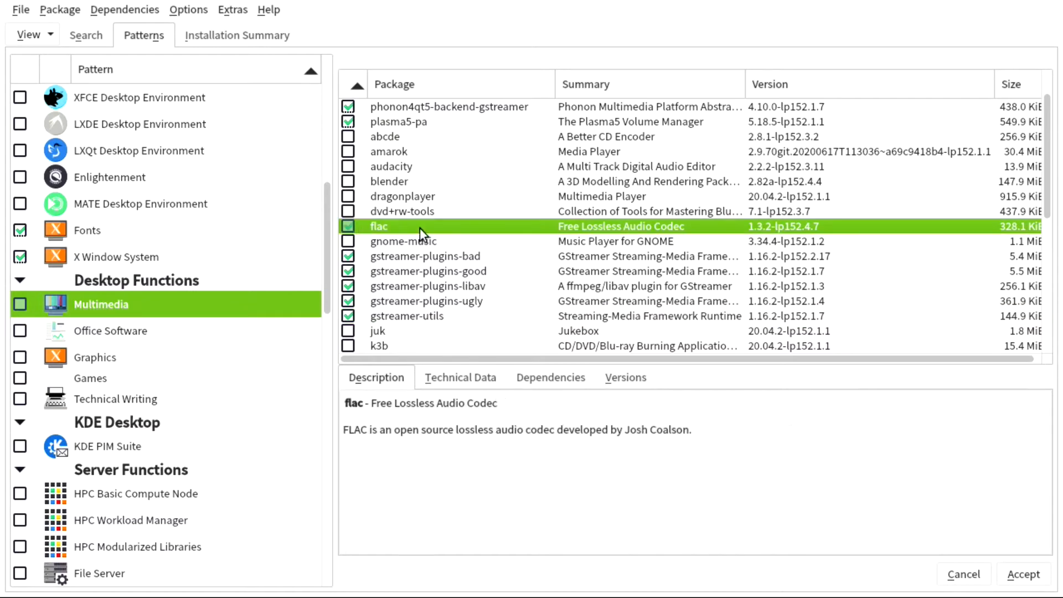
{"action": "scroll", "coordinate": [473, 235], "scroll_direction": "up", "scroll_amount": 1}
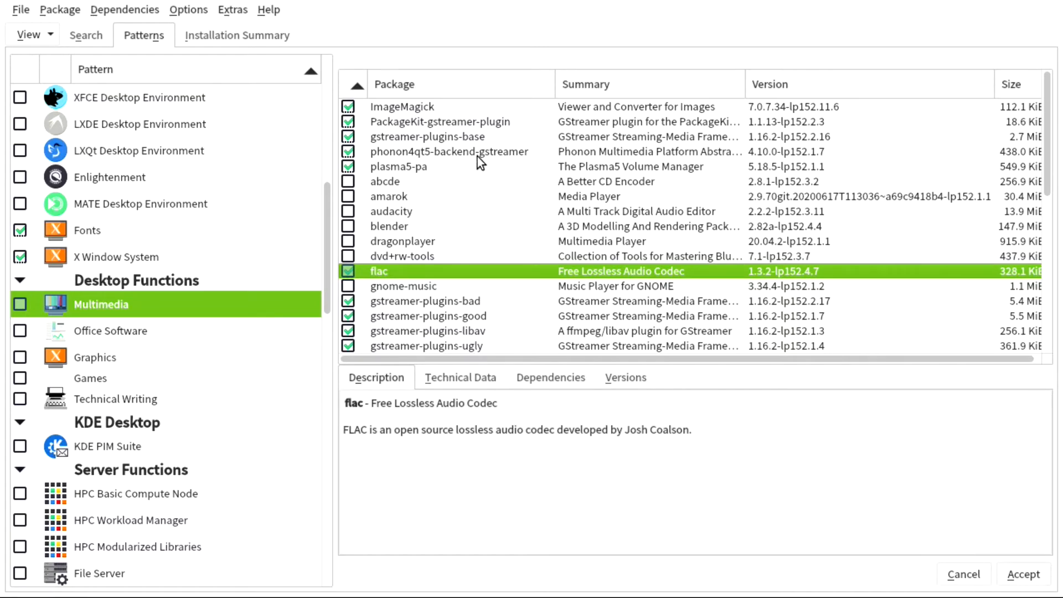
{"action": "scroll", "coordinate": [459, 209], "scroll_direction": "down", "scroll_amount": 1}
{"action": "scroll", "coordinate": [459, 212], "scroll_direction": "down", "scroll_amount": 2}
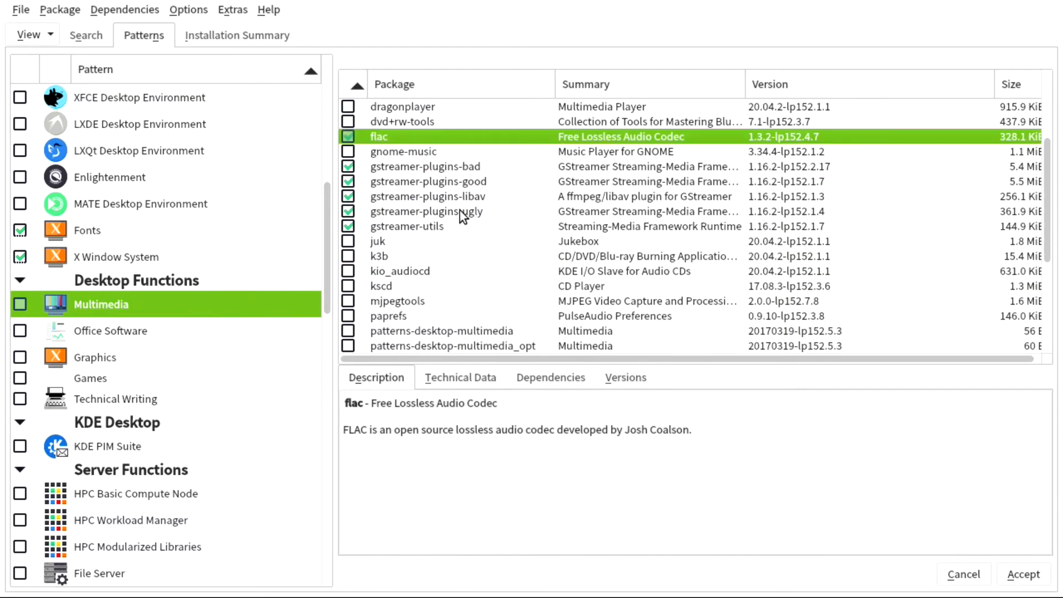
{"action": "scroll", "coordinate": [460, 210], "scroll_direction": "down", "scroll_amount": 3}
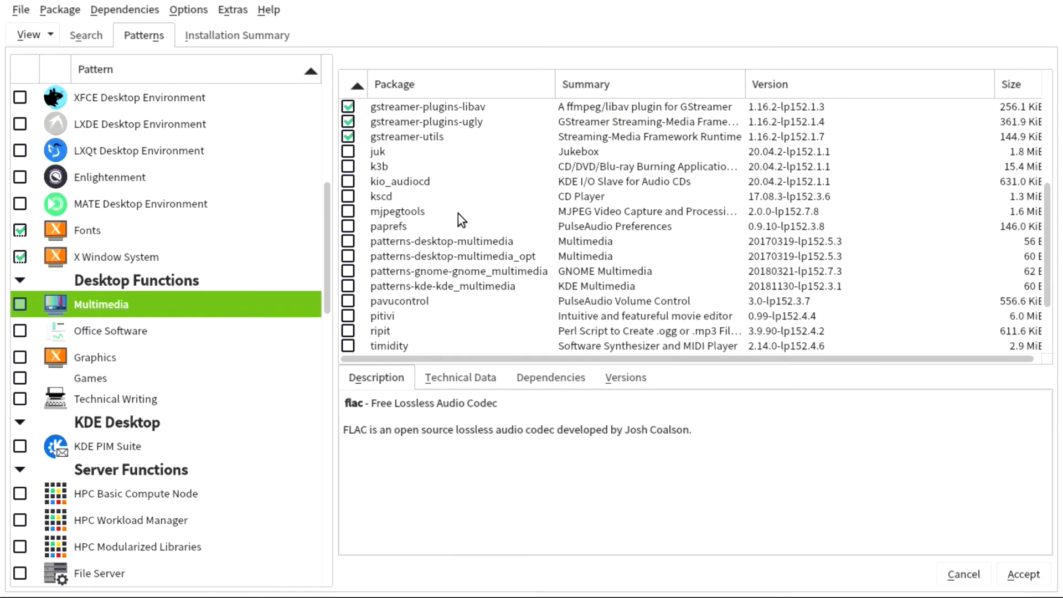
{"action": "scroll", "coordinate": [457, 212], "scroll_direction": "down", "scroll_amount": 1}
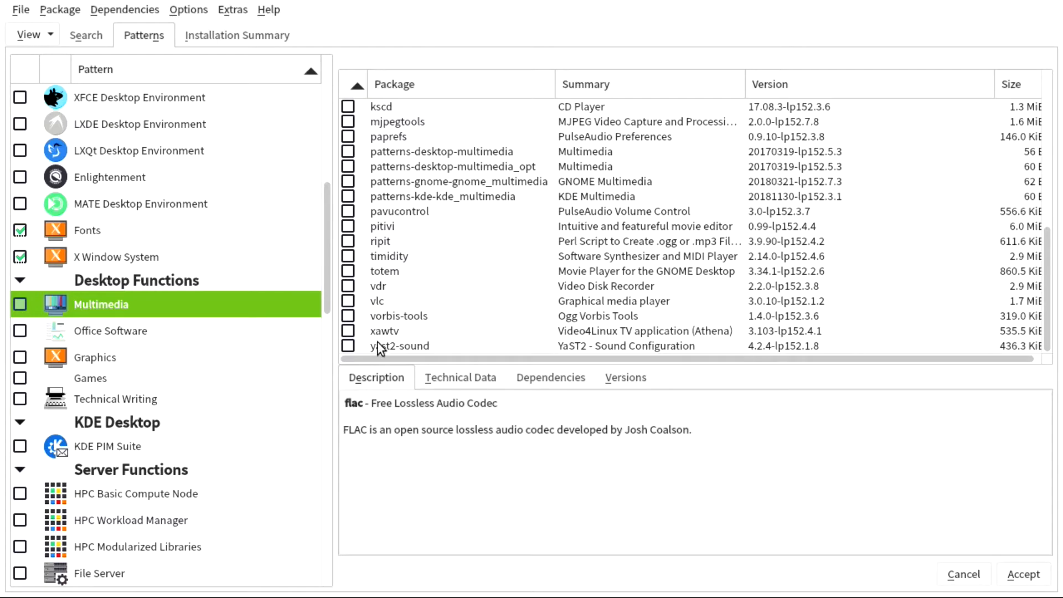
- Browse the Office Software and Graphics package lists, leaving both patterns unselected
{"action": "left_click", "coordinate": [114, 334]}
{"action": "scroll", "coordinate": [494, 177], "scroll_direction": "down", "scroll_amount": 5}
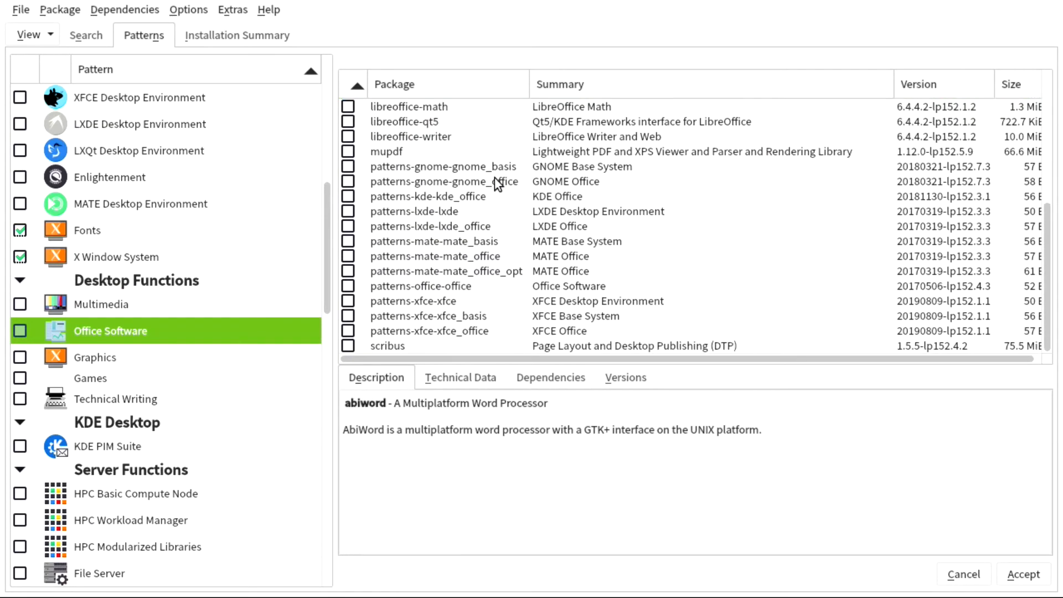
{"action": "left_click", "coordinate": [106, 364]}
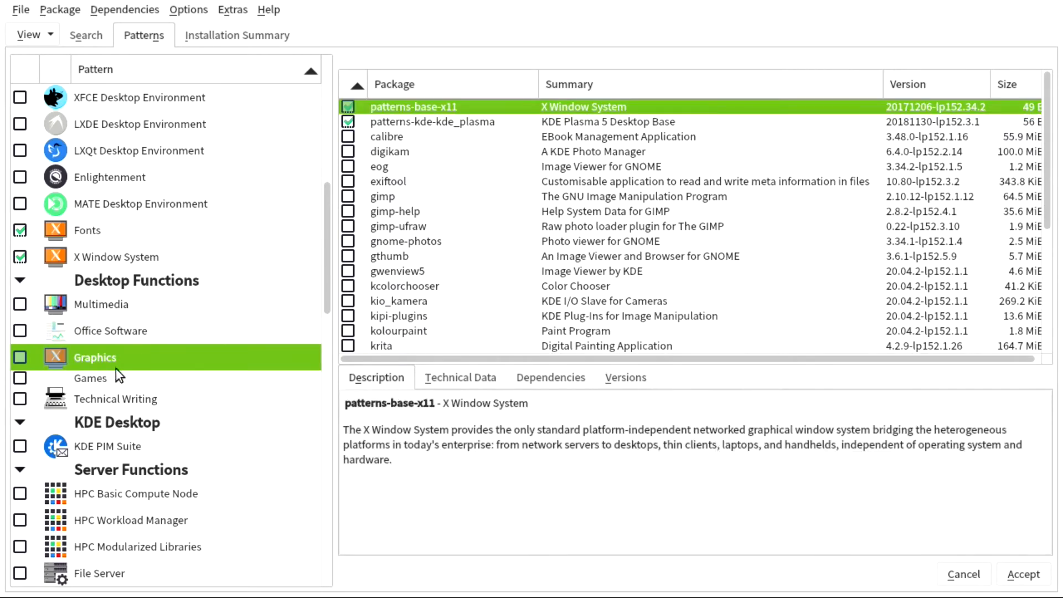
{"action": "scroll", "coordinate": [500, 215], "scroll_direction": "down", "scroll_amount": 5}
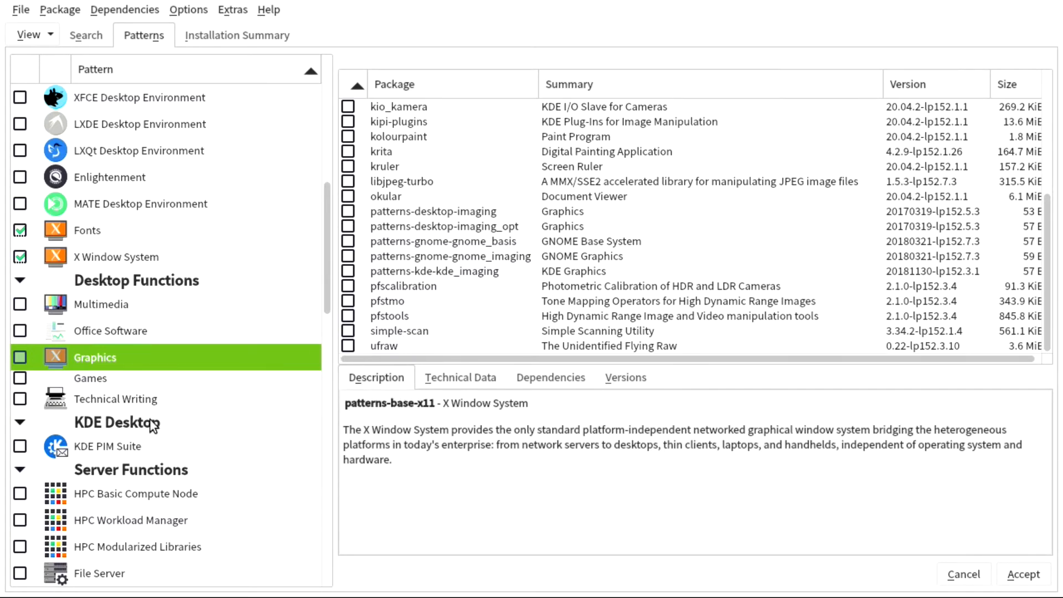
{"action": "scroll", "coordinate": [203, 416], "scroll_direction": "down", "scroll_amount": 2}
{"action": "scroll", "coordinate": [186, 318], "scroll_direction": "down", "scroll_amount": 3}
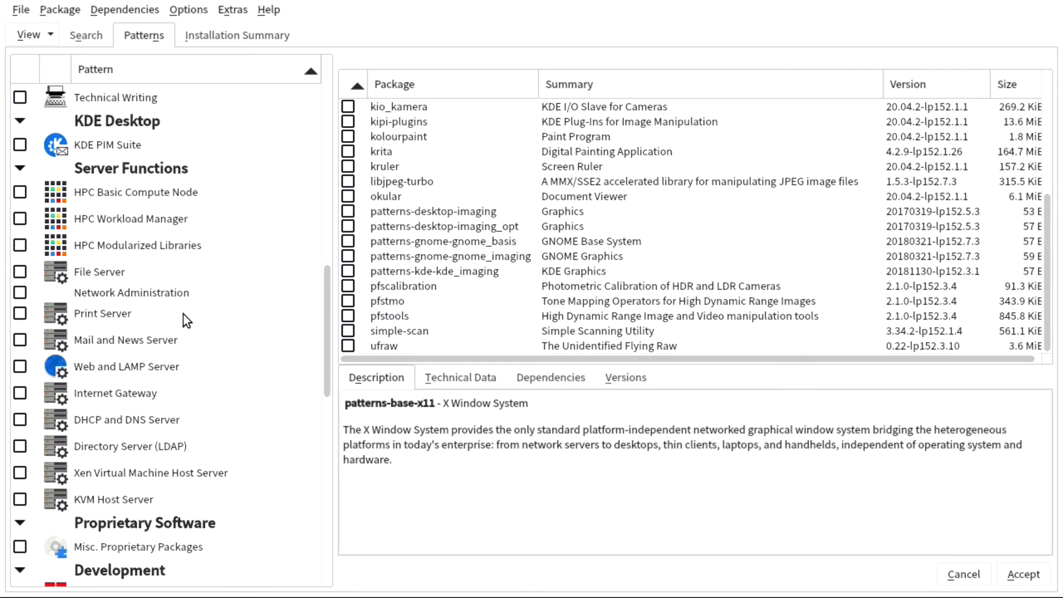
{"action": "scroll", "coordinate": [127, 157], "scroll_direction": "down", "scroll_amount": 5}
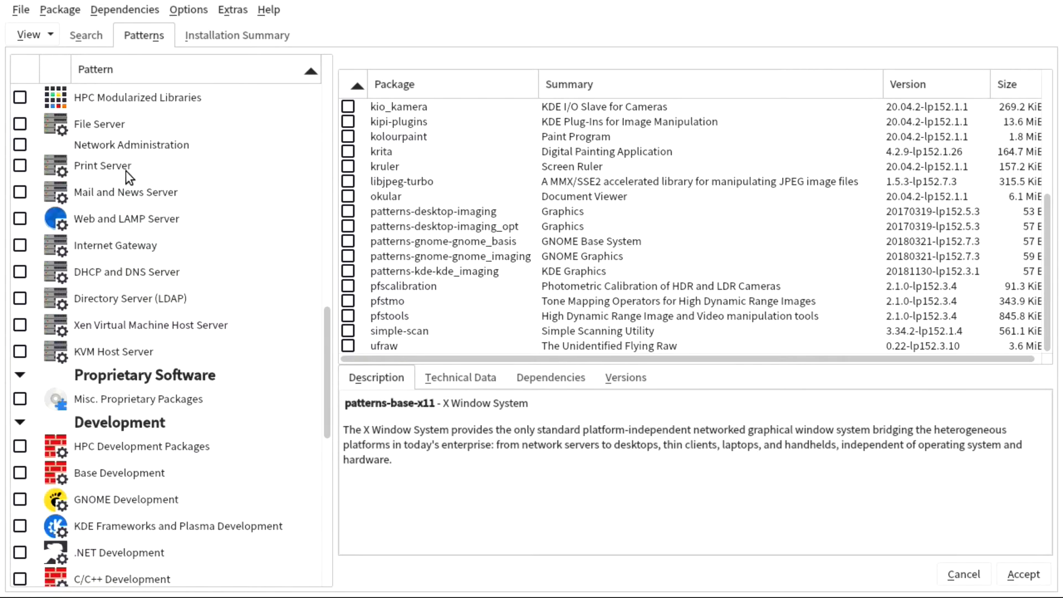
{"action": "scroll", "coordinate": [133, 205], "scroll_direction": "down", "scroll_amount": 6}
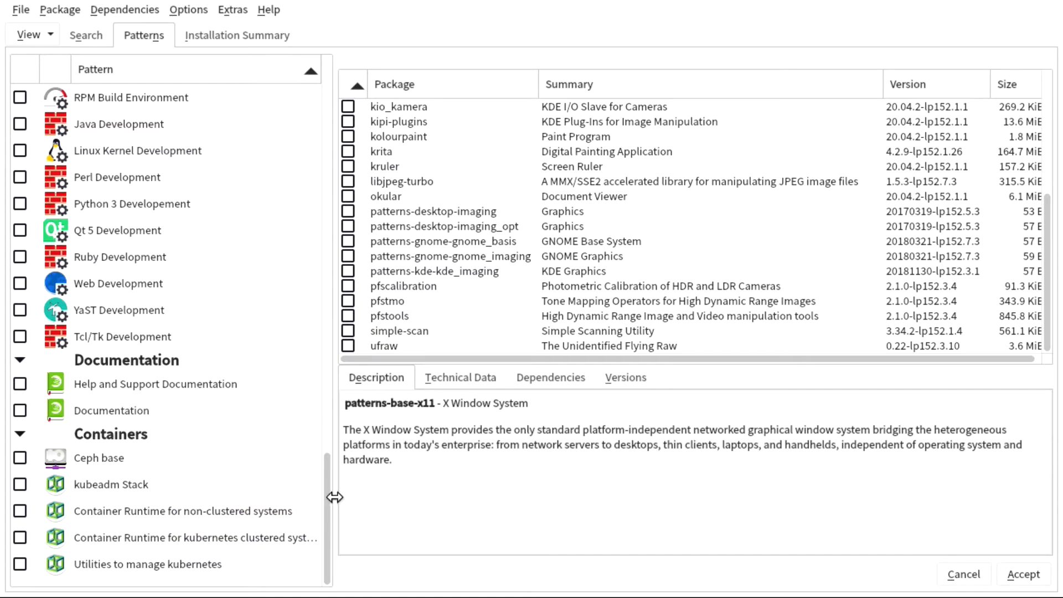
- Accept the software selection, the Nouveau driver warning and the automatic dependency changes
{"action": "left_click", "coordinate": [1025, 575]}
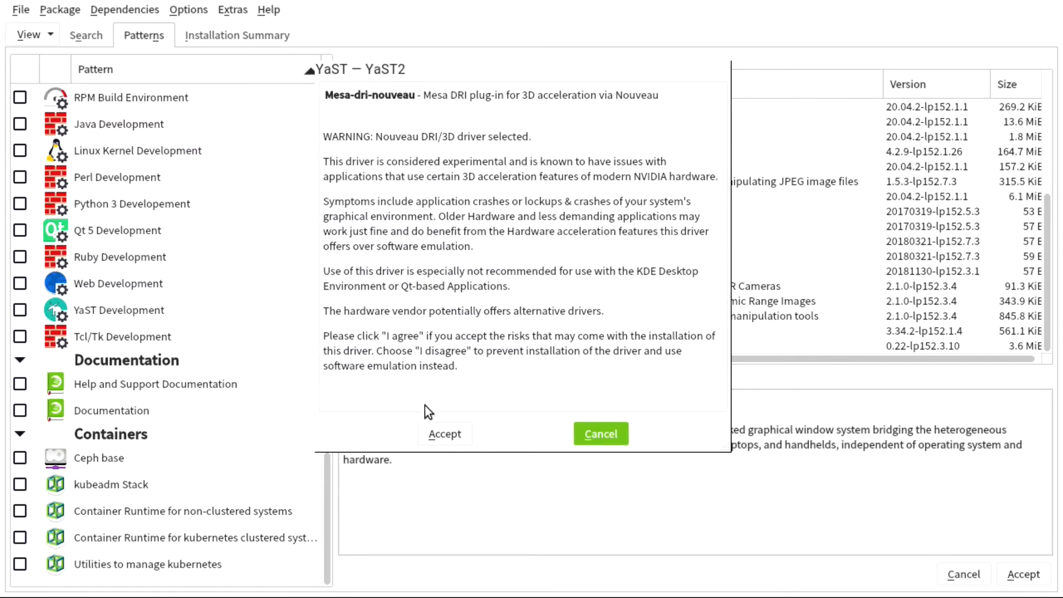
{"action": "left_click", "coordinate": [435, 436]}
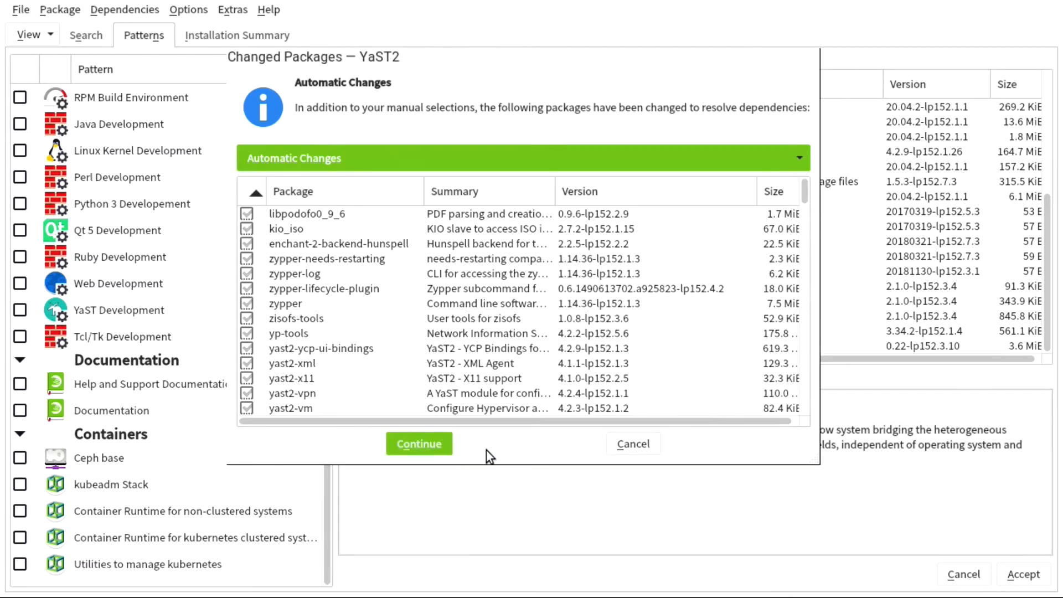
{"action": "left_click", "coordinate": [418, 444]}
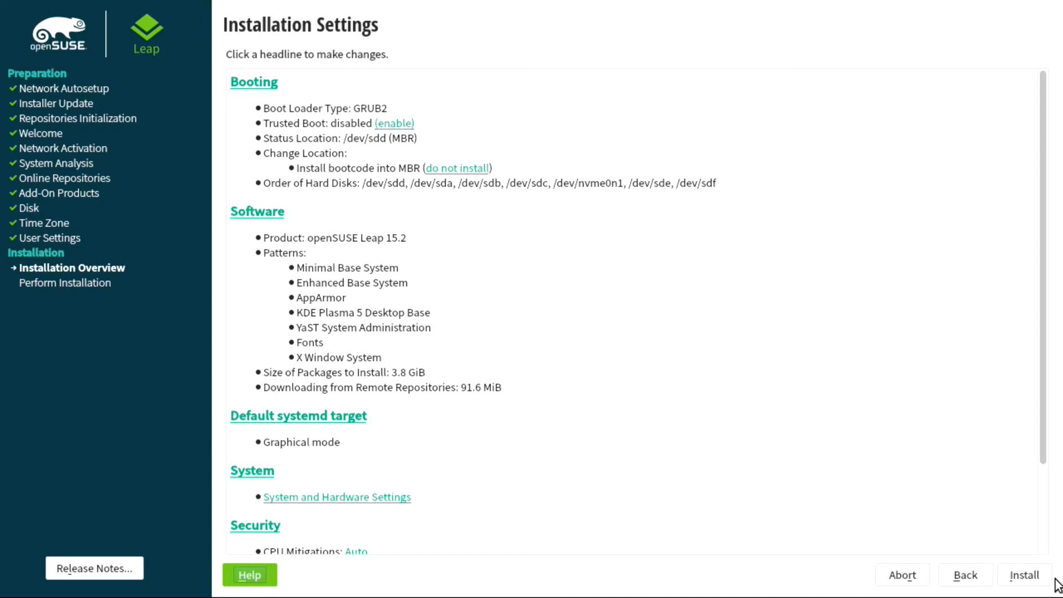
- Start the installation and confirm writing it to disk
{"action": "left_click", "coordinate": [1030, 584]}
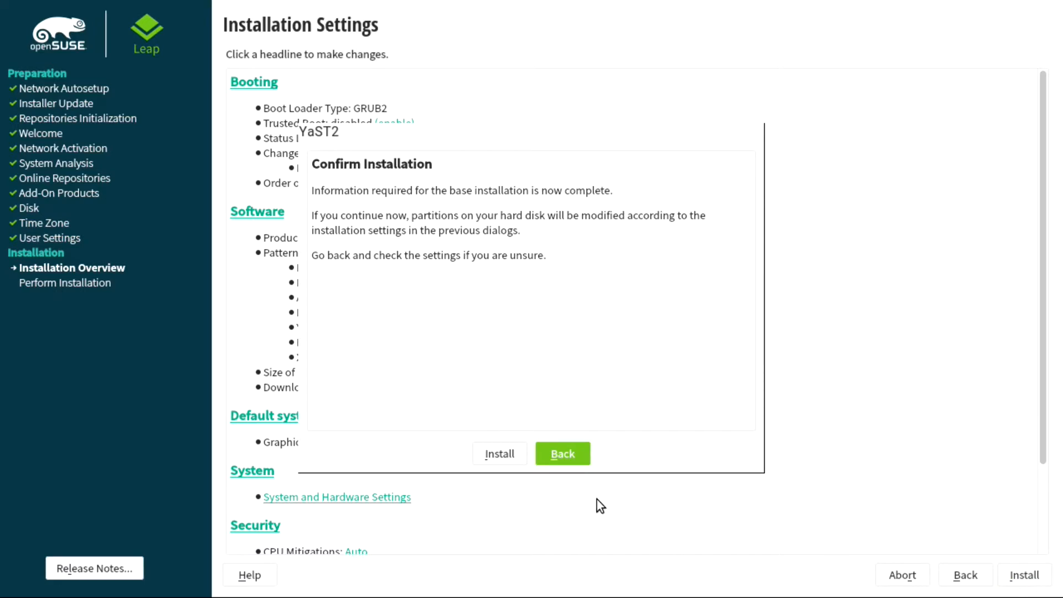
{"action": "left_click", "coordinate": [498, 454]}
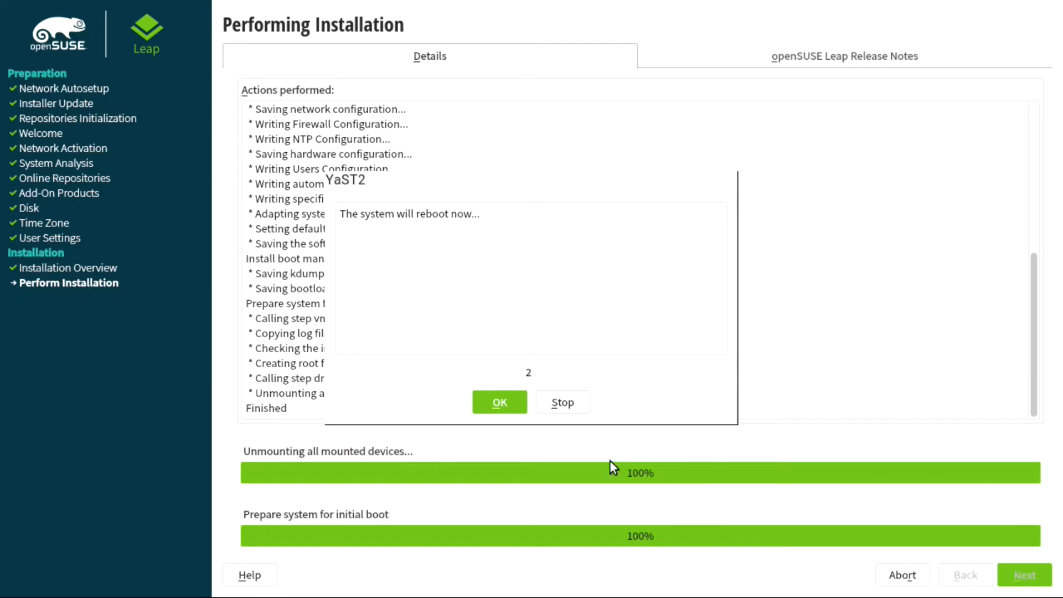
- Confirm the 'system will reboot now' prompt so the freshly installed system restarts
{"action": "left_click", "coordinate": [499, 402]}
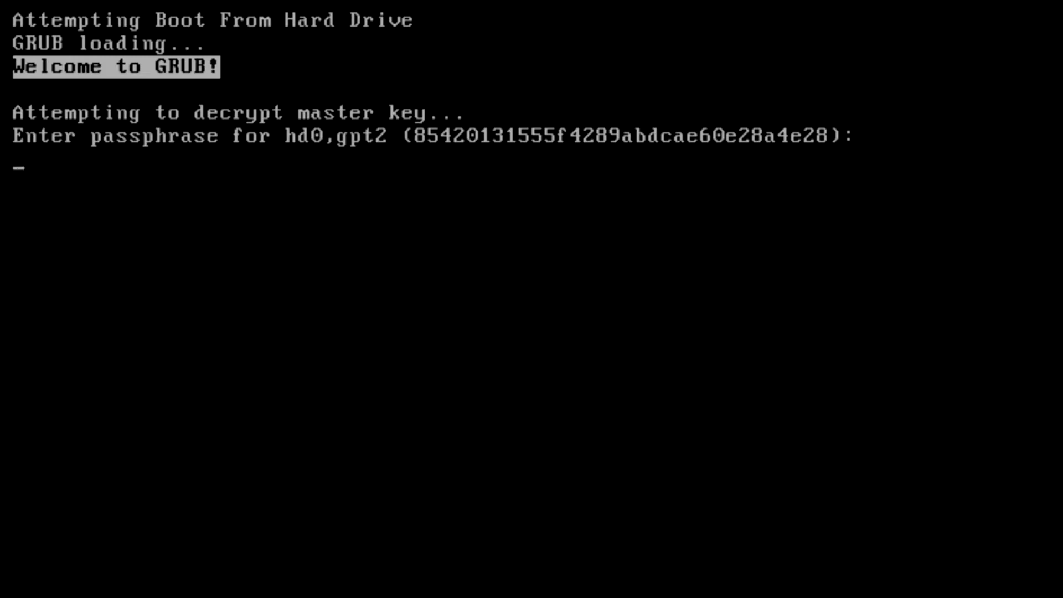
- Submit the disk passphrase in GRUB and stop the boot countdown
{"action": "key", "text": "Return"}
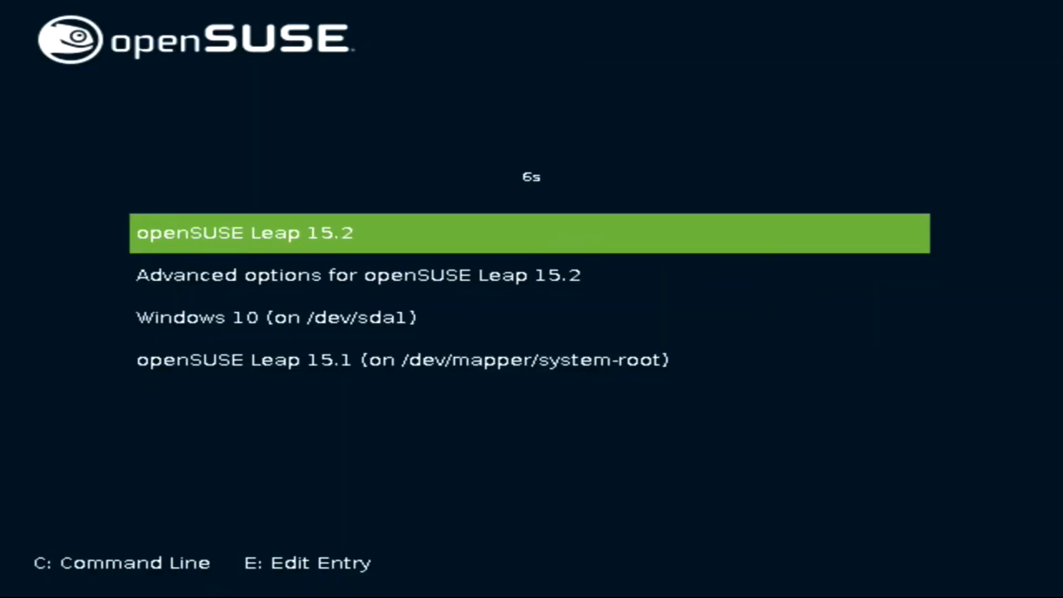
{"action": "key", "text": "Down"}
{"action": "key", "text": "Down"}
{"action": "key", "text": "Up"}
{"action": "key", "text": "Up"}
- Browse the Advanced options, Windows 10 and Leap 15.1 entries, then boot openSUSE Leap 15.2
{"action": "key", "text": "Down"}
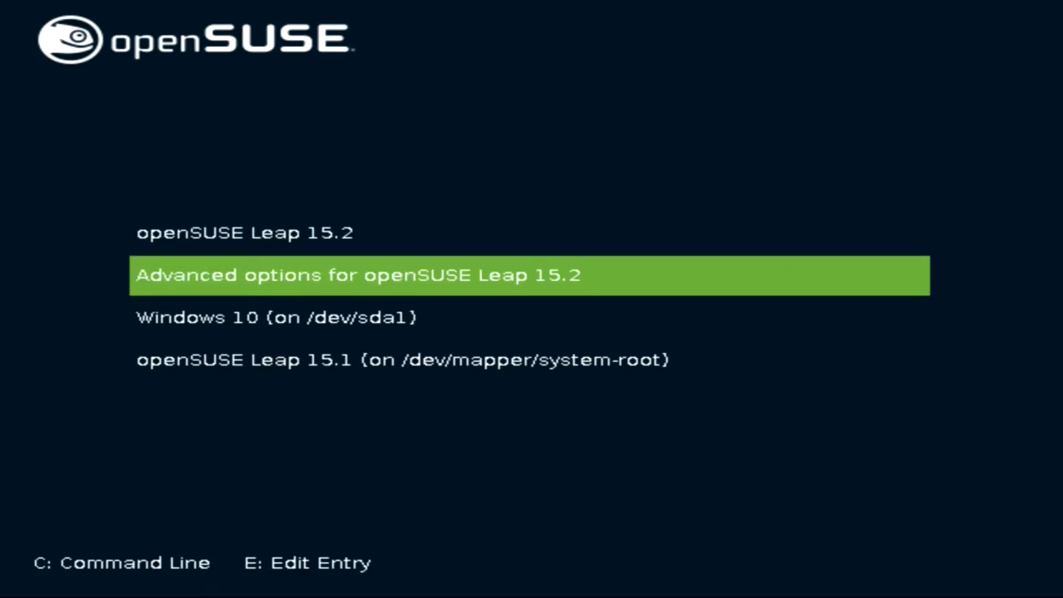
{"action": "key", "text": "Down"}
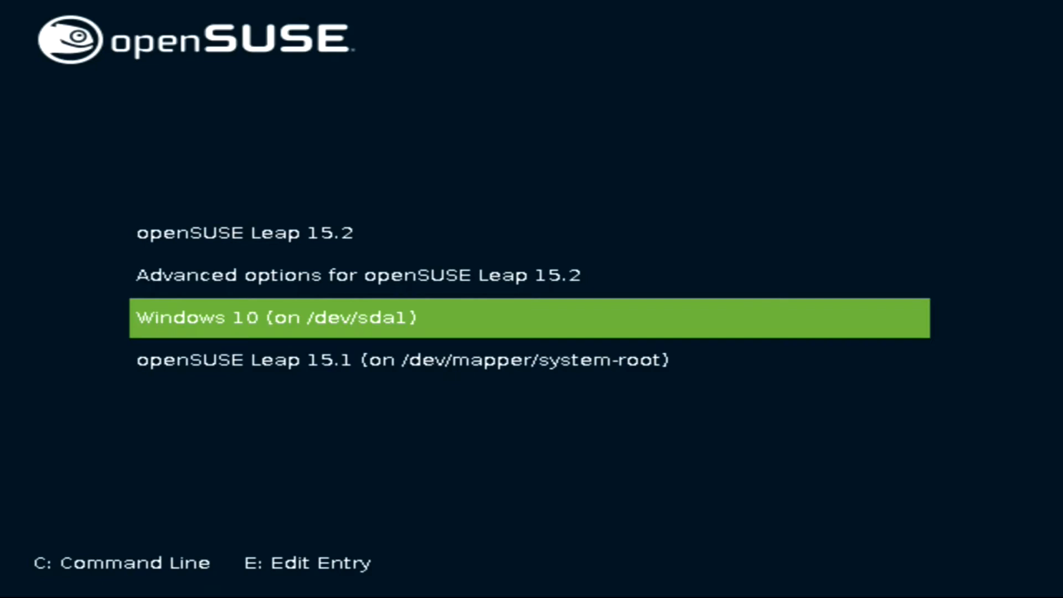
{"action": "key", "text": "Down"}
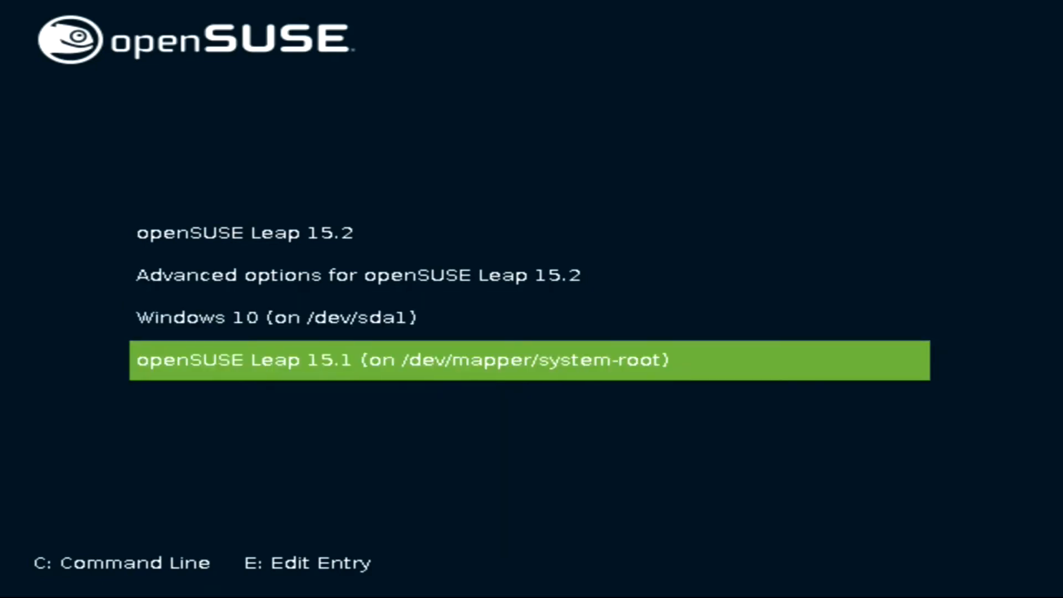
{"action": "key", "text": "Up"}
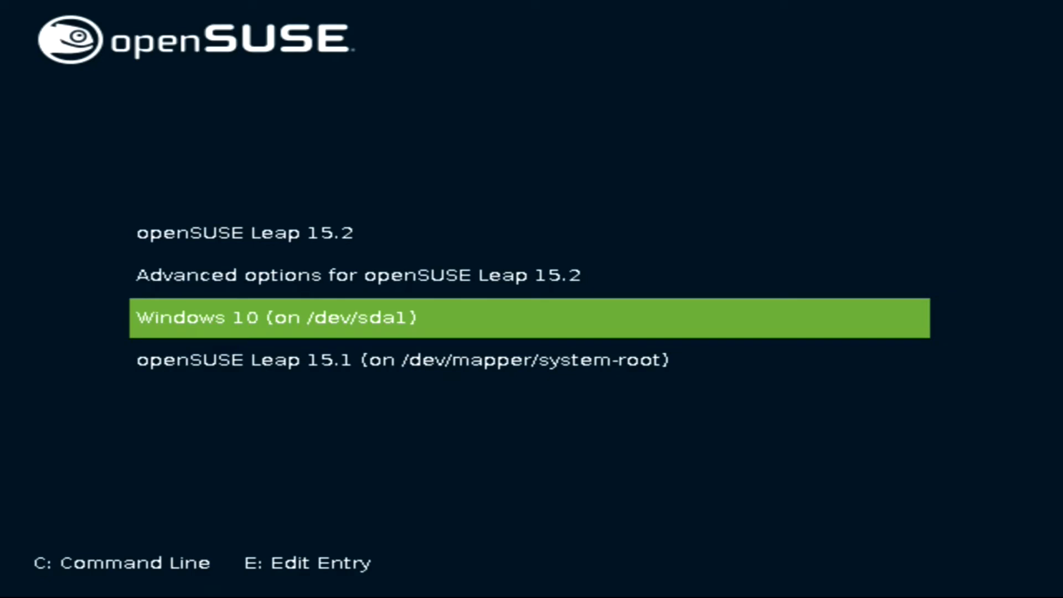
{"action": "key", "text": "Up"}
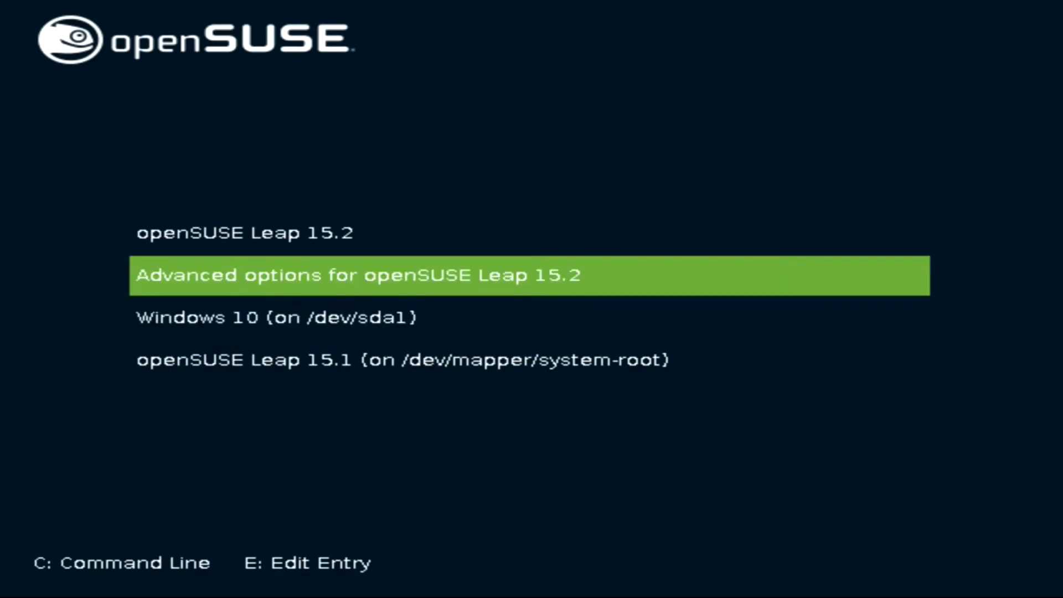
{"action": "key", "text": "Down"}
{"action": "key", "text": "Down"}
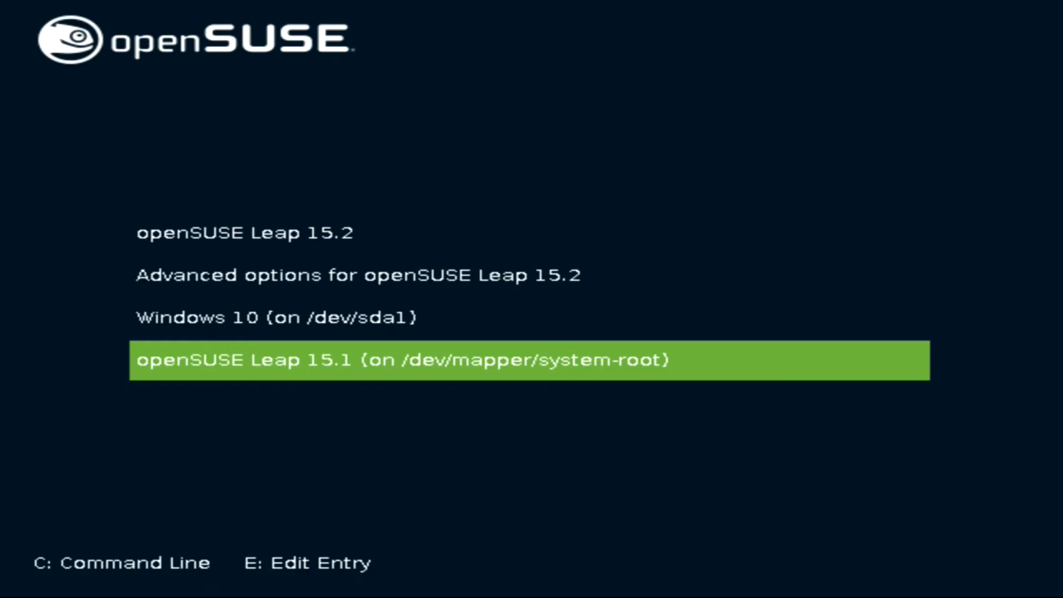
{"action": "key", "text": "Up"}
{"action": "key", "text": "Up"}
{"action": "key", "text": "Up"}
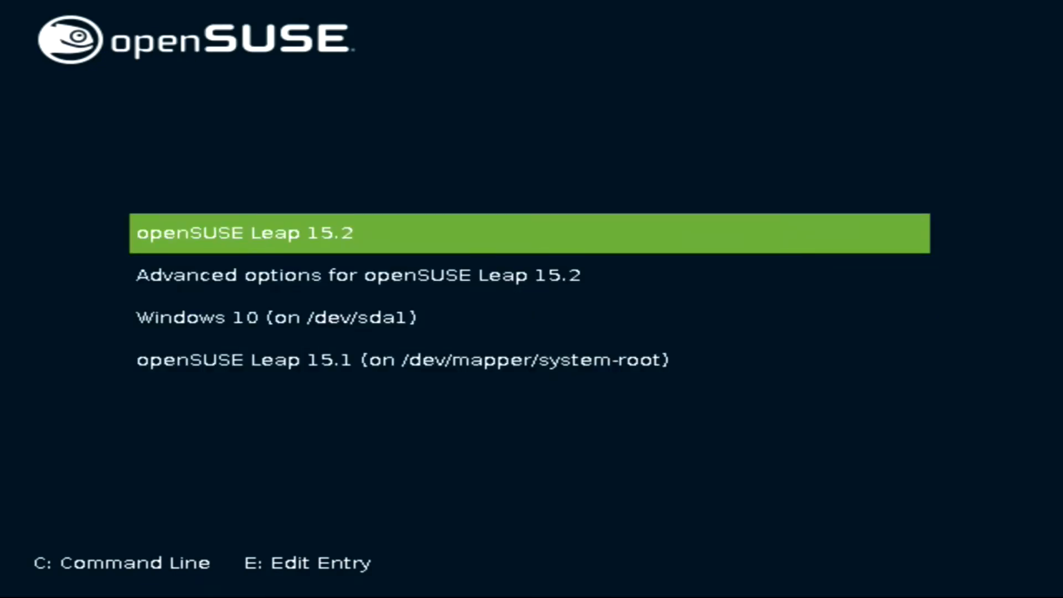
{"action": "key", "text": "Return"}
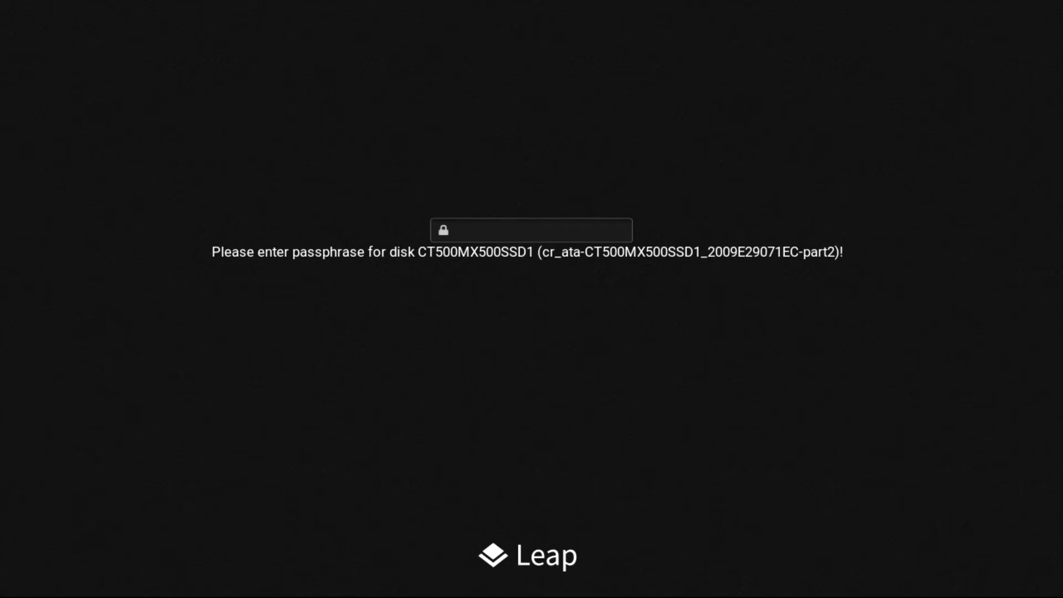
- Enter the disk encryption passphrase at the Plymouth splash to continue booting
{"action": "type", "text": "********************"}
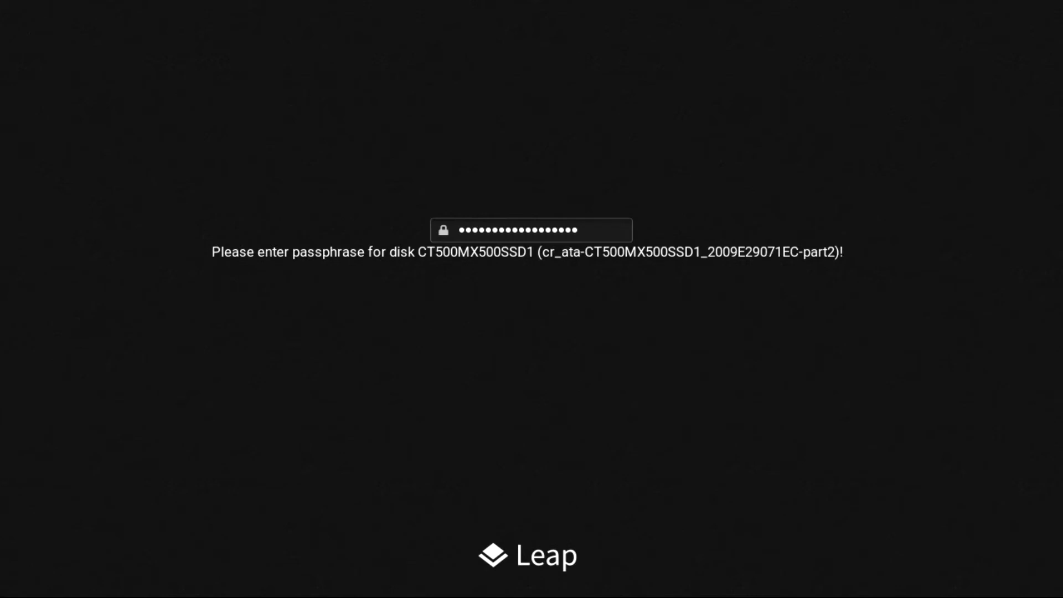
{"action": "type", "text": "*"}
{"action": "key", "text": "Return"}
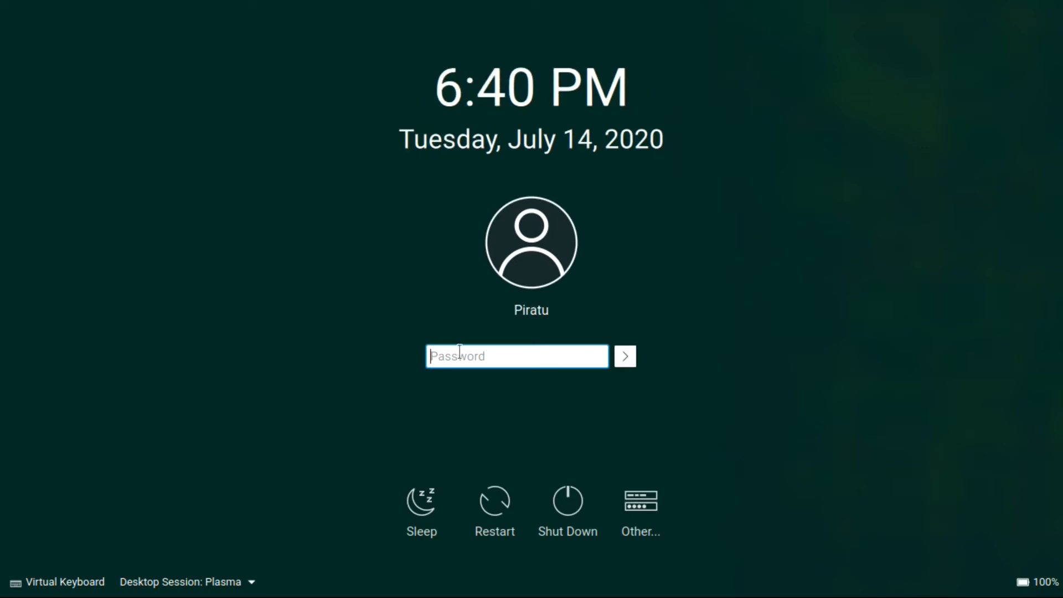
- Enter the account password at the SDDM screen to load the Plasma desktop
{"action": "type", "text": "•••••••••••••"}
{"action": "key", "text": "Return"}
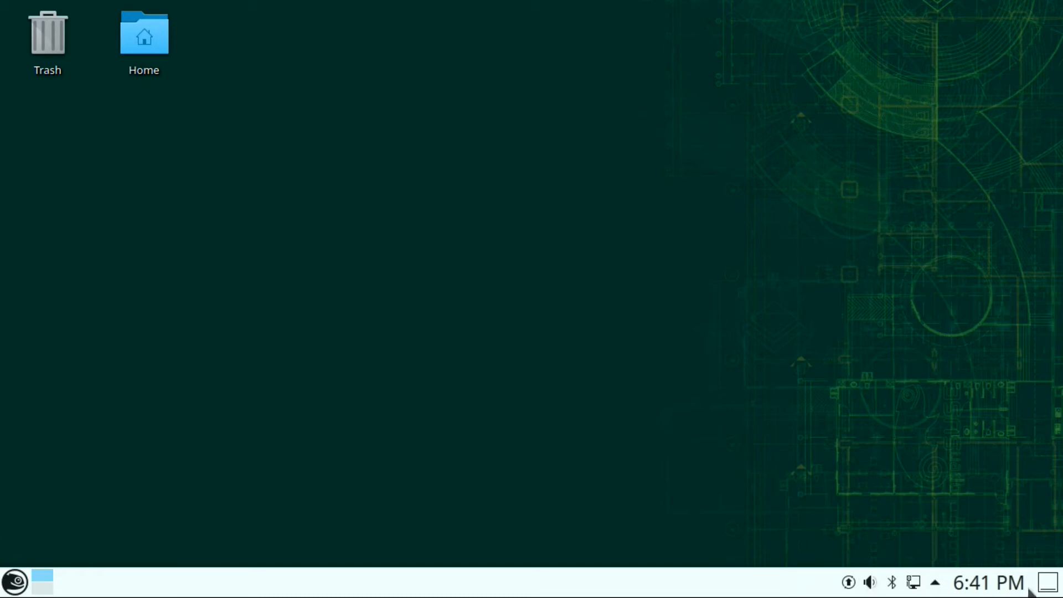
- Dismiss the updates notification, open System Settings and go to Display and Monitor settings
{"action": "left_click", "coordinate": [17, 581]}
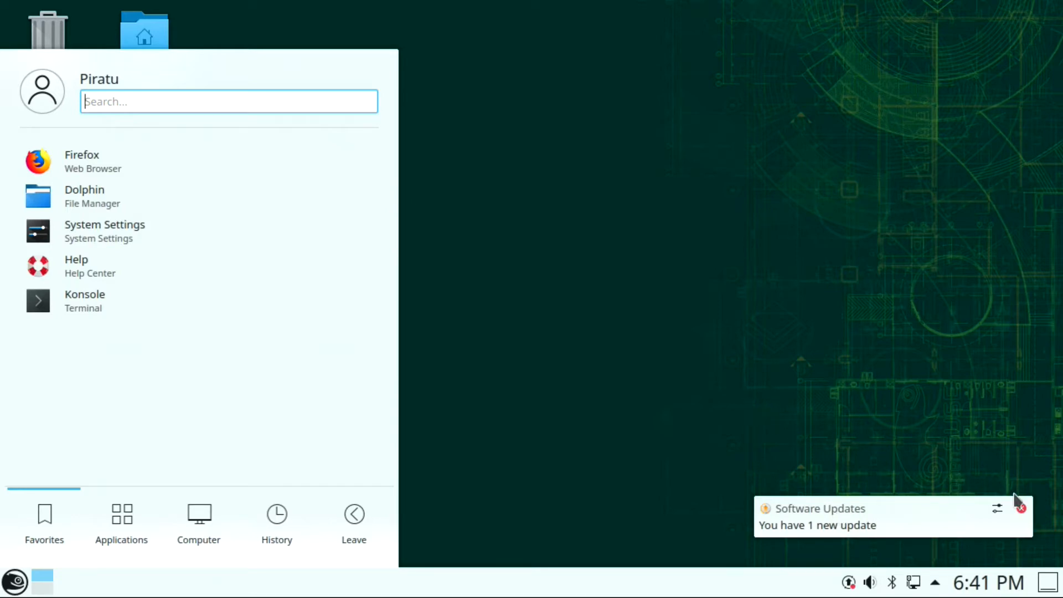
{"action": "left_click", "coordinate": [1022, 508]}
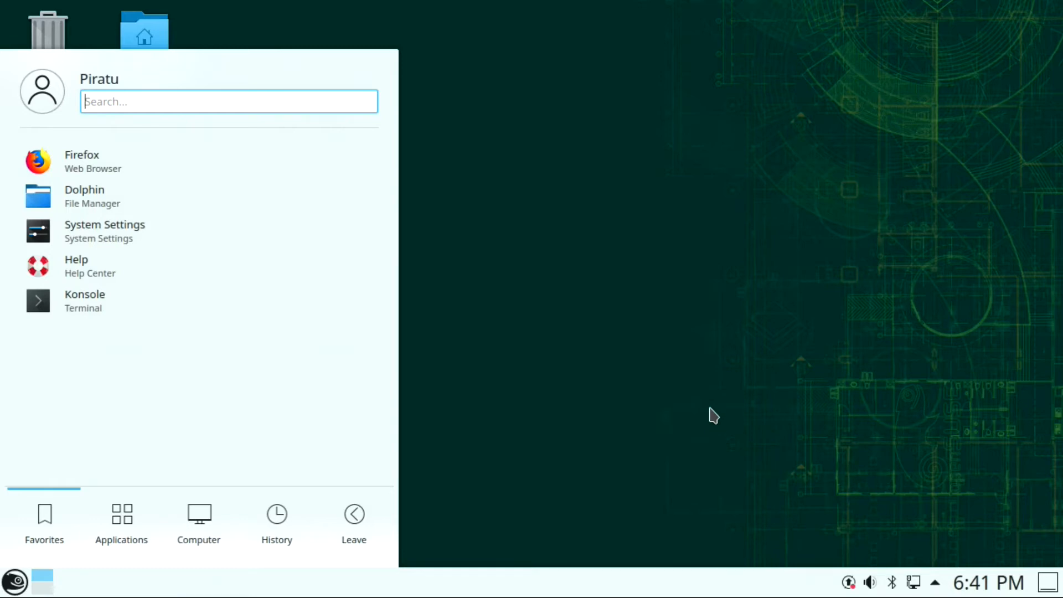
{"action": "left_click", "coordinate": [98, 225]}
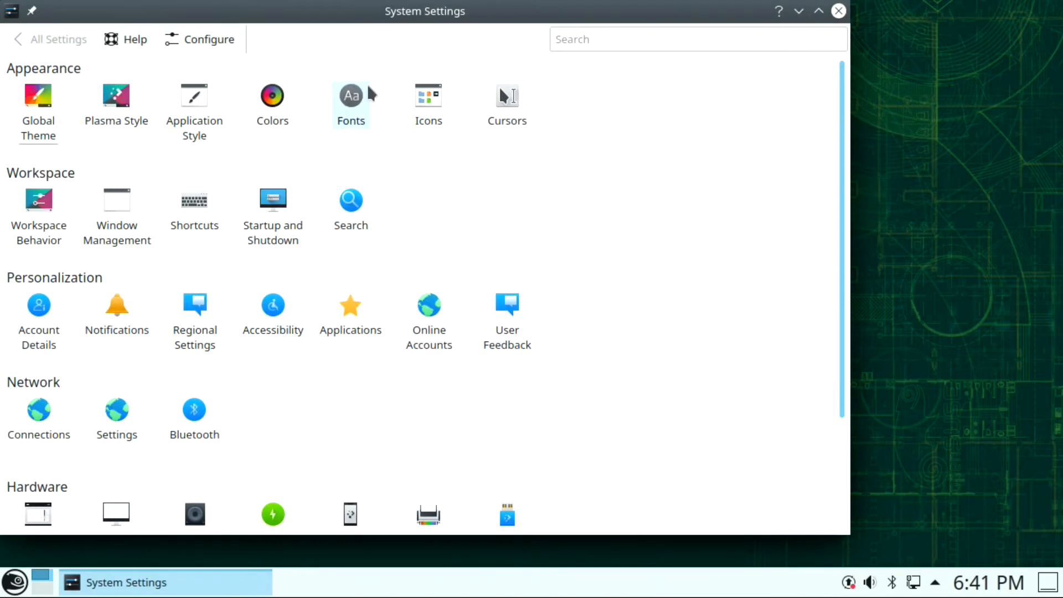
{"action": "left_click_drag", "start_coordinate": [361, 19], "coordinate": [437, 32]}
{"action": "scroll", "coordinate": [332, 399], "scroll_direction": "down", "scroll_amount": 3}
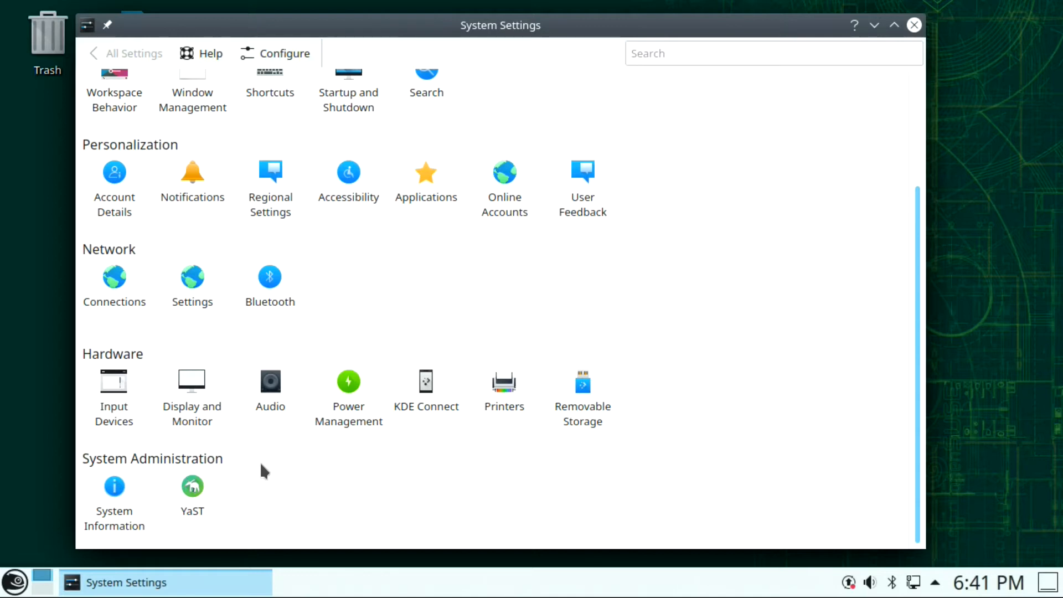
{"action": "left_click", "coordinate": [180, 378]}
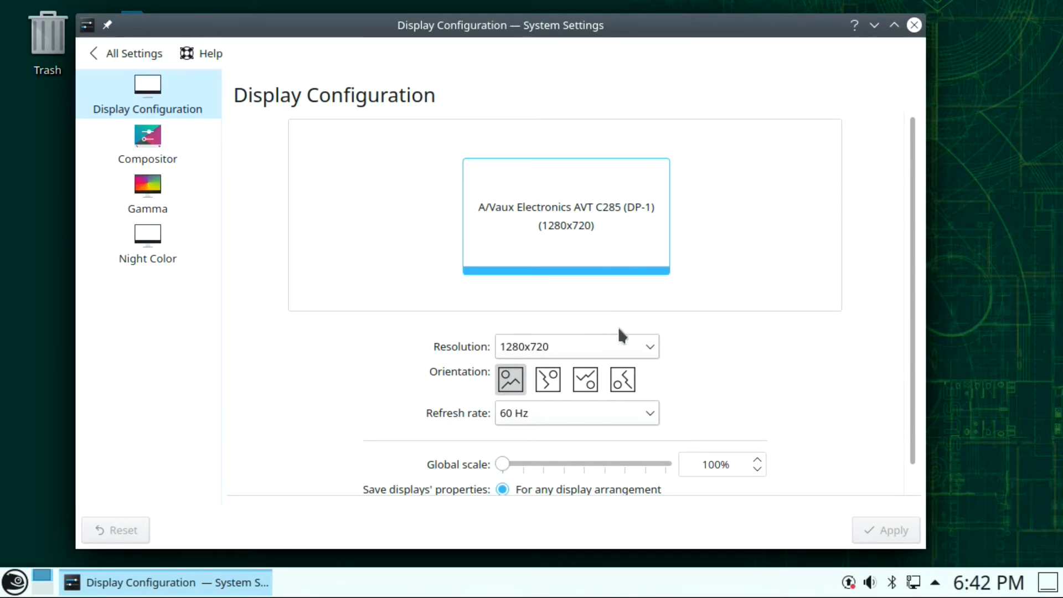
- Switch the Resolution drop-down from 1280x720 to 1920x1080 and apply
{"action": "left_click", "coordinate": [609, 348]}
{"action": "left_click", "coordinate": [609, 373]}
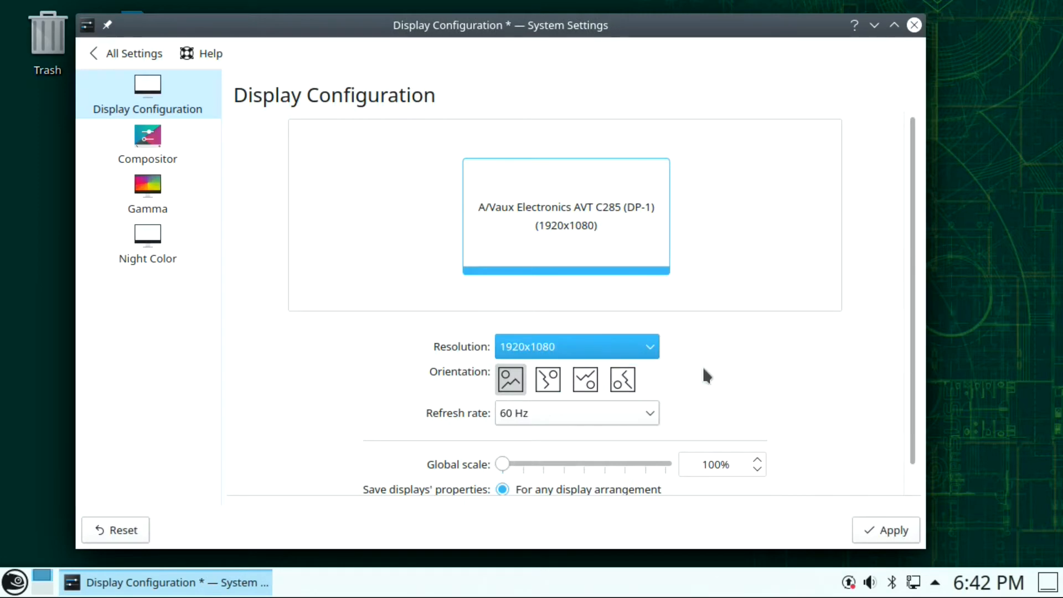
{"action": "left_click", "coordinate": [884, 522]}
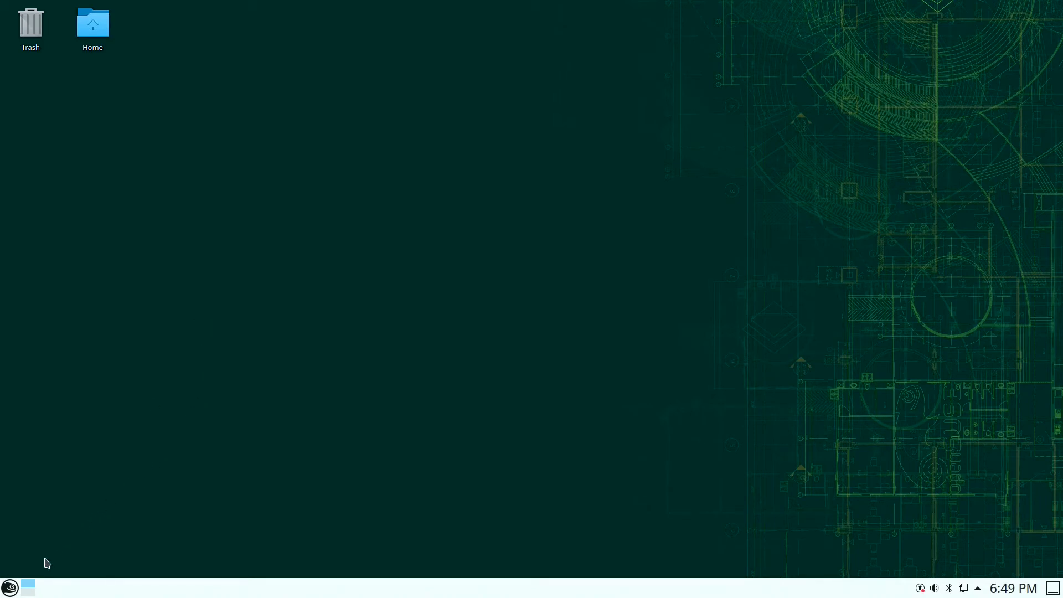
- Replace the Plasma launcher with the cascading Application Menu alternative
{"action": "left_click", "coordinate": [10, 588]}
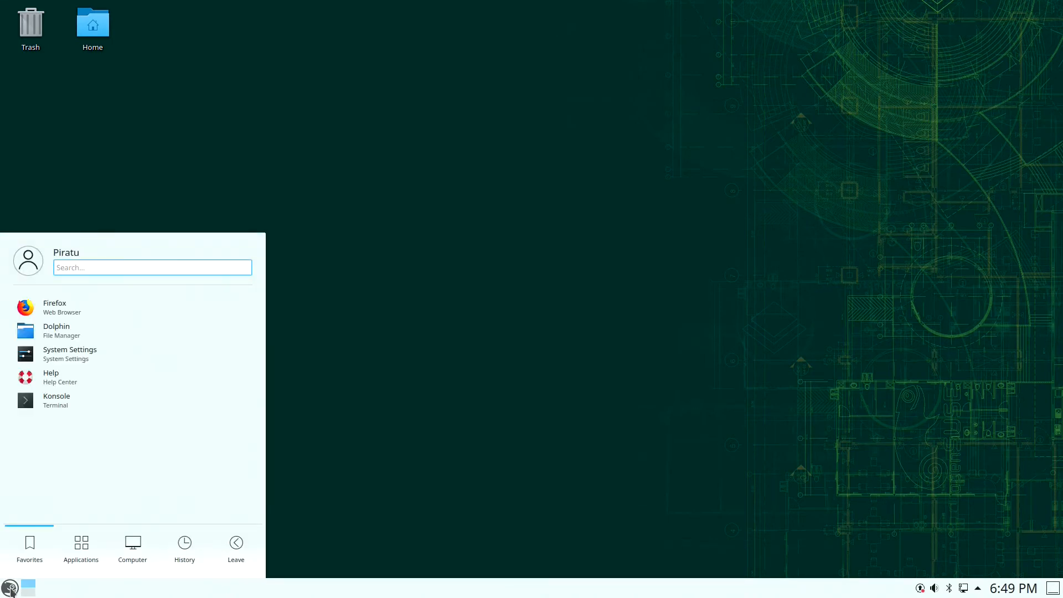
{"action": "right_click", "coordinate": [10, 589]}
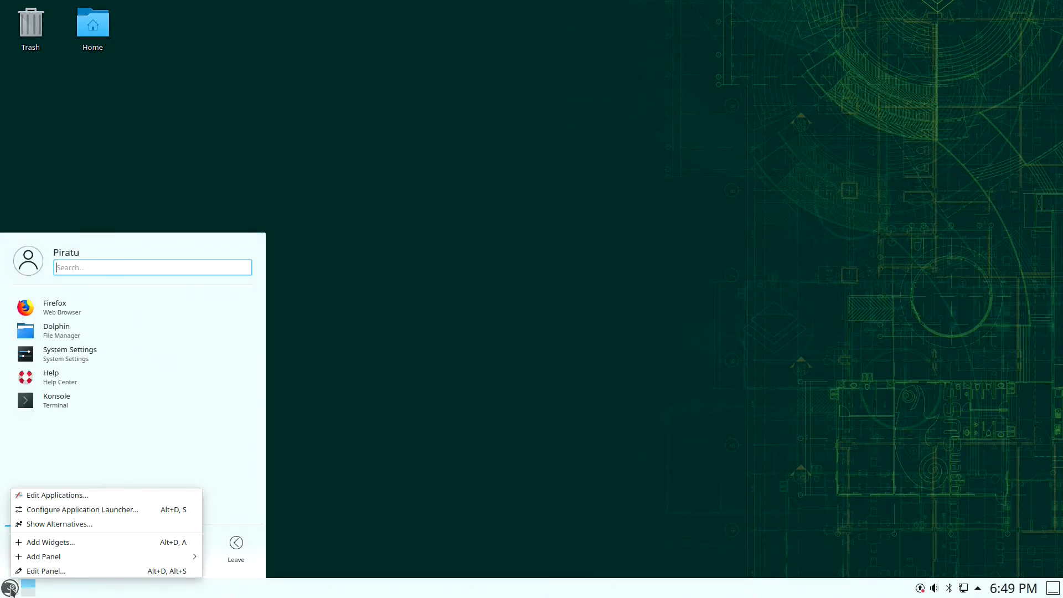
{"action": "left_click", "coordinate": [40, 525]}
{"action": "left_click", "coordinate": [51, 531]}
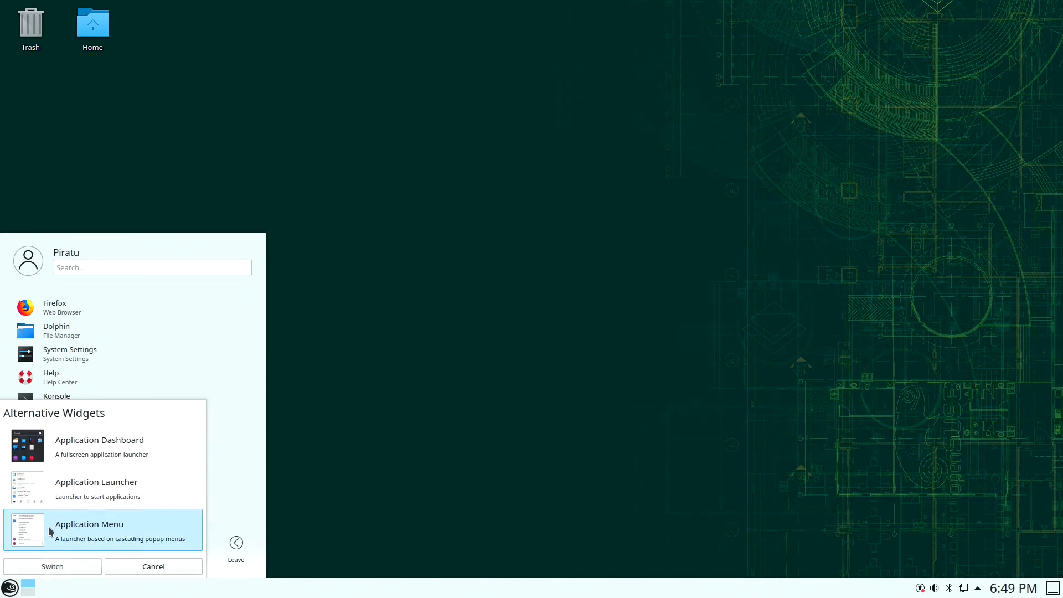
{"action": "left_click", "coordinate": [62, 565]}
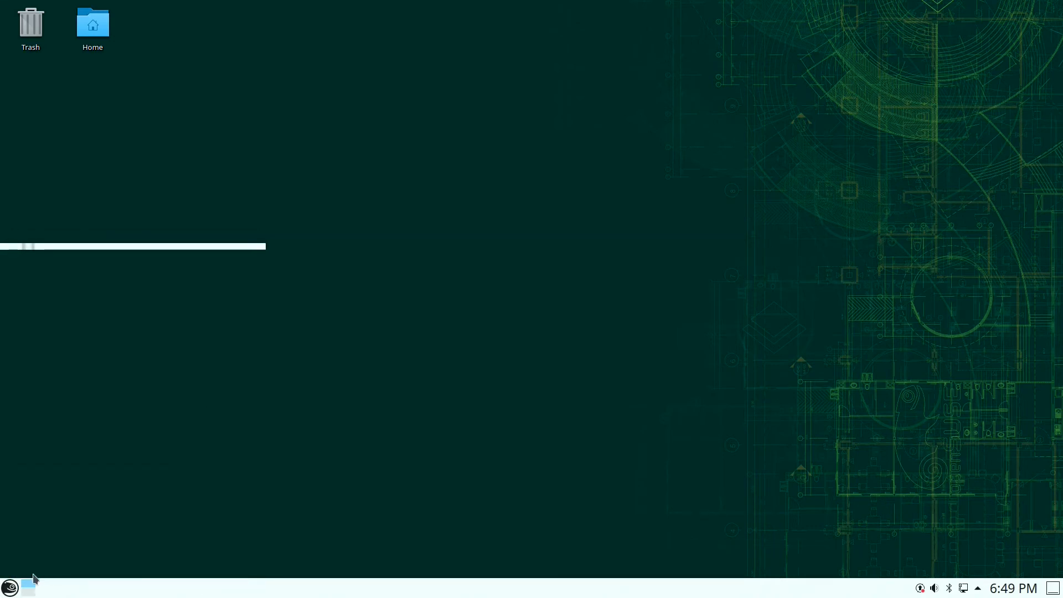
- Launch YaST from the System section of the new Application Menu
{"action": "left_click", "coordinate": [10, 588]}
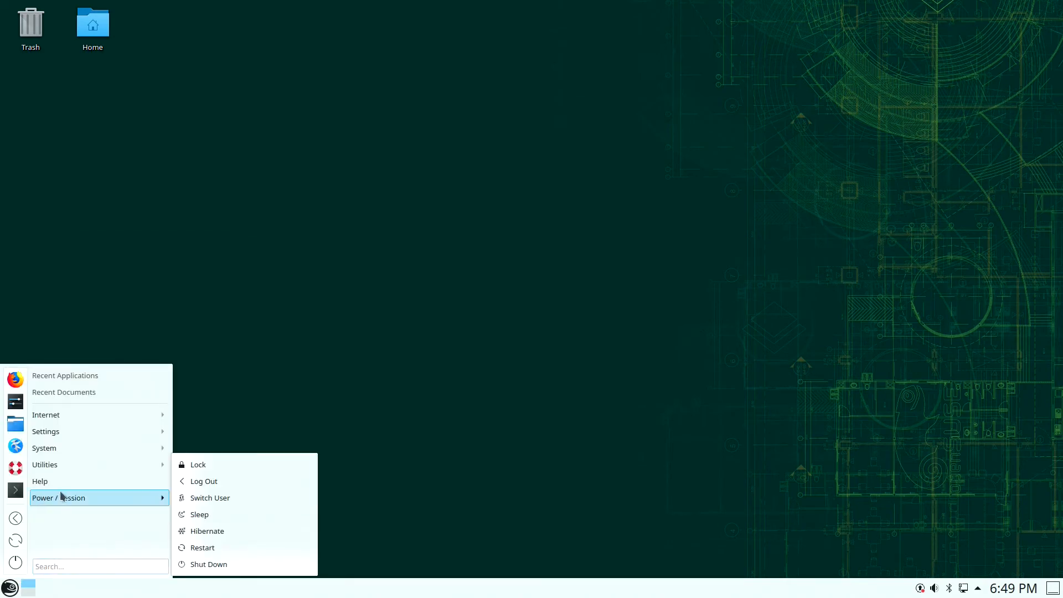
{"action": "mouse_move", "coordinate": [76, 471]}
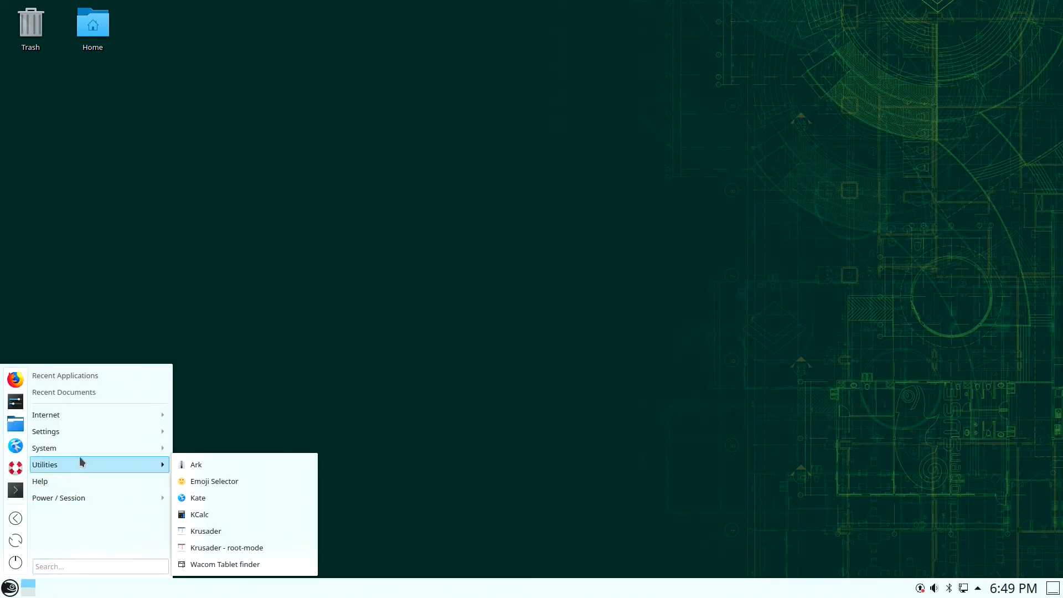
{"action": "mouse_move", "coordinate": [80, 449]}
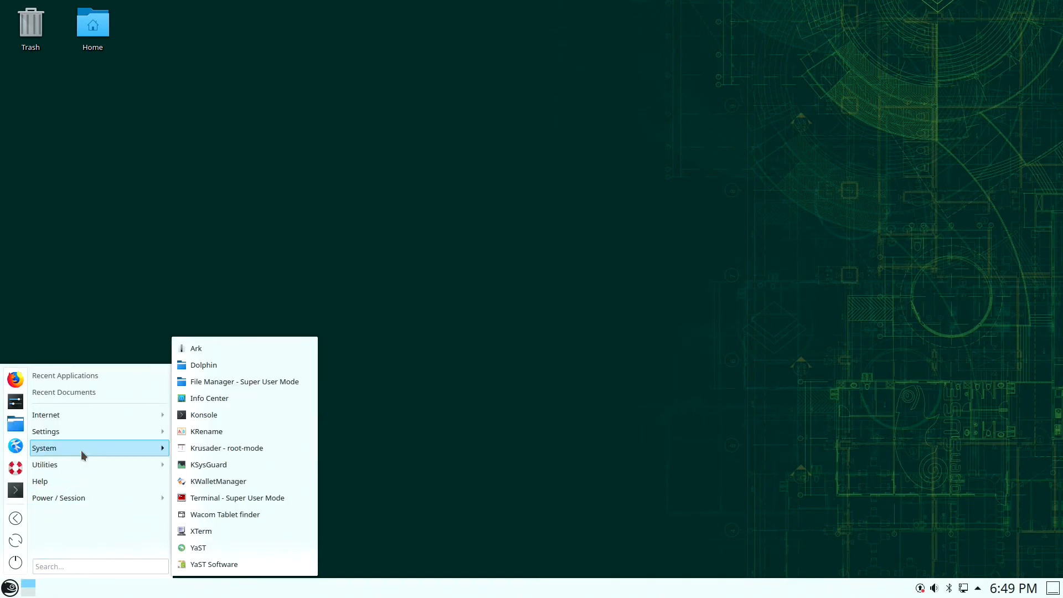
{"action": "left_click", "coordinate": [231, 548]}
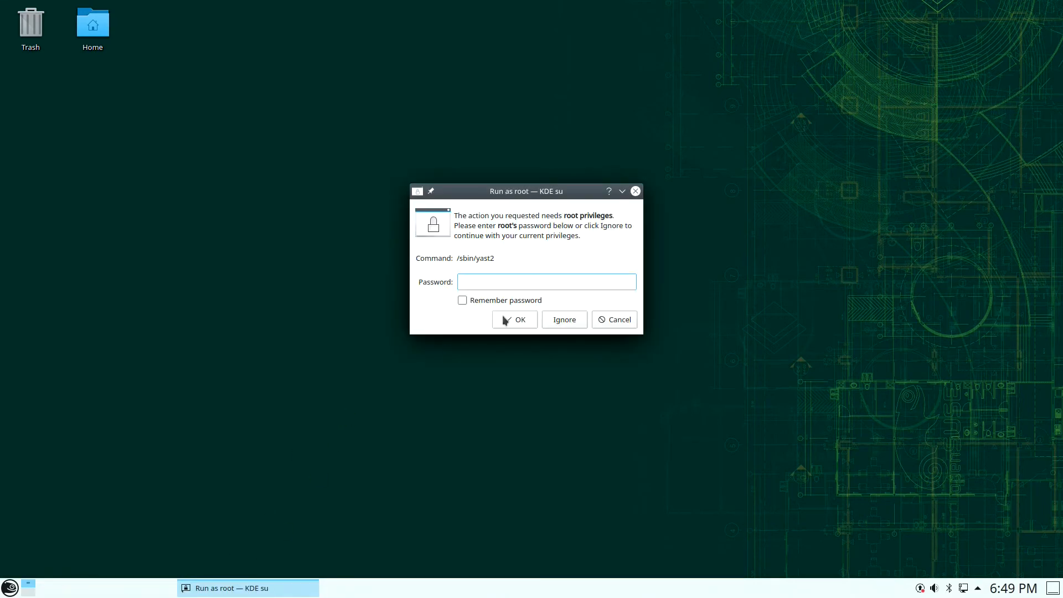
- Authenticate as root with Remember password ticked, then enlarge the YaST Control Center window
{"action": "left_click", "coordinate": [512, 301]}
{"action": "left_click", "coordinate": [514, 282]}
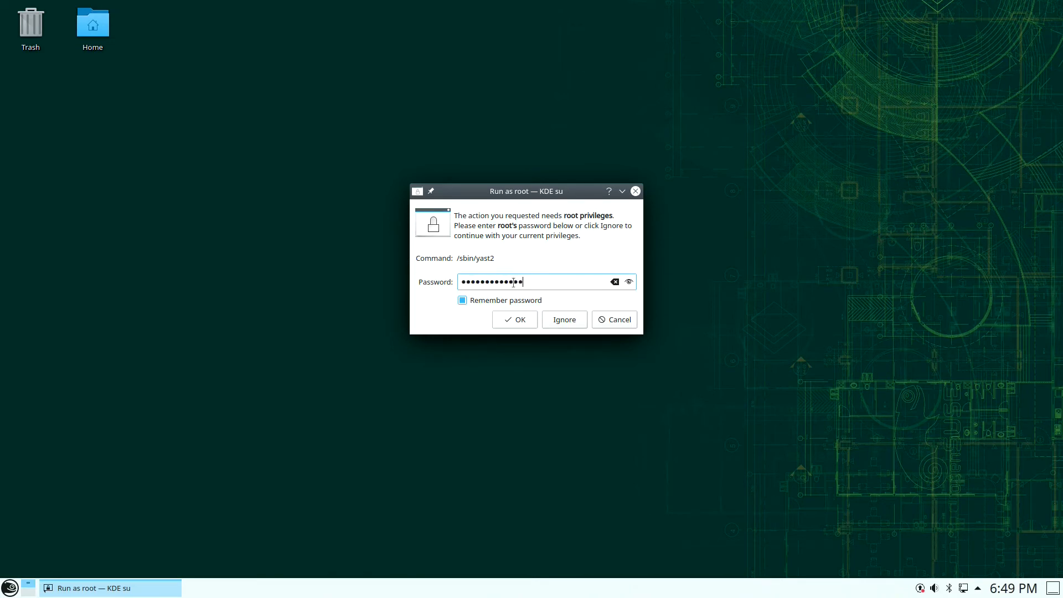
{"action": "key", "text": "Return"}
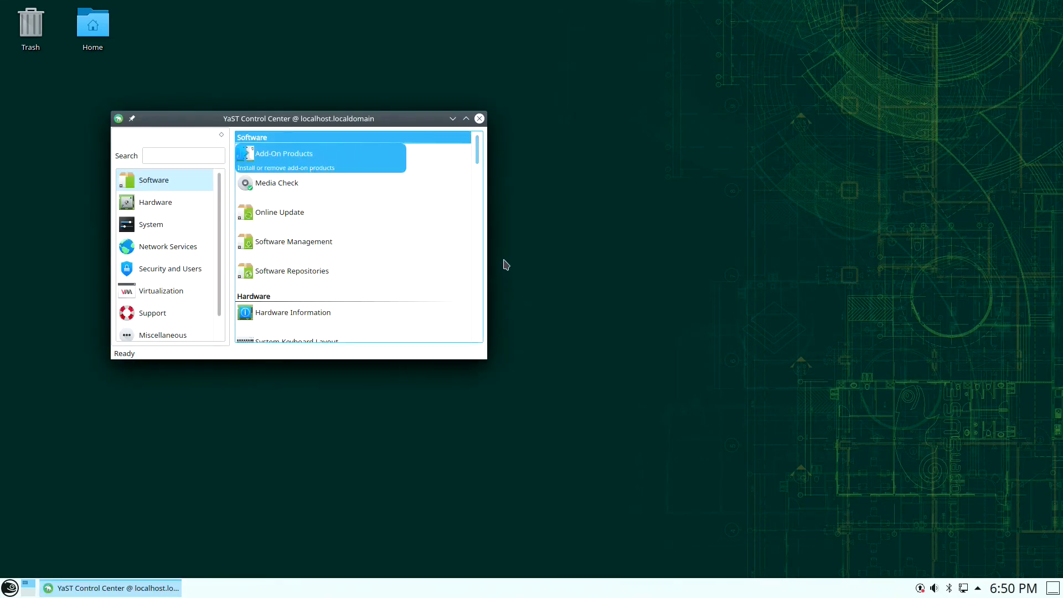
{"action": "left_click_drag", "start_coordinate": [490, 362], "coordinate": [961, 550]}
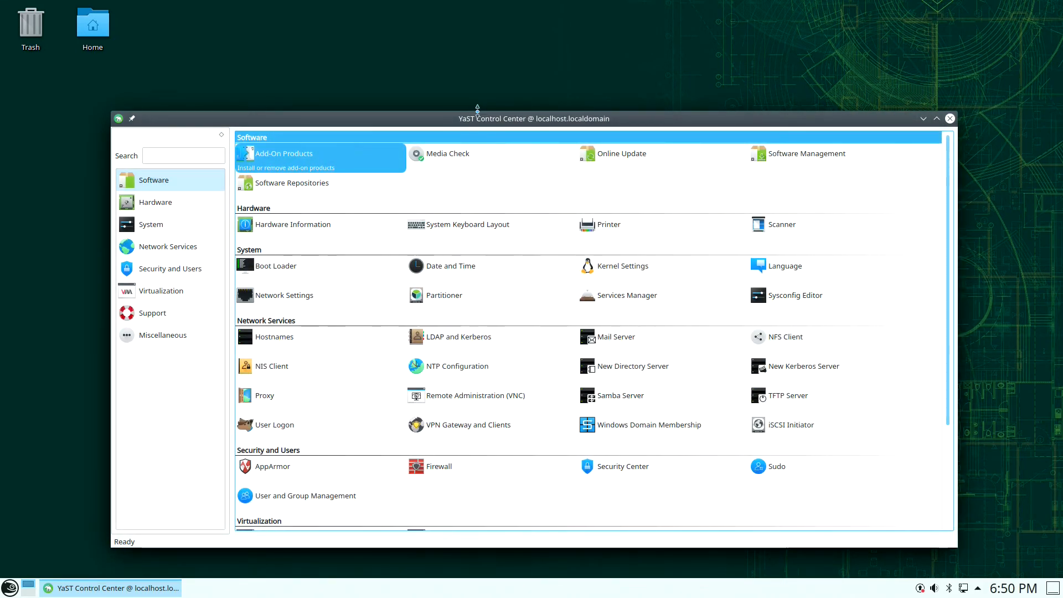
{"action": "left_click_drag", "start_coordinate": [477, 111], "coordinate": [485, 52]}
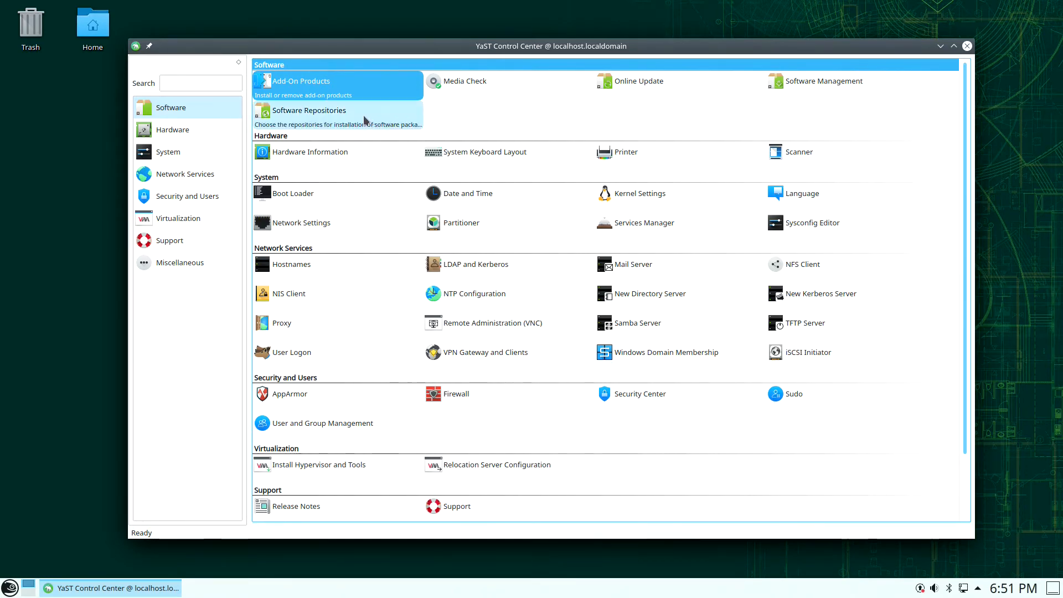
- Delete the openSUSE-Leap-15.2-1 USB installation repository in Software Repositories
{"action": "left_click", "coordinate": [337, 110]}
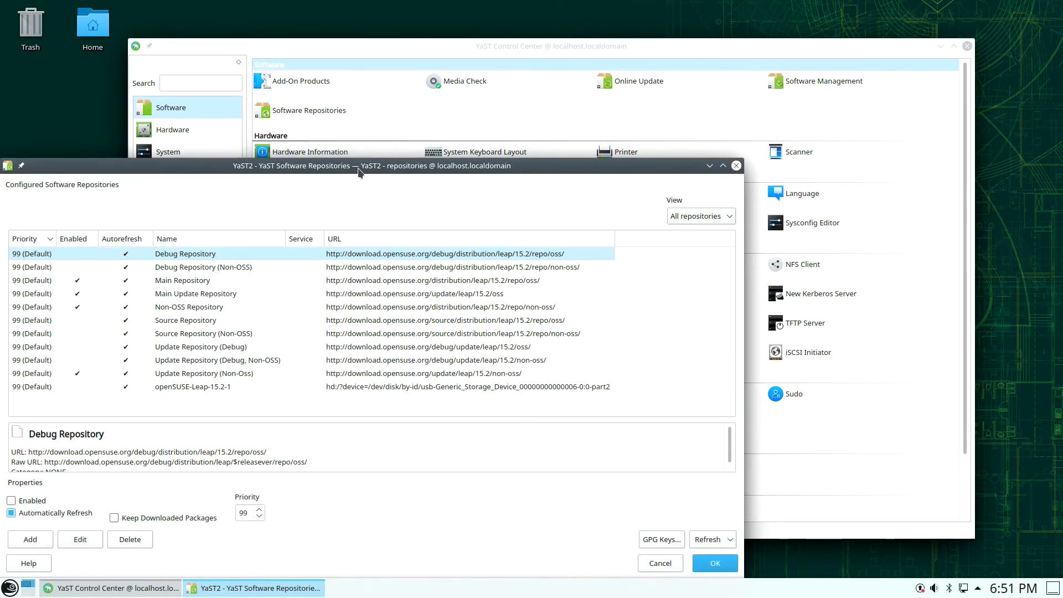
{"action": "left_click_drag", "start_coordinate": [358, 171], "coordinate": [416, 90]}
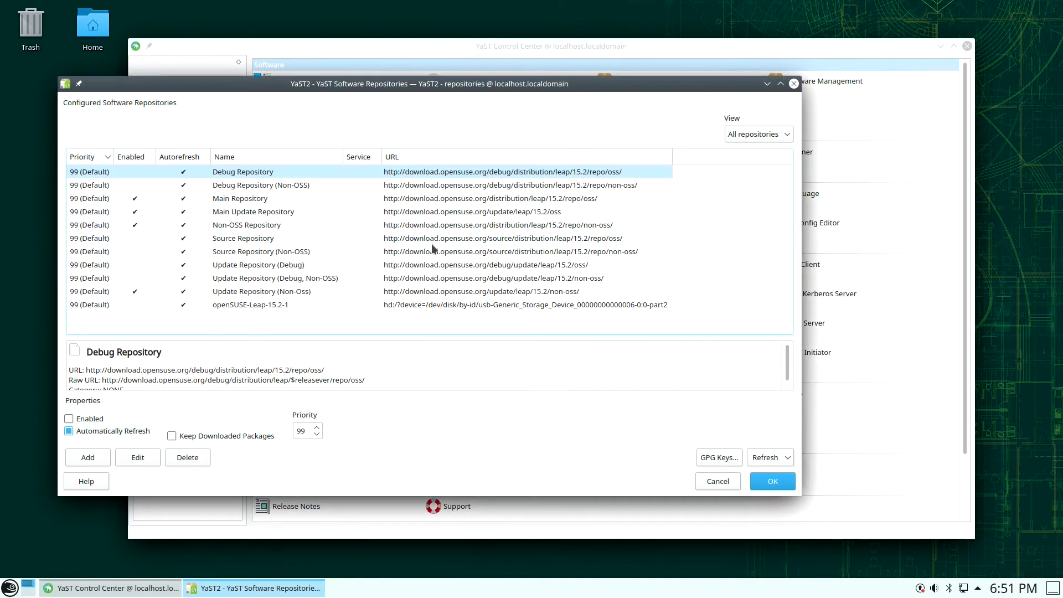
{"action": "left_click", "coordinate": [311, 305]}
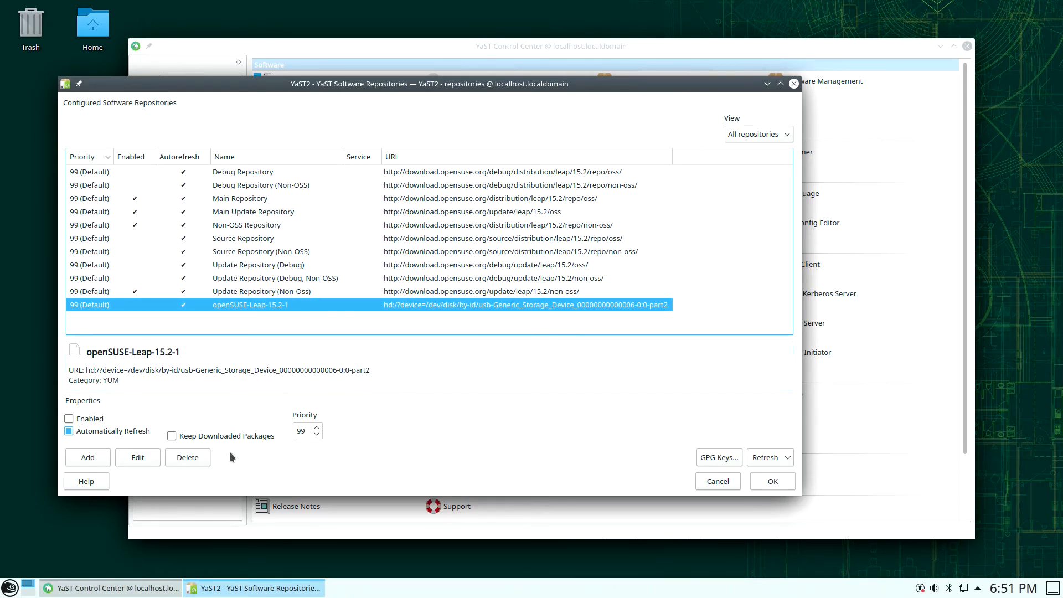
{"action": "left_click", "coordinate": [190, 459]}
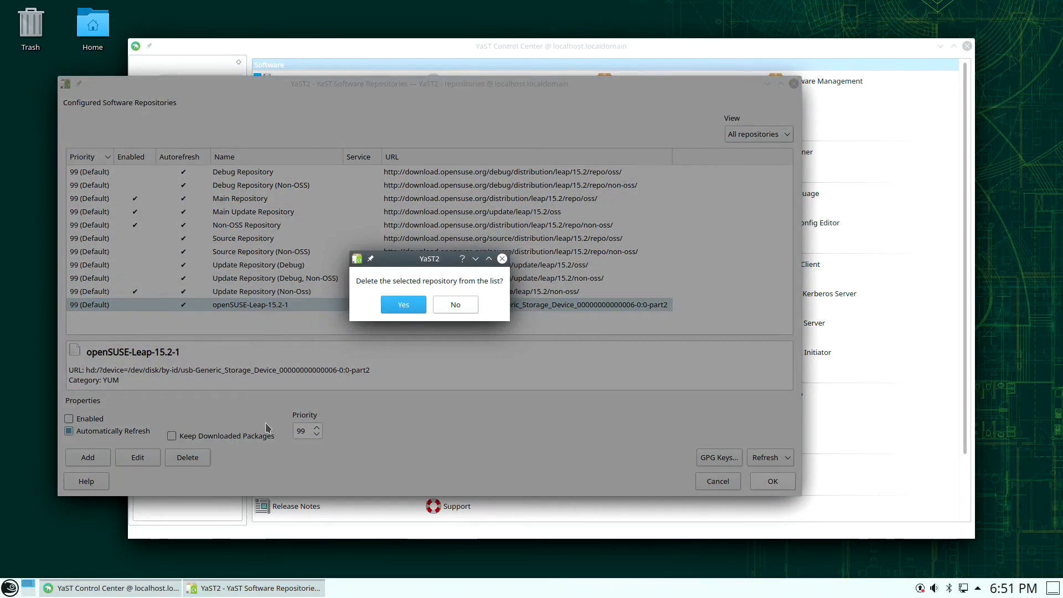
{"action": "left_click", "coordinate": [387, 304]}
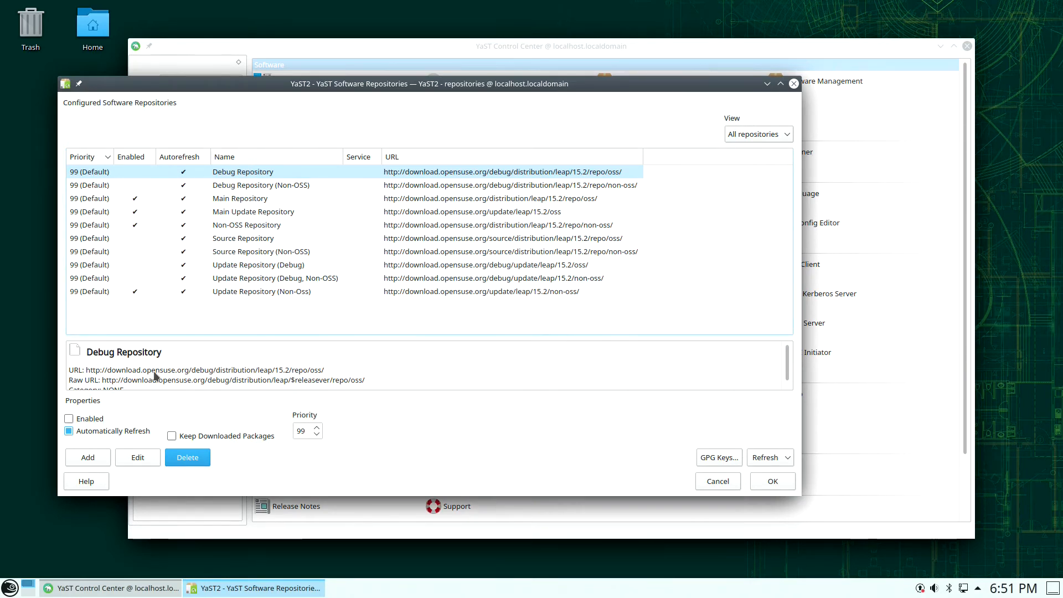
- Add a repository via Community Repositories to list Packman, nVidia and Libdvdcss
{"action": "left_click", "coordinate": [89, 457]}
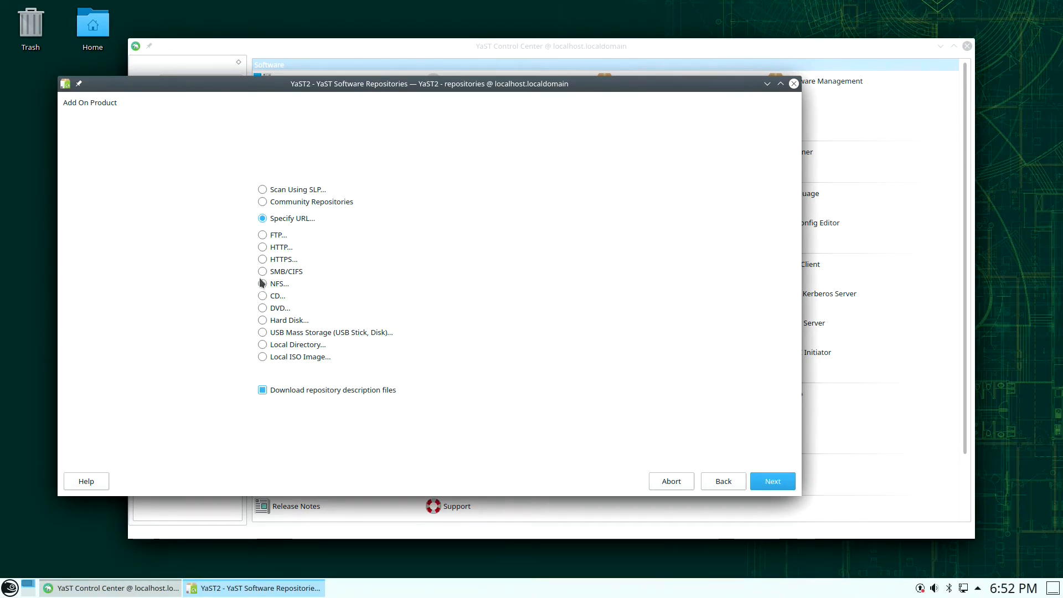
{"action": "left_click", "coordinate": [318, 203]}
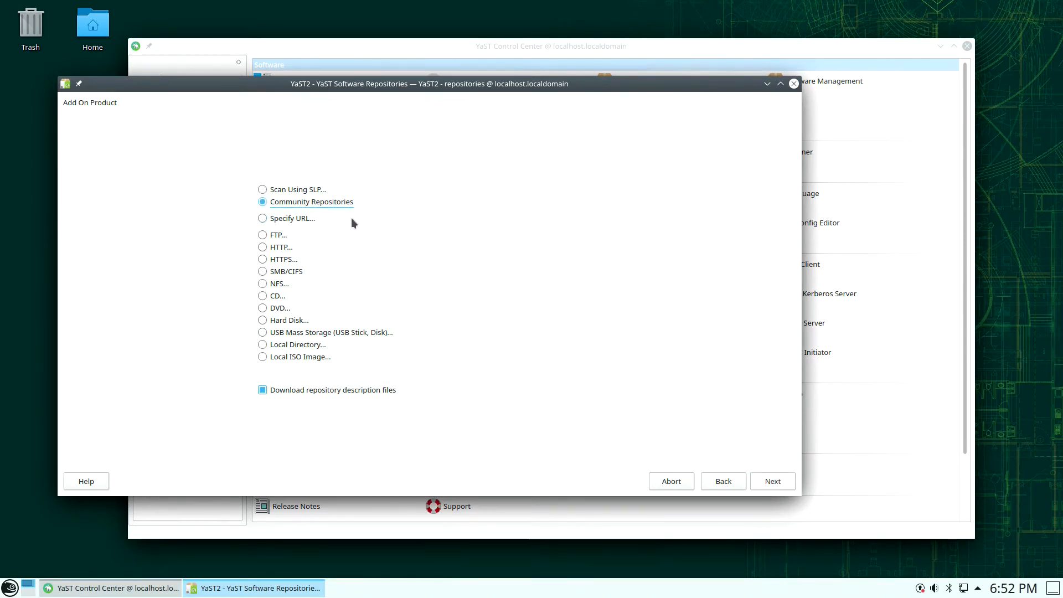
{"action": "left_click", "coordinate": [788, 482]}
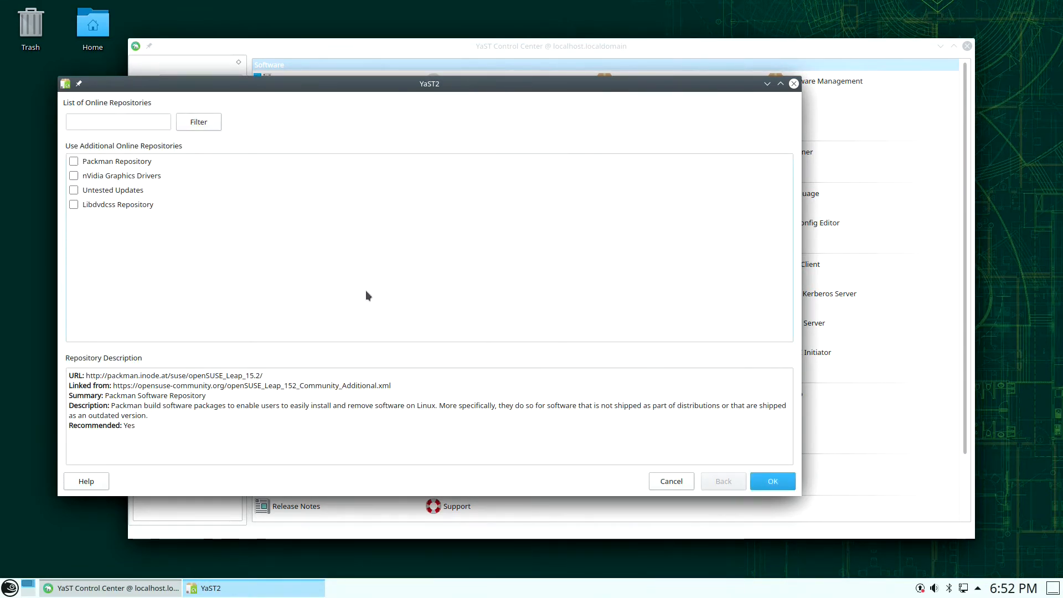
- Check Packman Repository, nVidia Graphics Drivers and Libdvdcss Repository in the online list and confirm
{"action": "left_click", "coordinate": [104, 163]}
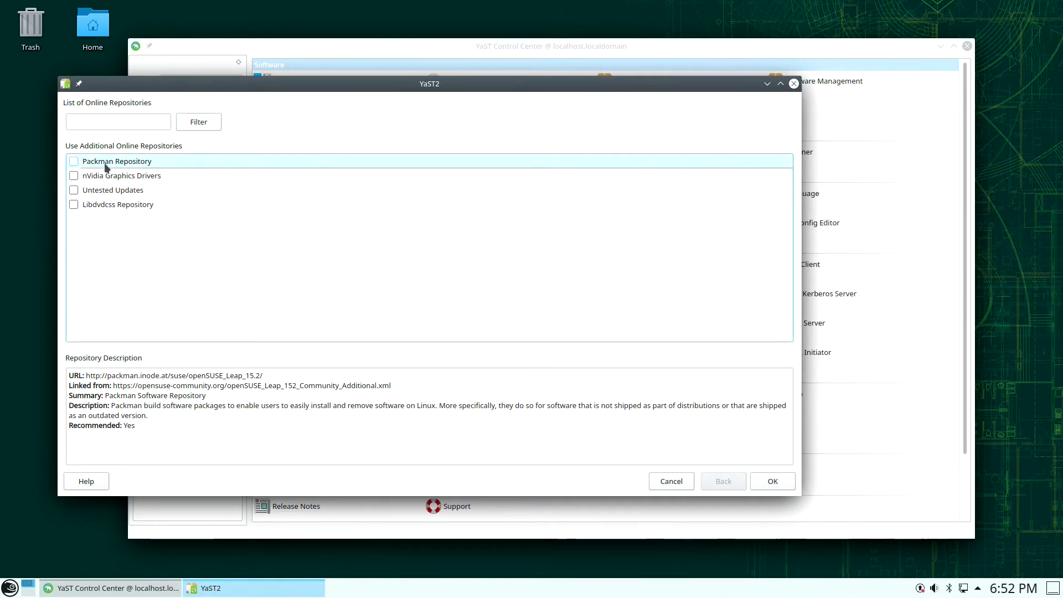
{"action": "left_click", "coordinate": [74, 162]}
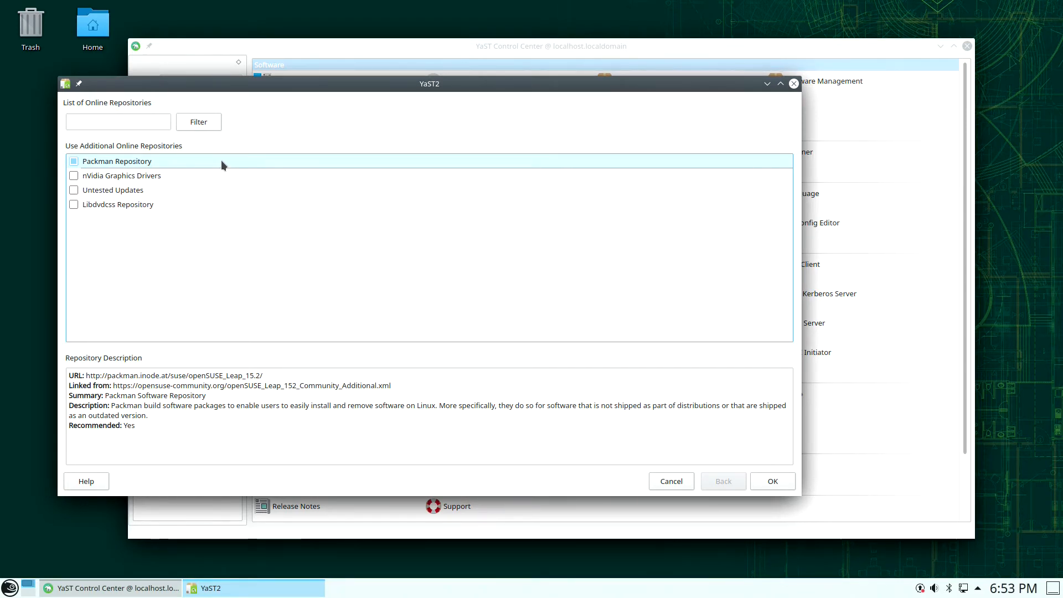
{"action": "left_click", "coordinate": [101, 176]}
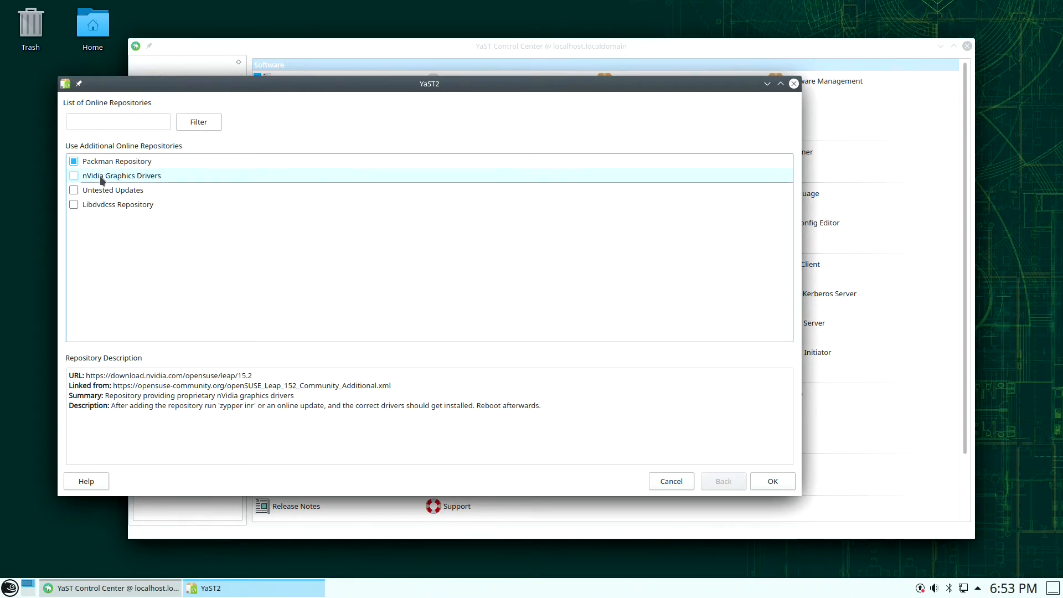
{"action": "left_click", "coordinate": [74, 175]}
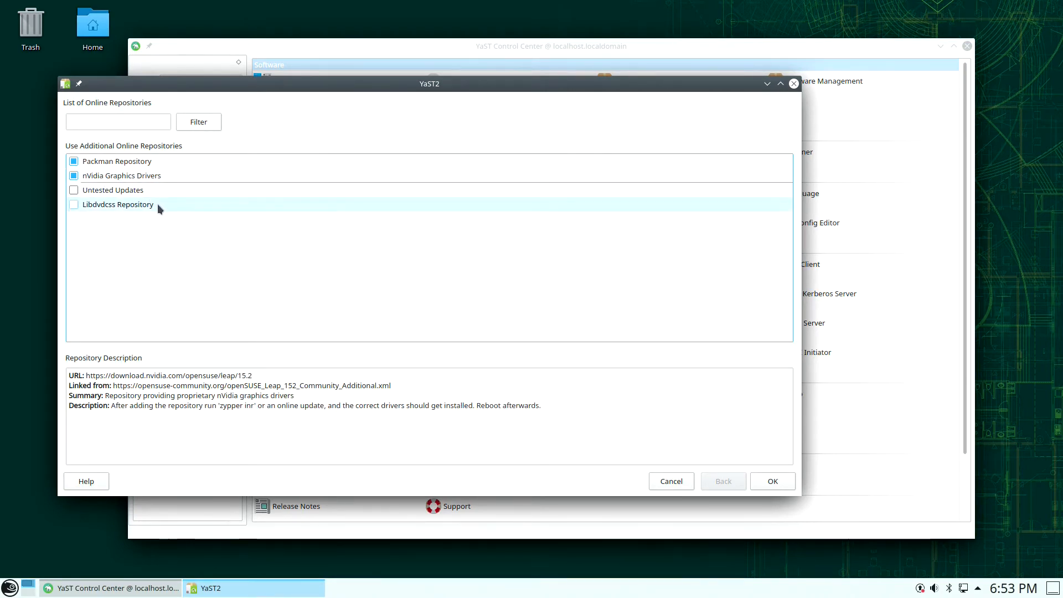
{"action": "left_click", "coordinate": [74, 204]}
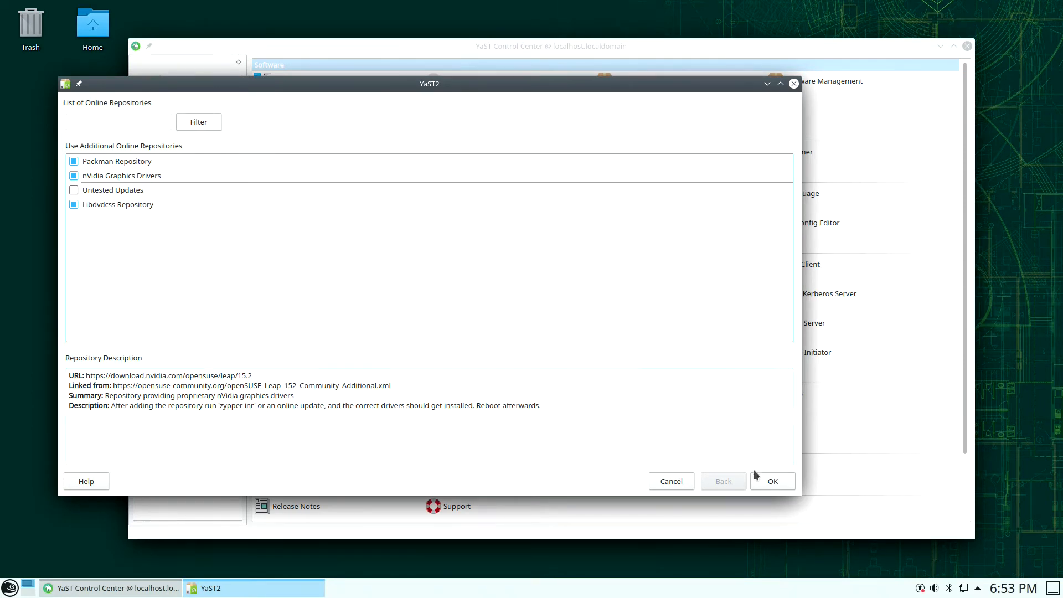
{"action": "left_click", "coordinate": [770, 481]}
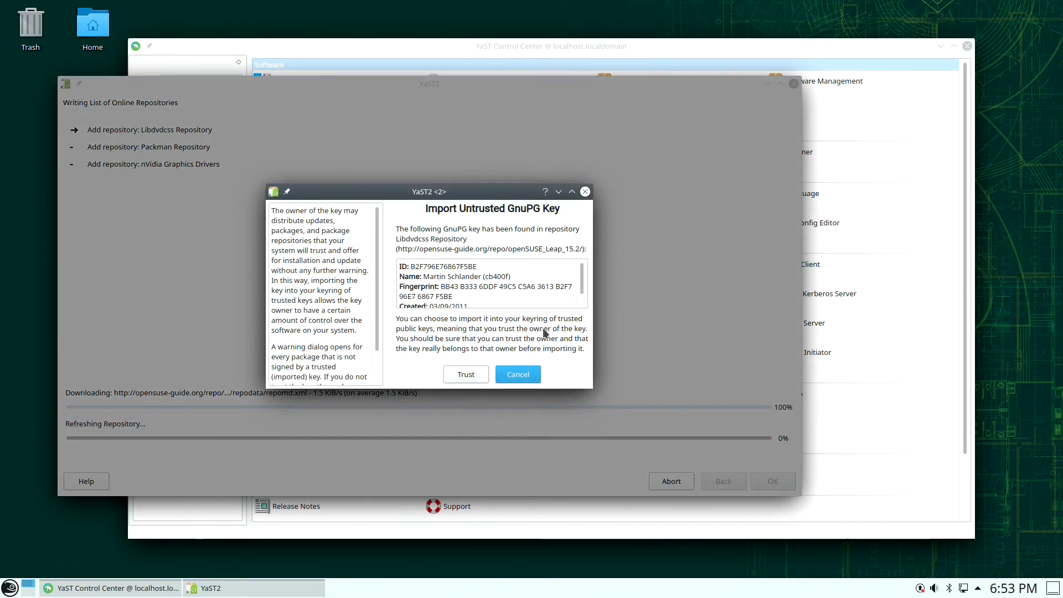
- Trust the Libdvdcss, Packman and NVIDIA signing keys, save the repository list, and launch Software Management
{"action": "left_click", "coordinate": [470, 373]}
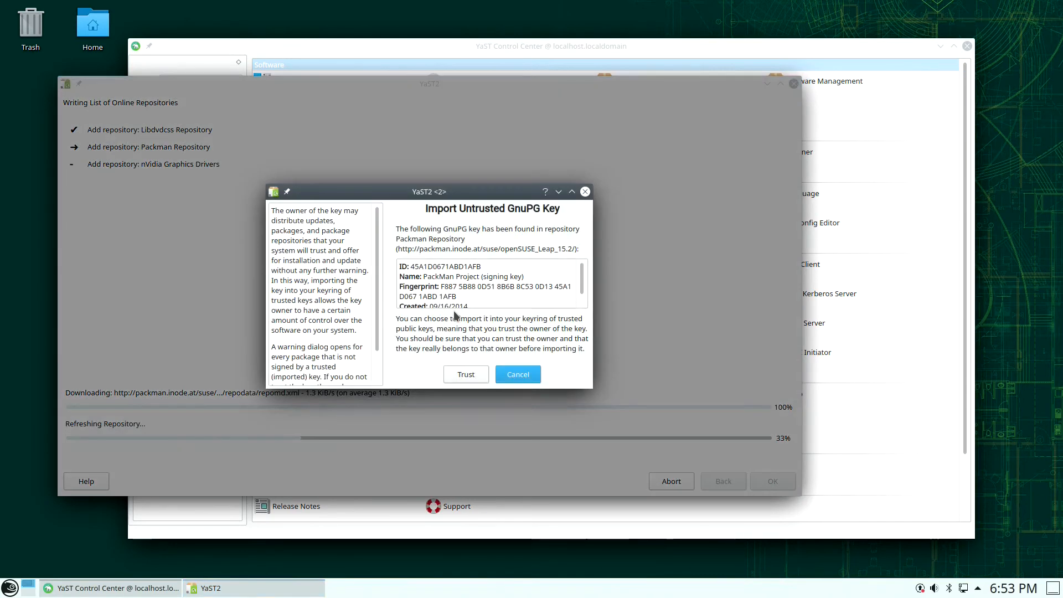
{"action": "left_click", "coordinate": [461, 370]}
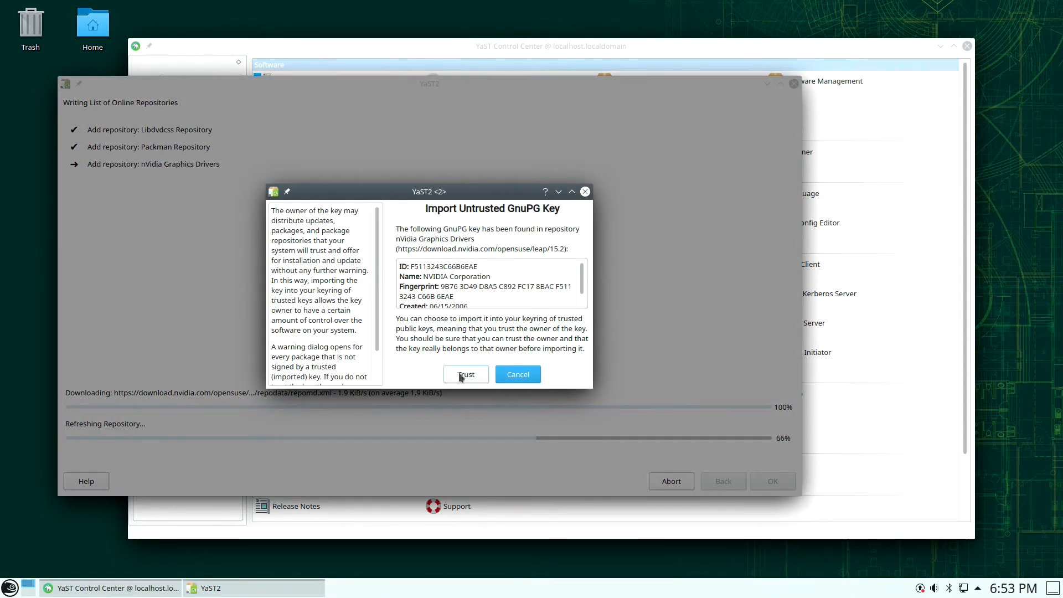
{"action": "left_click", "coordinate": [459, 377]}
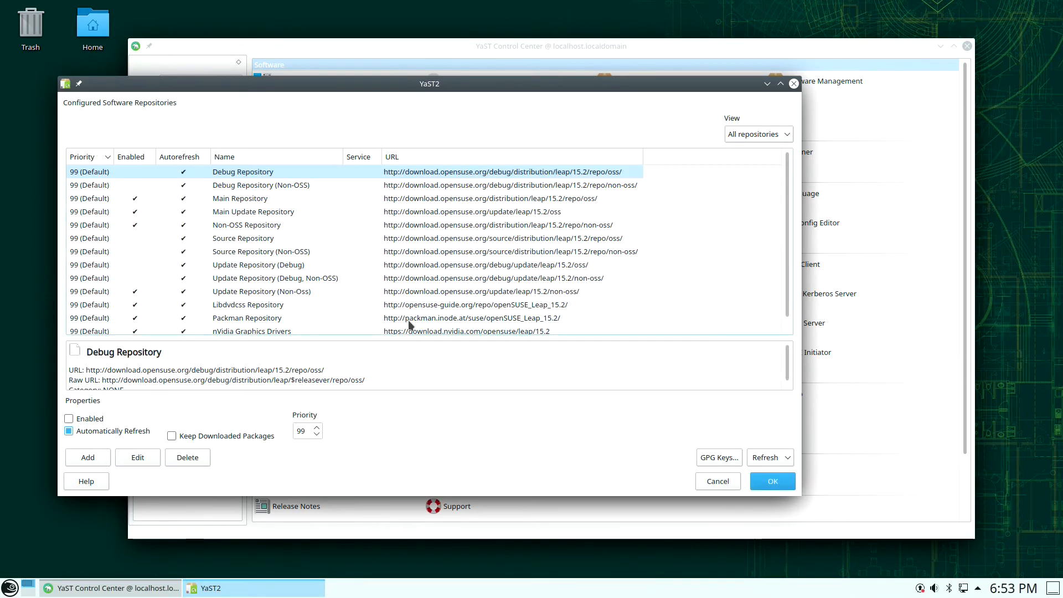
{"action": "left_click", "coordinate": [764, 480]}
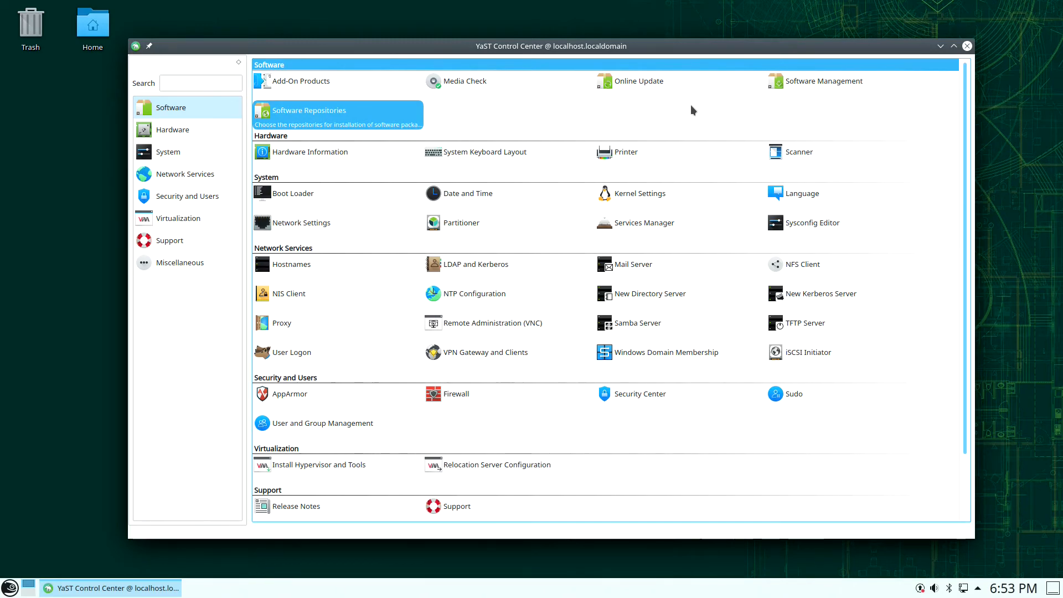
{"action": "left_click", "coordinate": [835, 91]}
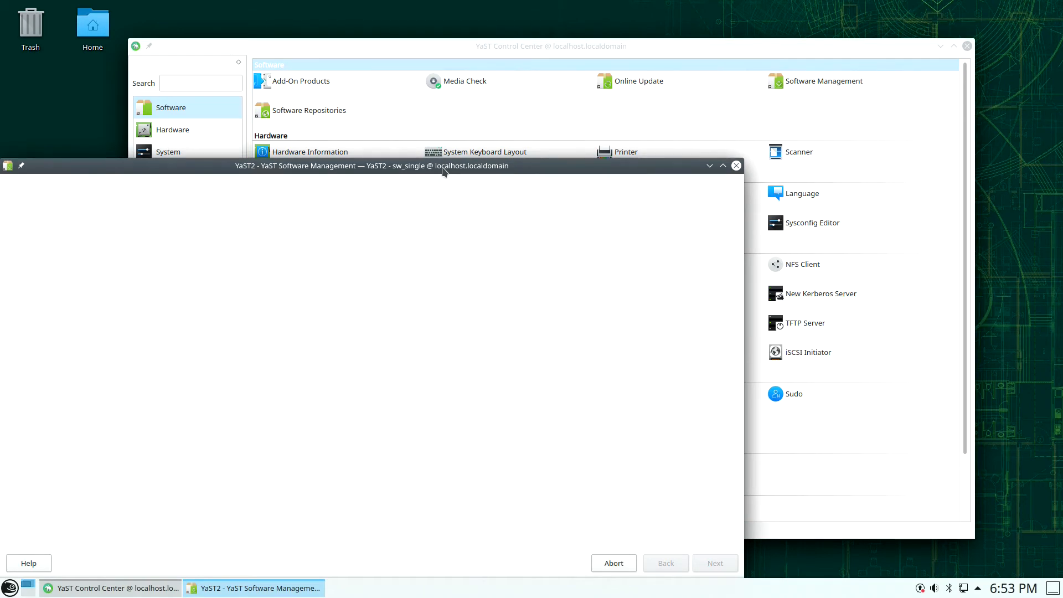
- Maximize the Software Management window and switch to the Repositories view
{"action": "left_click_drag", "start_coordinate": [443, 169], "coordinate": [505, 61]}
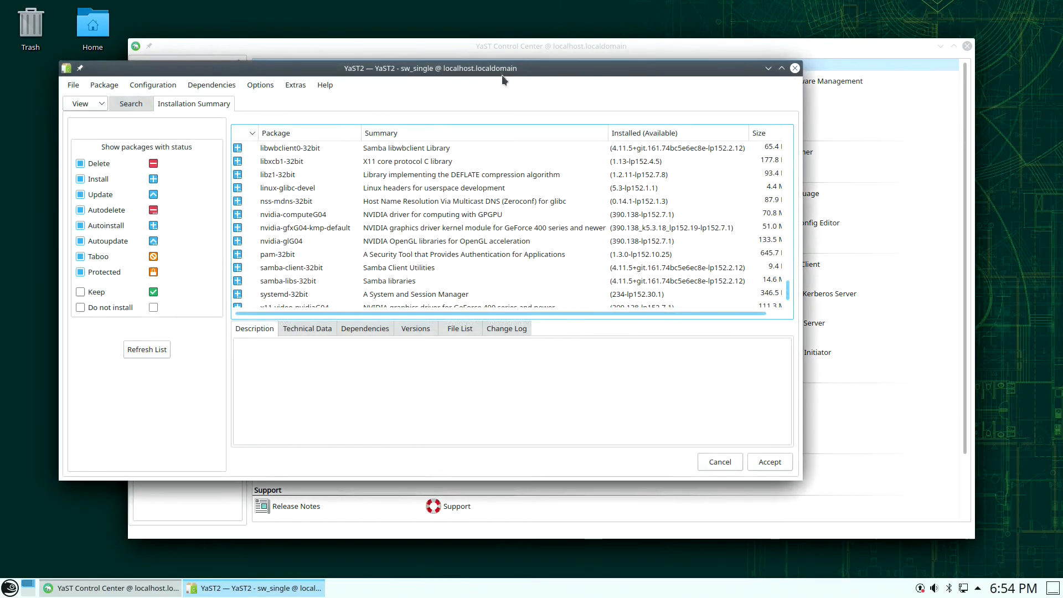
{"action": "left_click", "coordinate": [780, 69]}
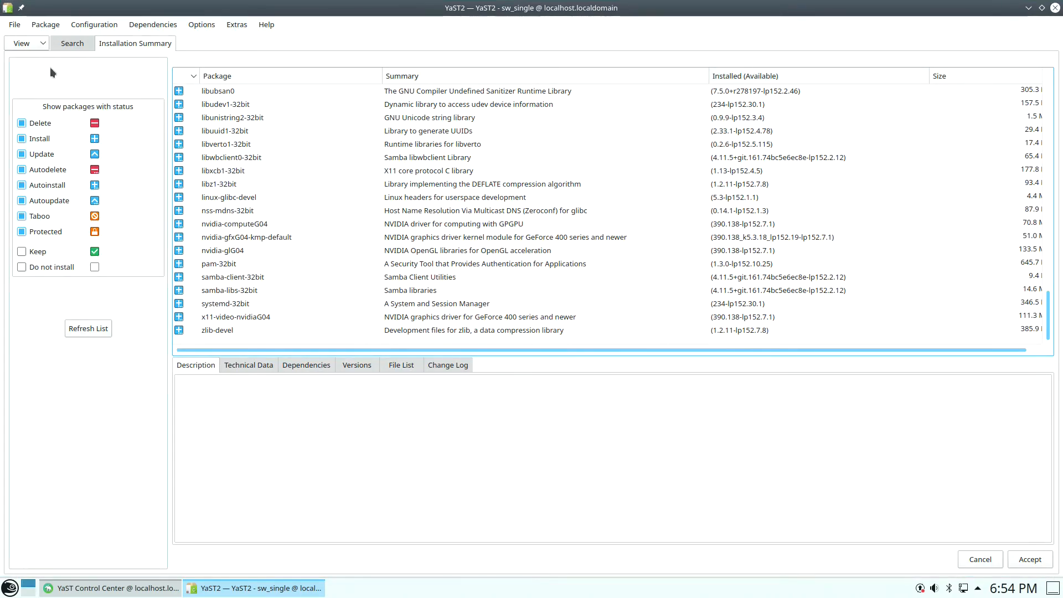
{"action": "left_click", "coordinate": [28, 42]}
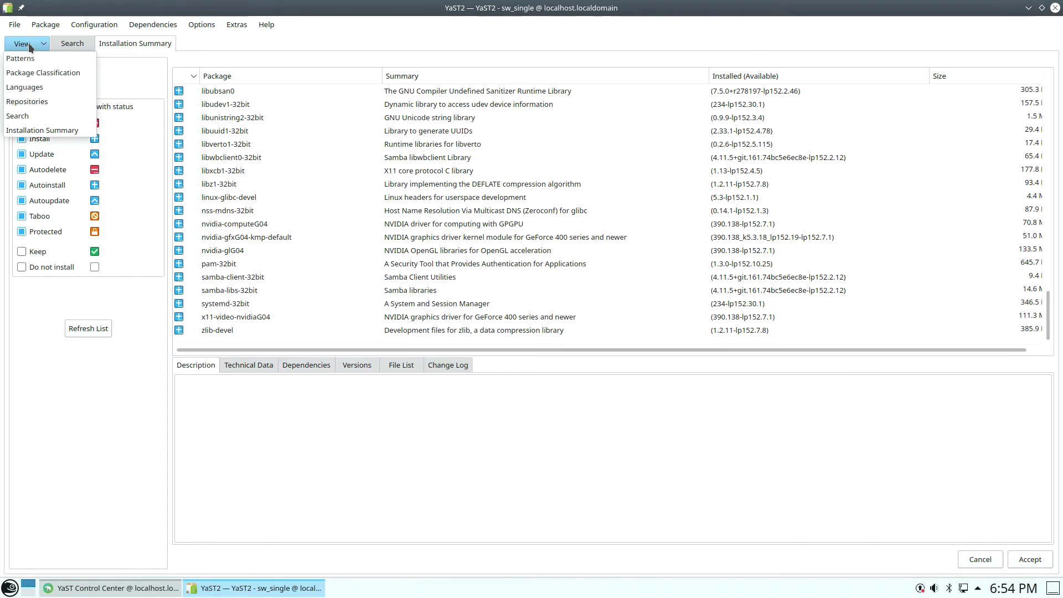
{"action": "left_click", "coordinate": [51, 99]}
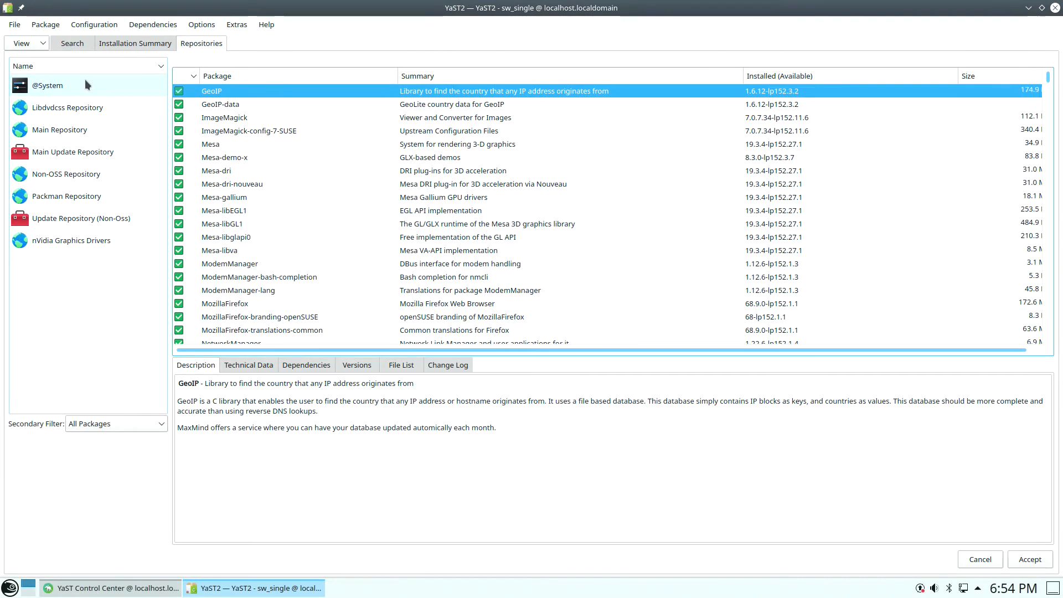
- Switch all installed system packages to their Packman Repository versions and accept the changes
{"action": "left_click", "coordinate": [69, 197]}
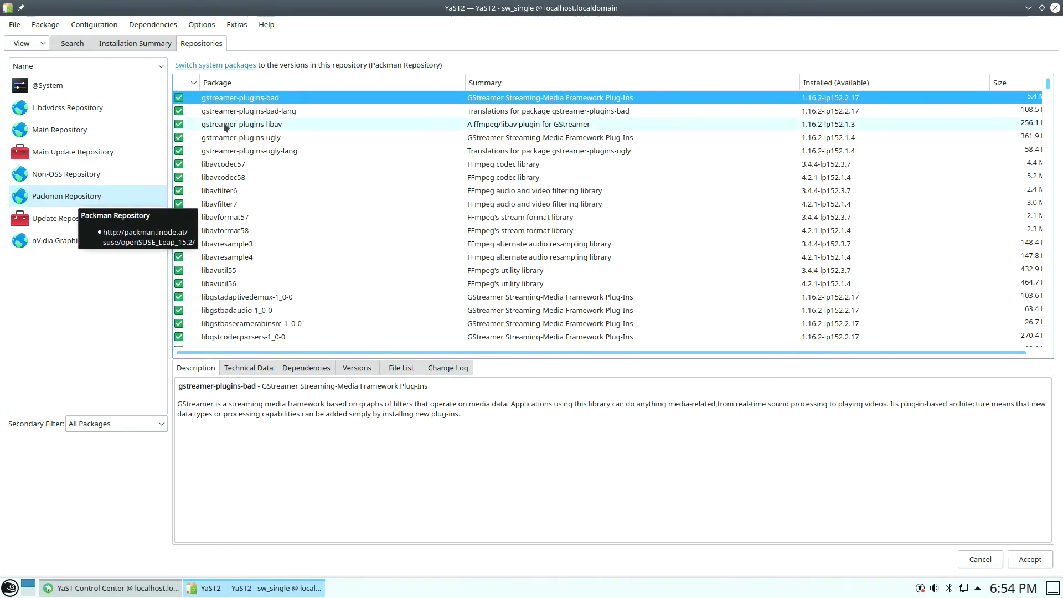
{"action": "left_click", "coordinate": [238, 65]}
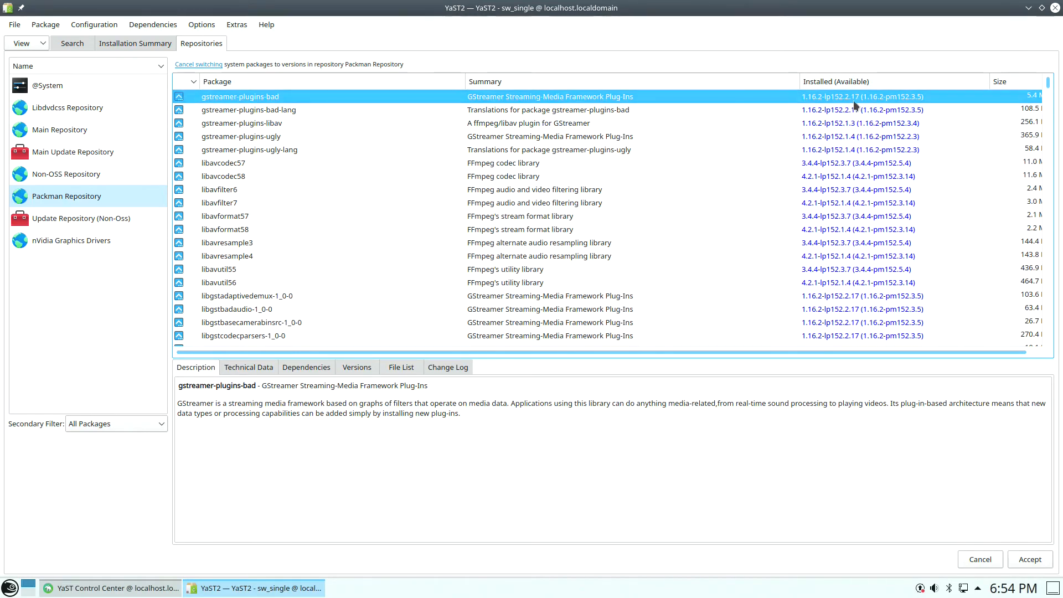
{"action": "left_click", "coordinate": [1030, 559]}
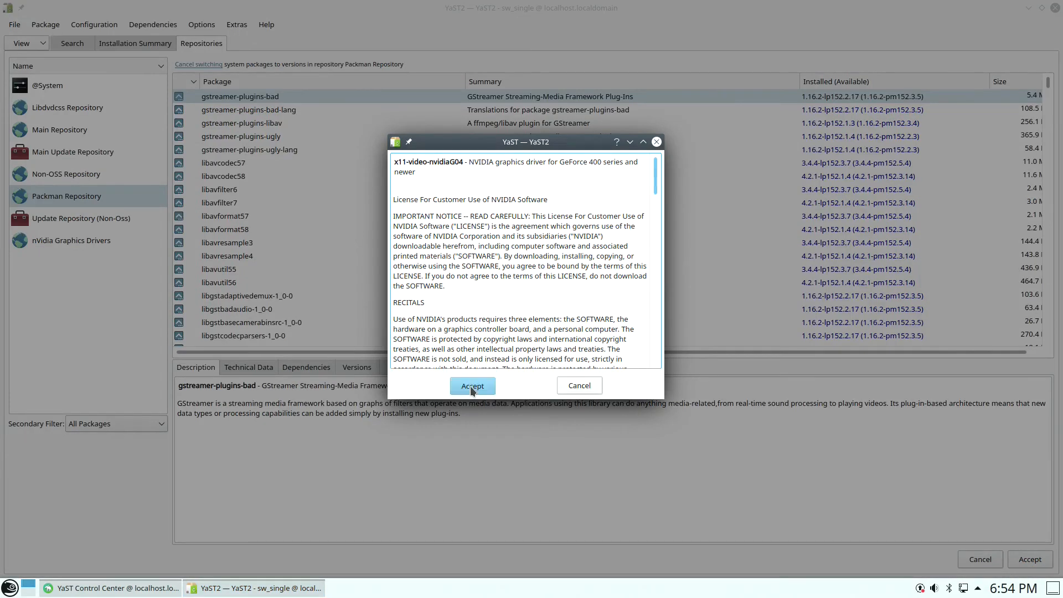
- Accept the x11-video-nvidiaG04, nvidia-gfxG04-kmp-default and nvidia-computeG04 licenses, then approve the dependency changes
{"action": "left_click", "coordinate": [470, 387]}
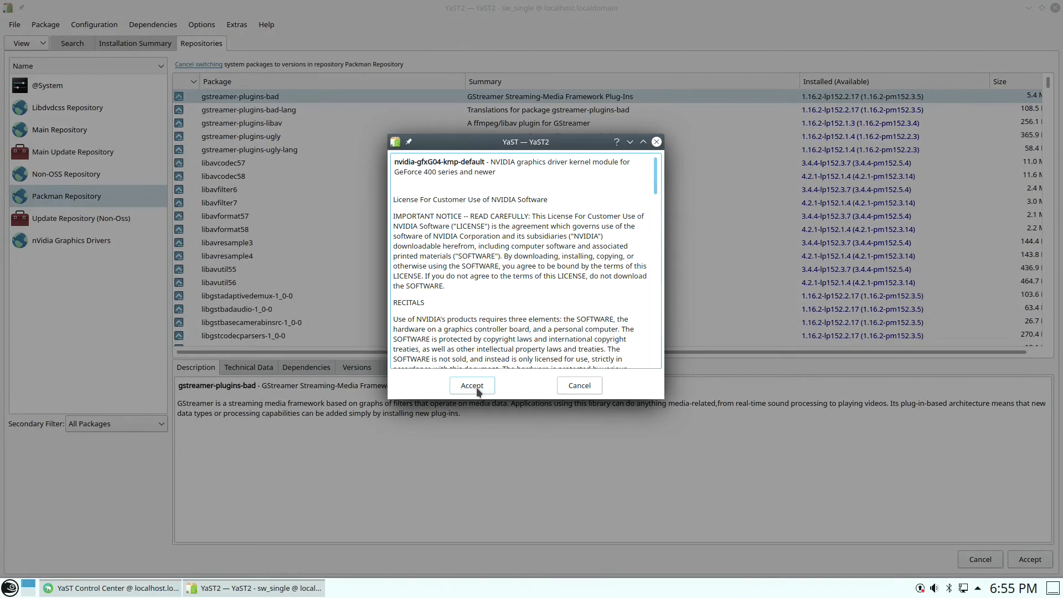
{"action": "left_click", "coordinate": [478, 389]}
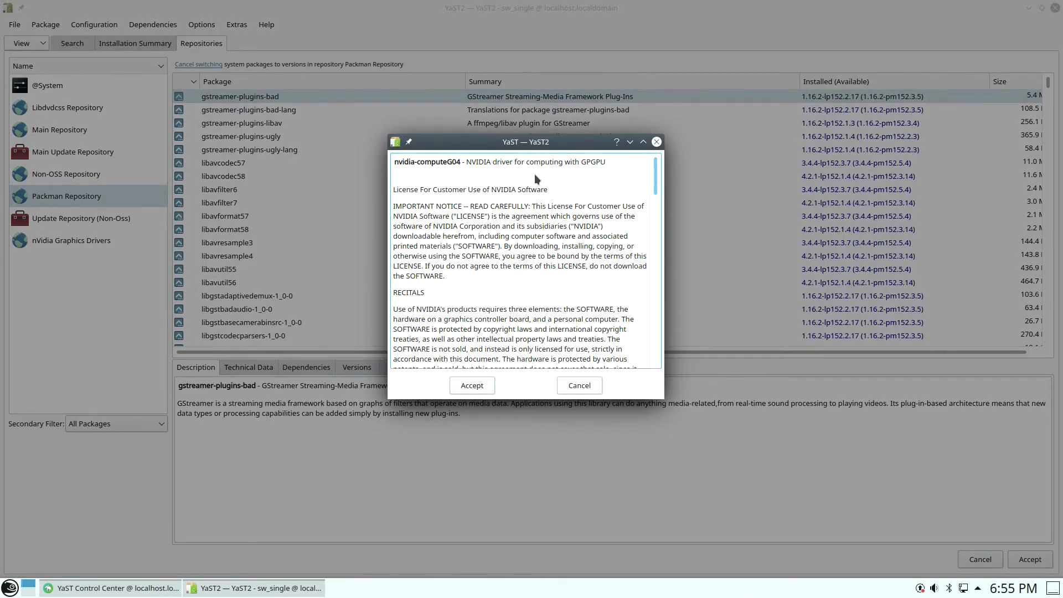
{"action": "left_click", "coordinate": [477, 384]}
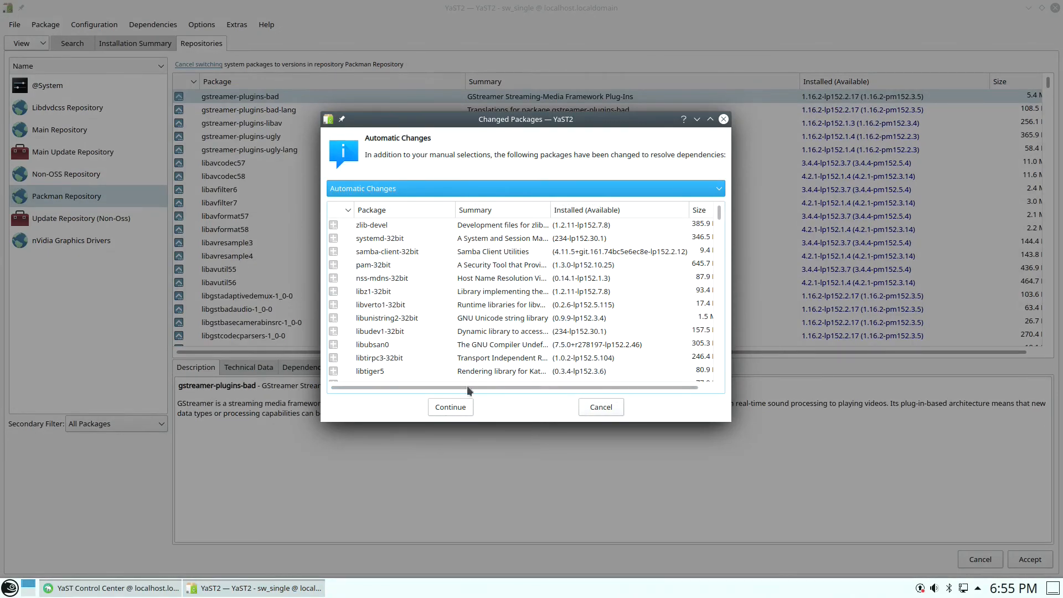
{"action": "left_click", "coordinate": [459, 408]}
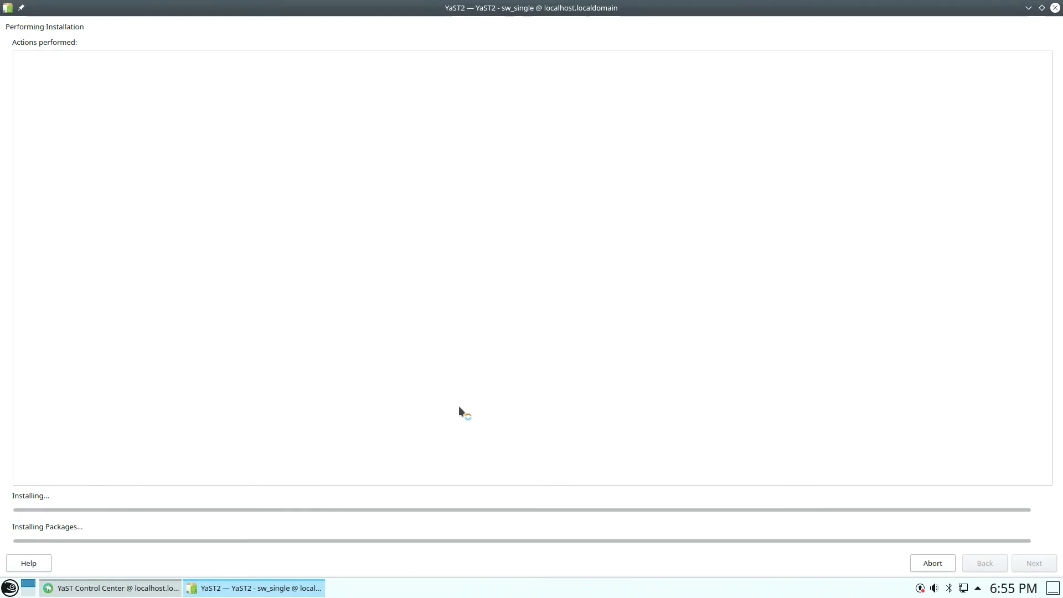
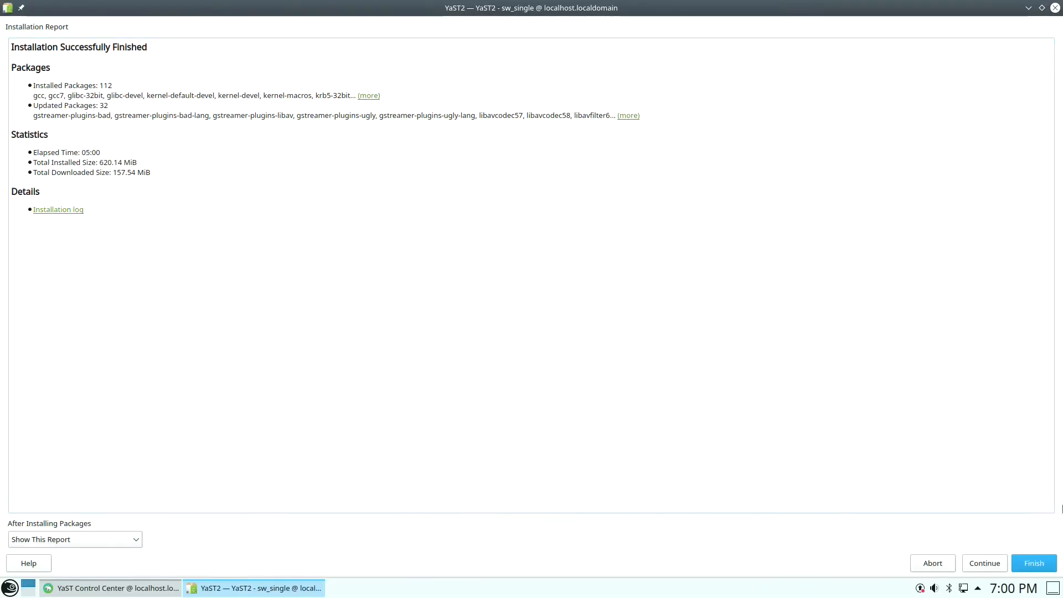
- Finish the 112-installed, 32-updated package installation report and close the YaST Control Center
{"action": "left_click", "coordinate": [1034, 563]}
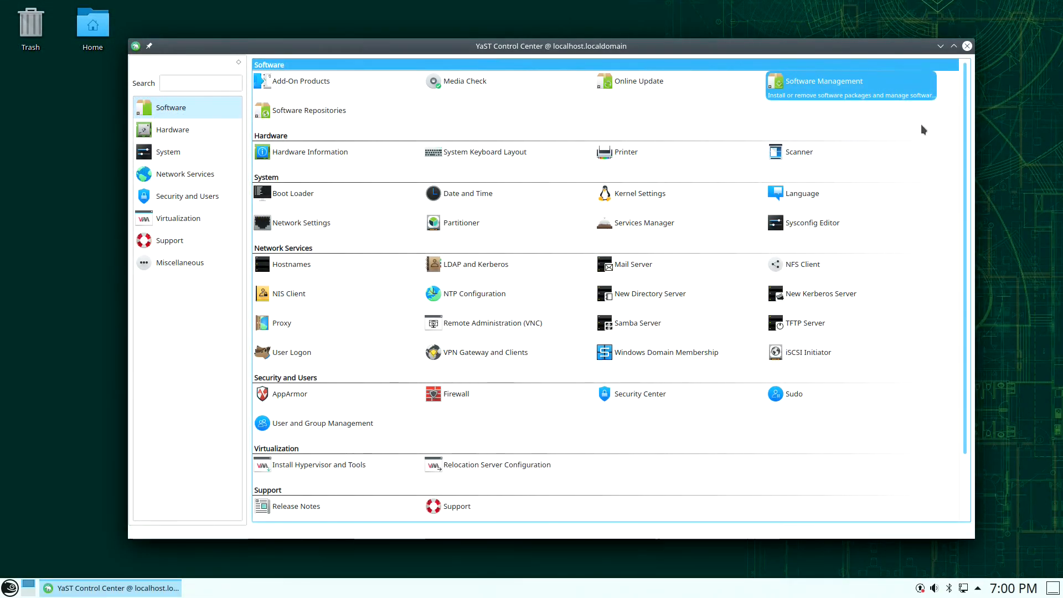
{"action": "left_click", "coordinate": [966, 46]}
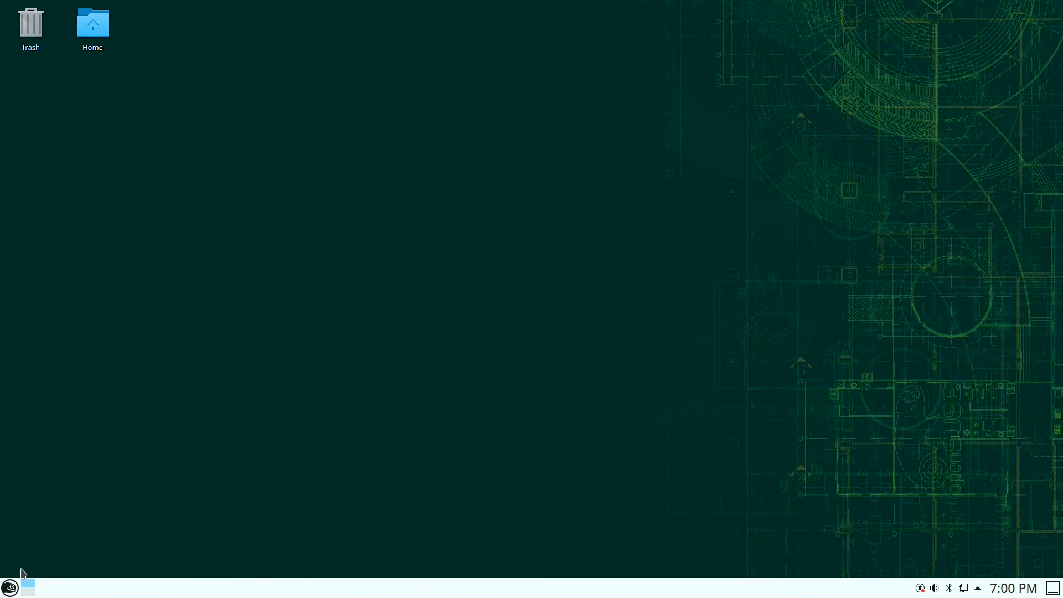
- Restart the computer from the application launcher, confirming the restart with OK
{"action": "left_click", "coordinate": [10, 588]}
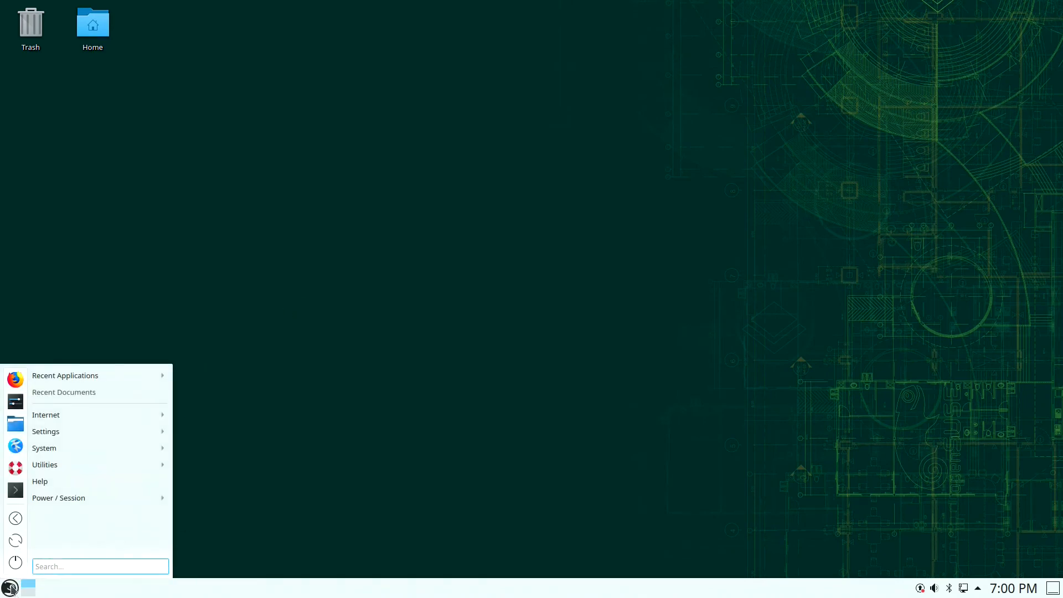
{"action": "left_click", "coordinate": [15, 541]}
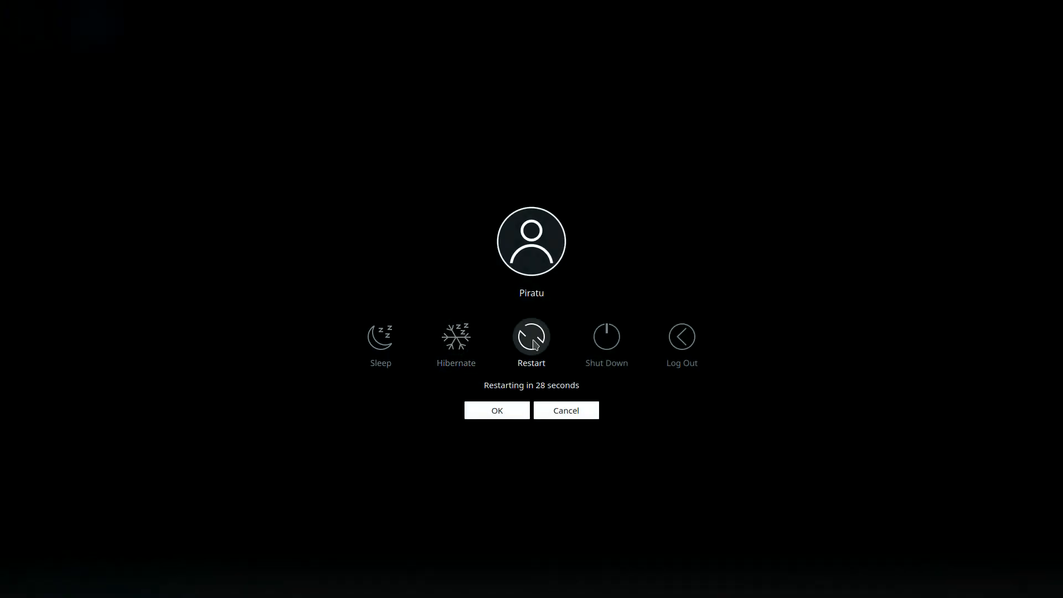
{"action": "left_click", "coordinate": [532, 337]}
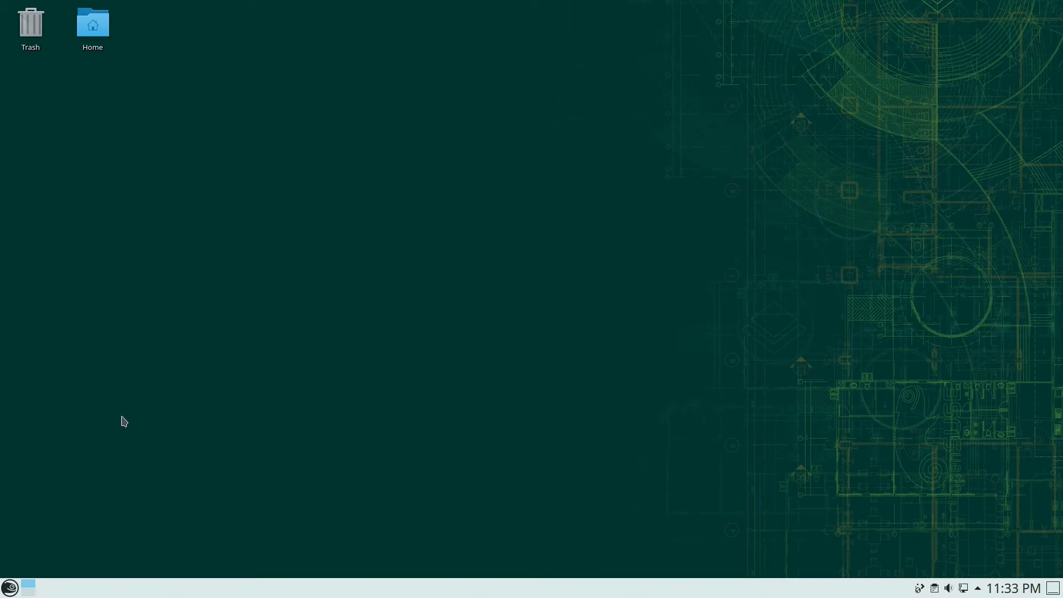
- Browse the application launcher's Internet, Settings and Power/Session categories
{"action": "left_click", "coordinate": [9, 586]}
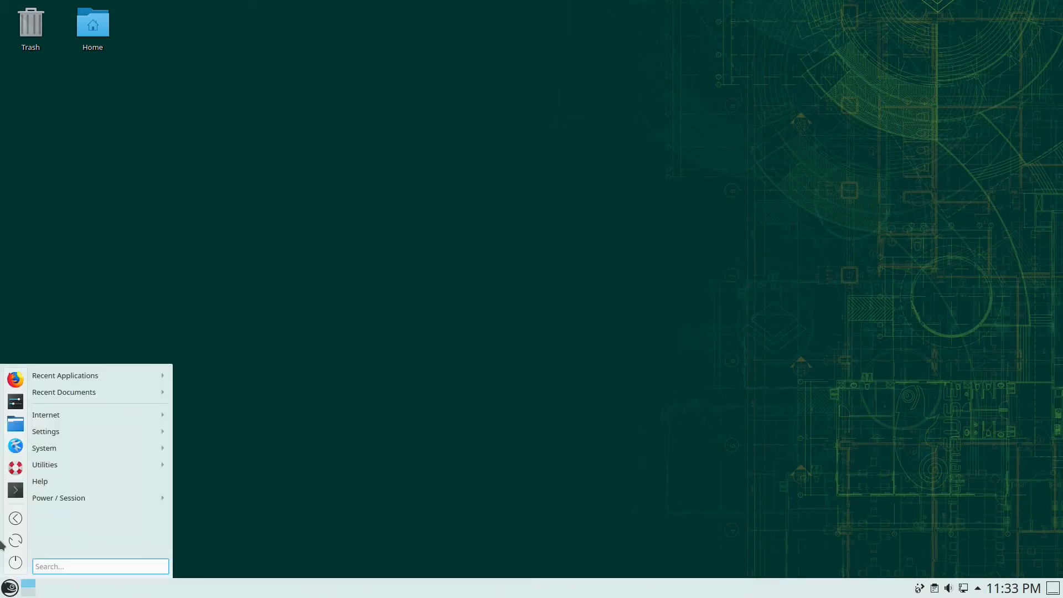
{"action": "mouse_move", "coordinate": [79, 415]}
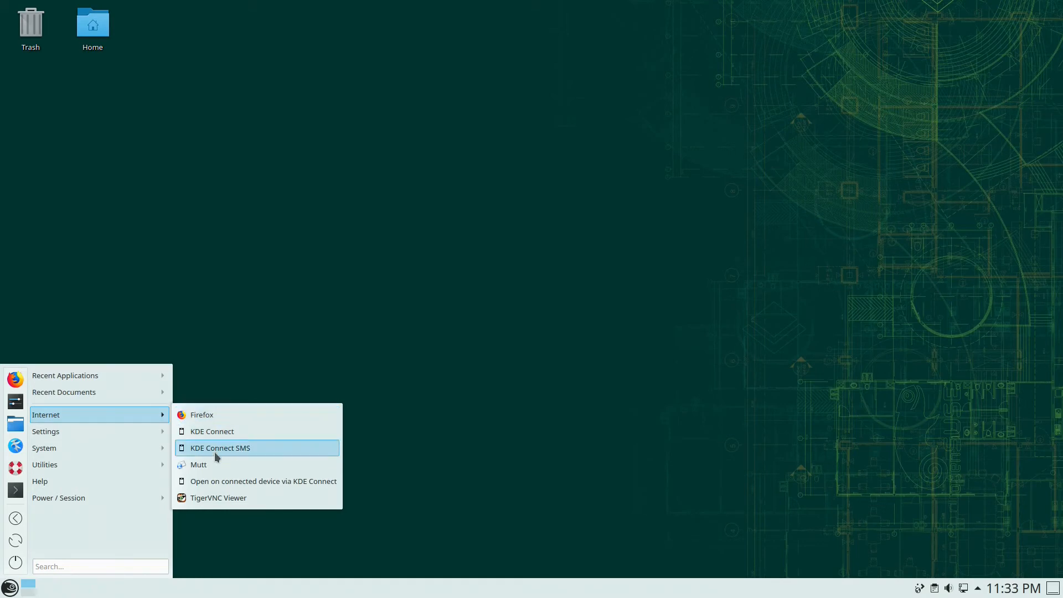
{"action": "mouse_move", "coordinate": [119, 434]}
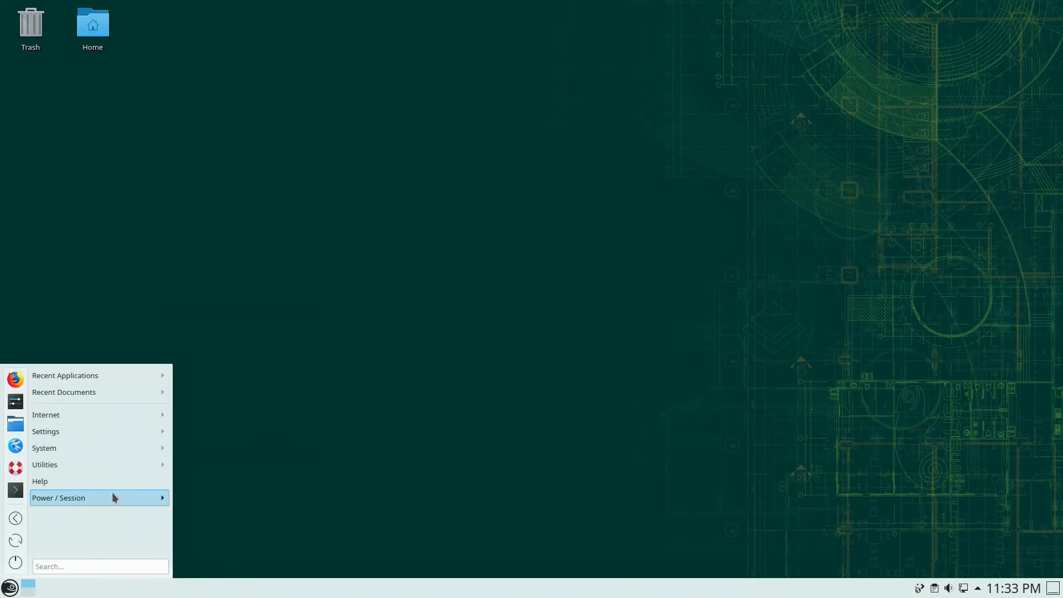
{"action": "mouse_move", "coordinate": [111, 405]}
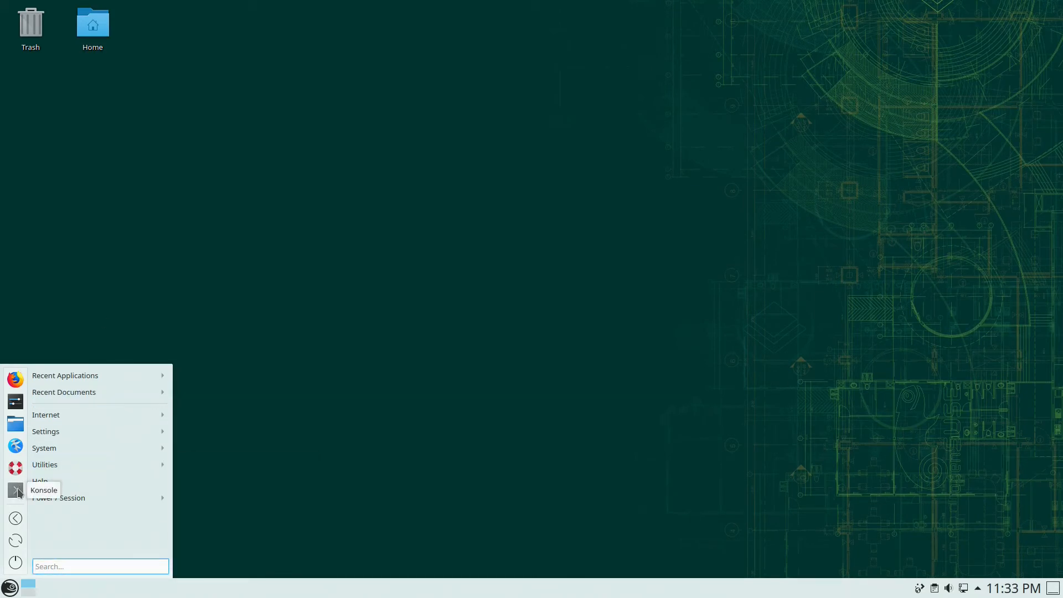
- Launch Firefox and load flathub.org
{"action": "left_click", "coordinate": [15, 380]}
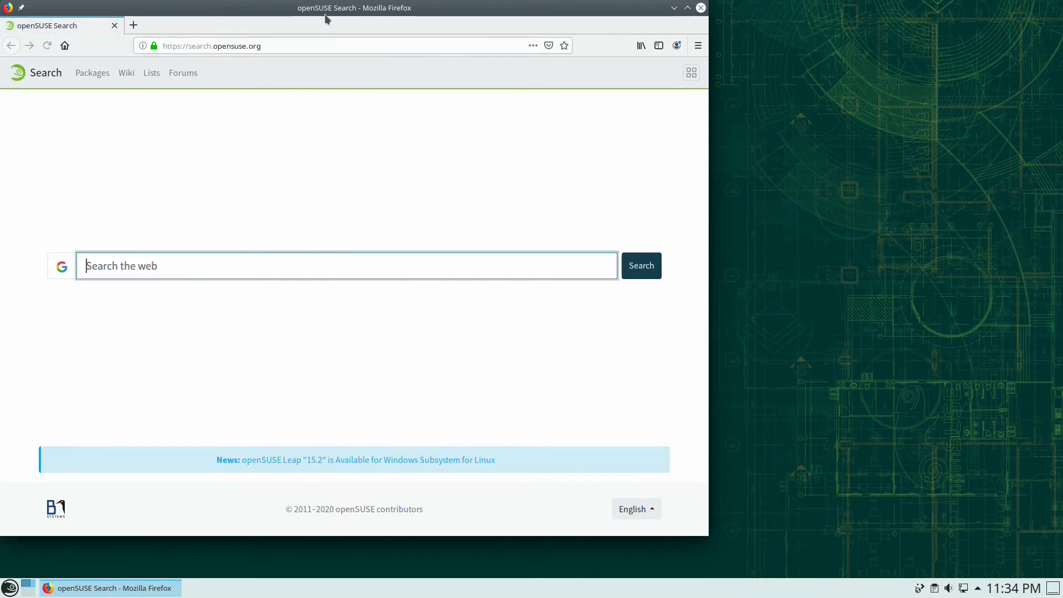
{"action": "left_click_drag", "start_coordinate": [330, 8], "coordinate": [472, 23]}
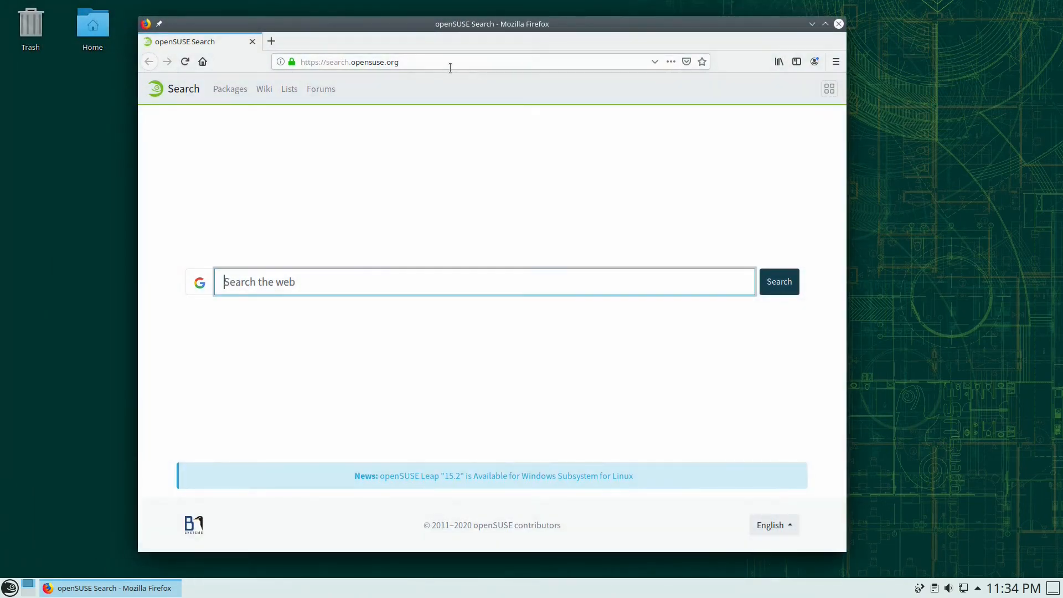
{"action": "left_click", "coordinate": [445, 63]}
{"action": "key", "text": "ctrl+a"}
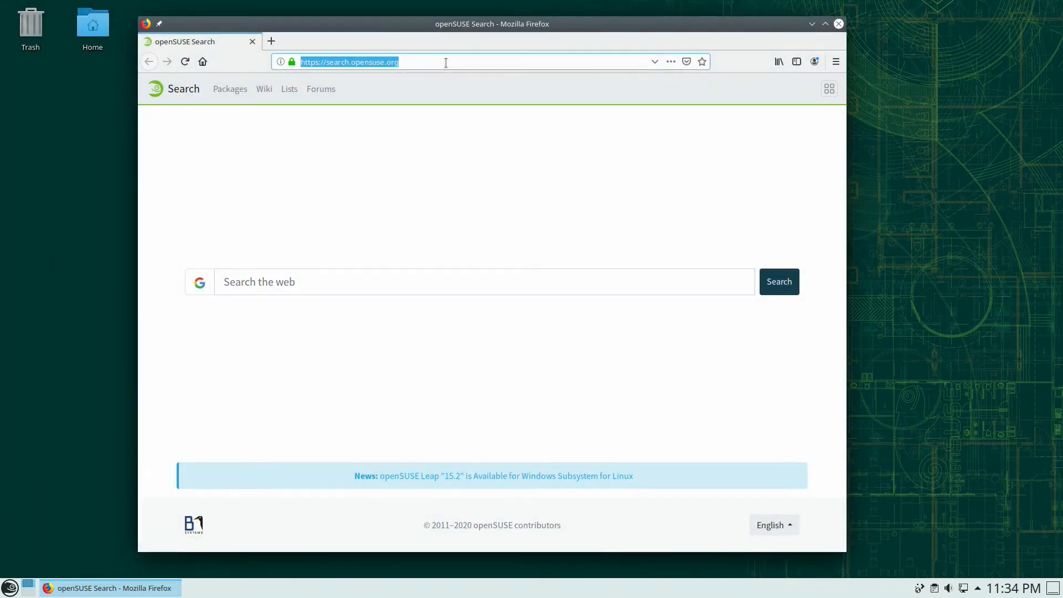
{"action": "type", "text": "flat"}
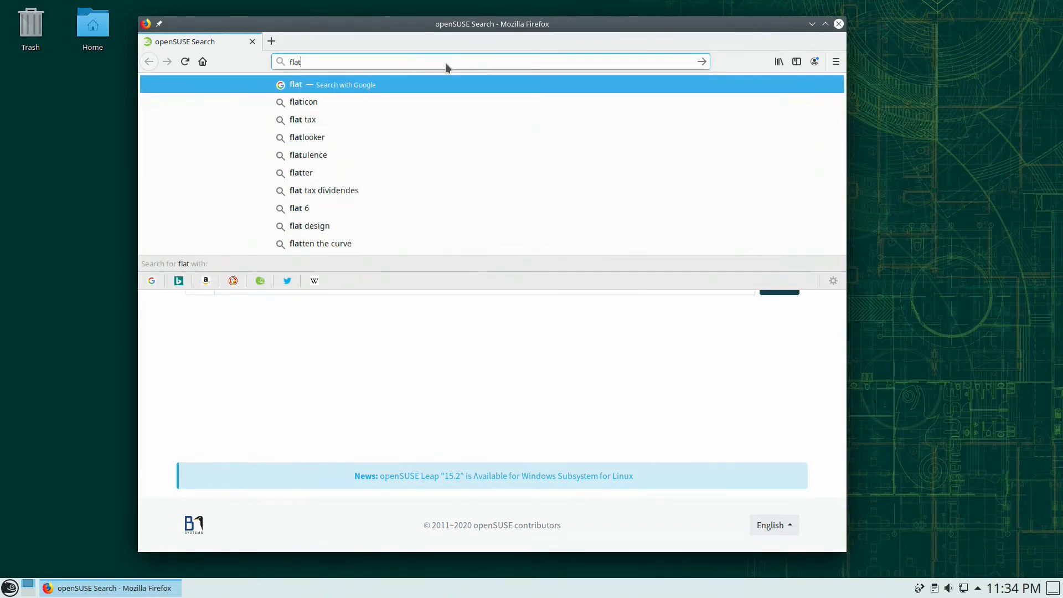
{"action": "type", "text": "hub."}
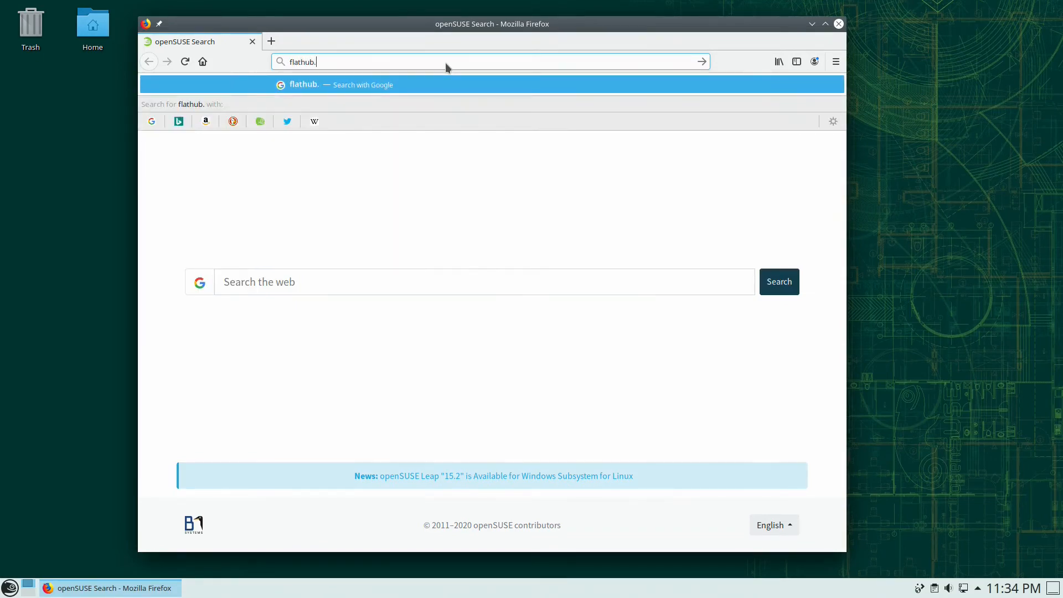
{"action": "type", "text": "org"}
{"action": "key", "text": "Return"}
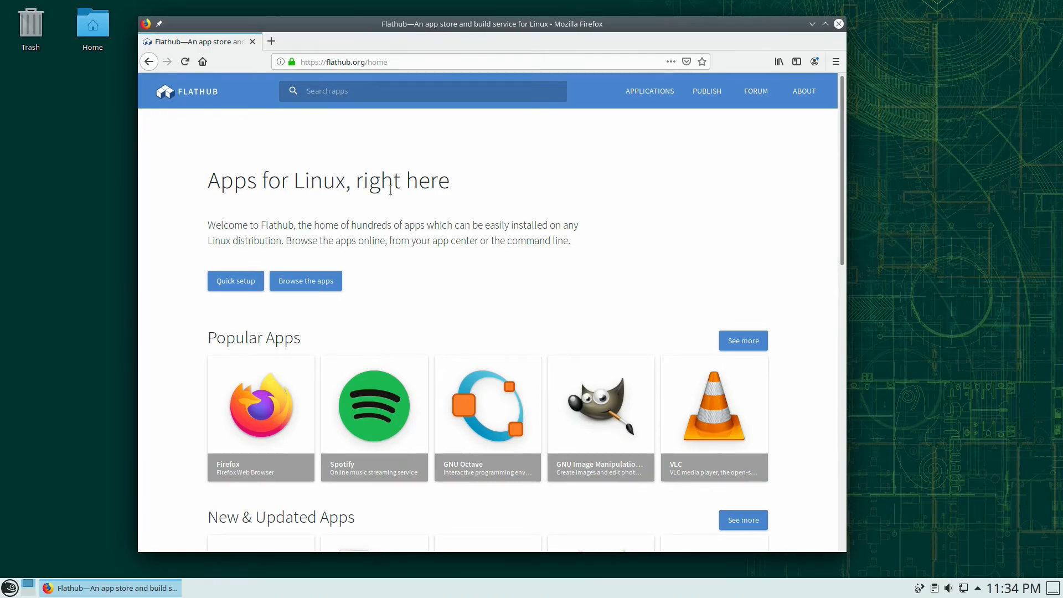
- Open the openSUSE Quick Setup instructions and copy the 'sudo zypper install flatpak' command
{"action": "left_click", "coordinate": [247, 279]}
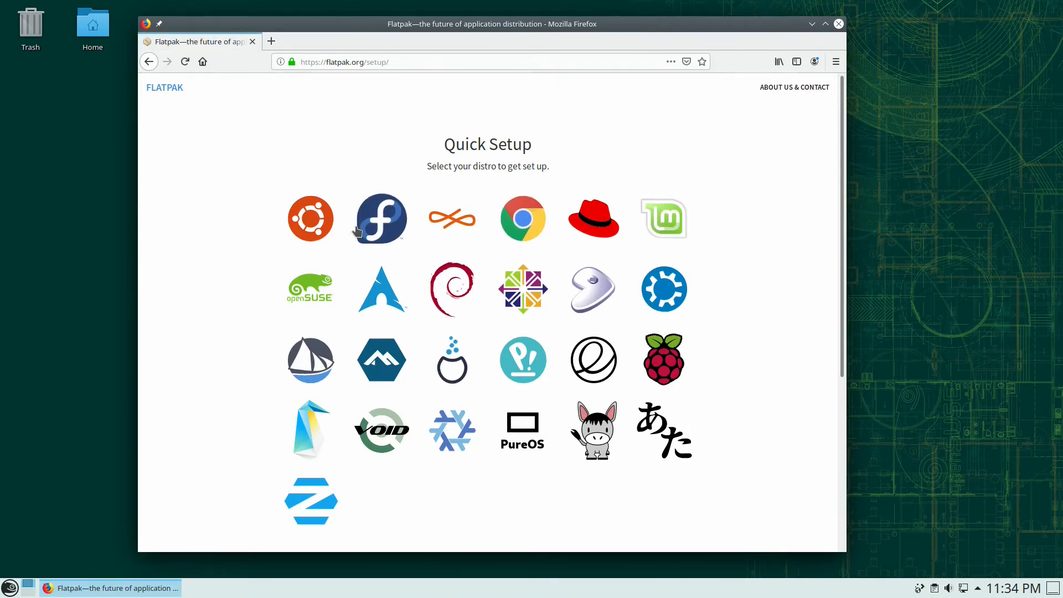
{"action": "left_click", "coordinate": [311, 281]}
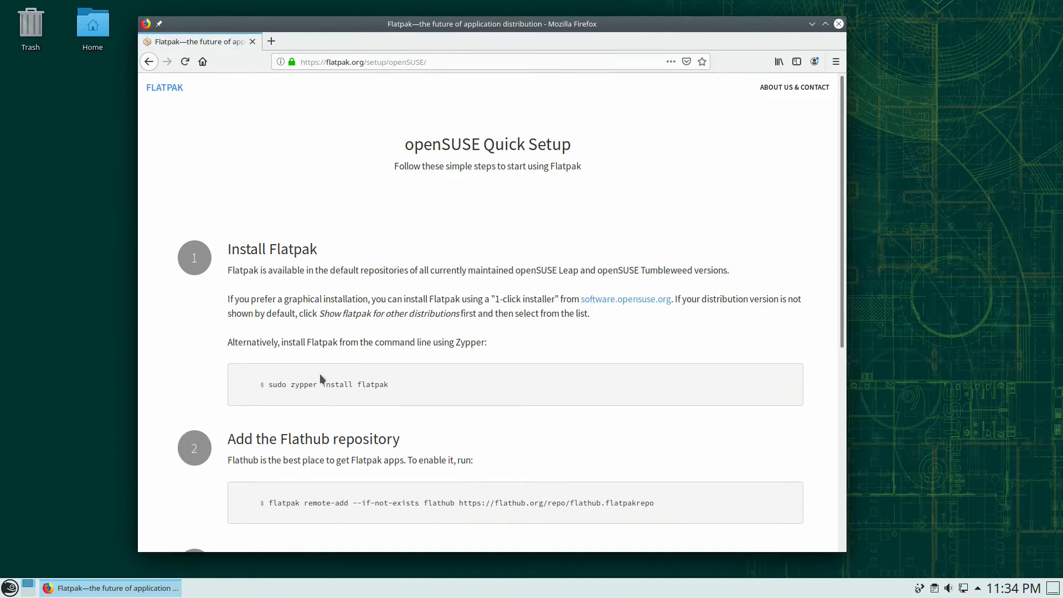
{"action": "left_click_drag", "start_coordinate": [305, 383], "coordinate": [387, 382]}
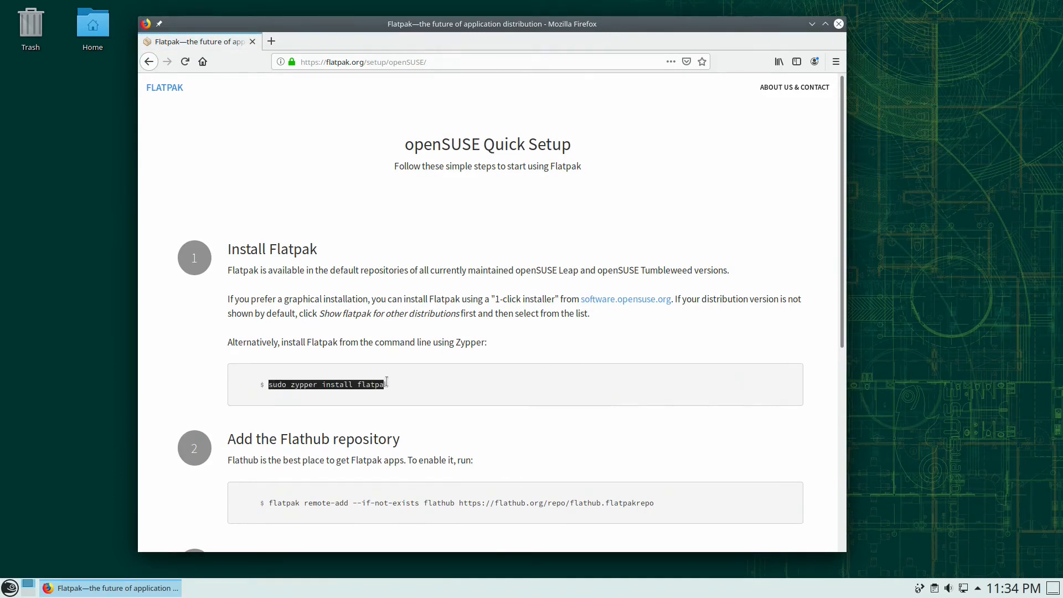
{"action": "right_click", "coordinate": [381, 383]}
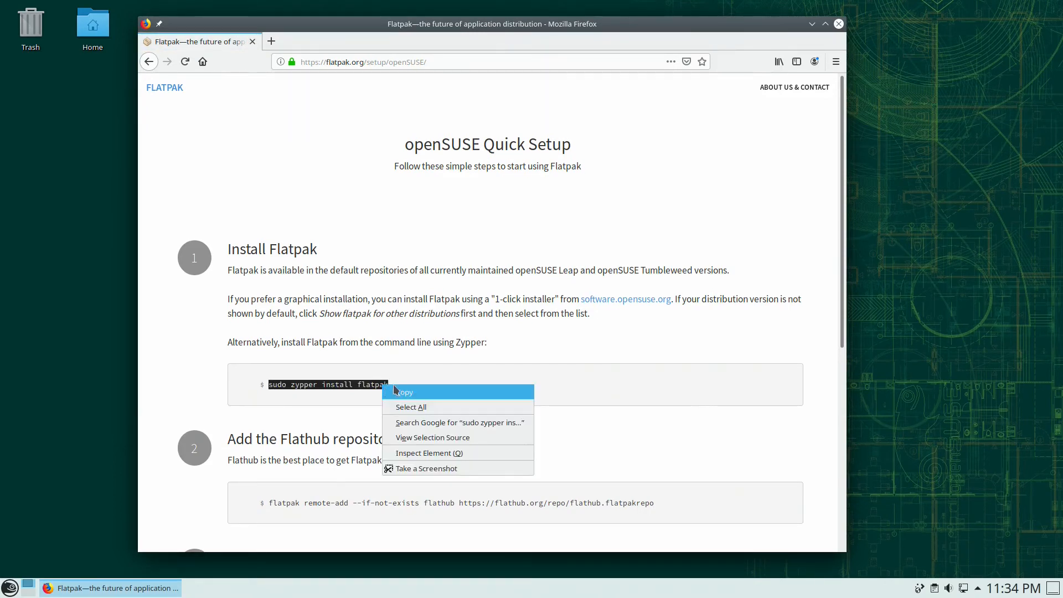
{"action": "left_click", "coordinate": [396, 391]}
{"action": "left_click", "coordinate": [10, 589]}
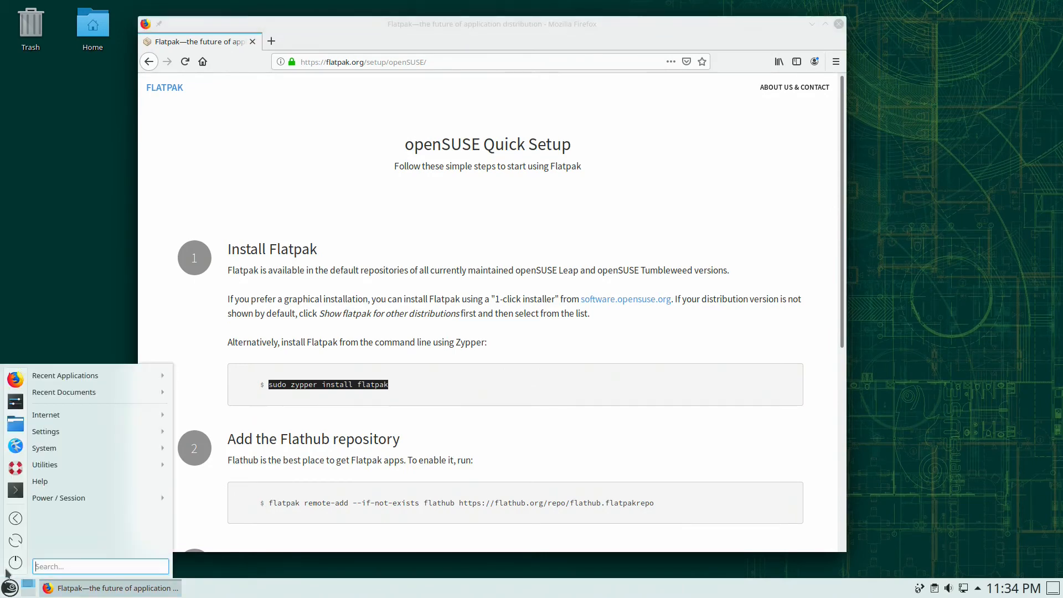
- In Konsole, run 'sudo zypper install flatpak', entering the root password and confirming the 24 packages
{"action": "left_click", "coordinate": [15, 488]}
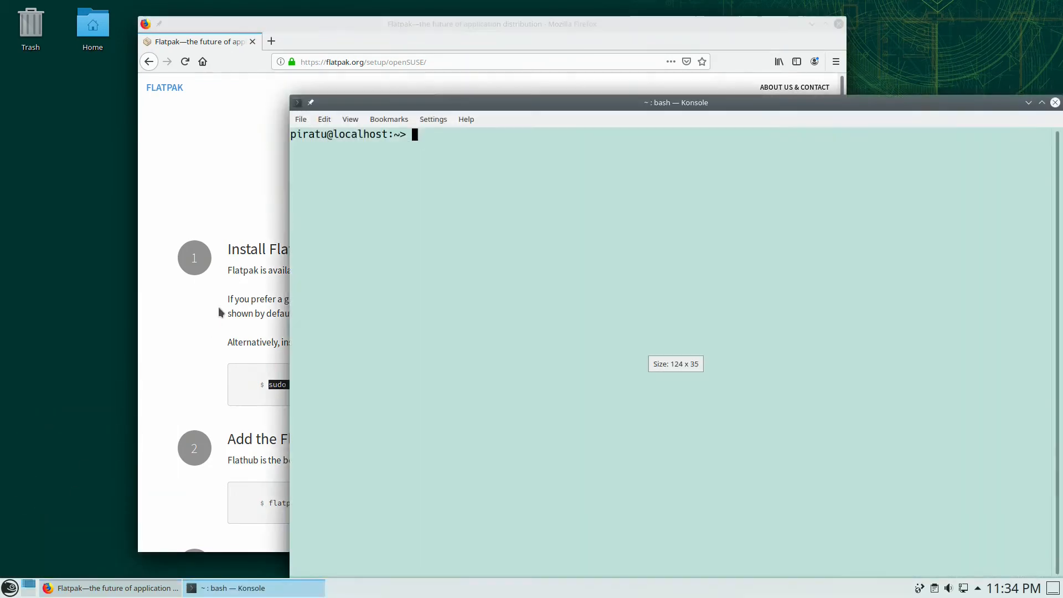
{"action": "left_click_drag", "start_coordinate": [490, 103], "coordinate": [446, 79]}
{"action": "right_click", "coordinate": [453, 129]}
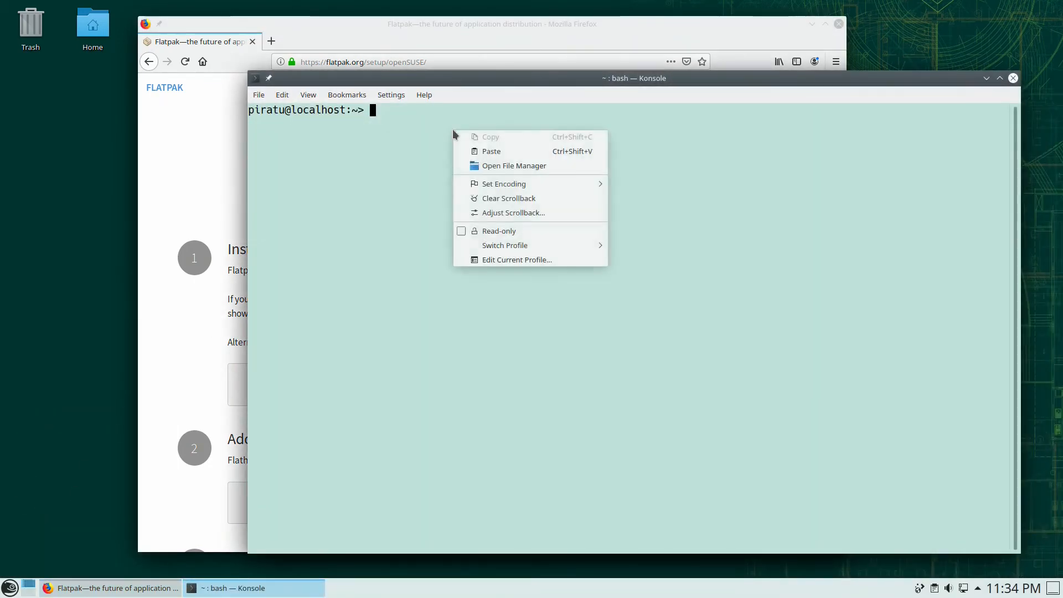
{"action": "left_click", "coordinate": [470, 152]}
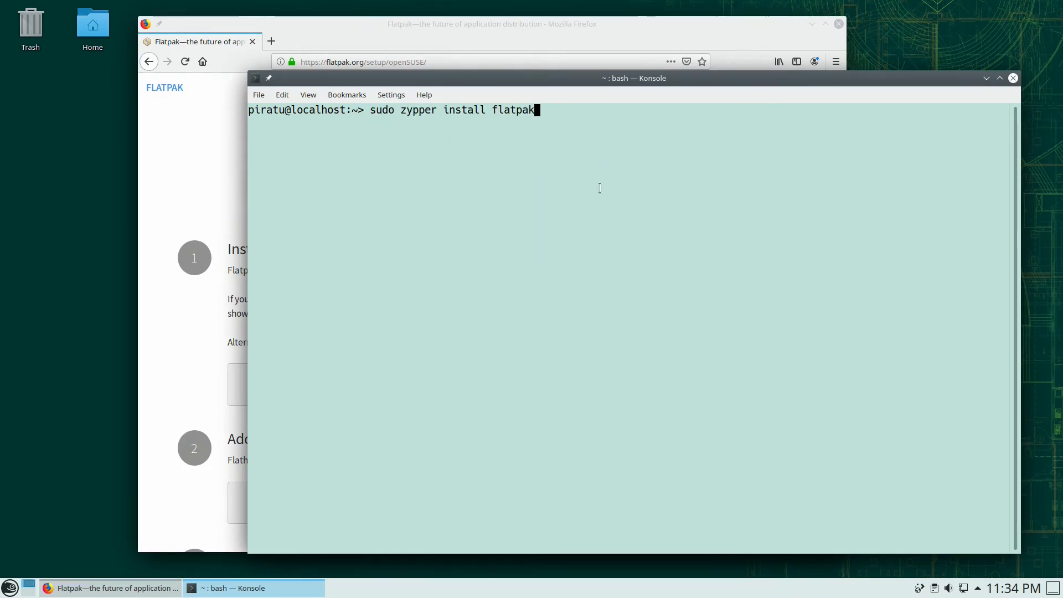
{"action": "key", "text": "Return"}
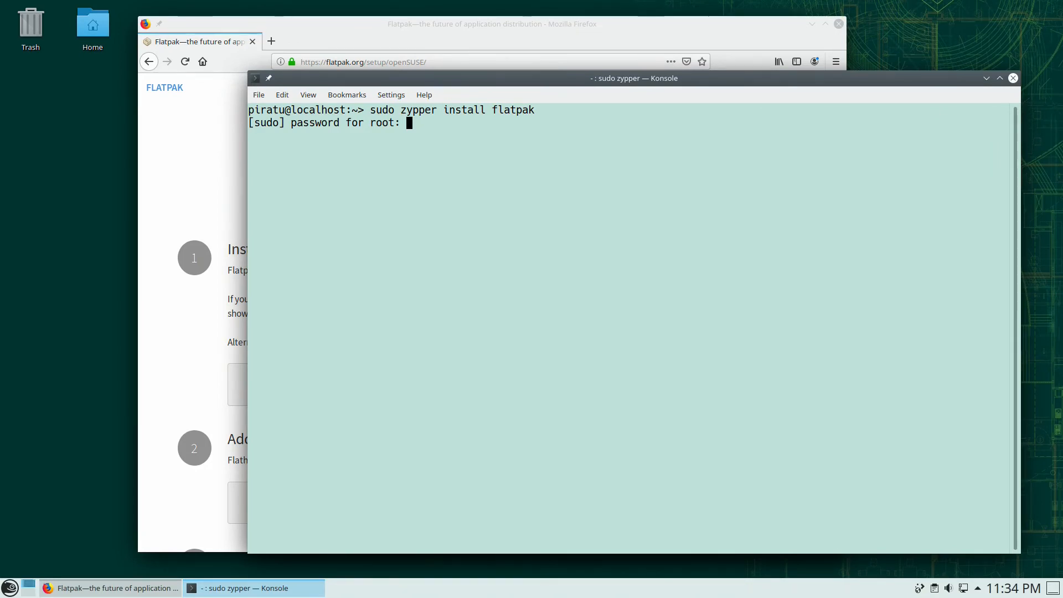
{"action": "key", "text": "Return"}
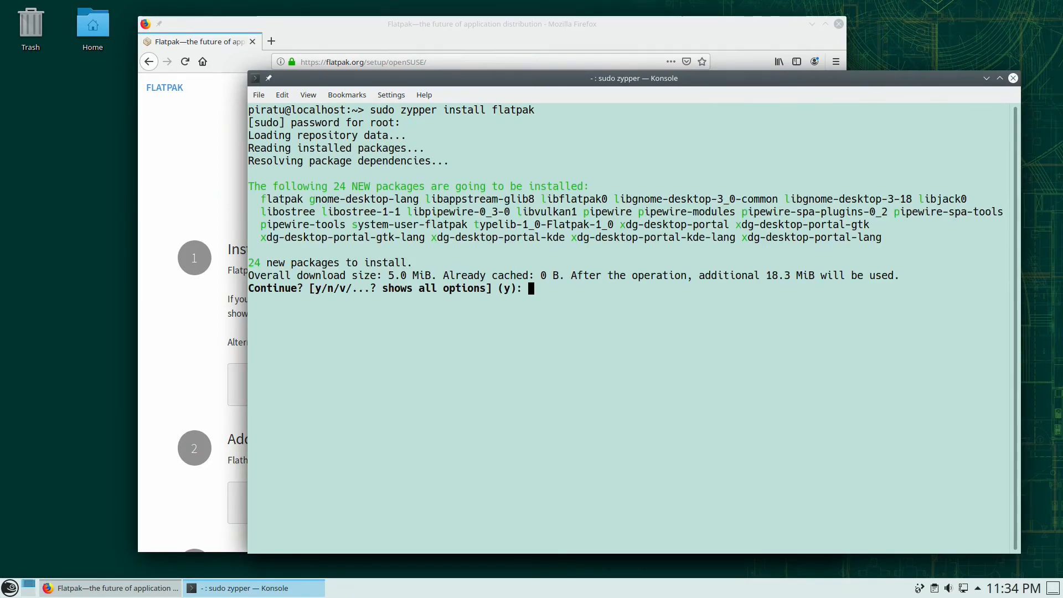
{"action": "key", "text": "Return"}
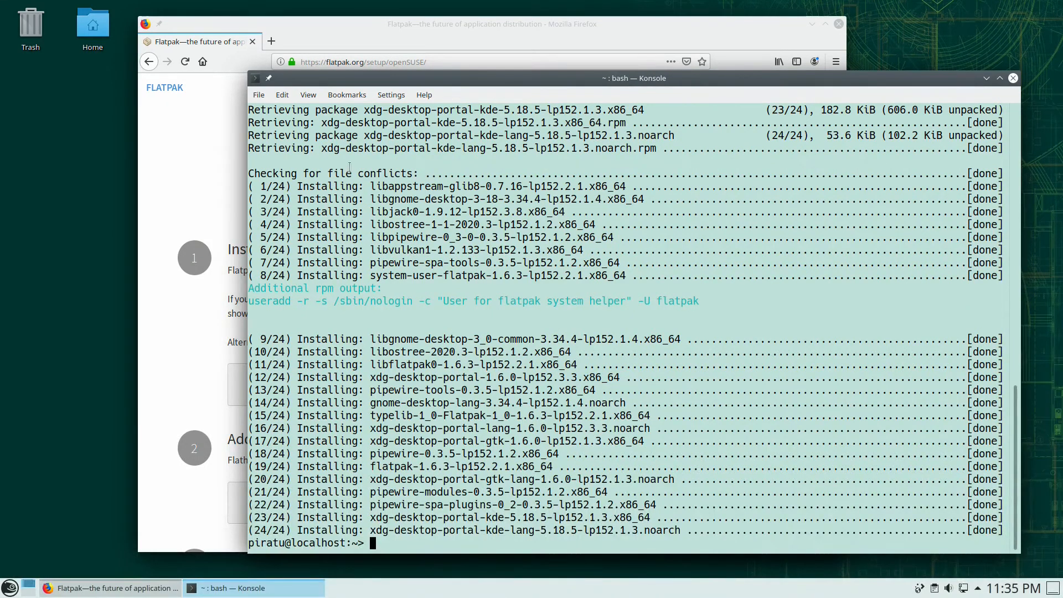
{"action": "left_click", "coordinate": [213, 349]}
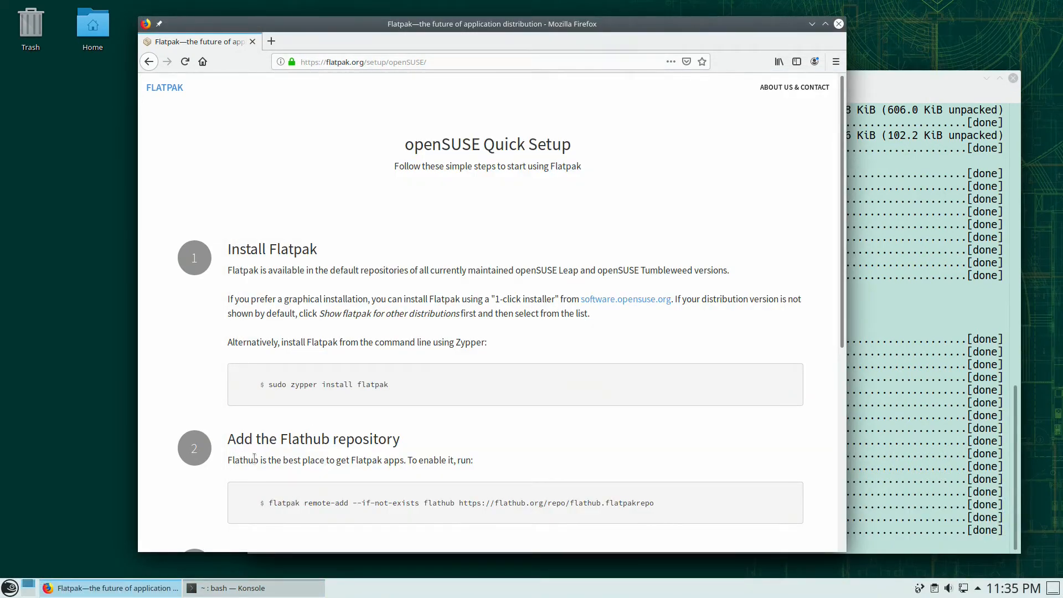
- Paste and run the flatpak remote-add Flathub command in Konsole, then select its opendir(objects) error
{"action": "scroll", "coordinate": [485, 449], "scroll_direction": "down", "scroll_amount": 4}
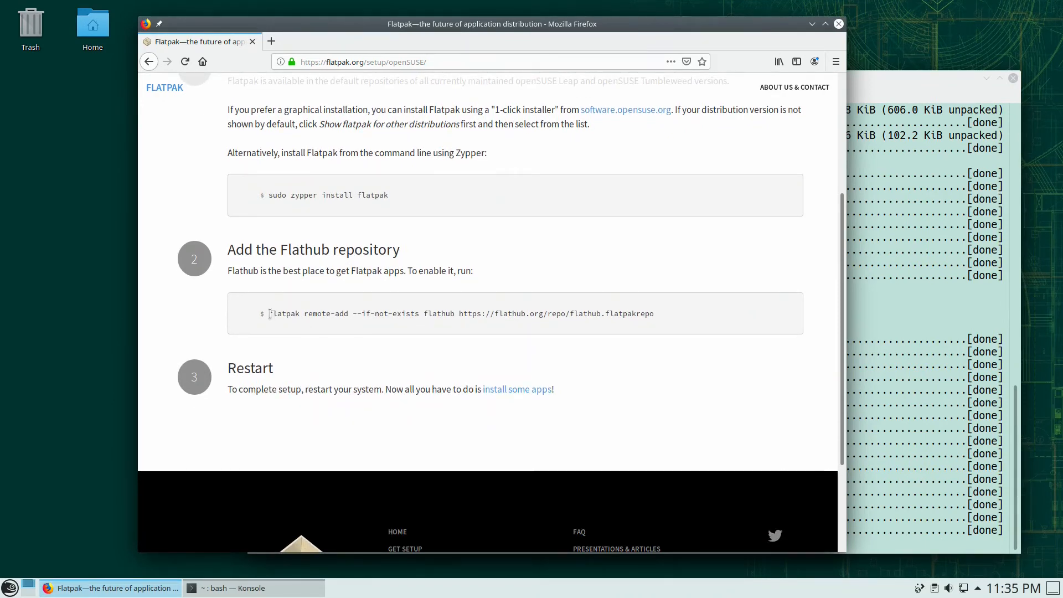
{"action": "left_click_drag", "start_coordinate": [270, 314], "coordinate": [655, 320]}
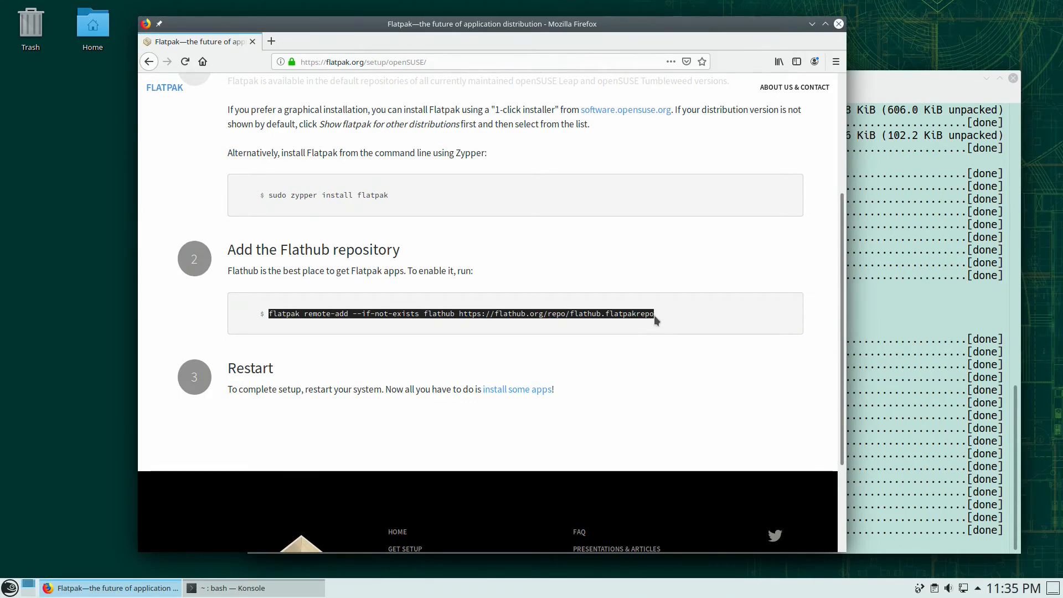
{"action": "left_click", "coordinate": [872, 409]}
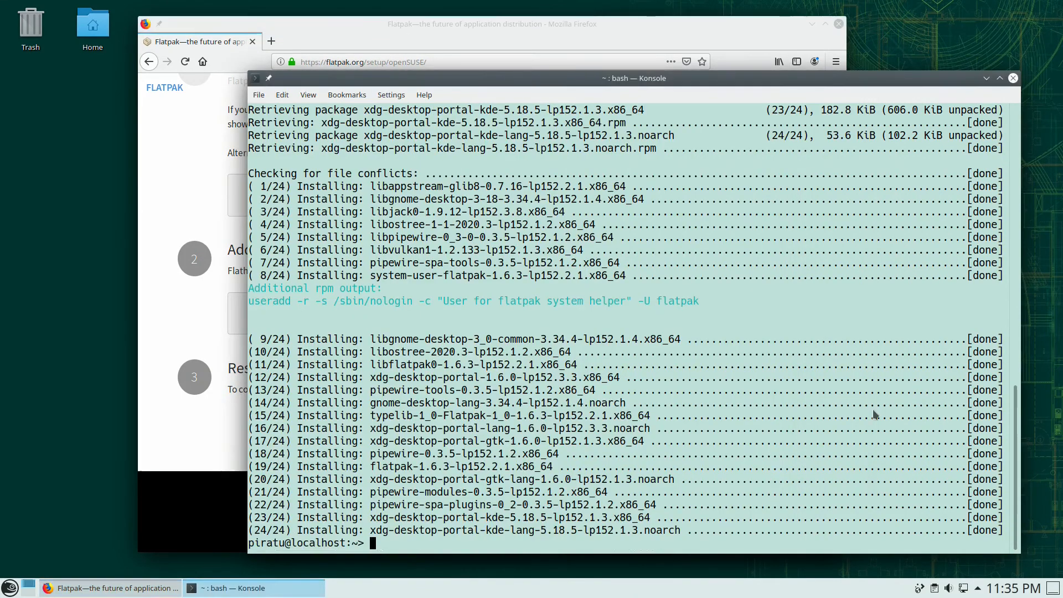
{"action": "right_click", "coordinate": [872, 410]}
{"action": "left_click", "coordinate": [910, 432]}
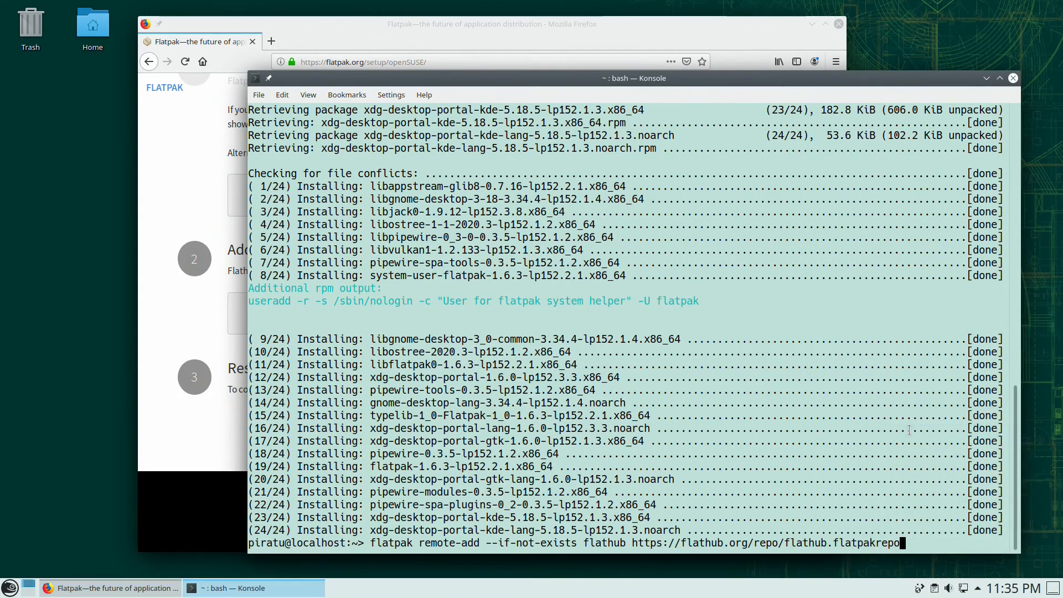
{"action": "key", "text": "Return"}
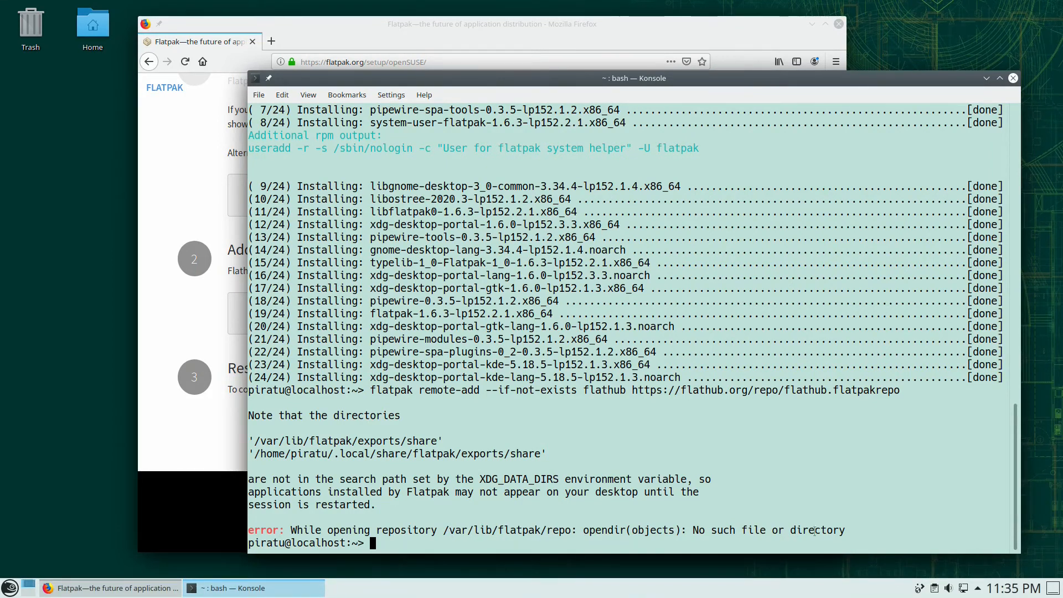
{"action": "left_click_drag", "start_coordinate": [847, 531], "coordinate": [244, 530]}
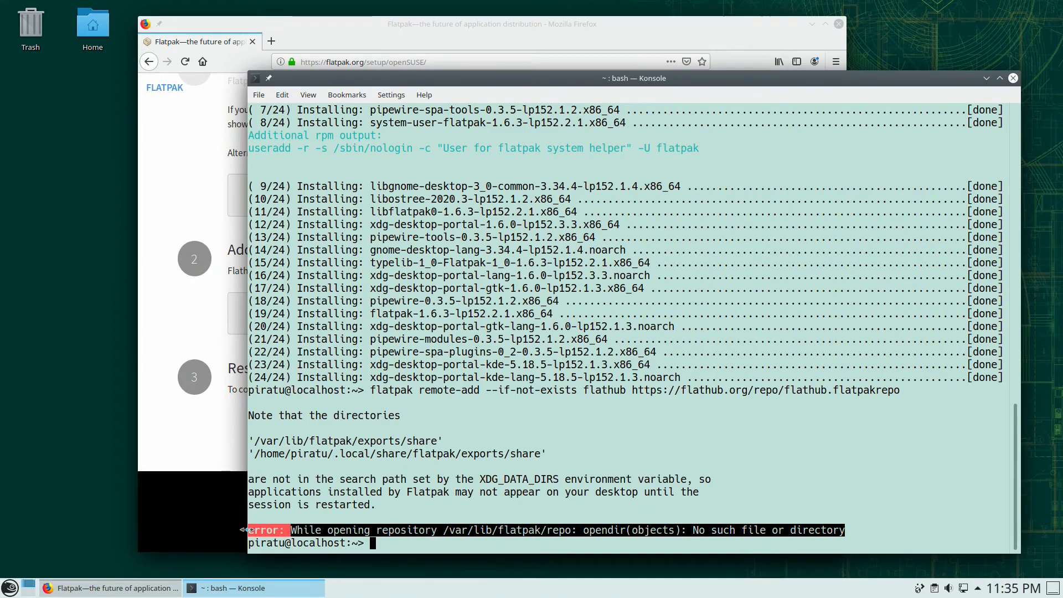
- Search the web in a new Firefox tab for the copied opendir(objects) error message
{"action": "right_click", "coordinate": [295, 529]}
{"action": "left_click", "coordinate": [347, 390]}
{"action": "left_click", "coordinate": [366, 53]}
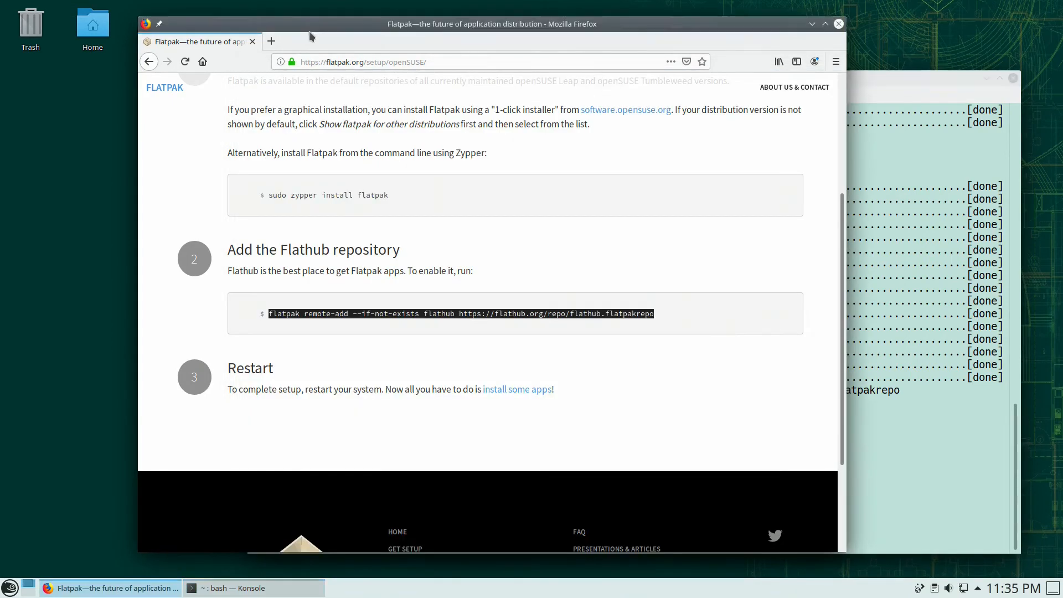
{"action": "left_click", "coordinate": [271, 41]}
{"action": "left_click", "coordinate": [341, 119]}
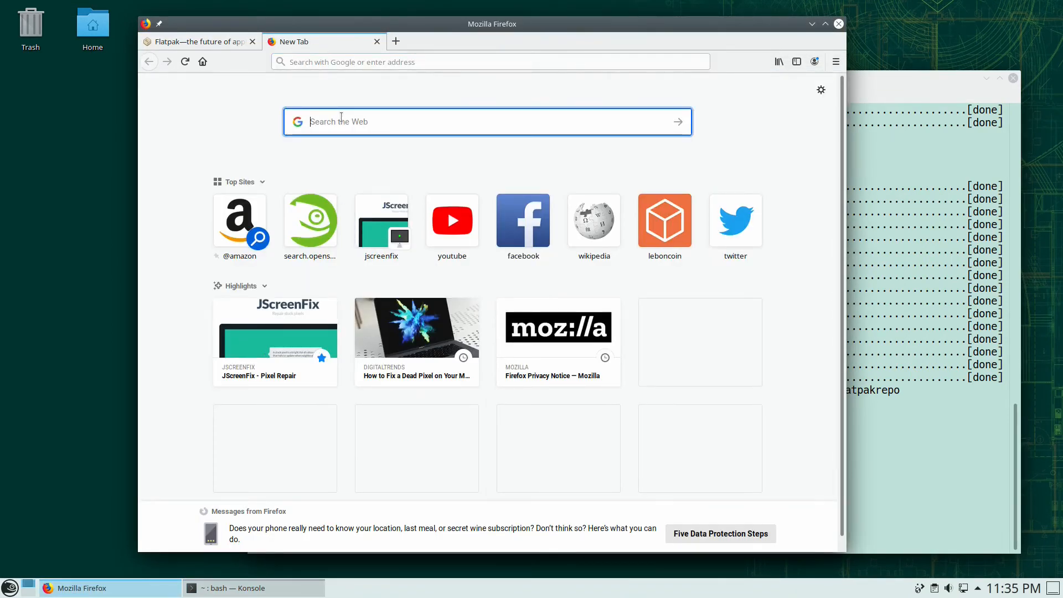
{"action": "key", "text": "ctrl+v"}
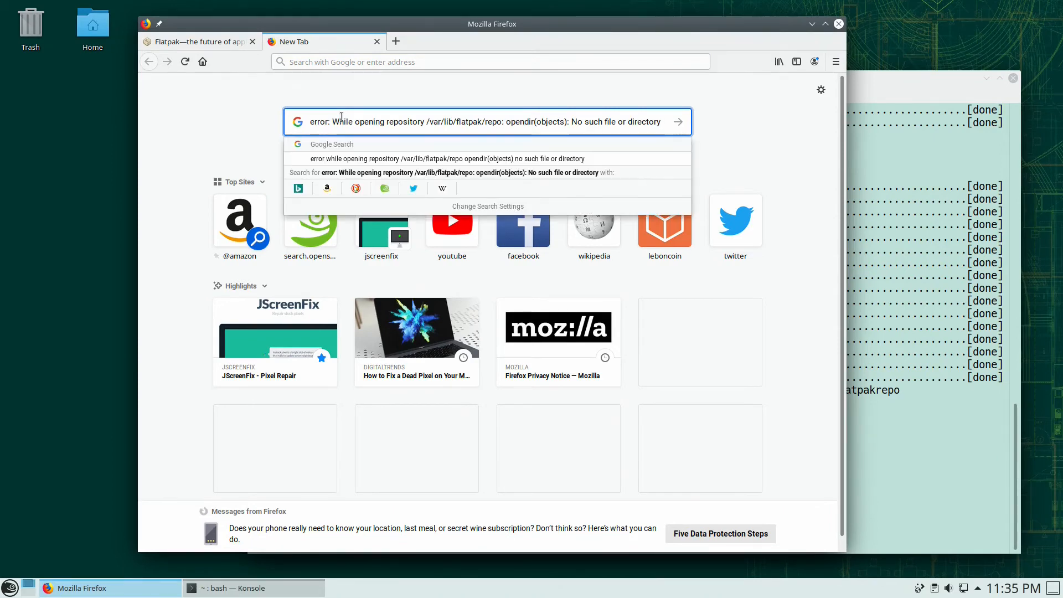
{"action": "key", "text": "Return"}
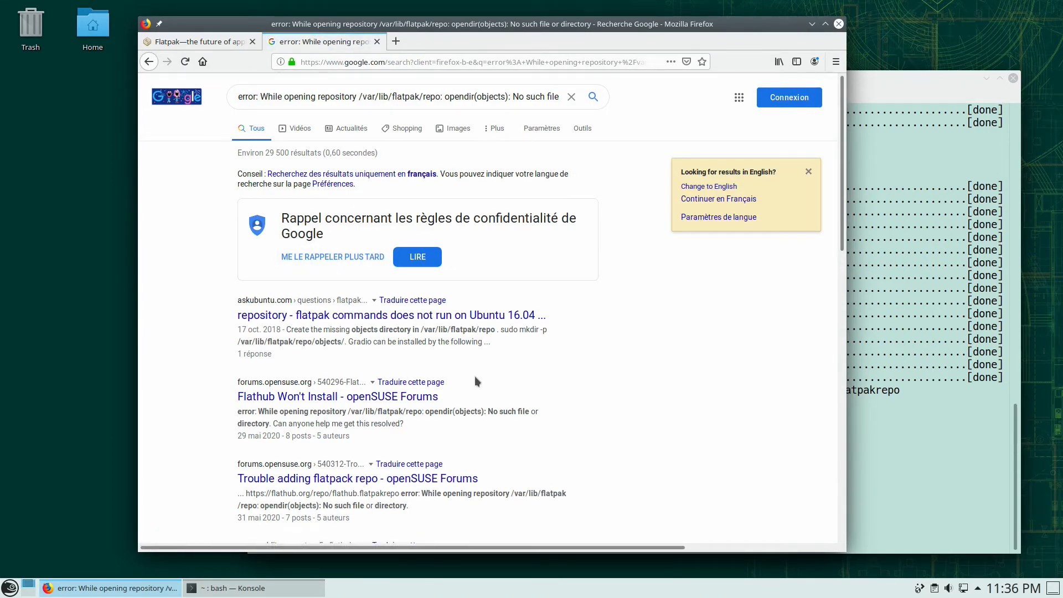
- Open the 'Flathub Won't Install' forum result in a new tab and read down the thread
{"action": "right_click", "coordinate": [402, 399]}
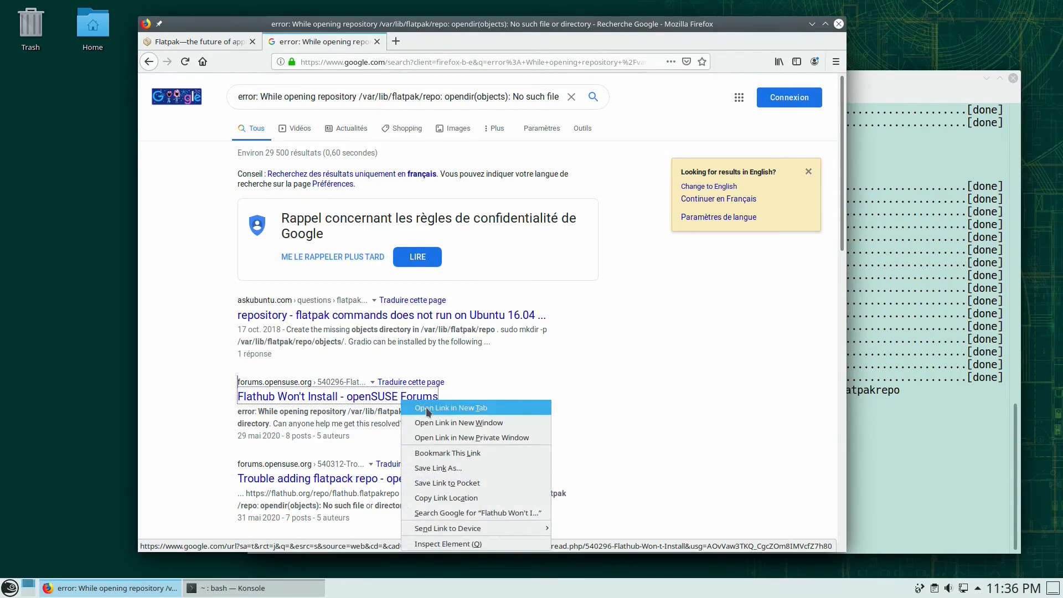
{"action": "left_click", "coordinate": [428, 408]}
{"action": "left_click", "coordinate": [458, 40]}
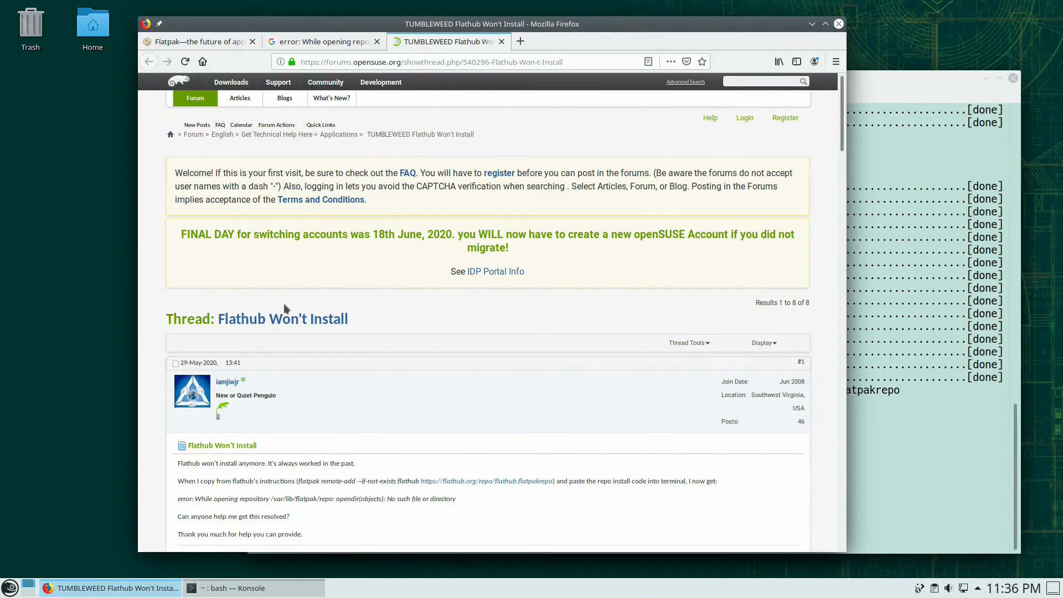
{"action": "scroll", "coordinate": [363, 371], "scroll_direction": "down", "scroll_amount": 5}
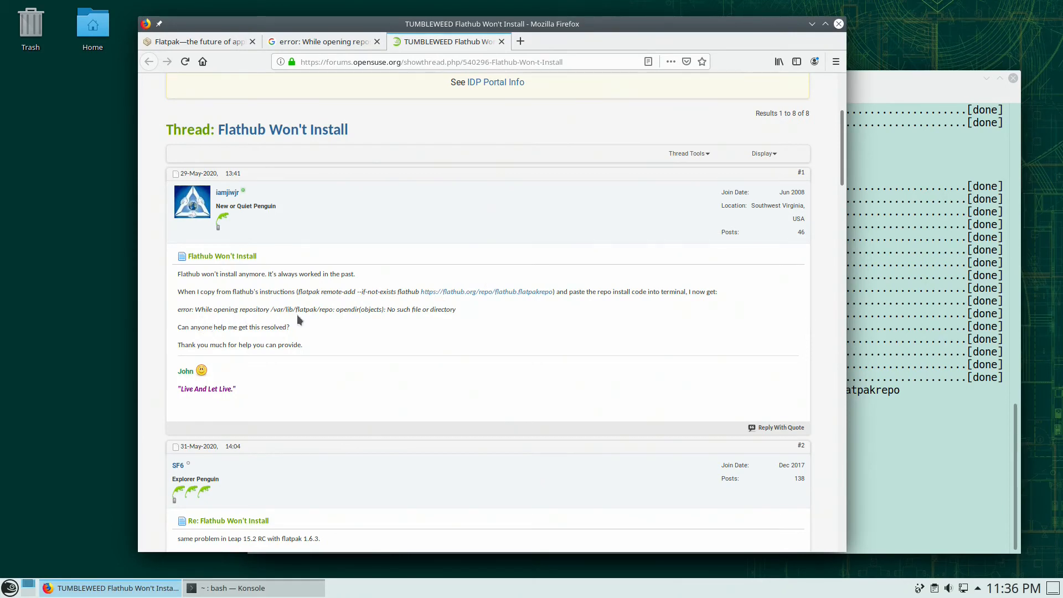
{"action": "scroll", "coordinate": [361, 336], "scroll_direction": "down", "scroll_amount": 15}
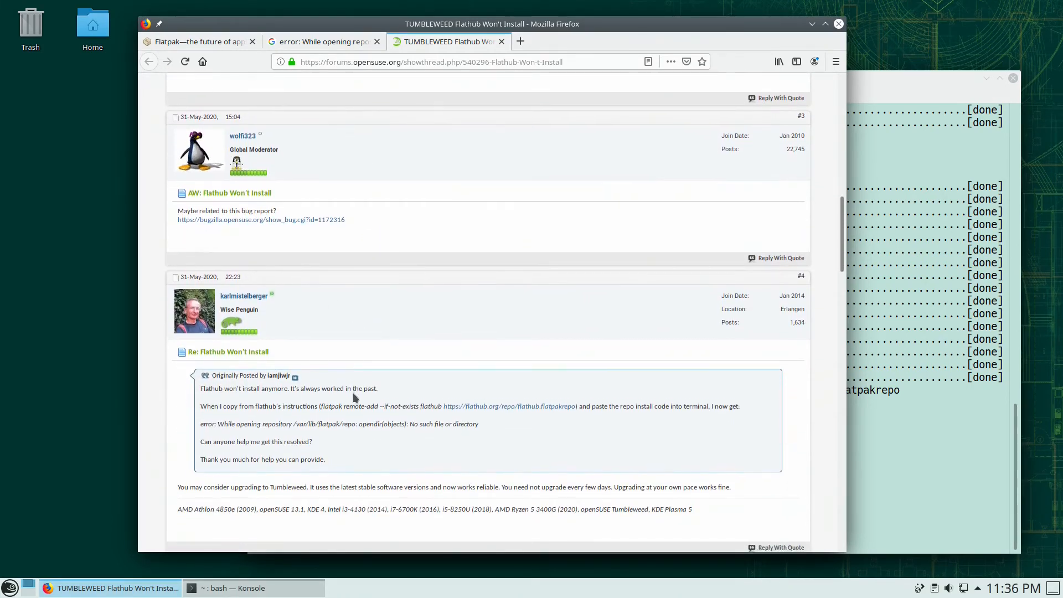
{"action": "scroll", "coordinate": [350, 355], "scroll_direction": "down", "scroll_amount": 5}
{"action": "scroll", "coordinate": [339, 380], "scroll_direction": "down", "scroll_amount": 1}
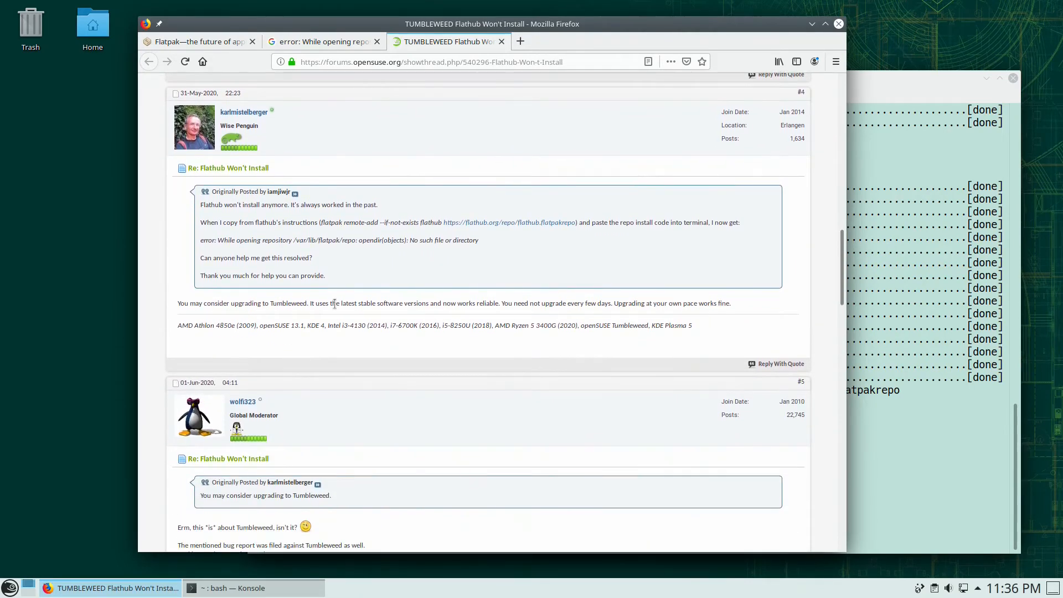
{"action": "scroll", "coordinate": [565, 313], "scroll_direction": "down", "scroll_amount": 7}
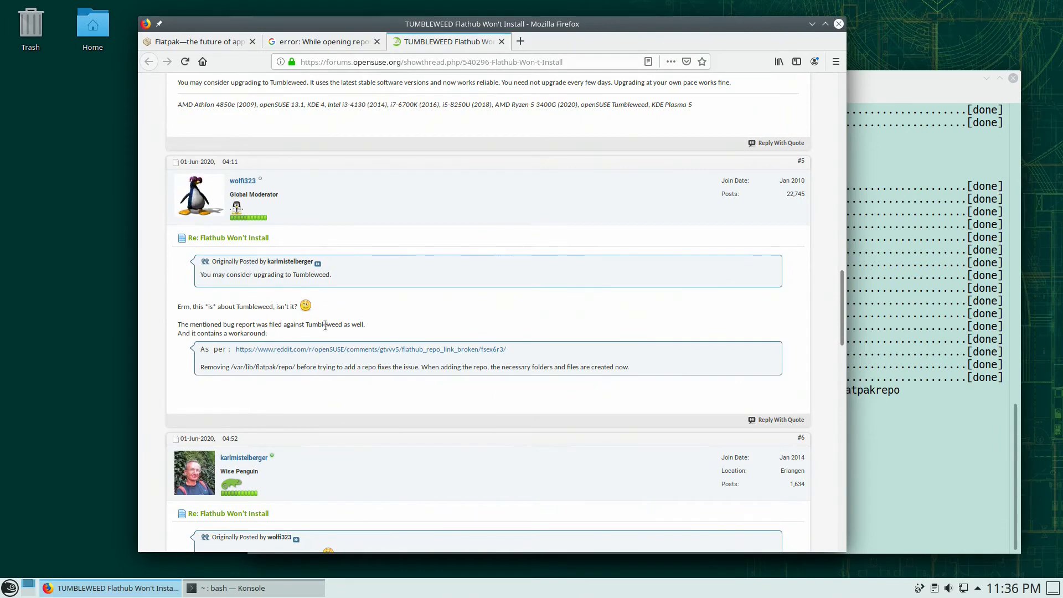
{"action": "scroll", "coordinate": [348, 429], "scroll_direction": "down", "scroll_amount": 6}
{"action": "scroll", "coordinate": [353, 422], "scroll_direction": "down", "scroll_amount": 2}
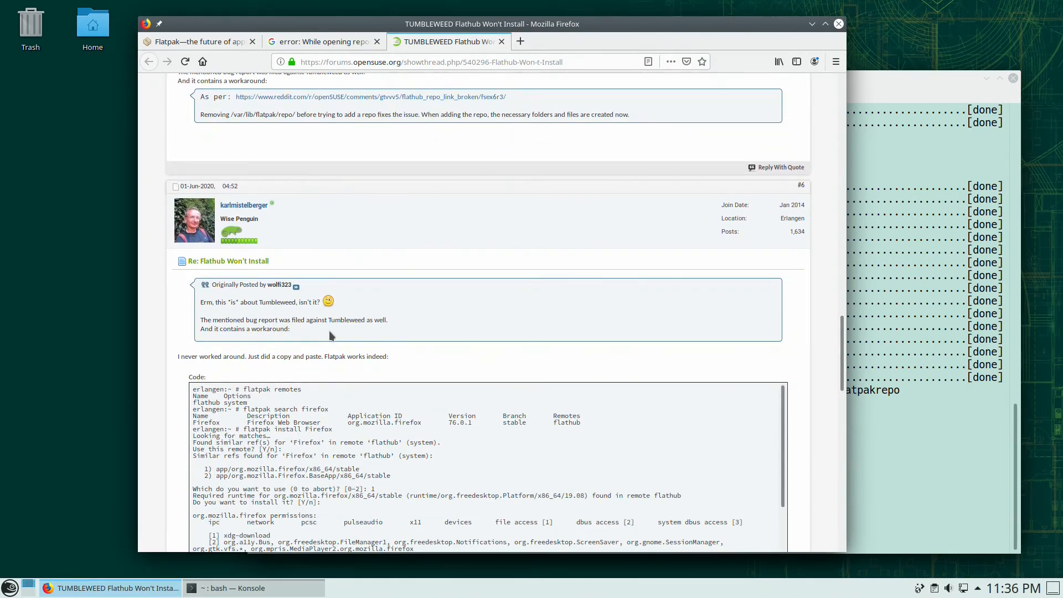
{"action": "scroll", "coordinate": [341, 341], "scroll_direction": "down", "scroll_amount": 2}
{"action": "scroll", "coordinate": [348, 353], "scroll_direction": "down", "scroll_amount": 2}
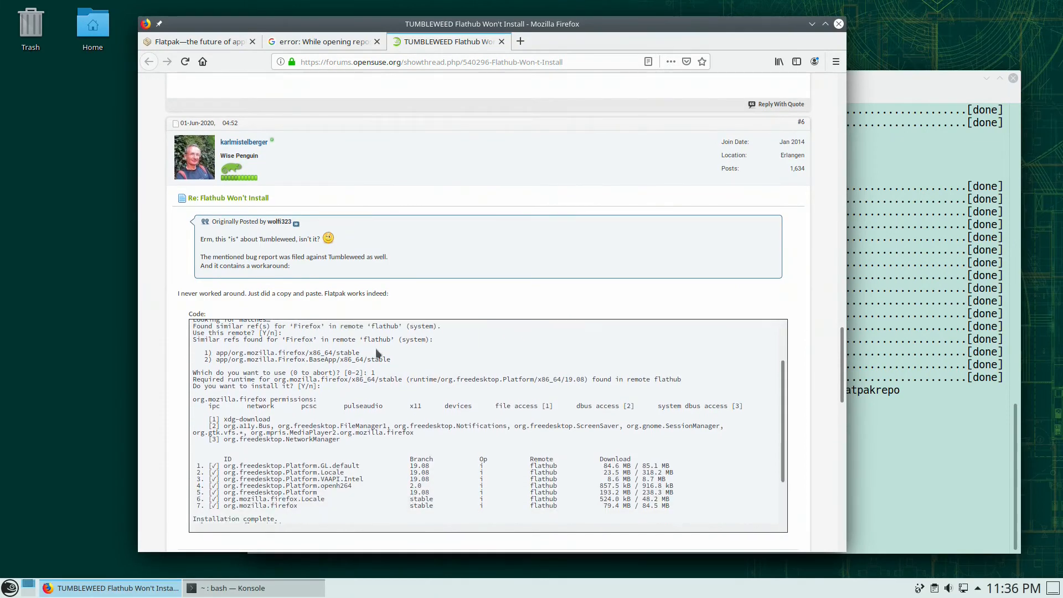
{"action": "scroll", "coordinate": [397, 321], "scroll_direction": "down", "scroll_amount": 2}
{"action": "scroll", "coordinate": [714, 487], "scroll_direction": "down", "scroll_amount": 6}
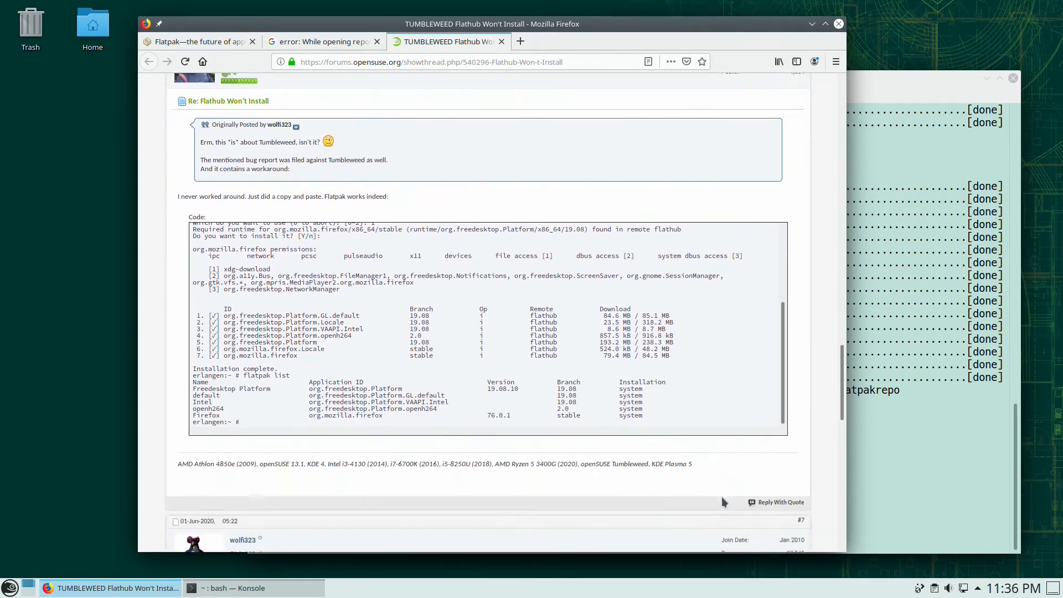
{"action": "scroll", "coordinate": [708, 480], "scroll_direction": "down", "scroll_amount": 5}
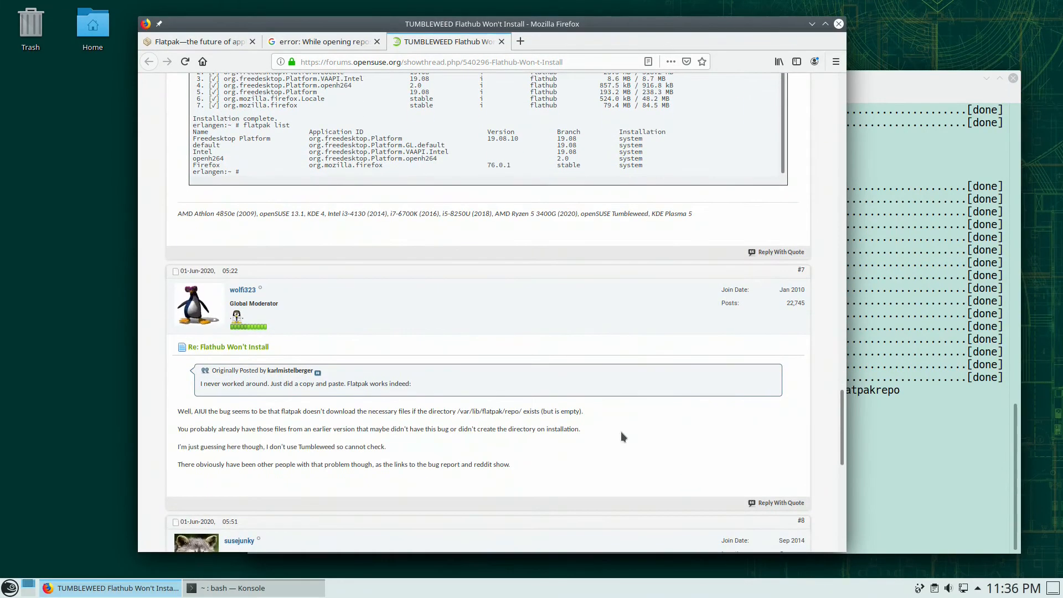
{"action": "scroll", "coordinate": [581, 380], "scroll_direction": "down", "scroll_amount": 2}
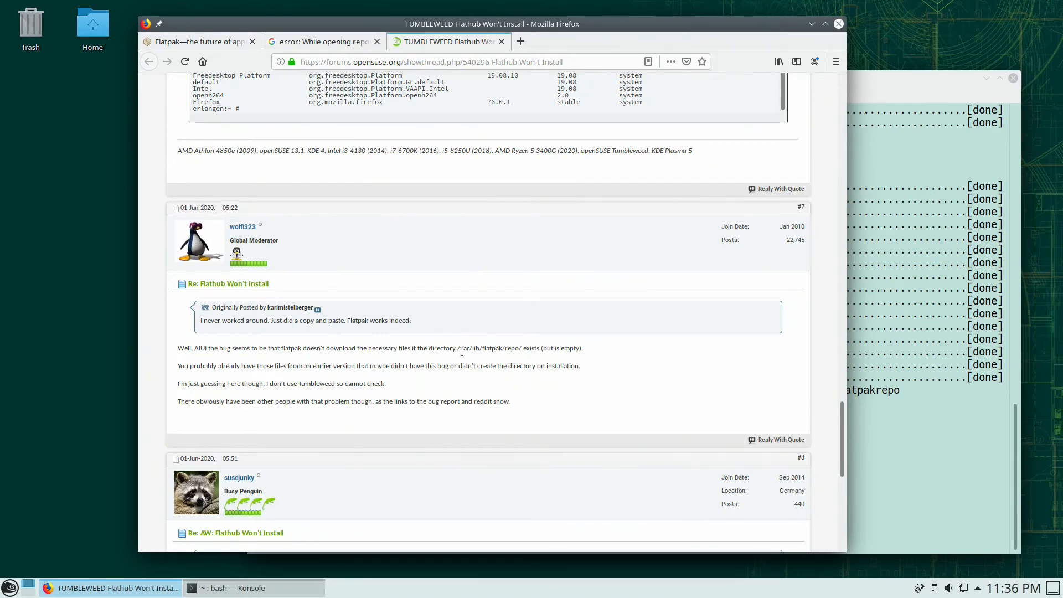
- Highlight the notes about the empty repo folder, leftover files from earlier versions, and not using Tumbleweed
{"action": "left_click_drag", "start_coordinate": [461, 351], "coordinate": [594, 354]}
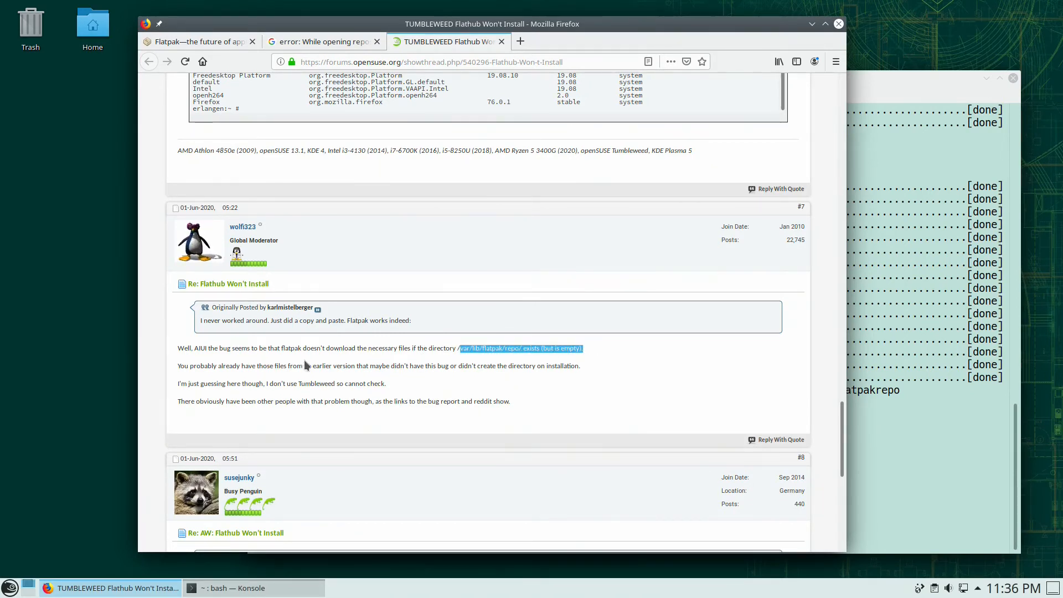
{"action": "left_click_drag", "start_coordinate": [193, 366], "coordinate": [441, 370]}
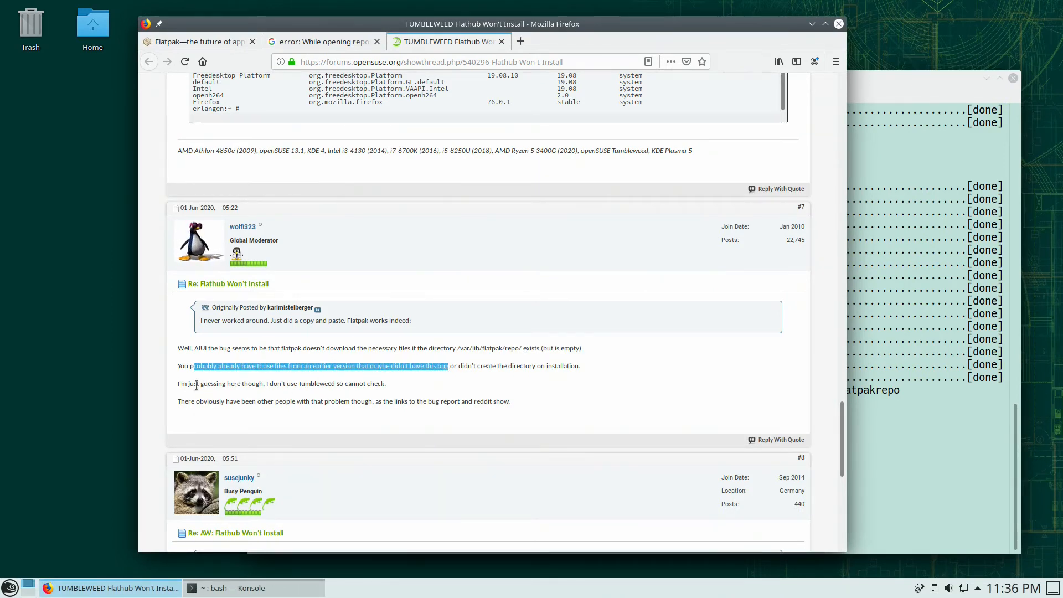
{"action": "left_click_drag", "start_coordinate": [197, 384], "coordinate": [335, 392]}
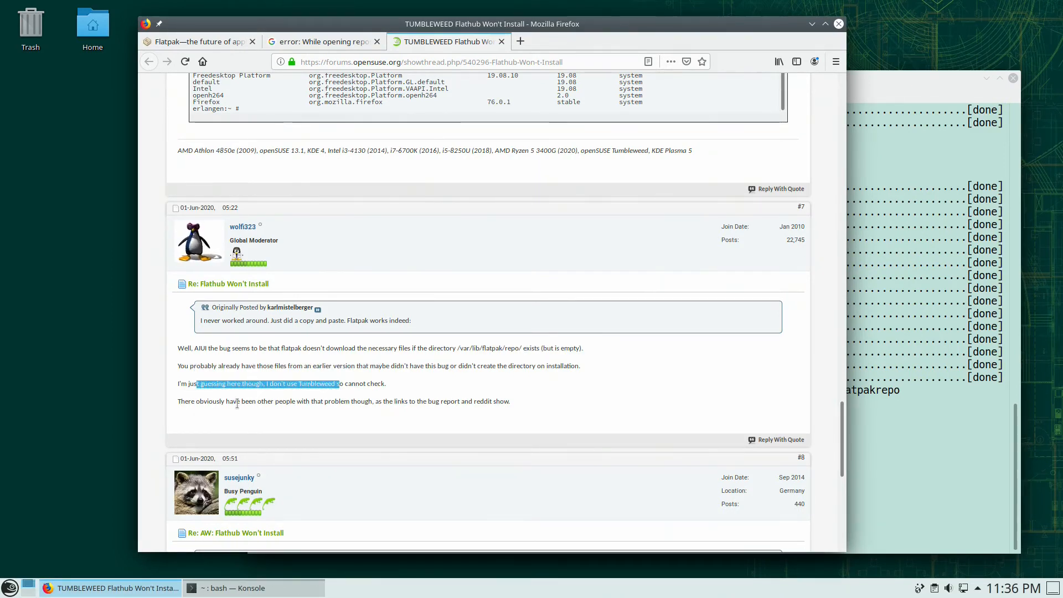
{"action": "left_click_drag", "start_coordinate": [240, 401], "coordinate": [468, 403]}
{"action": "scroll", "coordinate": [471, 408], "scroll_direction": "down", "scroll_amount": 2}
{"action": "scroll", "coordinate": [471, 411], "scroll_direction": "down", "scroll_amount": 3}
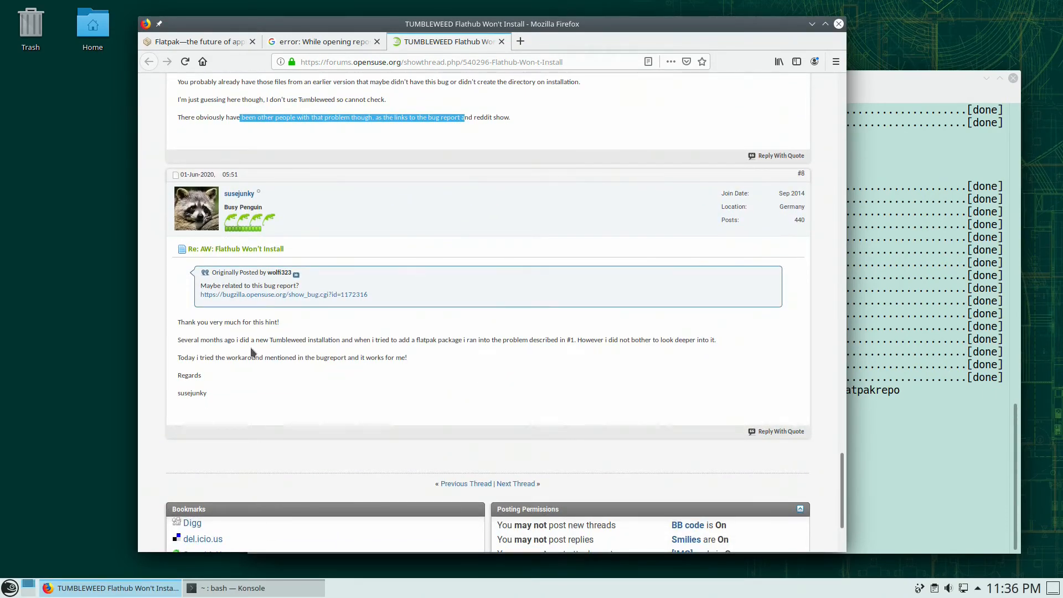
- Open the linked openSUSE bug report 1172316 and scroll through its comments
{"action": "left_click", "coordinate": [306, 295]}
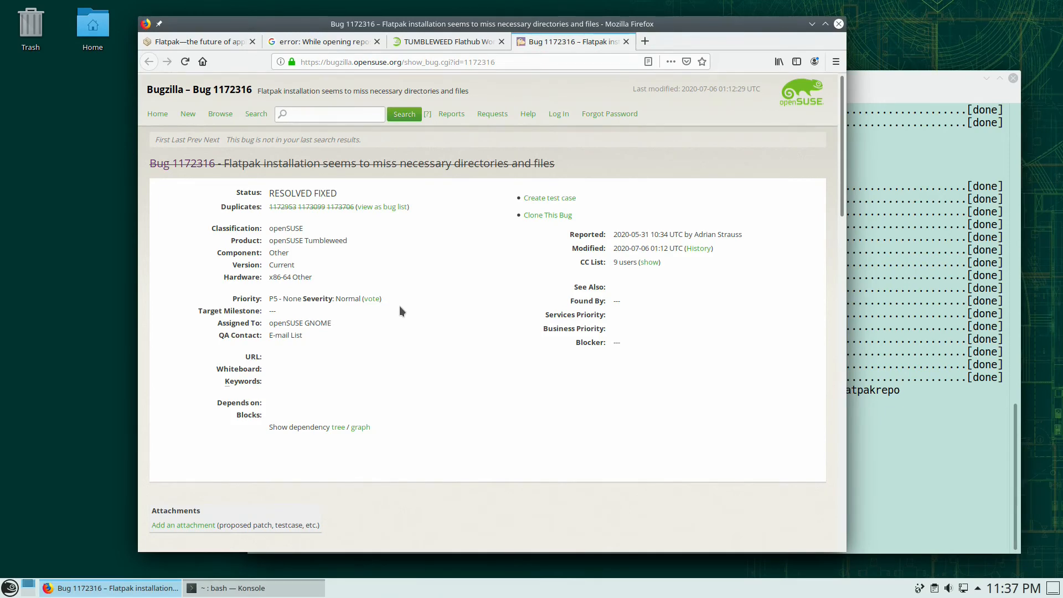
{"action": "scroll", "coordinate": [399, 306], "scroll_direction": "down", "scroll_amount": 6}
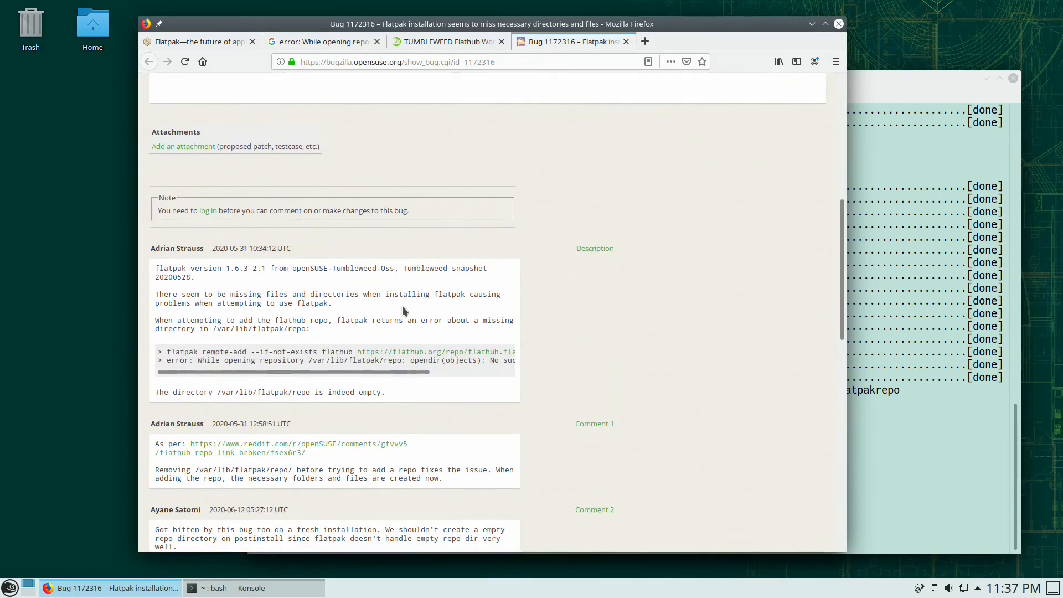
{"action": "scroll", "coordinate": [402, 305], "scroll_direction": "down", "scroll_amount": 2}
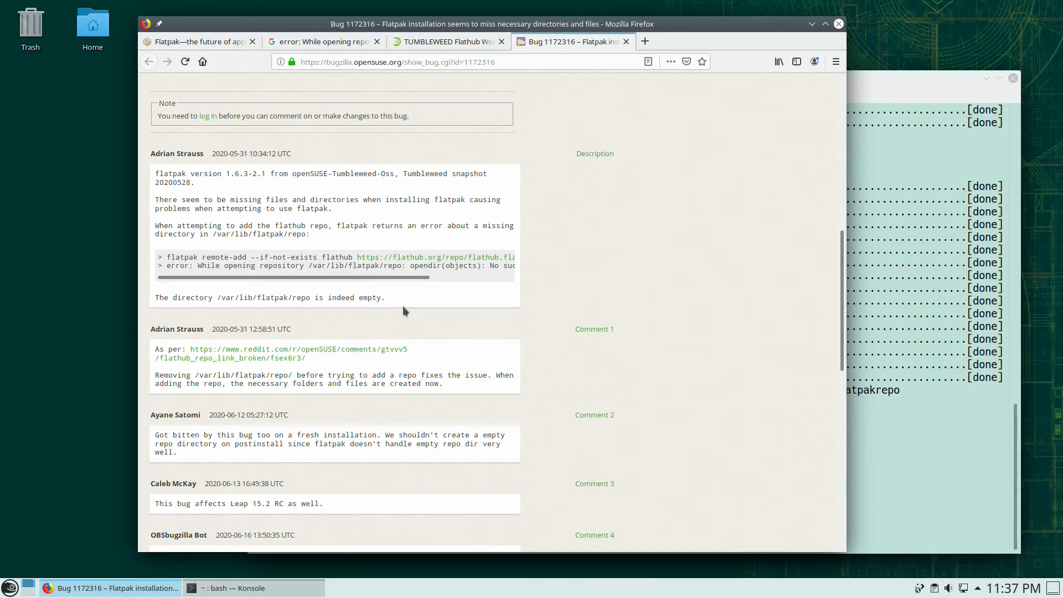
{"action": "scroll", "coordinate": [403, 306], "scroll_direction": "down", "scroll_amount": 4}
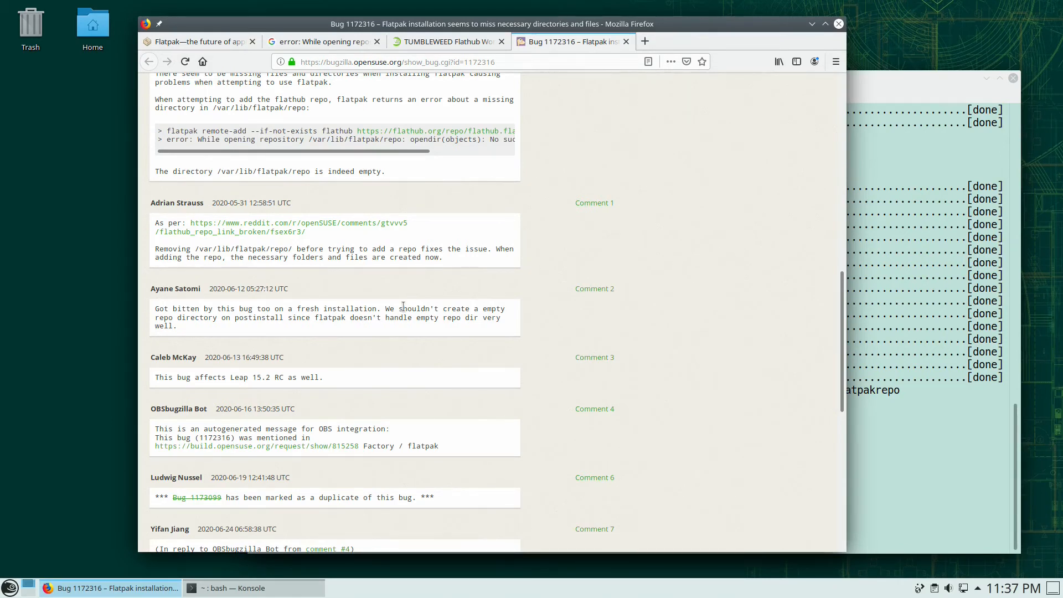
{"action": "scroll", "coordinate": [395, 302], "scroll_direction": "down", "scroll_amount": 4}
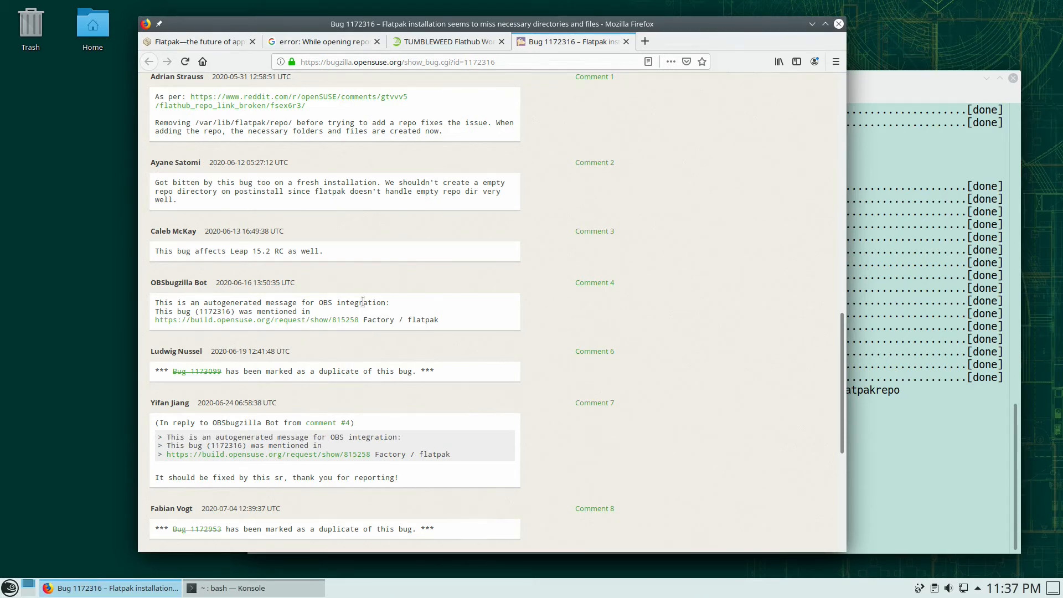
{"action": "scroll", "coordinate": [366, 297], "scroll_direction": "down", "scroll_amount": 4}
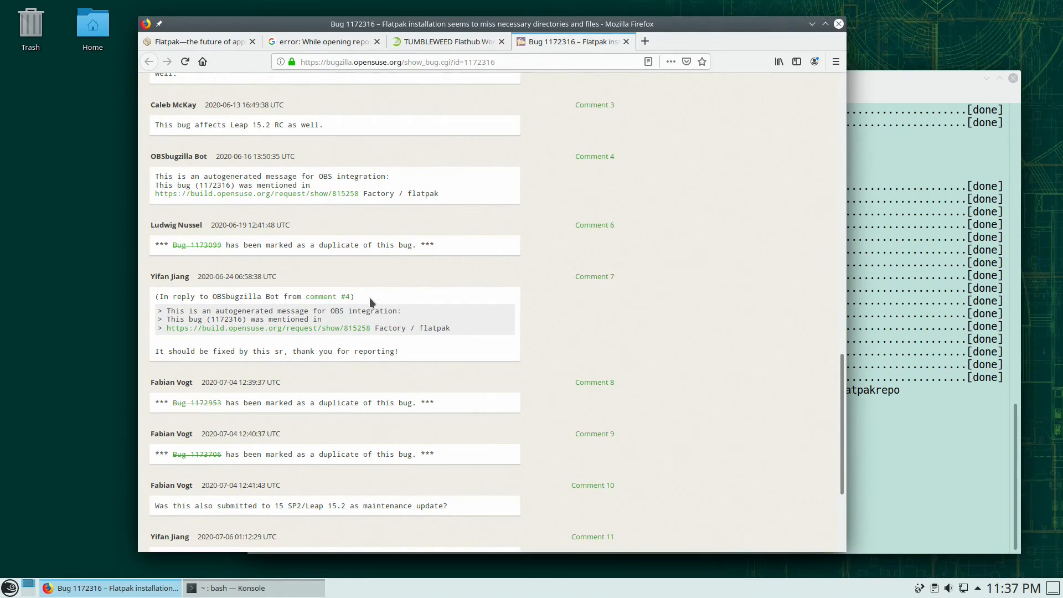
{"action": "scroll", "coordinate": [370, 297], "scroll_direction": "down", "scroll_amount": 2}
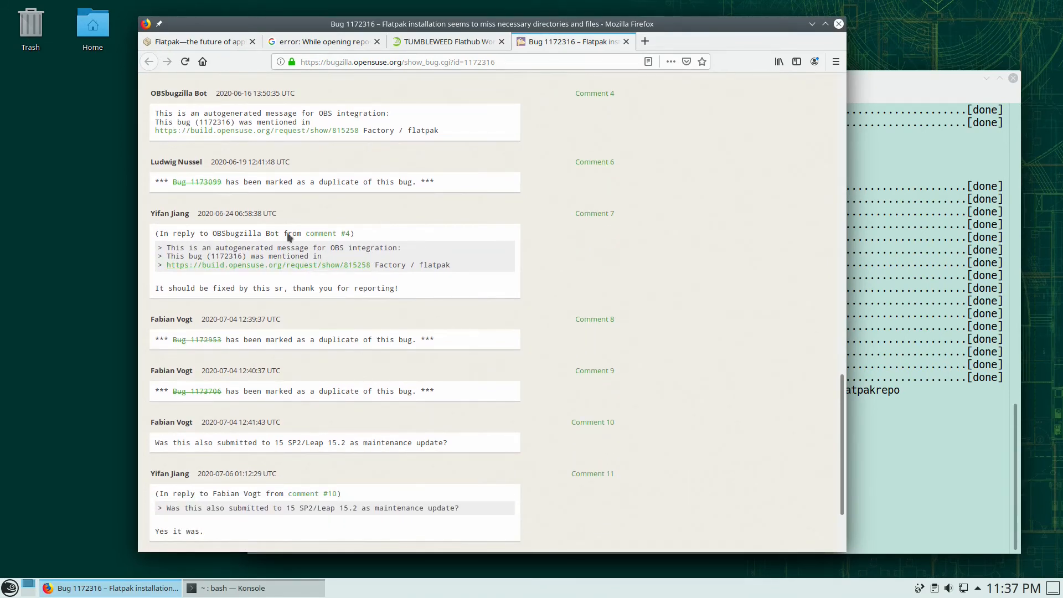
{"action": "scroll", "coordinate": [357, 296], "scroll_direction": "down", "scroll_amount": 3}
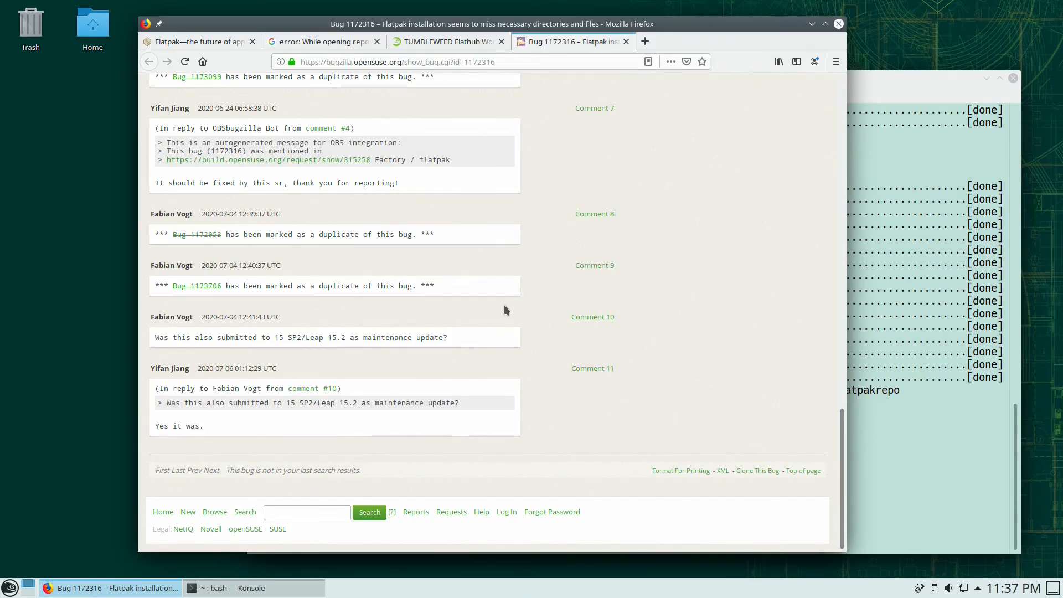
{"action": "scroll", "coordinate": [503, 310], "scroll_direction": "up", "scroll_amount": 4}
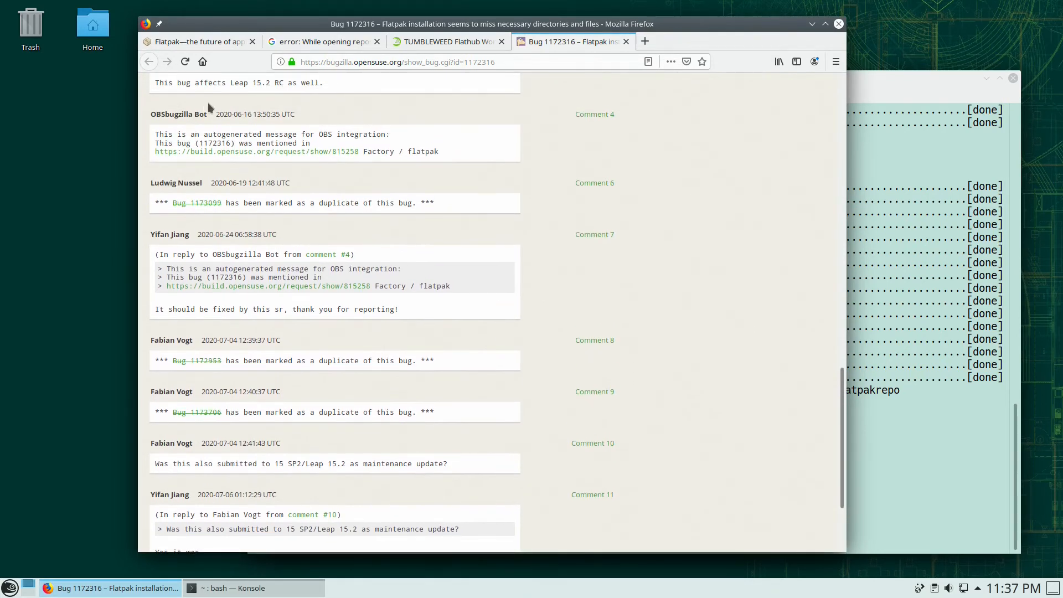
{"action": "scroll", "coordinate": [452, 340], "scroll_direction": "up", "scroll_amount": 5}
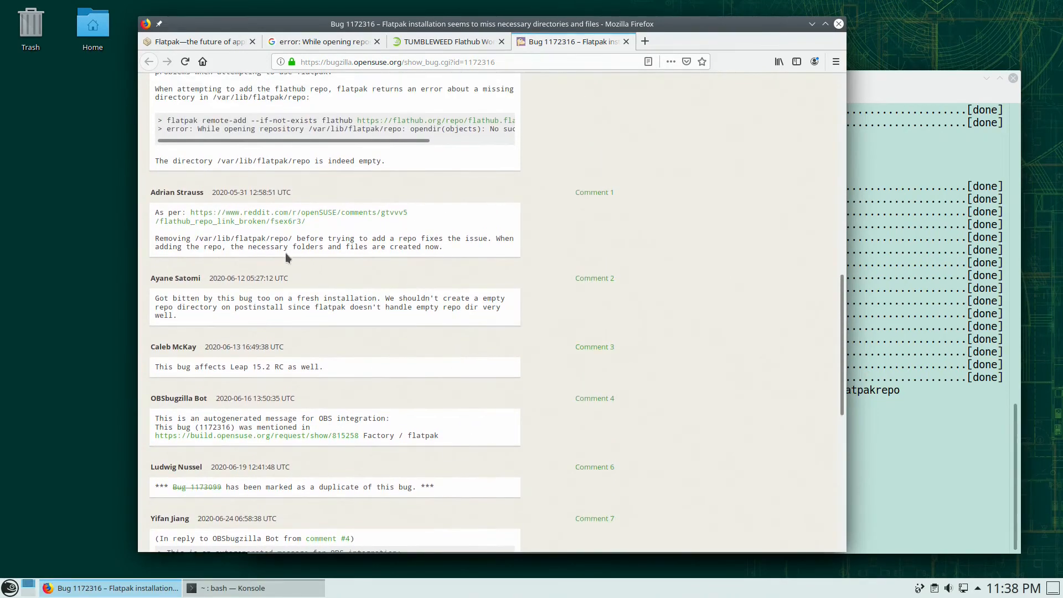
- Select the /var/lib/flatpak/repo path in Comment 1 and return to Konsole
{"action": "left_click_drag", "start_coordinate": [194, 242], "coordinate": [464, 240]}
{"action": "left_click", "coordinate": [466, 242]}
{"action": "left_click_drag", "start_coordinate": [205, 236], "coordinate": [289, 235]}
{"action": "key", "text": "ctrl+c"}
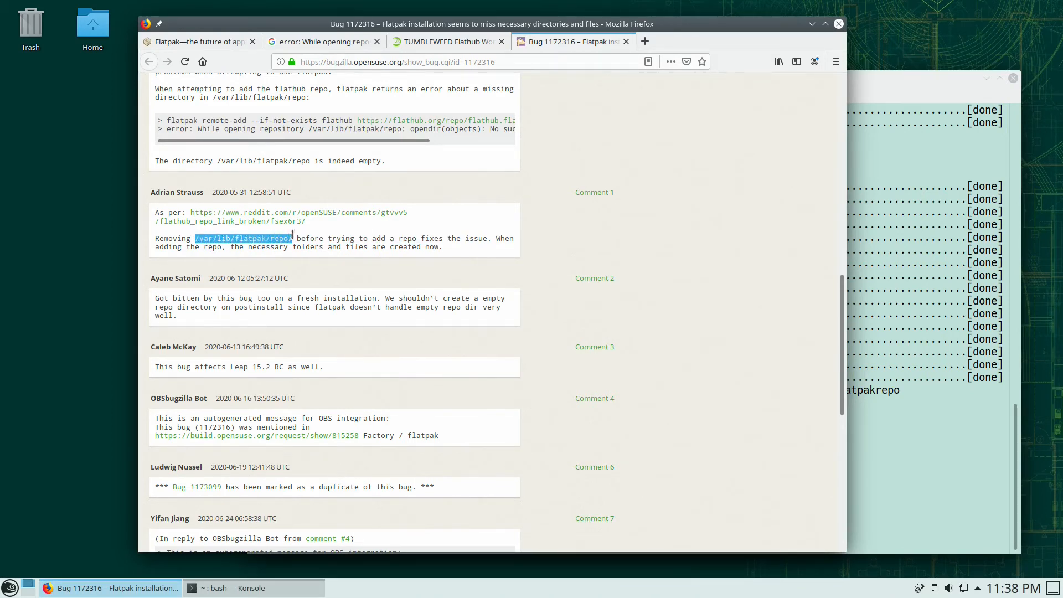
{"action": "left_click", "coordinate": [963, 453]}
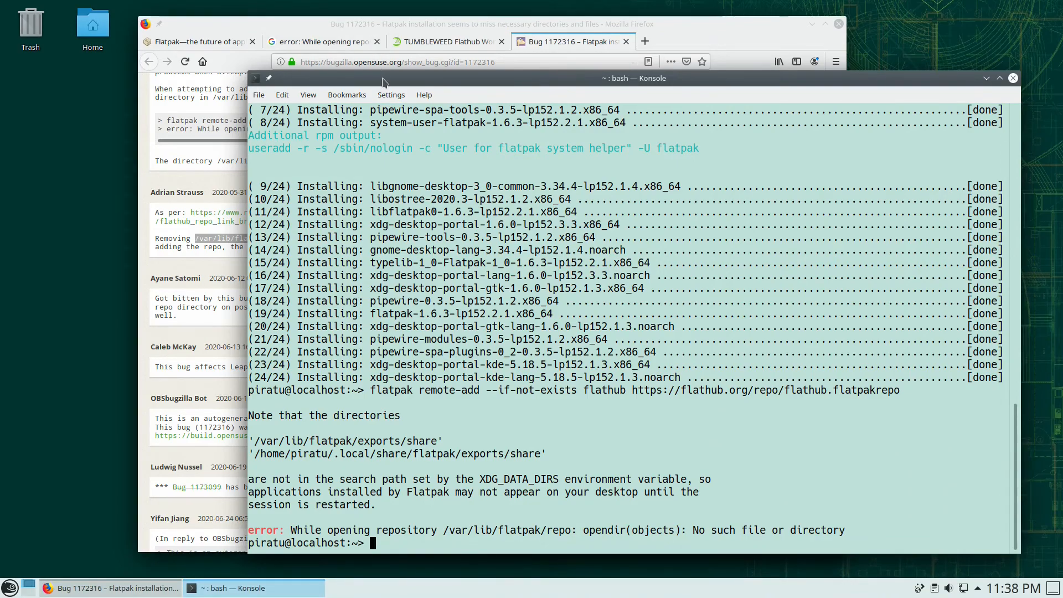
- Remove the empty directory with 'sudo rmdir /var/lib/flatpak/repo'
{"action": "left_click_drag", "start_coordinate": [382, 78], "coordinate": [339, 42]}
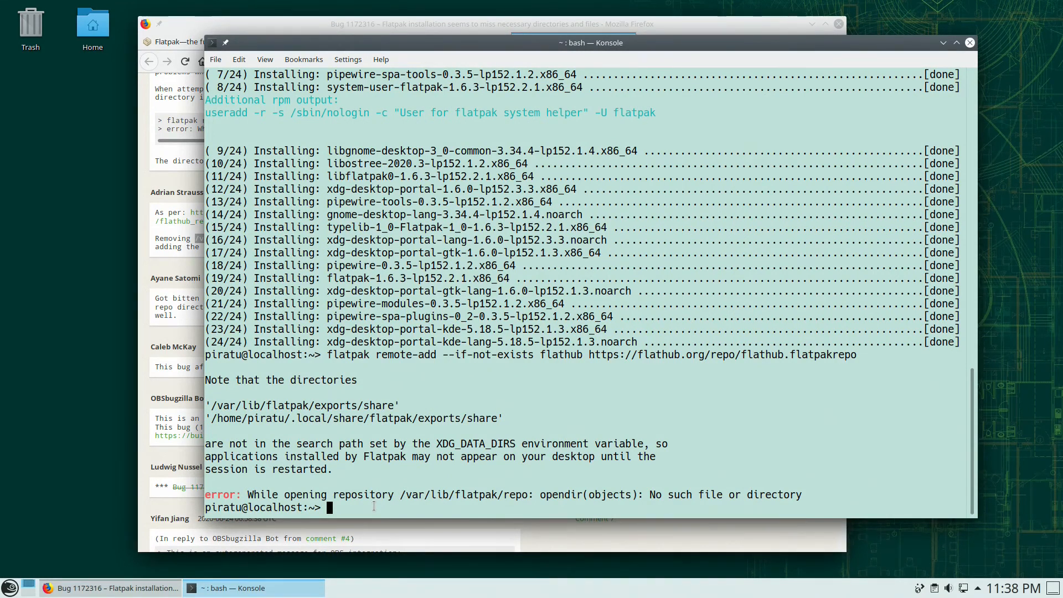
{"action": "type", "text": "sudo rmdir"}
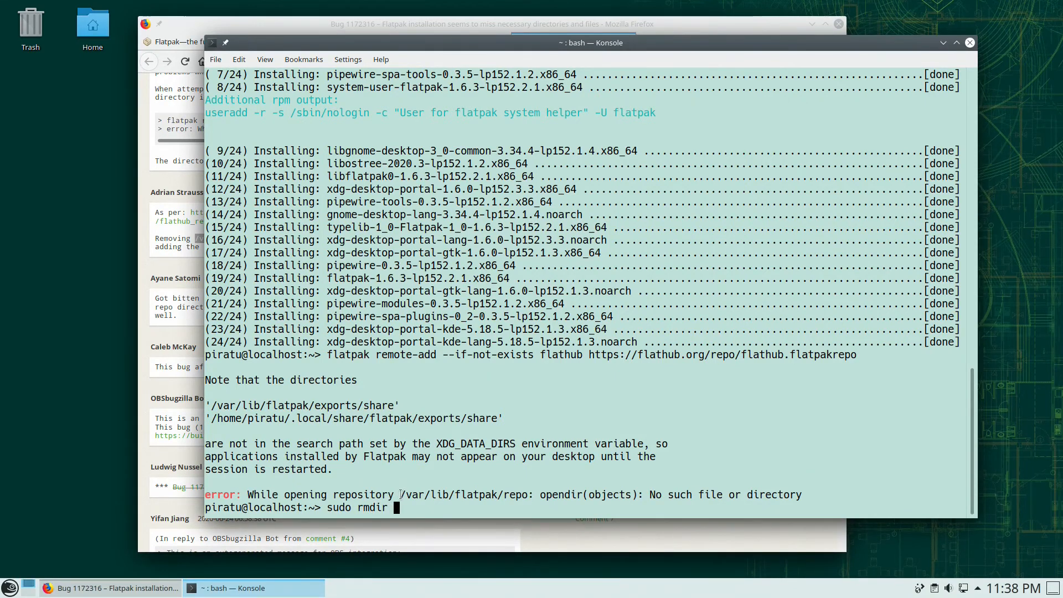
{"action": "left_click_drag", "start_coordinate": [400, 494], "coordinate": [525, 491]}
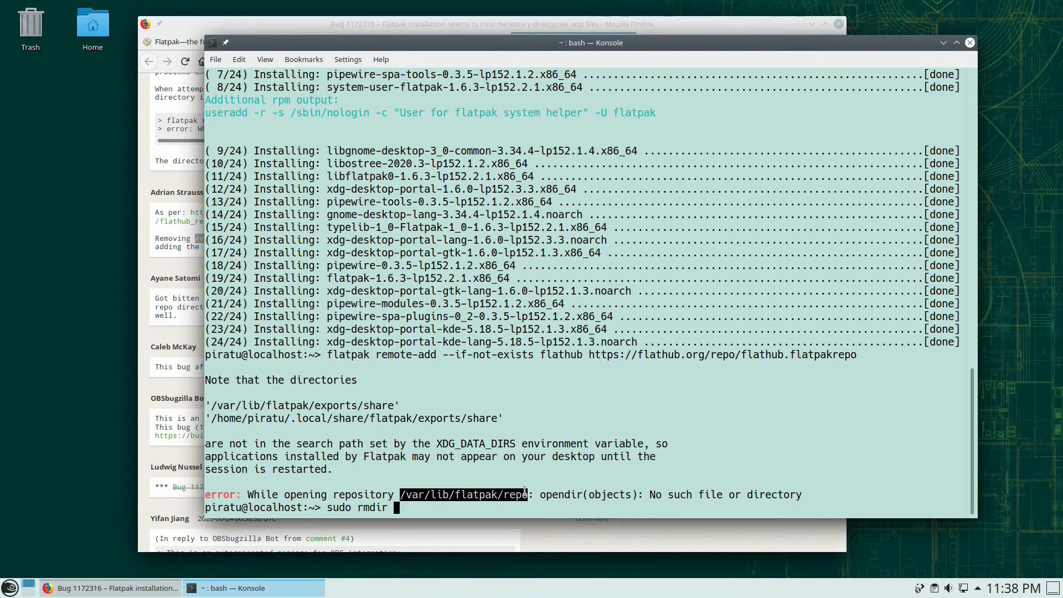
{"action": "middle_click", "coordinate": [518, 504]}
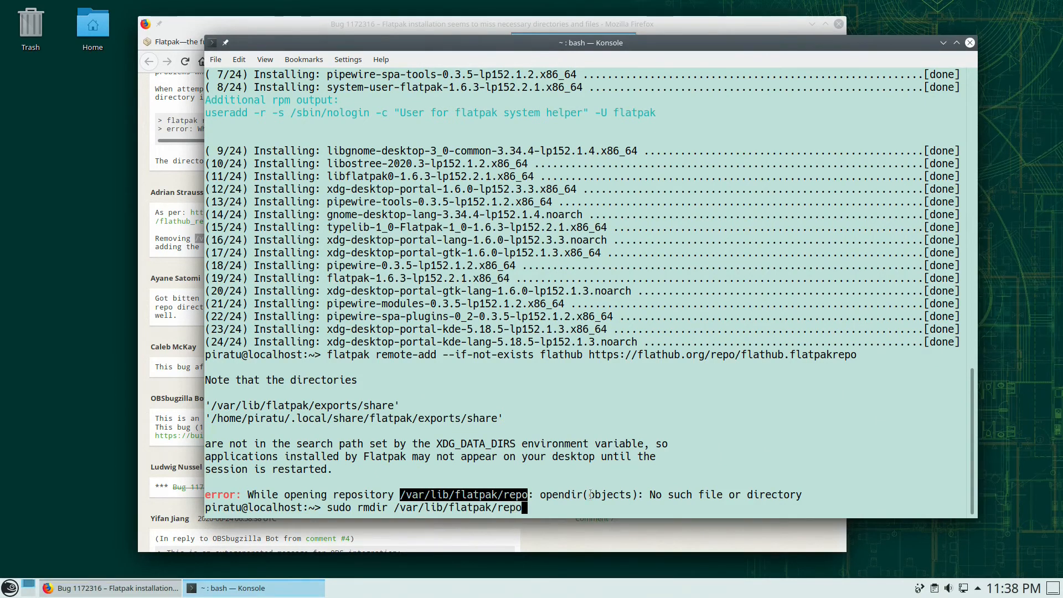
{"action": "key", "text": "Return"}
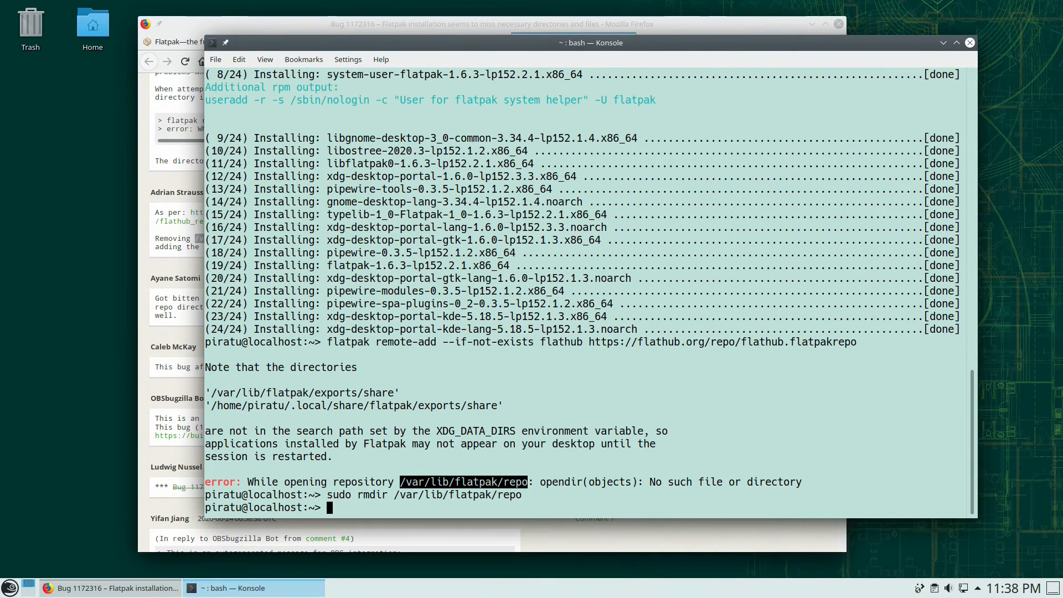
- Rerun the flatpak remote-add Flathub command from history, authorising it with the root password
{"action": "key", "text": "Up"}
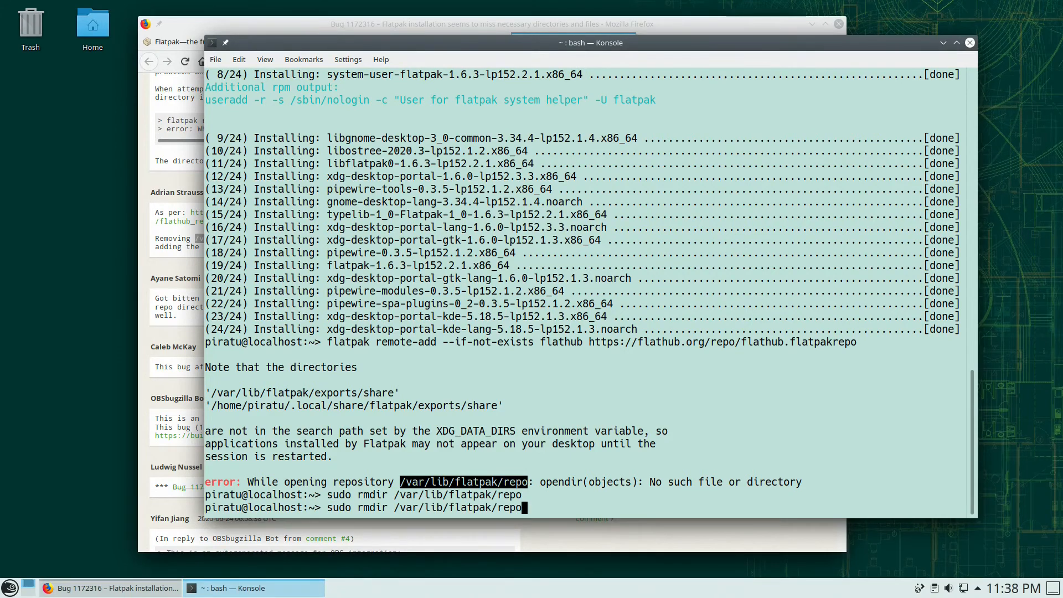
{"action": "key", "text": "Up"}
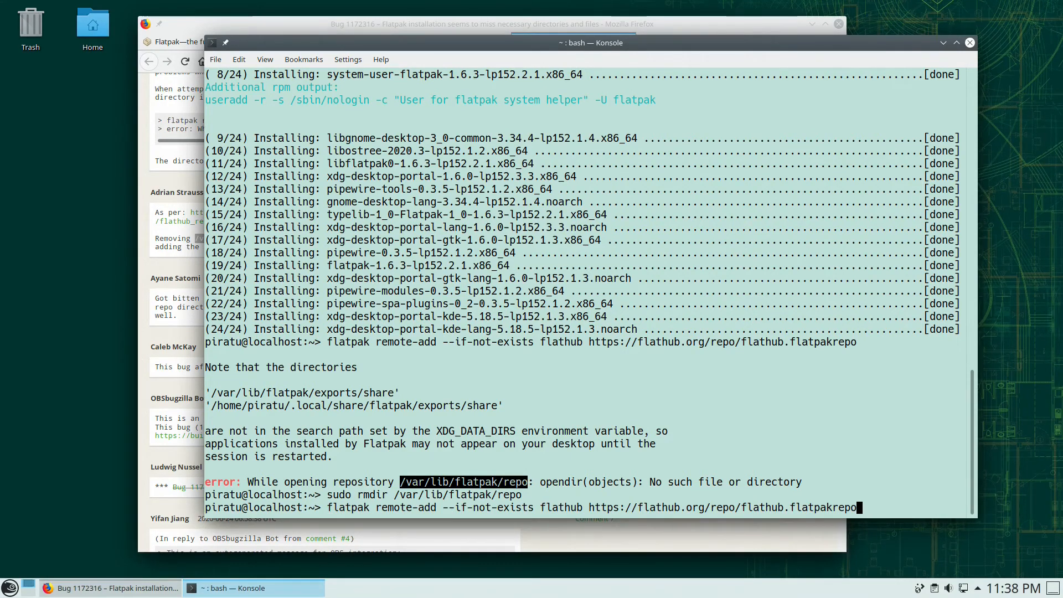
{"action": "key", "text": "Return"}
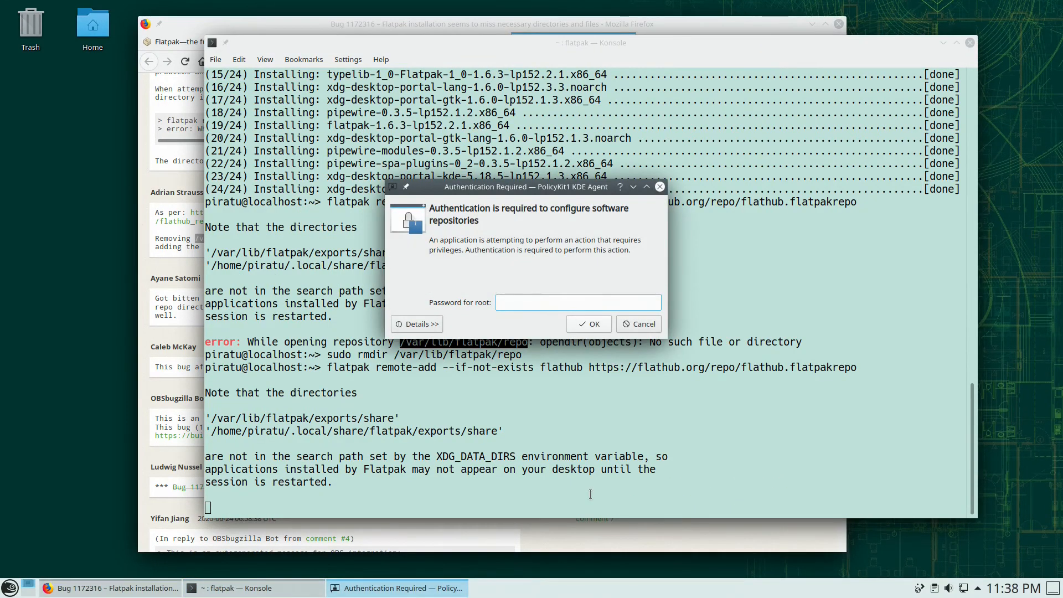
{"action": "type", "text": "password1"}
{"action": "key", "text": "Return"}
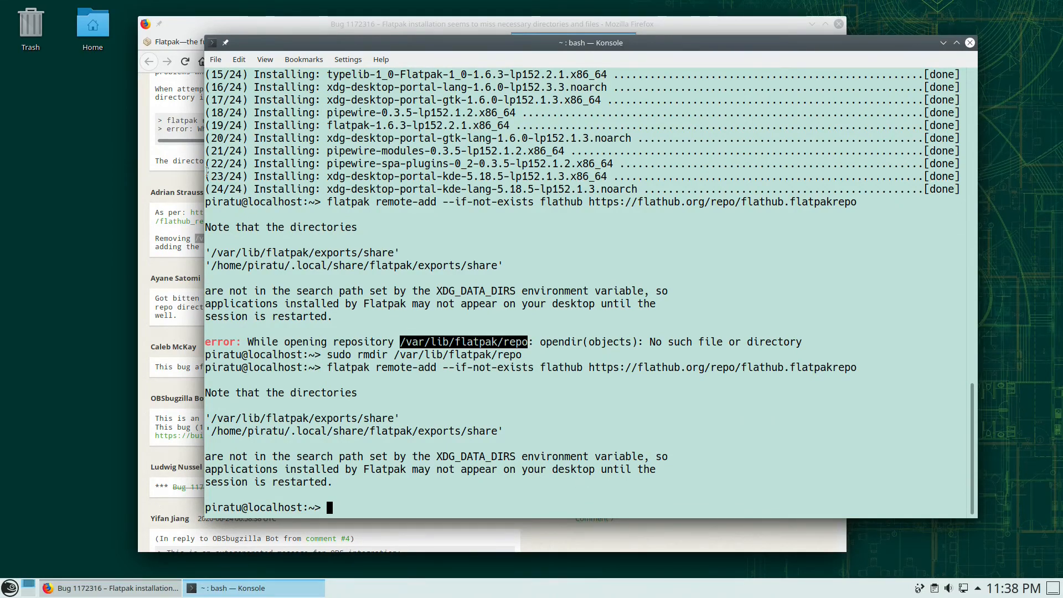
{"action": "key", "text": "alt+Tab"}
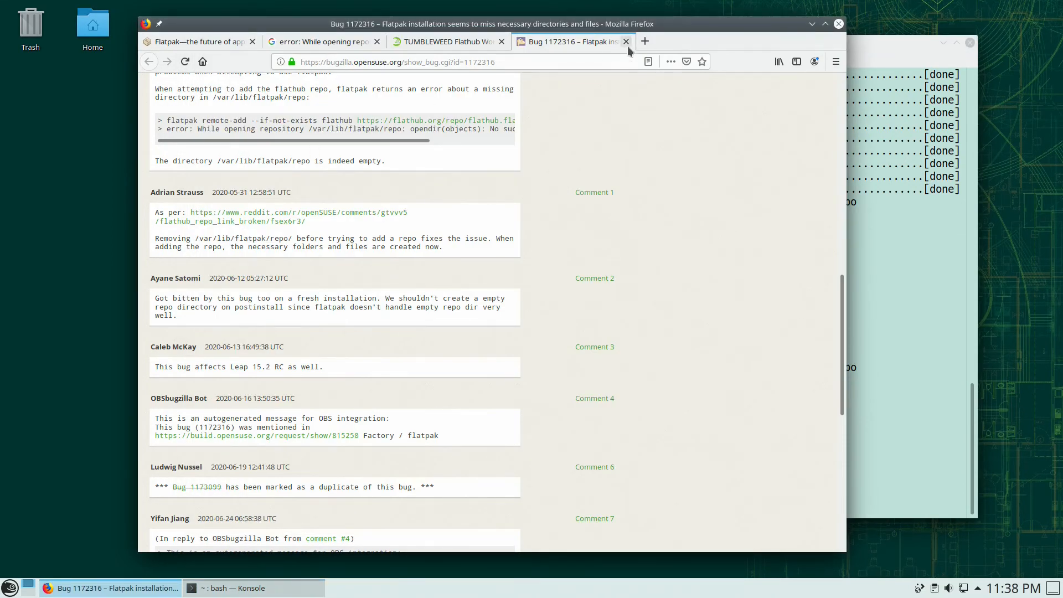
- Close the Bugzilla tab and check the restart instruction on the flatpak.org openSUSE setup page
{"action": "left_click", "coordinate": [626, 41]}
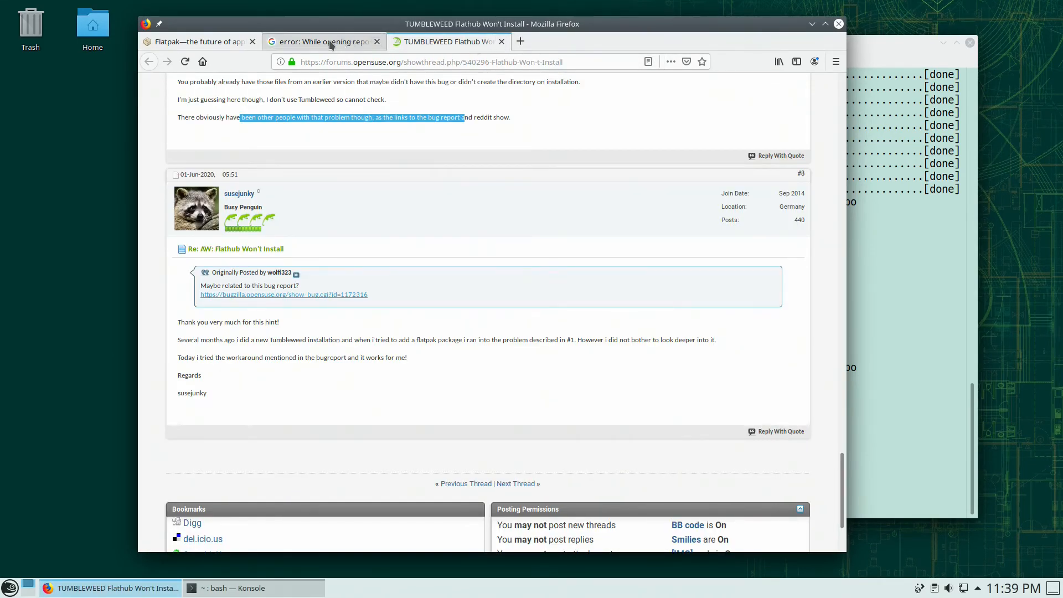
{"action": "left_click", "coordinate": [201, 42]}
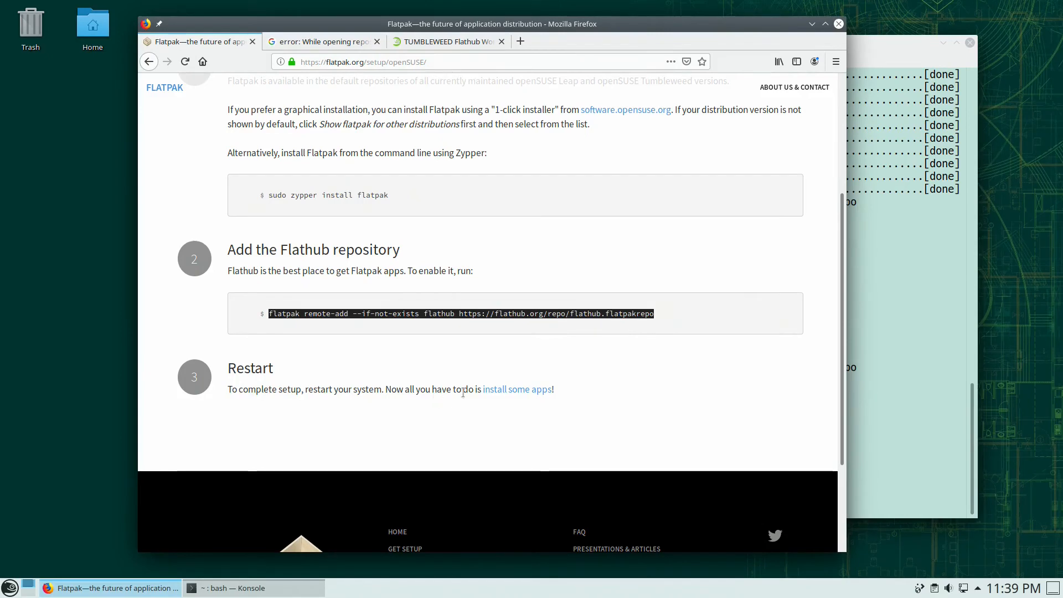
{"action": "left_click_drag", "start_coordinate": [237, 390], "coordinate": [413, 390]}
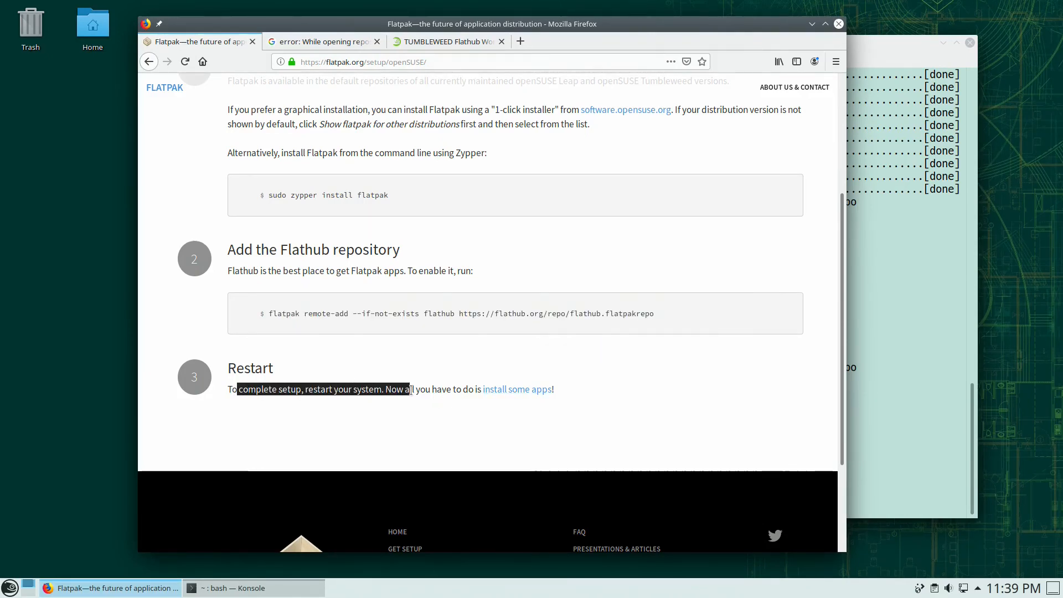
{"action": "left_click", "coordinate": [414, 391]}
- Restart the computer from the application launcher to finish Flatpak setup
{"action": "left_click", "coordinate": [941, 416]}
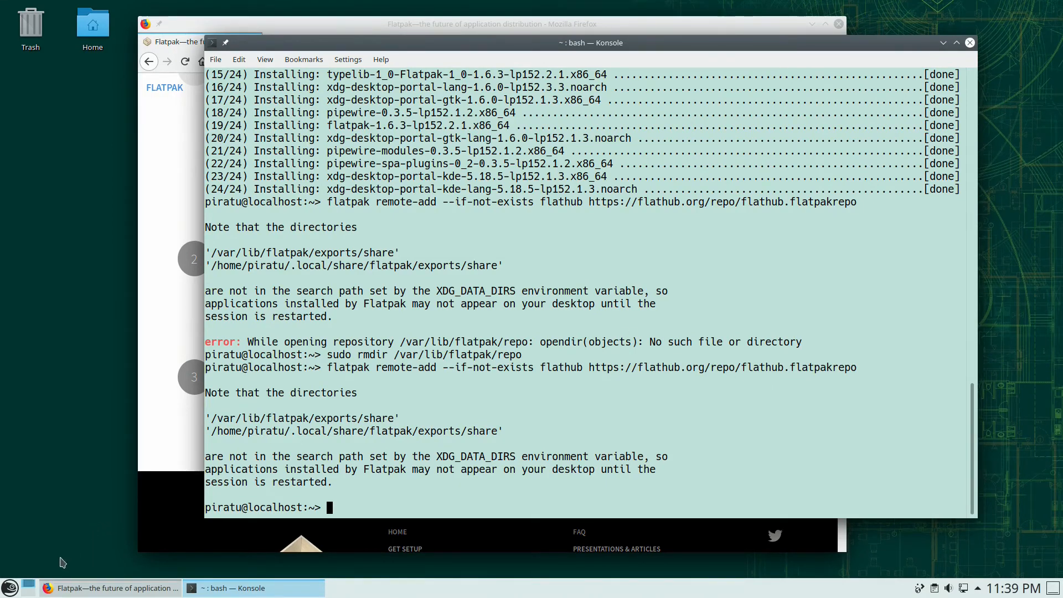
{"action": "left_click", "coordinate": [8, 588]}
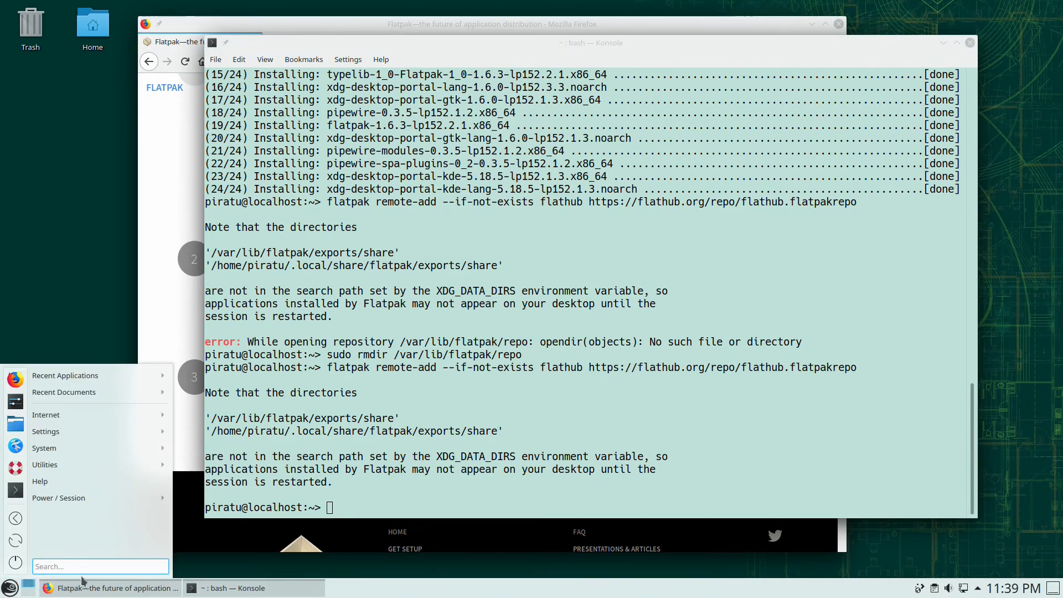
{"action": "left_click", "coordinate": [16, 541]}
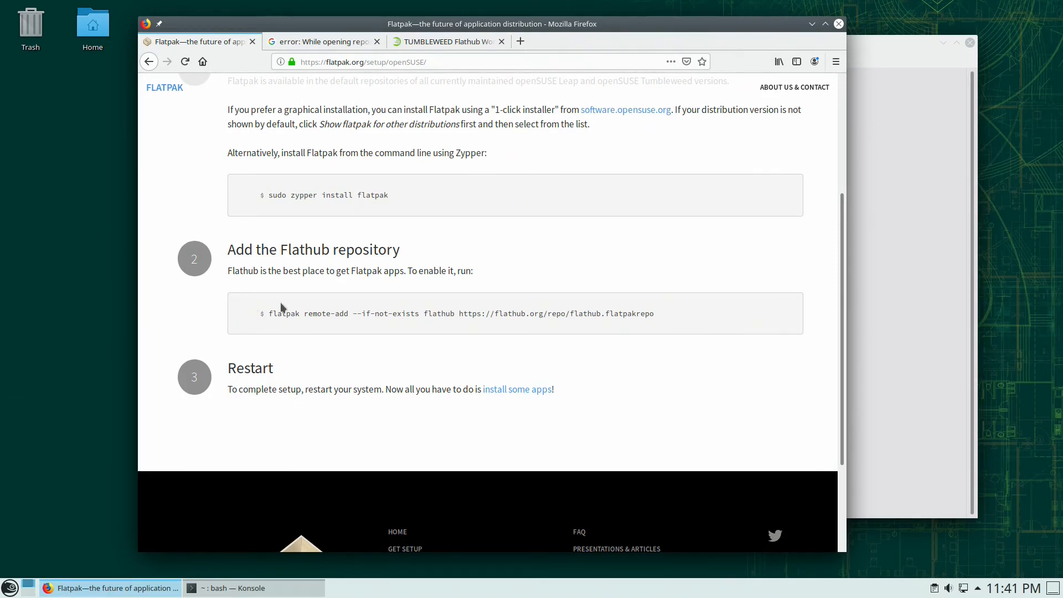
- Move the fresh Konsole window aside, then go back two pages in Firefox toward Flathub's home page
{"action": "left_click", "coordinate": [895, 308]}
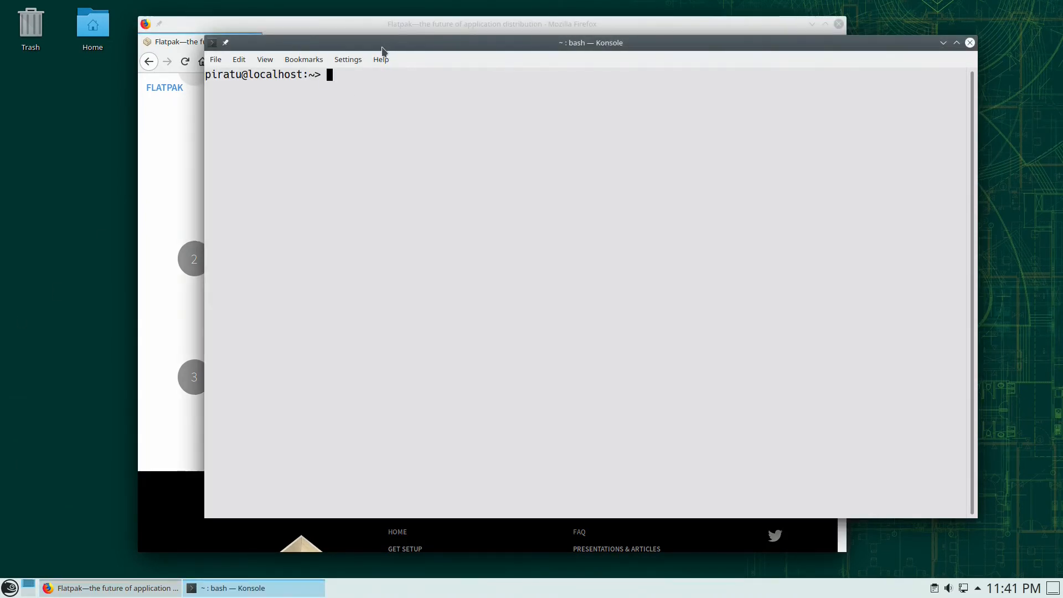
{"action": "left_click_drag", "start_coordinate": [382, 49], "coordinate": [420, 76]}
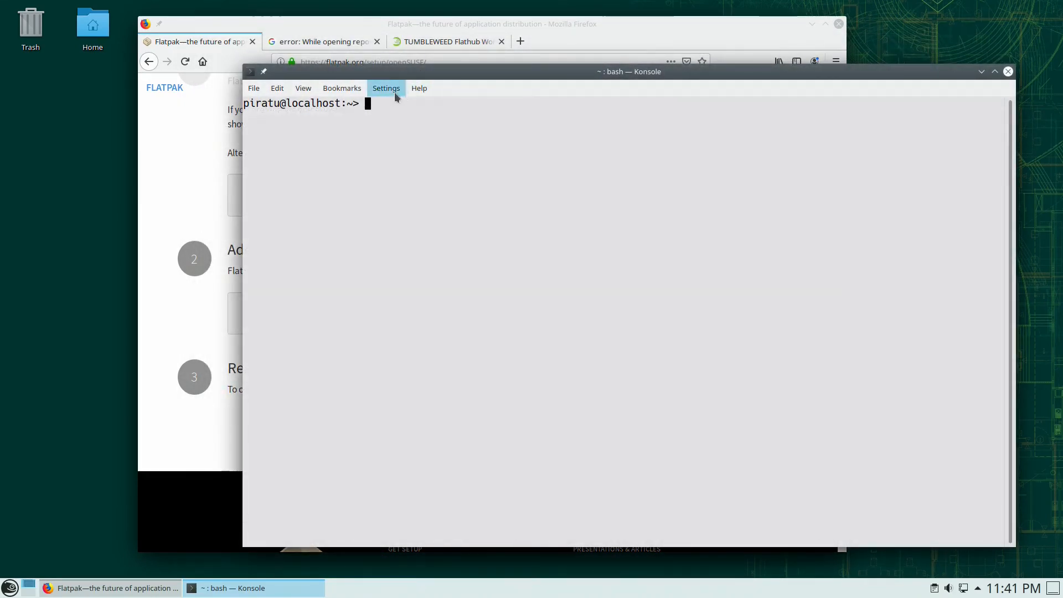
{"action": "left_click", "coordinate": [314, 26]}
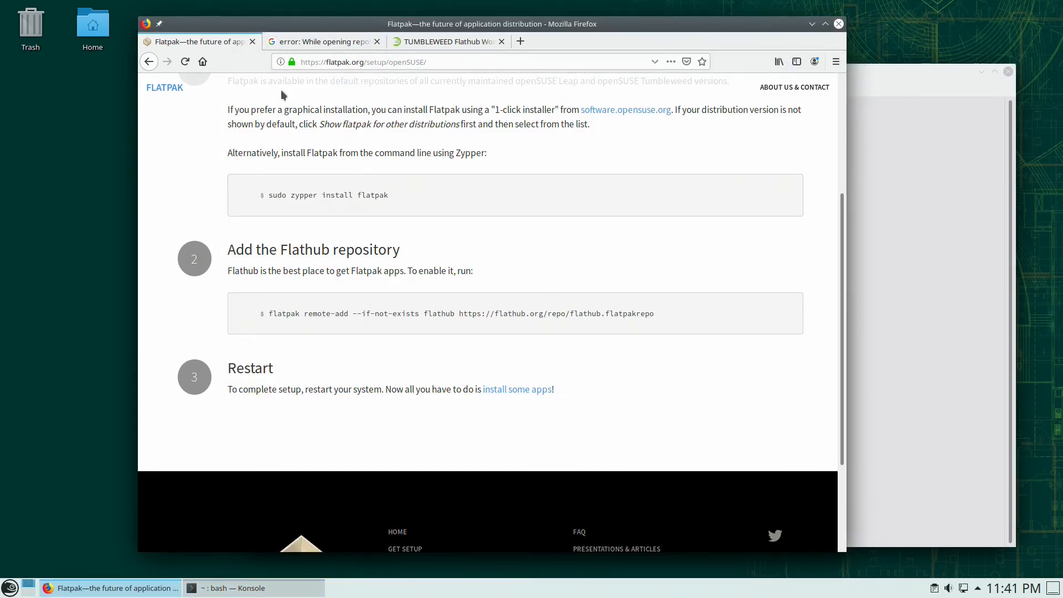
{"action": "scroll", "coordinate": [311, 121], "scroll_direction": "up", "scroll_amount": 1}
{"action": "scroll", "coordinate": [313, 119], "scroll_direction": "up", "scroll_amount": 3}
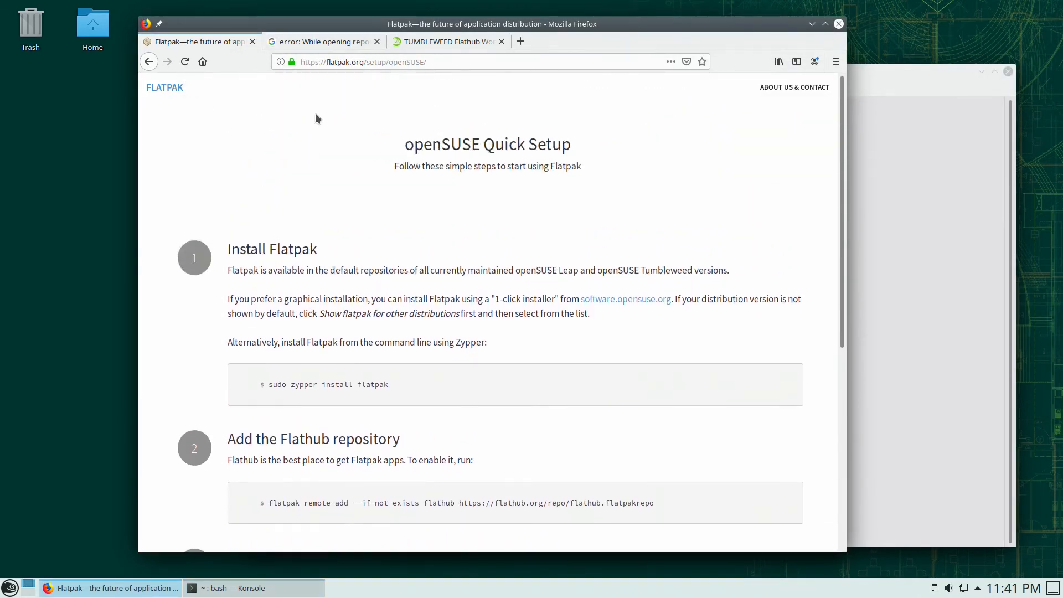
{"action": "left_click", "coordinate": [149, 62]}
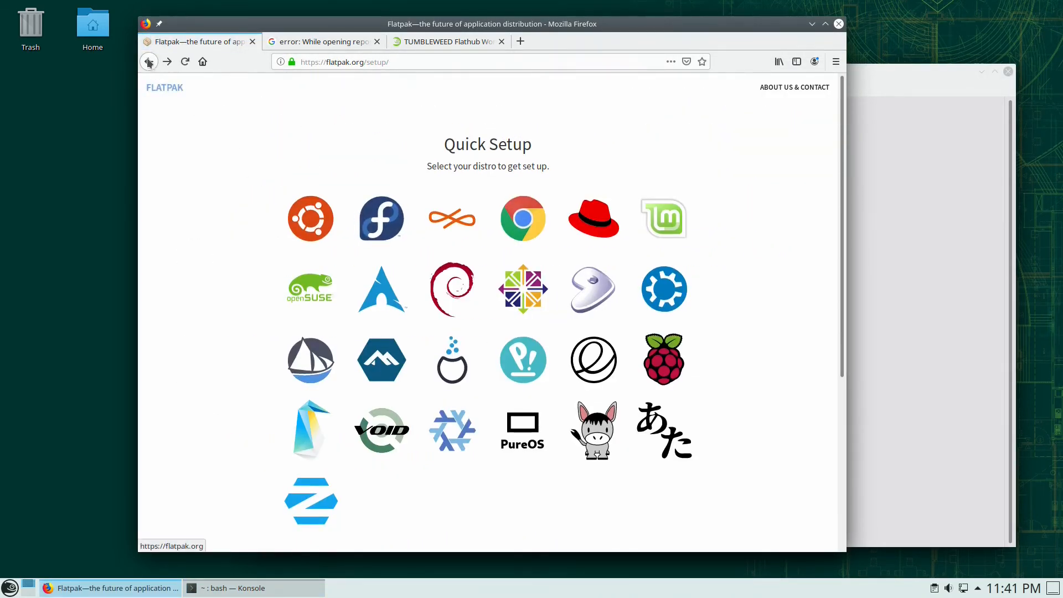
{"action": "left_click", "coordinate": [148, 61]}
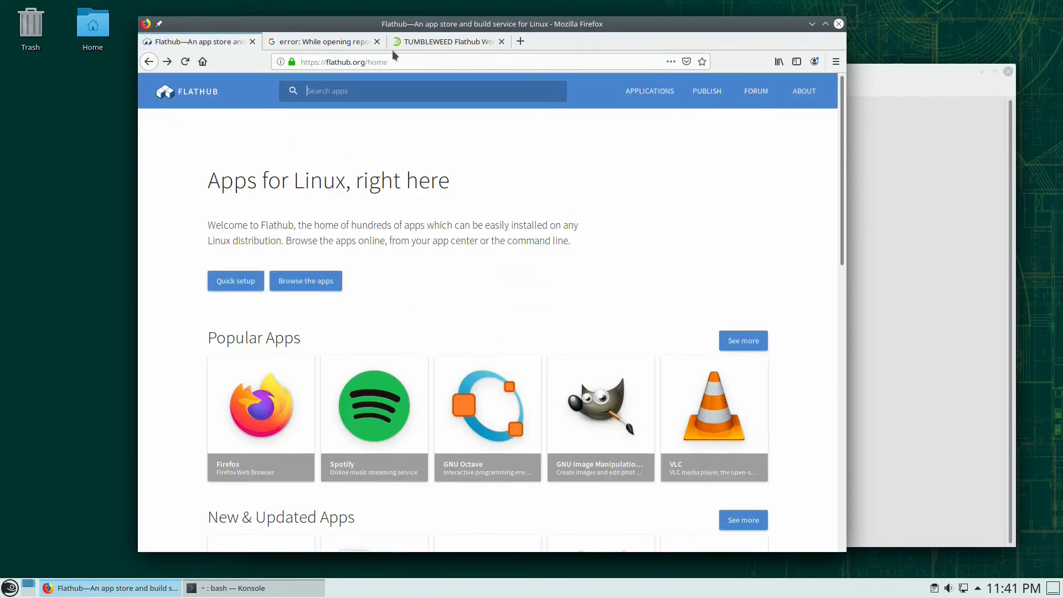
- Close the error-search and forum tabs, open Flathub's full app catalogue, and maximize Firefox
{"action": "left_click", "coordinate": [377, 41]}
{"action": "left_click", "coordinate": [377, 42]}
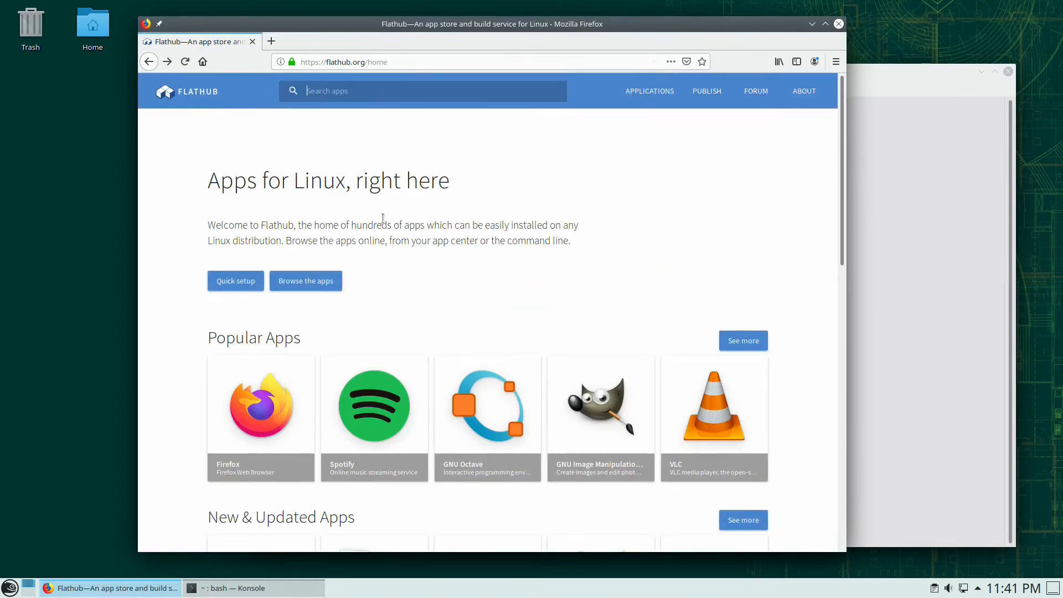
{"action": "left_click", "coordinate": [320, 283]}
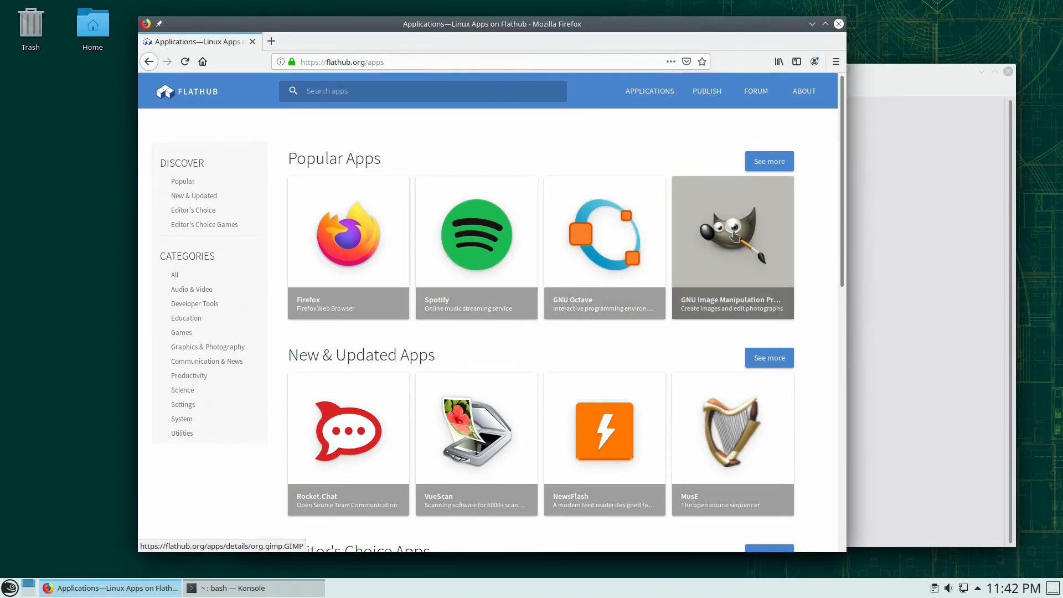
{"action": "scroll", "coordinate": [517, 304], "scroll_direction": "down", "scroll_amount": 3}
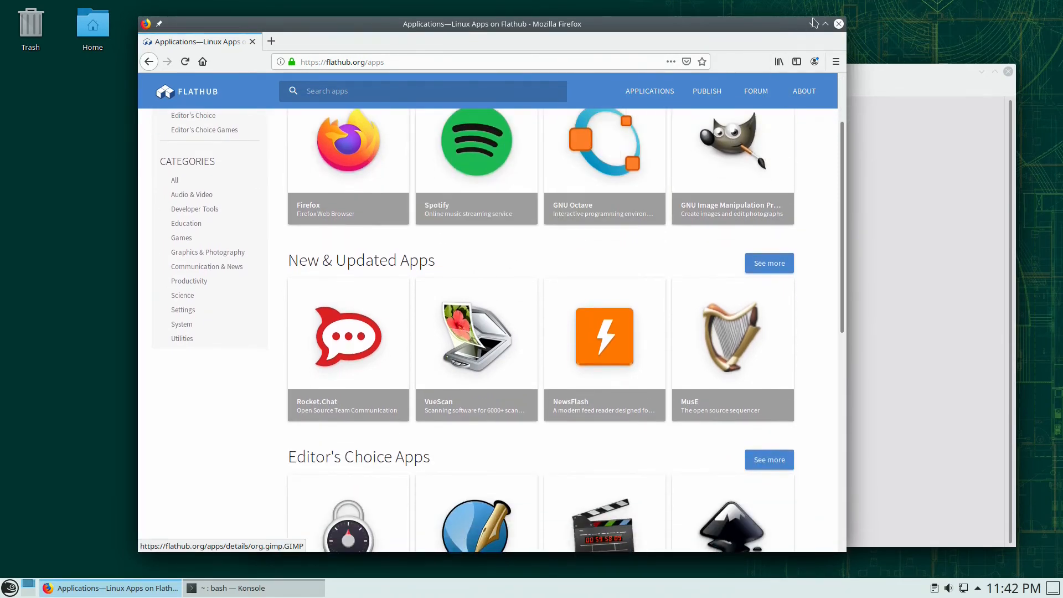
{"action": "left_click", "coordinate": [825, 24]}
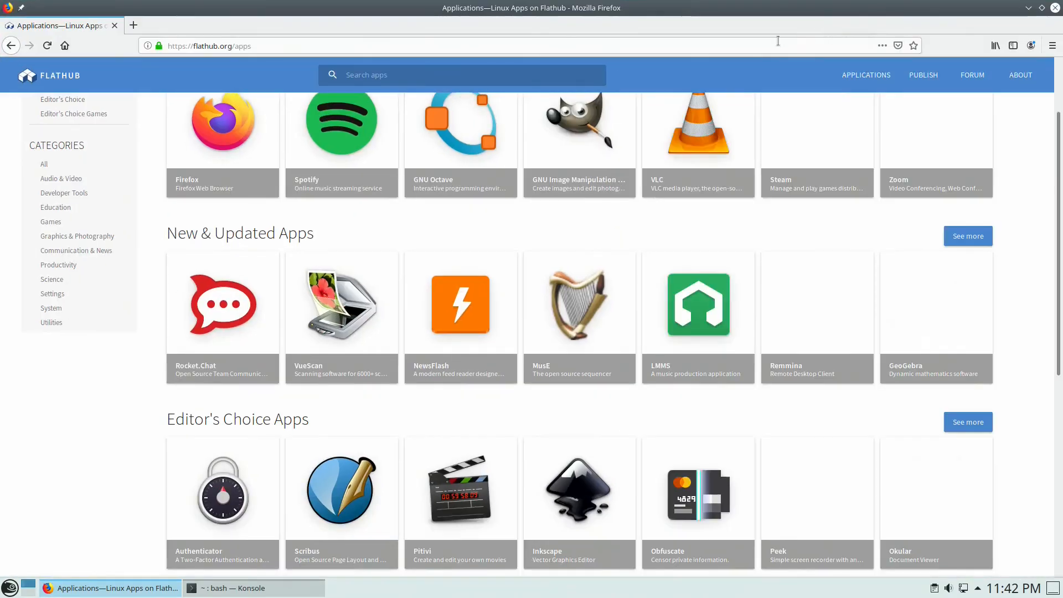
- Browse the catalogue, list the Audio & Video category, and open Asunder CD Ripper's page
{"action": "scroll", "coordinate": [490, 326], "scroll_direction": "down", "scroll_amount": 8}
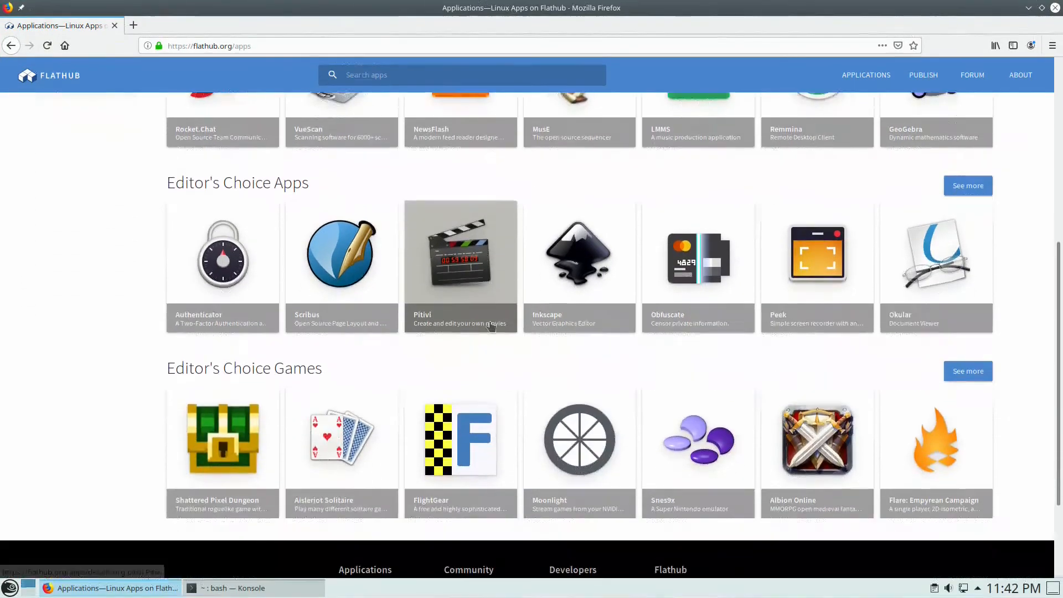
{"action": "scroll", "coordinate": [484, 331], "scroll_direction": "up", "scroll_amount": 6}
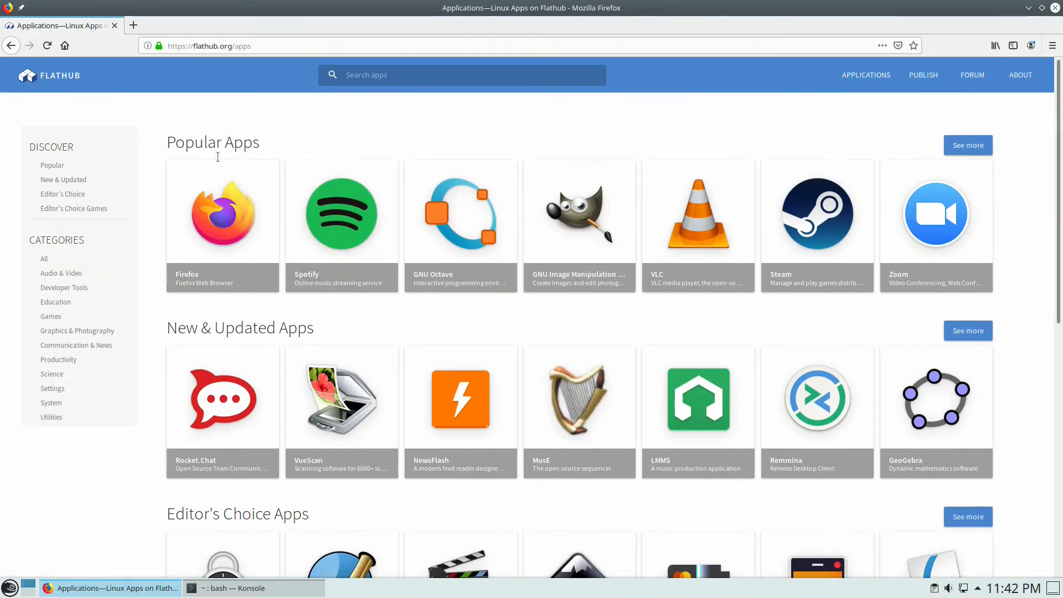
{"action": "scroll", "coordinate": [481, 393], "scroll_direction": "down", "scroll_amount": 5}
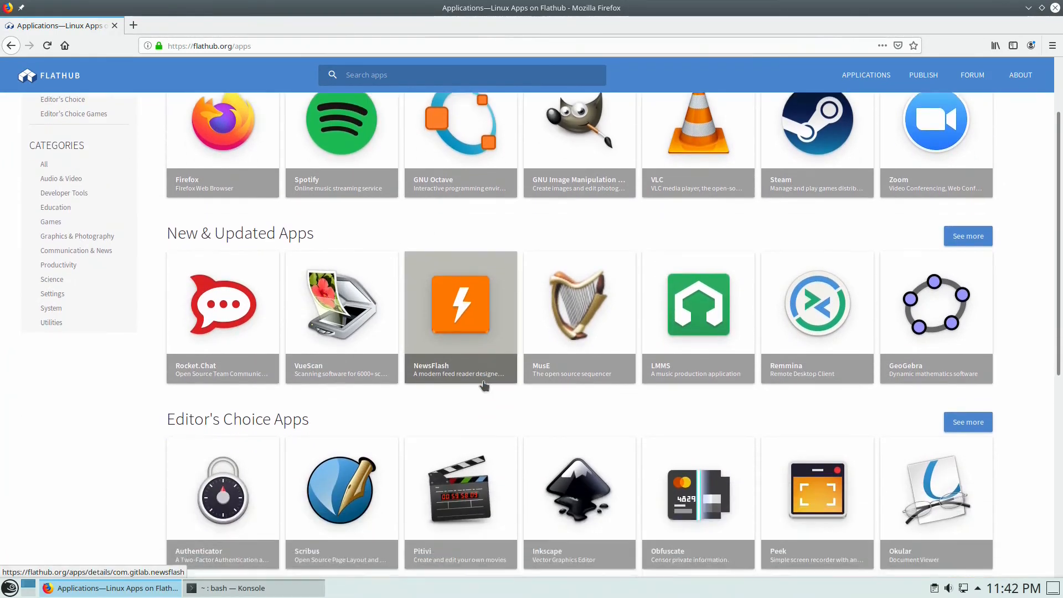
{"action": "scroll", "coordinate": [595, 355], "scroll_direction": "down", "scroll_amount": 5}
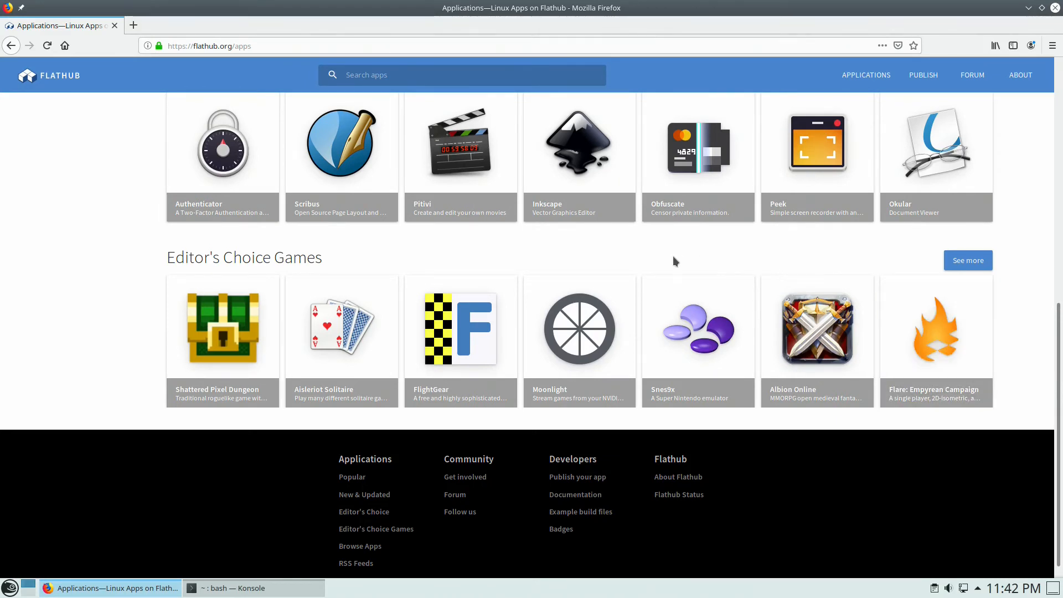
{"action": "scroll", "coordinate": [675, 260], "scroll_direction": "up", "scroll_amount": 4}
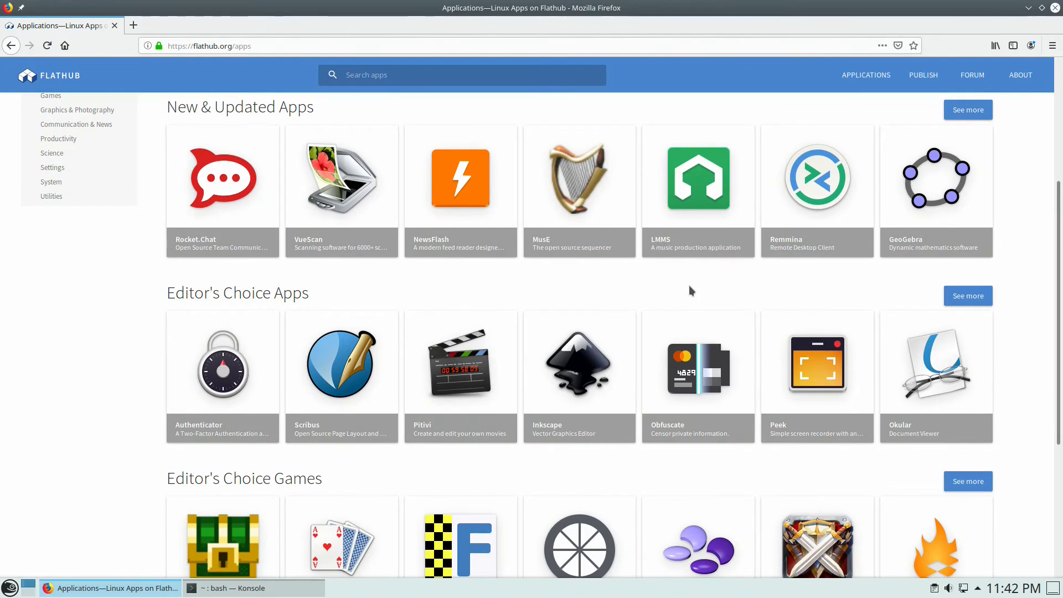
{"action": "scroll", "coordinate": [689, 285], "scroll_direction": "up", "scroll_amount": 2}
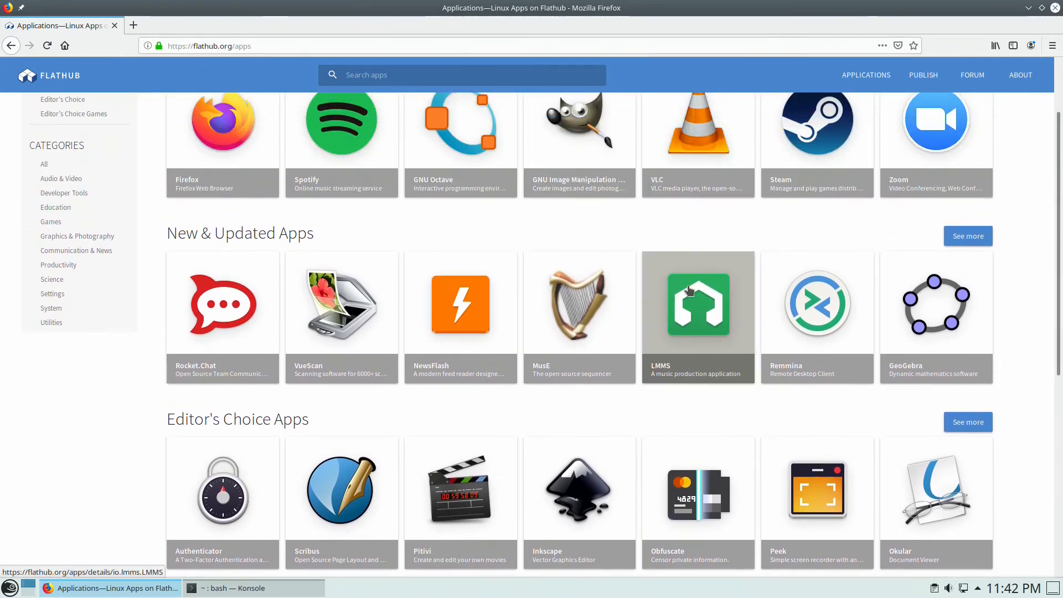
{"action": "scroll", "coordinate": [688, 288], "scroll_direction": "up", "scroll_amount": 2}
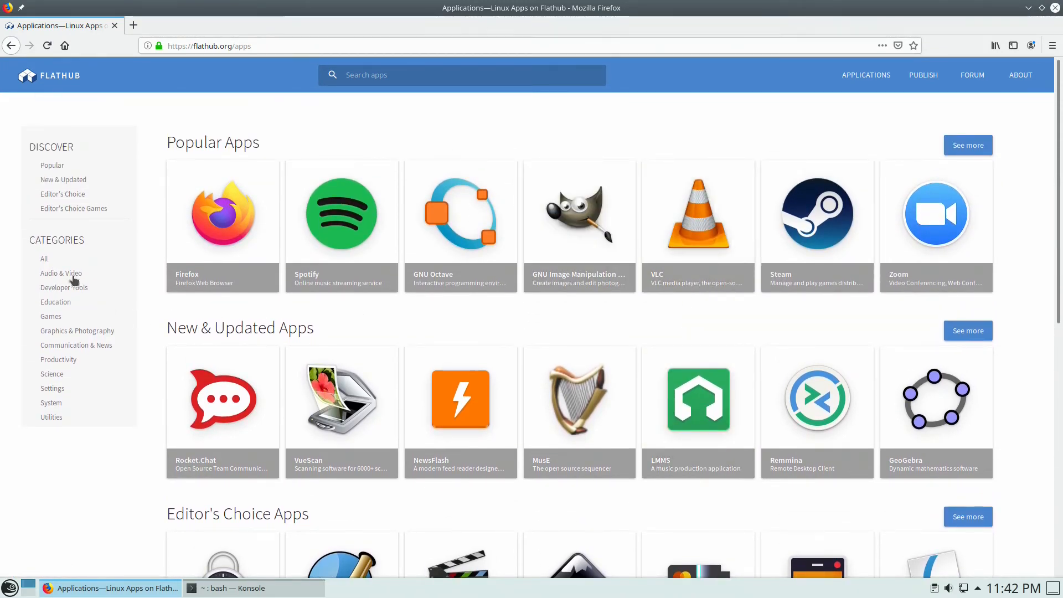
{"action": "left_click", "coordinate": [69, 275]}
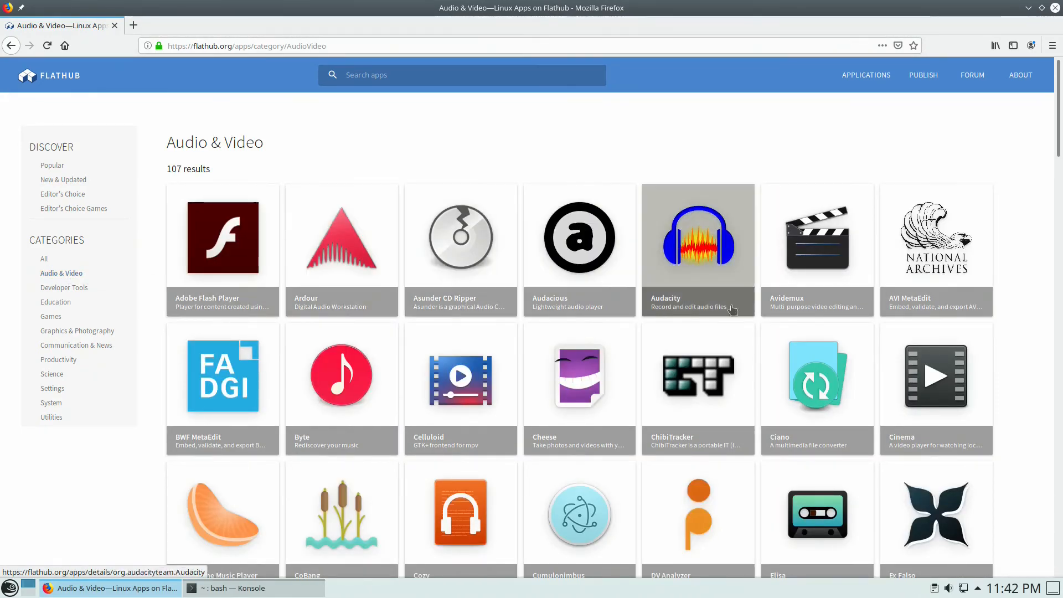
{"action": "left_click", "coordinate": [459, 237]}
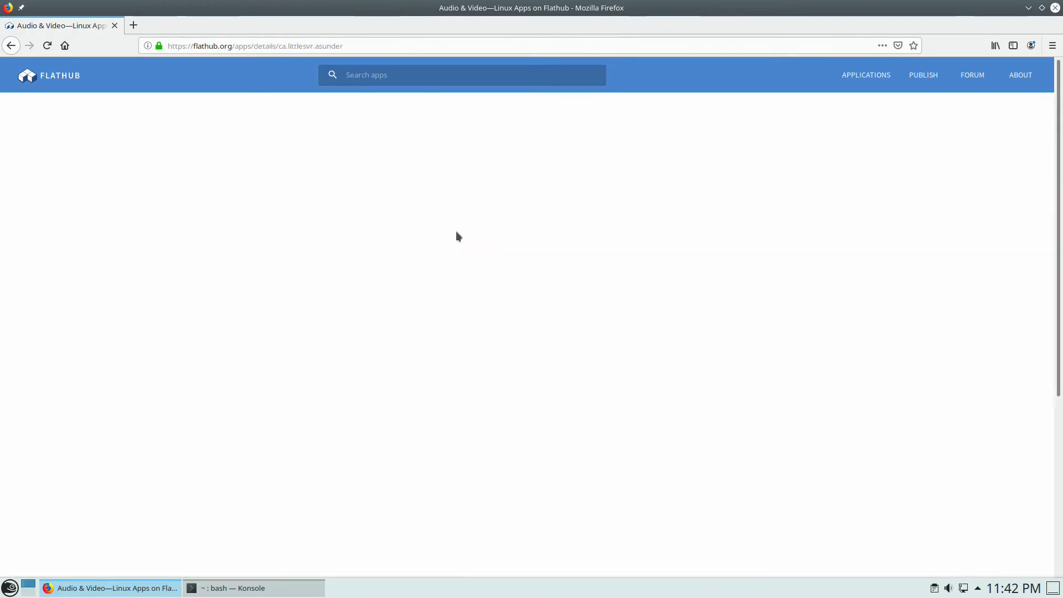
- Copy Asunder's 'flatpak install flathub ca.littlesvr.asunder' command, paste it into Konsole, then start erasing it
{"action": "scroll", "coordinate": [603, 238], "scroll_direction": "down", "scroll_amount": 10}
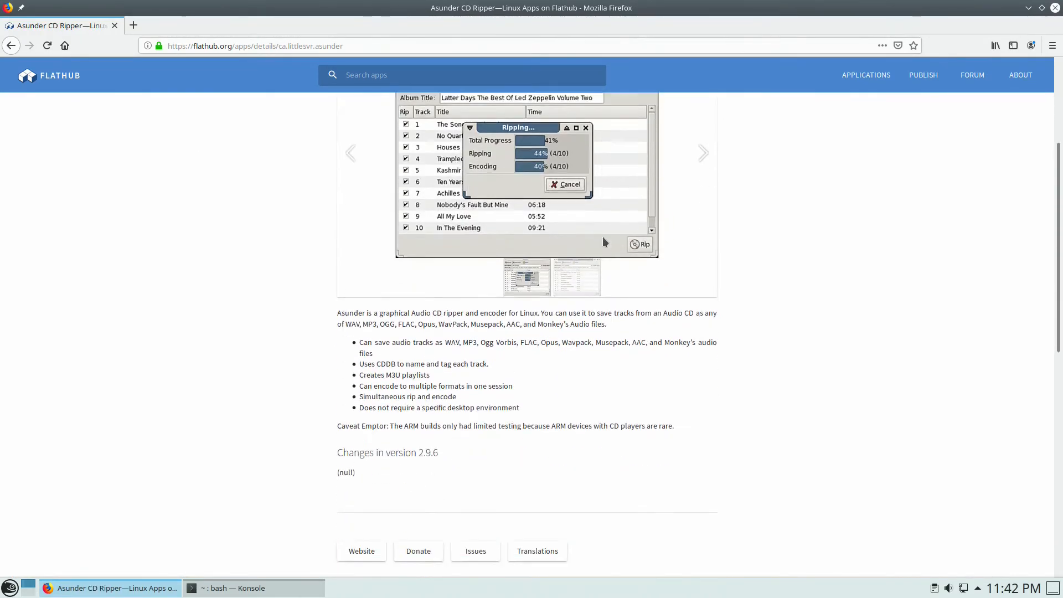
{"action": "scroll", "coordinate": [602, 237], "scroll_direction": "down", "scroll_amount": 3}
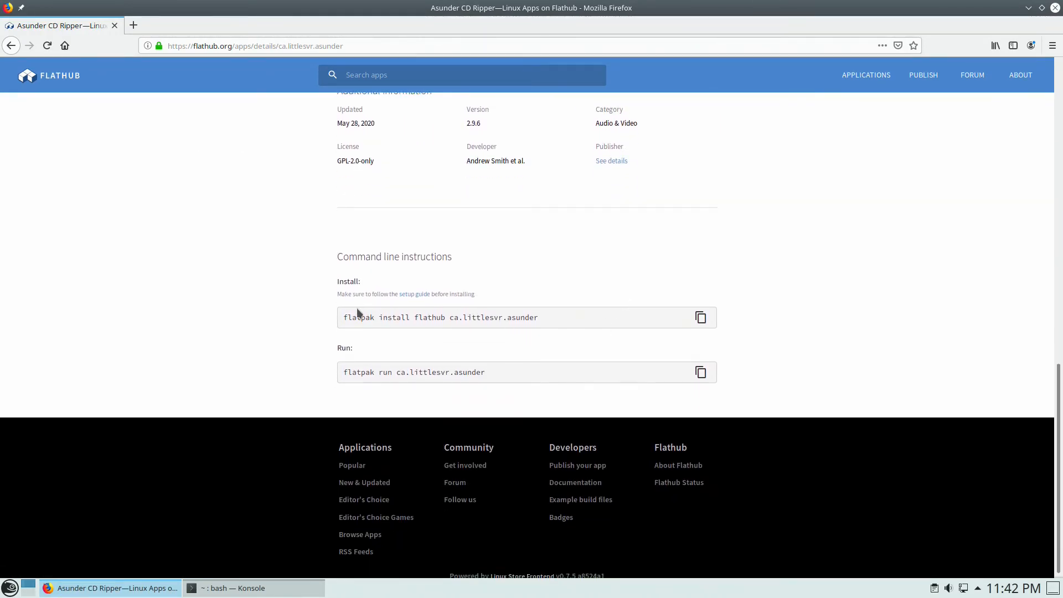
{"action": "left_click", "coordinate": [699, 317]}
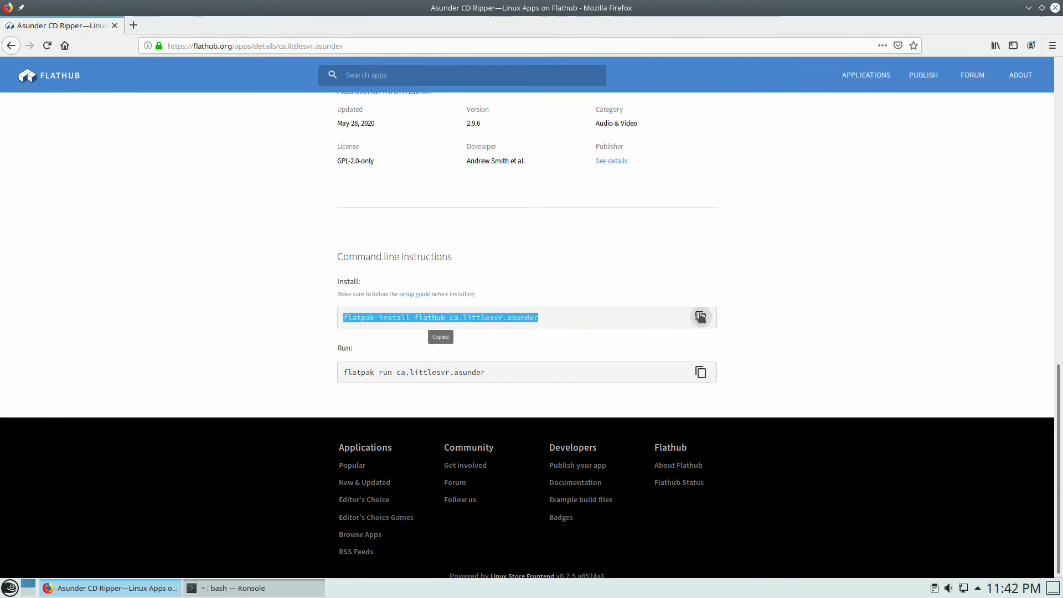
{"action": "left_click", "coordinate": [213, 586]}
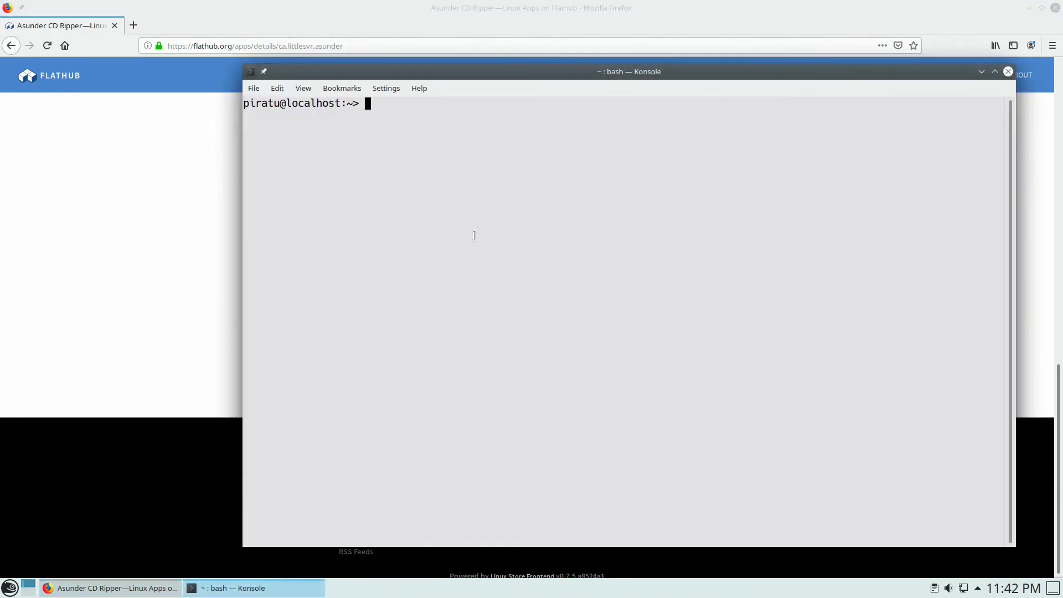
{"action": "right_click", "coordinate": [446, 181]}
{"action": "left_click", "coordinate": [476, 198]}
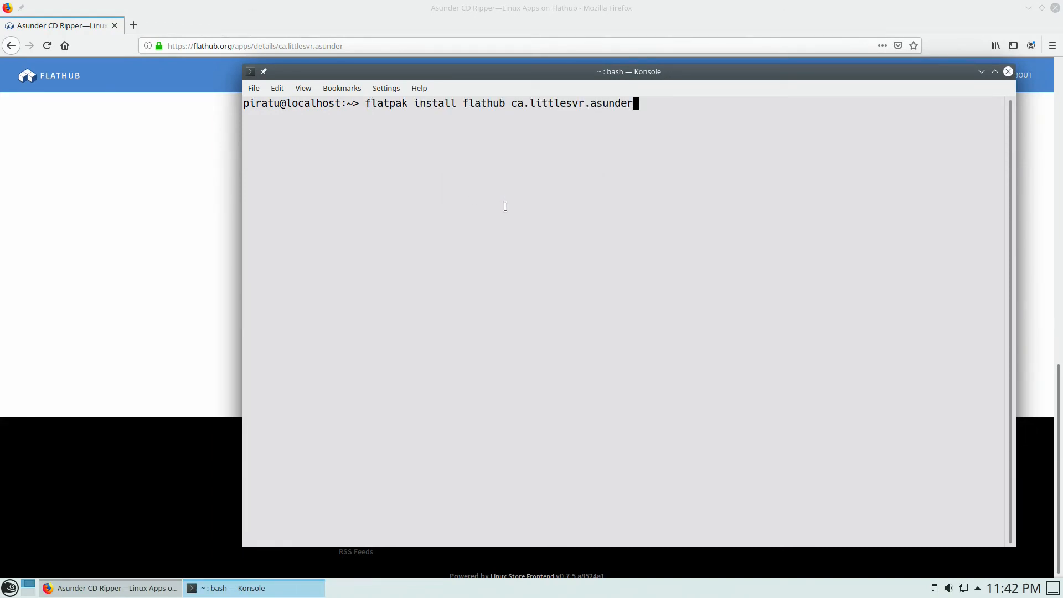
{"action": "key", "text": "BackSpace"}
{"action": "key", "text": "BackSpace"}
{"action": "key", "text": "BackSpace"}
{"action": "key", "text": "BackSpace"}
{"action": "key", "text": "BackSpace"}
{"action": "key", "text": "BackSpace"}
{"action": "key", "text": "BackSpace"}
{"action": "key", "text": "BackSpace"}
{"action": "key", "text": "BackSpace"}
{"action": "key", "text": "BackSpace"}
{"action": "key", "text": "BackSpace"}
{"action": "key", "text": "BackSpace"}
{"action": "key", "text": "BackSpace"}
{"action": "key", "text": "BackSpace"}
{"action": "key", "text": "BackSpace"}
{"action": "key", "text": "BackSpace"}
{"action": "key", "text": "BackSpace"}
{"action": "key", "text": "BackSpace"}
{"action": "key", "text": "BackSpace"}
{"action": "key", "text": "BackSpace"}
{"action": "key", "text": "BackSpace"}
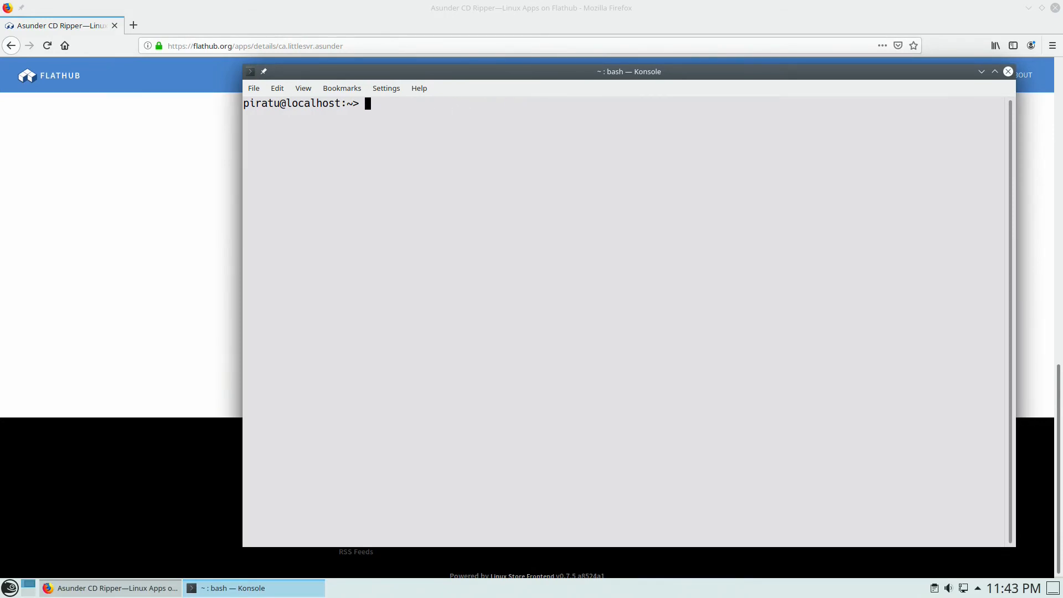
- Launch Dolphin, go to Downloads, and open install-flatpak-apps.sh with Kate
{"action": "left_click", "coordinate": [10, 588]}
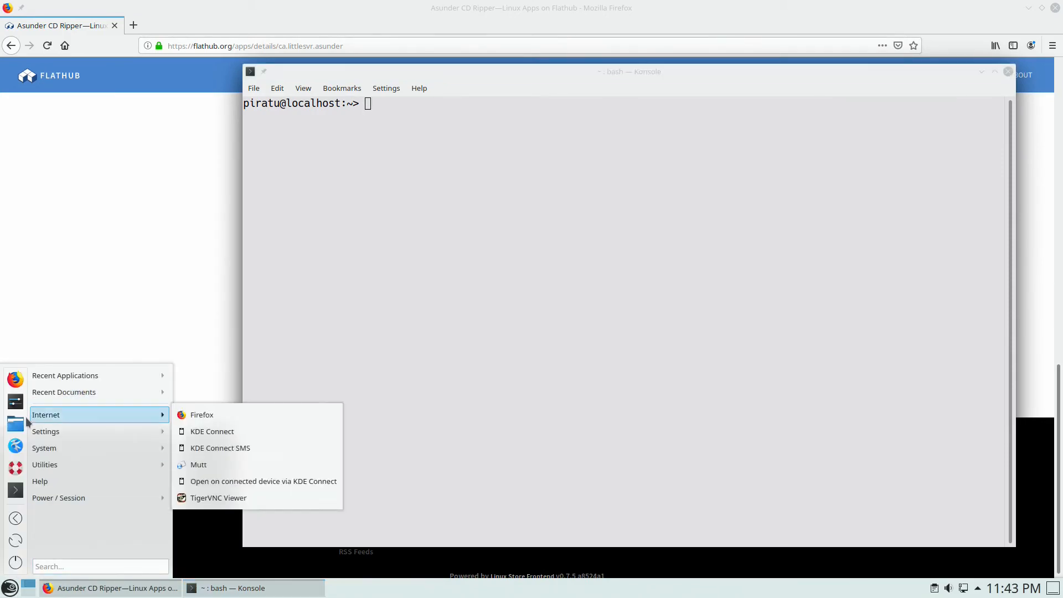
{"action": "left_click", "coordinate": [21, 426]}
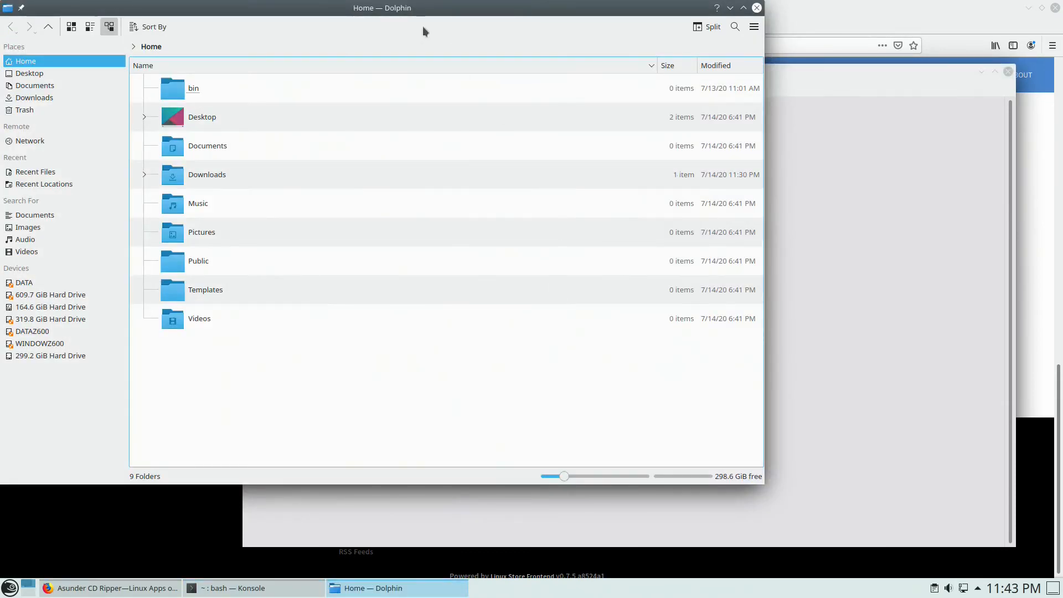
{"action": "left_click_drag", "start_coordinate": [411, 12], "coordinate": [458, 53]}
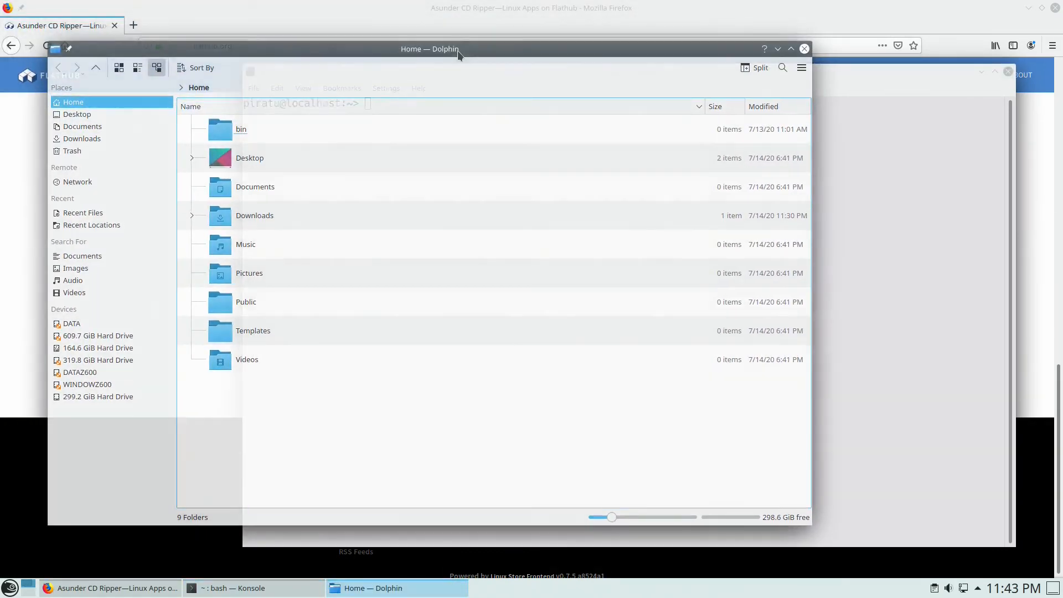
{"action": "left_click", "coordinate": [88, 137]}
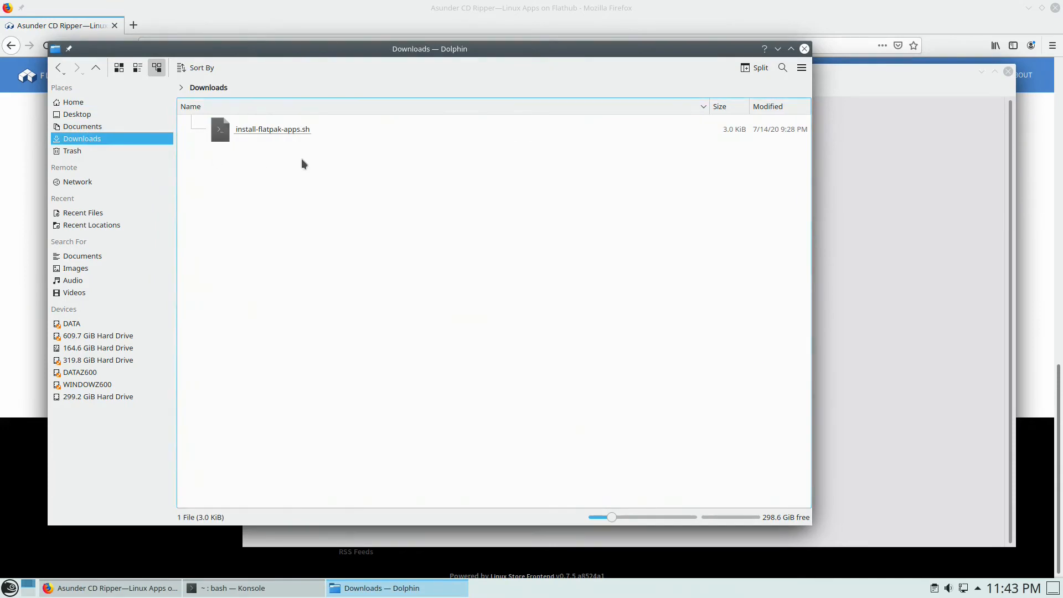
{"action": "right_click", "coordinate": [277, 128]}
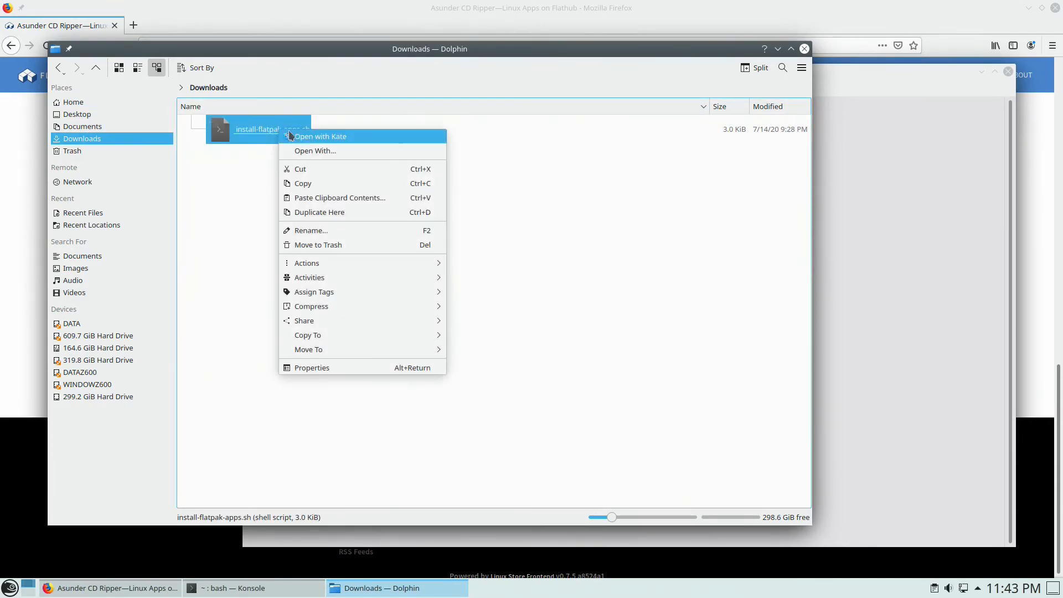
{"action": "left_click", "coordinate": [305, 136]}
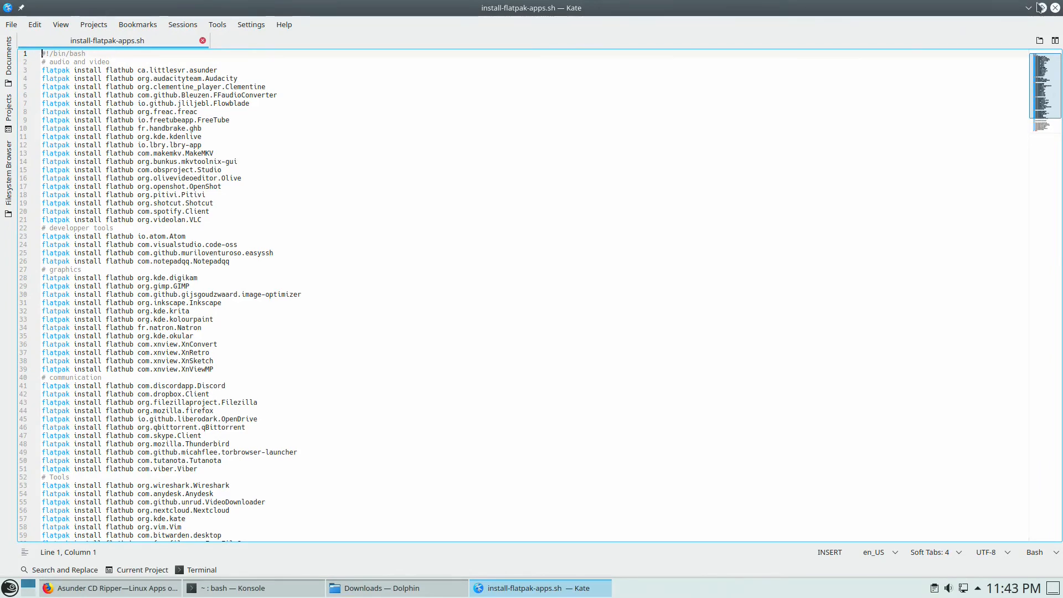
- Restore and enlarge the Kate window, review the script's install lines, then close Kate
{"action": "left_click", "coordinate": [1041, 8]}
{"action": "left_click_drag", "start_coordinate": [756, 10], "coordinate": [384, 28]}
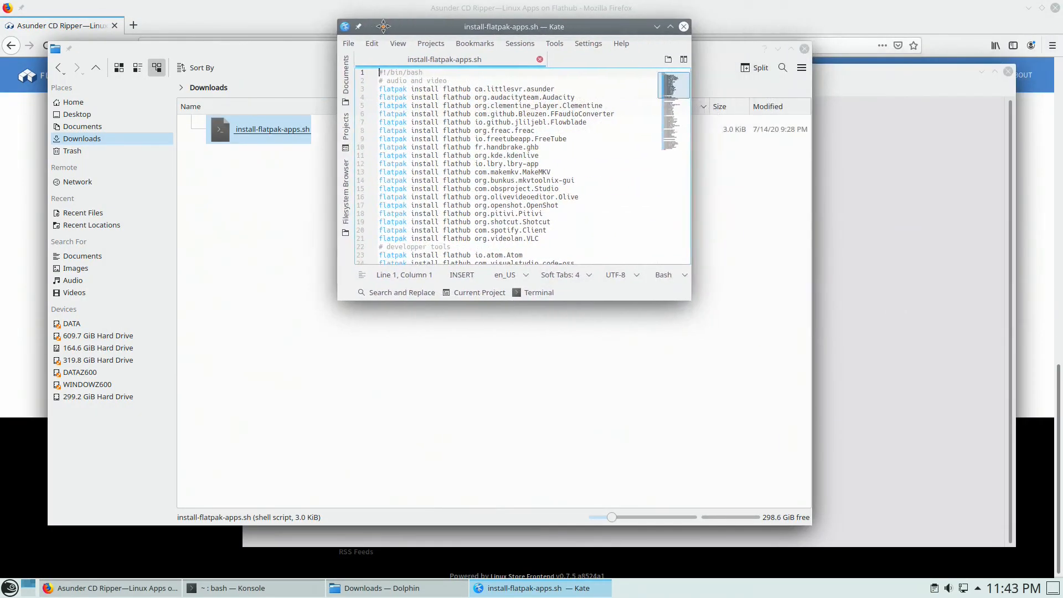
{"action": "left_click_drag", "start_coordinate": [691, 298], "coordinate": [952, 563]}
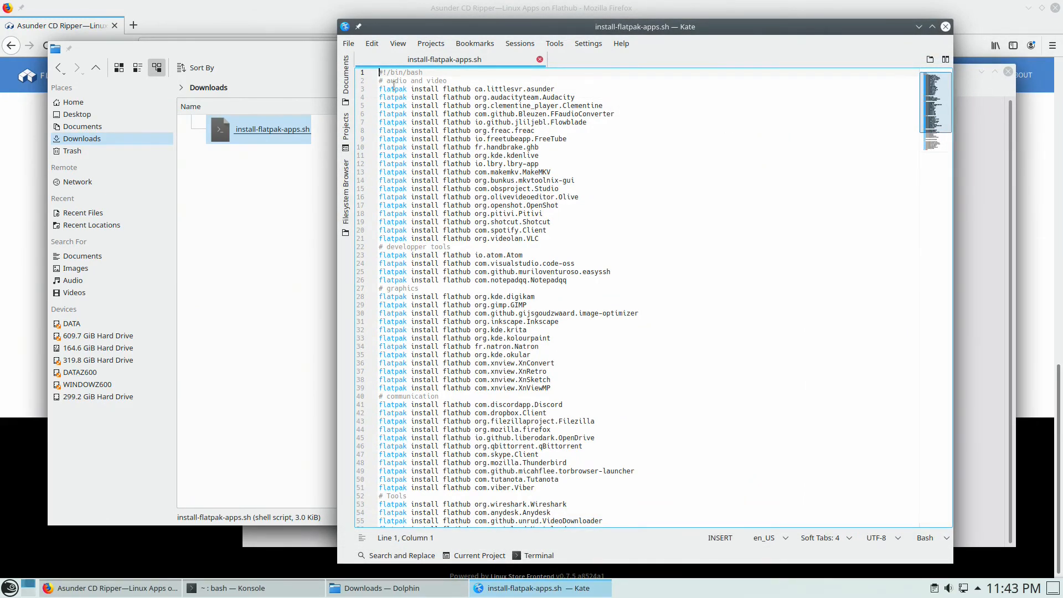
{"action": "left_click_drag", "start_coordinate": [379, 89], "coordinate": [544, 129]}
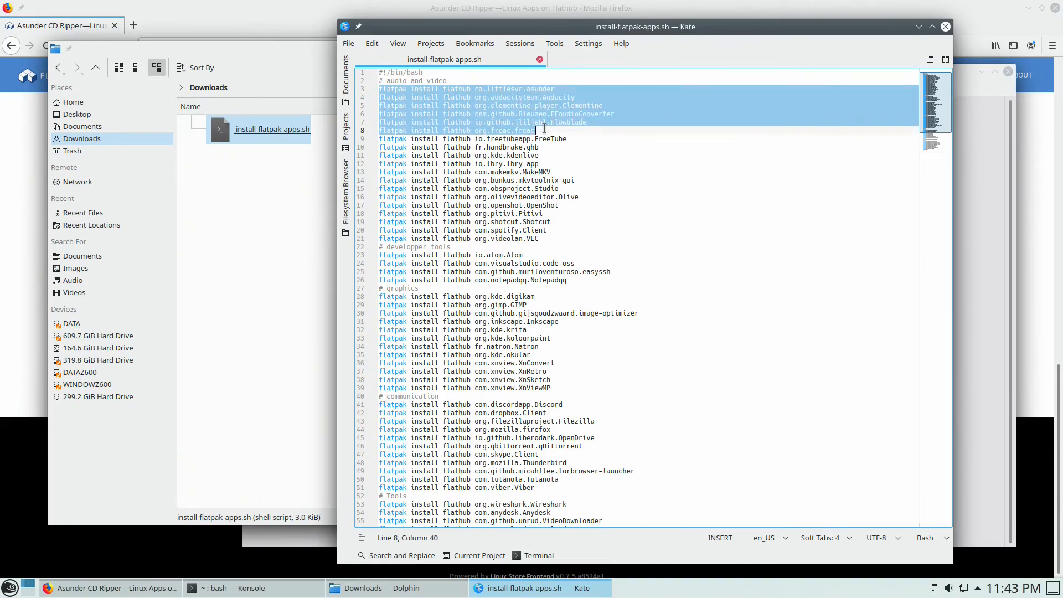
{"action": "left_click", "coordinate": [522, 122]}
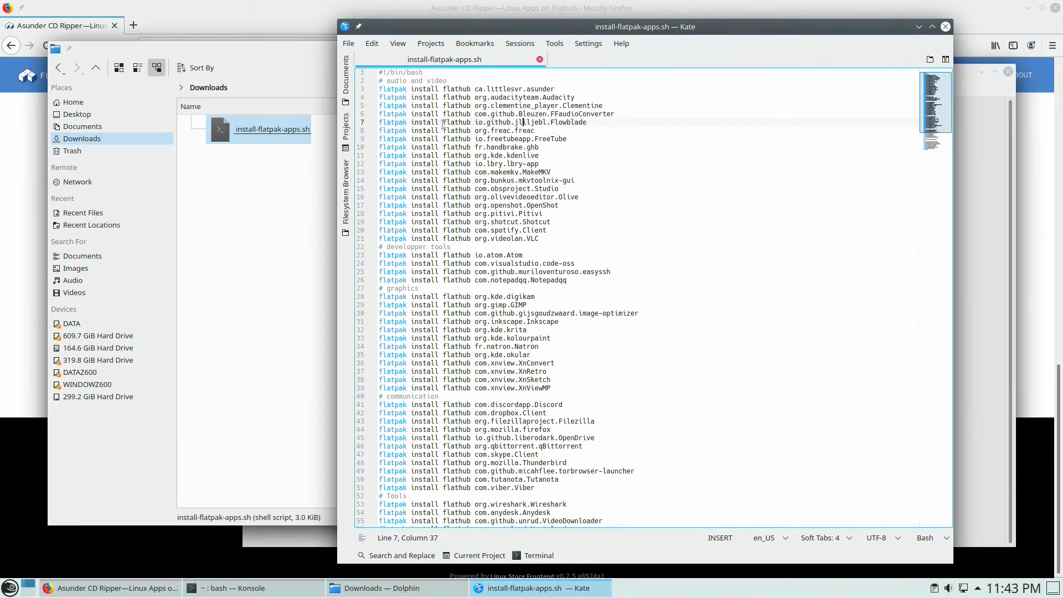
{"action": "scroll", "coordinate": [524, 299], "scroll_direction": "down", "scroll_amount": 6}
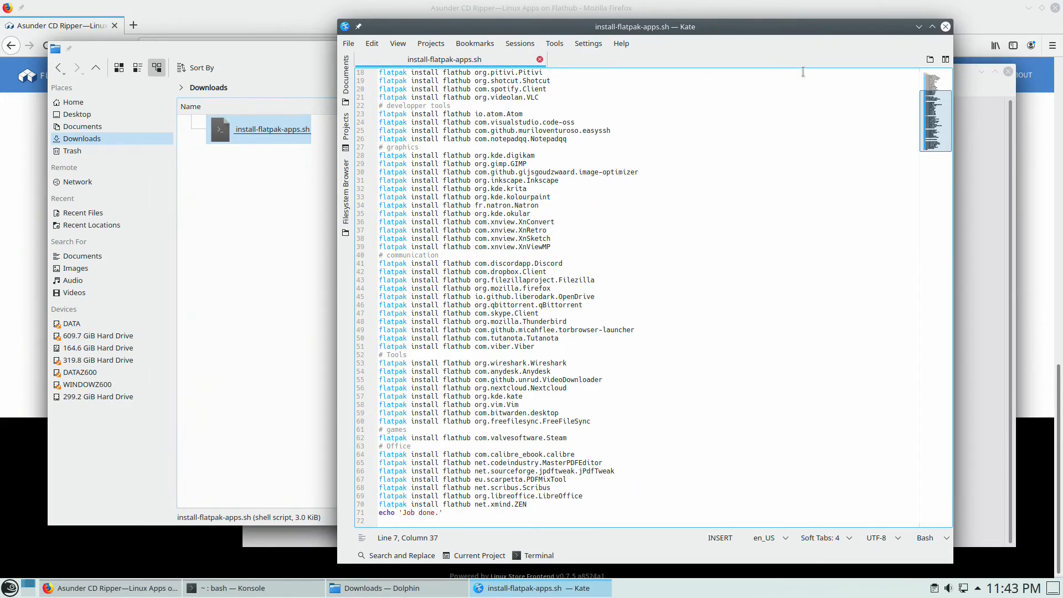
{"action": "left_click", "coordinate": [945, 27]}
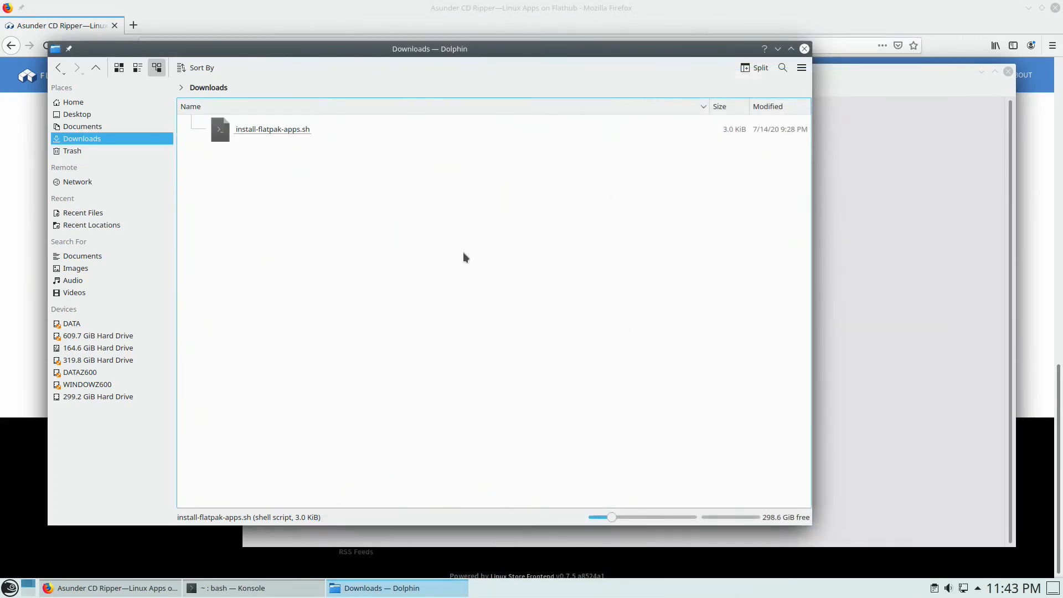
- In Konsole, change into the Downloads folder and list its files with ll
{"action": "left_click", "coordinate": [860, 381]}
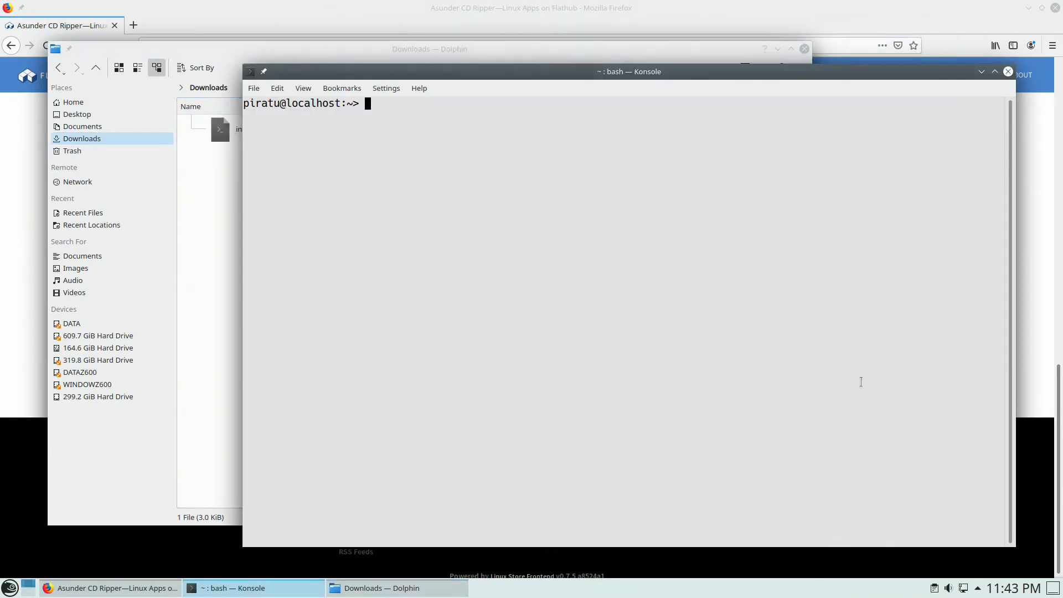
{"action": "type", "text": "cd Dow"}
{"action": "key", "text": "Tab"}
{"action": "key", "text": "Return"}
{"action": "type", "text": "ll"}
{"action": "key", "text": "Return"}
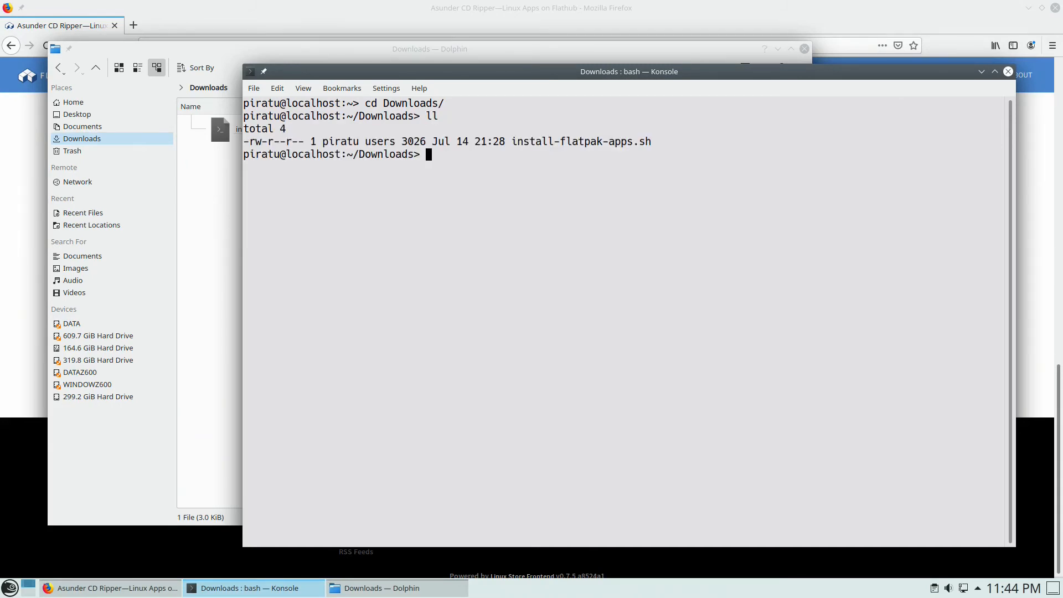
- Run chmod +X on install-flatpak-apps.sh and list the folder to check permissions
{"action": "type", "text": "chmod +X ins"}
{"action": "key", "text": "Tab"}
{"action": "key", "text": "Return"}
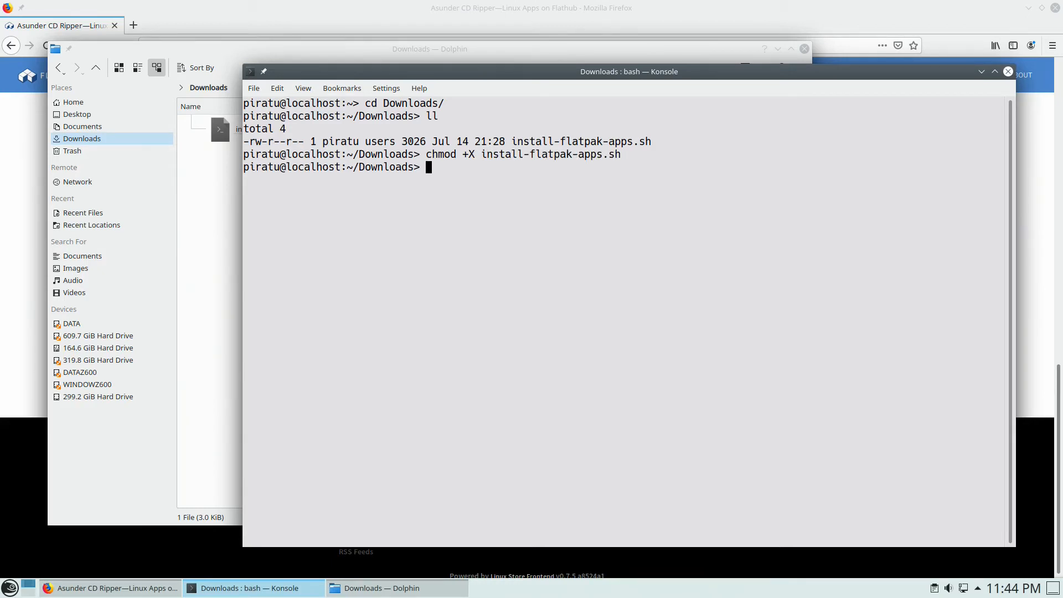
{"action": "type", "text": "ll"}
{"action": "key", "text": "Return"}
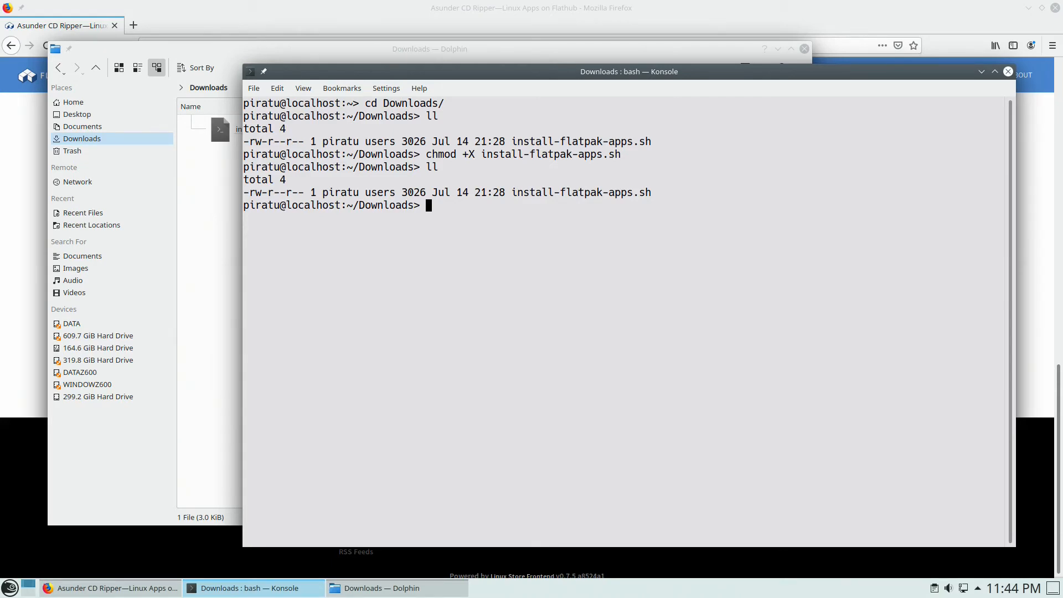
- Correct the command to chmod +x and confirm the script now shows -rwxr-xr-x
{"action": "type", "text": "ll"}
{"action": "key", "text": "Up"}
{"action": "key", "text": "Up"}
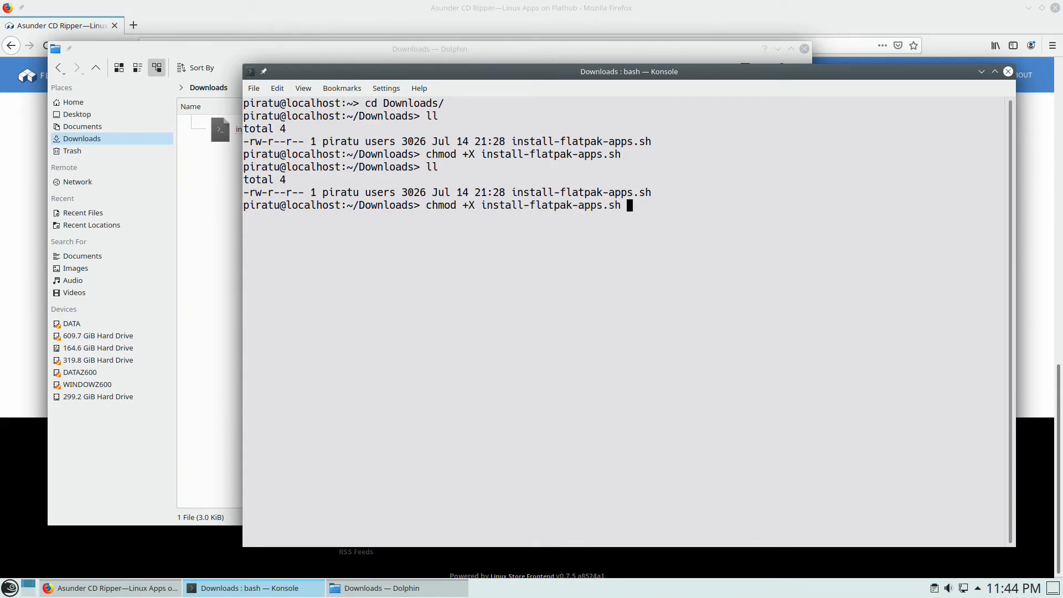
{"action": "key", "text": "Left"}
{"action": "key", "text": "Left"}
{"action": "key", "text": "Left"}
{"action": "key", "text": "Left"}
{"action": "key", "text": "Left"}
{"action": "key", "text": "Left"}
{"action": "key", "text": "Left"}
{"action": "key", "text": "Left"}
{"action": "key", "text": "Left"}
{"action": "key", "text": "Left"}
{"action": "key", "text": "Left"}
{"action": "key", "text": "Left"}
{"action": "key", "text": "Left"}
{"action": "key", "text": "Left"}
{"action": "key", "text": "Left"}
{"action": "key", "text": "Left"}
{"action": "key", "text": "Left"}
{"action": "key", "text": "Left"}
{"action": "key", "text": "Left"}
{"action": "key", "text": "Left"}
{"action": "key", "text": "Left"}
{"action": "key", "text": "Left"}
{"action": "key", "text": "Left"}
{"action": "key", "text": "Left"}
{"action": "key", "text": "BackSpace"}
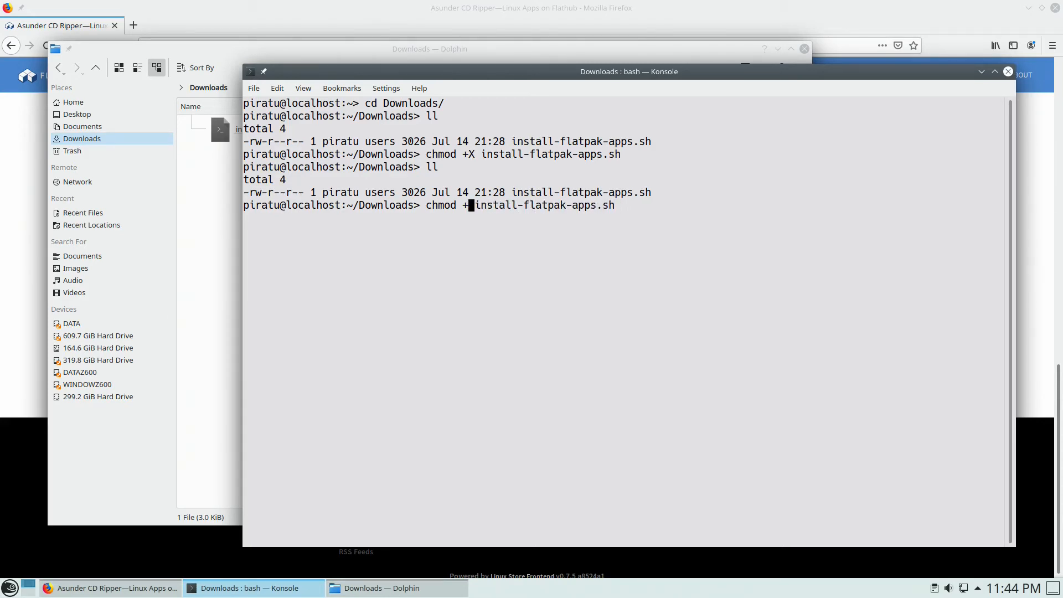
{"action": "type", "text": "x"}
{"action": "key", "text": "Return"}
{"action": "key", "text": "Up"}
{"action": "key", "text": "Up"}
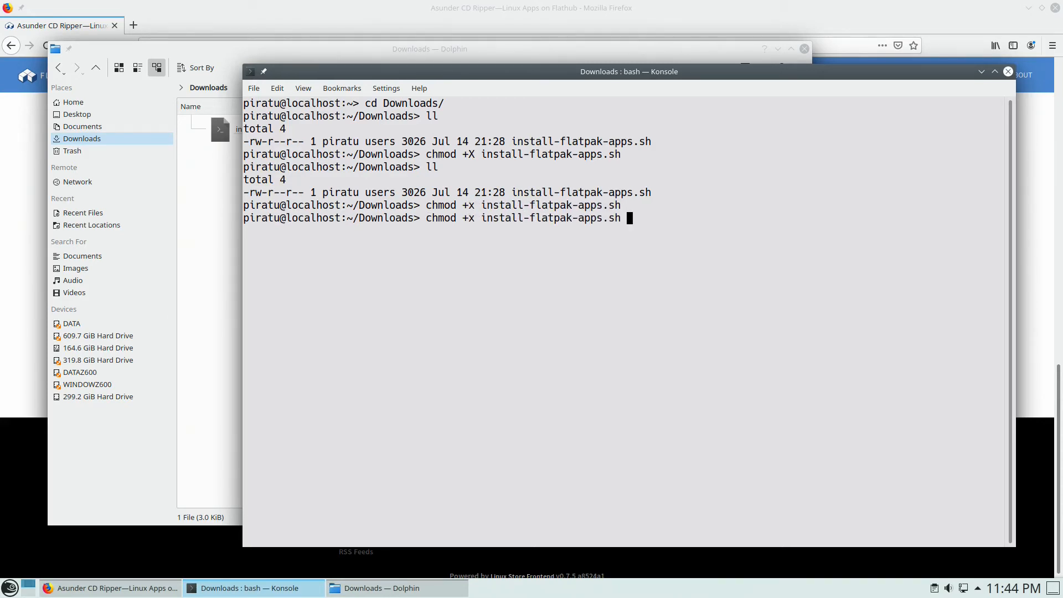
{"action": "key", "text": "Return"}
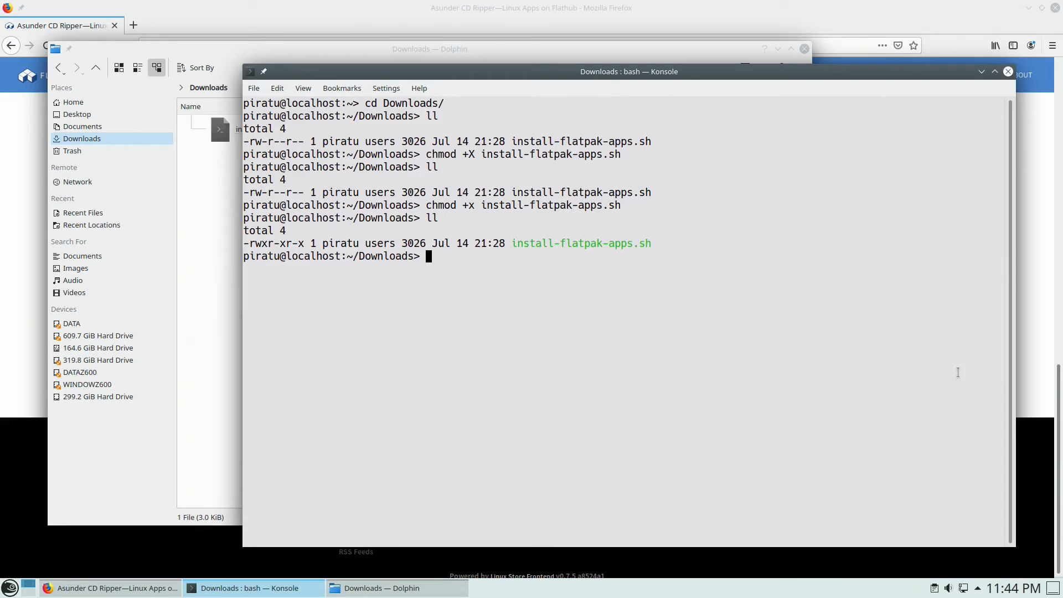
- Run sudo ./install-flatpak-apps.sh to start the script as root
{"action": "type", "text": "sudo ./ins"}
{"action": "key", "text": "Tab"}
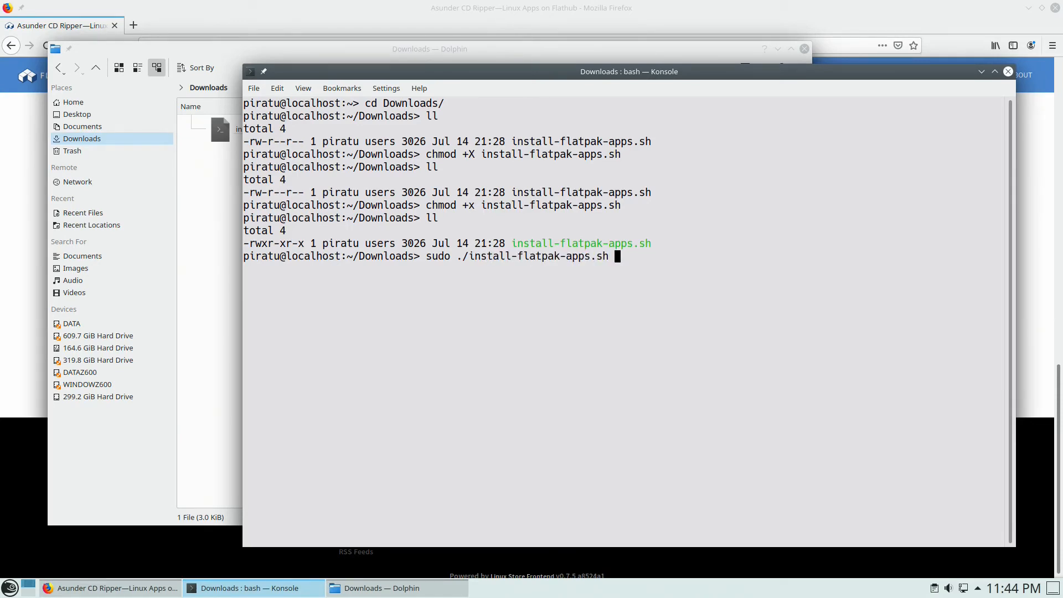
{"action": "key", "text": "Return"}
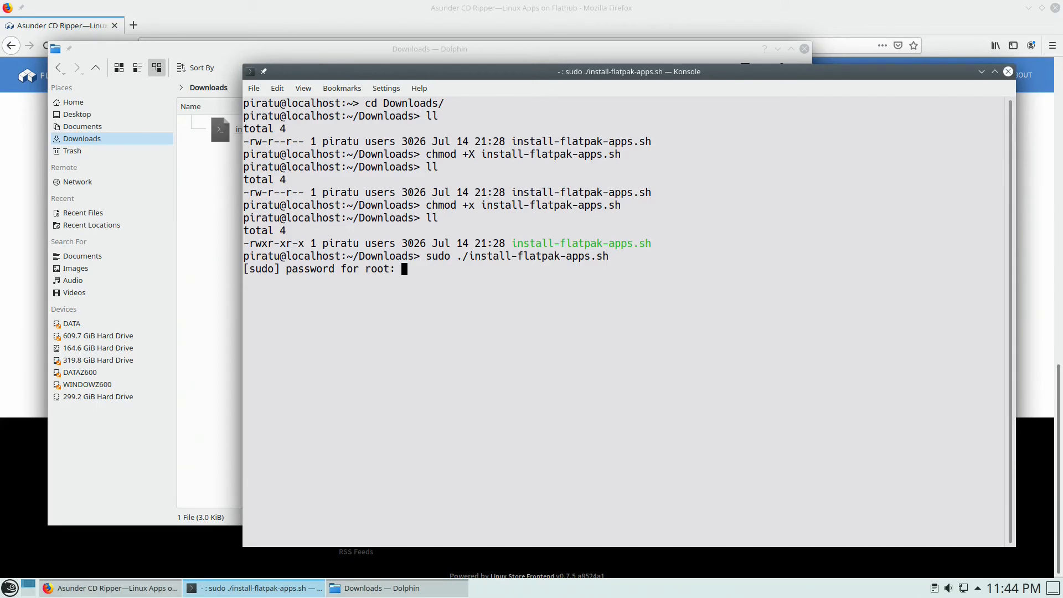
- Enter the root password, answer y to the runtime and Proceed prompts, then close Konsole and Dolphin
{"action": "key", "text": "Return"}
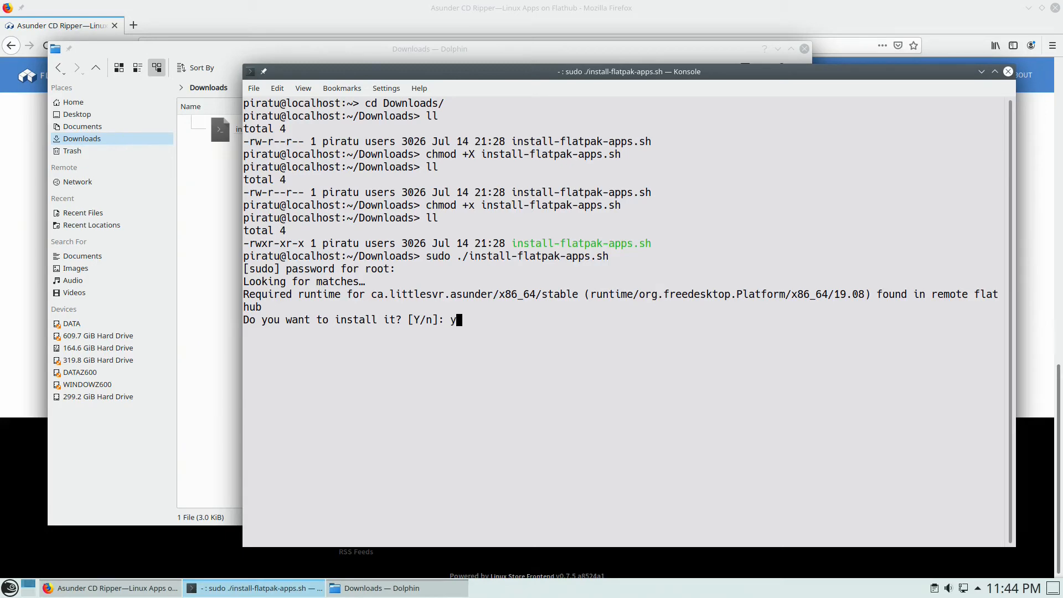
{"action": "type", "text": "y"}
{"action": "key", "text": "Return"}
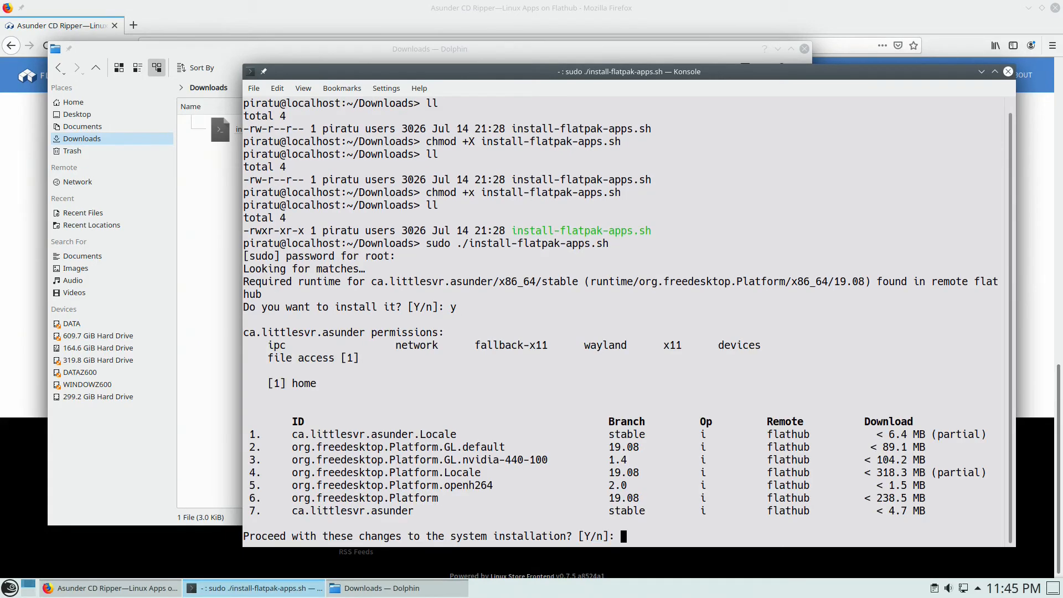
{"action": "type", "text": "y"}
{"action": "key", "text": "Return"}
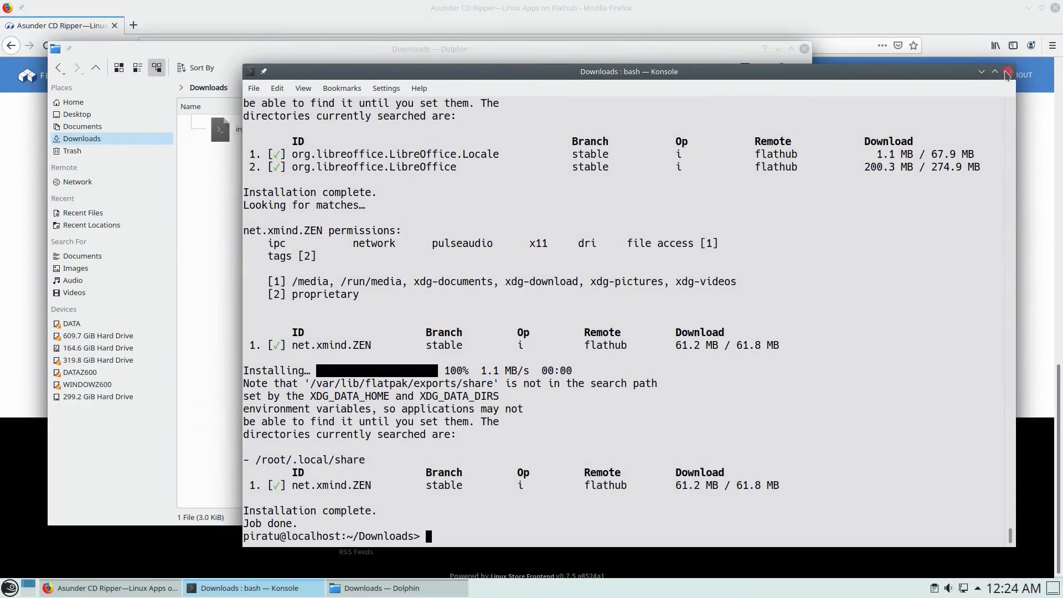
{"action": "left_click", "coordinate": [1008, 71]}
{"action": "left_click", "coordinate": [804, 48]}
- Close the Konsole, Dolphin and Firefox windows
{"action": "left_click", "coordinate": [1008, 71]}
{"action": "left_click", "coordinate": [805, 49]}
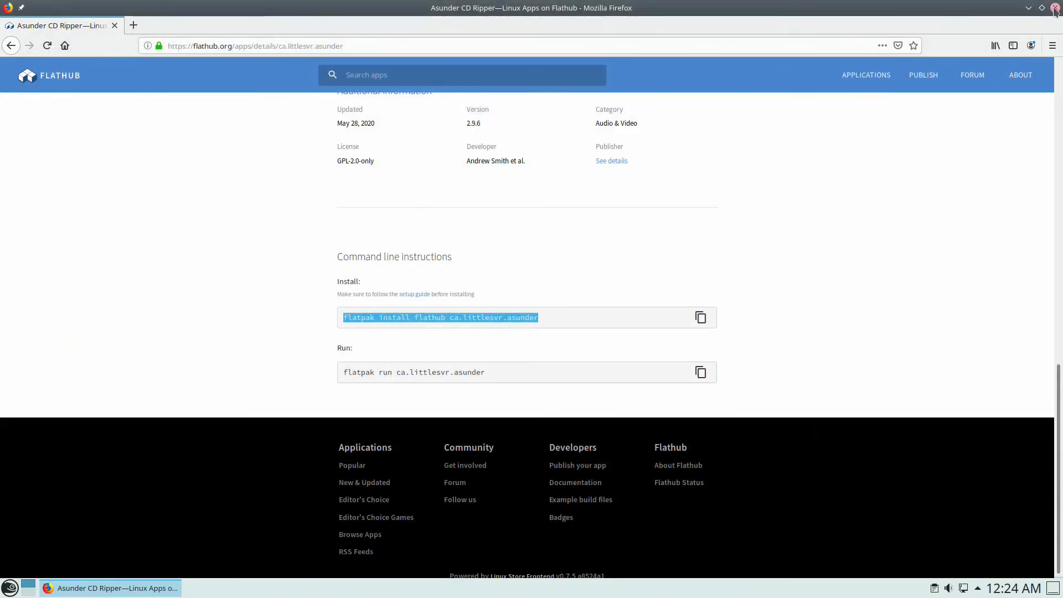
{"action": "left_click", "coordinate": [1054, 8]}
- Browse the launcher's Games, Internet, Graphics, Office and Development categories for the new apps
{"action": "left_click", "coordinate": [7, 590]}
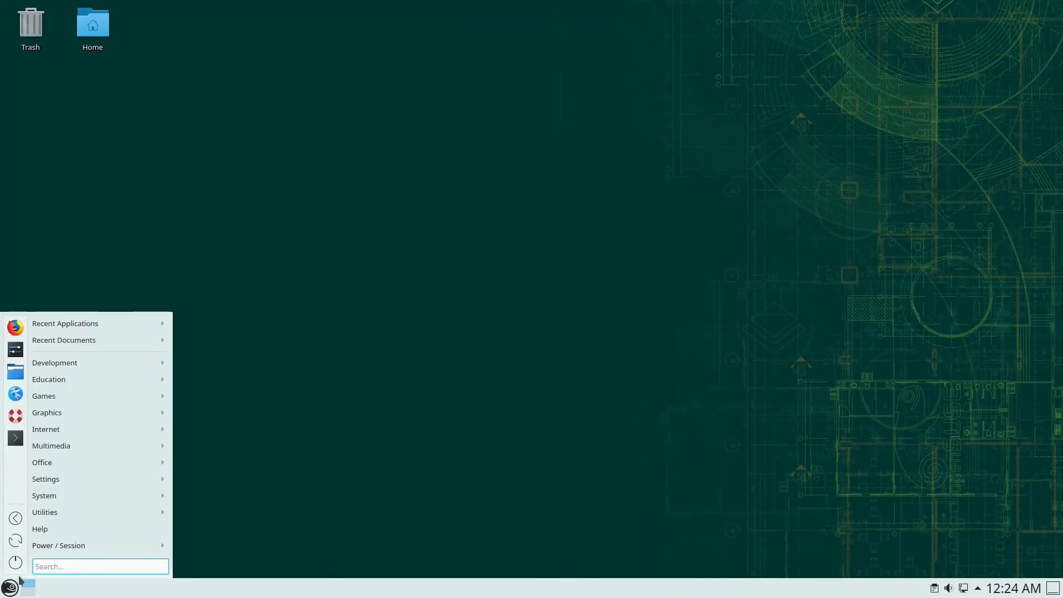
{"action": "mouse_move", "coordinate": [62, 380]}
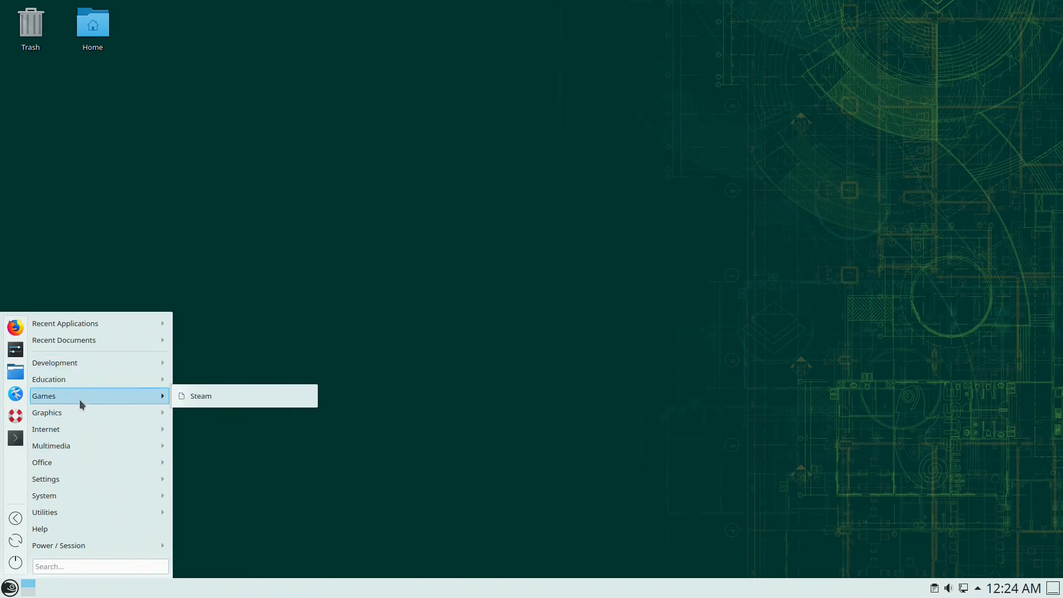
{"action": "mouse_move", "coordinate": [83, 430]}
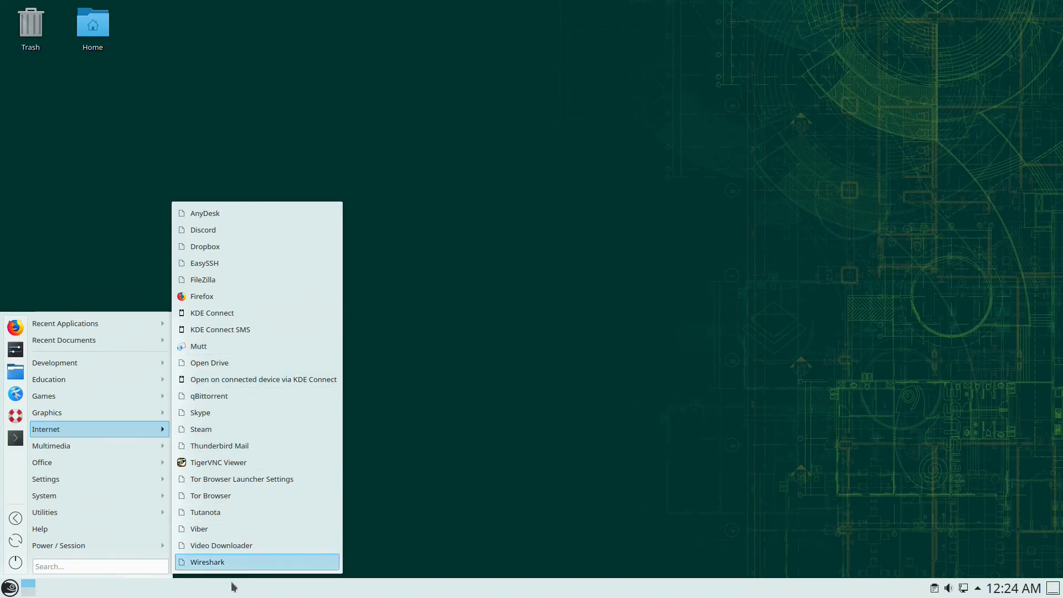
{"action": "mouse_move", "coordinate": [120, 414]}
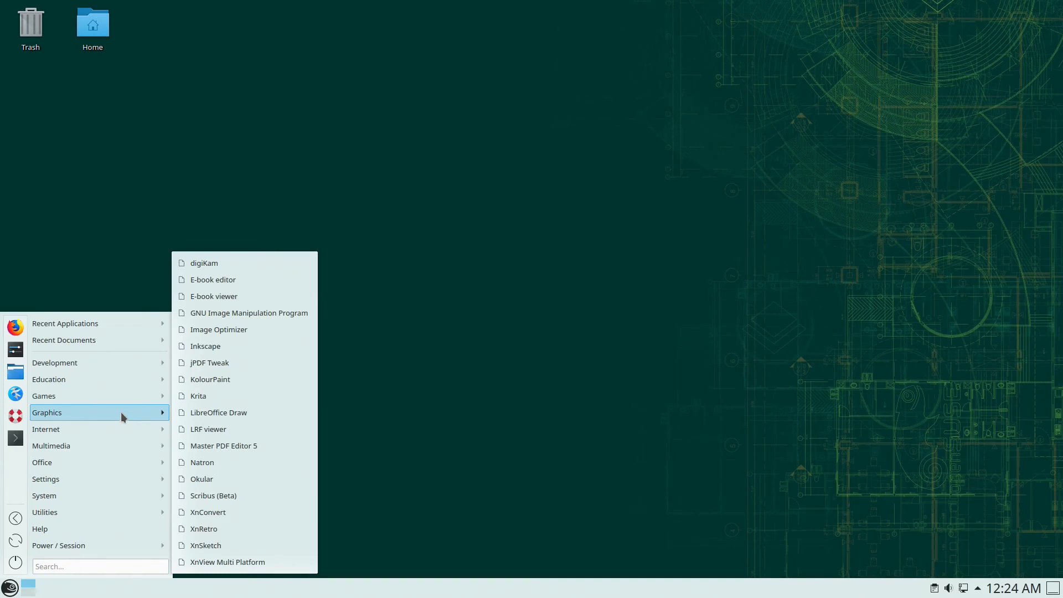
{"action": "mouse_move", "coordinate": [96, 463]}
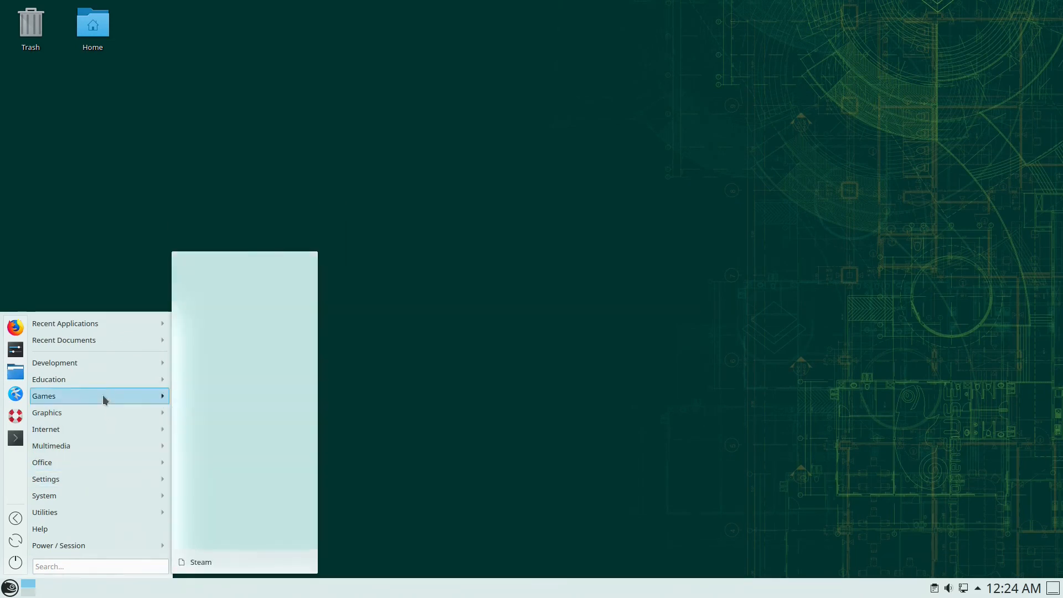
{"action": "mouse_move", "coordinate": [99, 361]}
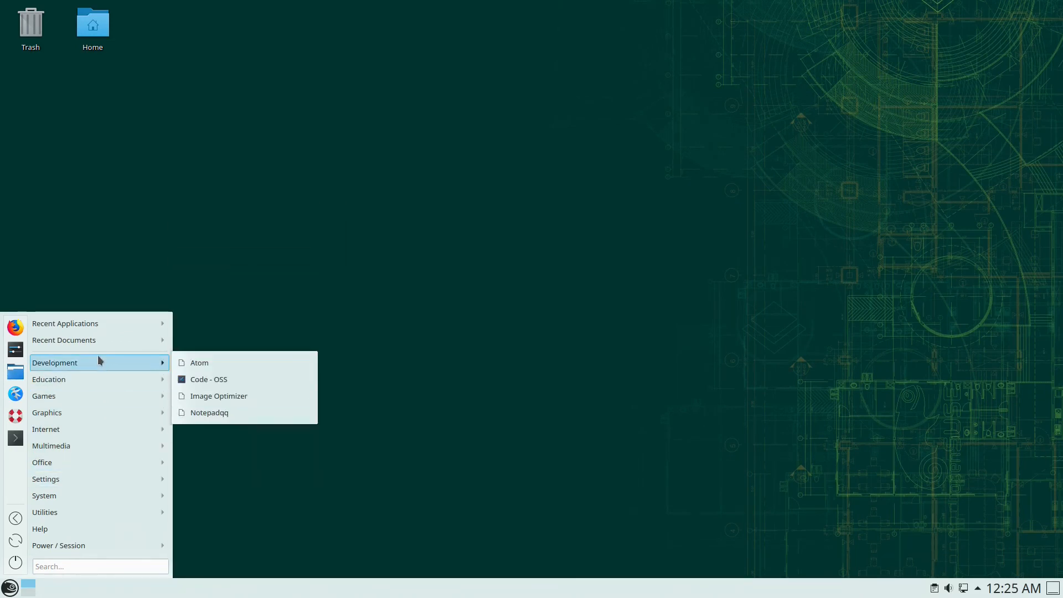
- Launch Notepadqq from Development, enlarge and reposition its empty 'new 1' window, then close it
{"action": "left_click", "coordinate": [235, 416]}
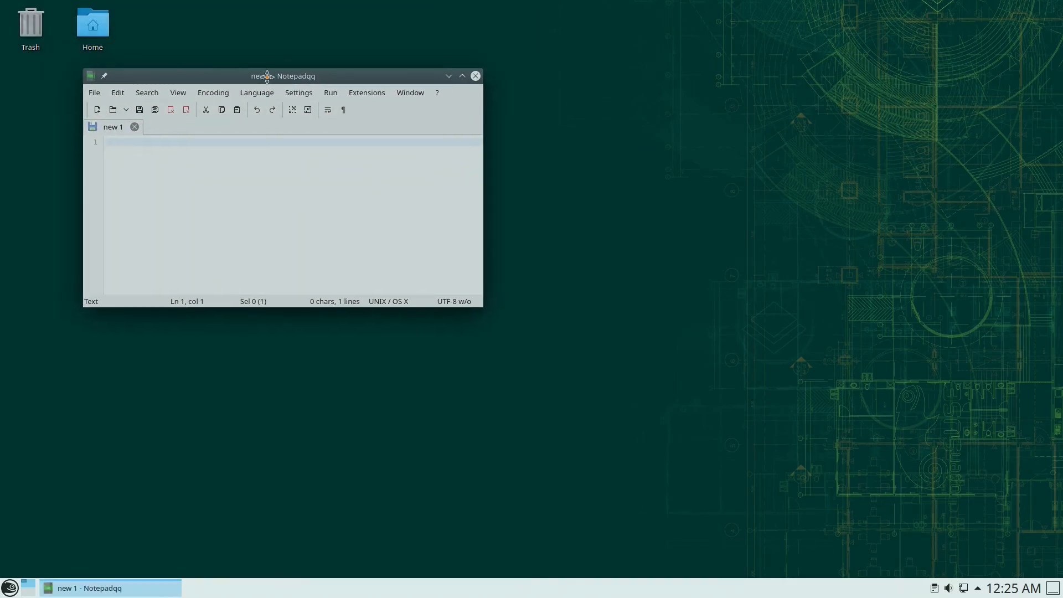
{"action": "left_click_drag", "start_coordinate": [485, 313], "coordinate": [697, 530]}
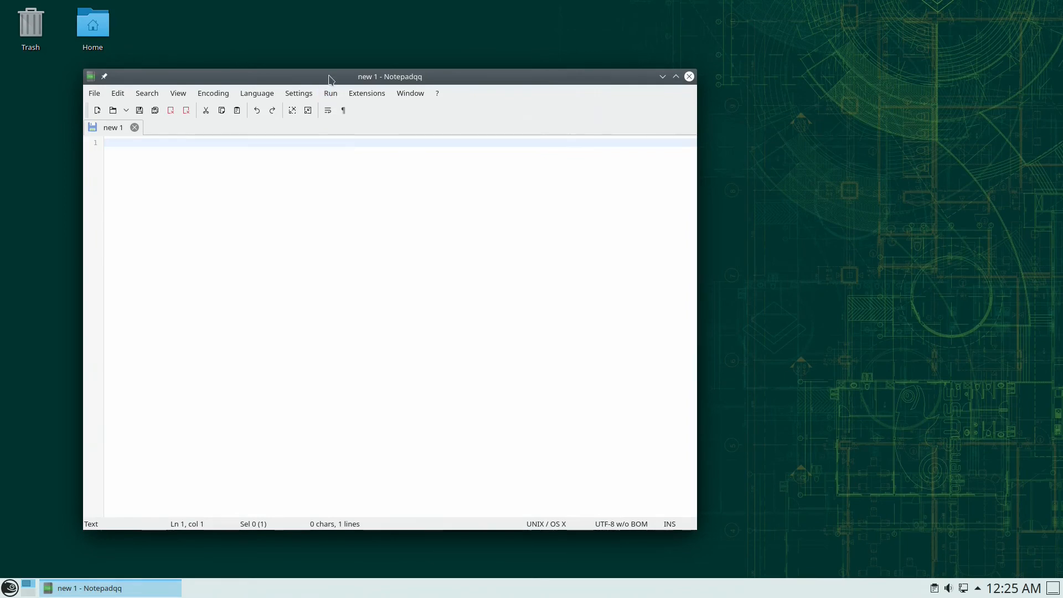
{"action": "left_click_drag", "start_coordinate": [330, 76], "coordinate": [315, 88]}
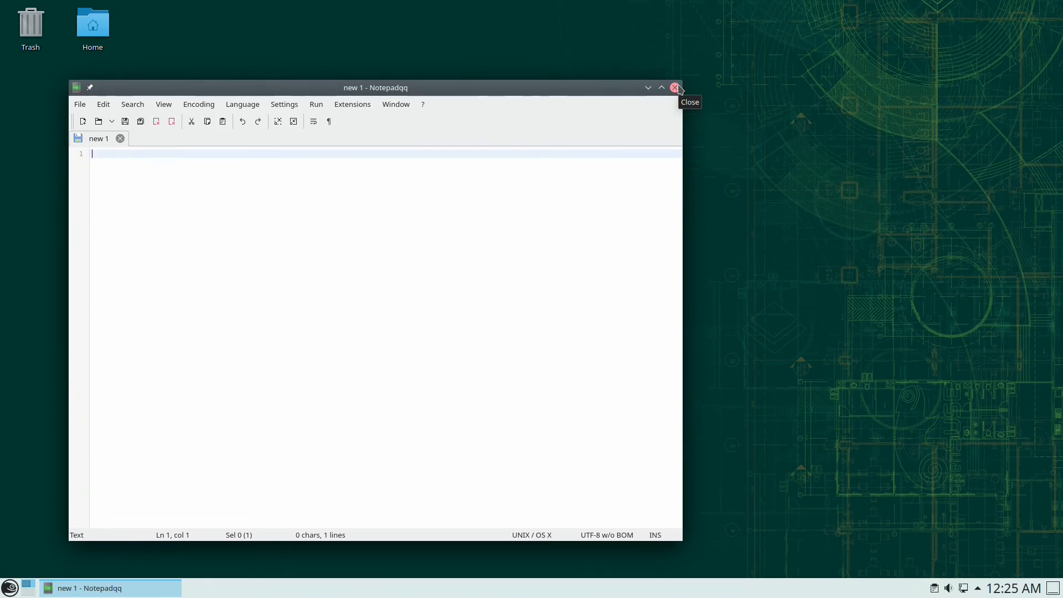
{"action": "left_click", "coordinate": [674, 88]}
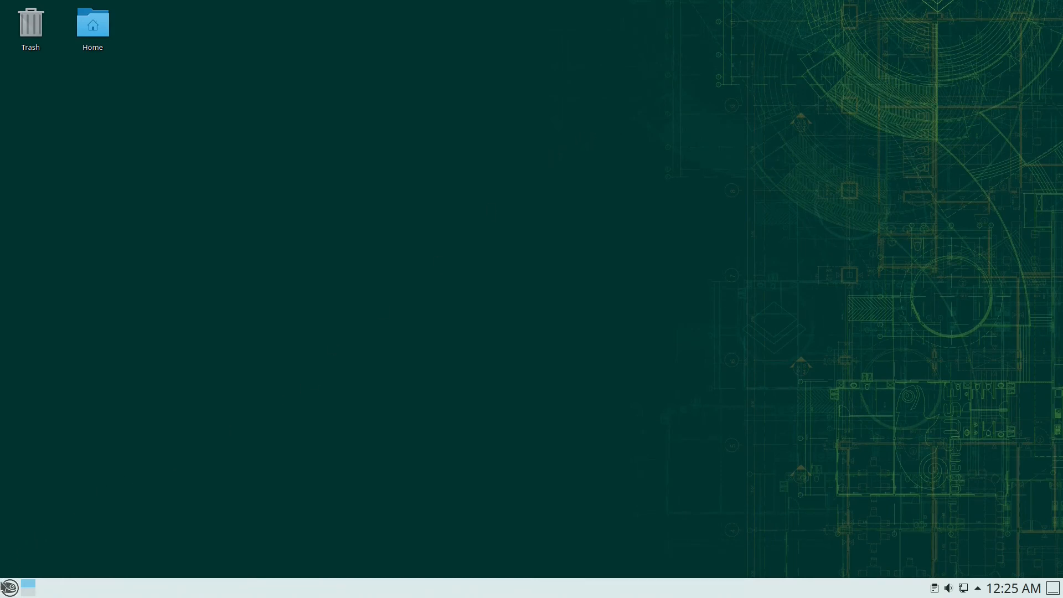
{"action": "left_click", "coordinate": [9, 587]}
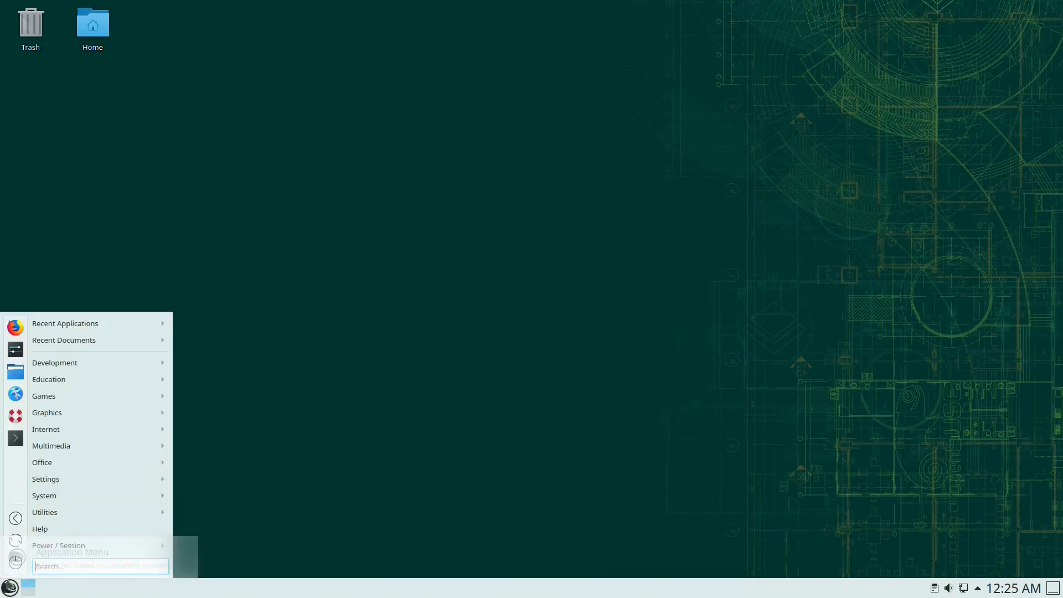
- In System Settings' Global Theme page, select Breeze Dark and apply it
{"action": "left_click", "coordinate": [15, 349]}
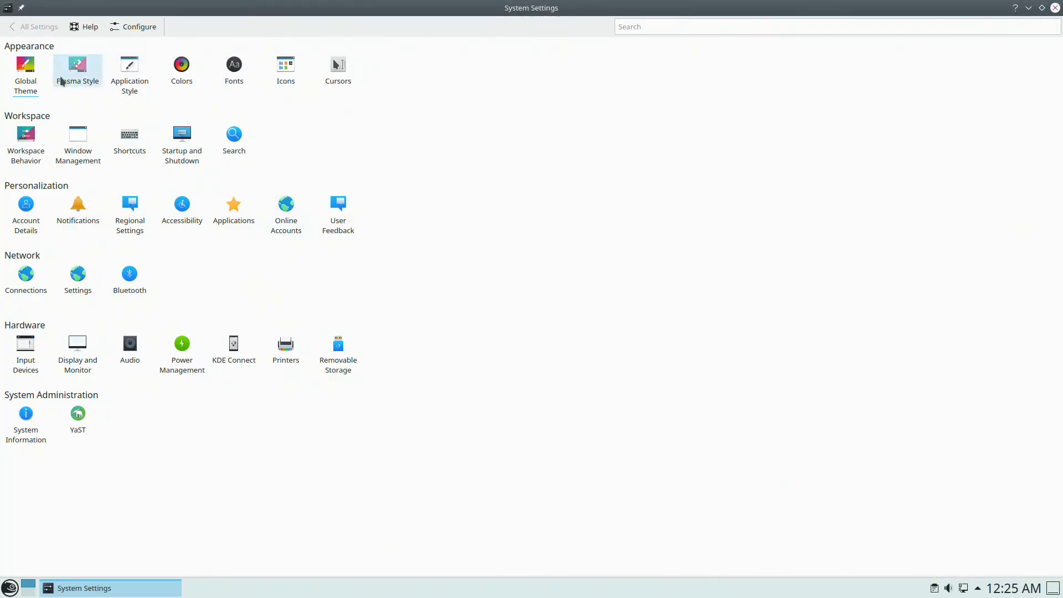
{"action": "left_click", "coordinate": [25, 70]}
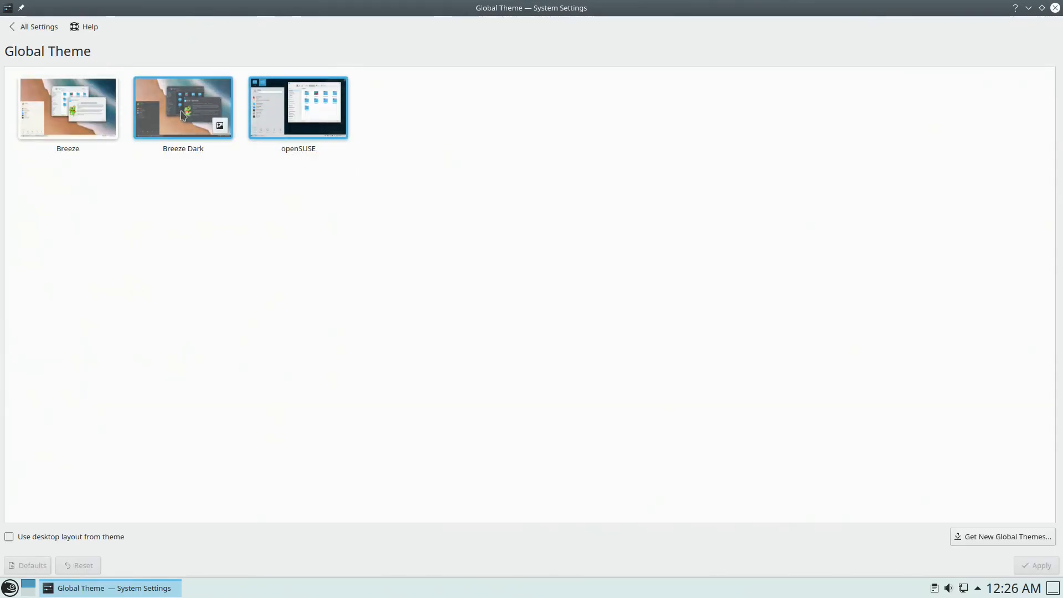
{"action": "left_click", "coordinate": [210, 116]}
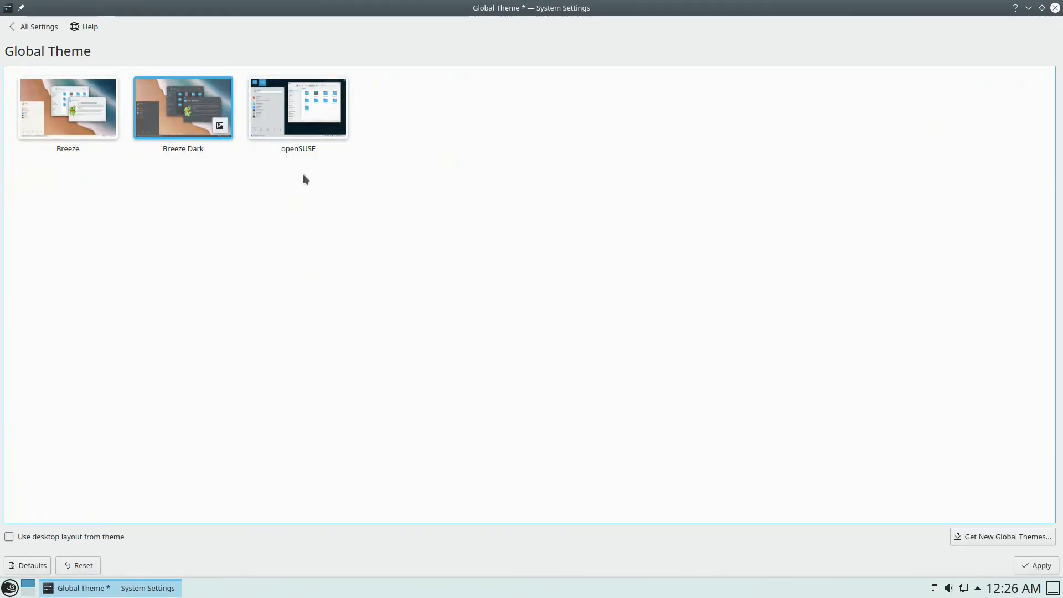
{"action": "left_click", "coordinate": [1032, 564]}
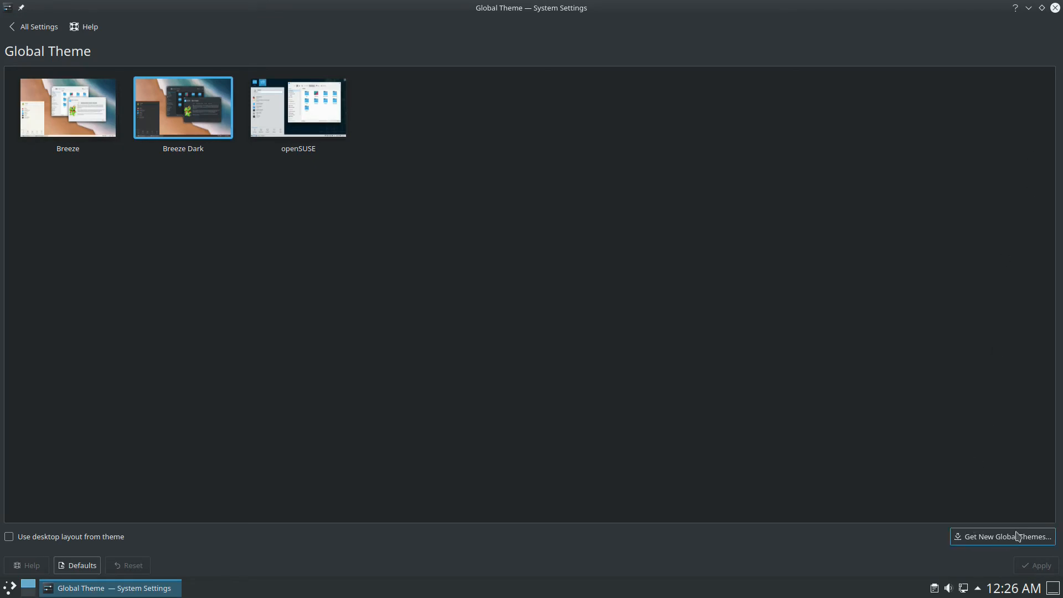
- Install the Arc KDE theme from the full-screen global theme download catalogue, then close it
{"action": "left_click", "coordinate": [998, 542]}
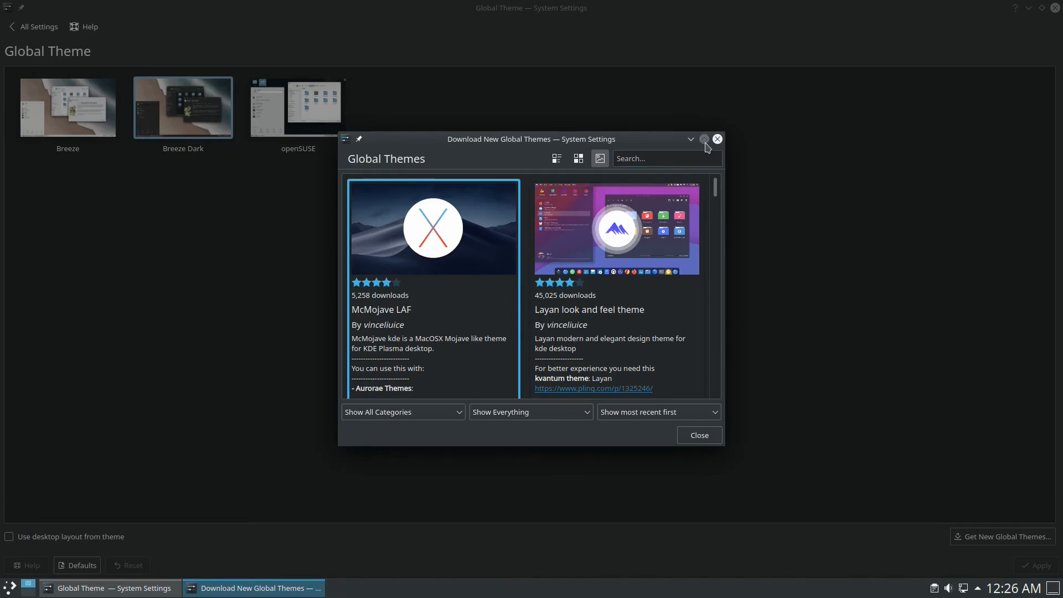
{"action": "left_click", "coordinate": [704, 138]}
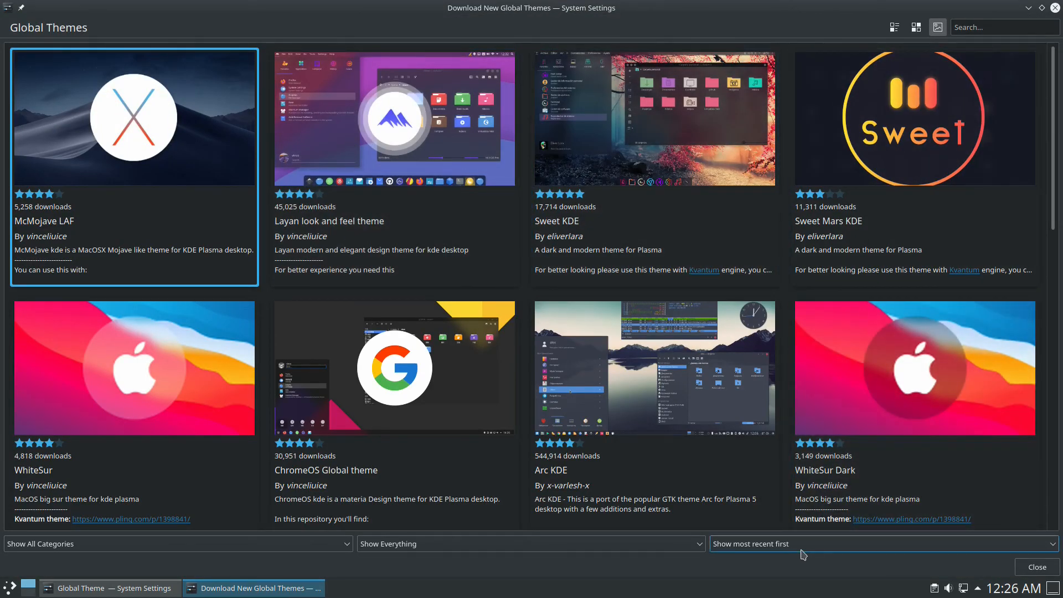
{"action": "left_click", "coordinate": [762, 545]}
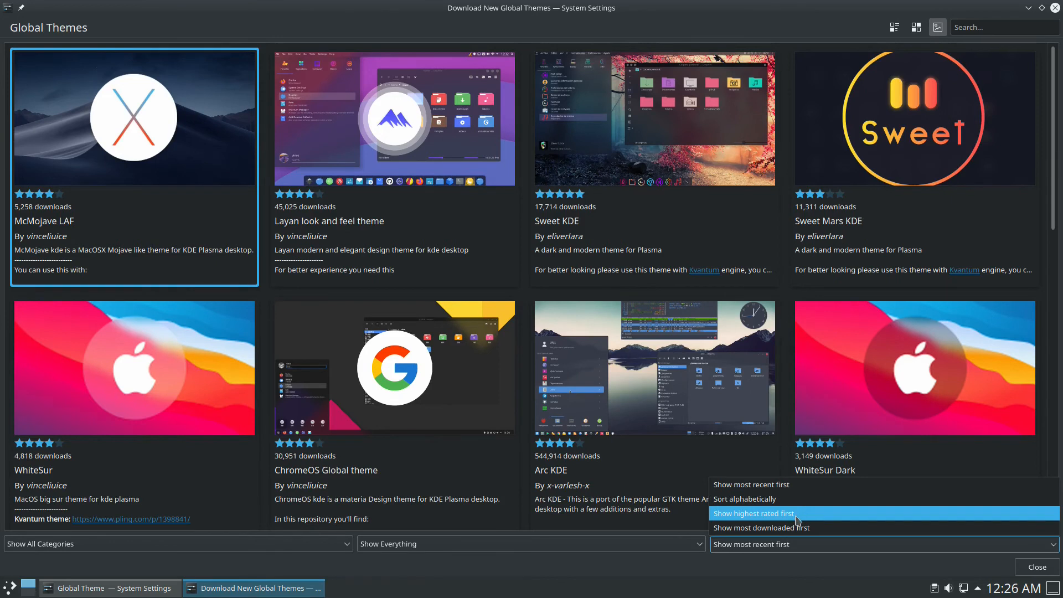
{"action": "left_click", "coordinate": [613, 368]}
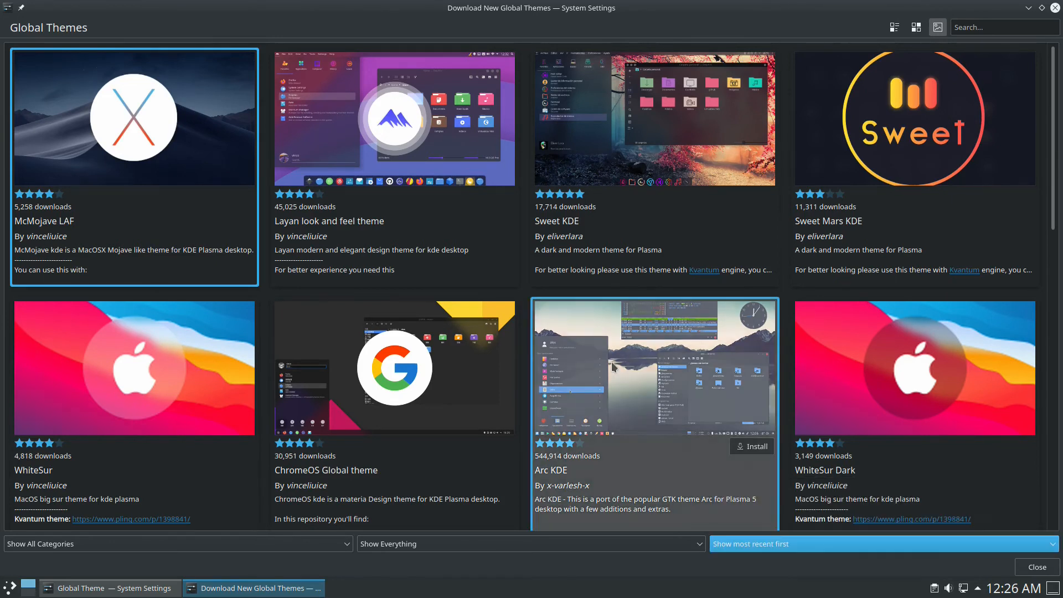
{"action": "left_click", "coordinate": [758, 449]}
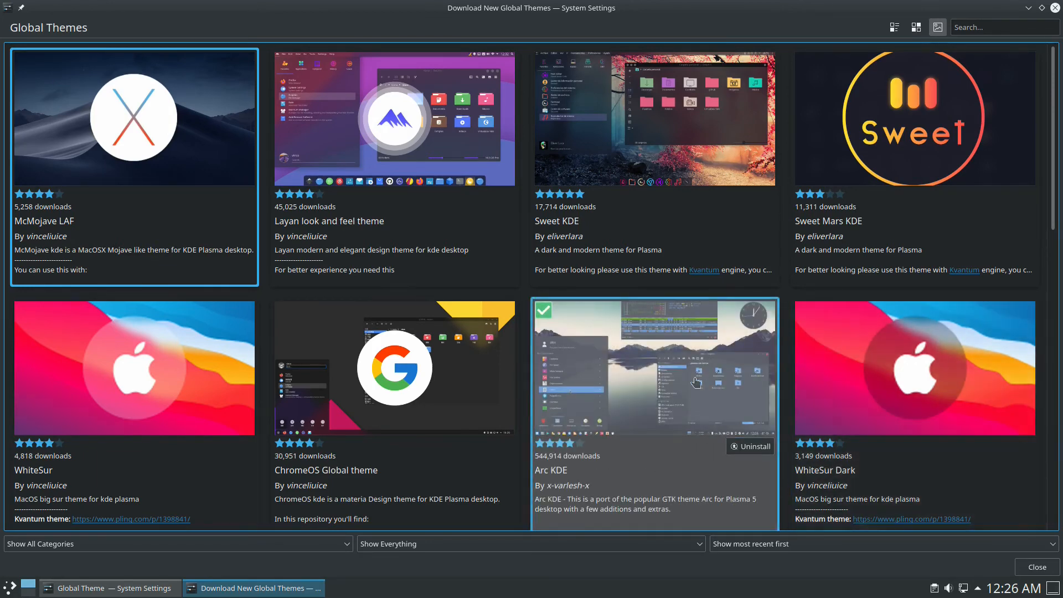
{"action": "left_click", "coordinate": [1037, 567]}
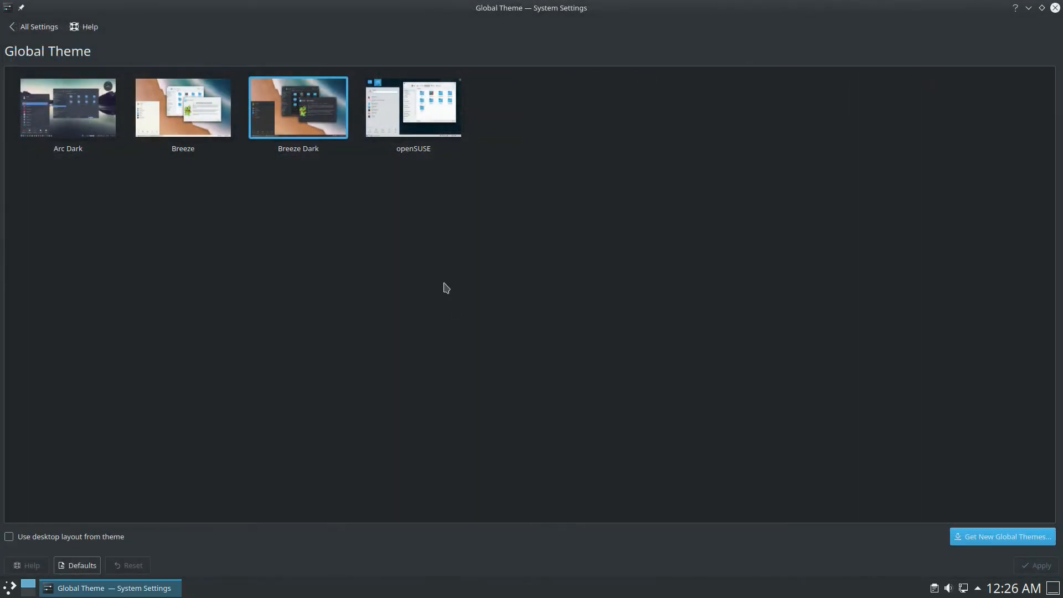
- Apply Arc Dark as the global theme and look through the restyled application launcher menu
{"action": "left_click", "coordinate": [79, 116]}
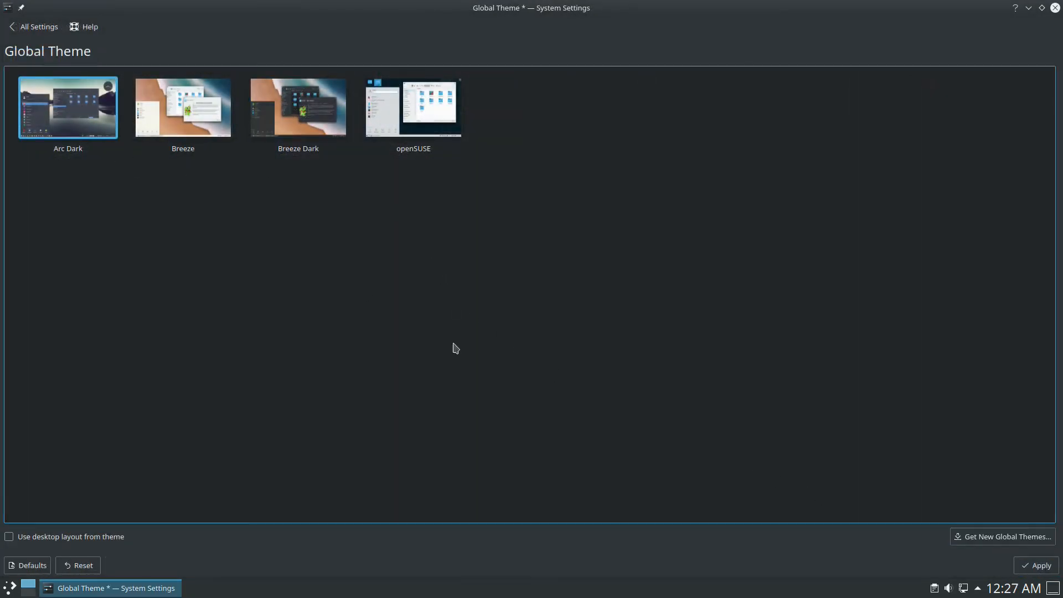
{"action": "left_click", "coordinate": [1021, 563]}
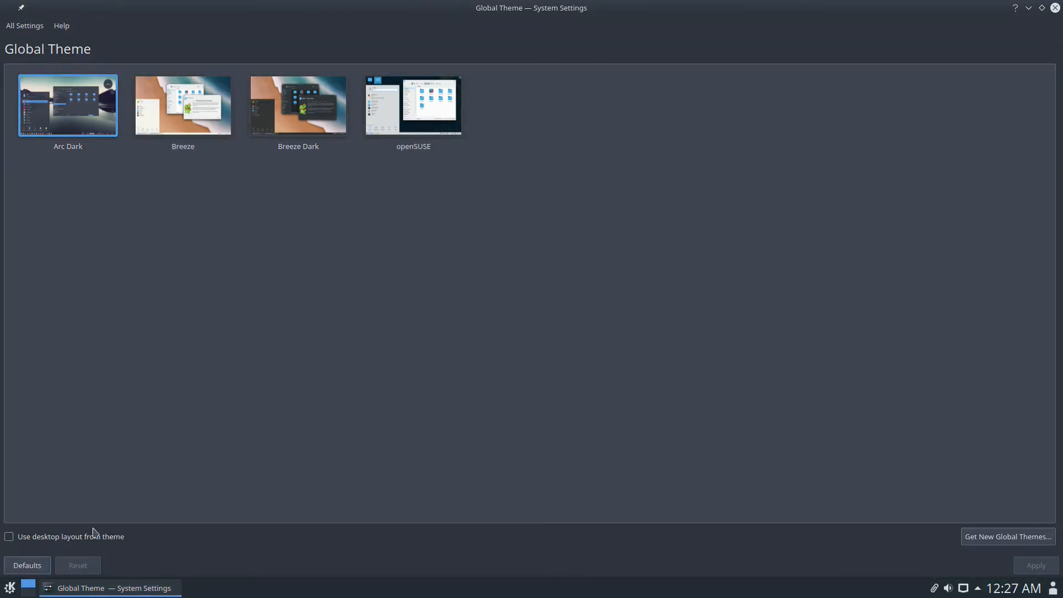
{"action": "left_click", "coordinate": [12, 588]}
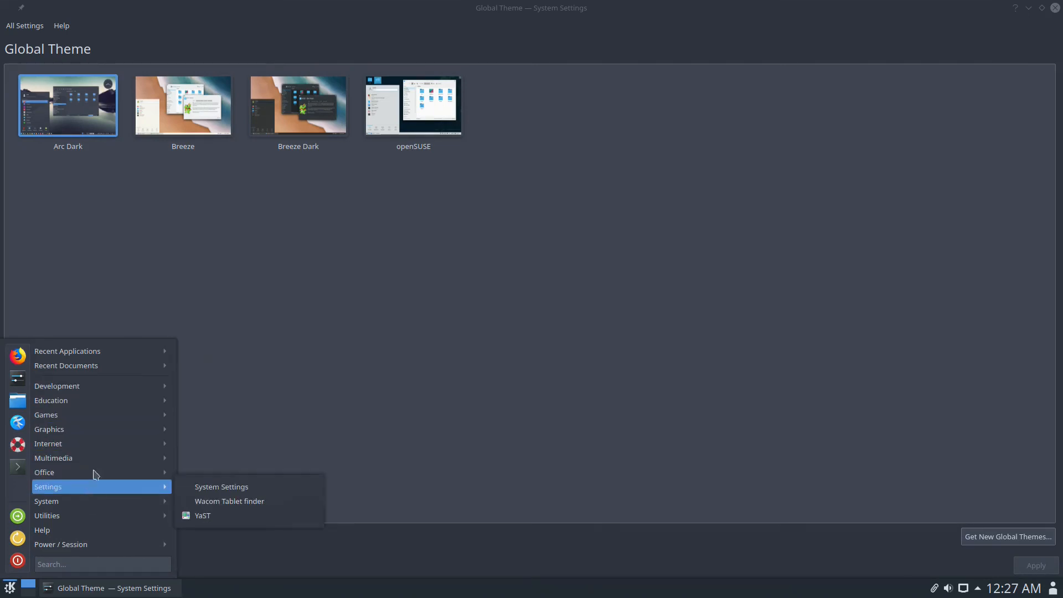
{"action": "mouse_move", "coordinate": [102, 422]}
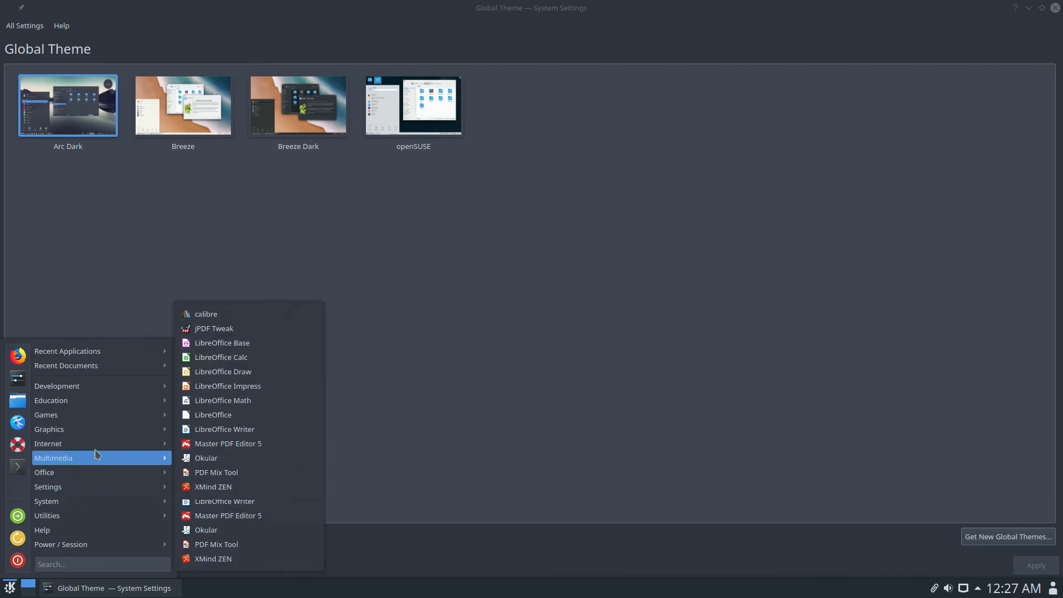
{"action": "mouse_move", "coordinate": [96, 393]}
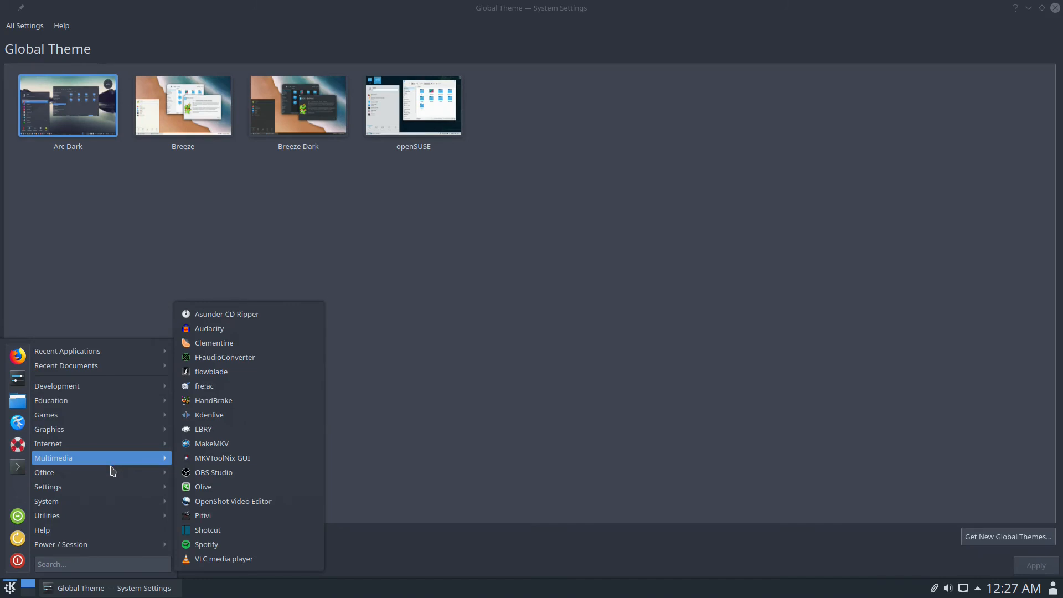
{"action": "mouse_move", "coordinate": [116, 506]}
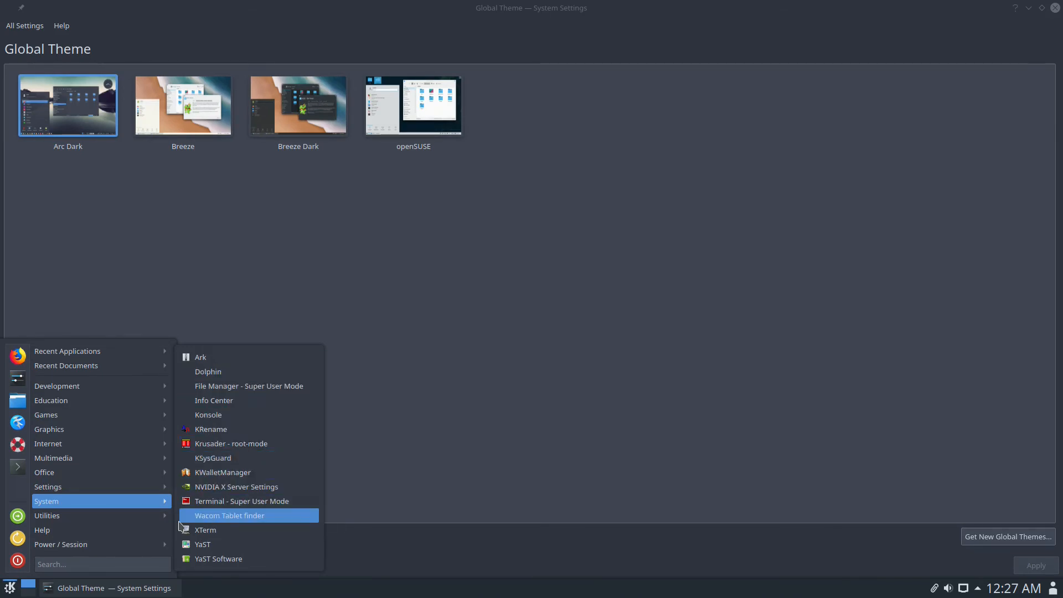
{"action": "mouse_move", "coordinate": [84, 514]}
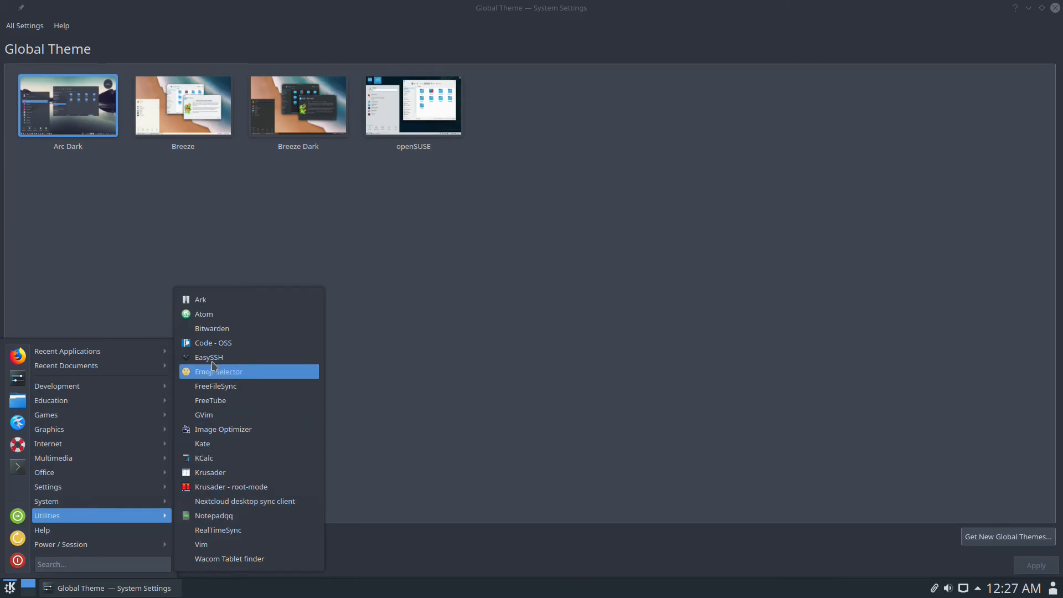
{"action": "mouse_move", "coordinate": [148, 385]}
{"action": "mouse_move", "coordinate": [132, 430]}
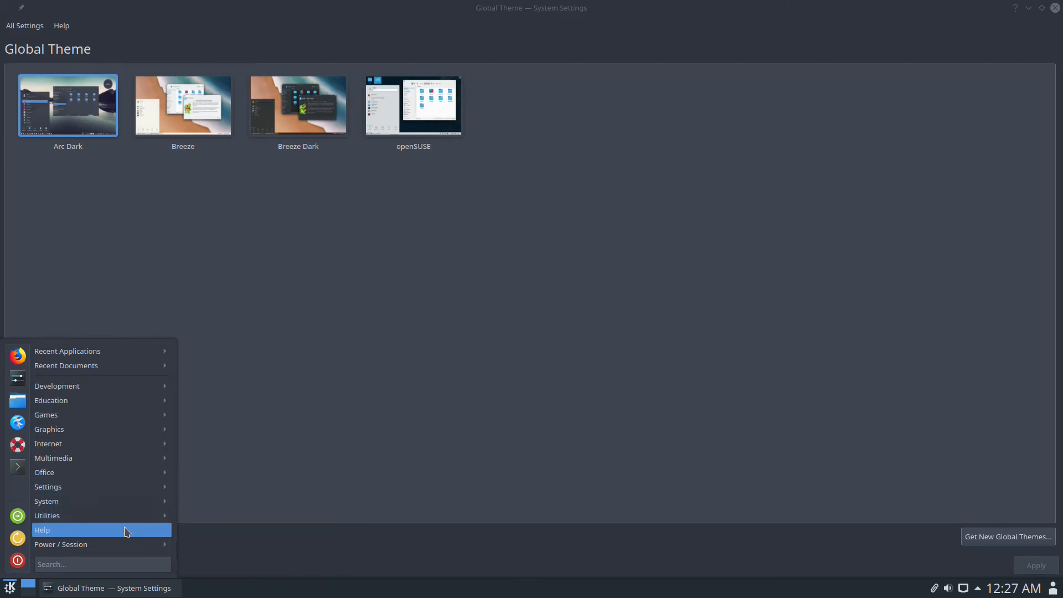
{"action": "mouse_move", "coordinate": [147, 501]}
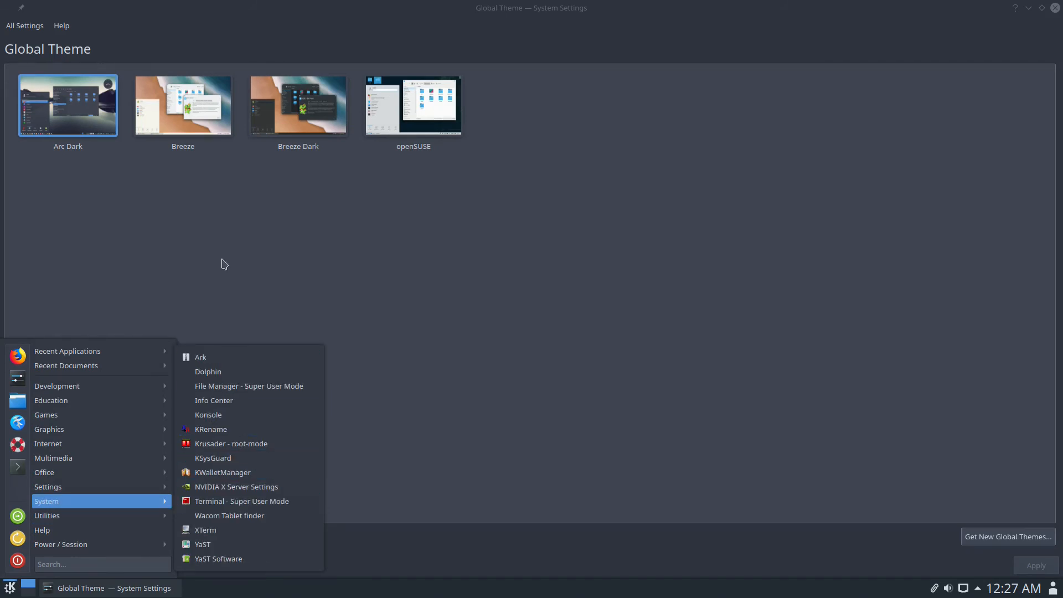
{"action": "left_click", "coordinate": [321, 238]}
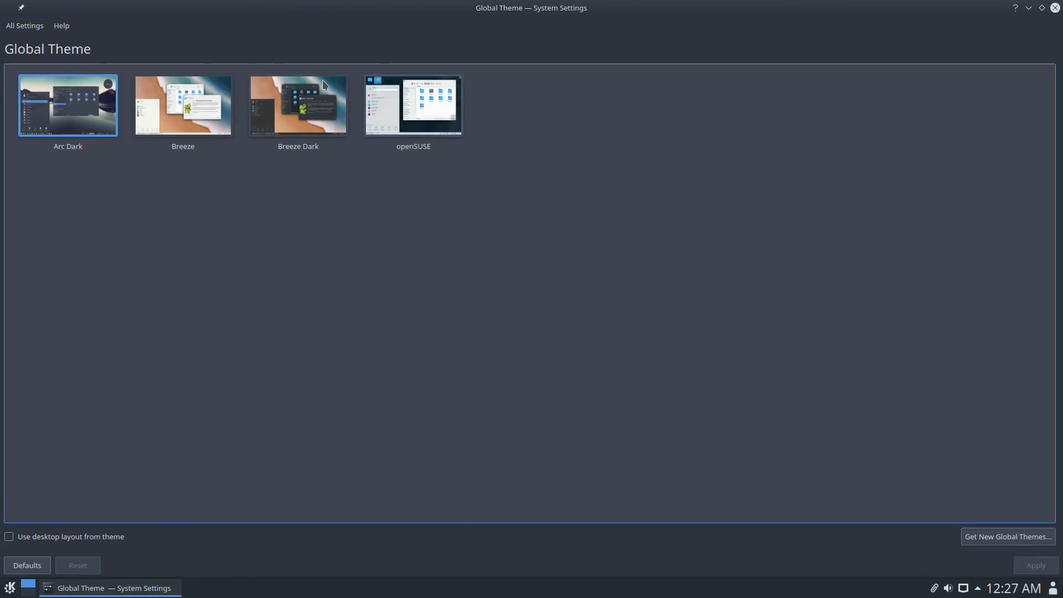
- Select and apply the Adwaita icon theme on the Icons settings page
{"action": "left_click", "coordinate": [32, 29]}
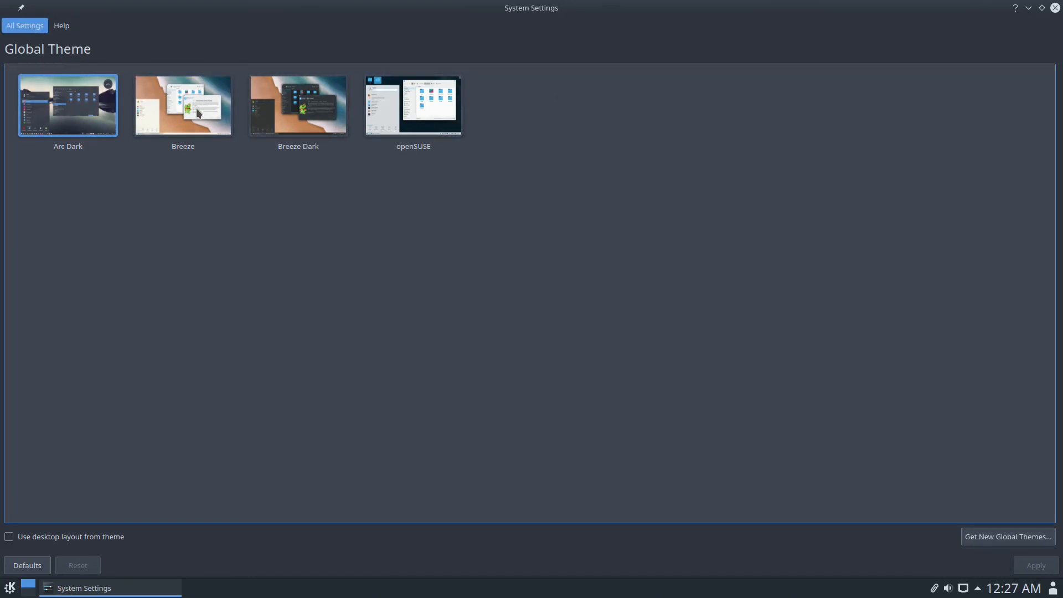
{"action": "left_click", "coordinate": [286, 83]}
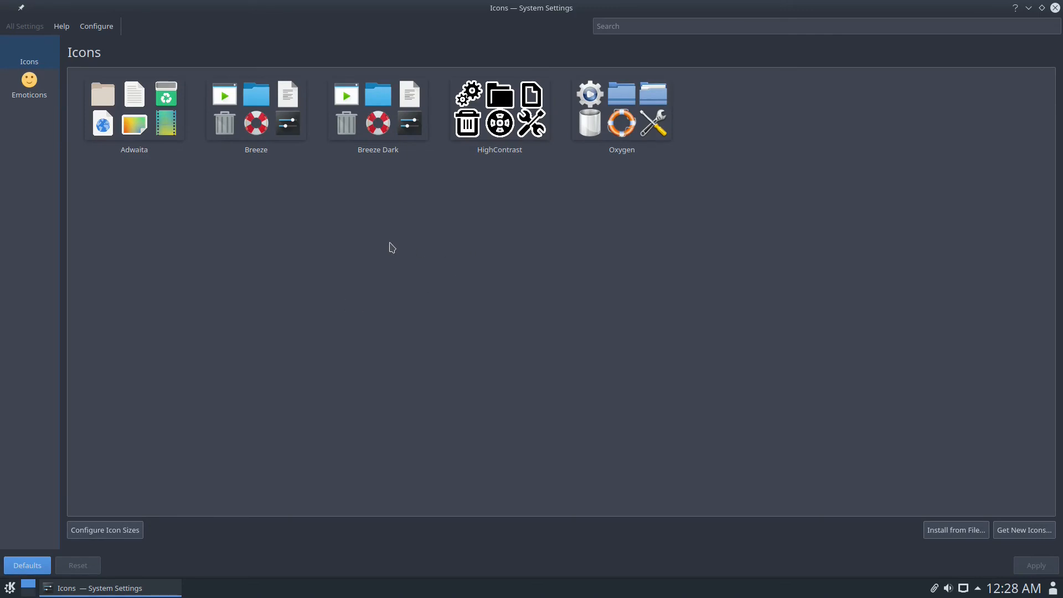
{"action": "left_click", "coordinate": [142, 110]}
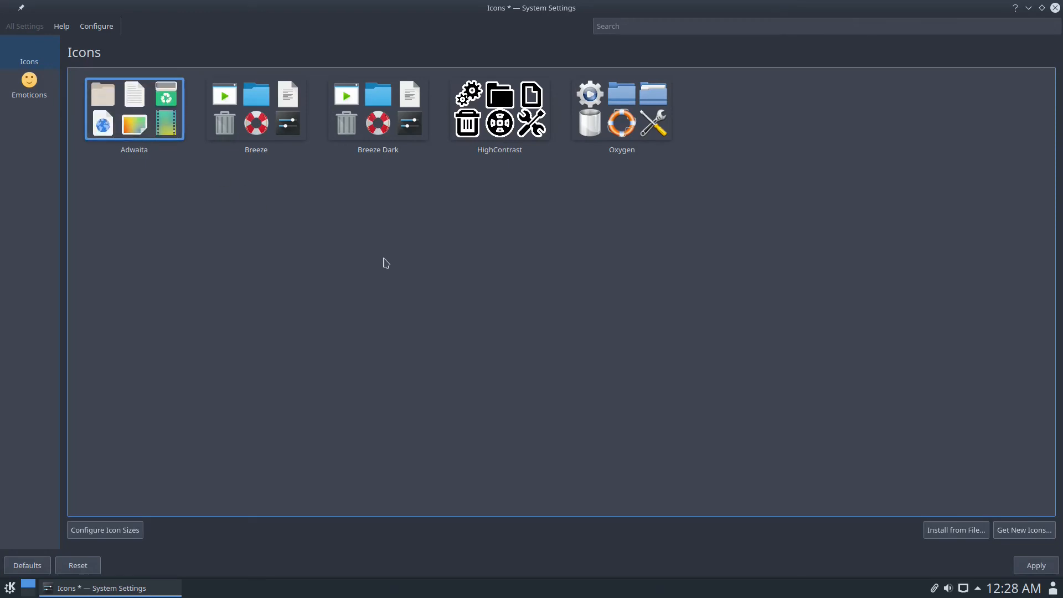
{"action": "left_click", "coordinate": [1020, 564]}
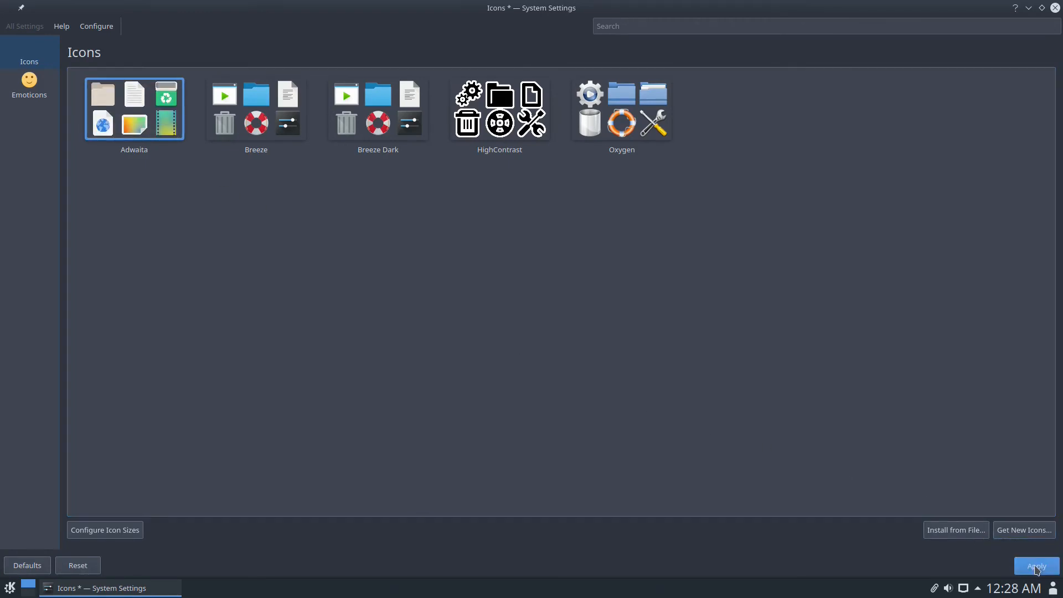
- Launch YaST from the launcher's System submenu, bringing up the root password prompt
{"action": "left_click", "coordinate": [10, 588]}
{"action": "mouse_move", "coordinate": [73, 501]}
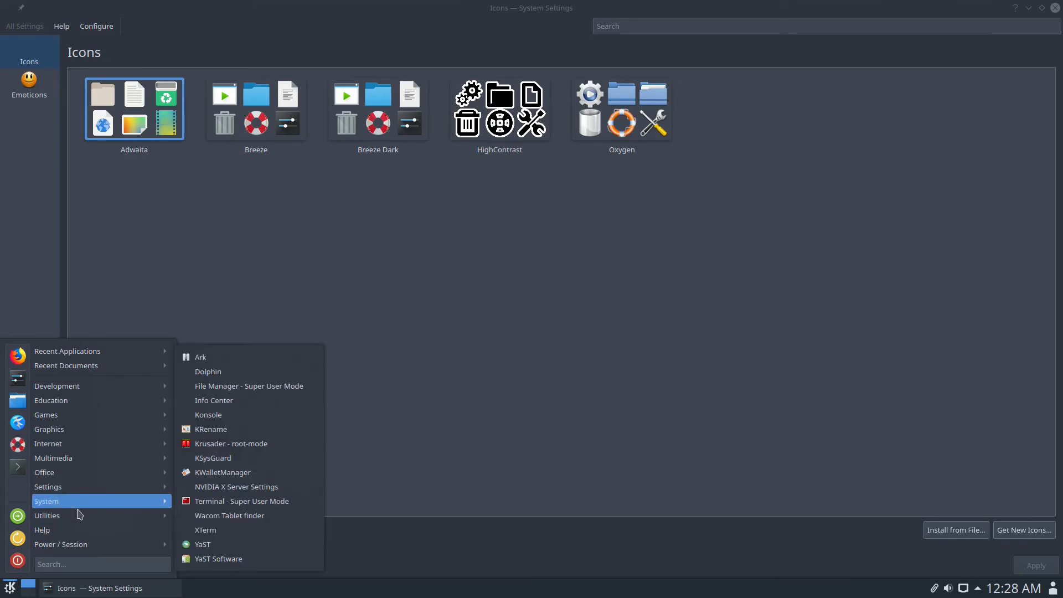
{"action": "mouse_move", "coordinate": [82, 520]}
{"action": "left_click", "coordinate": [170, 199]}
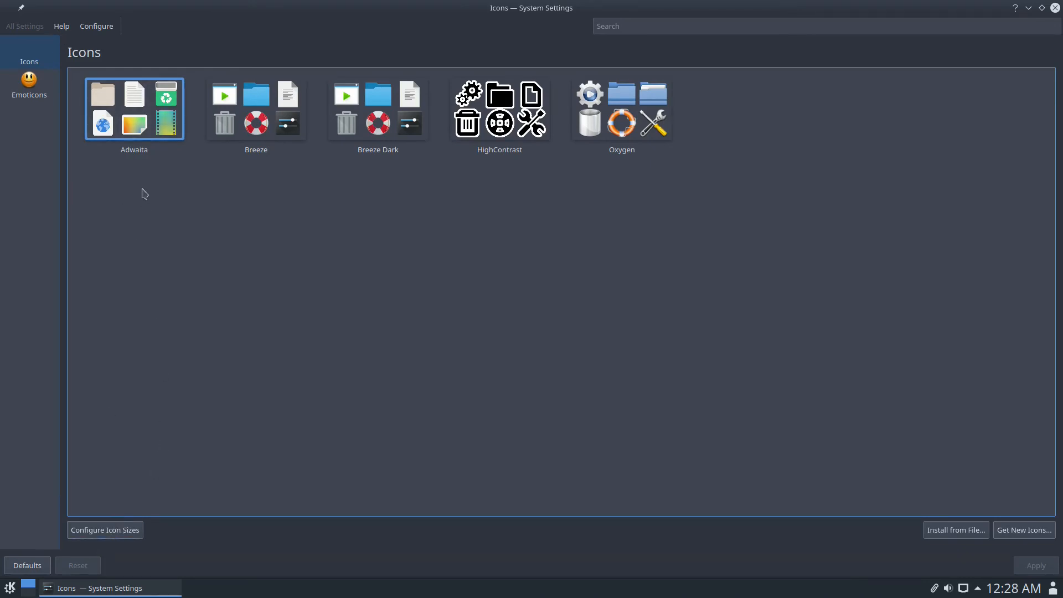
{"action": "left_click", "coordinate": [8, 588]}
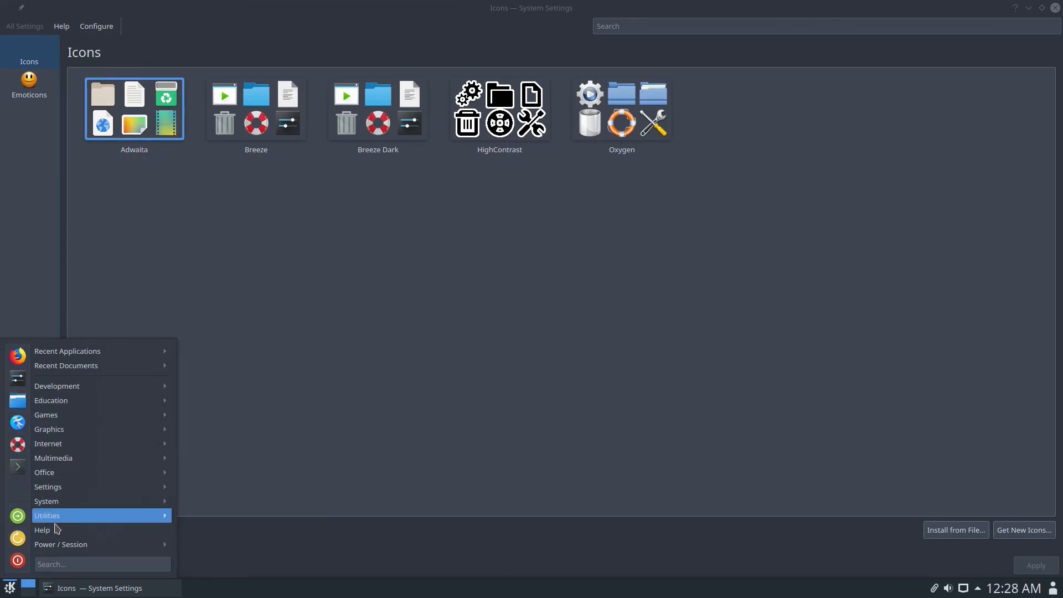
{"action": "mouse_move", "coordinate": [86, 516]}
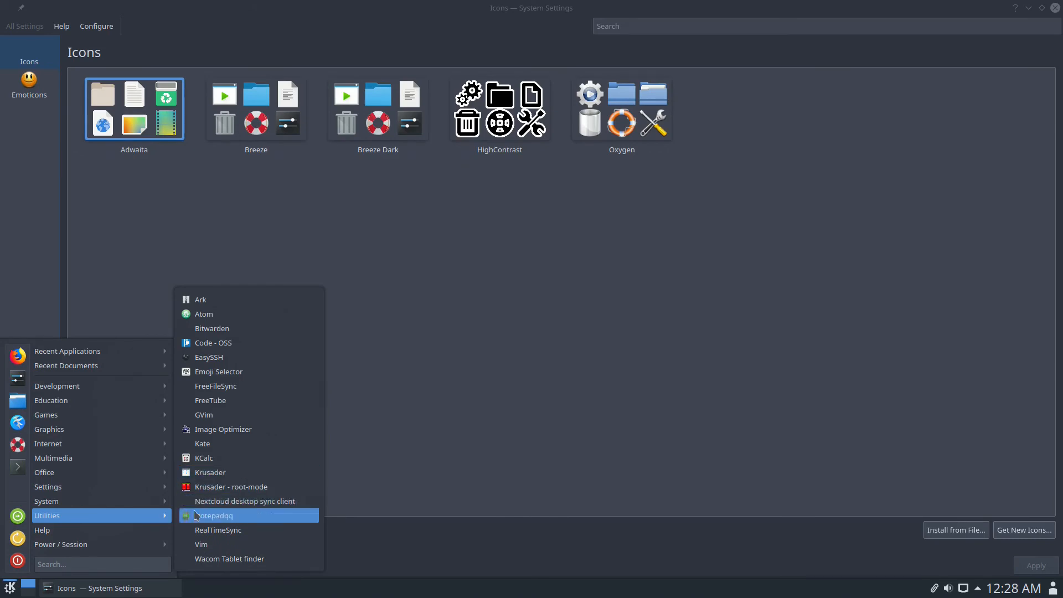
{"action": "mouse_move", "coordinate": [148, 503]}
{"action": "left_click", "coordinate": [242, 545]}
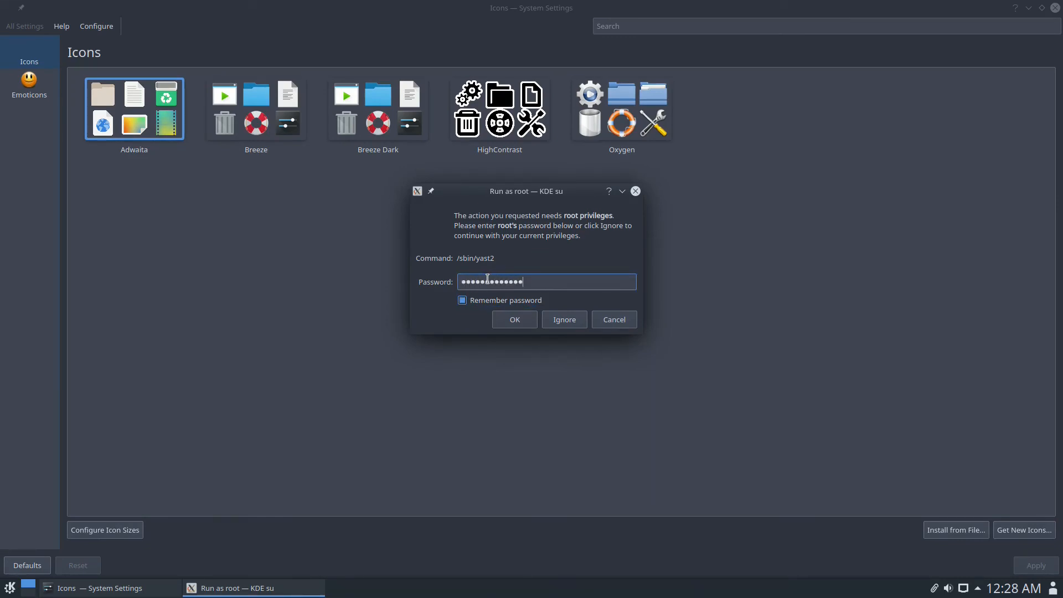
- Authenticate as root, search Software Management for 'icon', and mark arc-icon-theme for installation
{"action": "key", "text": "Return"}
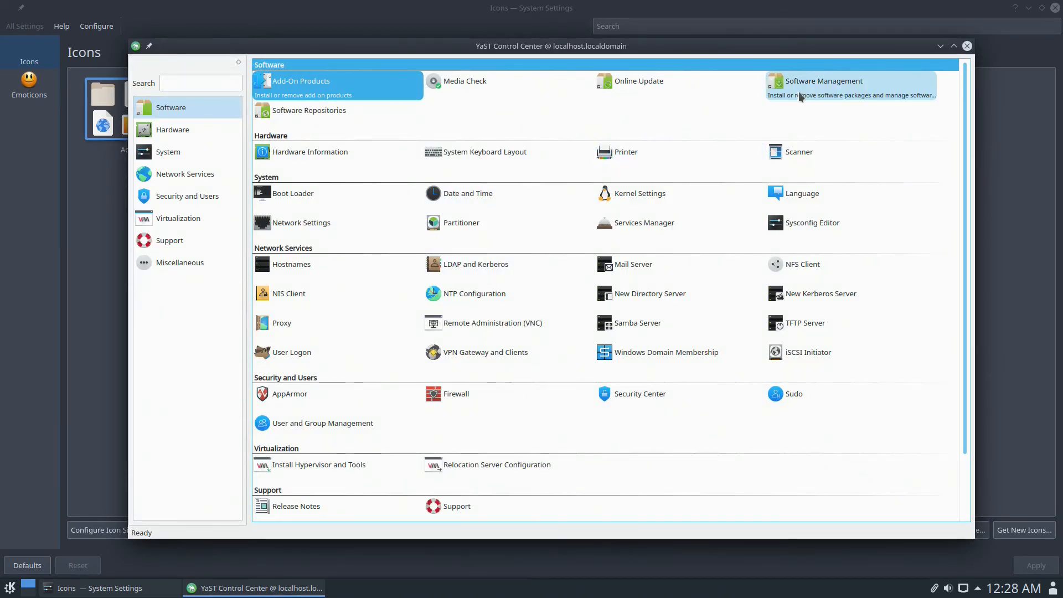
{"action": "left_click", "coordinate": [800, 97]}
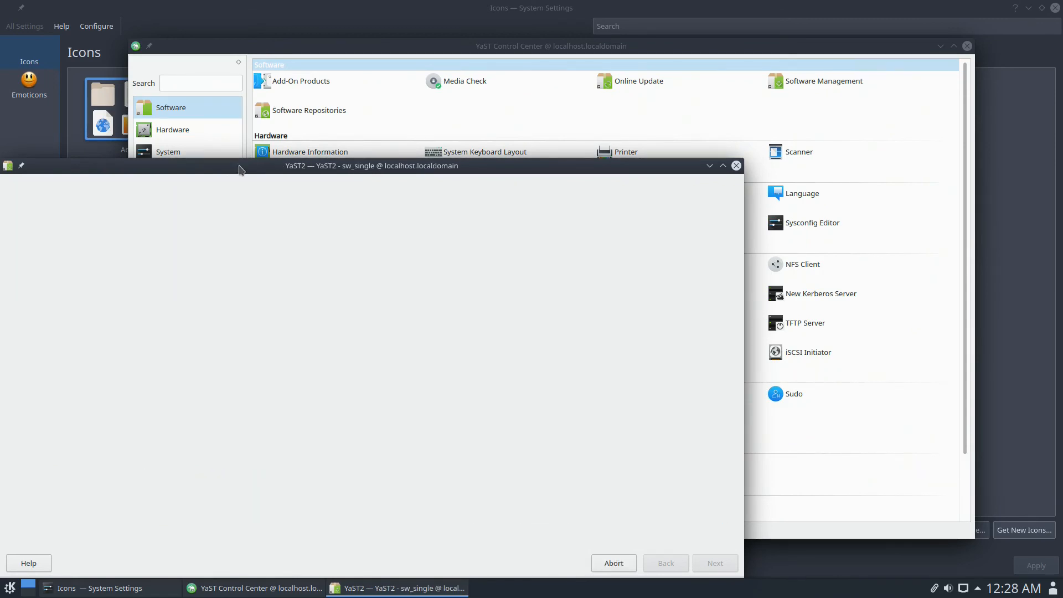
{"action": "left_click_drag", "start_coordinate": [237, 170], "coordinate": [307, 70]}
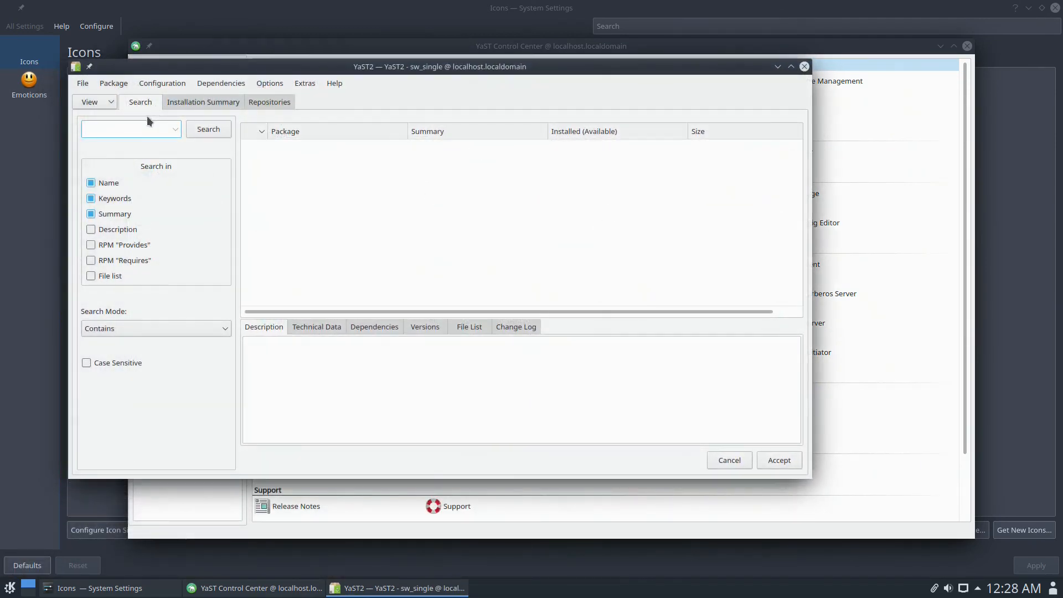
{"action": "type", "text": "icon"}
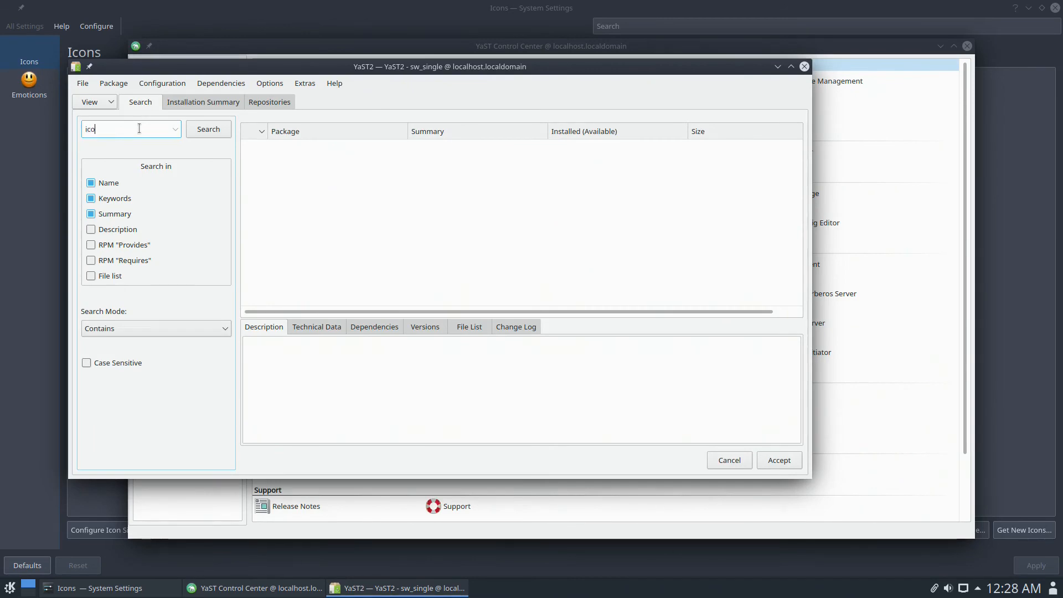
{"action": "key", "text": "Return"}
{"action": "double_click", "coordinate": [396, 68]}
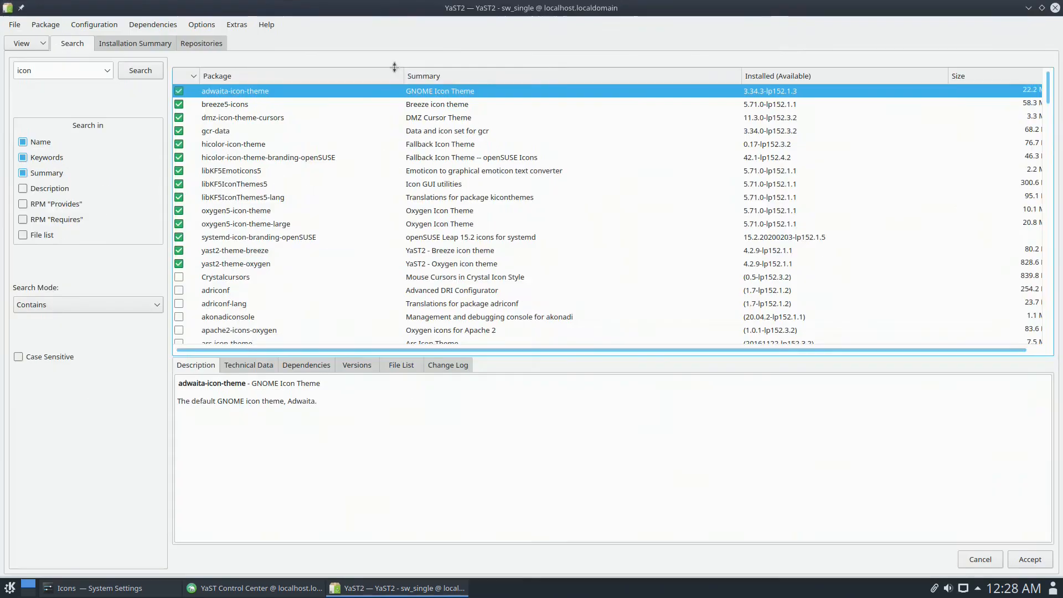
{"action": "scroll", "coordinate": [394, 218], "scroll_direction": "down", "scroll_amount": 15}
{"action": "scroll", "coordinate": [354, 201], "scroll_direction": "up", "scroll_amount": 10}
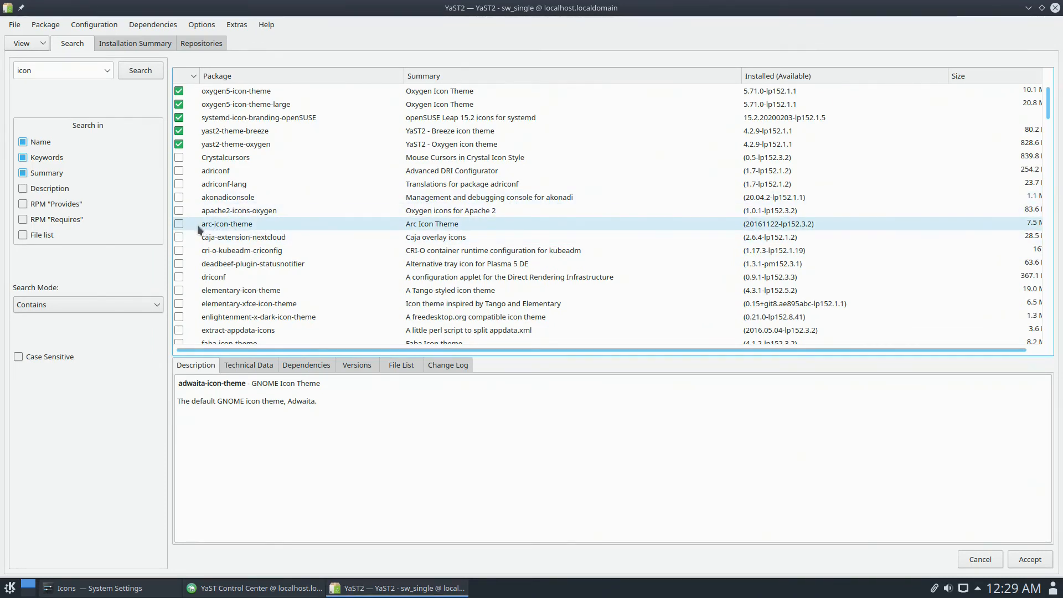
{"action": "left_click", "coordinate": [179, 224]}
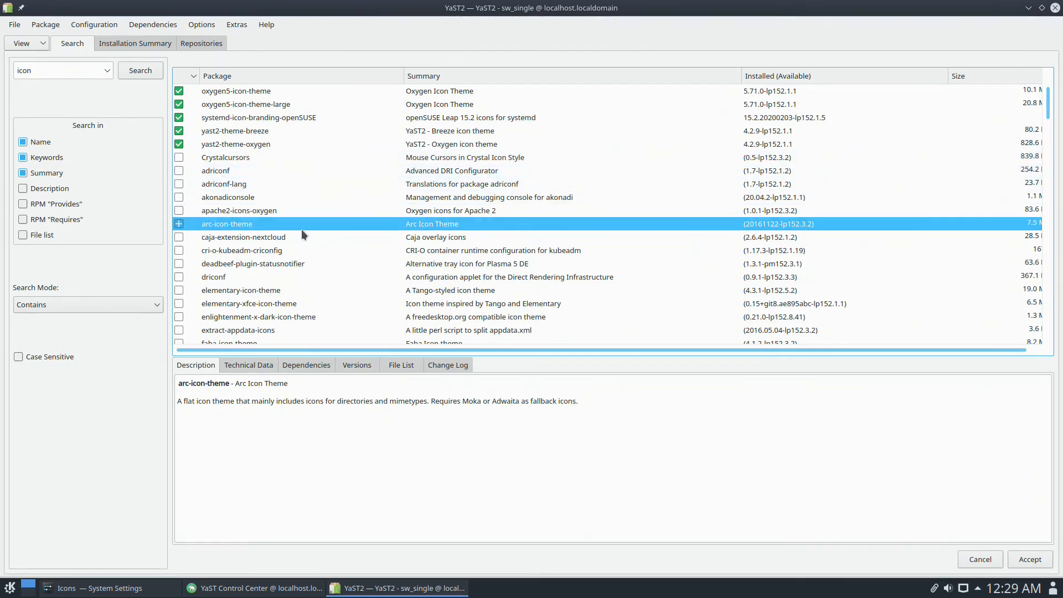
- Mark papirus-icon-theme and oxygen5-icon-theme-scalable for installation
{"action": "scroll", "coordinate": [331, 260], "scroll_direction": "down", "scroll_amount": 2}
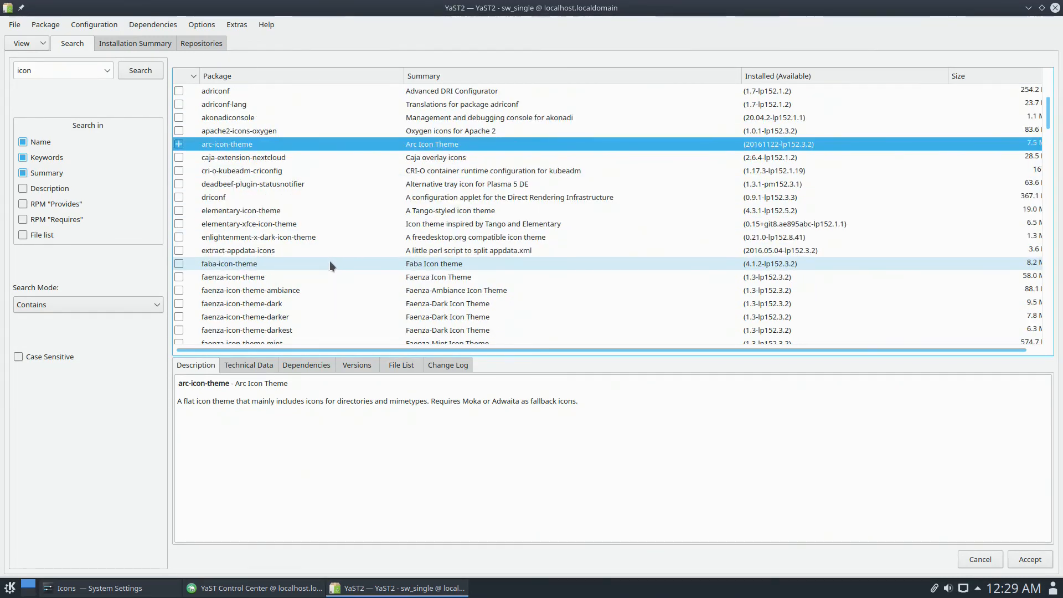
{"action": "scroll", "coordinate": [285, 270], "scroll_direction": "down", "scroll_amount": 3}
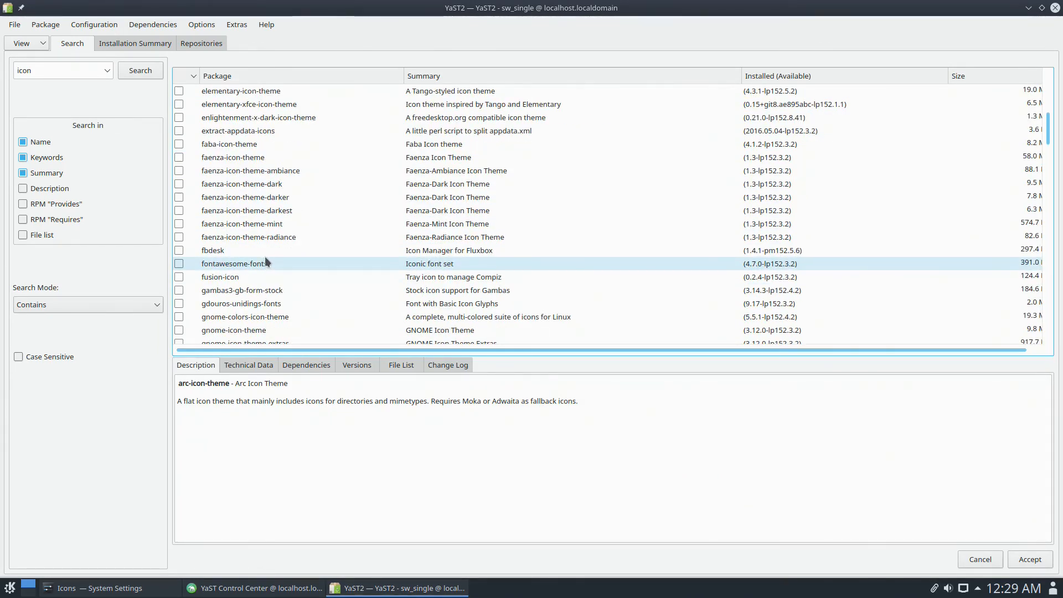
{"action": "scroll", "coordinate": [265, 261], "scroll_direction": "down", "scroll_amount": 3}
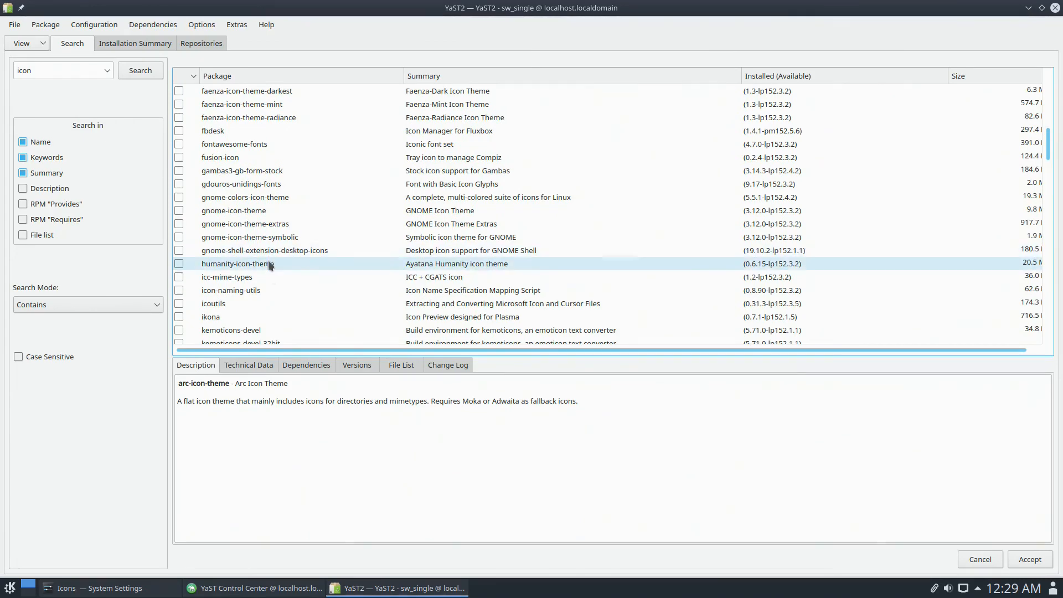
{"action": "scroll", "coordinate": [268, 272], "scroll_direction": "down", "scroll_amount": 3}
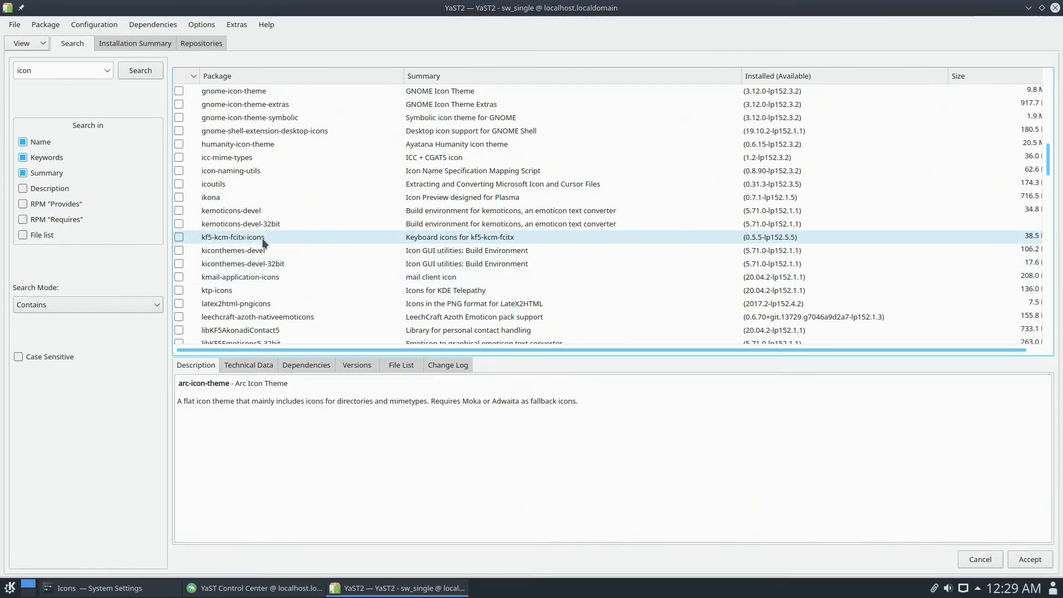
{"action": "scroll", "coordinate": [264, 239], "scroll_direction": "down", "scroll_amount": 6}
{"action": "scroll", "coordinate": [264, 239], "scroll_direction": "down", "scroll_amount": 1}
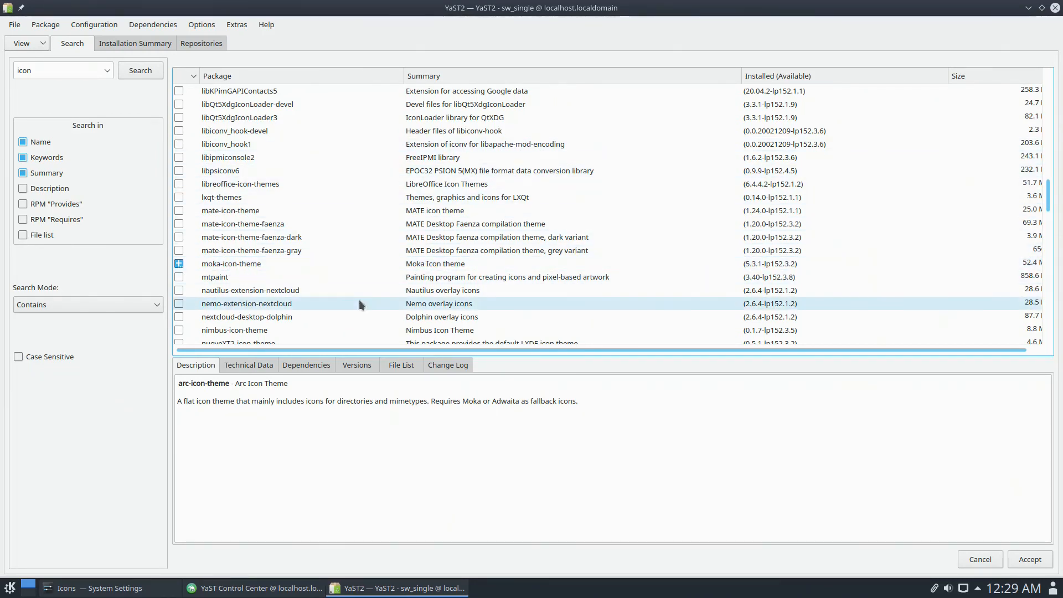
{"action": "scroll", "coordinate": [360, 299], "scroll_direction": "down", "scroll_amount": 1}
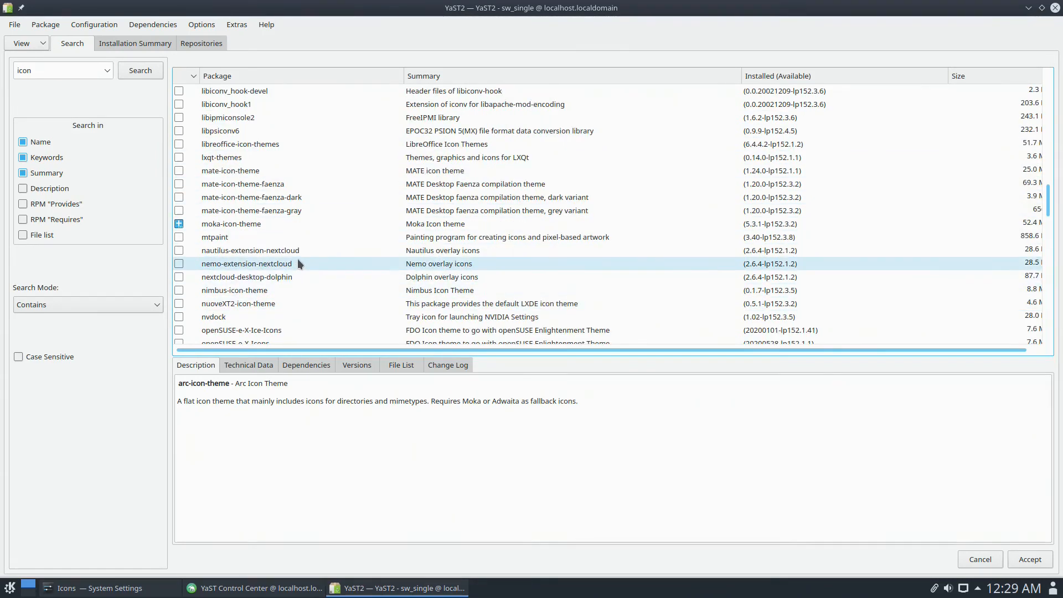
{"action": "scroll", "coordinate": [299, 263], "scroll_direction": "down", "scroll_amount": 2}
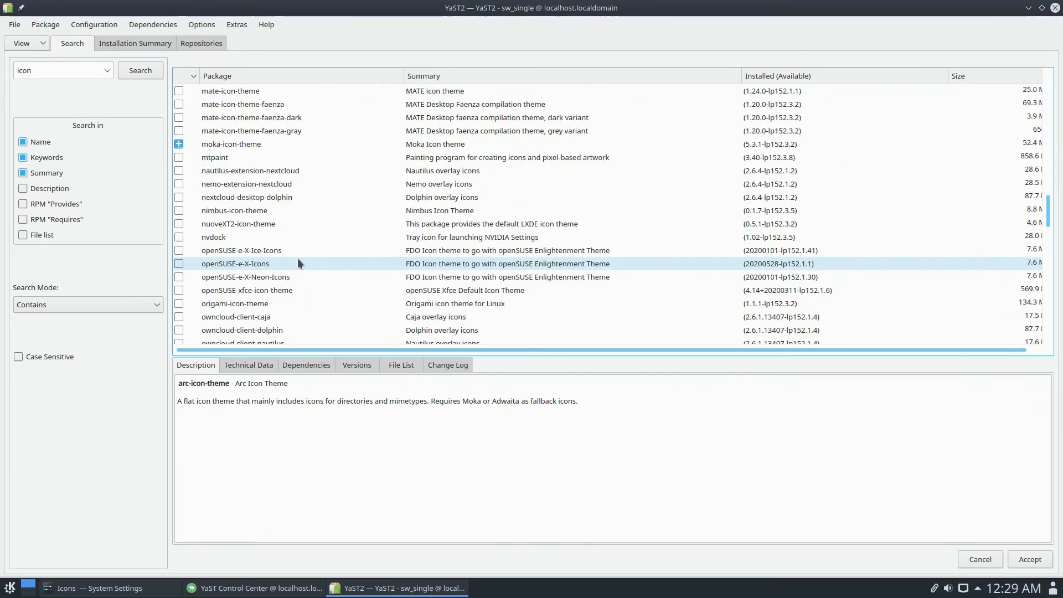
{"action": "scroll", "coordinate": [297, 259], "scroll_direction": "down", "scroll_amount": 4}
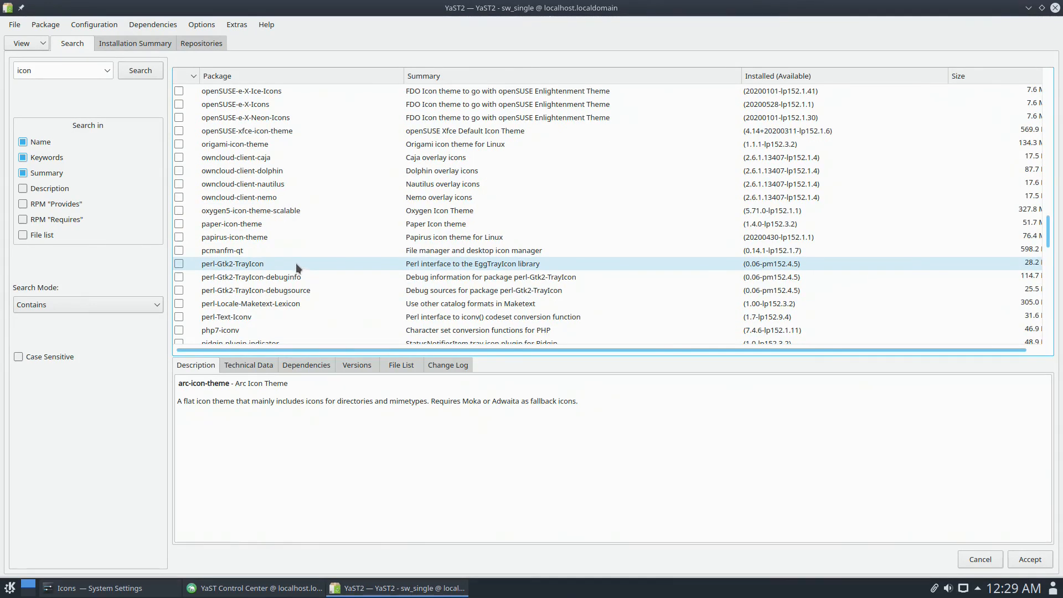
{"action": "left_click", "coordinate": [180, 238]}
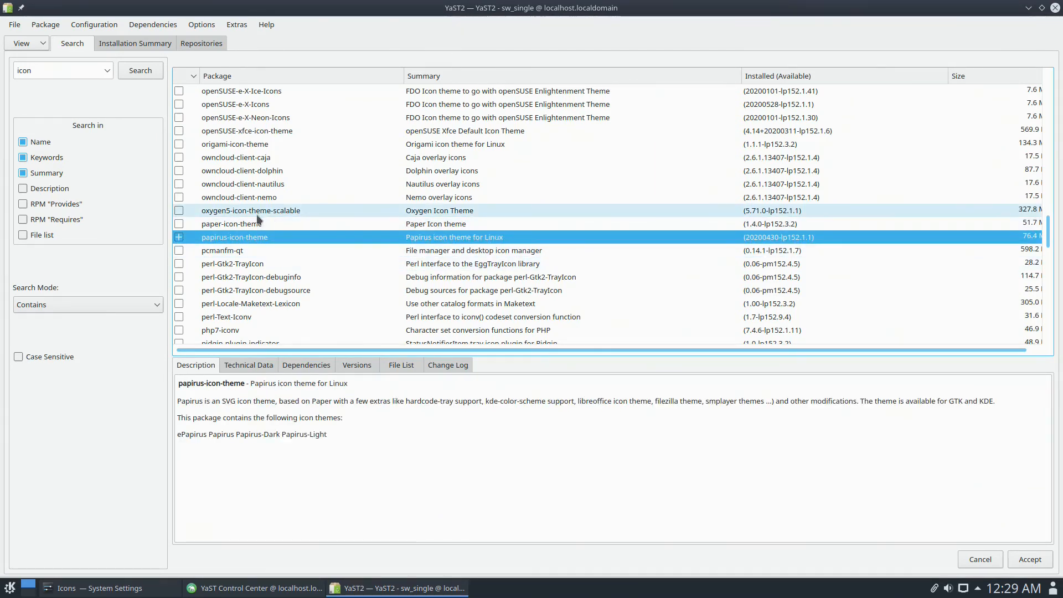
{"action": "left_click", "coordinate": [177, 211]}
- Accept the package changes, including the automatically added moka-icon-theme dependency
{"action": "scroll", "coordinate": [313, 221], "scroll_direction": "down", "scroll_amount": 2}
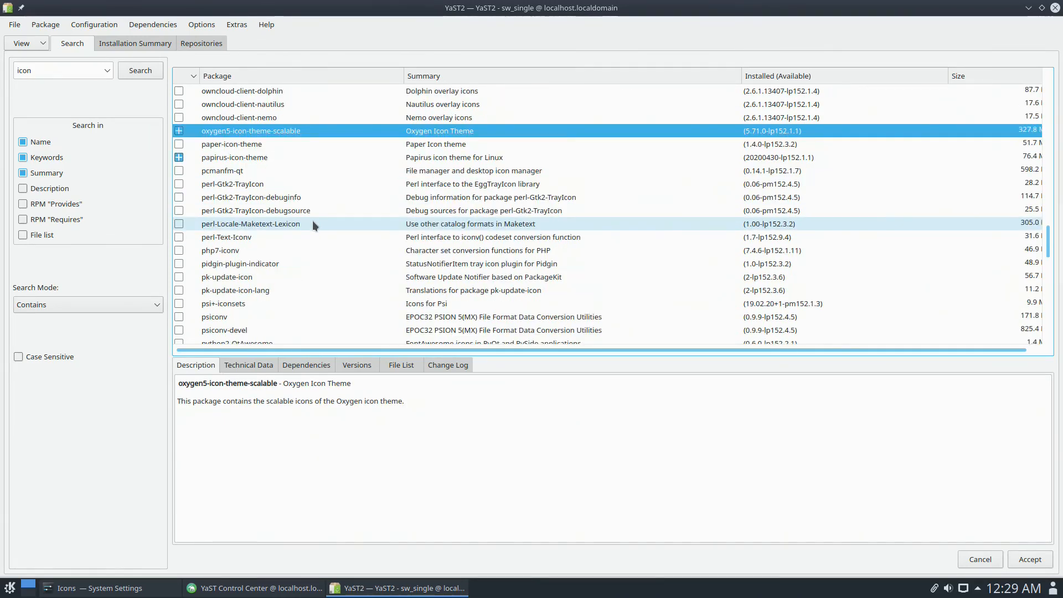
{"action": "scroll", "coordinate": [312, 220], "scroll_direction": "down", "scroll_amount": 4}
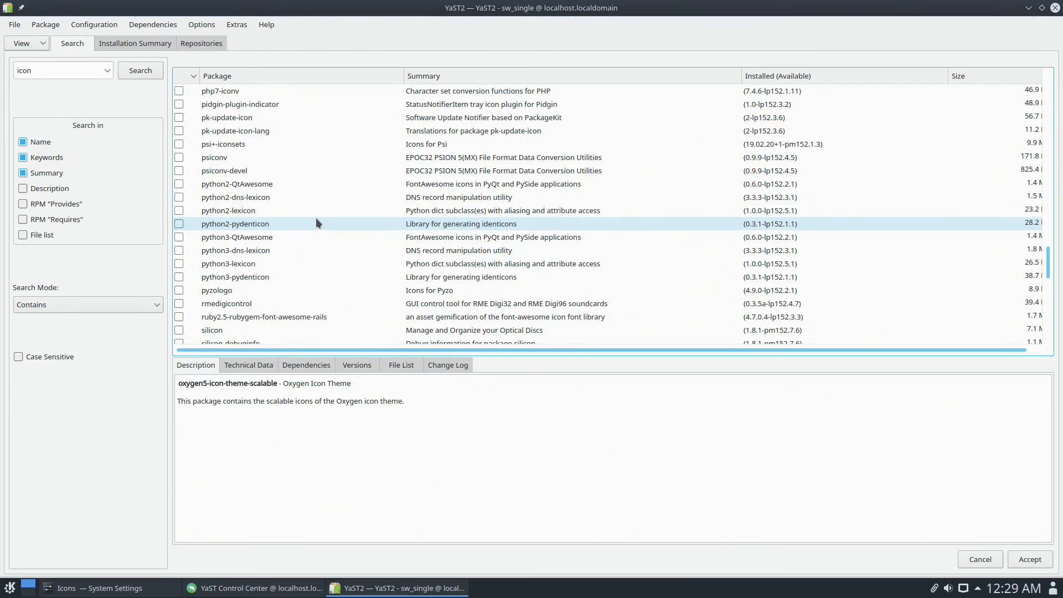
{"action": "scroll", "coordinate": [316, 223], "scroll_direction": "down", "scroll_amount": 3}
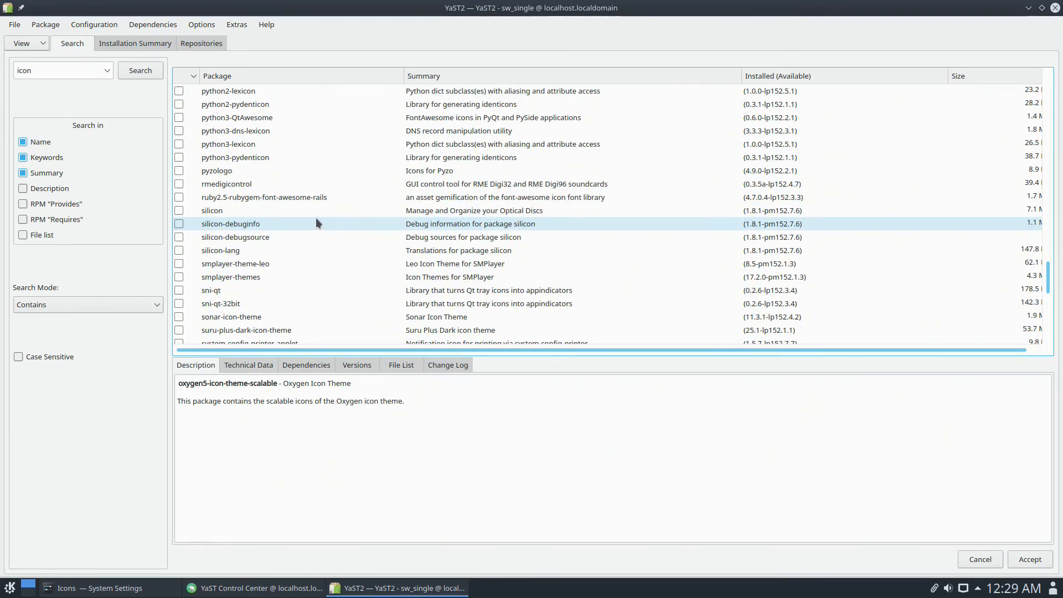
{"action": "scroll", "coordinate": [316, 221], "scroll_direction": "down", "scroll_amount": 3}
{"action": "scroll", "coordinate": [296, 213], "scroll_direction": "up", "scroll_amount": 1}
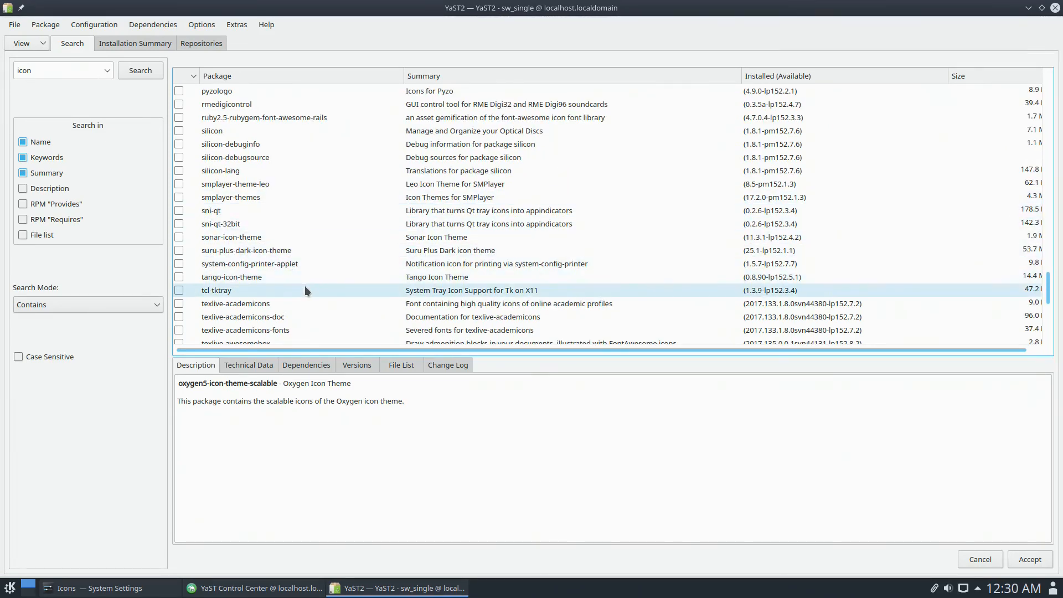
{"action": "scroll", "coordinate": [305, 285], "scroll_direction": "down", "scroll_amount": 8}
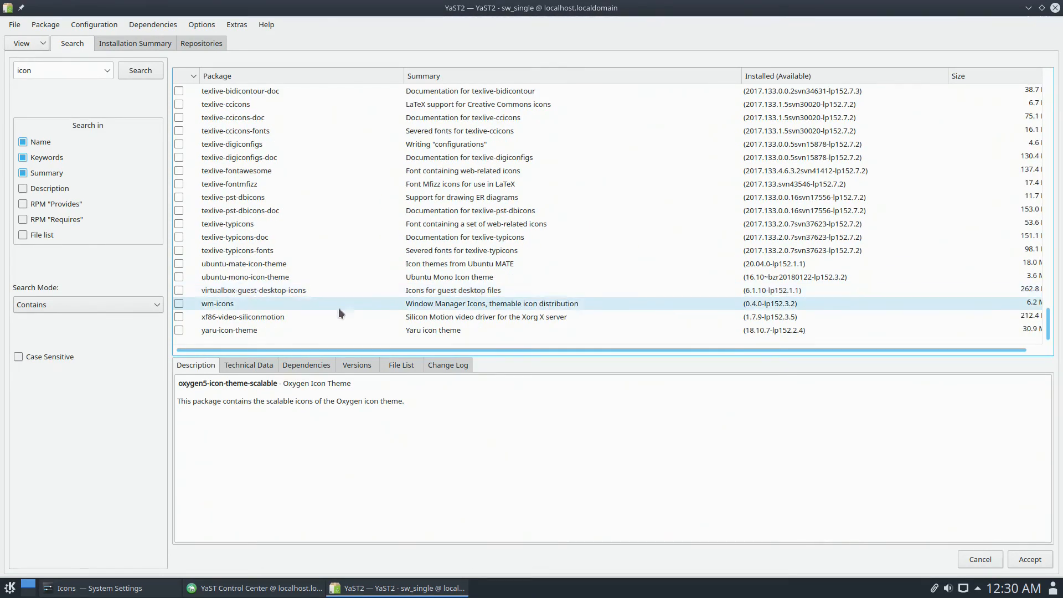
{"action": "left_click", "coordinate": [1035, 563]}
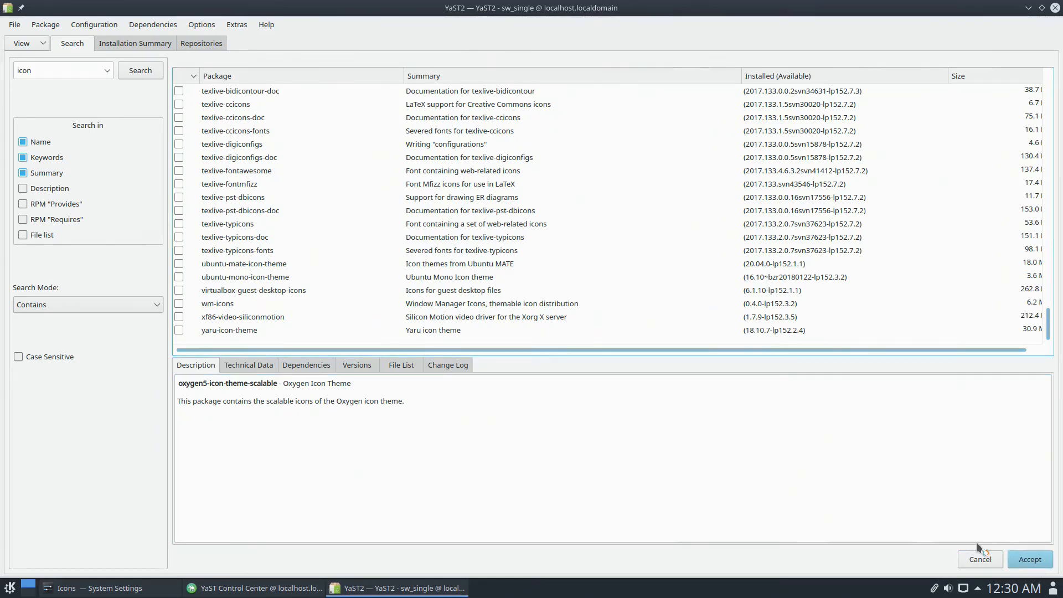
{"action": "left_click", "coordinate": [457, 410]}
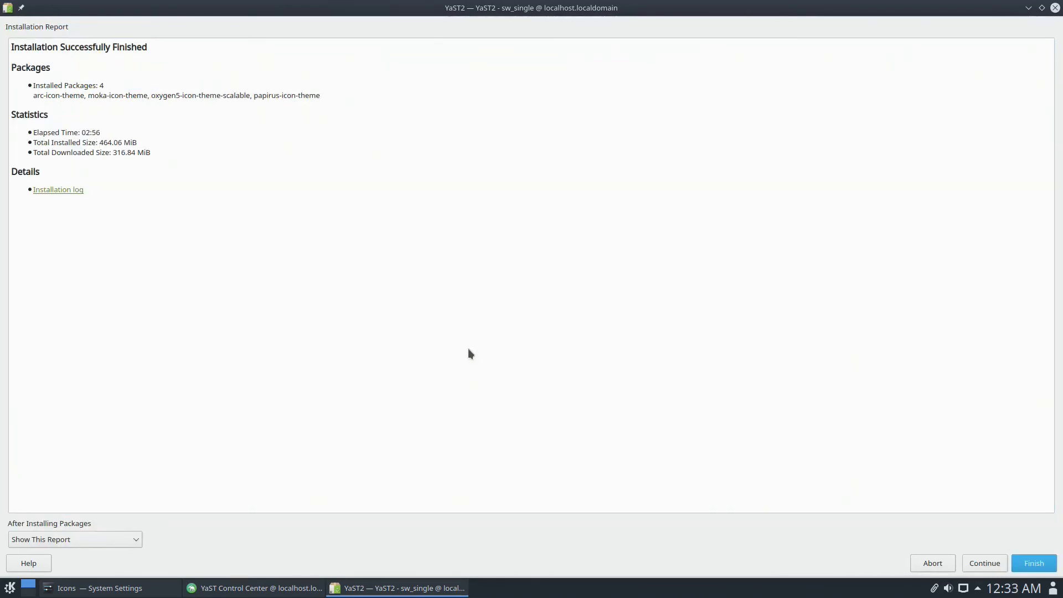
- Close the completed installation report for the four icon theme packages
{"action": "left_click", "coordinate": [1033, 562]}
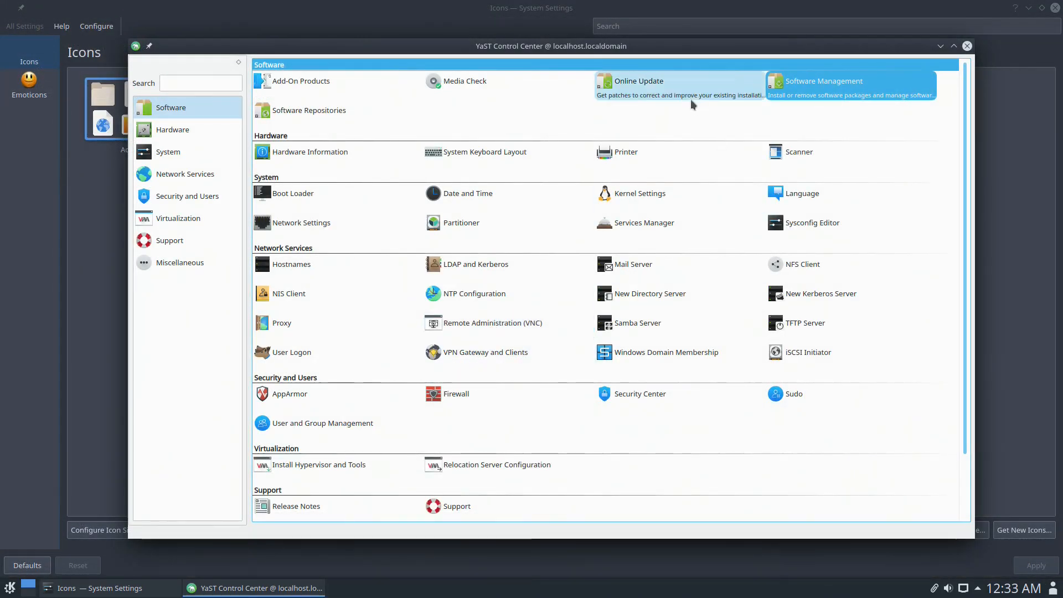
{"action": "left_click", "coordinate": [11, 589]}
- Close the YaST Control Center and return to the Global Theme settings page
{"action": "mouse_move", "coordinate": [72, 502]}
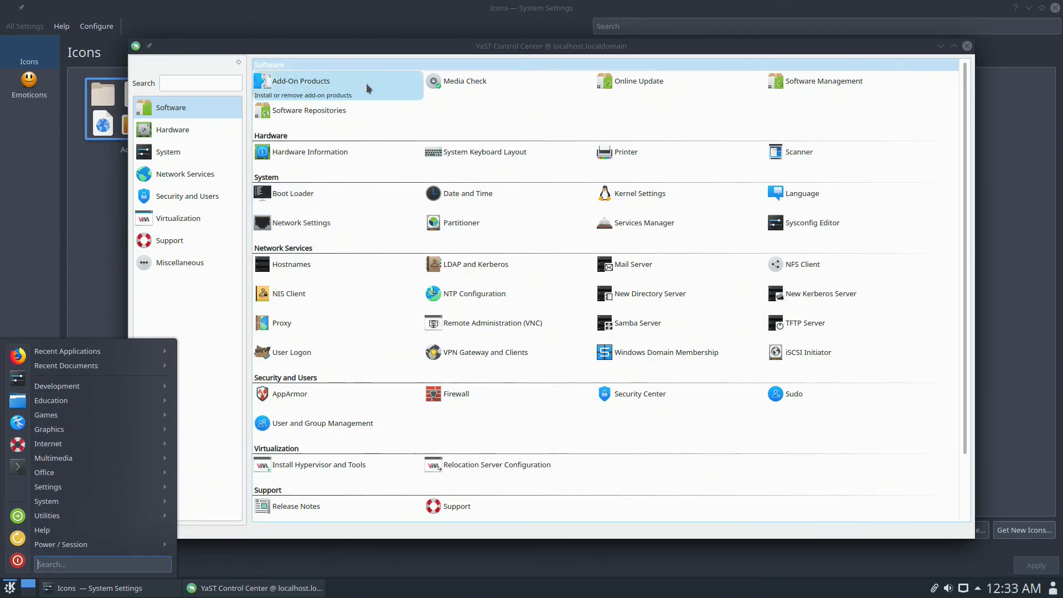
{"action": "left_click", "coordinate": [966, 46]}
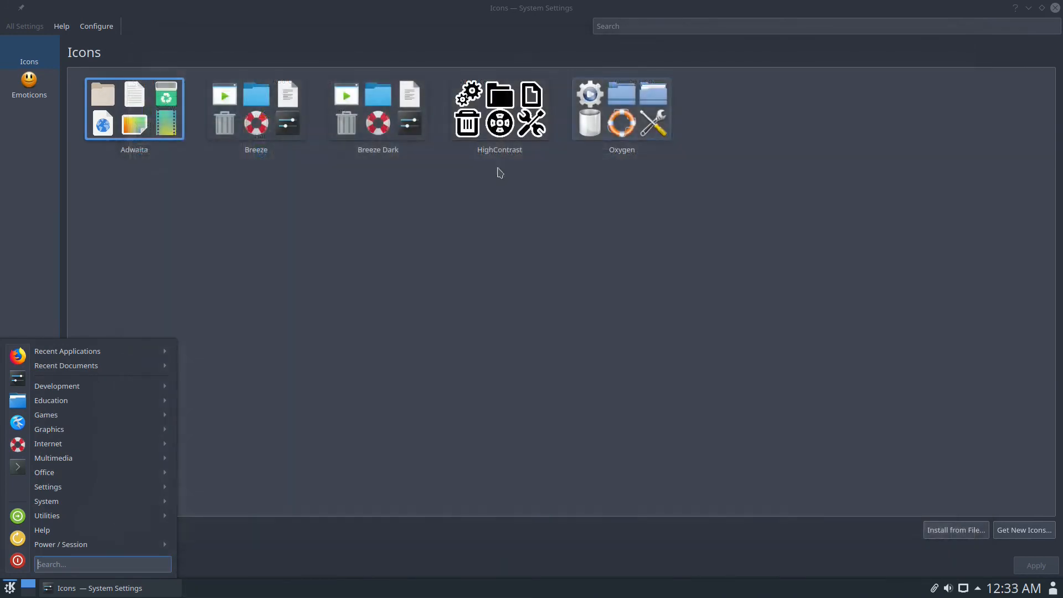
{"action": "left_click", "coordinate": [31, 29]}
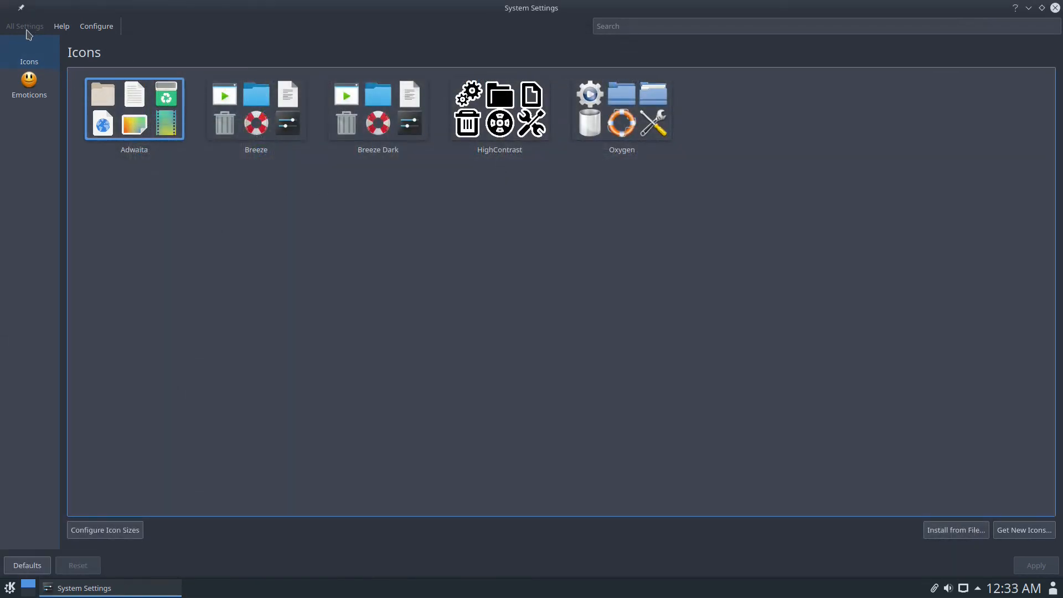
{"action": "left_click", "coordinate": [27, 83]}
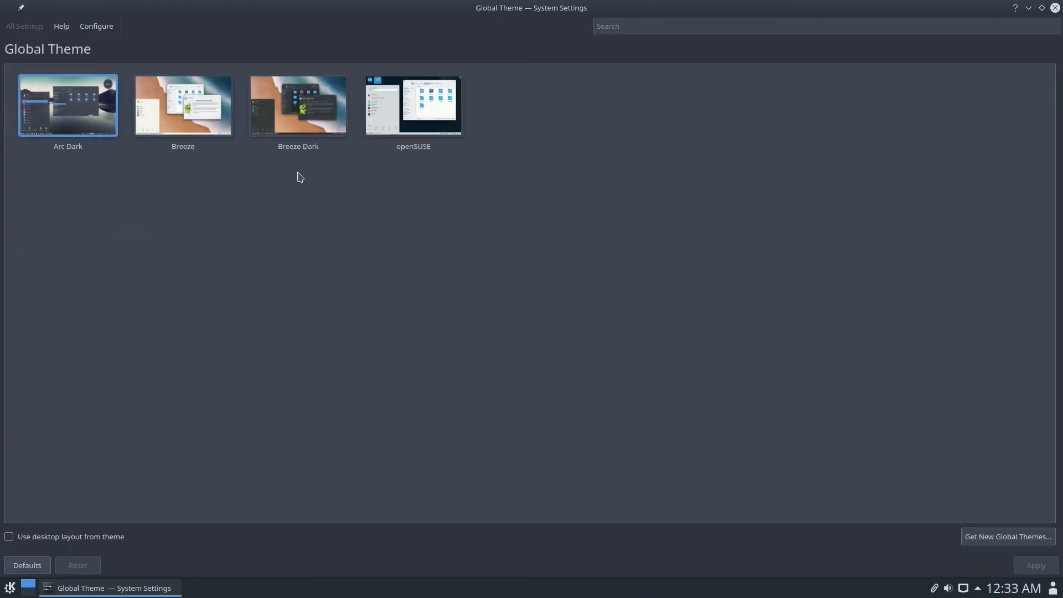
- Open the full-screen theme catalogue, view Layan's details, and go back to the theme grid
{"action": "left_click", "coordinate": [999, 537]}
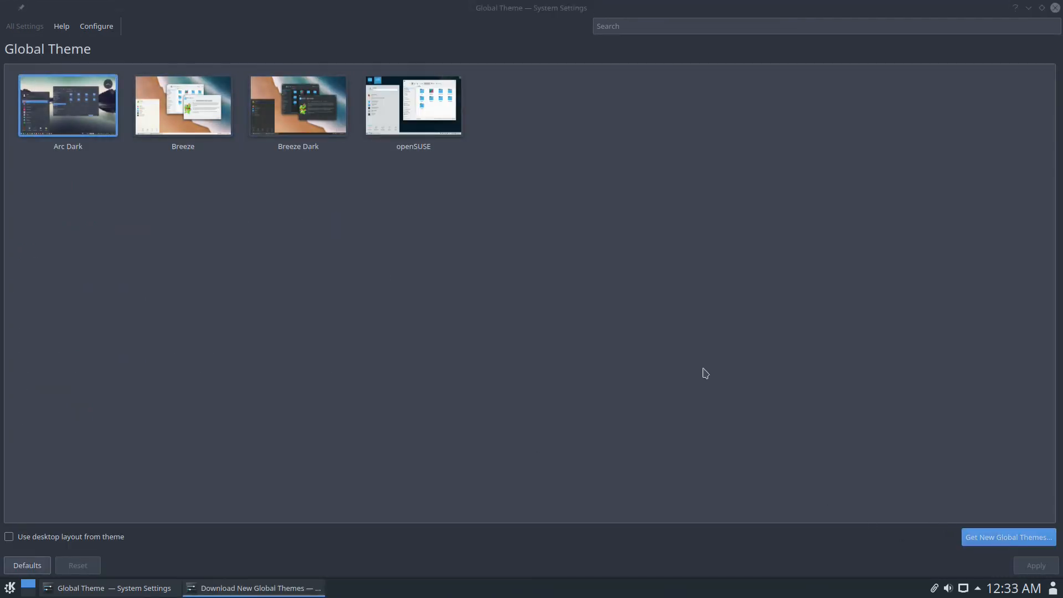
{"action": "left_click", "coordinate": [703, 139]}
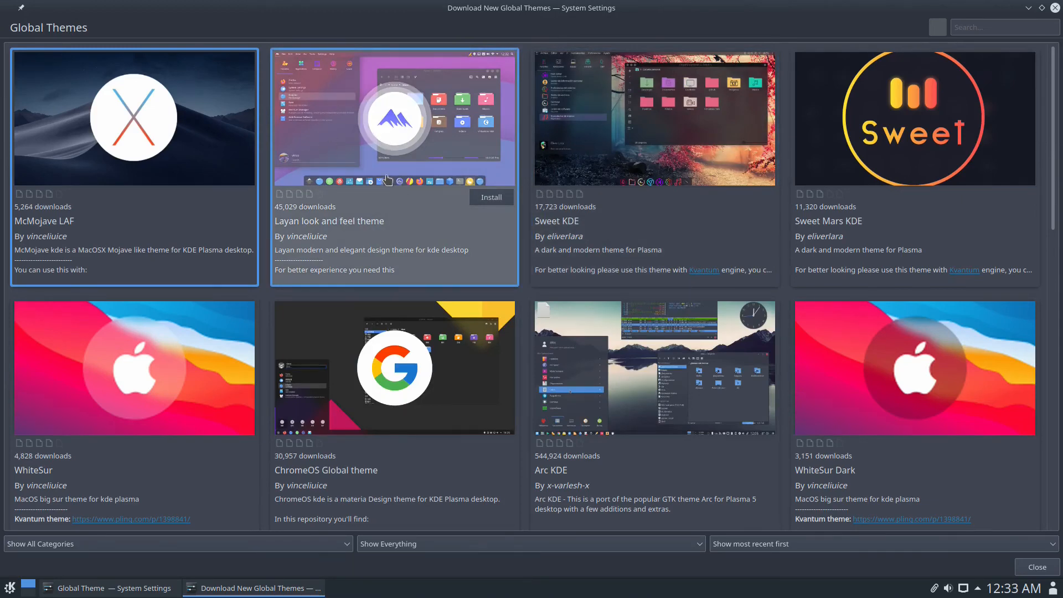
{"action": "left_click", "coordinate": [350, 125]}
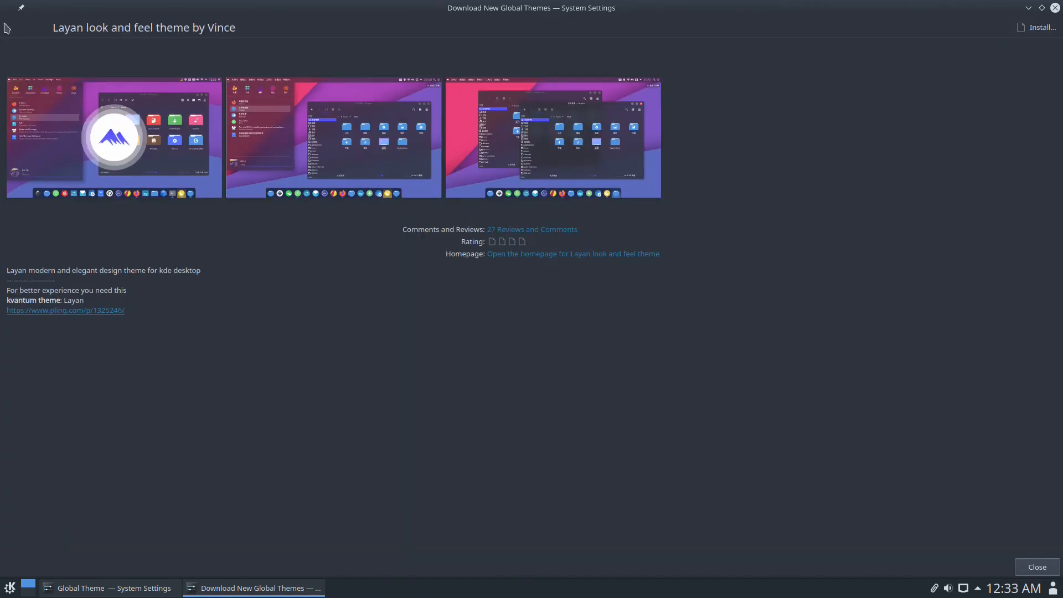
{"action": "left_click", "coordinate": [1036, 568]}
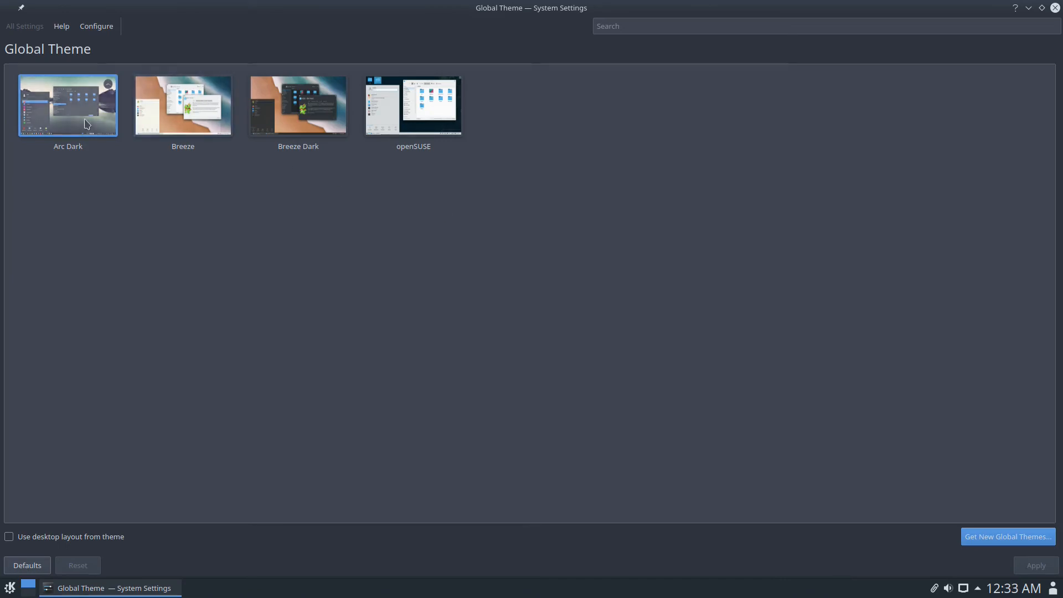
{"action": "left_click", "coordinate": [1006, 537]}
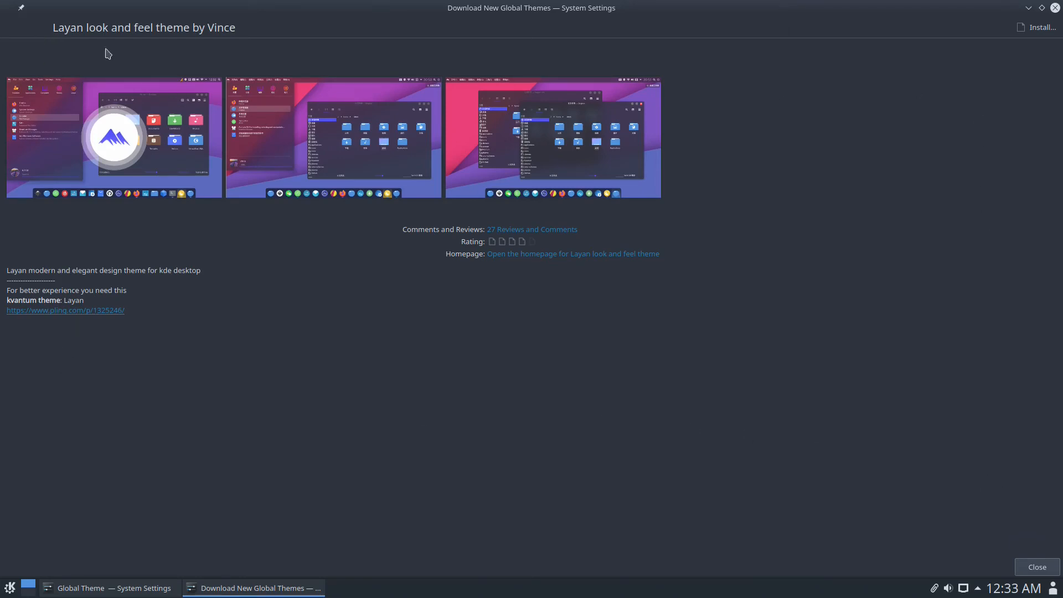
{"action": "left_click", "coordinate": [19, 30]}
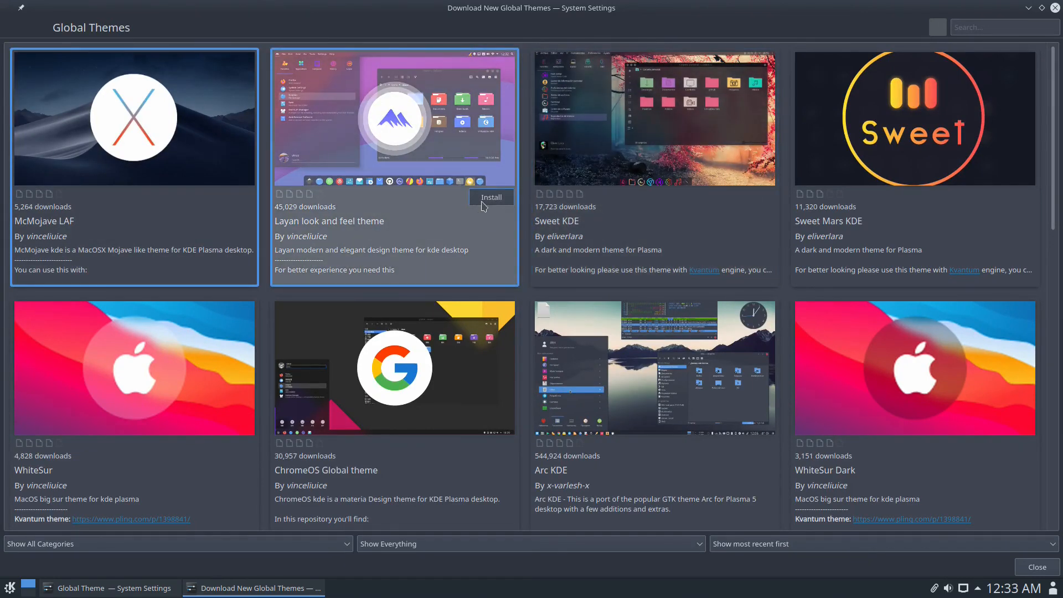
- Install the Layan look and feel theme, entering the root password to authorize it
{"action": "left_click", "coordinate": [482, 201]}
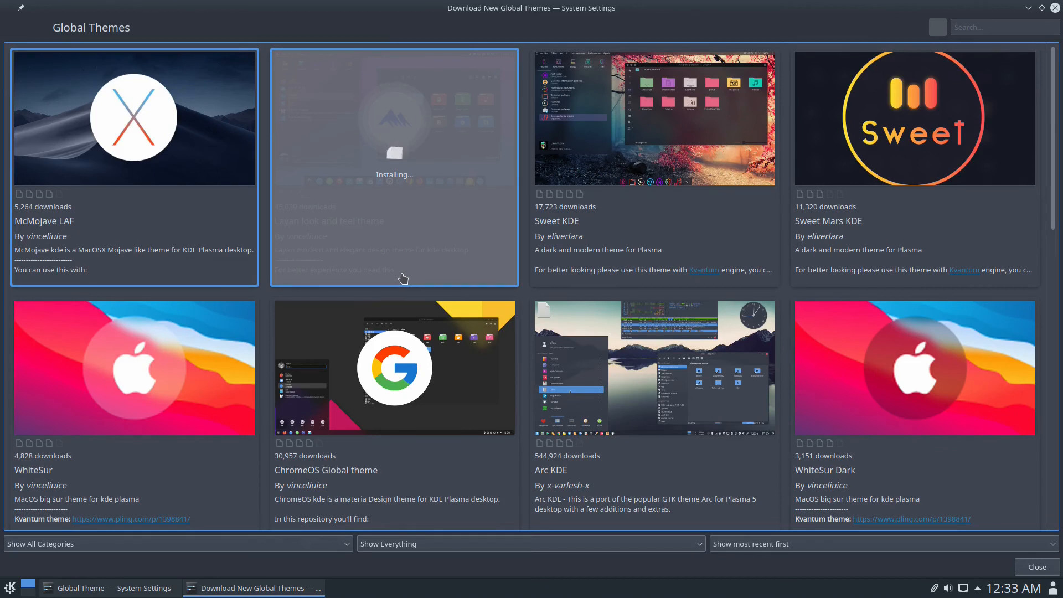
{"action": "scroll", "coordinate": [404, 277], "scroll_direction": "down", "scroll_amount": 1}
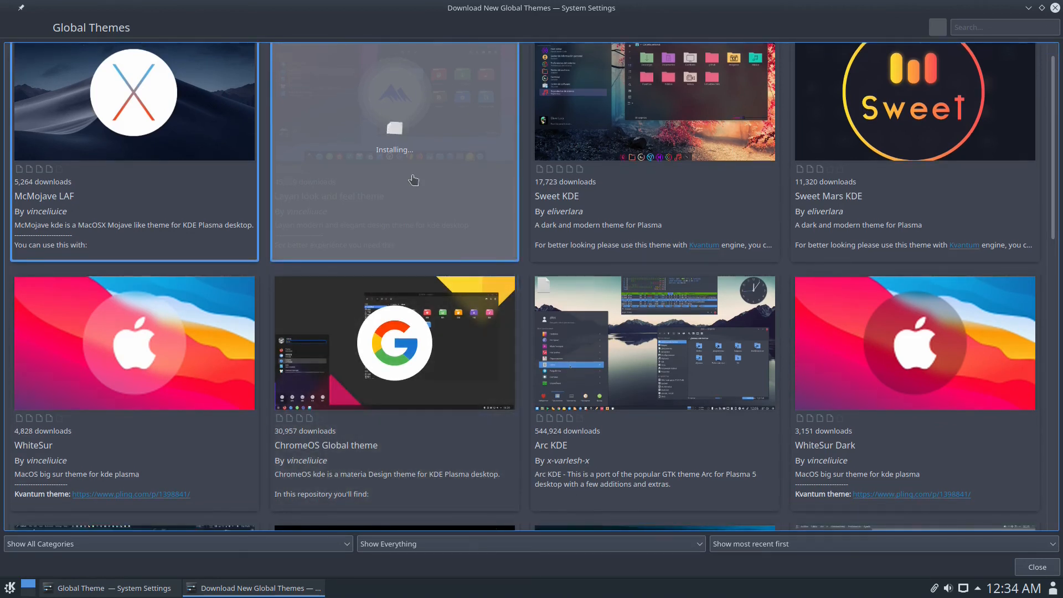
{"action": "scroll", "coordinate": [413, 180], "scroll_direction": "down", "scroll_amount": 1}
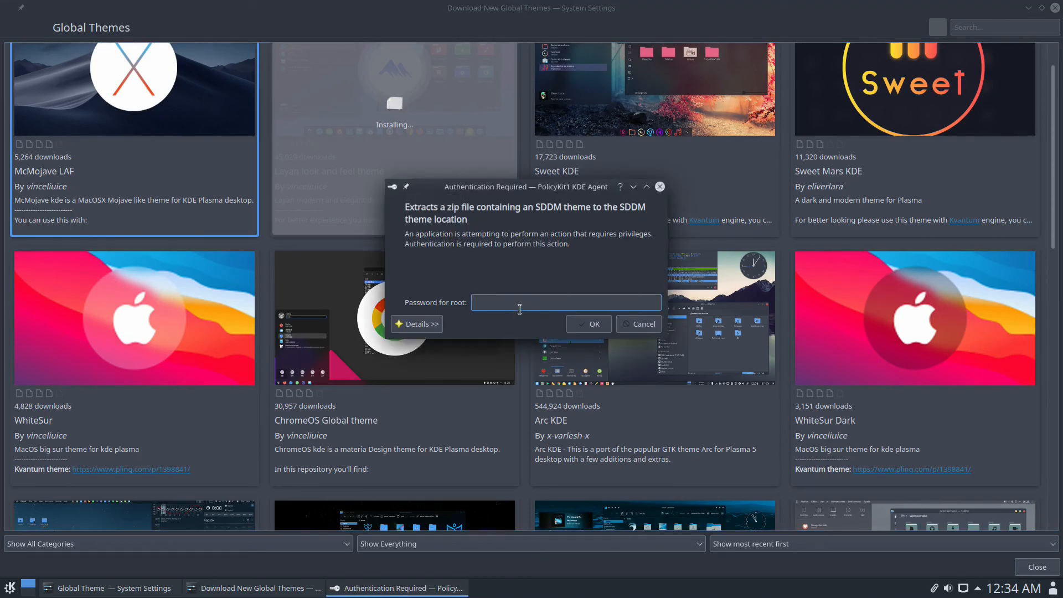
{"action": "type", "text": "*************"}
{"action": "key", "text": "Return"}
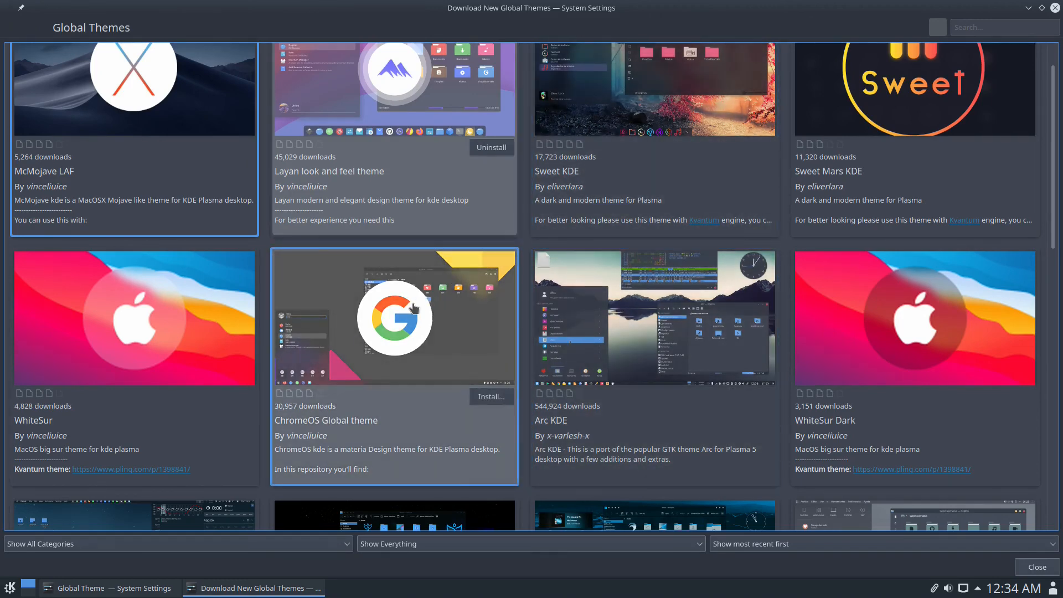
- Scroll down the download catalogue and install the Aritim-Dark global theme
{"action": "scroll", "coordinate": [414, 308], "scroll_direction": "down", "scroll_amount": 3}
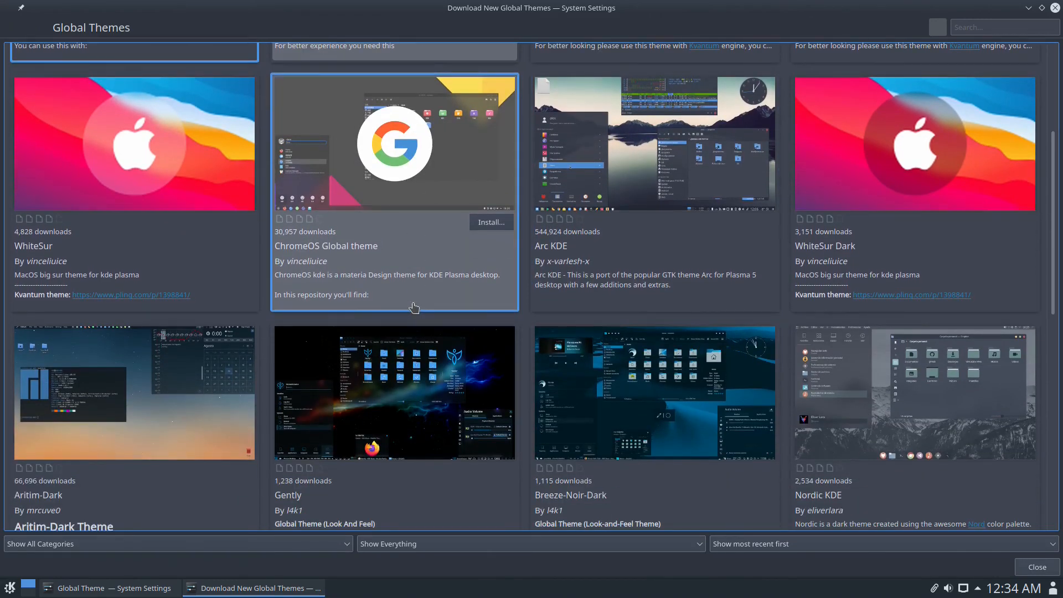
{"action": "scroll", "coordinate": [414, 307], "scroll_direction": "down", "scroll_amount": 1}
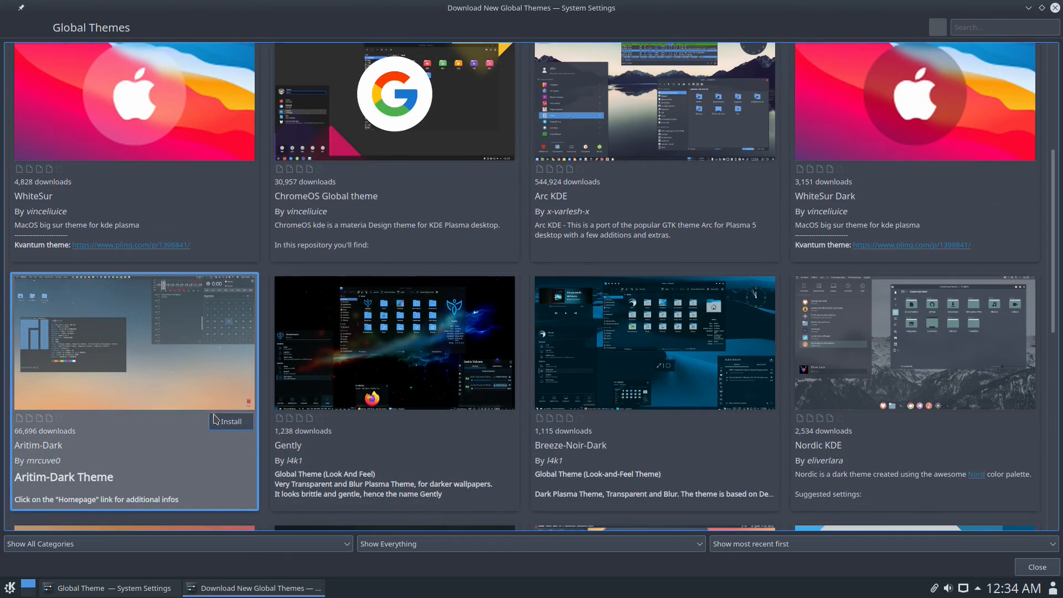
{"action": "left_click", "coordinate": [216, 419]}
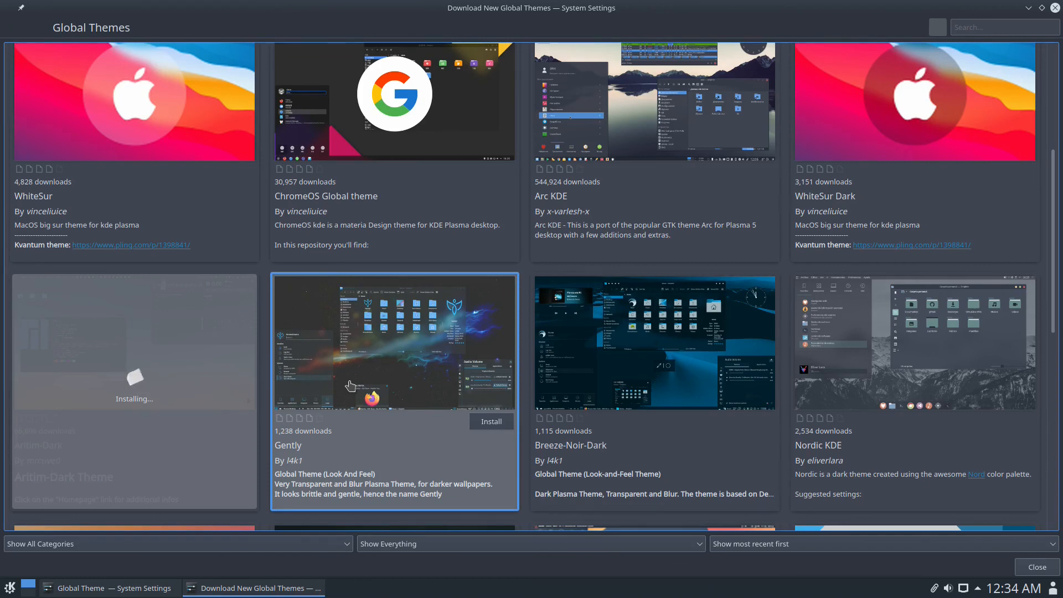
{"action": "scroll", "coordinate": [778, 292], "scroll_direction": "up", "scroll_amount": 1}
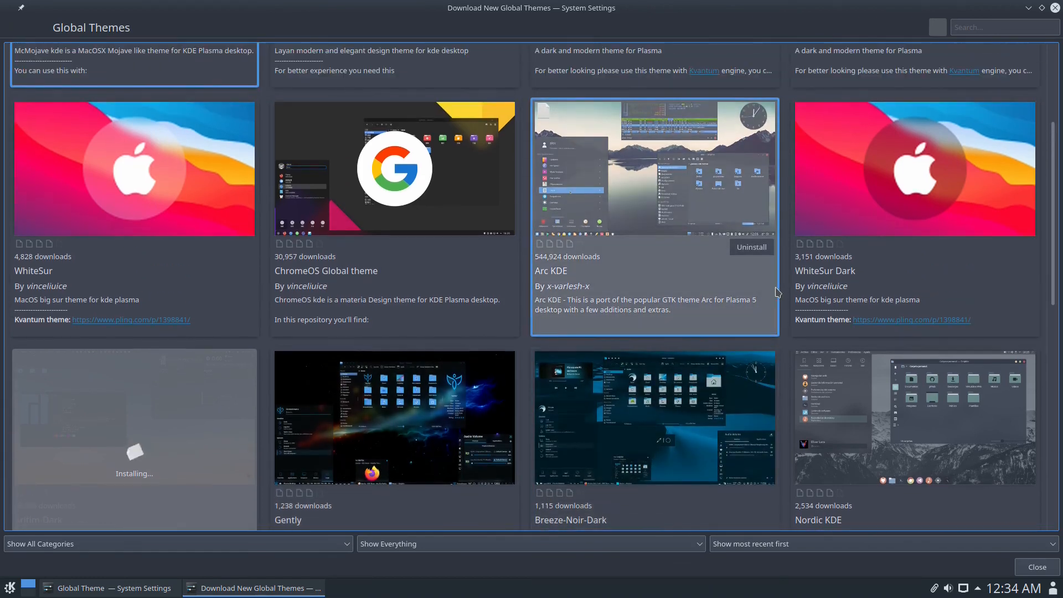
{"action": "scroll", "coordinate": [611, 247], "scroll_direction": "down", "scroll_amount": 1}
{"action": "scroll", "coordinate": [611, 247], "scroll_direction": "down", "scroll_amount": 2}
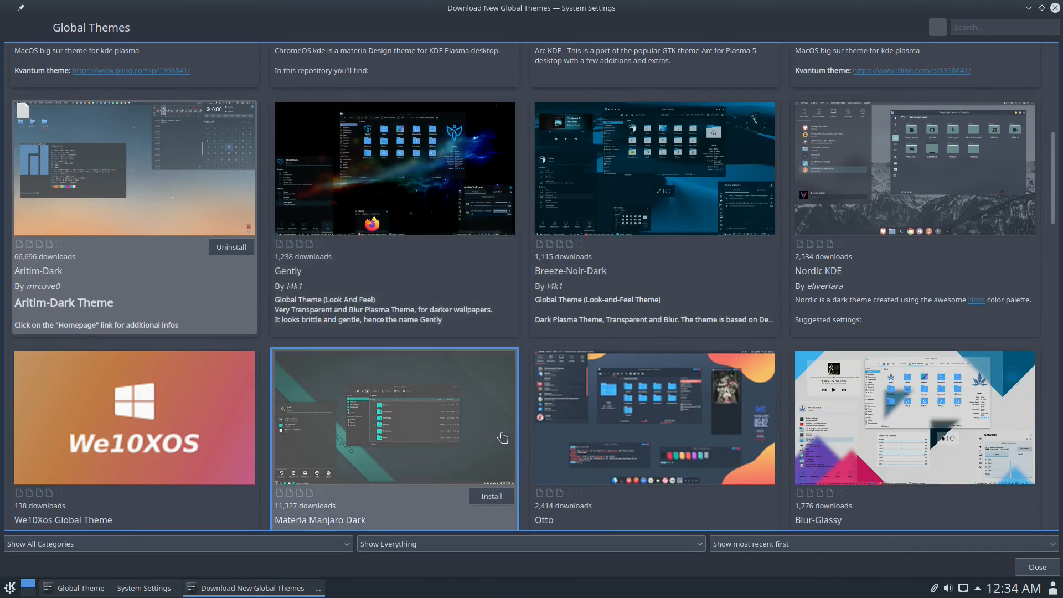
- Try installing Otto, close its dependency error report, then bring up Qogir's dark/light install options
{"action": "left_click", "coordinate": [760, 501]}
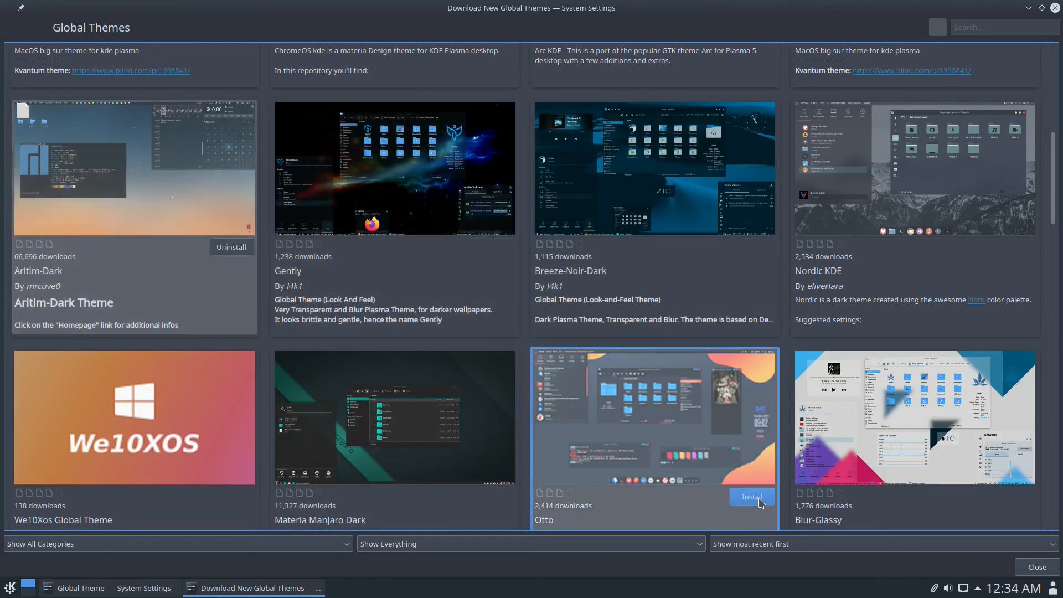
{"action": "scroll", "coordinate": [638, 401], "scroll_direction": "down", "scroll_amount": 4}
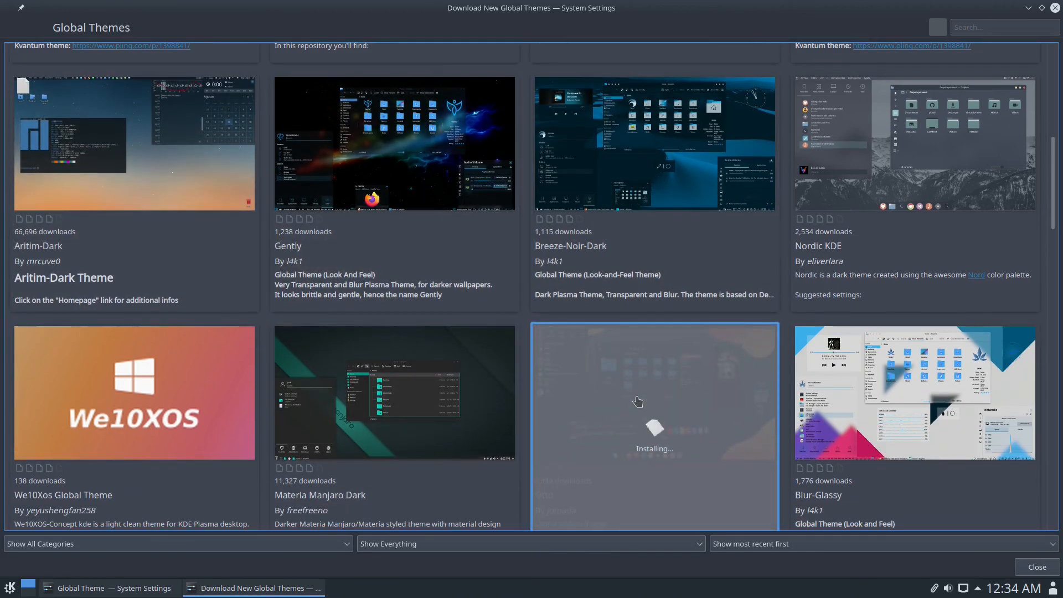
{"action": "scroll", "coordinate": [636, 395], "scroll_direction": "down", "scroll_amount": 5}
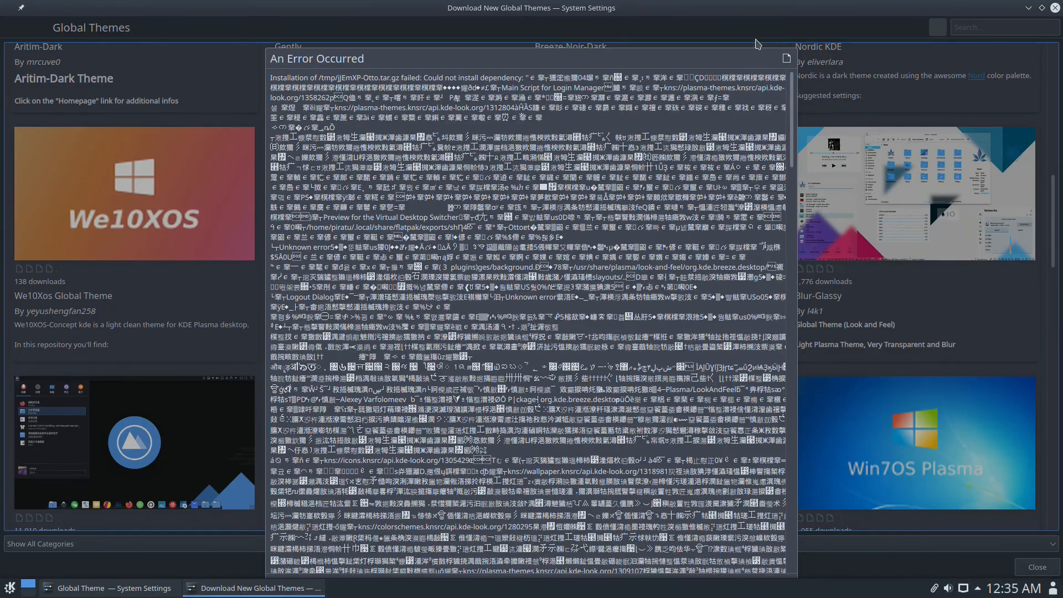
{"action": "scroll", "coordinate": [745, 45], "scroll_direction": "down", "scroll_amount": 1}
{"action": "left_click_drag", "start_coordinate": [746, 41], "coordinate": [347, 82]}
{"action": "scroll", "coordinate": [347, 81], "scroll_direction": "down", "scroll_amount": 10}
{"action": "scroll", "coordinate": [539, 496], "scroll_direction": "down", "scroll_amount": 10}
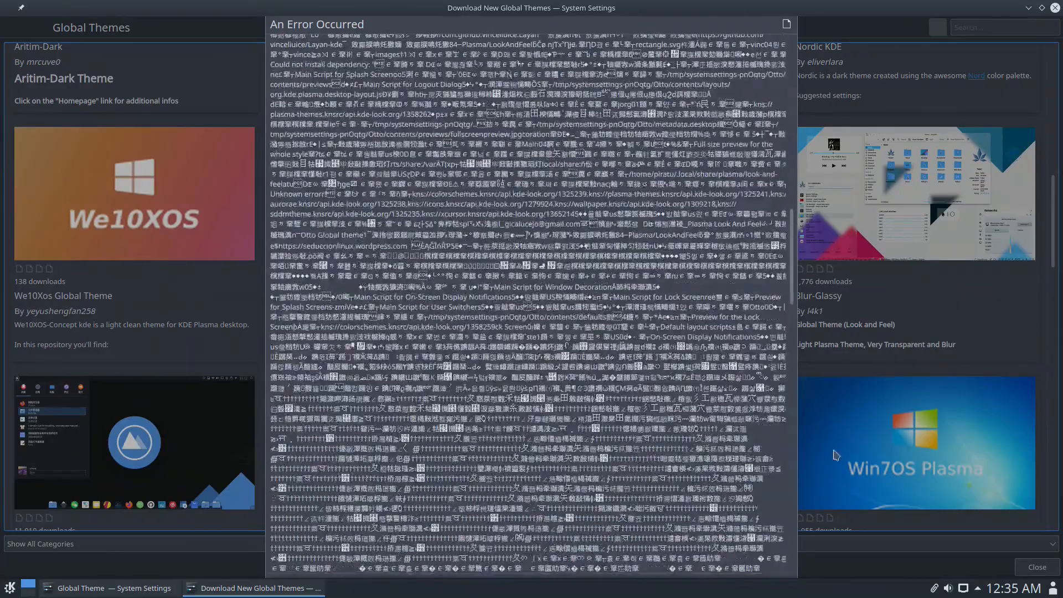
{"action": "left_click_drag", "start_coordinate": [792, 252], "coordinate": [818, 596]}
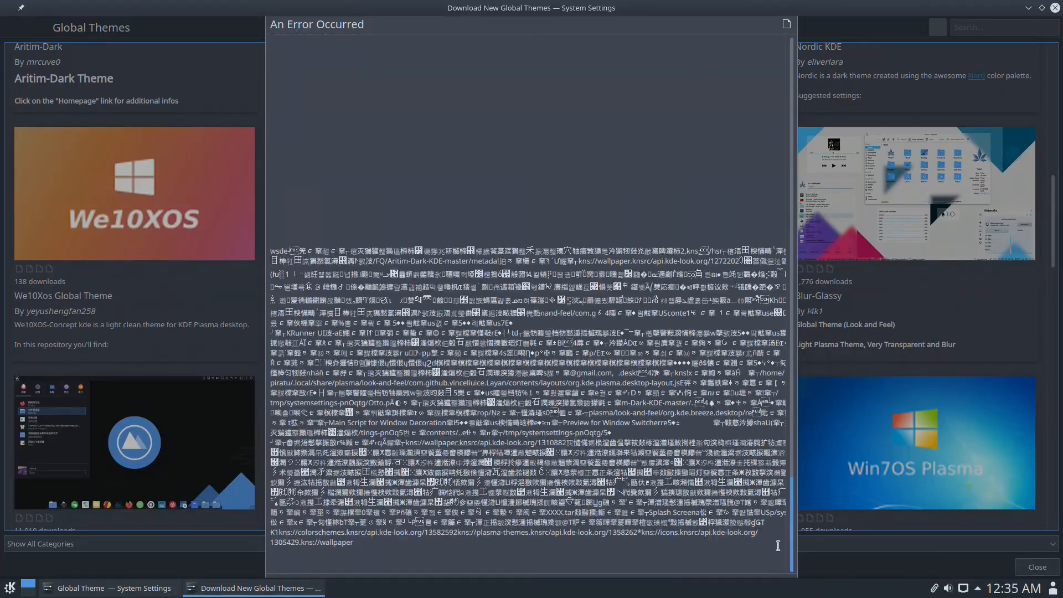
{"action": "left_click", "coordinate": [786, 24]}
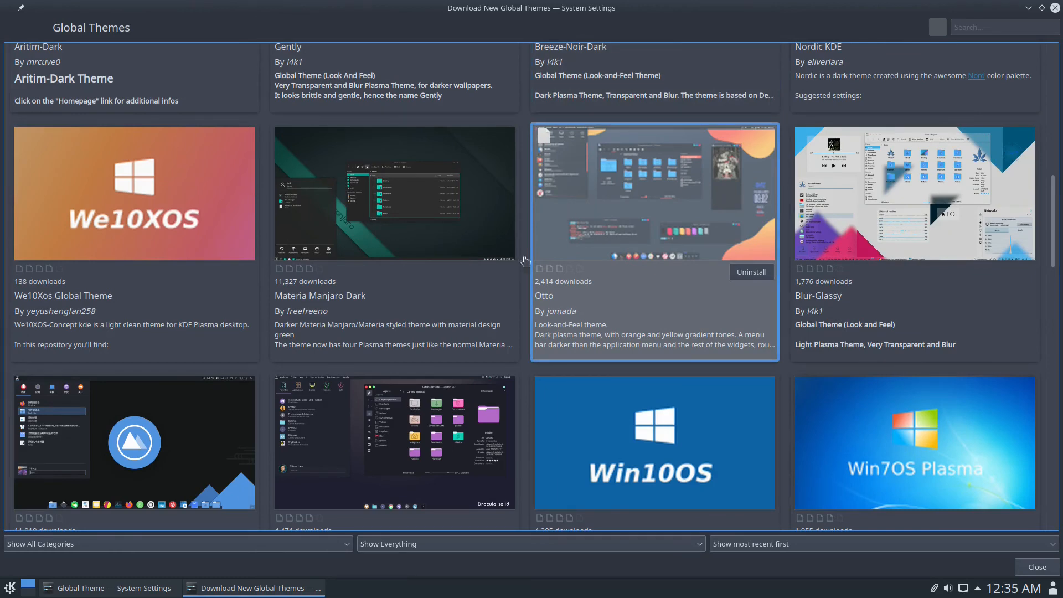
{"action": "left_click", "coordinate": [227, 520]}
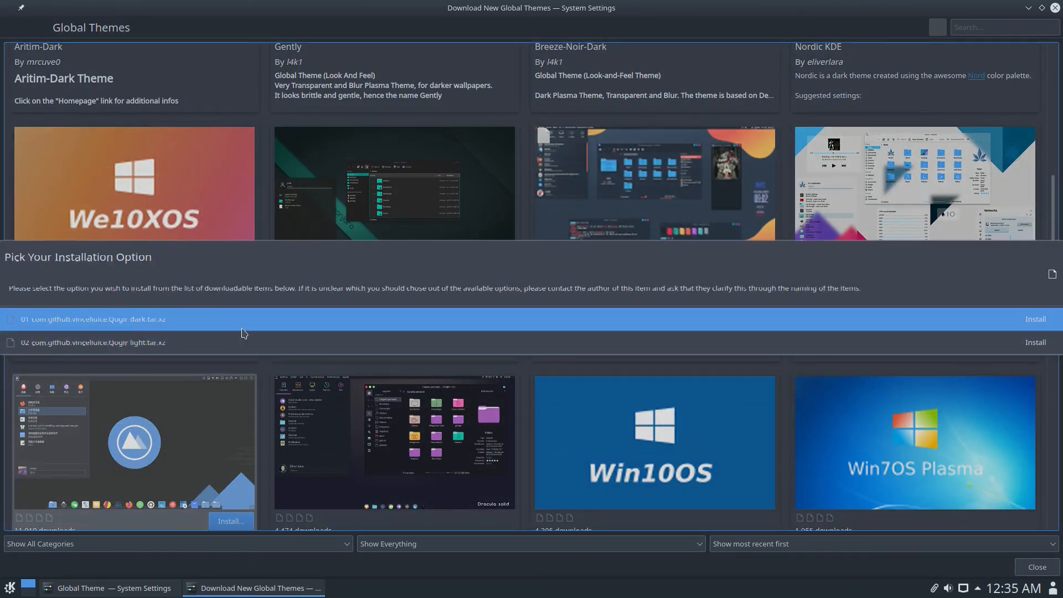
- Install the Qogir-dark variant, authenticating with the root password
{"action": "left_click", "coordinate": [1030, 319]}
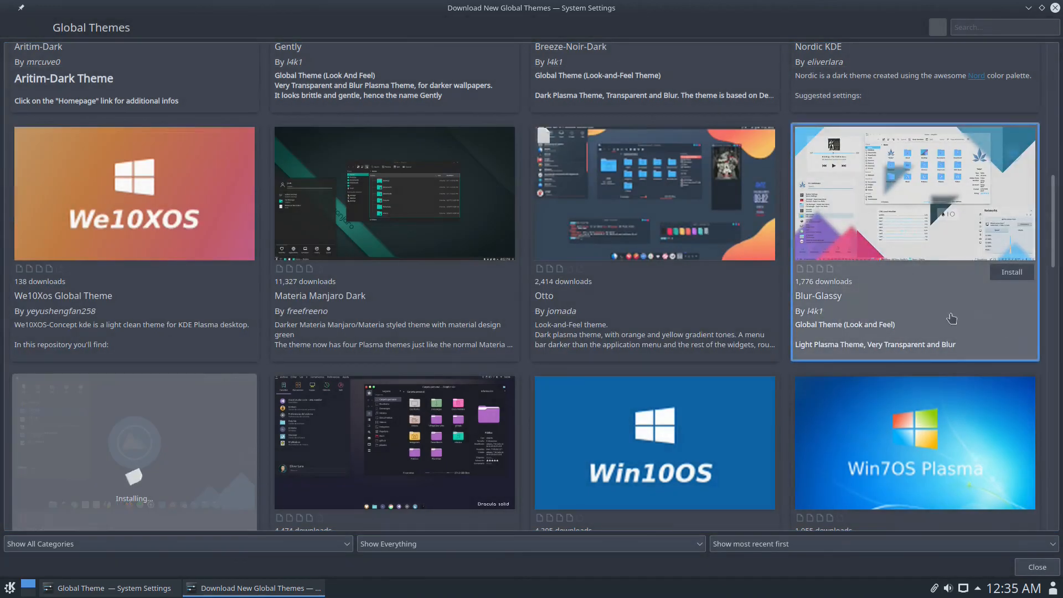
{"action": "scroll", "coordinate": [701, 306], "scroll_direction": "down", "scroll_amount": 5}
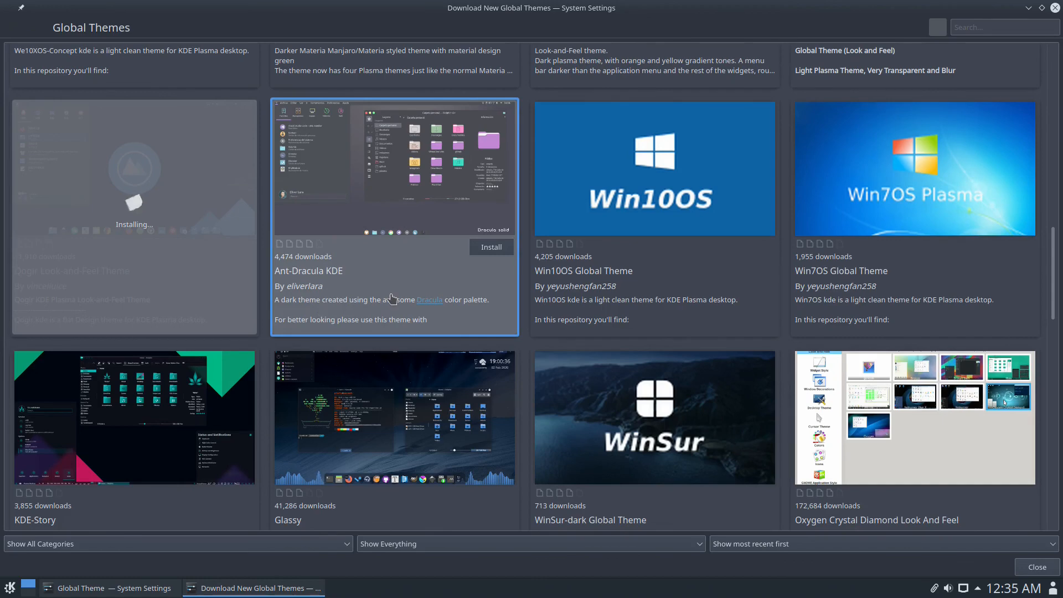
{"action": "scroll", "coordinate": [392, 300], "scroll_direction": "down", "scroll_amount": 3}
{"action": "scroll", "coordinate": [392, 299], "scroll_direction": "down", "scroll_amount": 1}
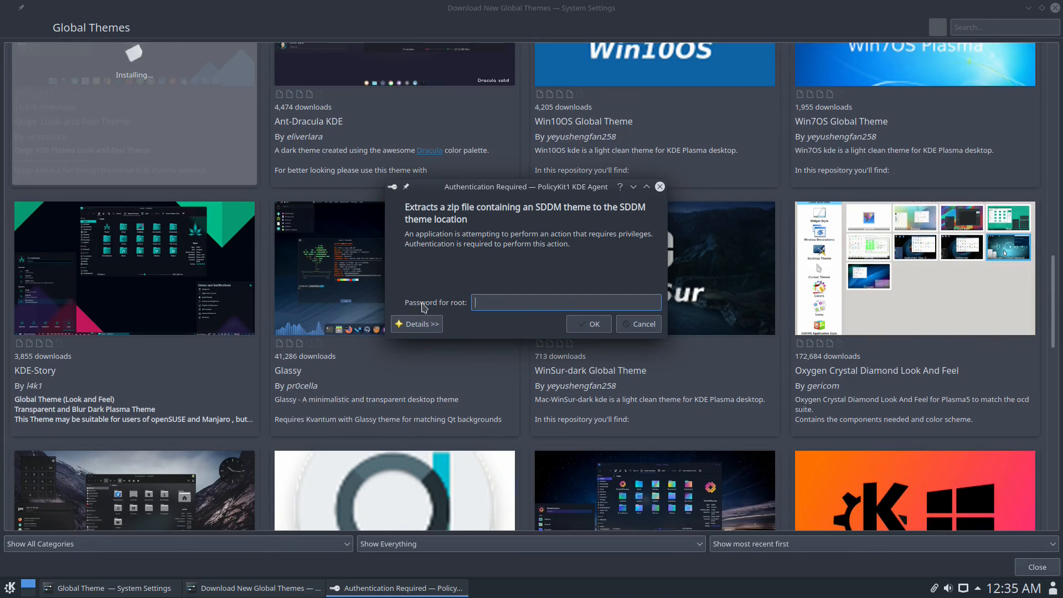
{"action": "type", "text": "************"}
{"action": "key", "text": "Return"}
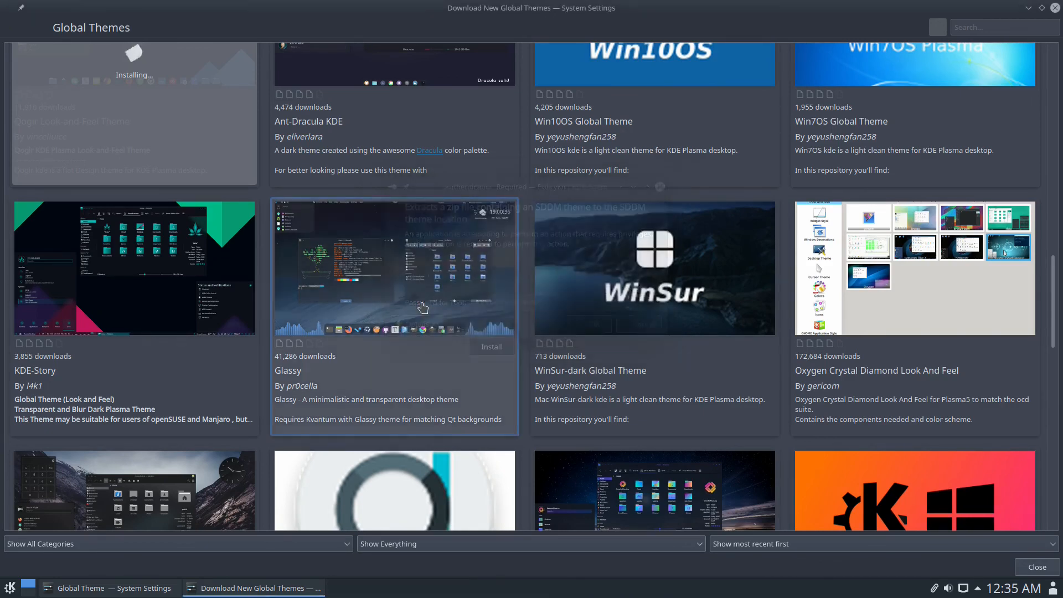
- Install the Adapta KDE theme and start installing the Glassy theme
{"action": "scroll", "coordinate": [491, 342], "scroll_direction": "down", "scroll_amount": 1}
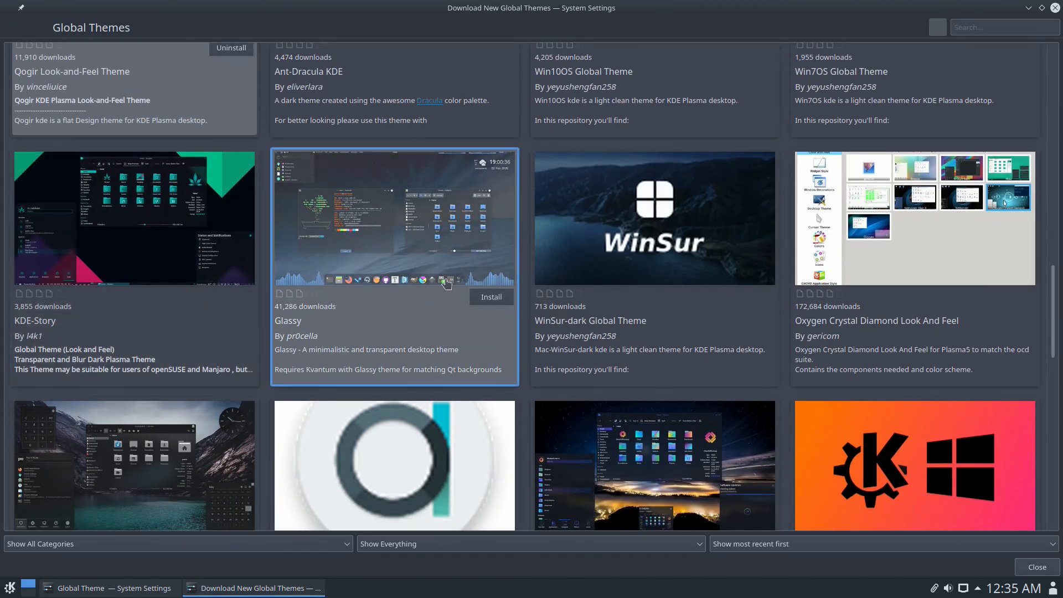
{"action": "scroll", "coordinate": [438, 284], "scroll_direction": "down", "scroll_amount": 1}
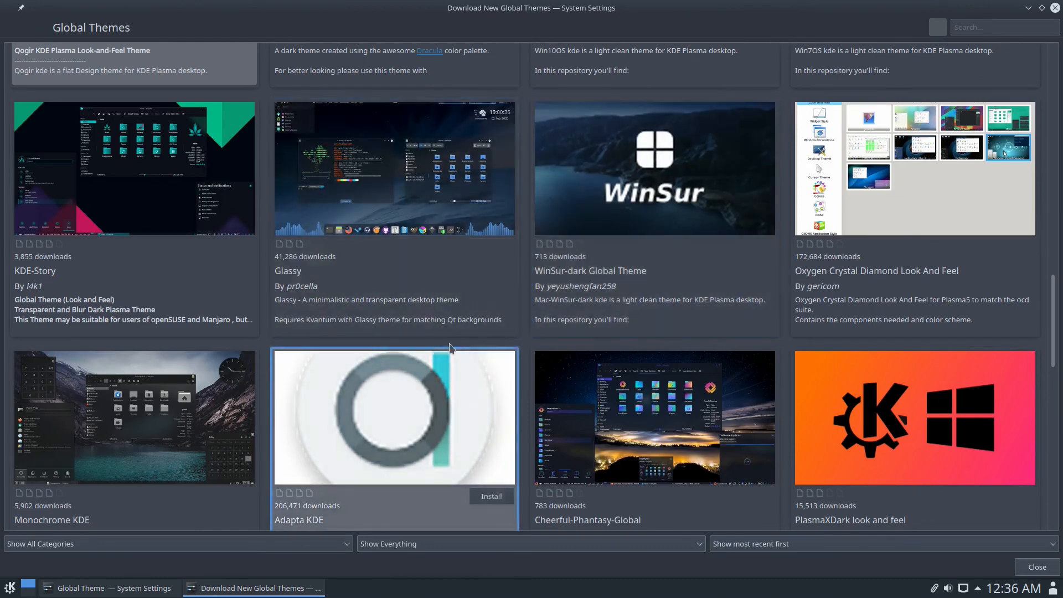
{"action": "scroll", "coordinate": [496, 460], "scroll_direction": "down", "scroll_amount": 1}
{"action": "left_click", "coordinate": [488, 447]}
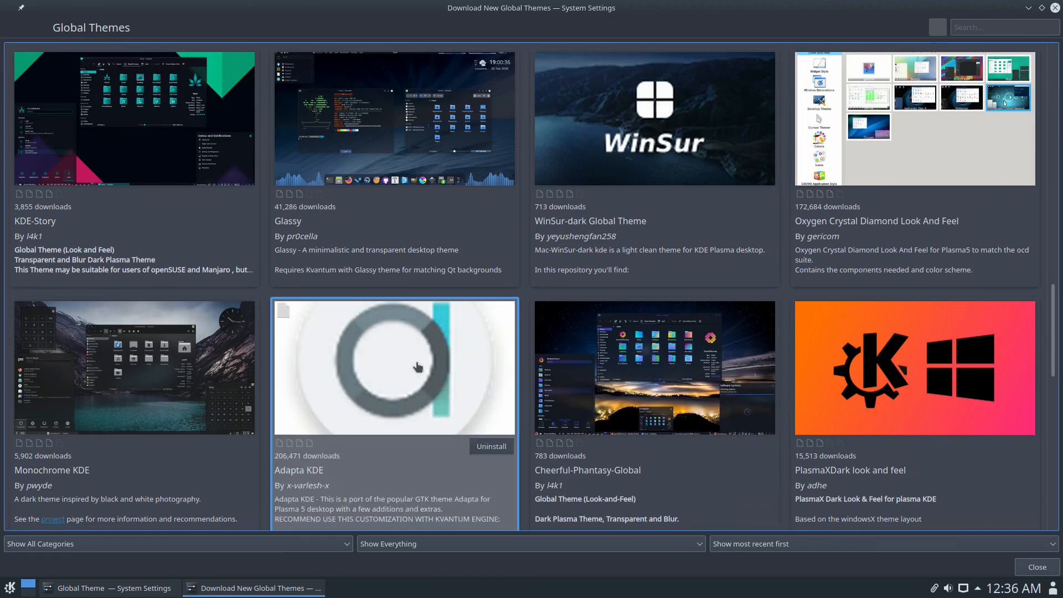
{"action": "scroll", "coordinate": [463, 253], "scroll_direction": "up", "scroll_amount": 1}
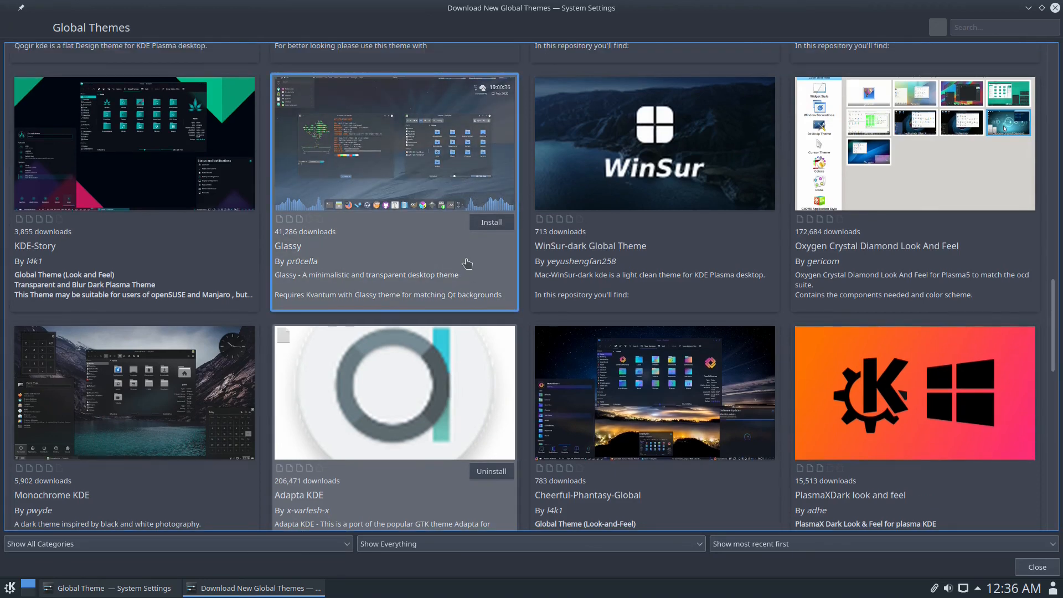
{"action": "left_click", "coordinate": [483, 223]}
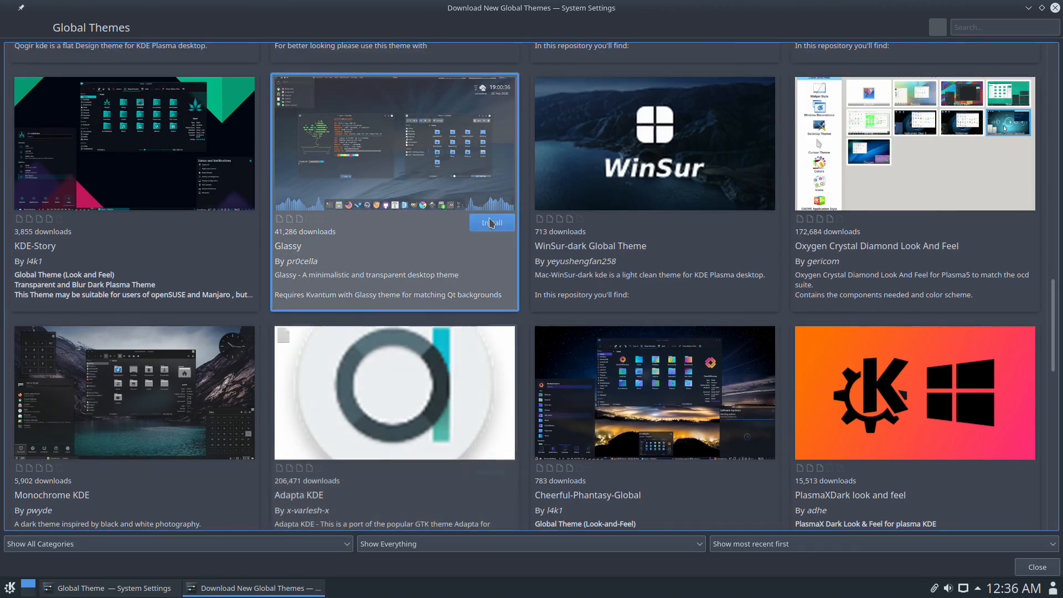
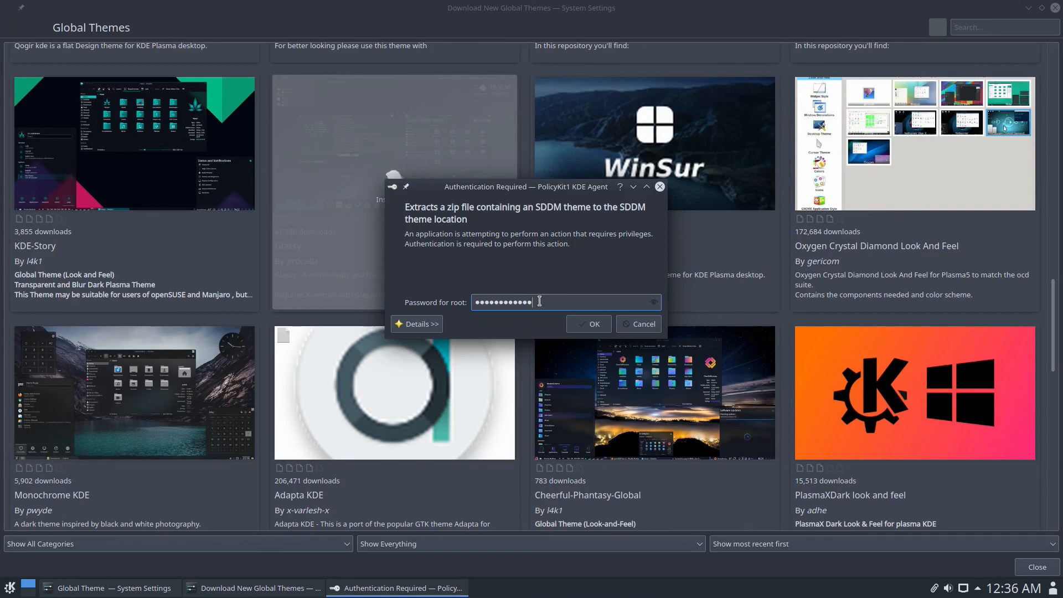
- Finish installing Glassy with the root password, then install the Aritim-Light global theme
{"action": "key", "text": "Return"}
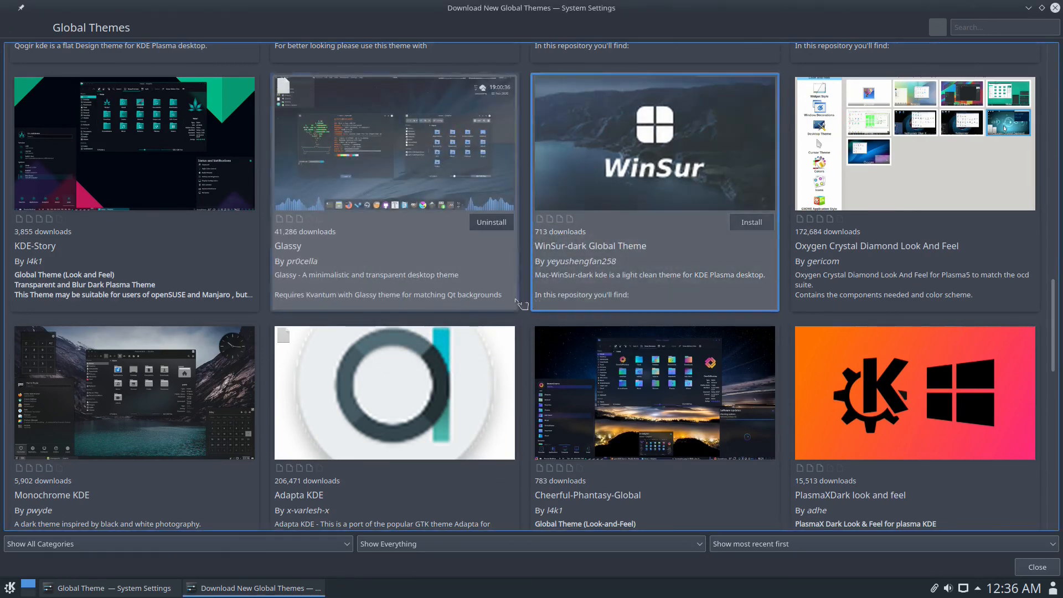
{"action": "scroll", "coordinate": [474, 330], "scroll_direction": "down", "scroll_amount": 2}
{"action": "scroll", "coordinate": [474, 330], "scroll_direction": "down", "scroll_amount": 3}
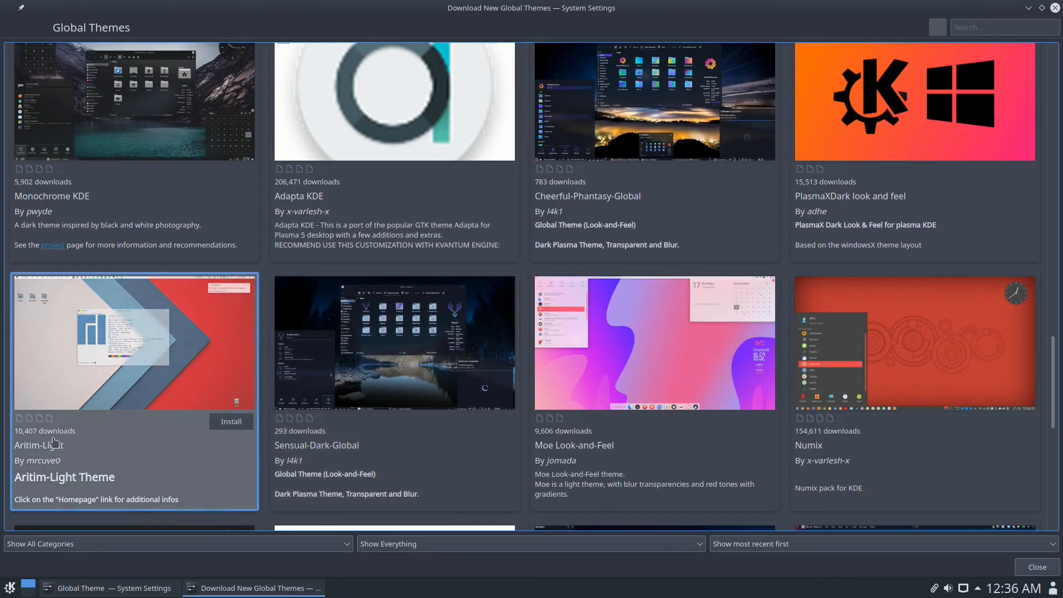
{"action": "left_click", "coordinate": [224, 424]}
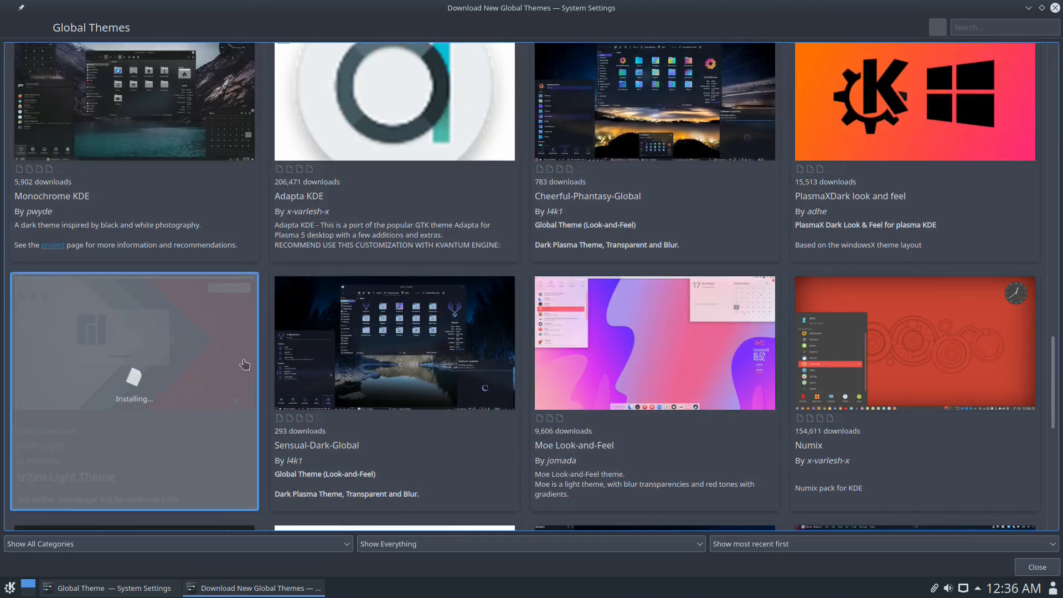
- Install the Materia KDE global theme and bring up Flat Remix KDE Look's installation options
{"action": "scroll", "coordinate": [308, 354], "scroll_direction": "down", "scroll_amount": 3}
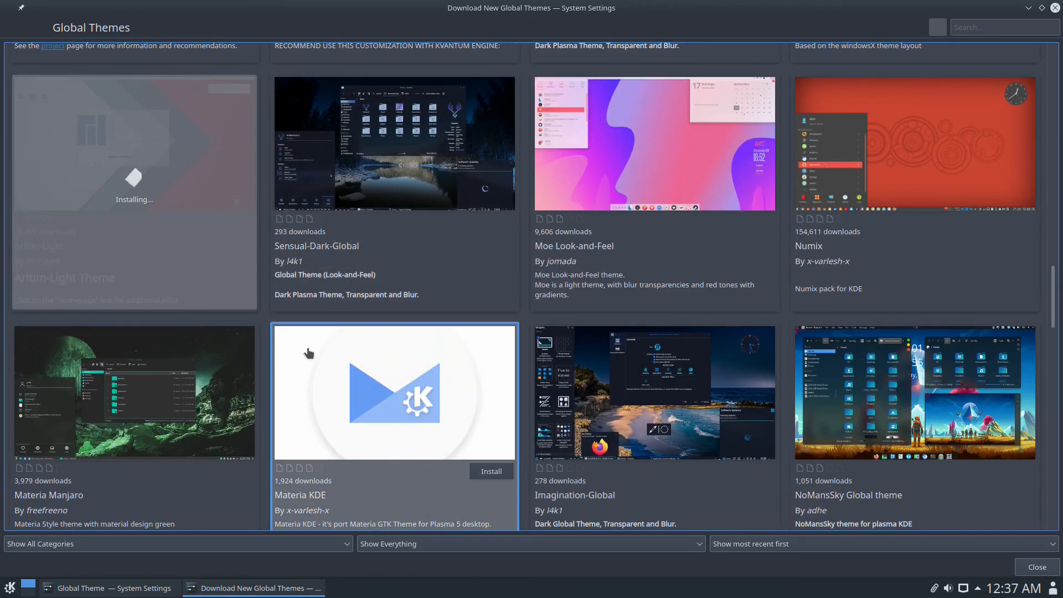
{"action": "left_click", "coordinate": [491, 471]}
{"action": "scroll", "coordinate": [442, 310], "scroll_direction": "down", "scroll_amount": 2}
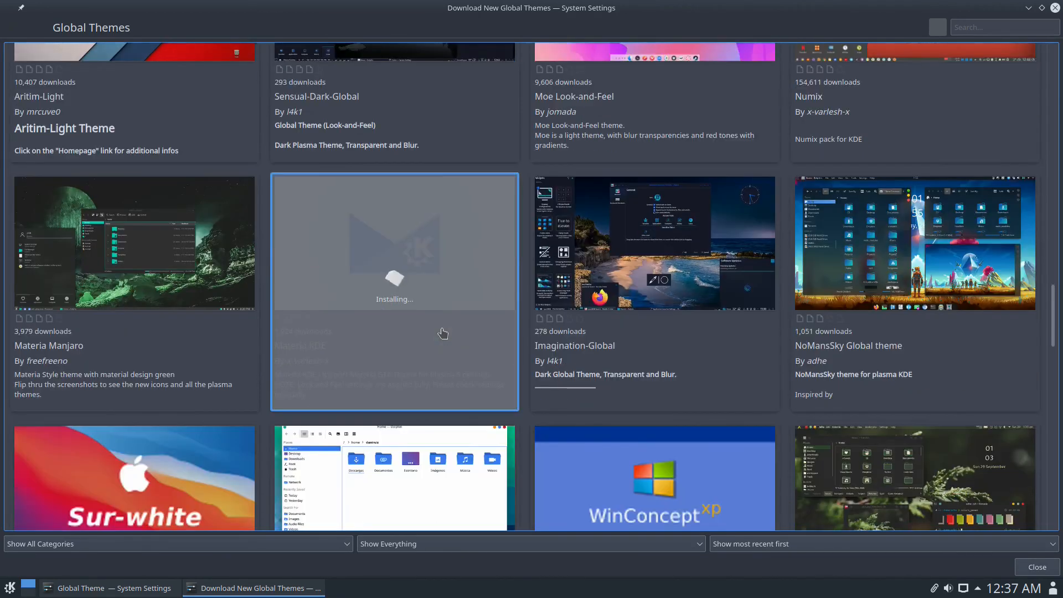
{"action": "scroll", "coordinate": [443, 333], "scroll_direction": "down", "scroll_amount": 1}
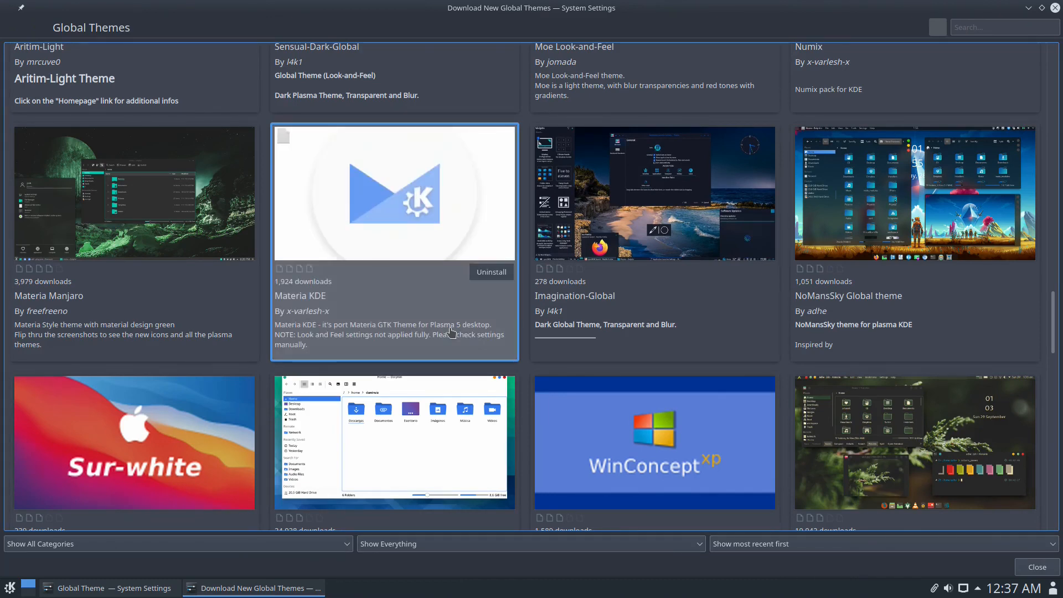
{"action": "scroll", "coordinate": [451, 332], "scroll_direction": "down", "scroll_amount": 3}
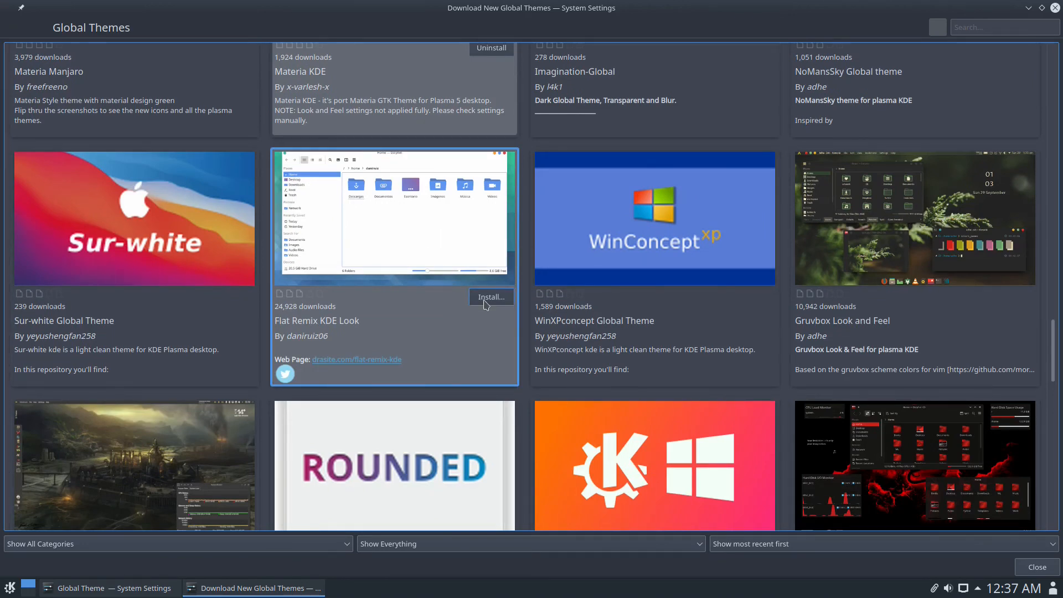
{"action": "left_click", "coordinate": [485, 298]}
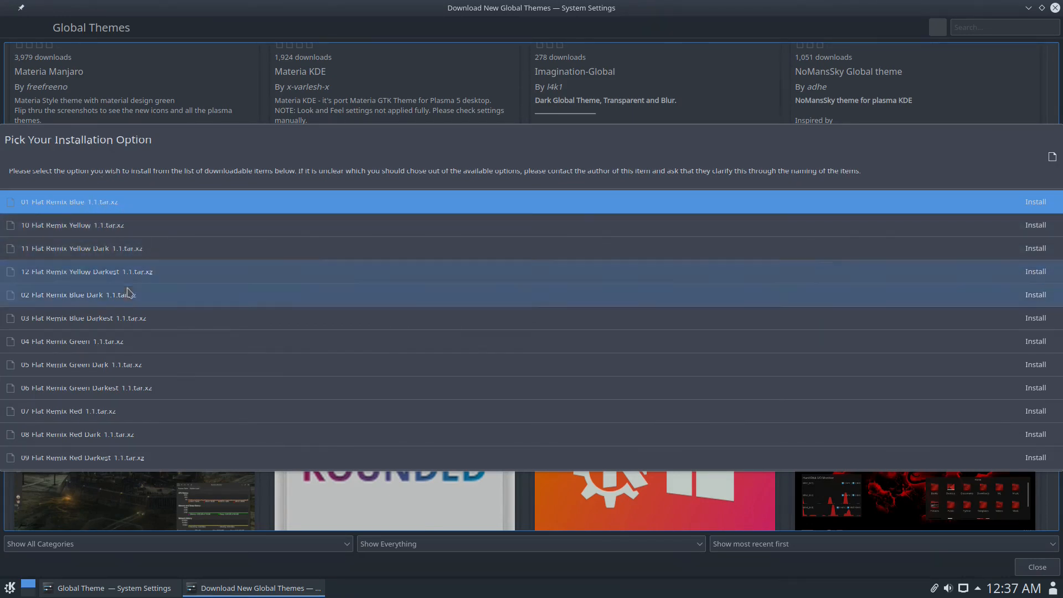
- Install the 02 Flat Remix Blue Dark variant, browse the theme grid, then close the download window
{"action": "left_click", "coordinate": [1035, 299]}
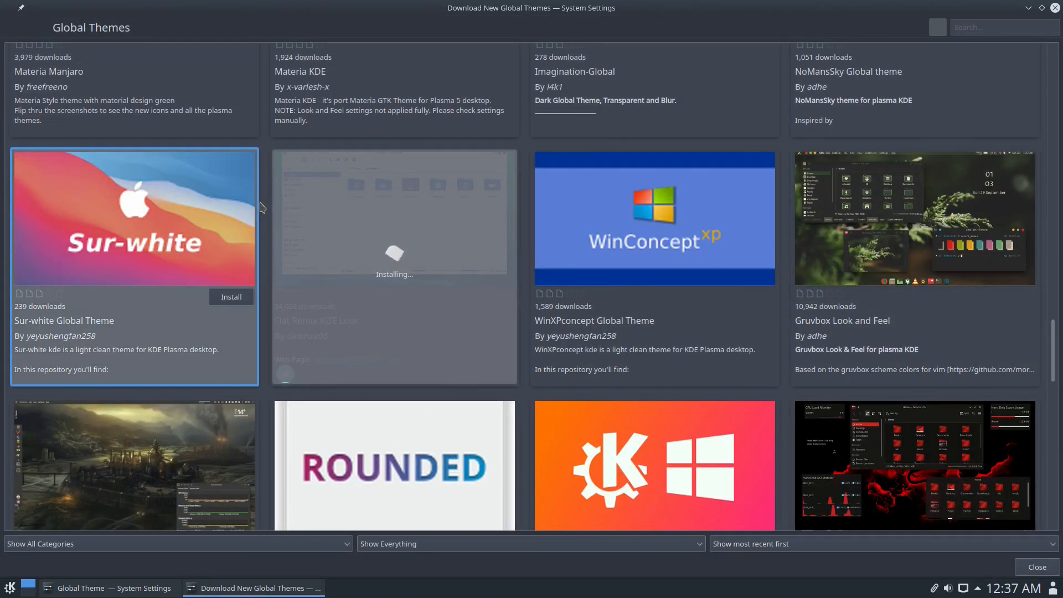
{"action": "scroll", "coordinate": [262, 207], "scroll_direction": "down", "scroll_amount": 3}
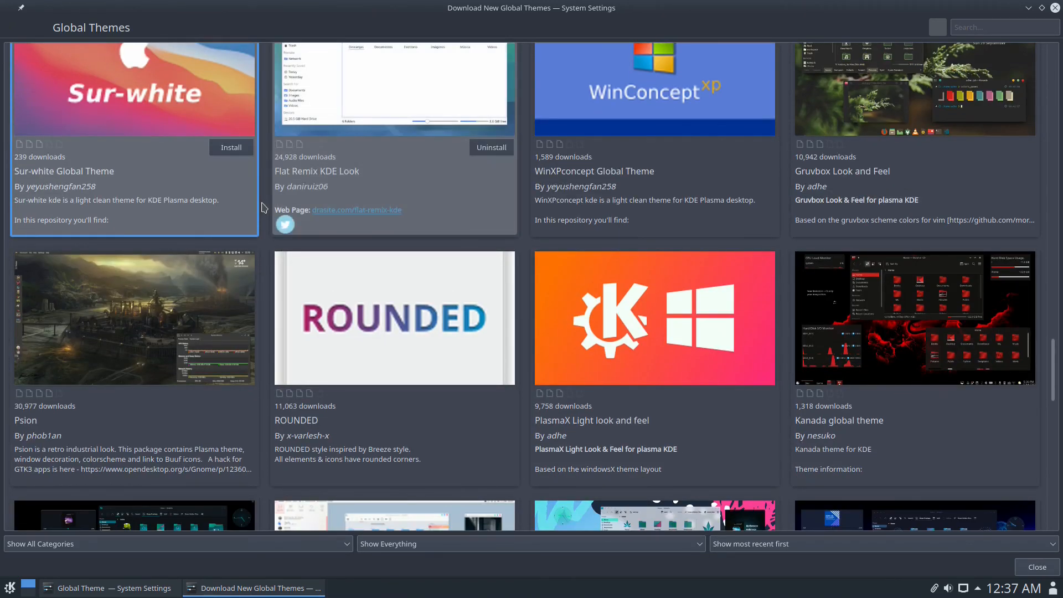
{"action": "scroll", "coordinate": [646, 332], "scroll_direction": "down", "scroll_amount": 5}
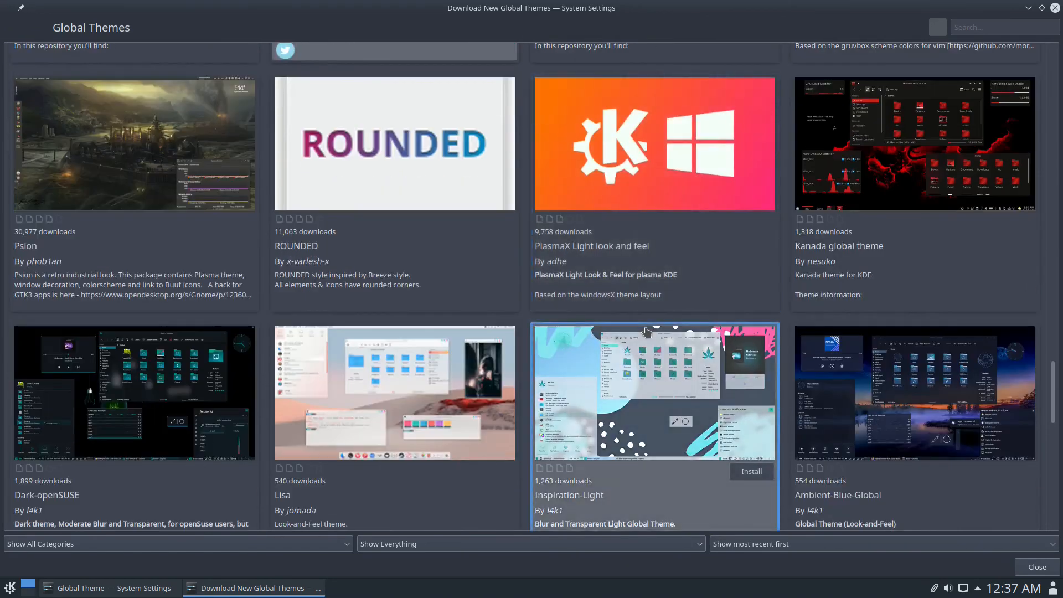
{"action": "scroll", "coordinate": [646, 332], "scroll_direction": "down", "scroll_amount": 2}
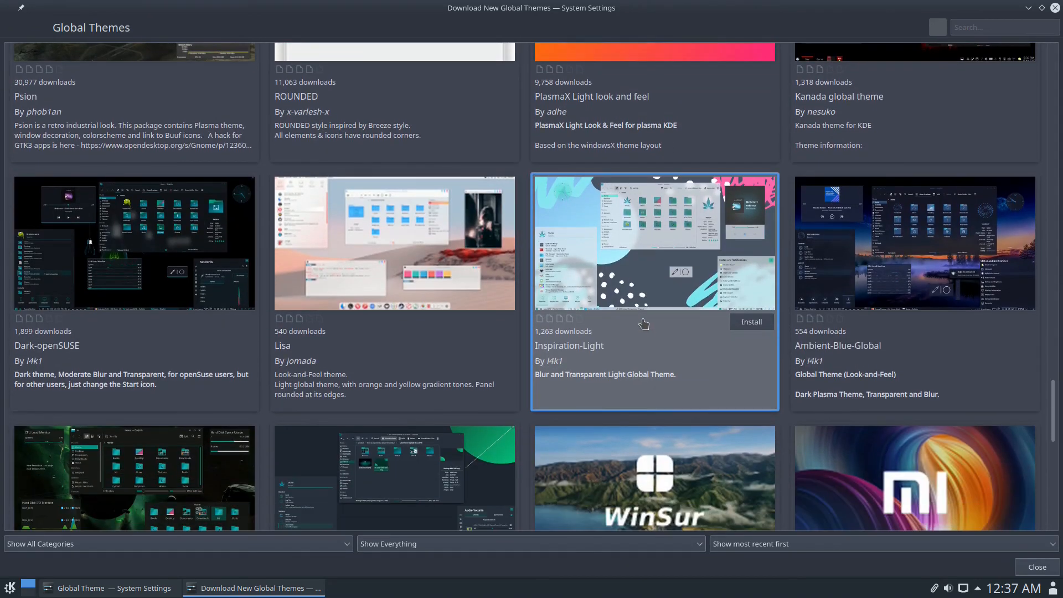
{"action": "scroll", "coordinate": [643, 324], "scroll_direction": "down", "scroll_amount": 4}
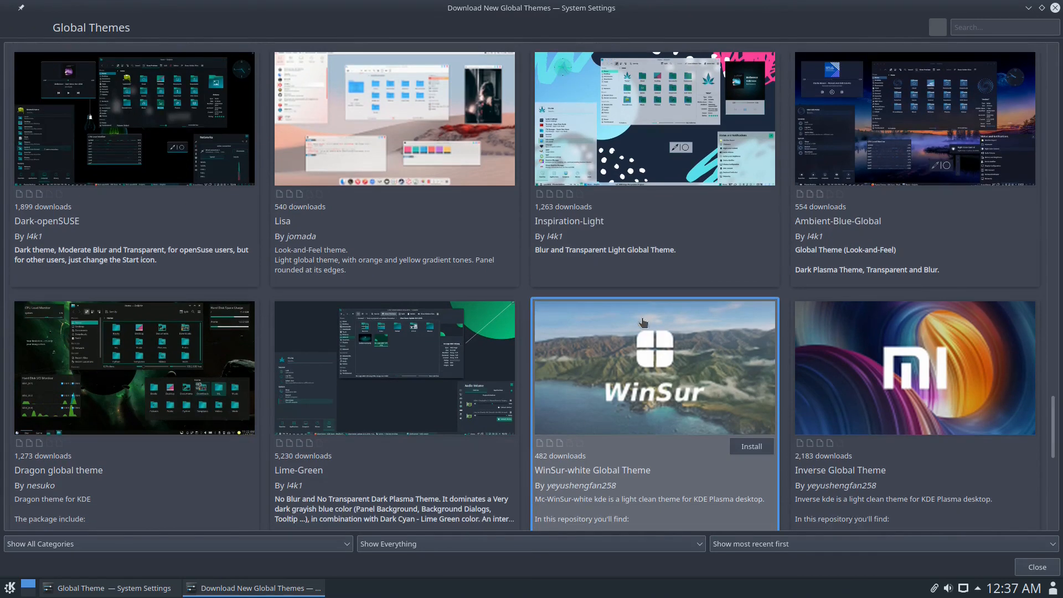
{"action": "scroll", "coordinate": [642, 320], "scroll_direction": "down", "scroll_amount": 3}
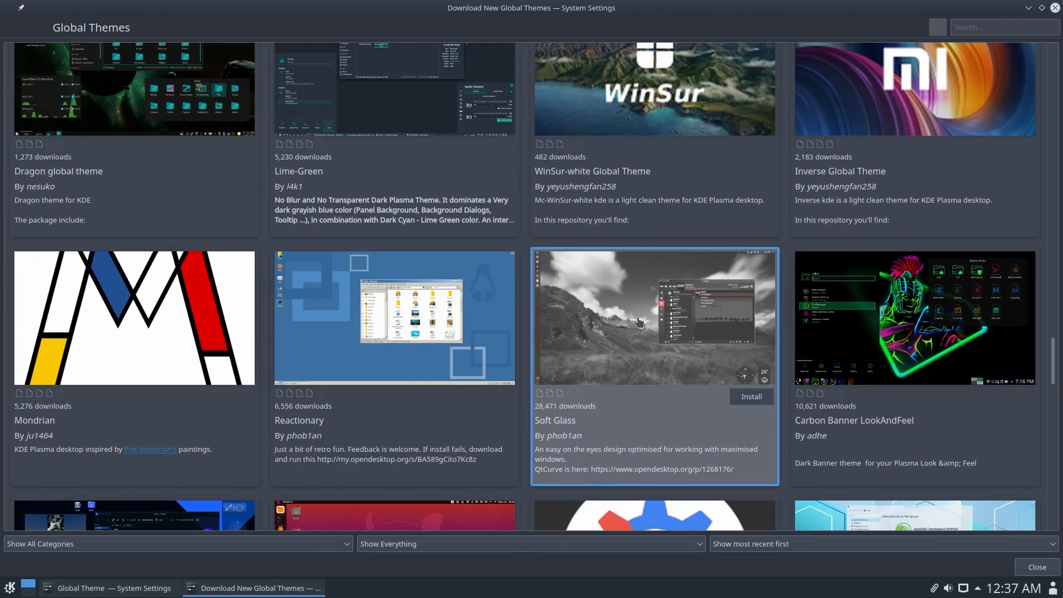
{"action": "scroll", "coordinate": [638, 322], "scroll_direction": "down", "scroll_amount": 4}
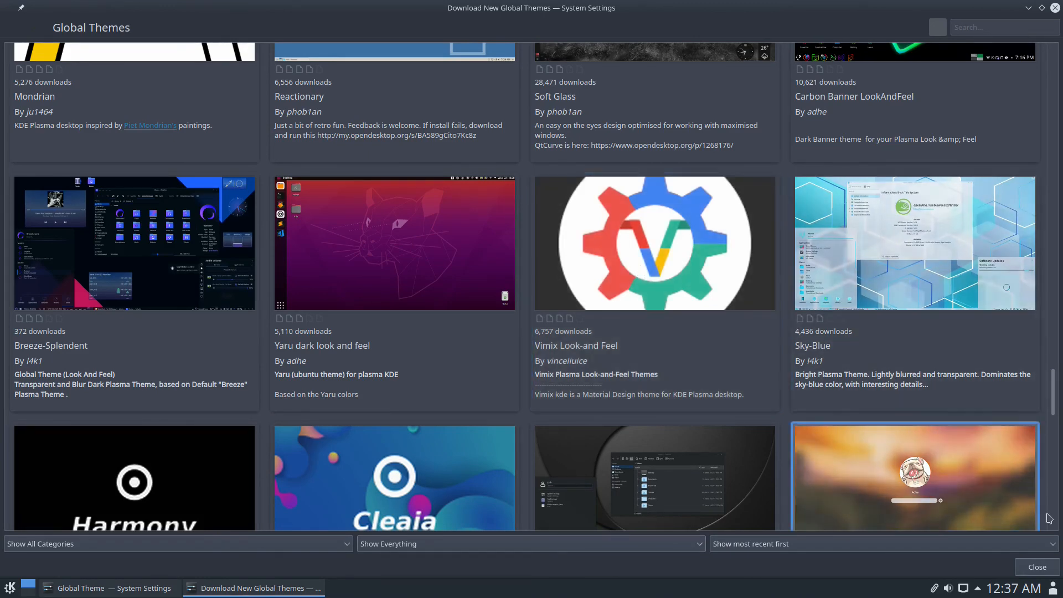
{"action": "left_click", "coordinate": [1039, 569]}
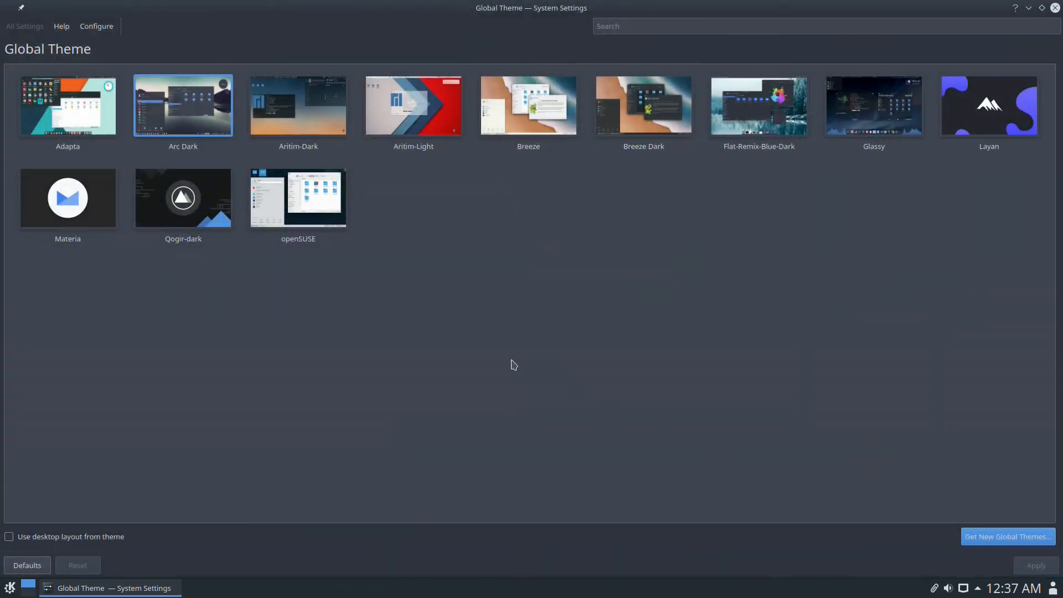
- Apply Qogir-dark as the global theme, glance at the application launcher, and close System Settings
{"action": "left_click", "coordinate": [205, 218]}
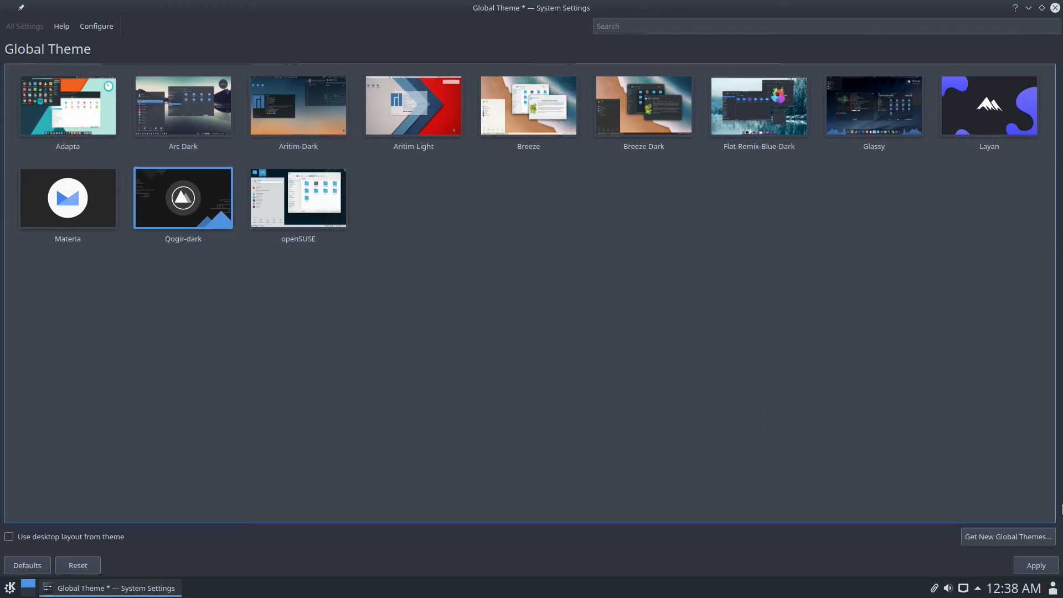
{"action": "left_click", "coordinate": [1039, 572]}
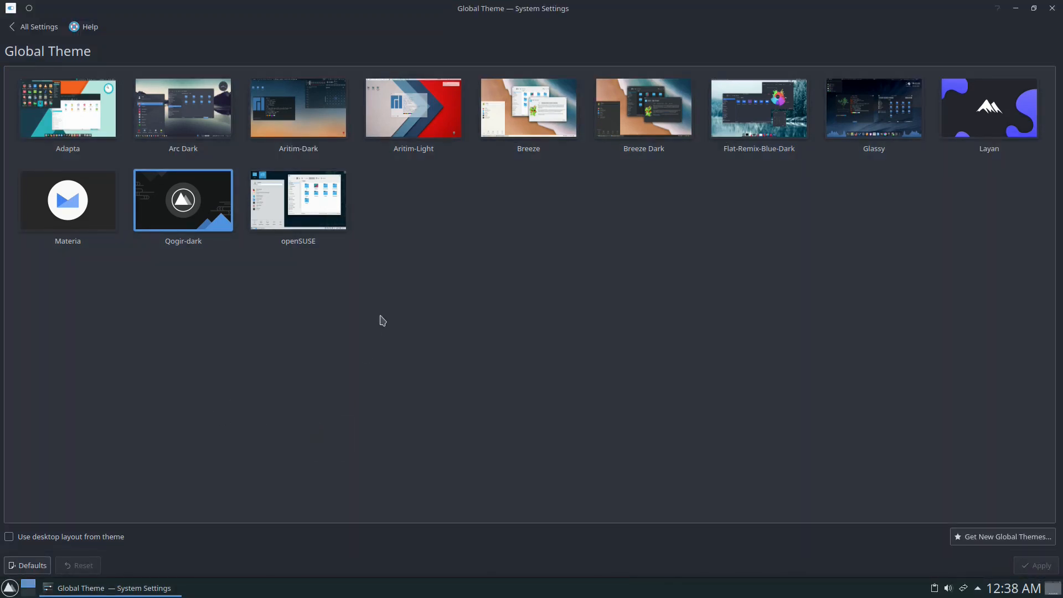
{"action": "left_click", "coordinate": [9, 588]}
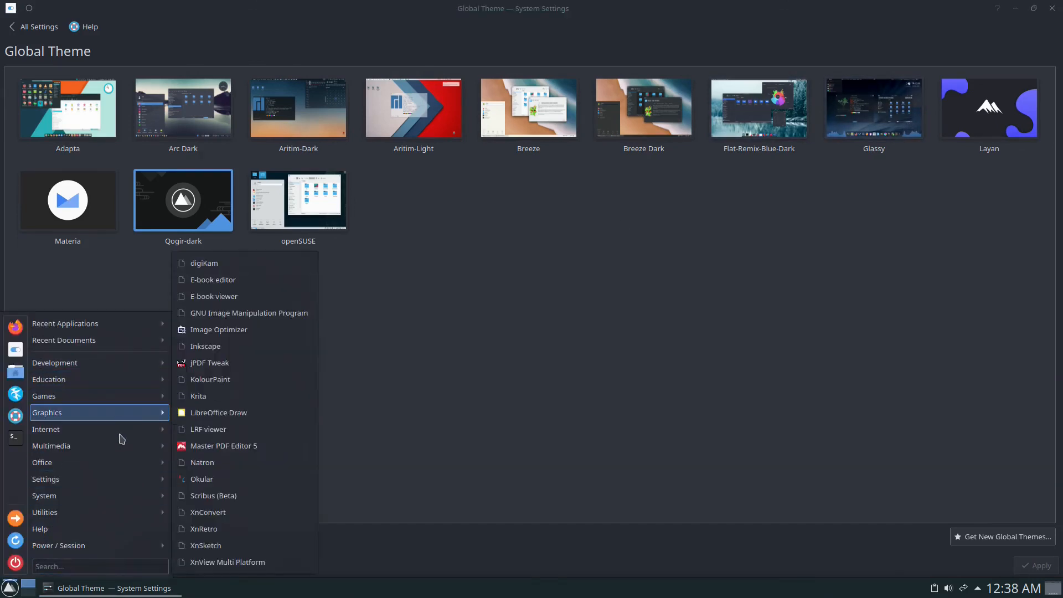
{"action": "mouse_move", "coordinate": [127, 499]}
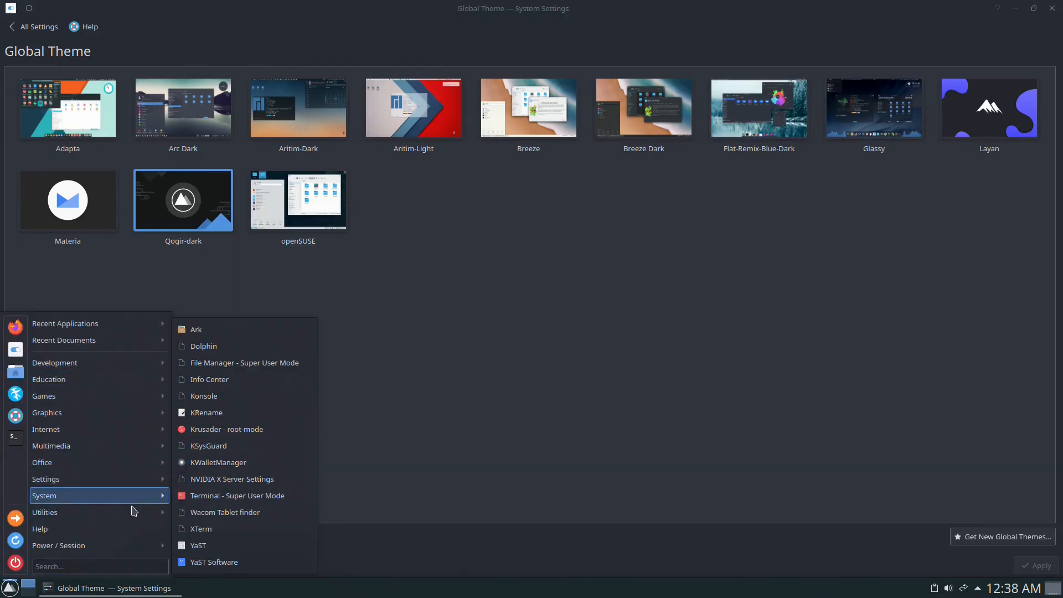
{"action": "left_click", "coordinate": [615, 310]}
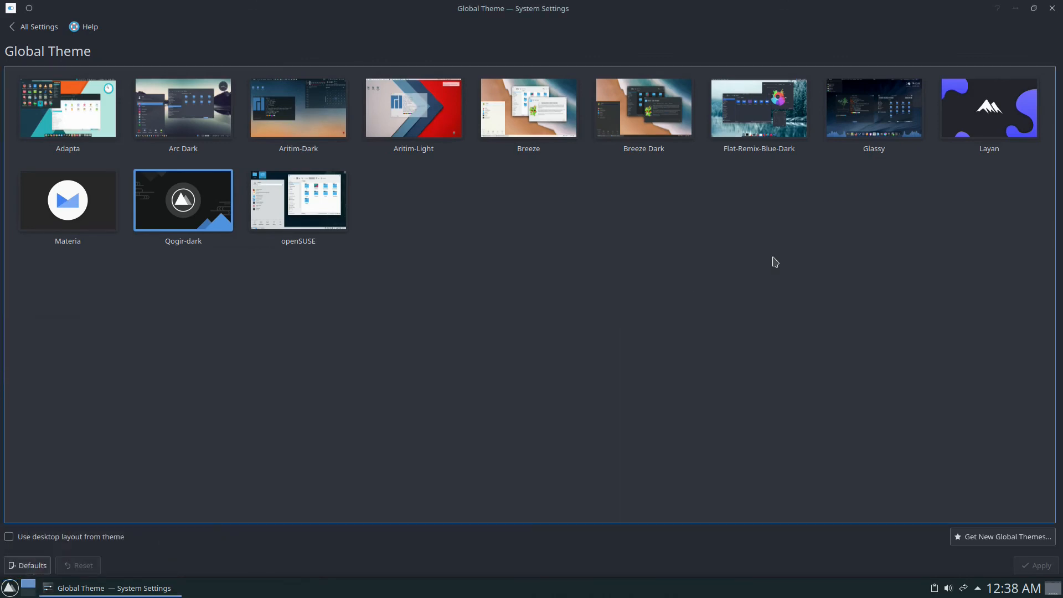
{"action": "left_click", "coordinate": [1052, 9]}
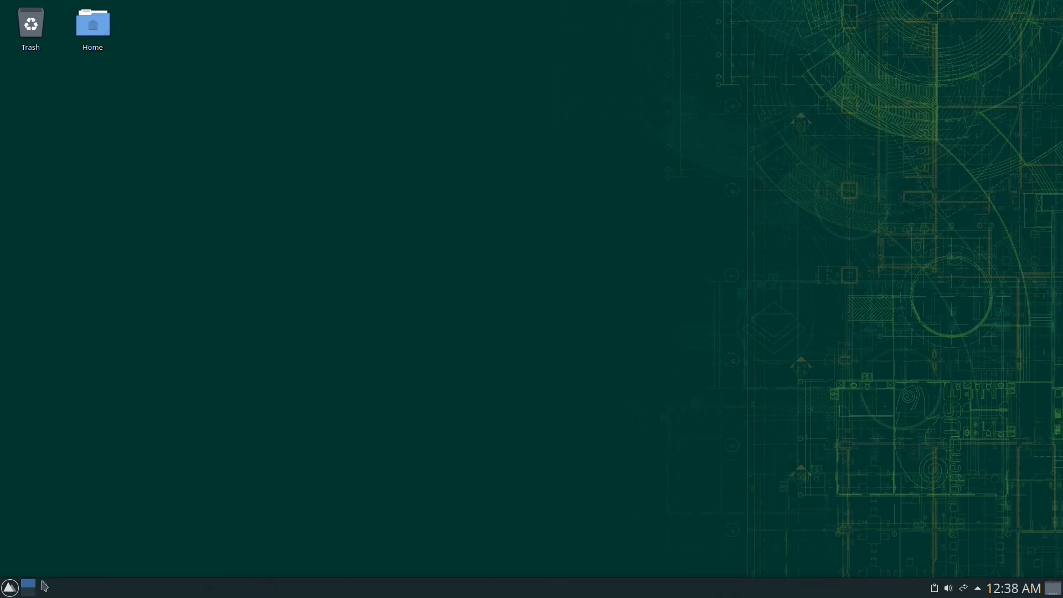
- In panel edit mode, drag the Screen Edge handle to dock the panel at the top
{"action": "right_click", "coordinate": [563, 594]}
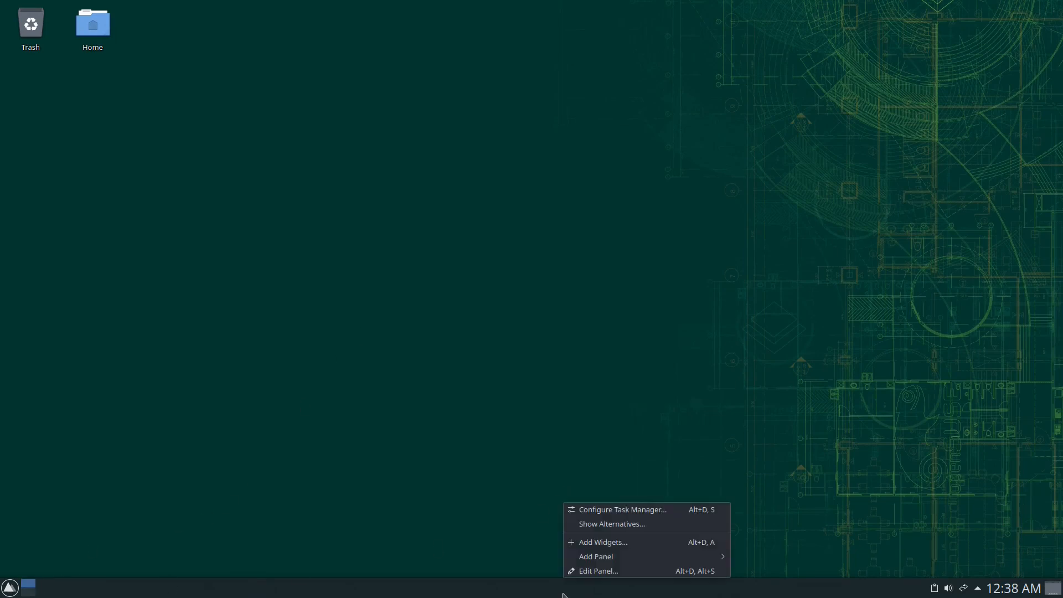
{"action": "left_click", "coordinate": [628, 571]}
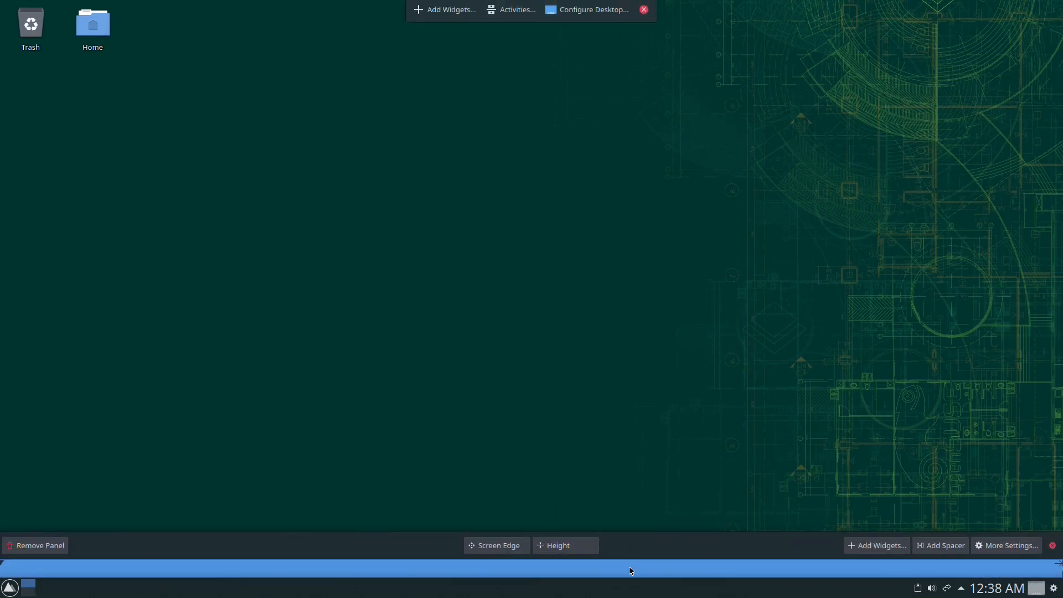
{"action": "left_click_drag", "start_coordinate": [501, 546], "coordinate": [540, 35]}
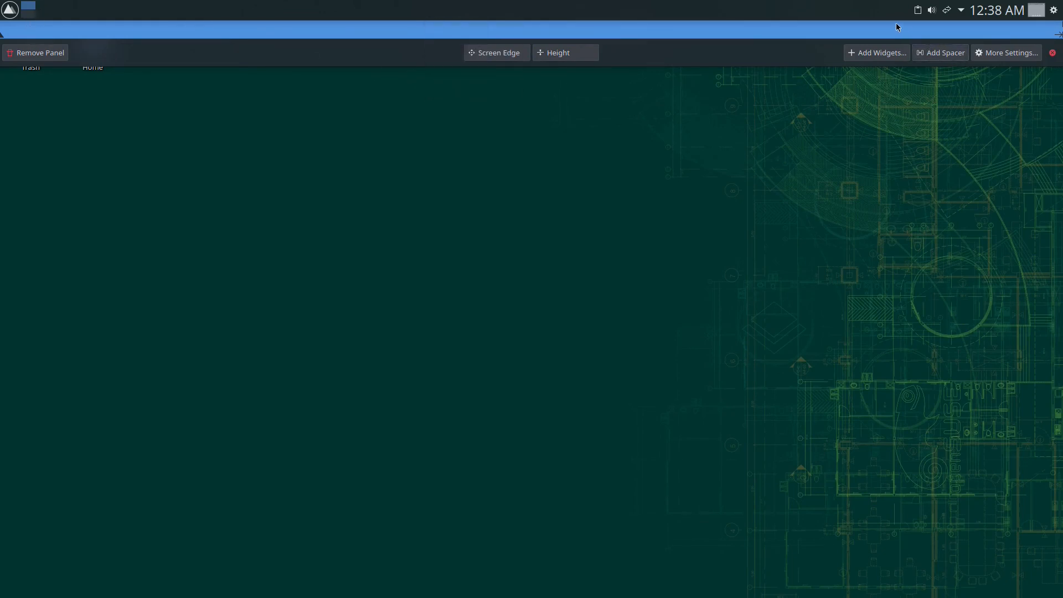
{"action": "mouse_move", "coordinate": [498, 5]}
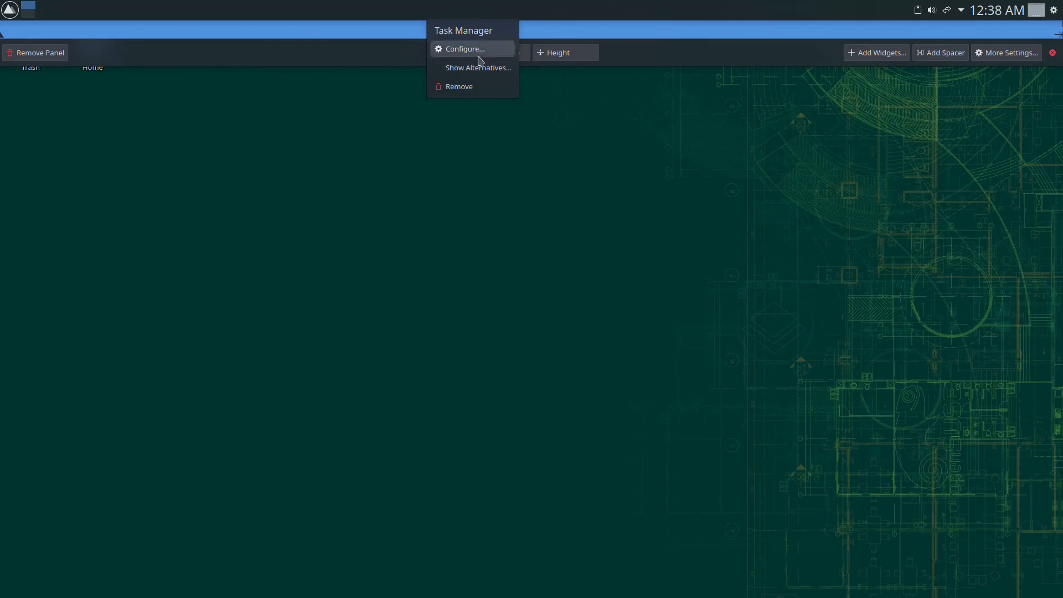
{"action": "left_click", "coordinate": [460, 88]}
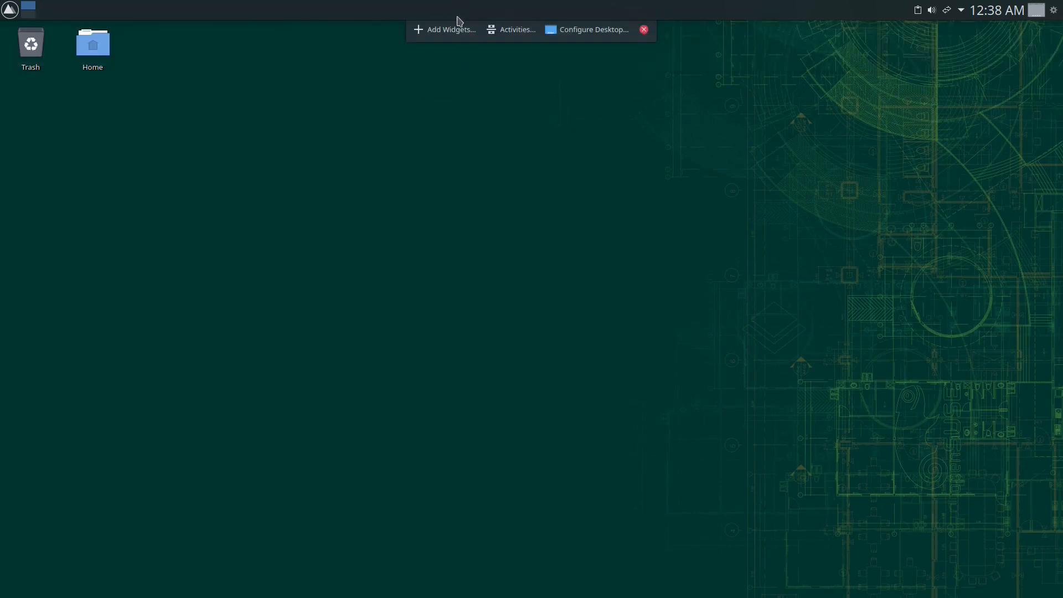
- Enter panel edit mode repeatedly and make unsuccessful attempts to remove the Task Manager
{"action": "right_click", "coordinate": [526, 11]}
{"action": "left_click", "coordinate": [560, 87]}
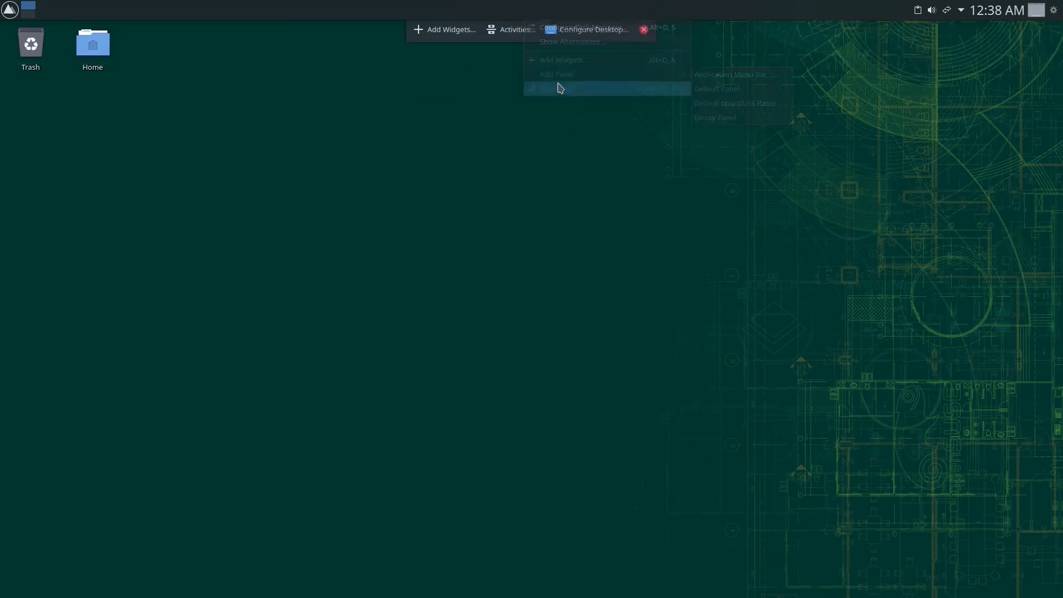
{"action": "mouse_move", "coordinate": [482, 6]}
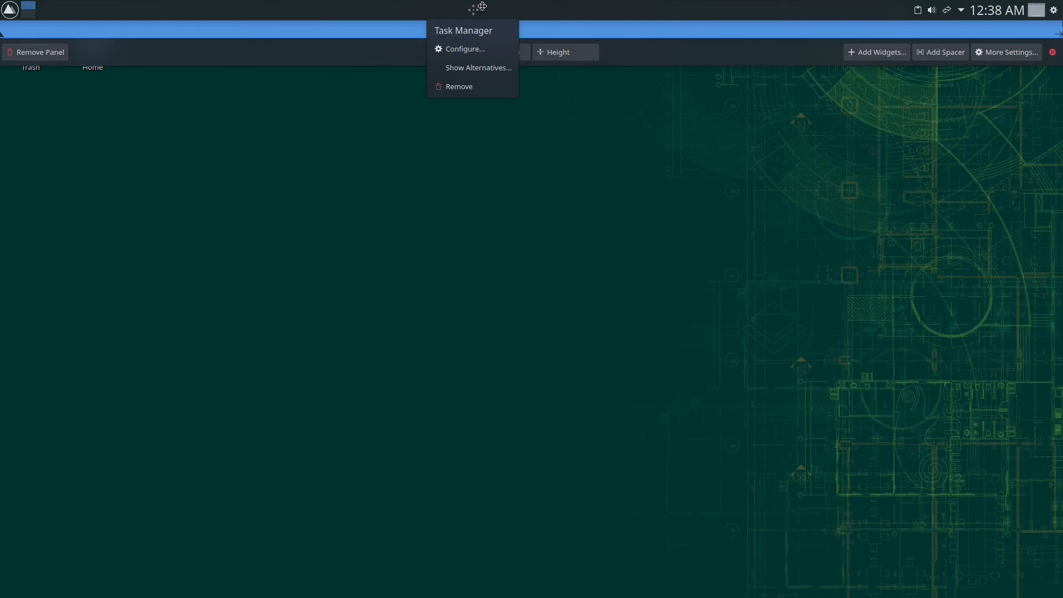
{"action": "left_click", "coordinate": [469, 87]}
{"action": "right_click", "coordinate": [472, 12]}
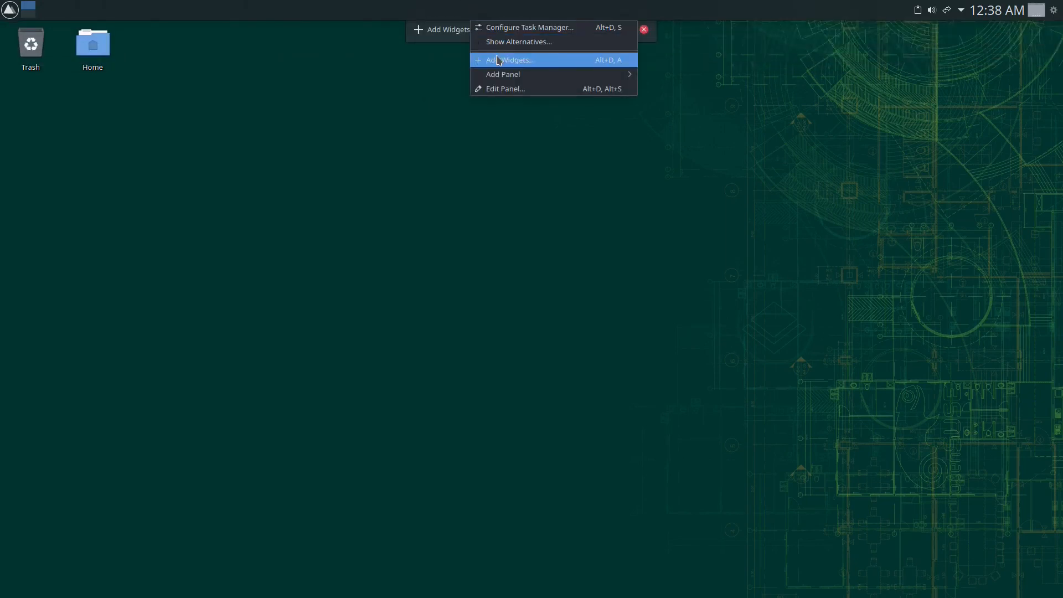
{"action": "left_click", "coordinate": [499, 88]}
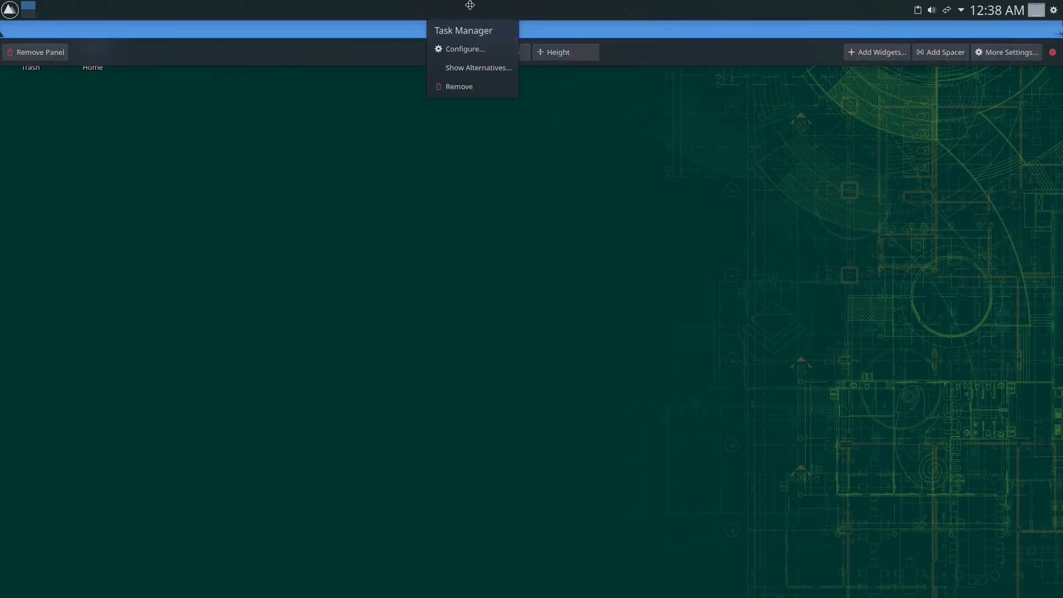
{"action": "mouse_move", "coordinate": [459, 9]}
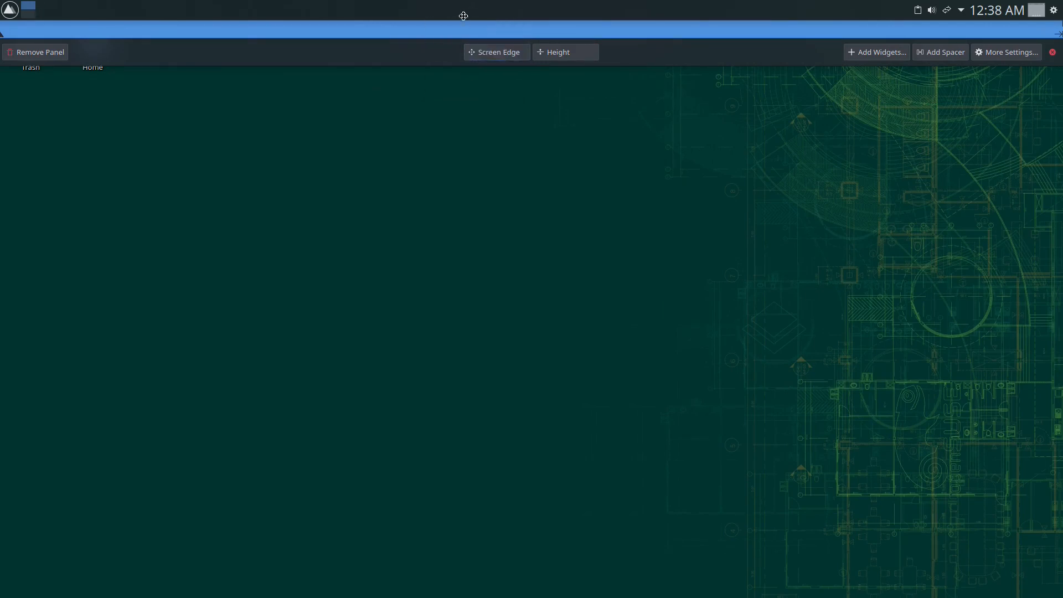
{"action": "left_click", "coordinate": [469, 86]}
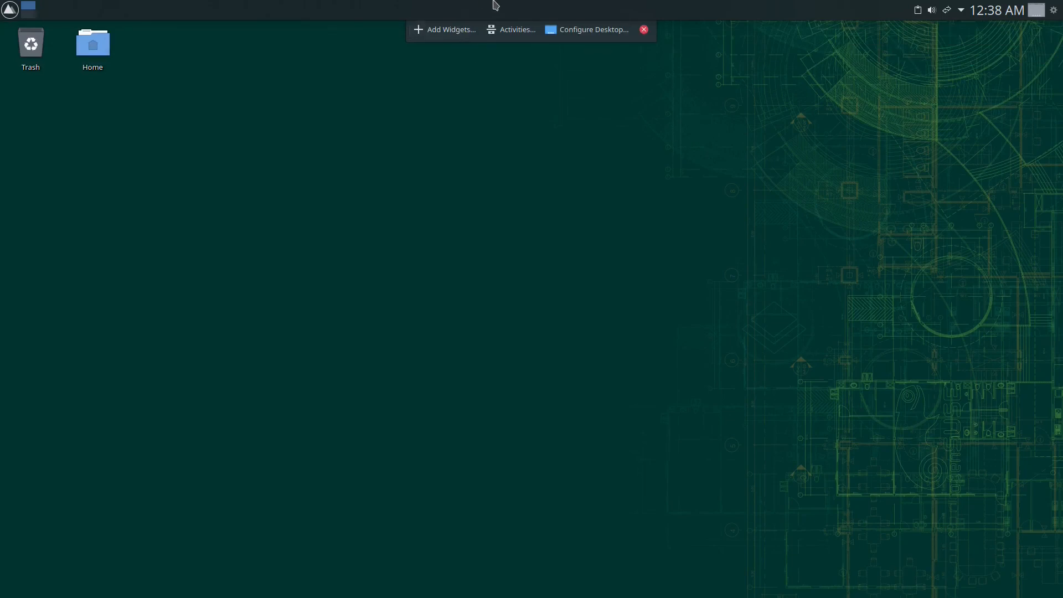
{"action": "left_click", "coordinate": [644, 29]}
{"action": "right_click", "coordinate": [453, 19]}
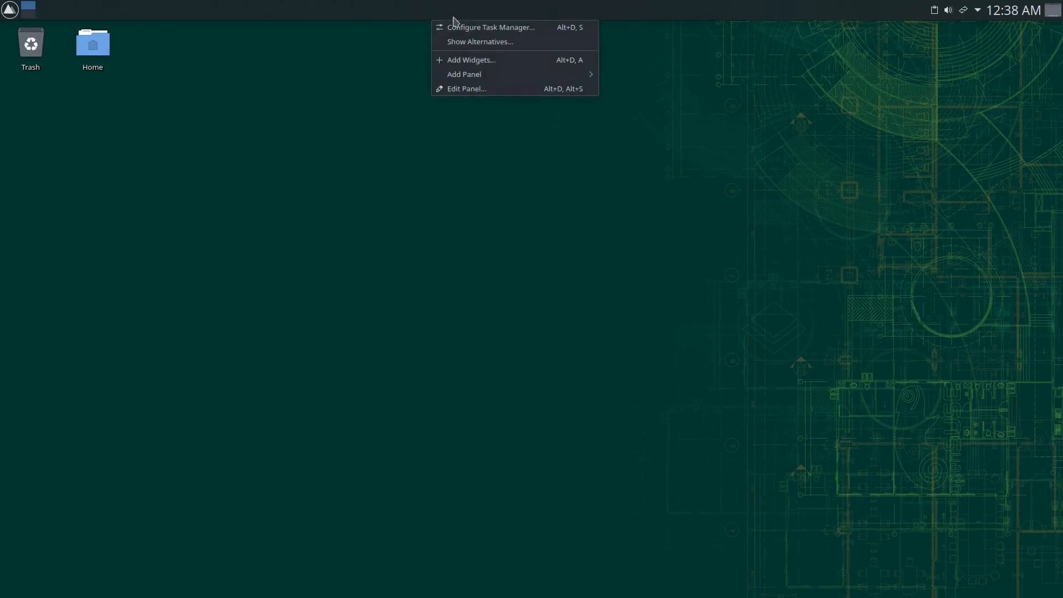
{"action": "left_click", "coordinate": [487, 88]}
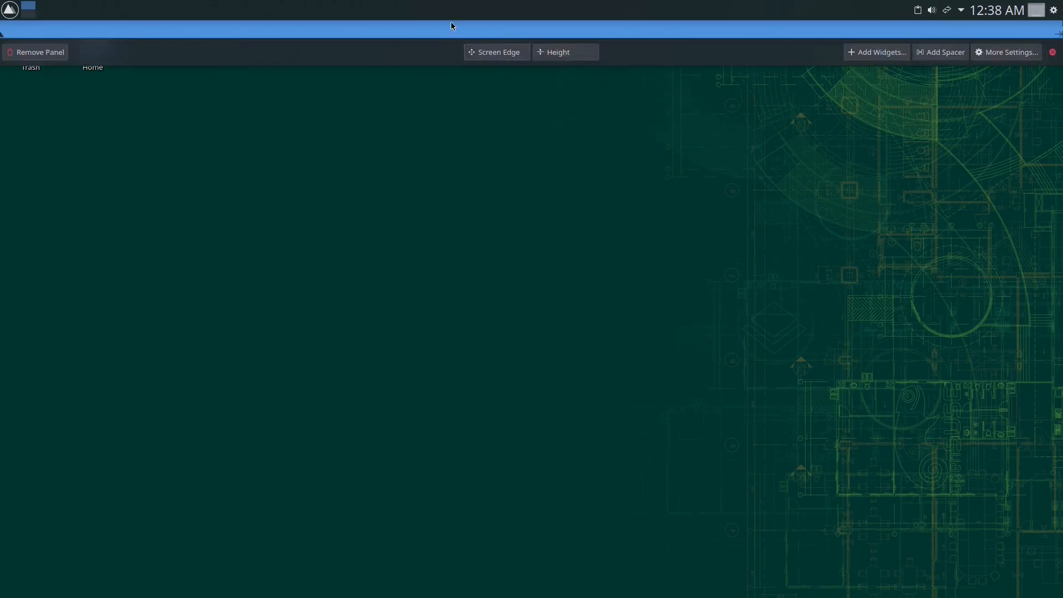
{"action": "left_click", "coordinate": [450, 83]}
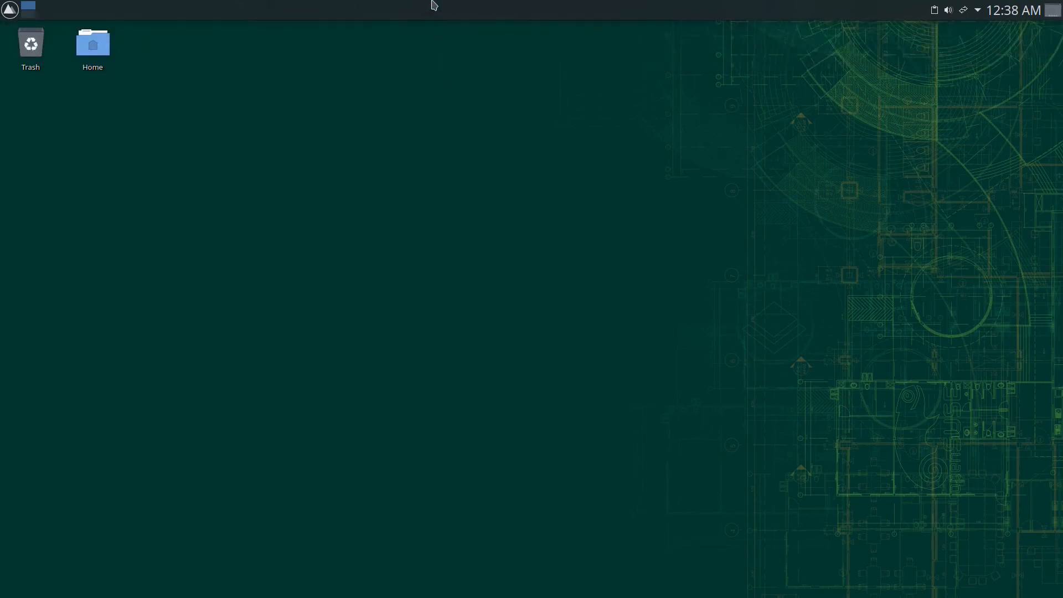
- Remove the Task Manager through its right-click menu and finish editing the panel
{"action": "right_click", "coordinate": [444, 18]}
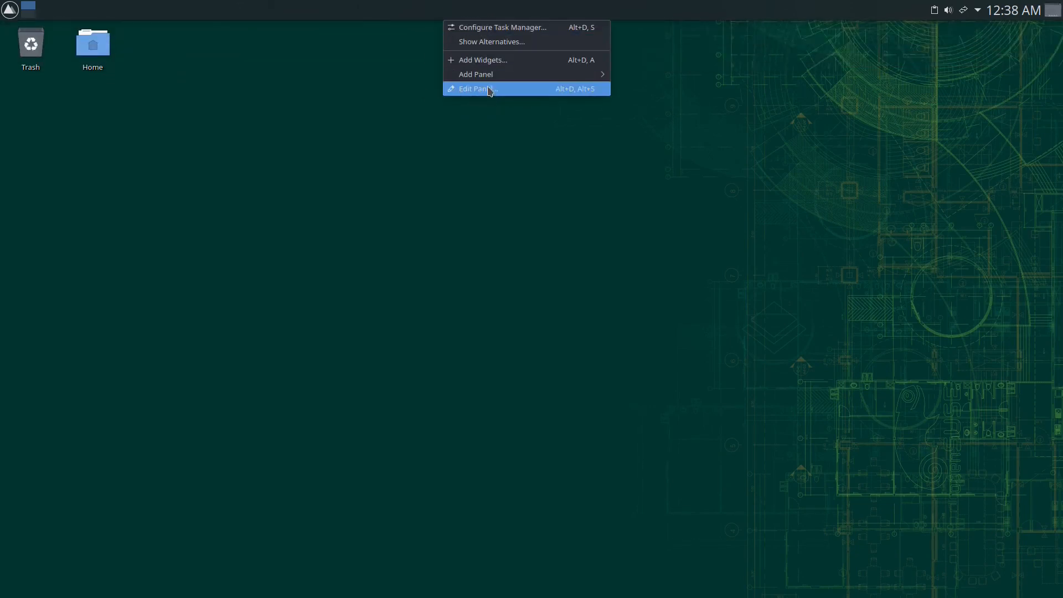
{"action": "left_click", "coordinate": [487, 88]}
{"action": "mouse_move", "coordinate": [455, 11]}
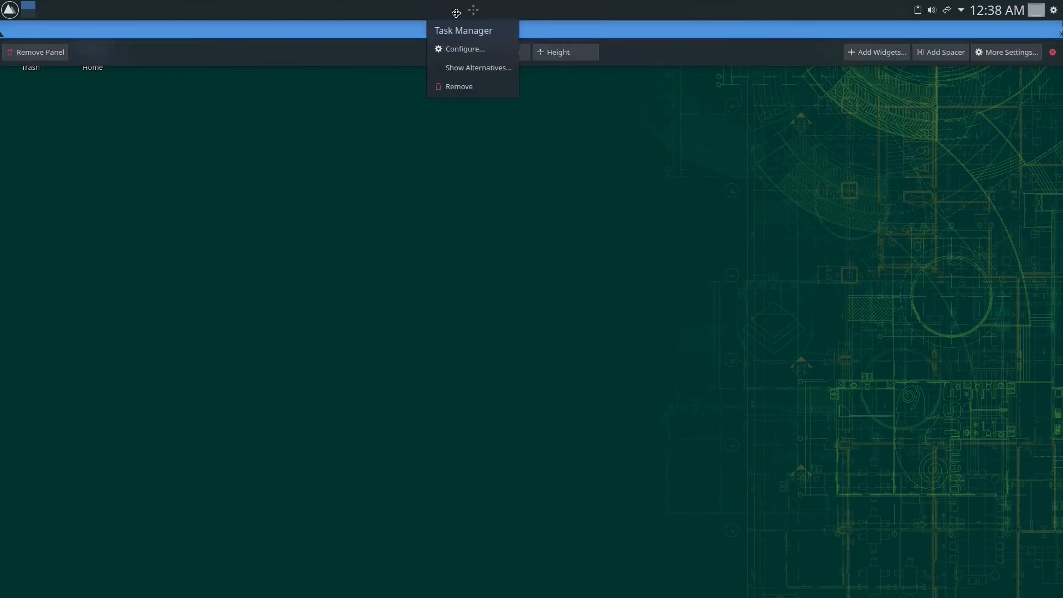
{"action": "left_click", "coordinate": [467, 87]}
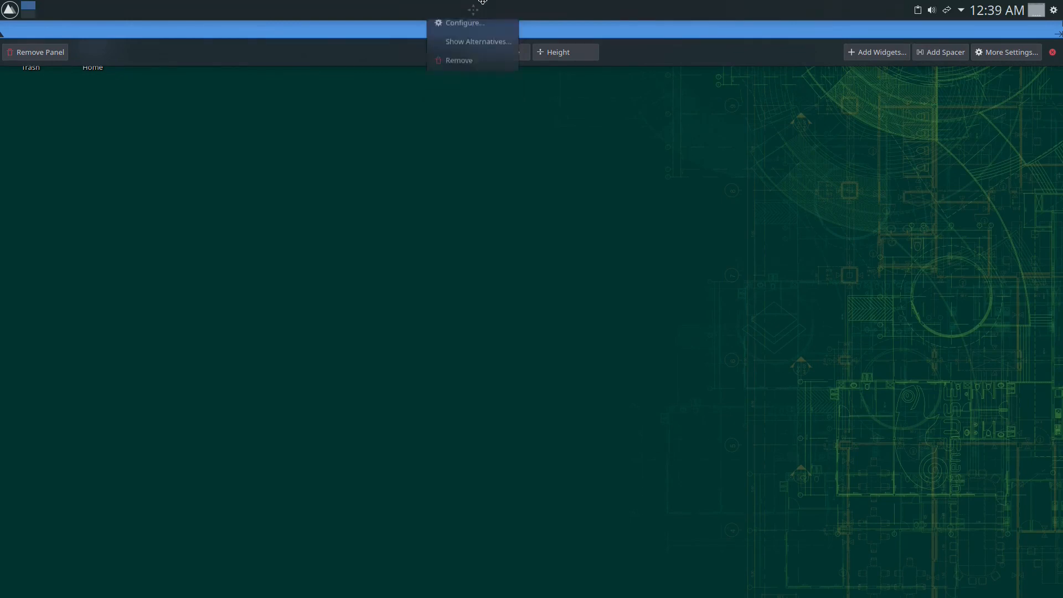
{"action": "left_click", "coordinate": [464, 85]}
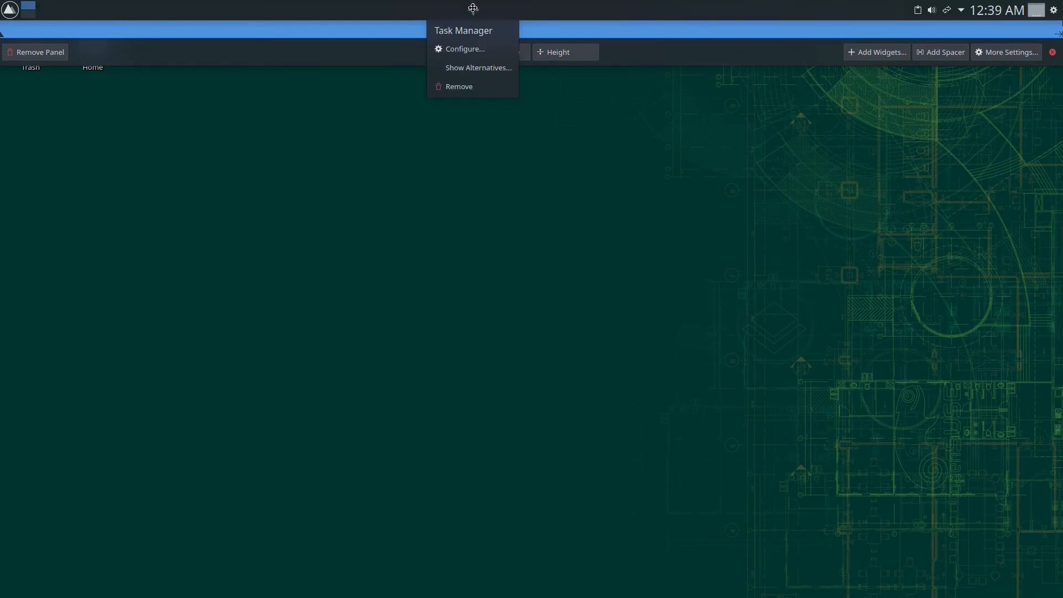
{"action": "left_click", "coordinate": [468, 84]}
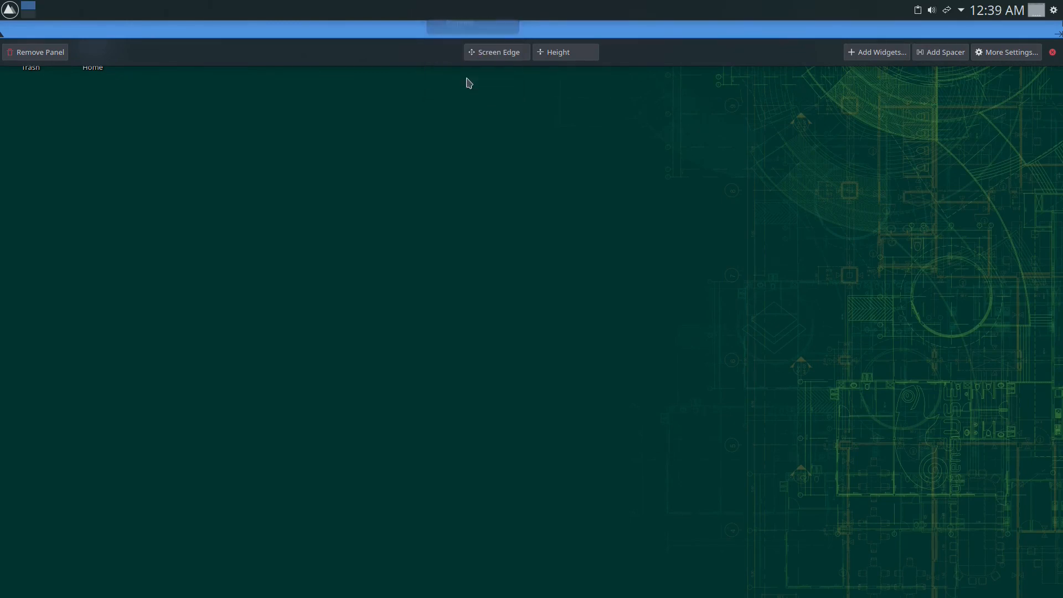
{"action": "right_click", "coordinate": [463, 6]}
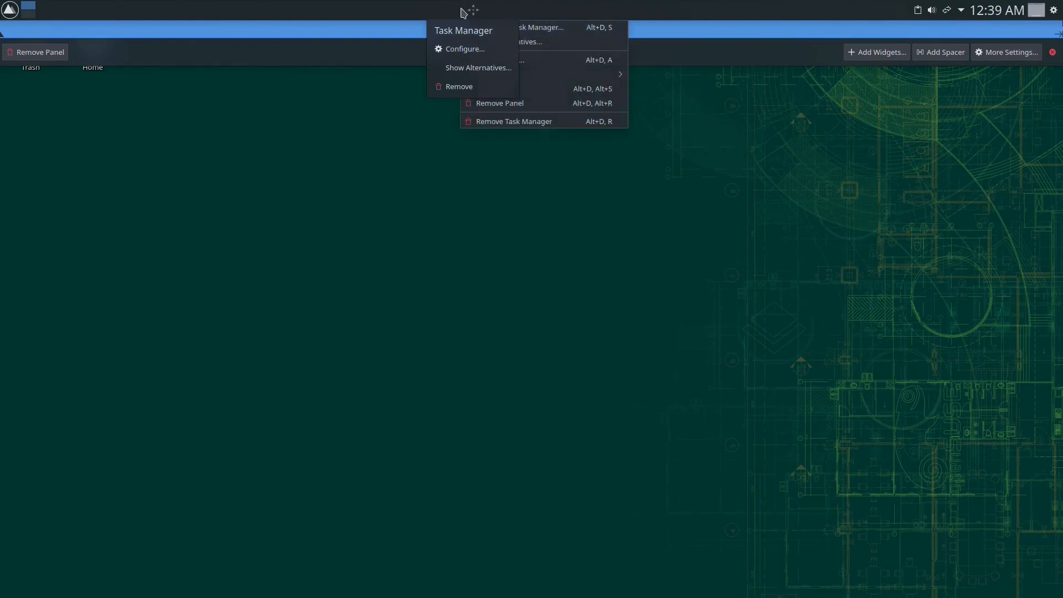
{"action": "left_click", "coordinate": [542, 123]}
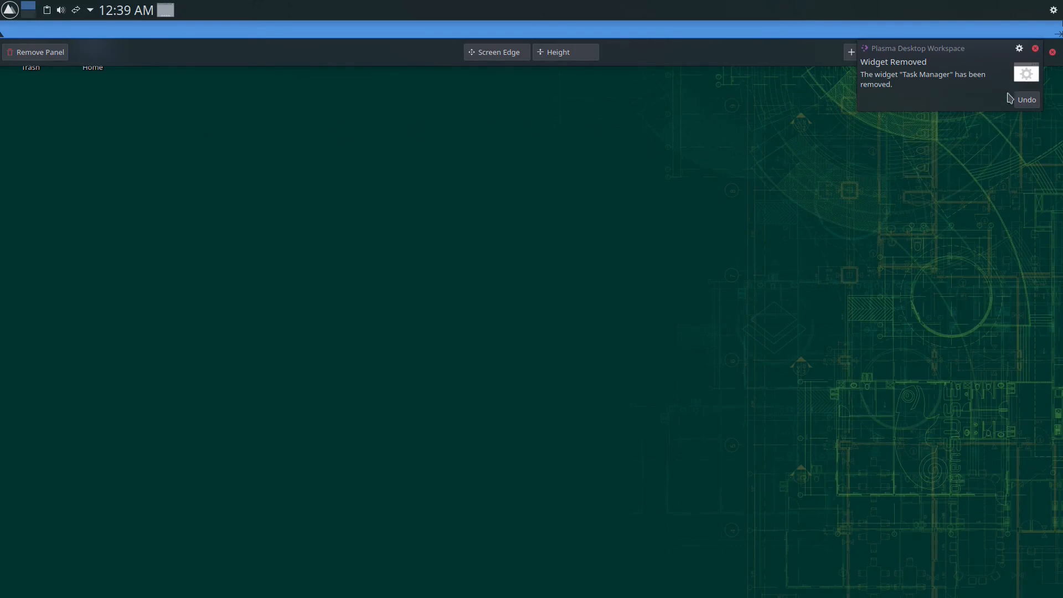
{"action": "left_click", "coordinate": [1039, 49]}
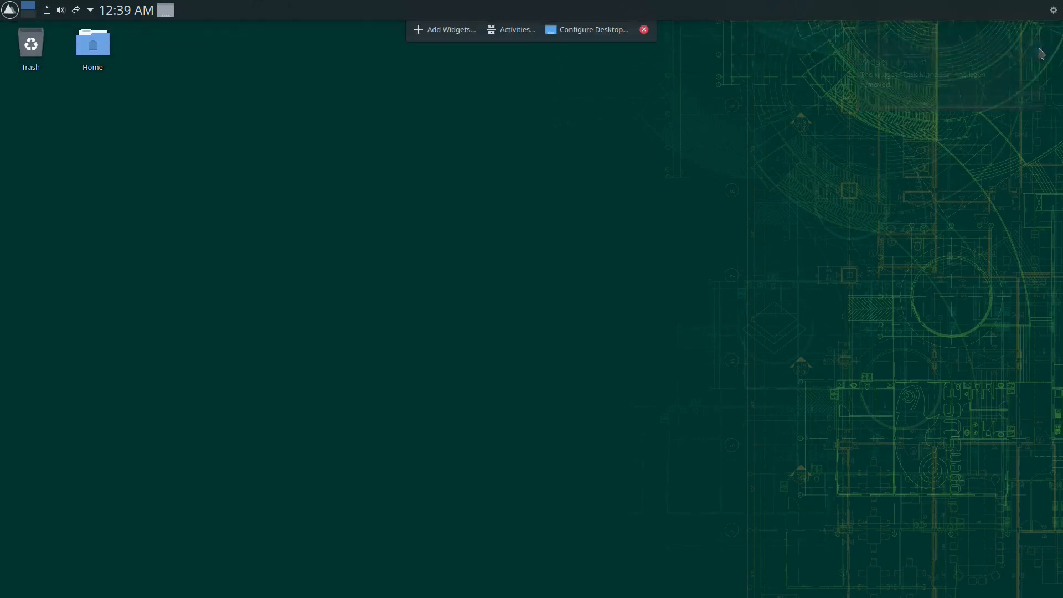
- Add the Icons-only Task Manager and Search widgets to the panel using 'task' and 'sear' searches
{"action": "left_click", "coordinate": [437, 32]}
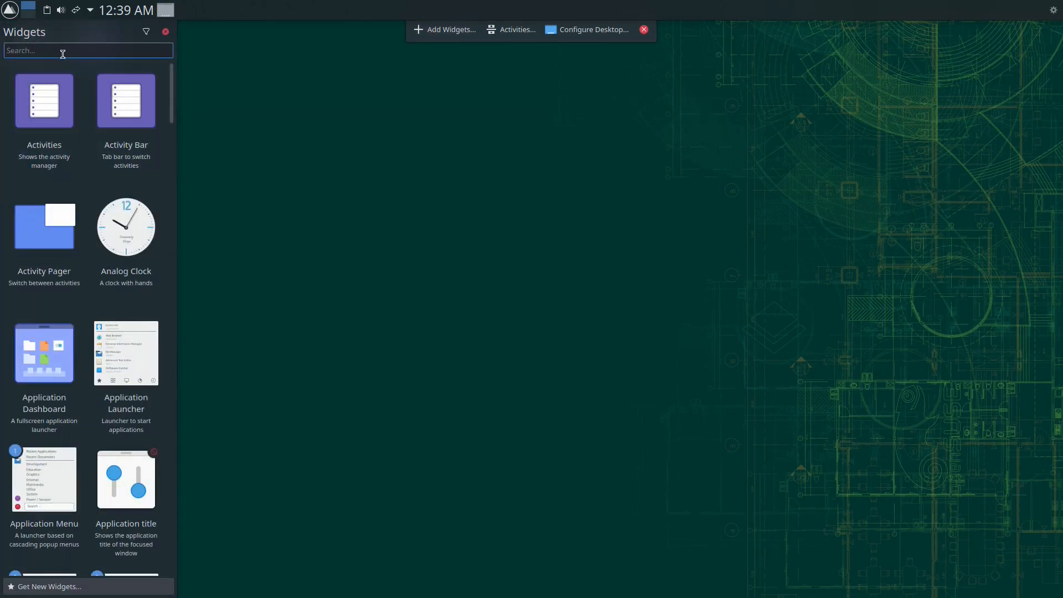
{"action": "type", "text": "task"}
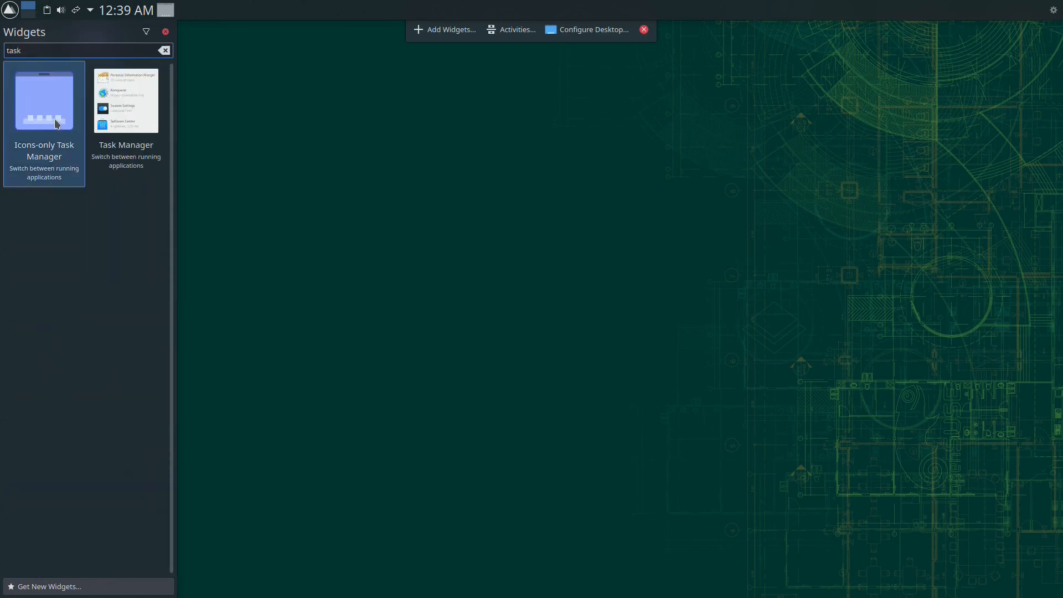
{"action": "left_click_drag", "start_coordinate": [50, 122], "coordinate": [43, 8]}
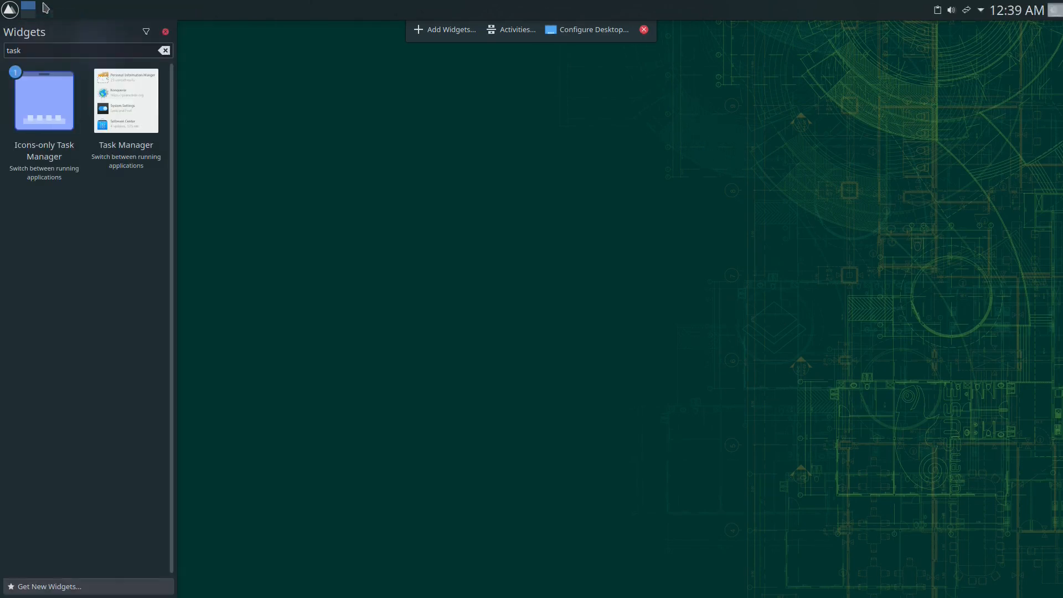
{"action": "double_click", "coordinate": [61, 51]}
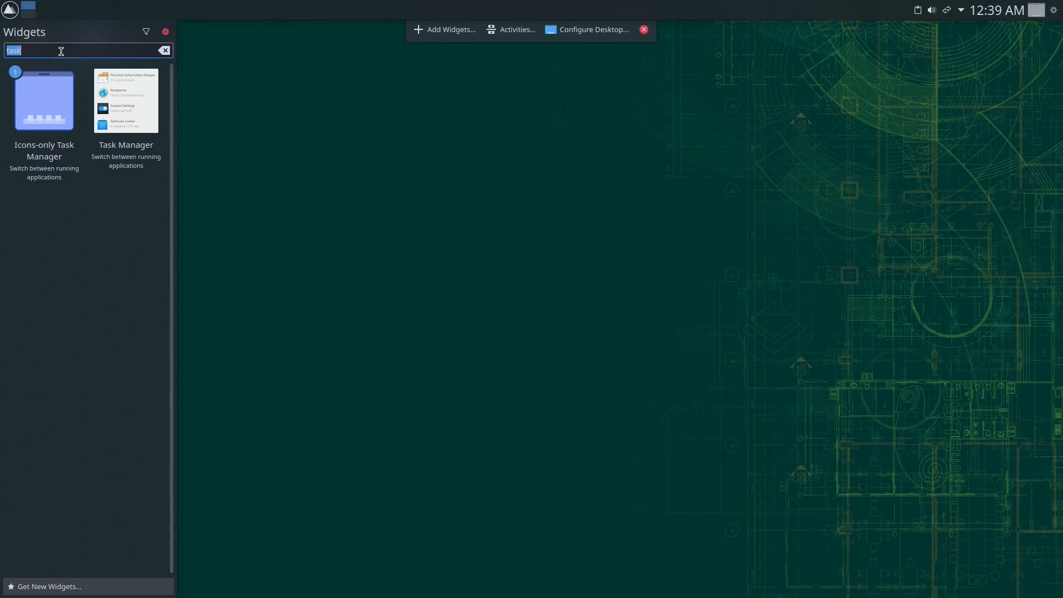
{"action": "type", "text": "sear"}
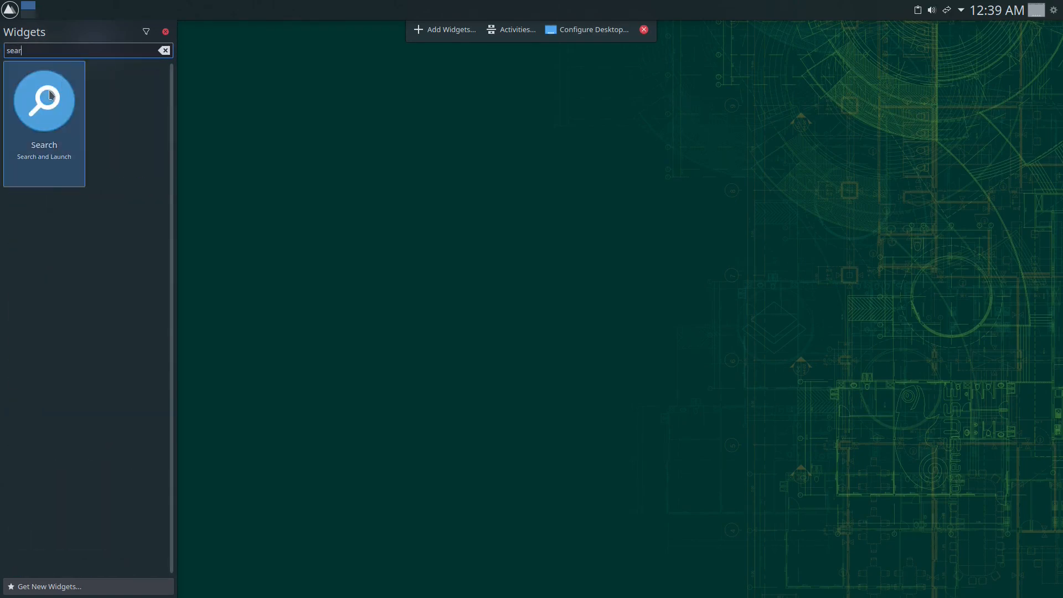
{"action": "left_click_drag", "start_coordinate": [45, 101], "coordinate": [32, 9]}
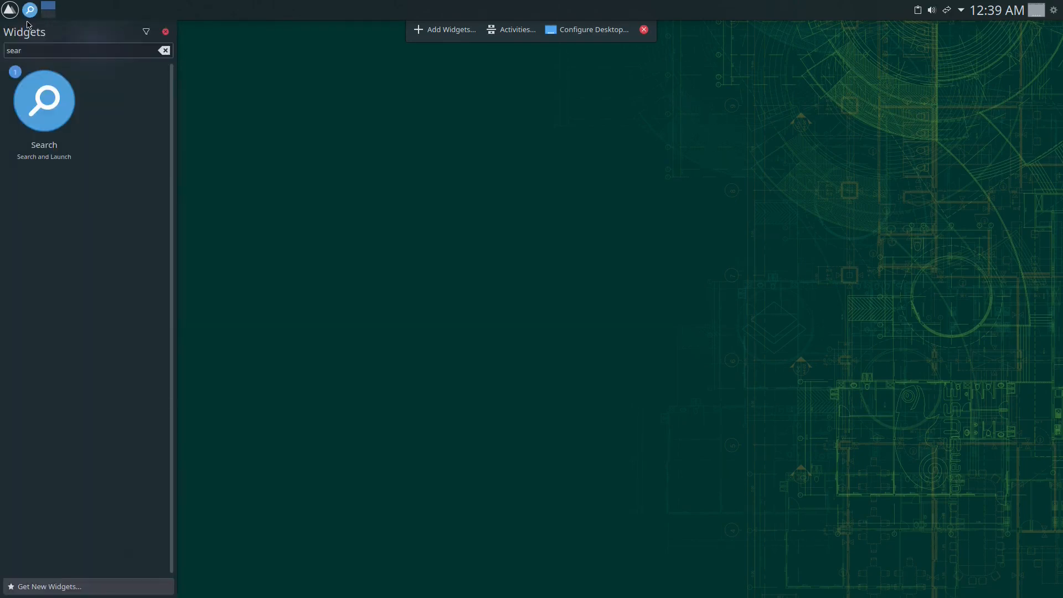
- Search 'show' and add the Show Desktop widget to the top panel
{"action": "double_click", "coordinate": [26, 50]}
{"action": "type", "text": "sho"}
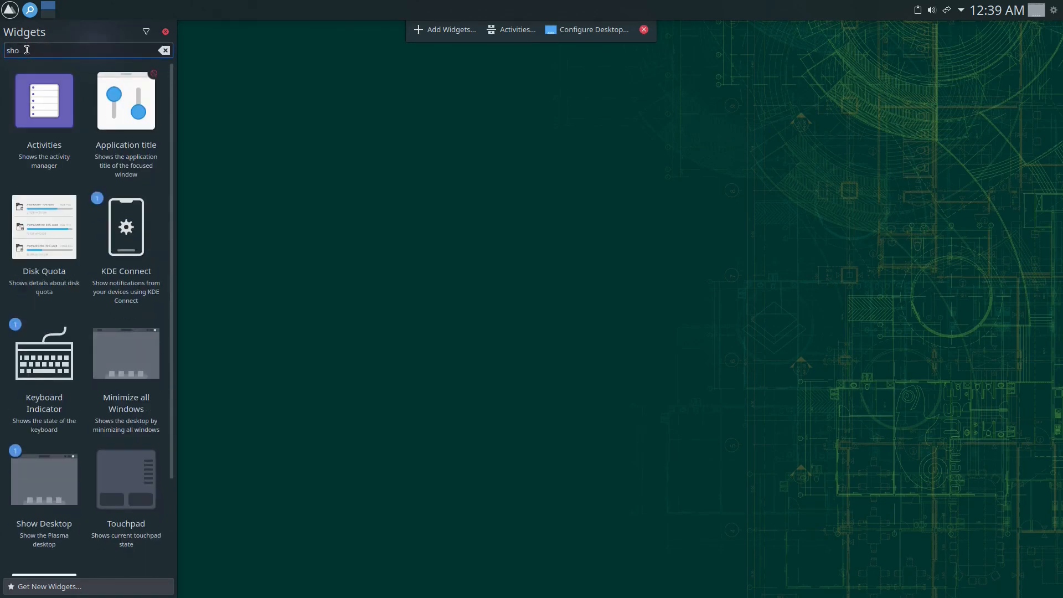
{"action": "type", "text": "w"}
{"action": "scroll", "coordinate": [67, 356], "scroll_direction": "down", "scroll_amount": 2}
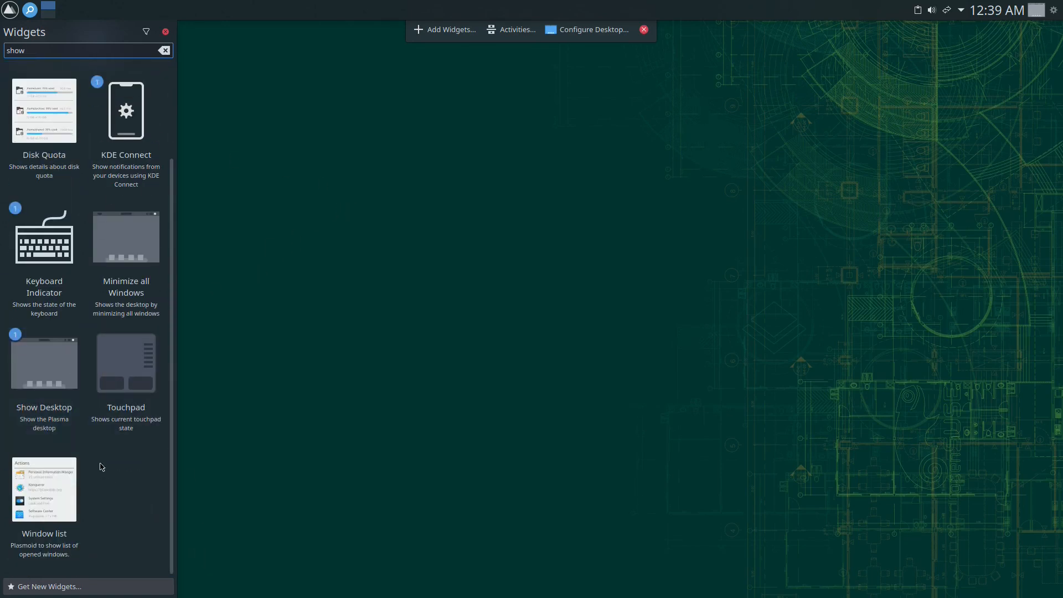
{"action": "left_click_drag", "start_coordinate": [47, 376], "coordinate": [50, 10]}
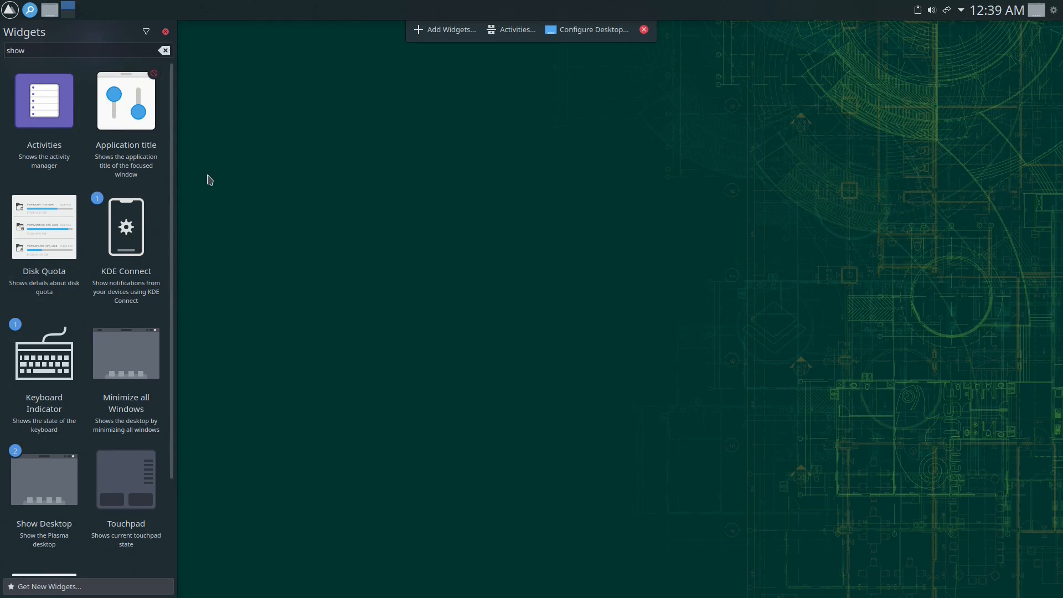
- Clear the widget search and place a Media Frame widget on the top panel
{"action": "left_click", "coordinate": [165, 50]}
{"action": "scroll", "coordinate": [165, 321], "scroll_direction": "down", "scroll_amount": 3}
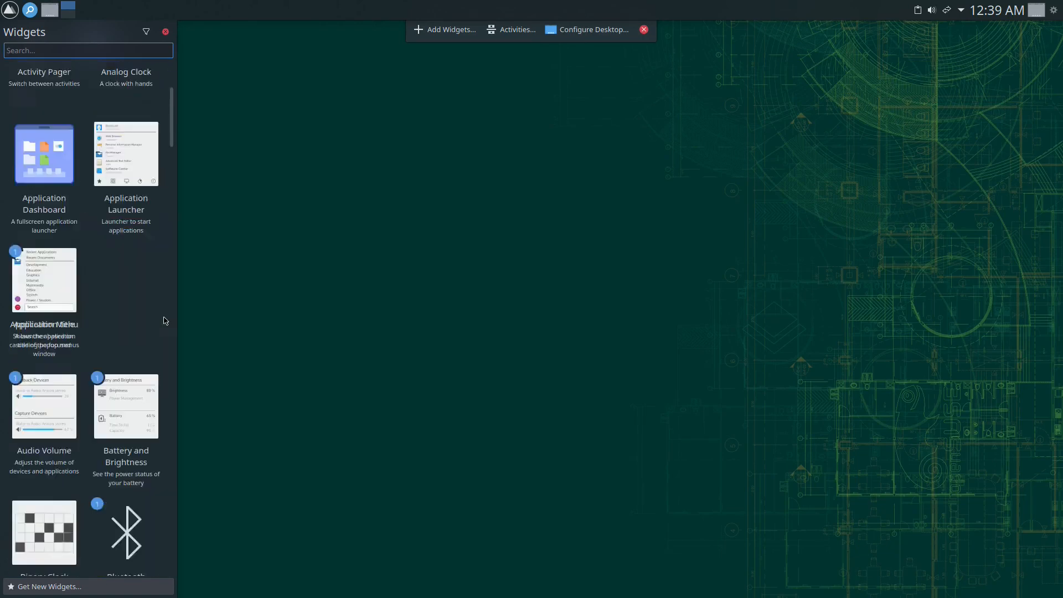
{"action": "scroll", "coordinate": [164, 321], "scroll_direction": "down", "scroll_amount": 15}
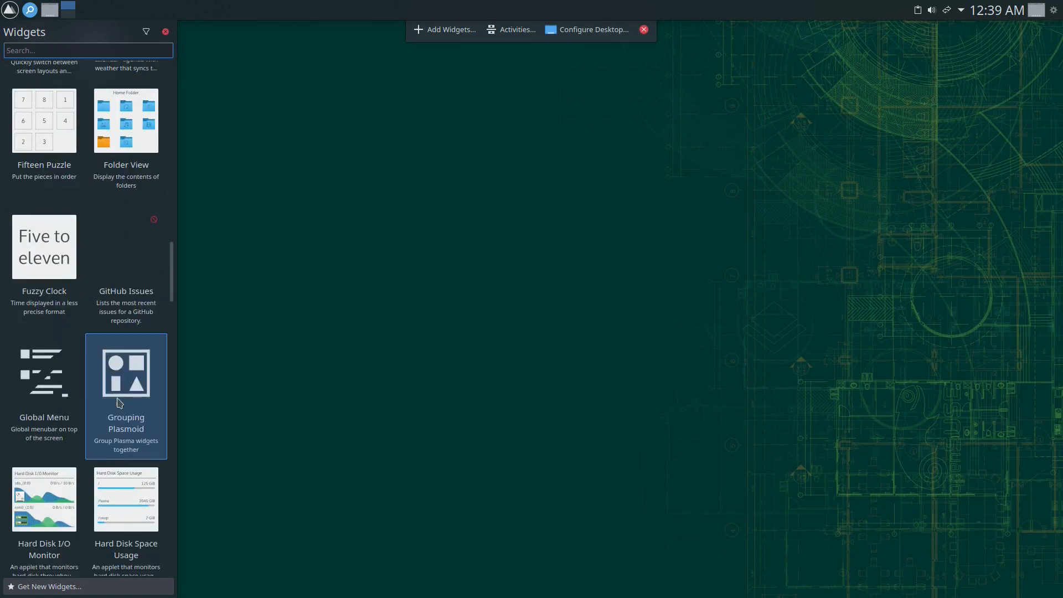
{"action": "scroll", "coordinate": [120, 403], "scroll_direction": "down", "scroll_amount": 10}
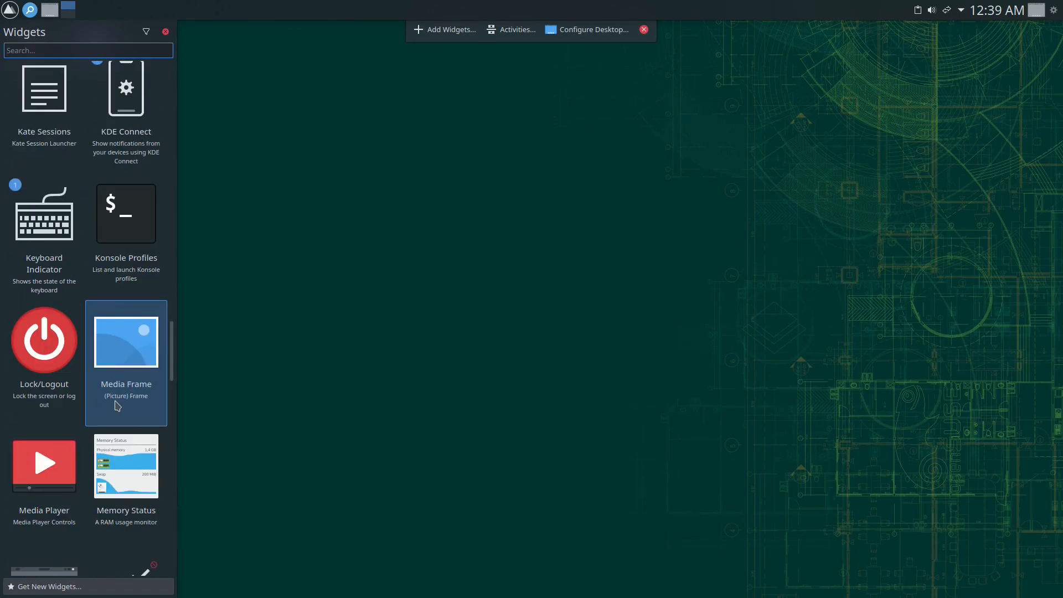
{"action": "left_click_drag", "start_coordinate": [46, 350], "coordinate": [1031, 12]}
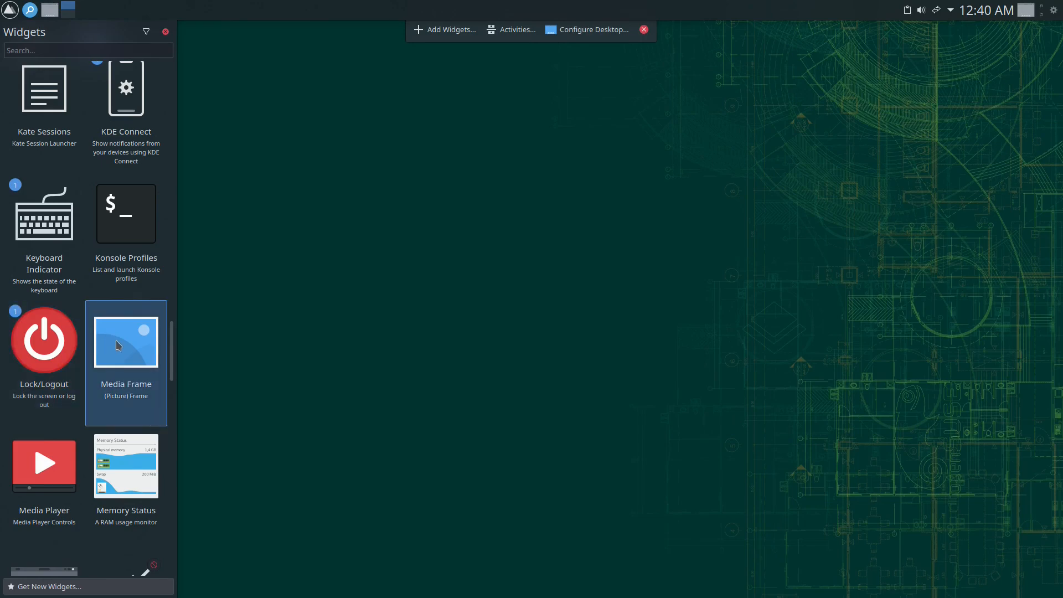
- Add the Trashcan widget to the right side of the top panel
{"action": "scroll", "coordinate": [128, 343], "scroll_direction": "down", "scroll_amount": 6}
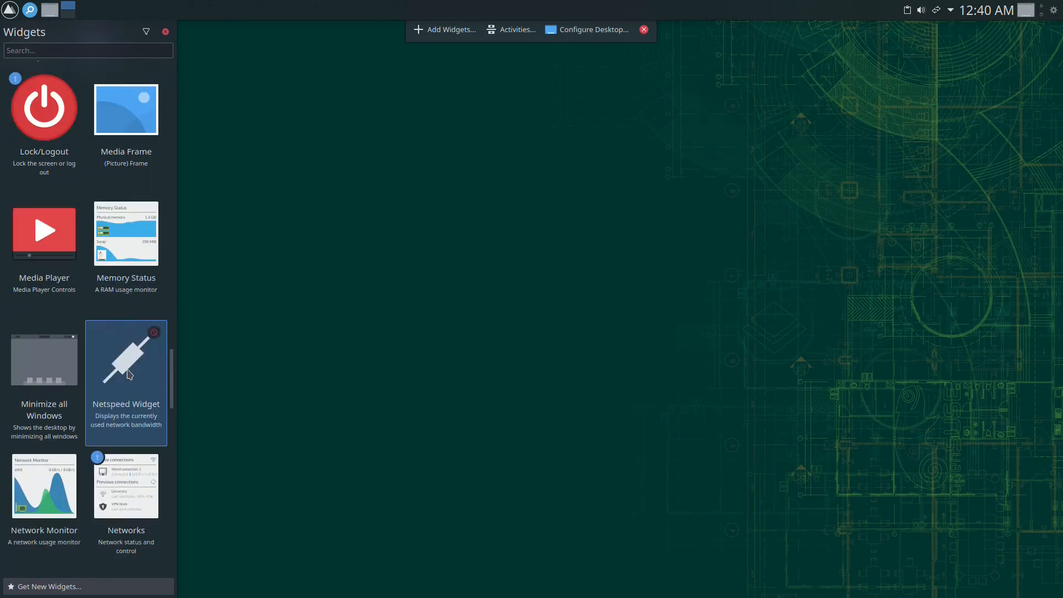
{"action": "scroll", "coordinate": [128, 377], "scroll_direction": "down", "scroll_amount": 4}
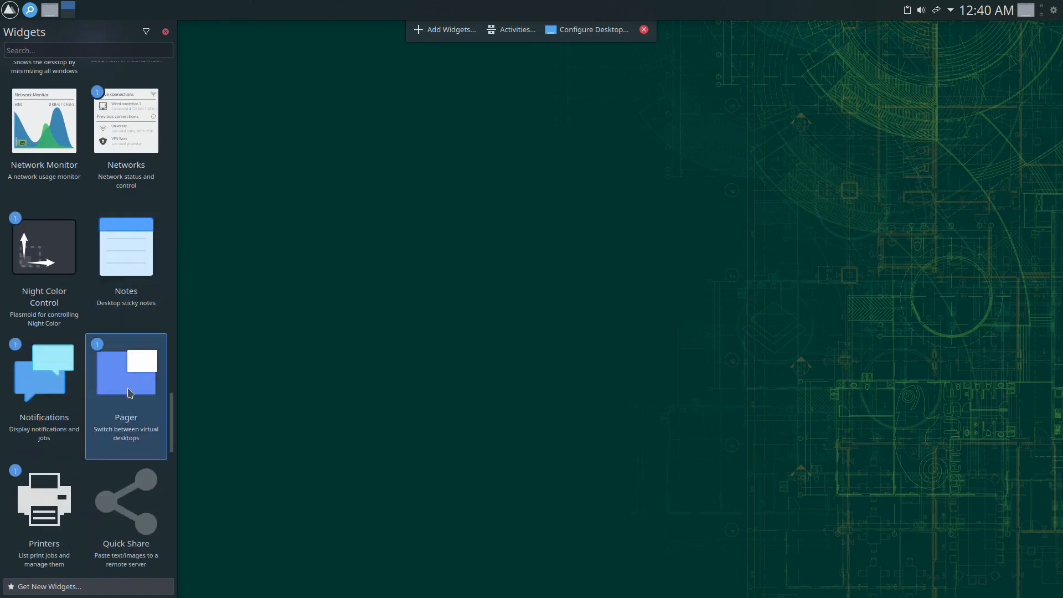
{"action": "scroll", "coordinate": [125, 354], "scroll_direction": "down", "scroll_amount": 4}
{"action": "scroll", "coordinate": [121, 401], "scroll_direction": "down", "scroll_amount": 5}
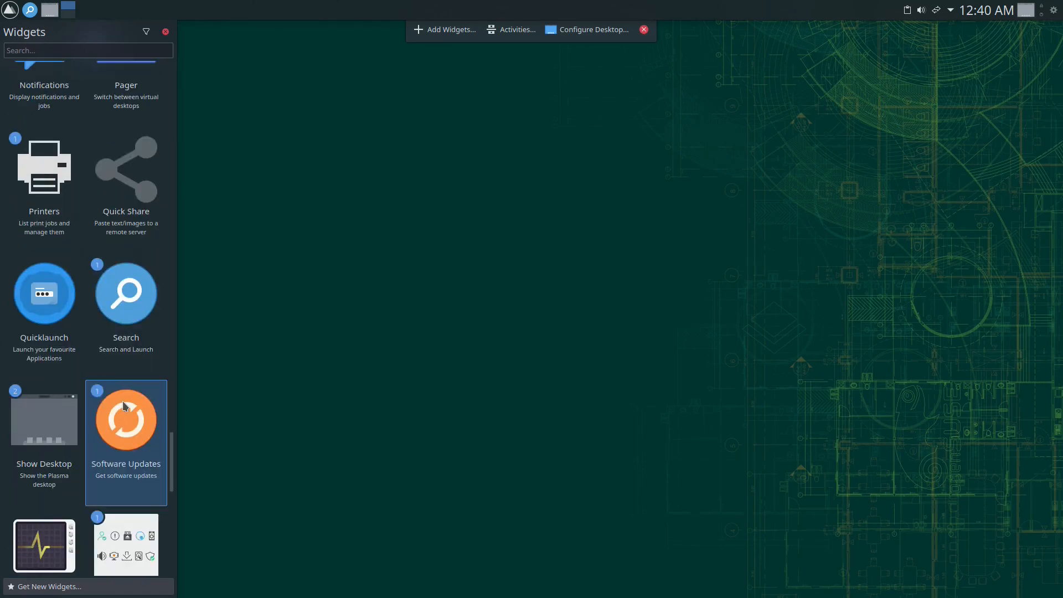
{"action": "scroll", "coordinate": [123, 407], "scroll_direction": "down", "scroll_amount": 4}
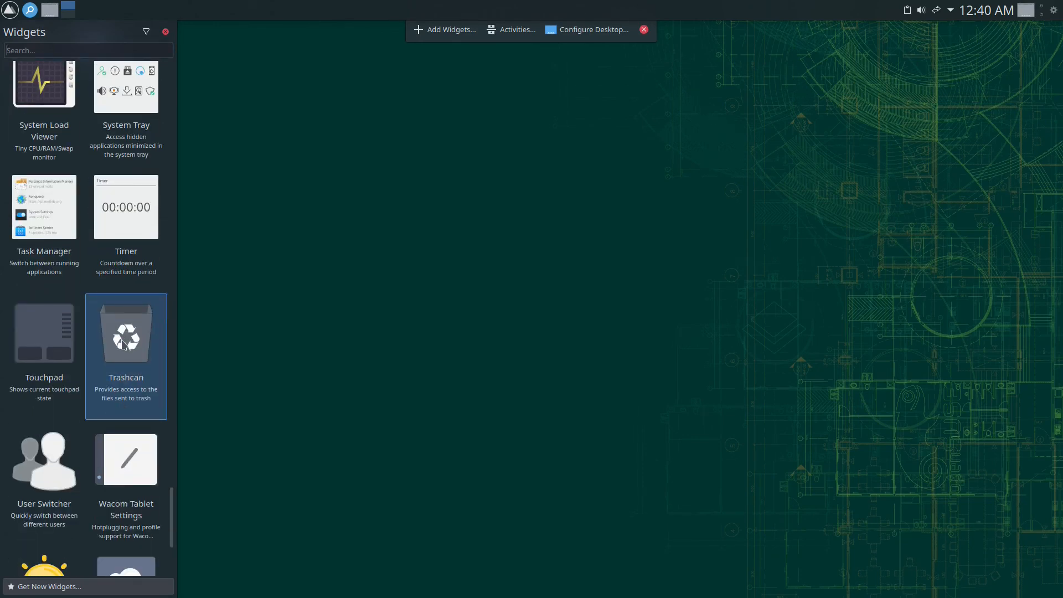
{"action": "left_click_drag", "start_coordinate": [125, 344], "coordinate": [996, 13]}
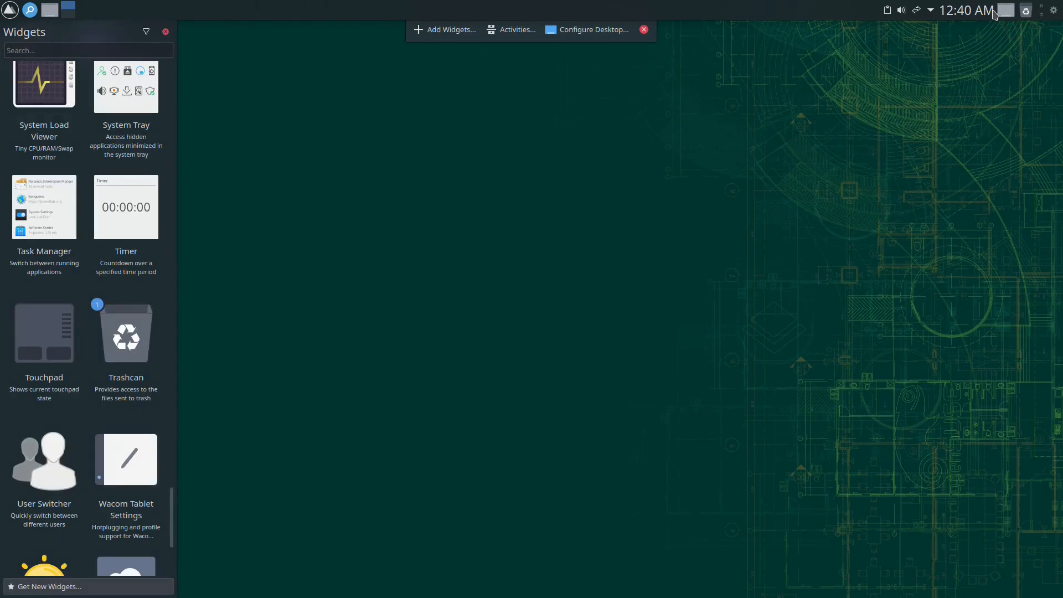
- Add the System Load Viewer widget to the panel and close the widget list
{"action": "scroll", "coordinate": [119, 387], "scroll_direction": "down", "scroll_amount": 2}
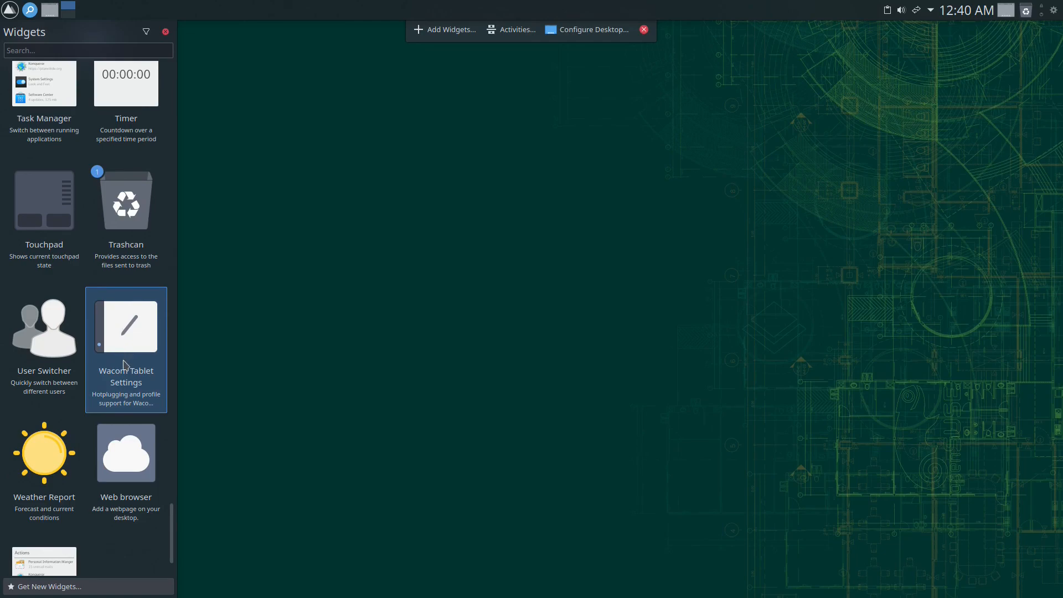
{"action": "scroll", "coordinate": [122, 361], "scroll_direction": "down", "scroll_amount": 1}
{"action": "scroll", "coordinate": [140, 301], "scroll_direction": "up", "scroll_amount": 5}
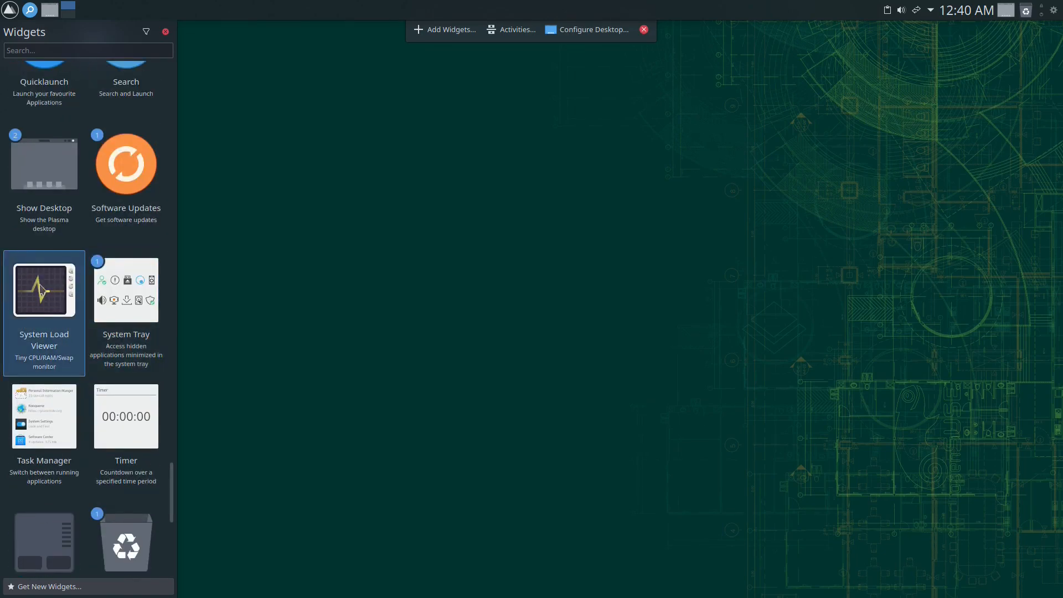
{"action": "left_click_drag", "start_coordinate": [40, 288], "coordinate": [911, 17]}
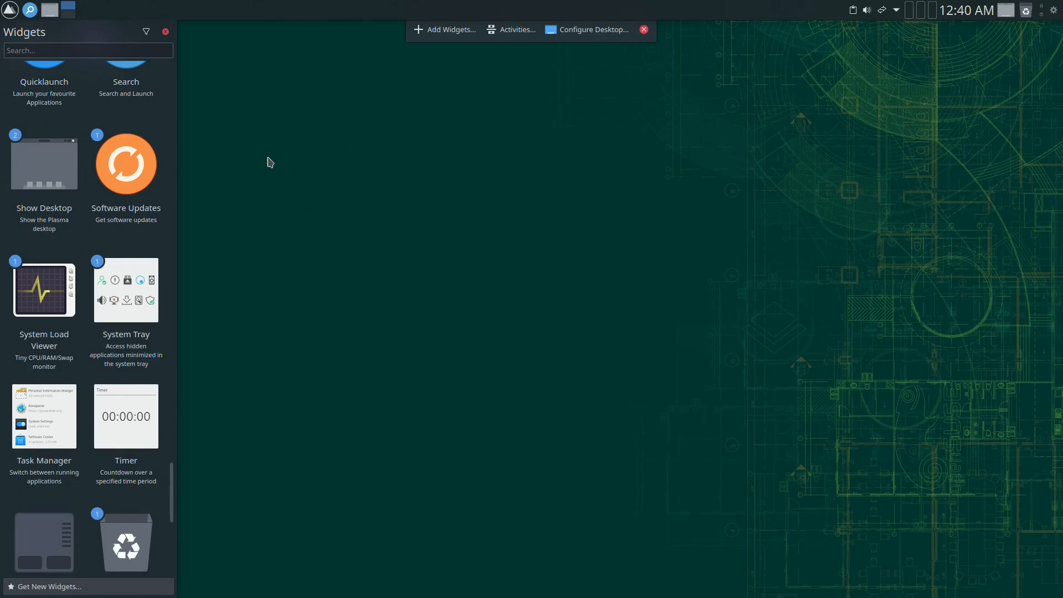
{"action": "left_click", "coordinate": [165, 31]}
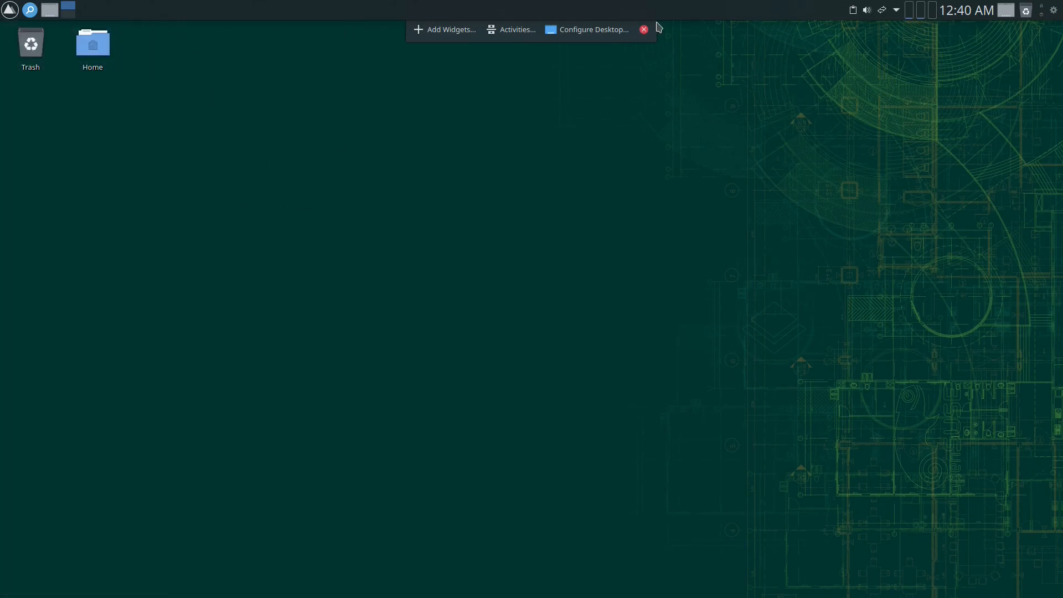
- In panel edit mode, move and then remove the Show Desktop widget from the top panel
{"action": "right_click", "coordinate": [684, 17]}
{"action": "left_click", "coordinate": [712, 88]}
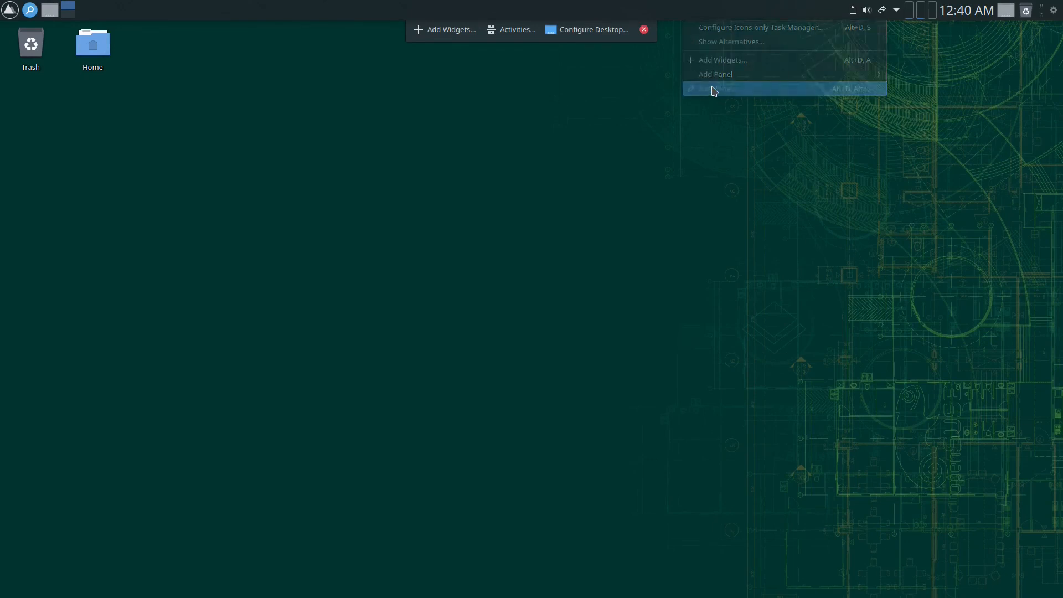
{"action": "mouse_move", "coordinate": [1009, 11]}
{"action": "left_click_drag", "start_coordinate": [978, 27], "coordinate": [78, 9]}
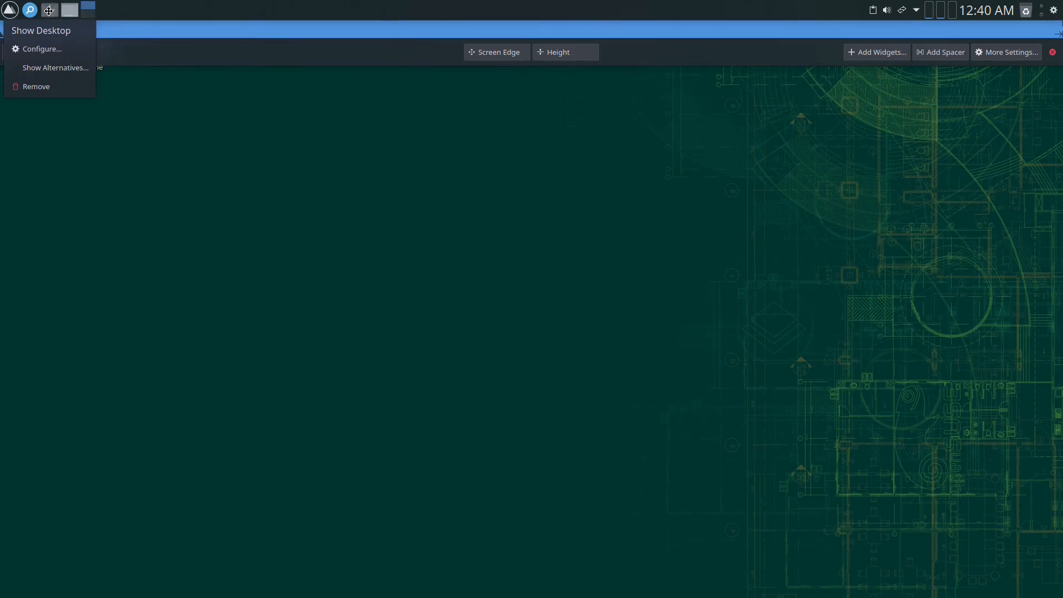
{"action": "left_click", "coordinate": [36, 87]}
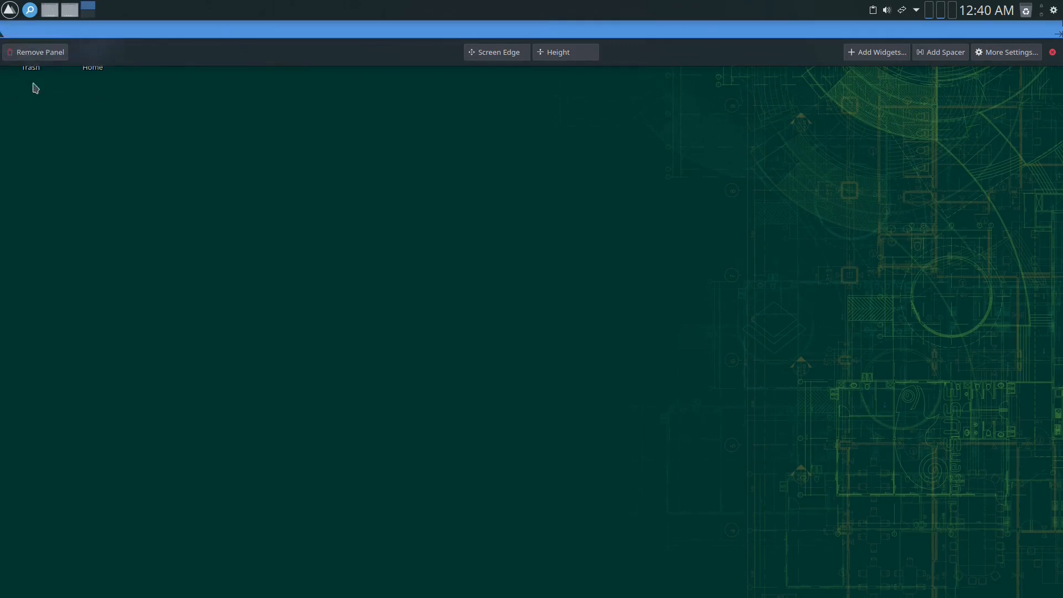
{"action": "right_click", "coordinate": [49, 18]}
{"action": "left_click", "coordinate": [80, 138]}
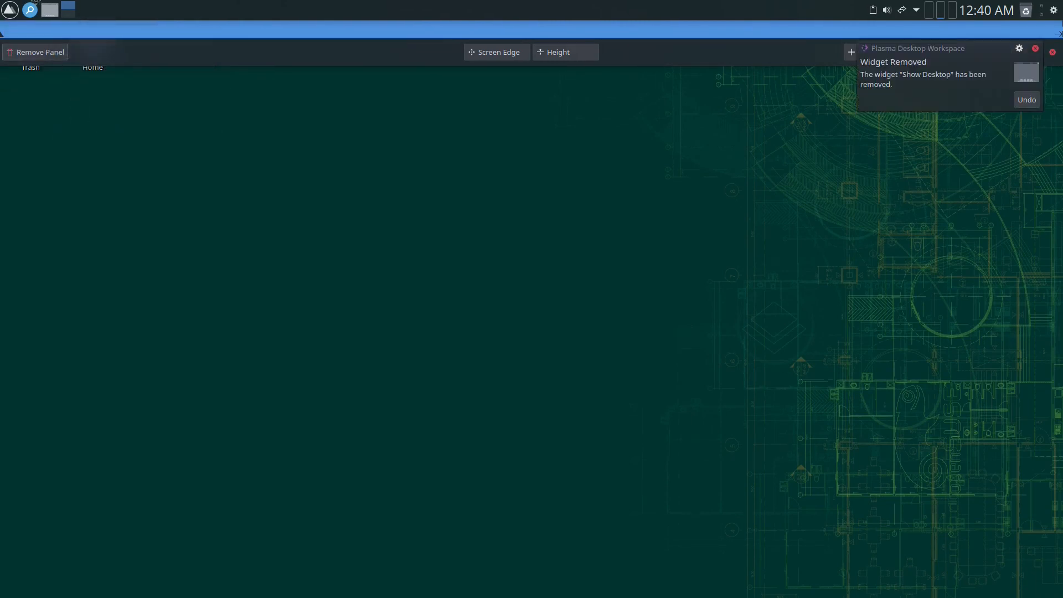
- Place the clock before the tray icons, adjust the panel height, and exit editing
{"action": "mouse_move", "coordinate": [222, 2]}
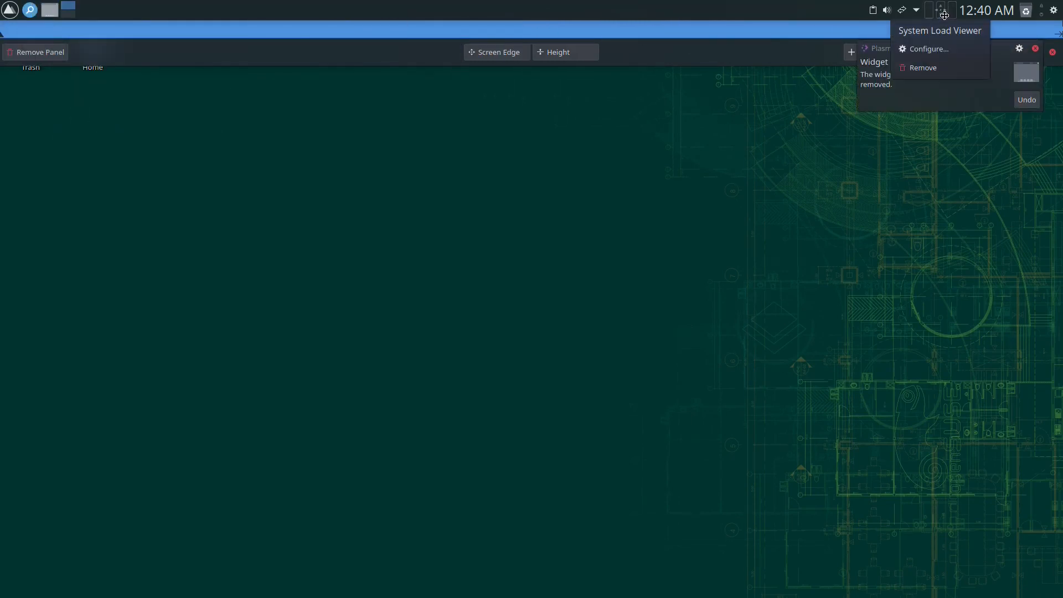
{"action": "mouse_move", "coordinate": [941, 19]}
{"action": "left_click_drag", "start_coordinate": [986, 10], "coordinate": [880, 11]}
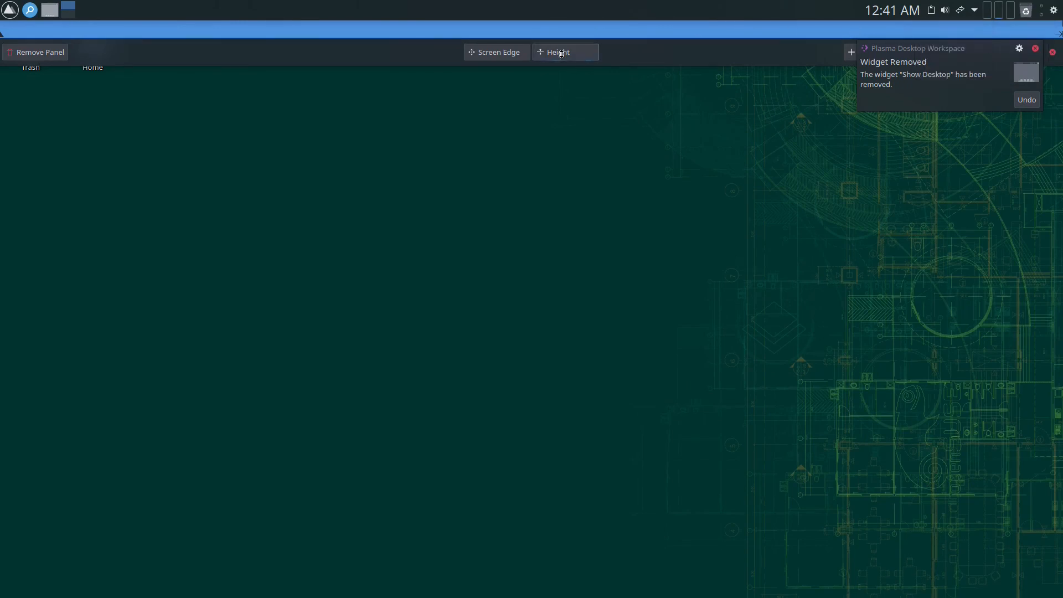
{"action": "left_click_drag", "start_coordinate": [566, 46], "coordinate": [557, 52]}
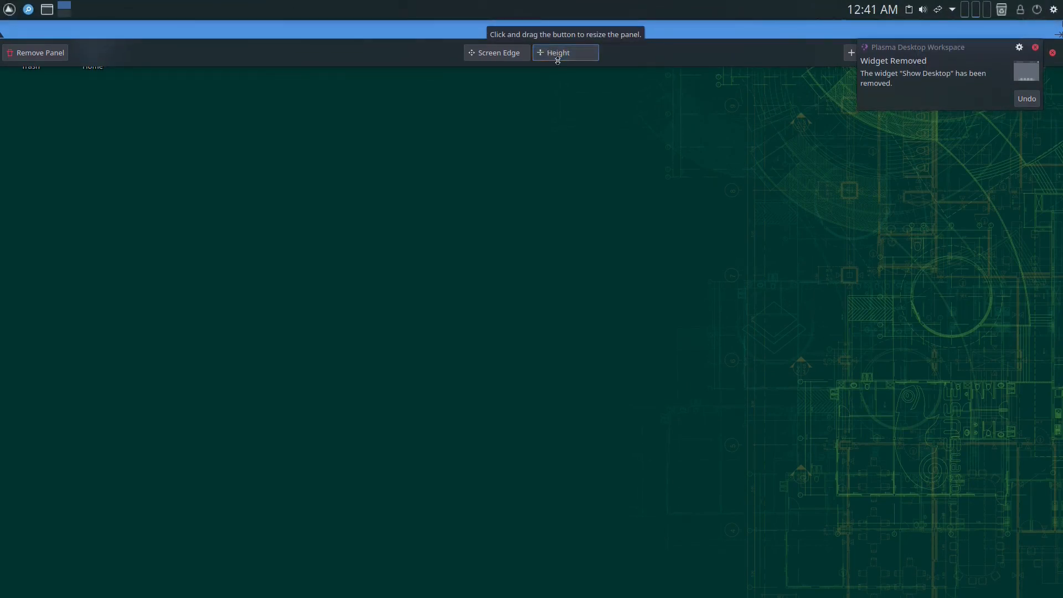
{"action": "left_click", "coordinate": [660, 169]}
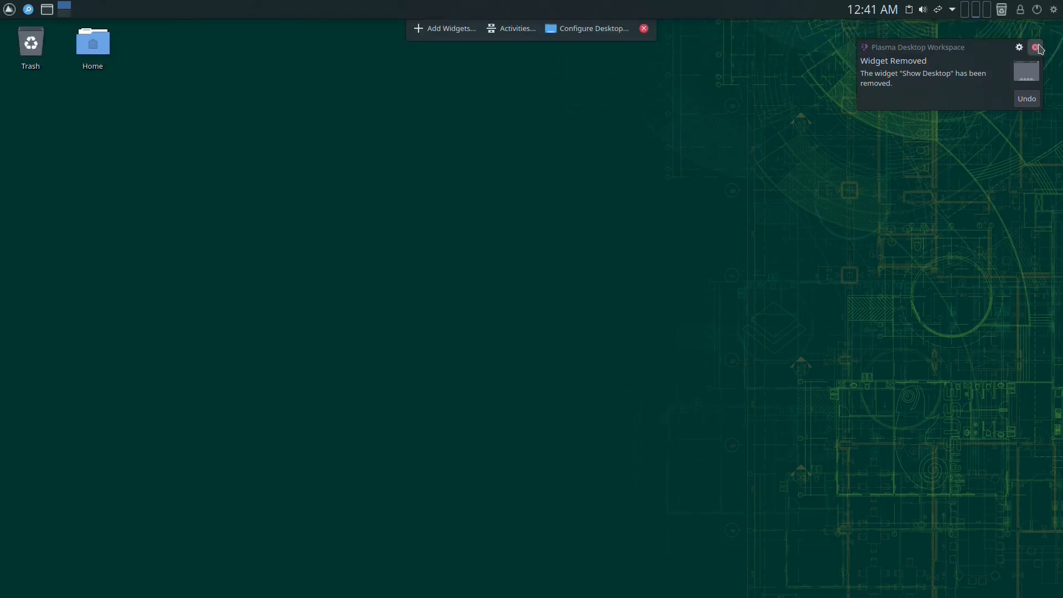
{"action": "left_click", "coordinate": [643, 28]}
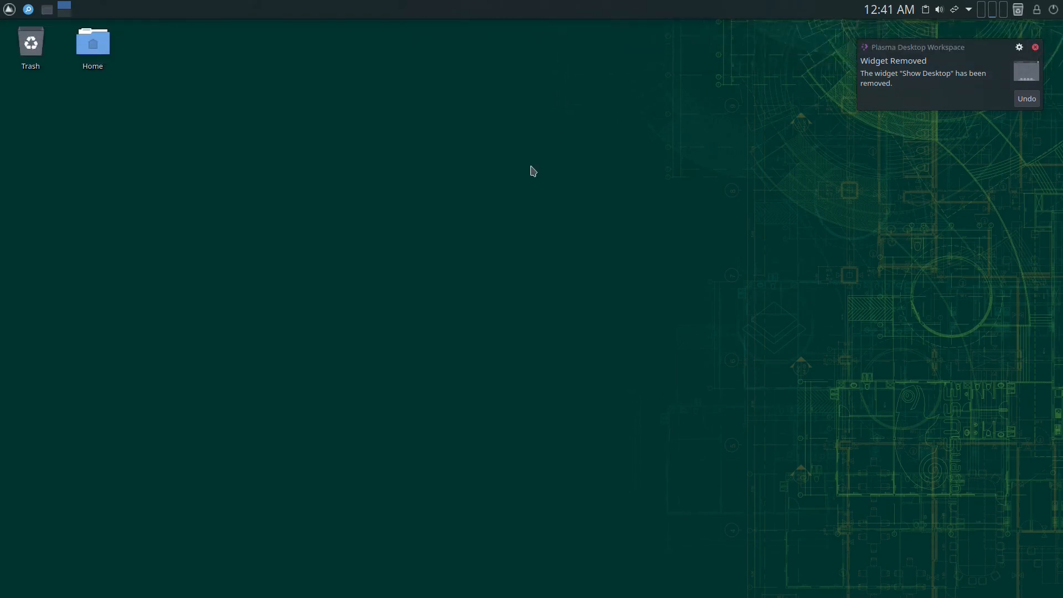
{"action": "left_click", "coordinate": [1035, 46]}
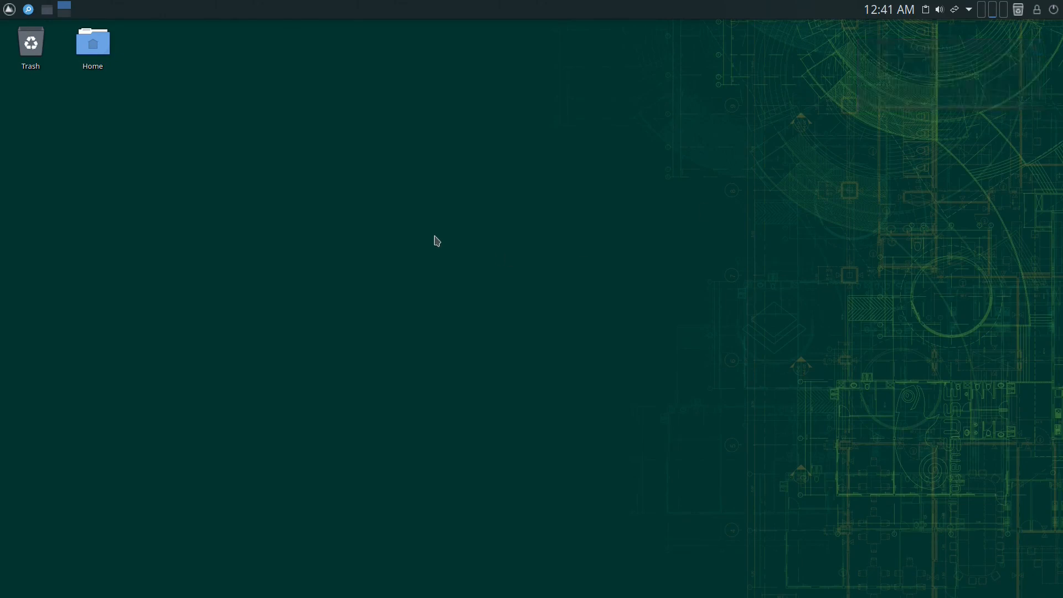
- Drag Home to the desktop's top-right corner and stack Trash just below it
{"action": "left_click_drag", "start_coordinate": [89, 49], "coordinate": [1024, 70]}
{"action": "left_click_drag", "start_coordinate": [8, 65], "coordinate": [1020, 122]}
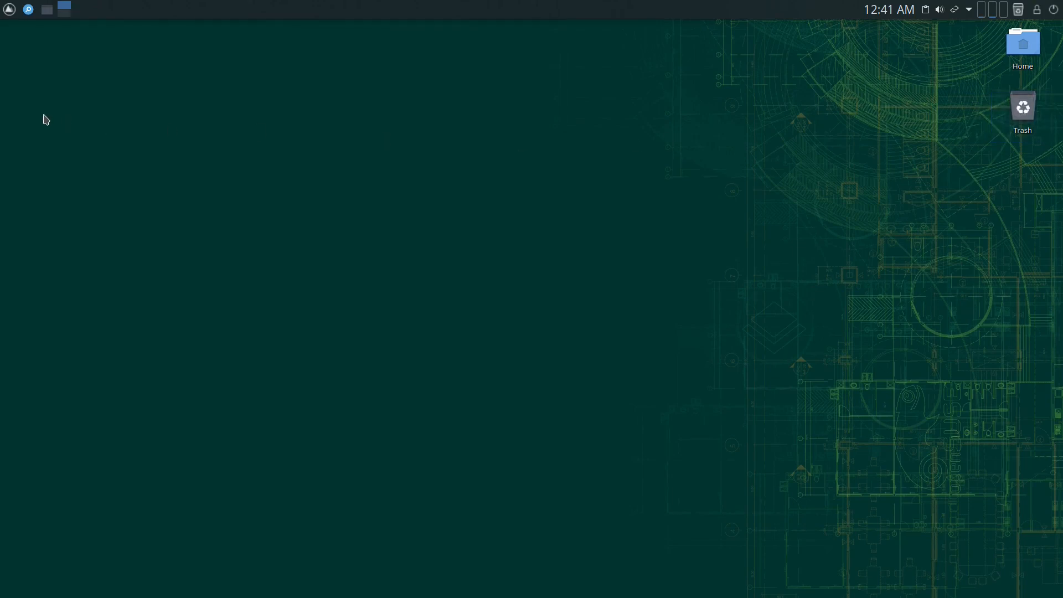
{"action": "right_click", "coordinate": [89, 103]}
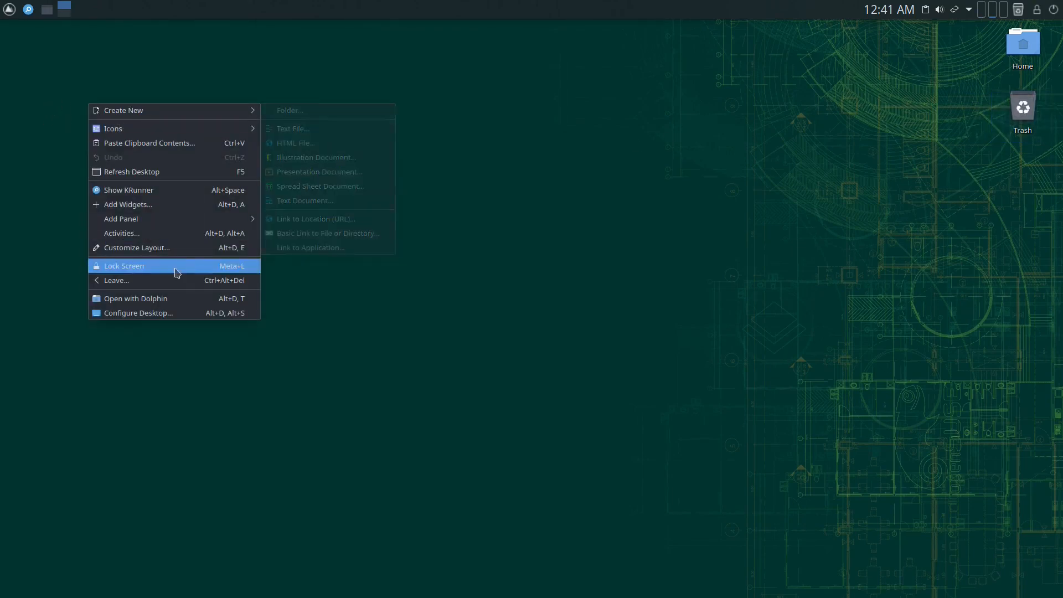
- Choose the Next Theme KDE wallpaper in the desktop settings, apply it and confirm with OK
{"action": "left_click", "coordinate": [176, 312]}
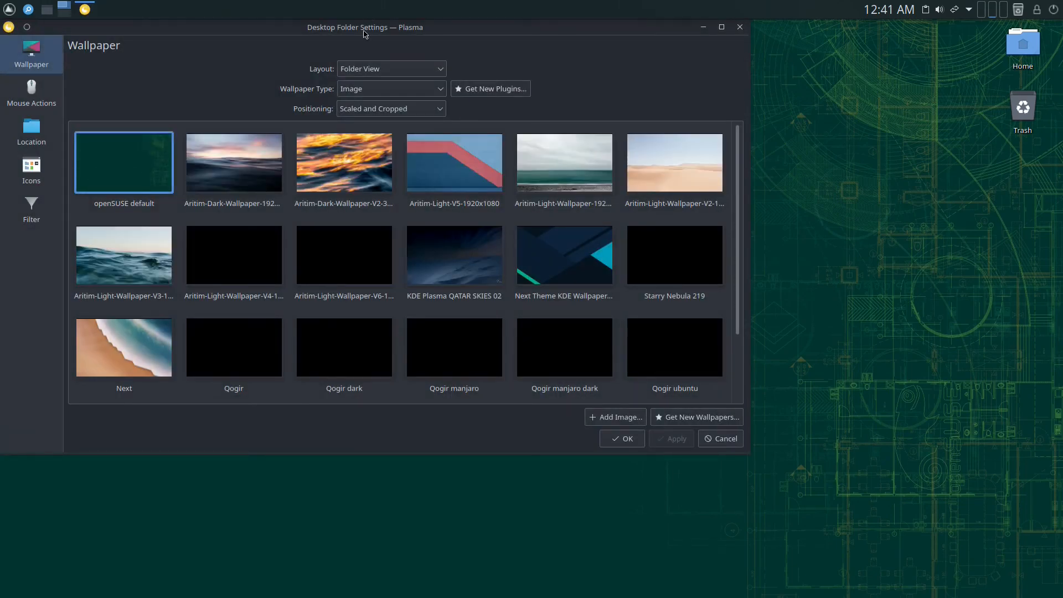
{"action": "left_click_drag", "start_coordinate": [358, 29], "coordinate": [395, 64]}
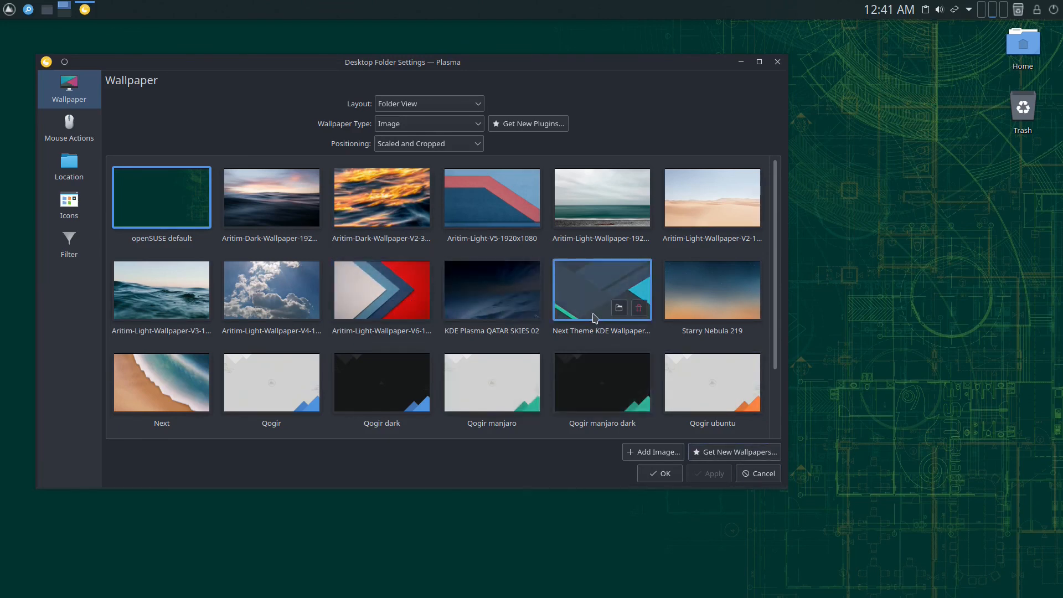
{"action": "left_click", "coordinate": [579, 292]}
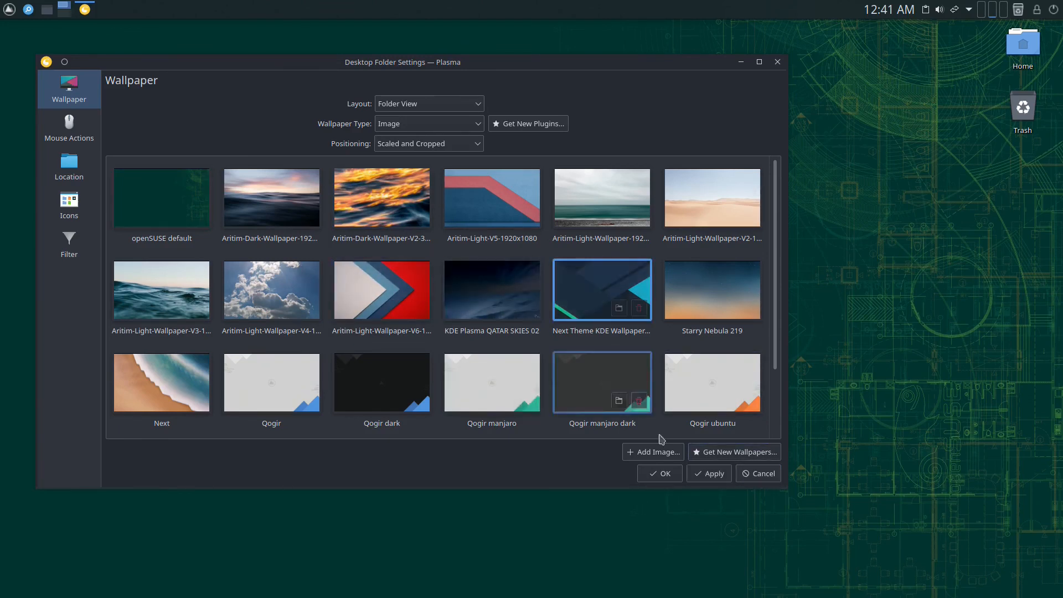
{"action": "left_click", "coordinate": [708, 473]}
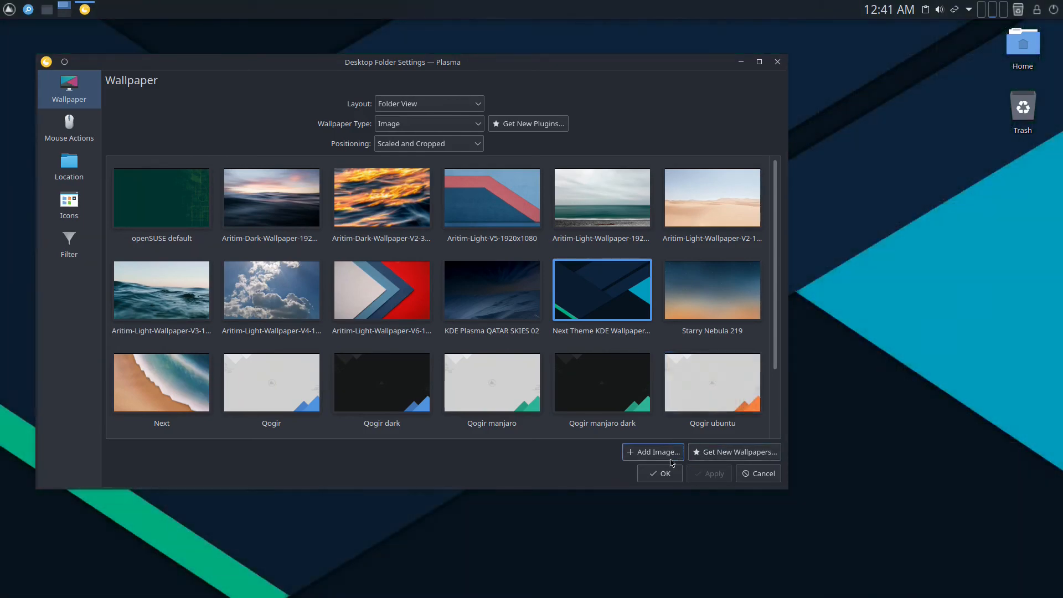
{"action": "left_click", "coordinate": [664, 475]}
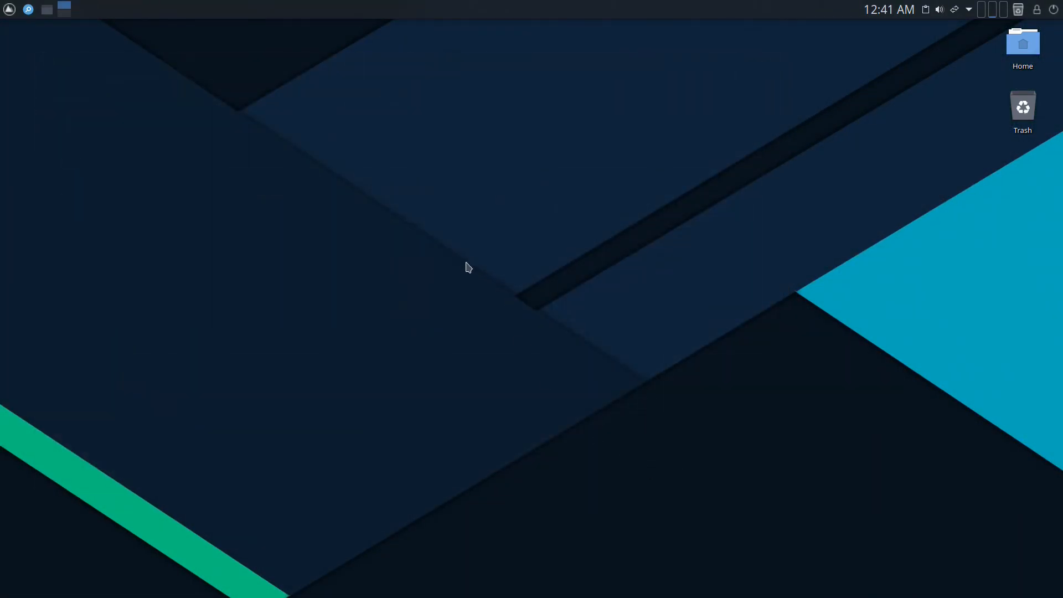